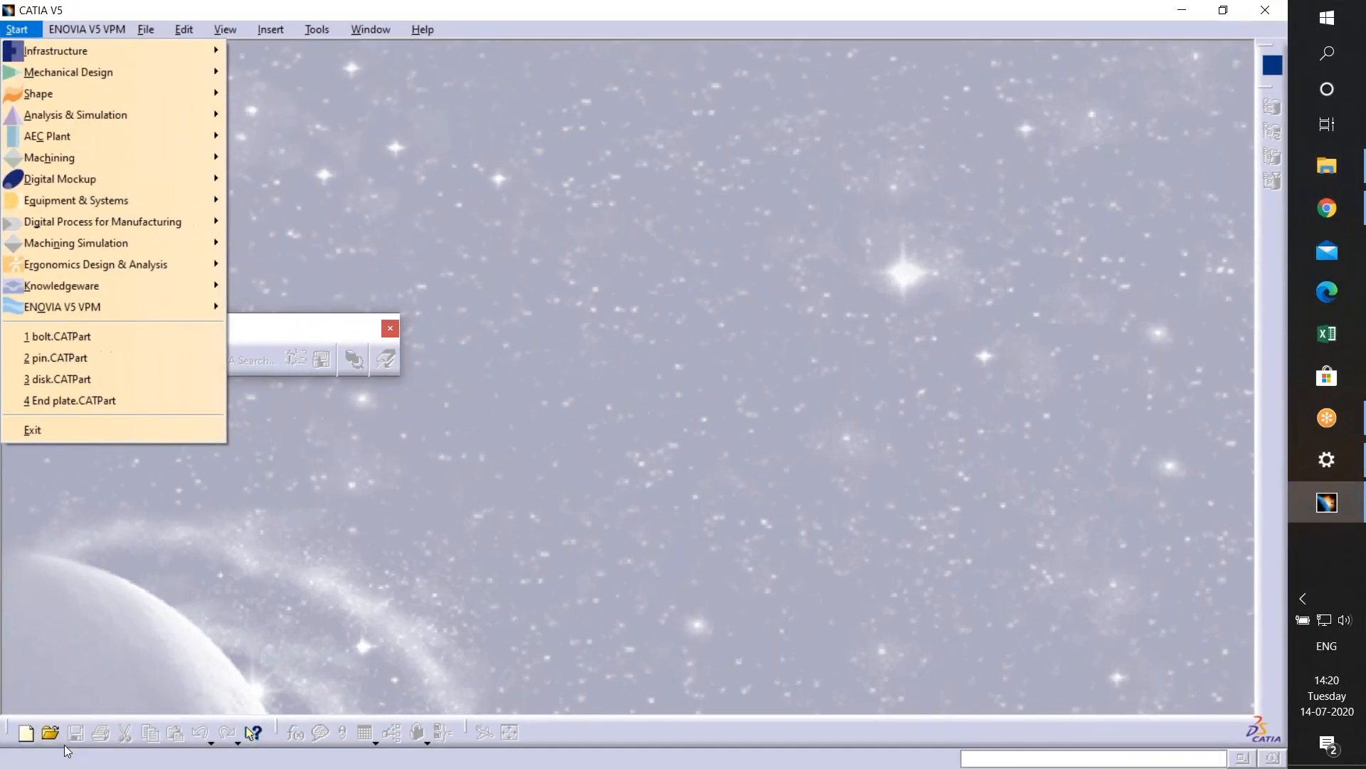
left_click(292, 661)
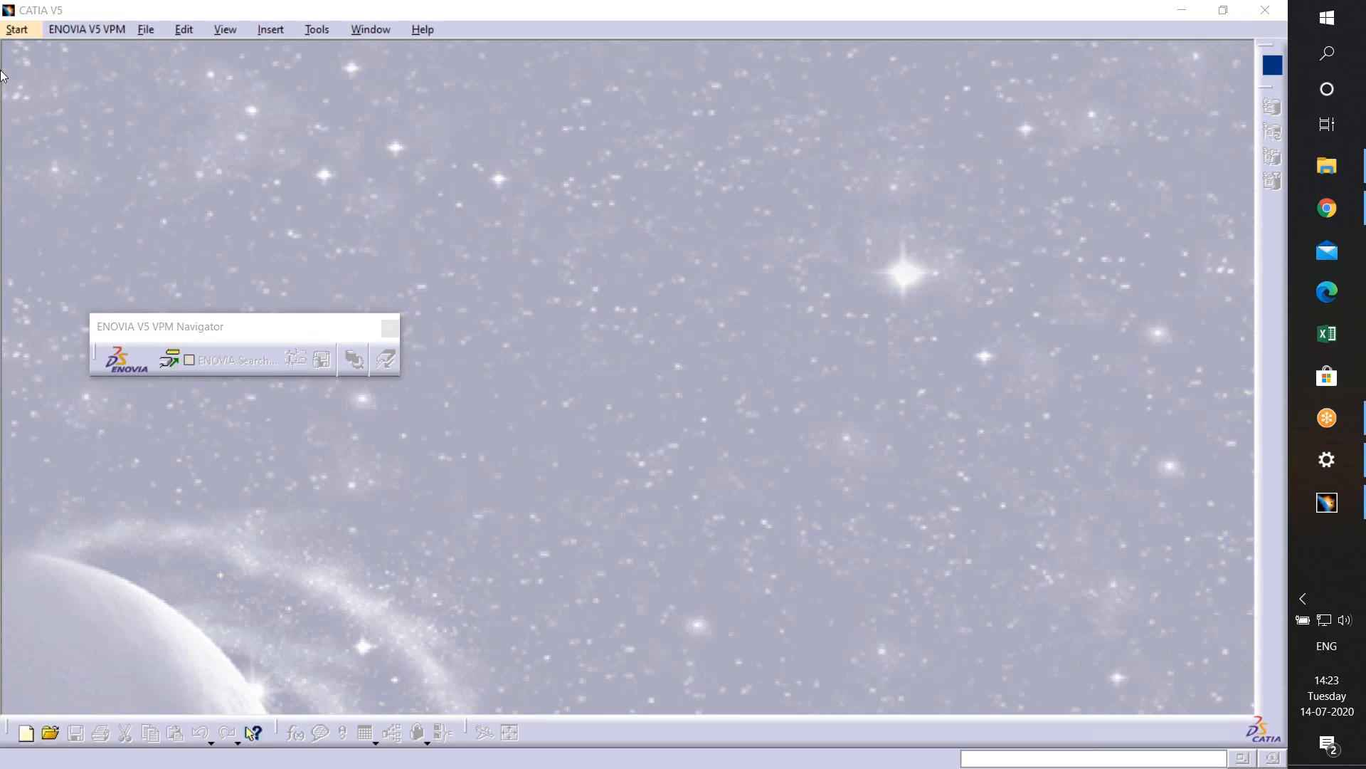
left_click(17, 29)
mouse_move(68, 71)
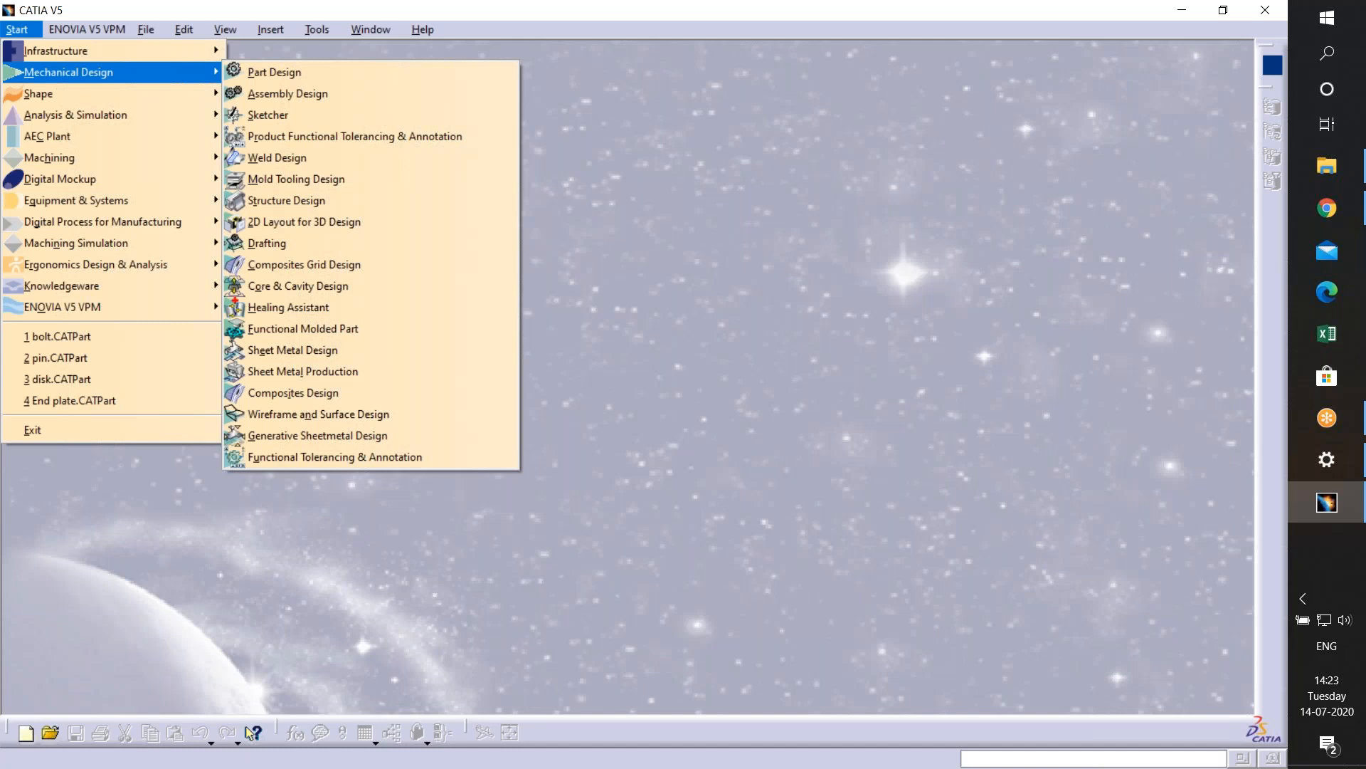
mouse_move(270, 29)
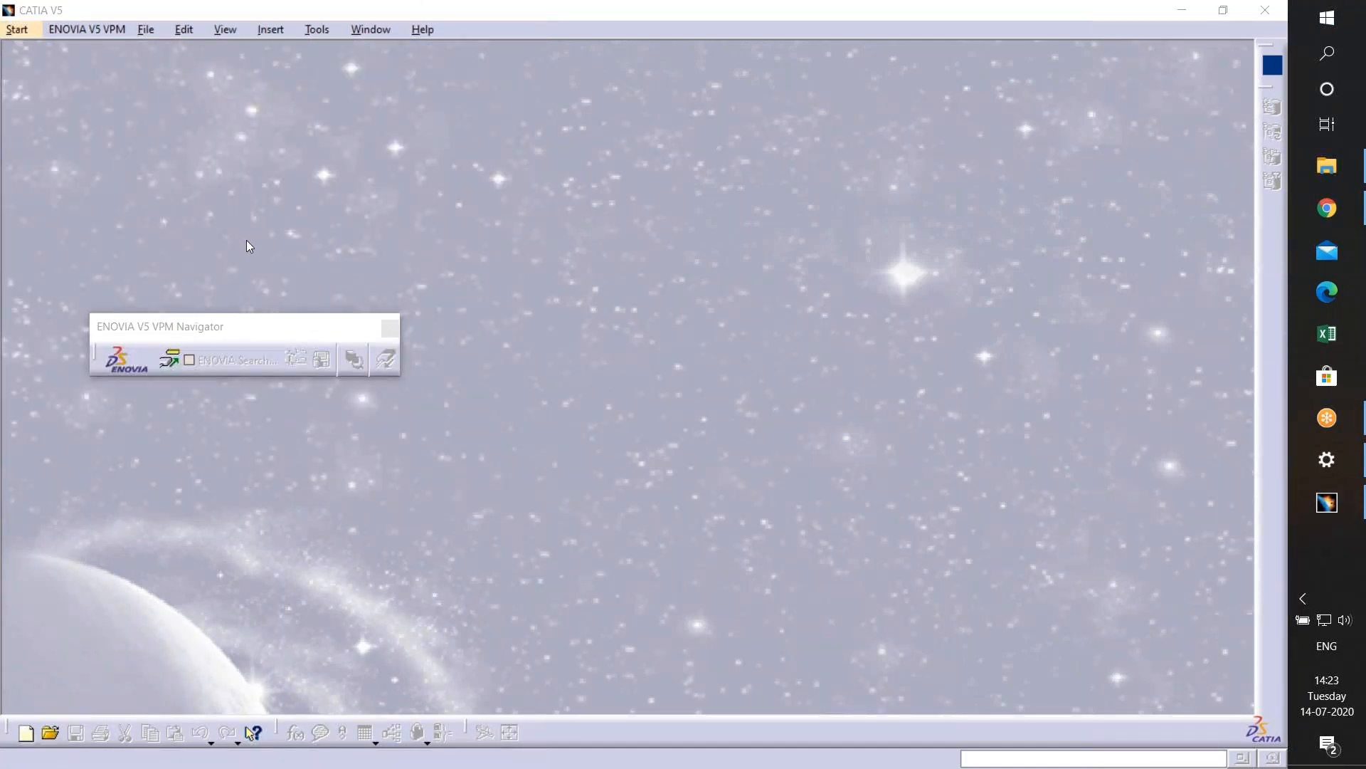
left_click(16, 30)
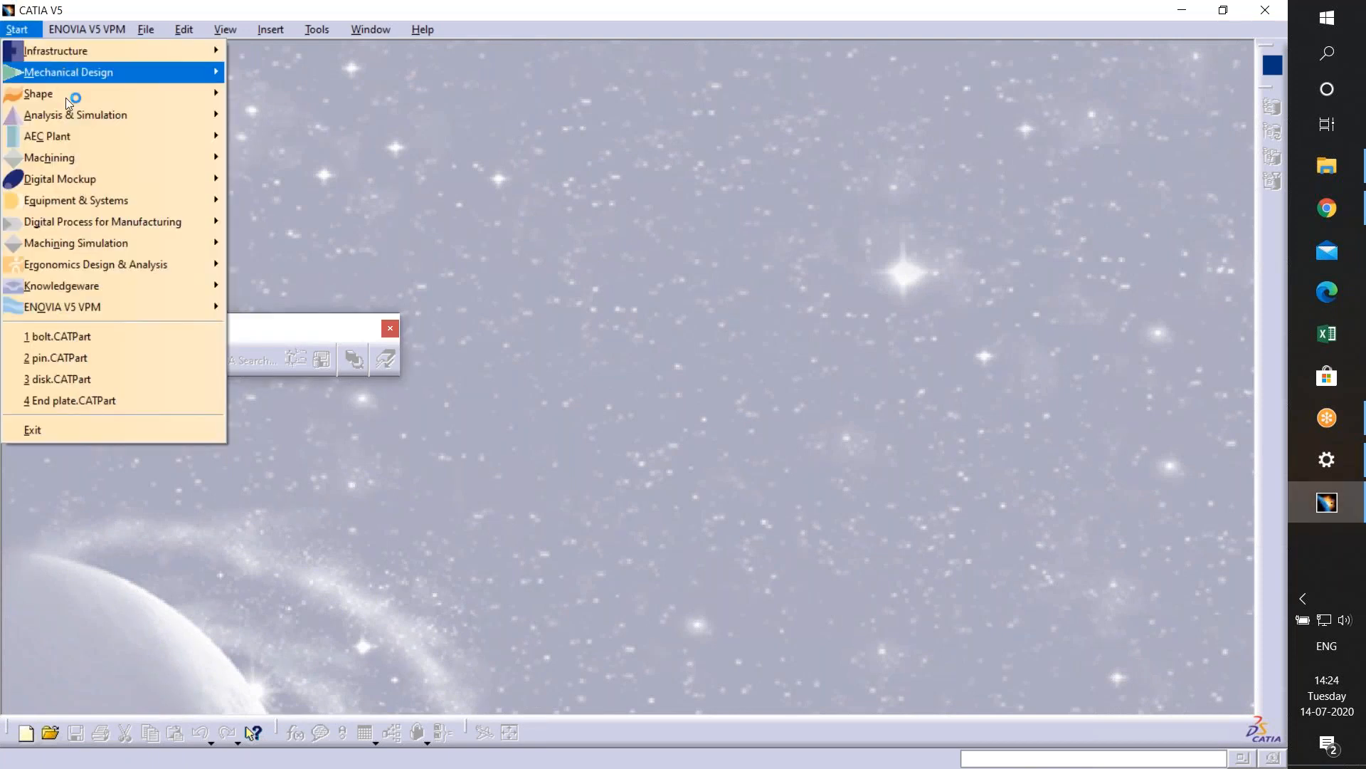
mouse_move(71, 65)
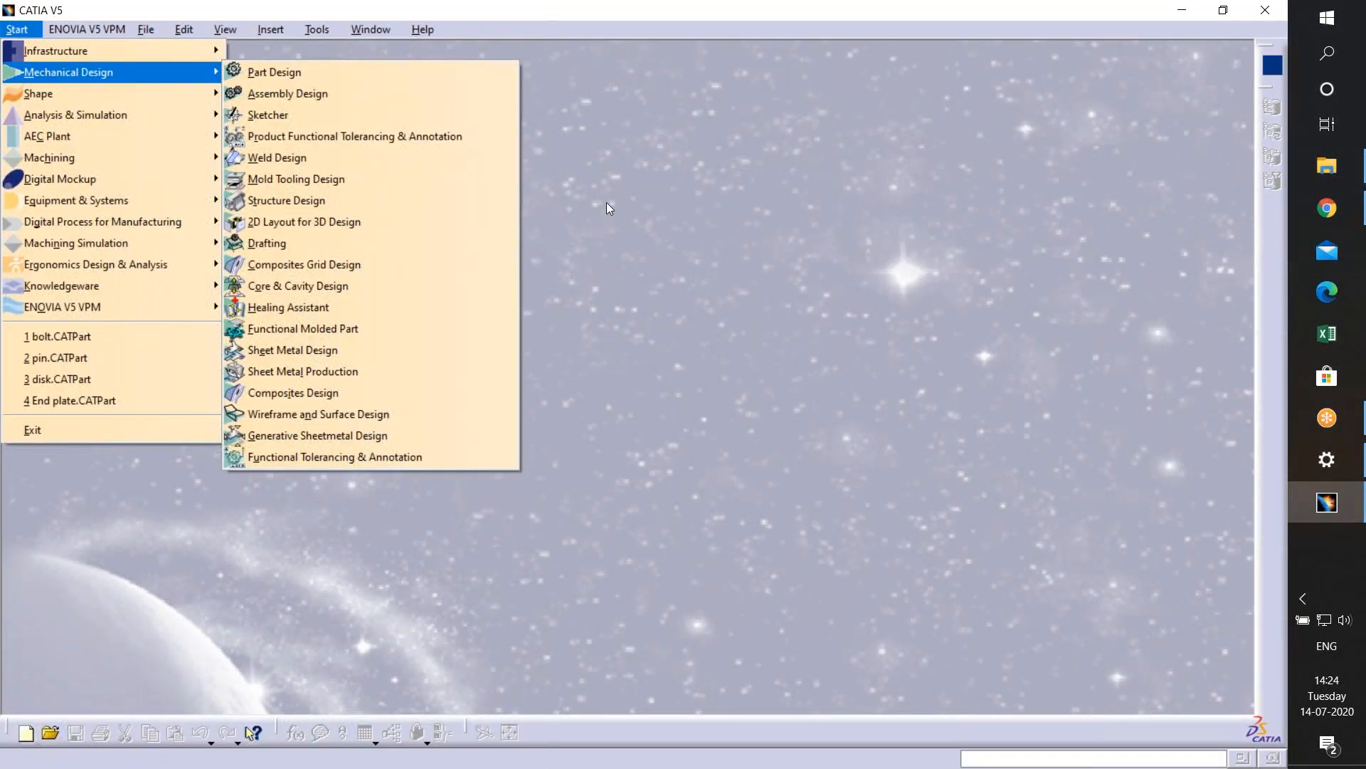
left_click(657, 215)
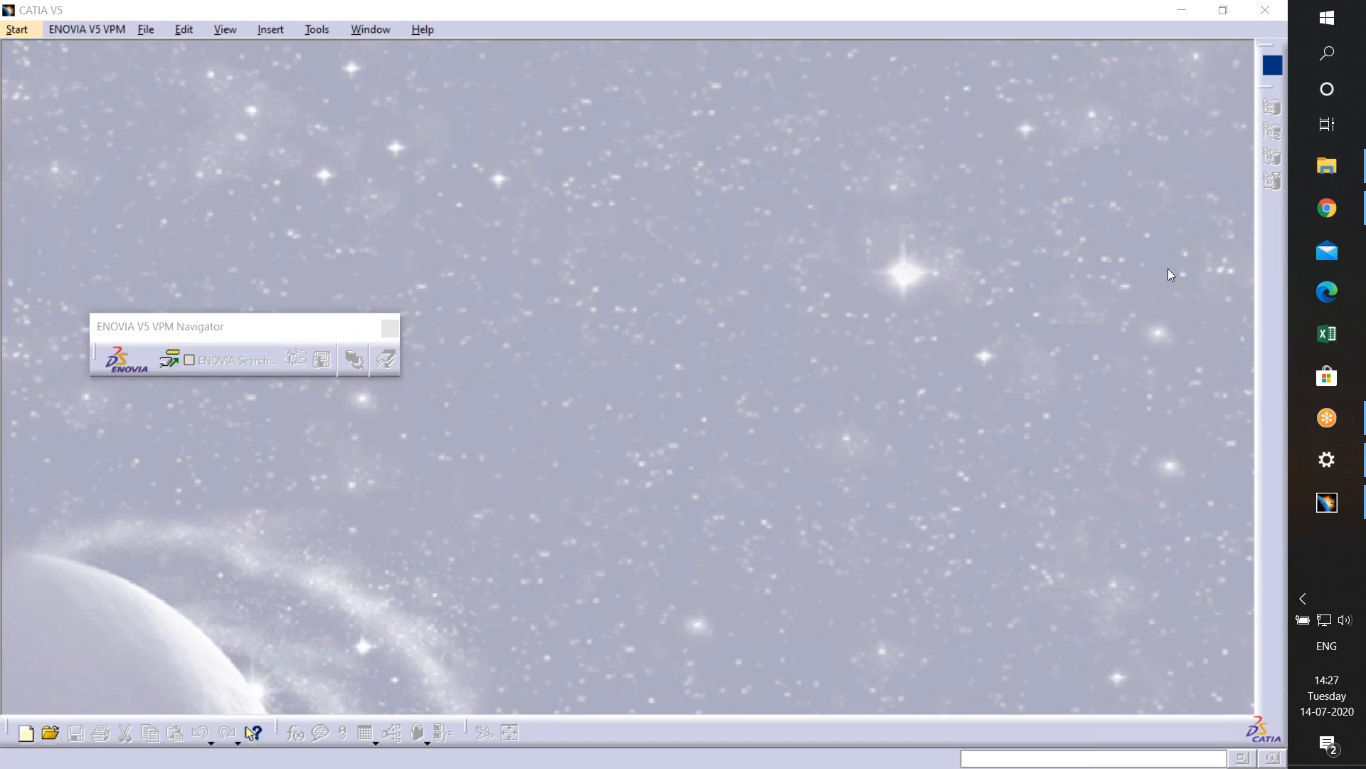
left_click(21, 32)
mouse_move(35, 76)
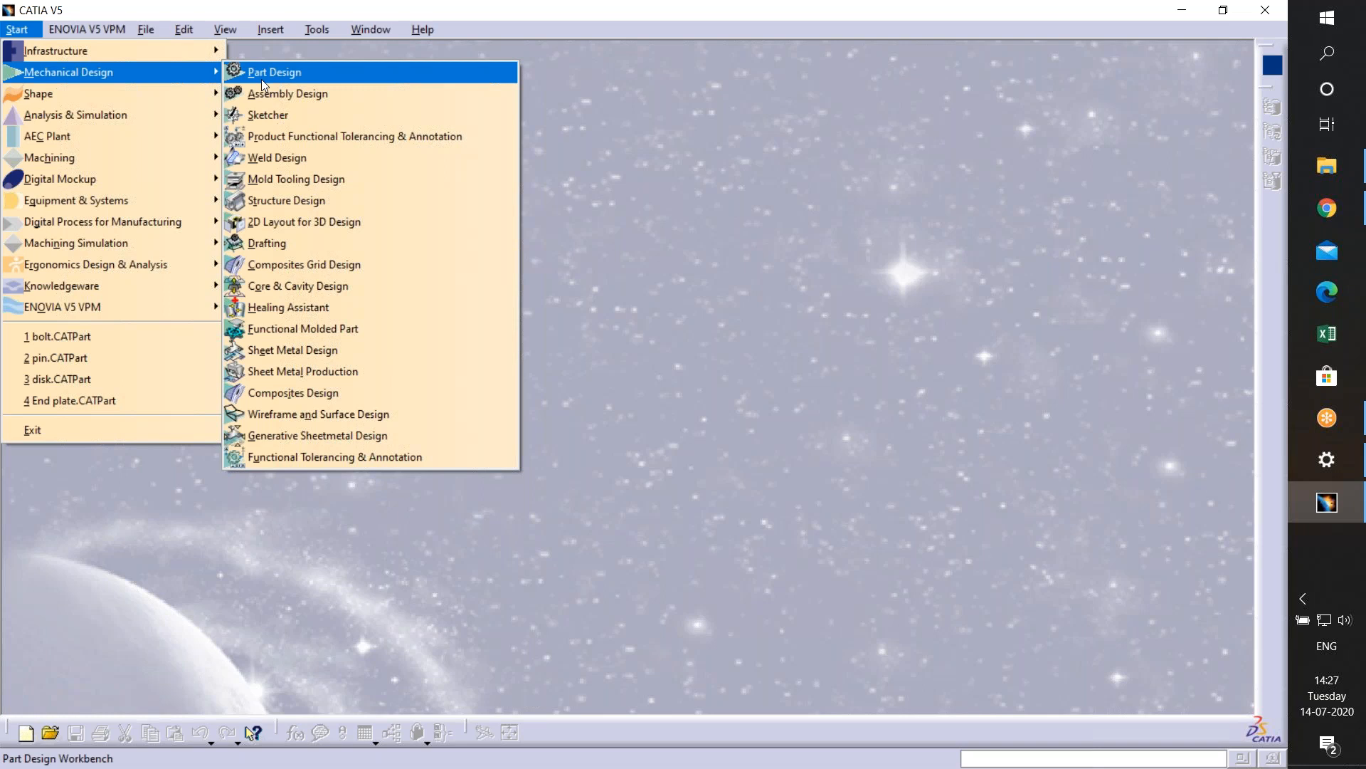
left_click(1172, 262)
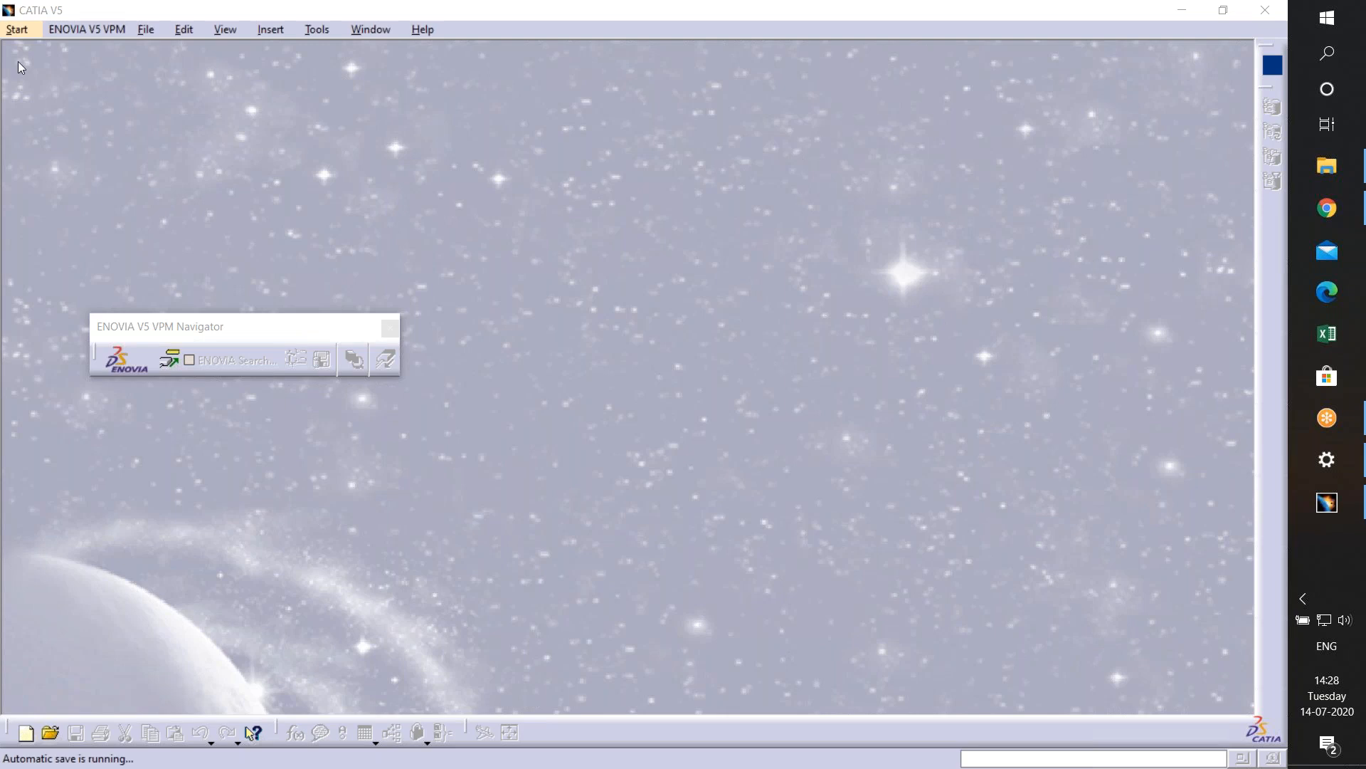
- Start the Sketcher workbench from the Mechanical Design group to open a new part
left_click(19, 32)
mouse_move(62, 74)
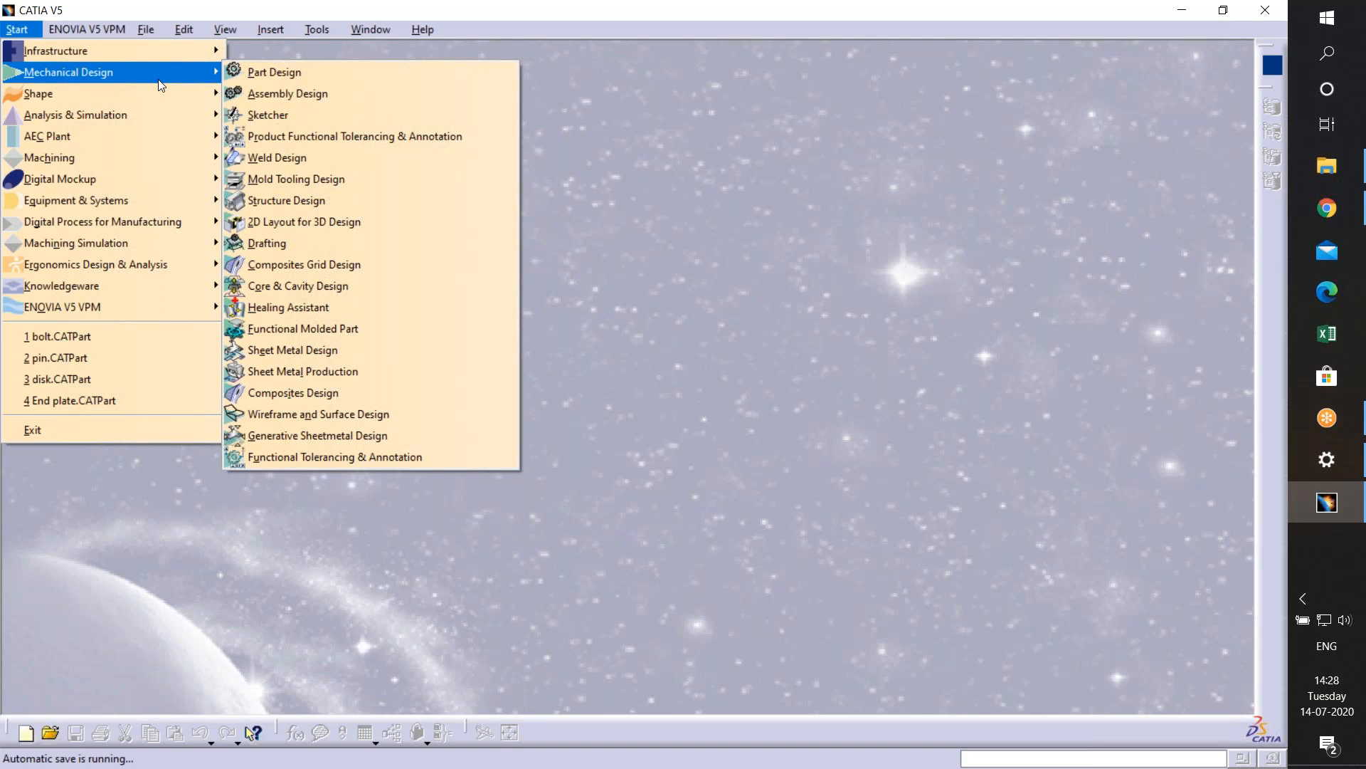
mouse_move(104, 85)
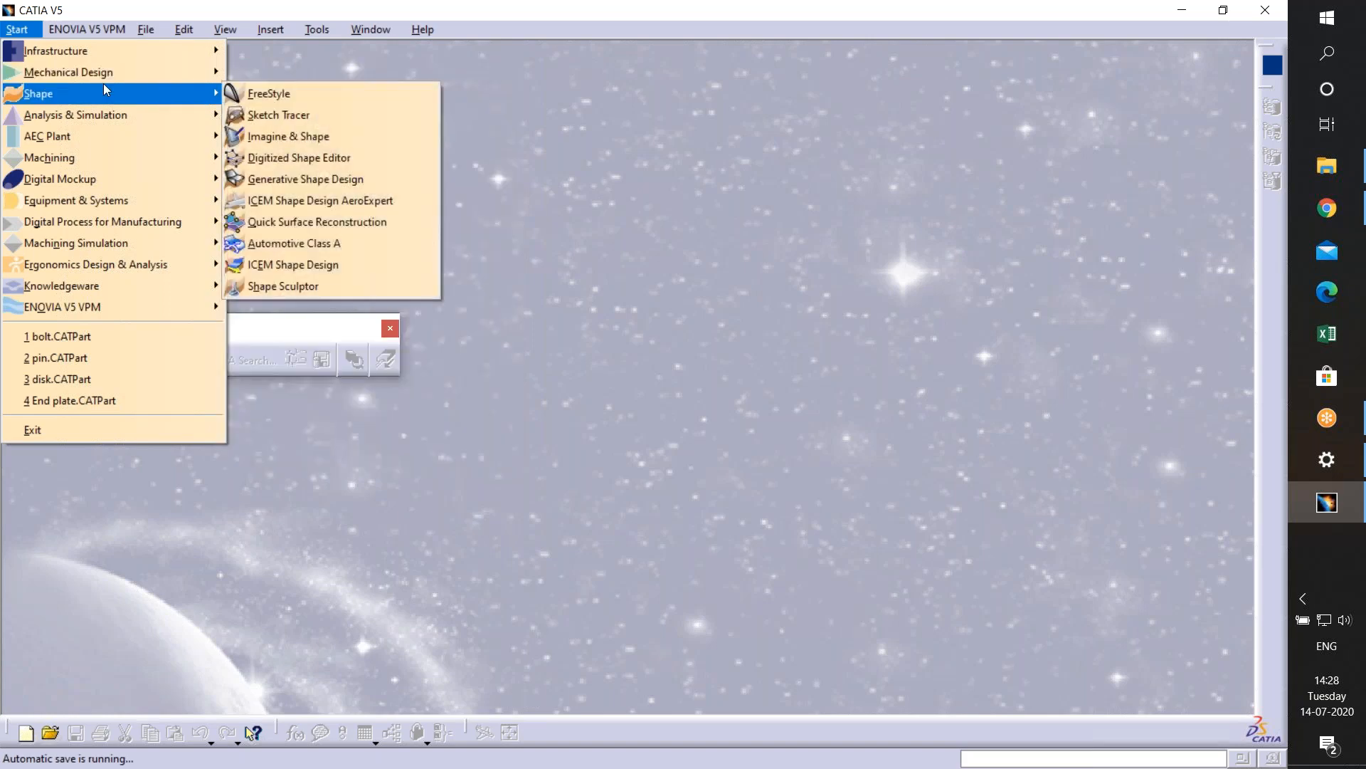
mouse_move(177, 84)
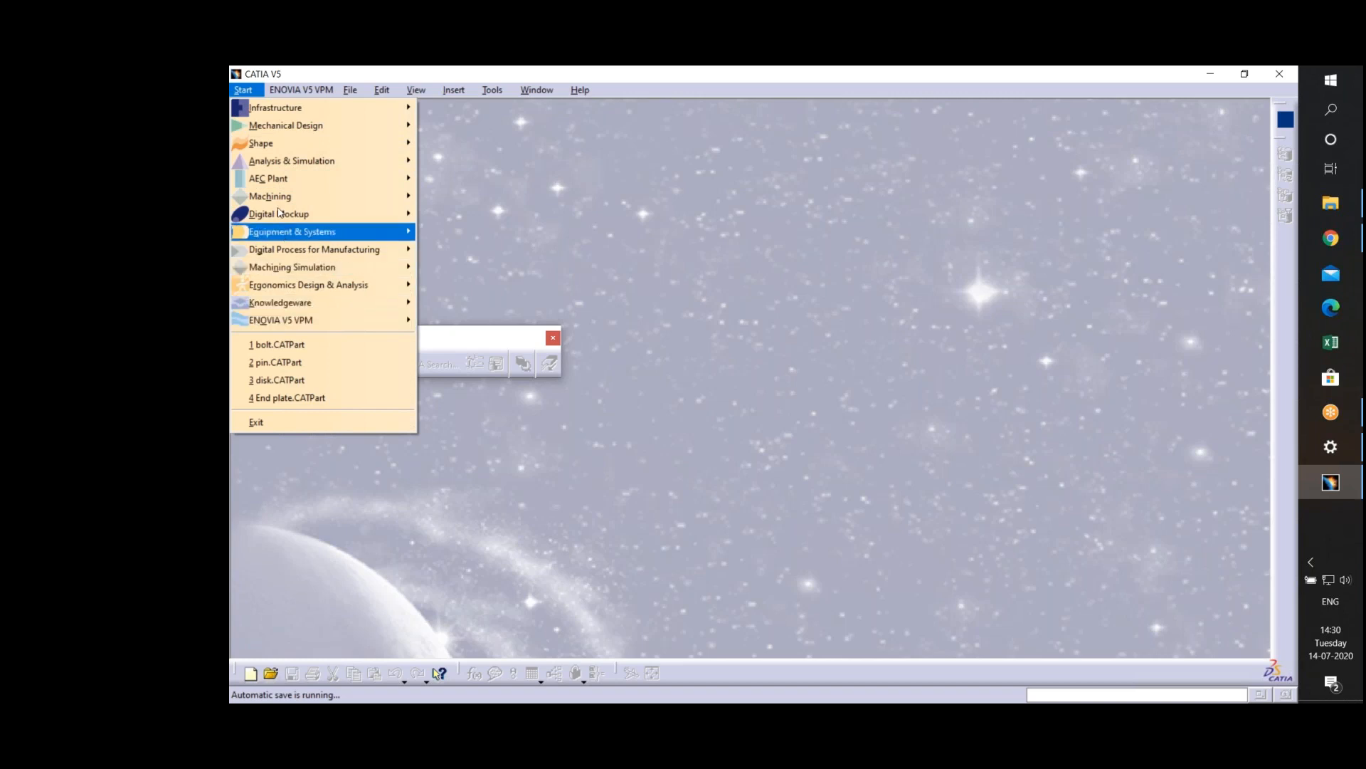
mouse_move(288, 136)
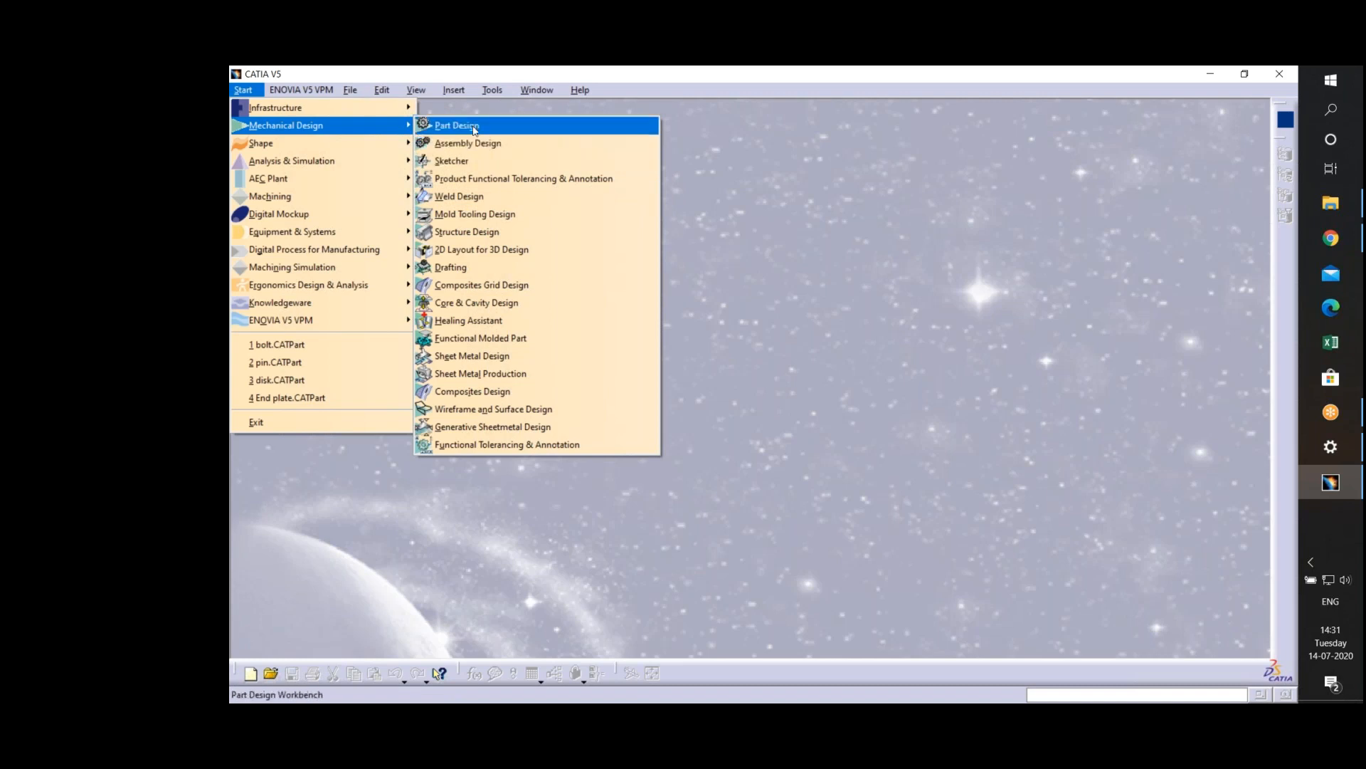
left_click(474, 164)
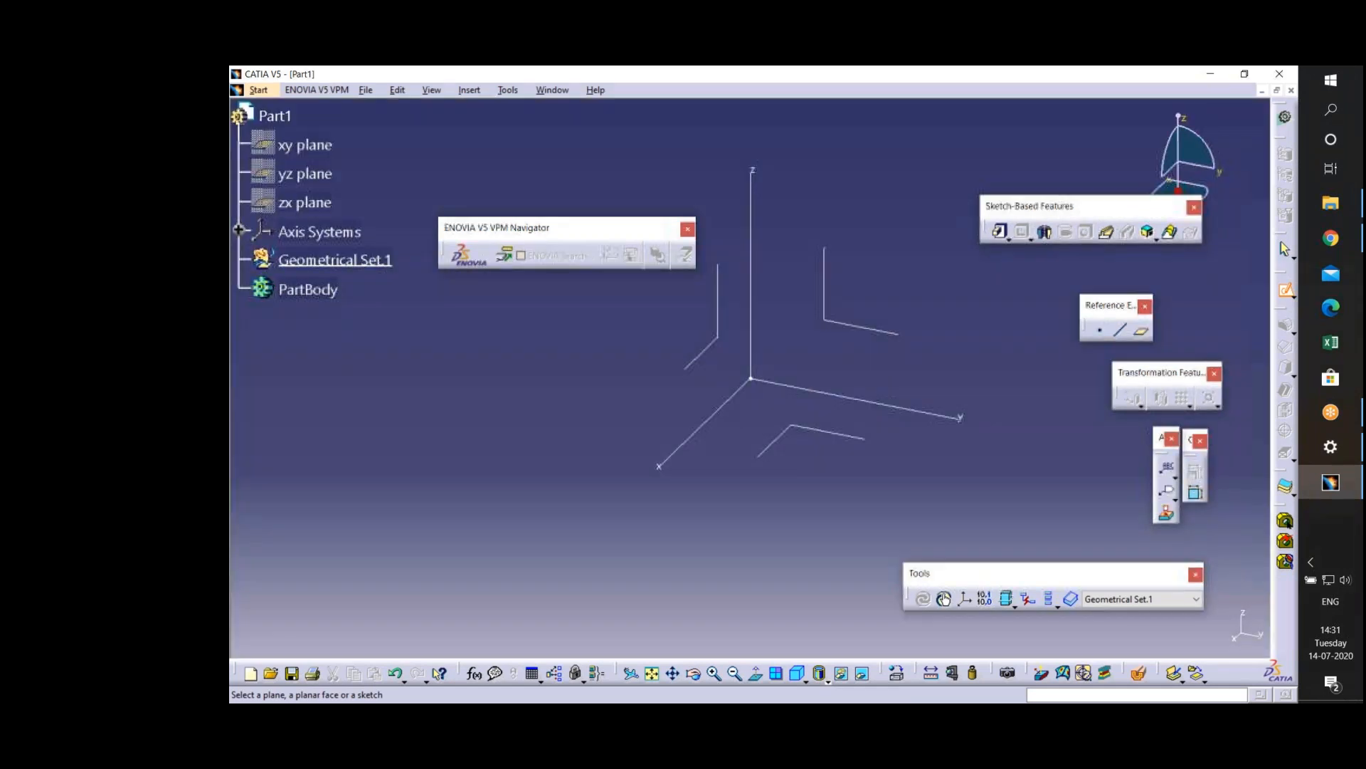
left_click(258, 90)
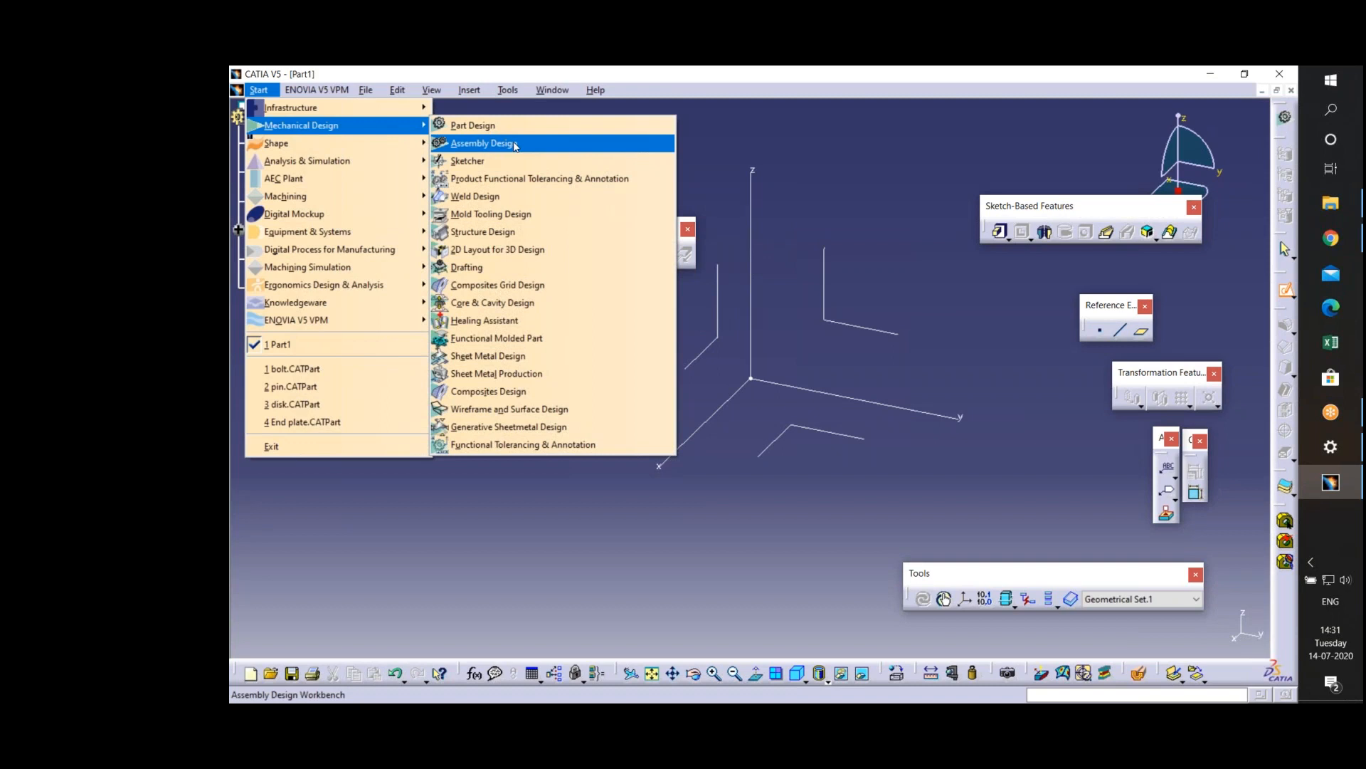
left_click(790, 168)
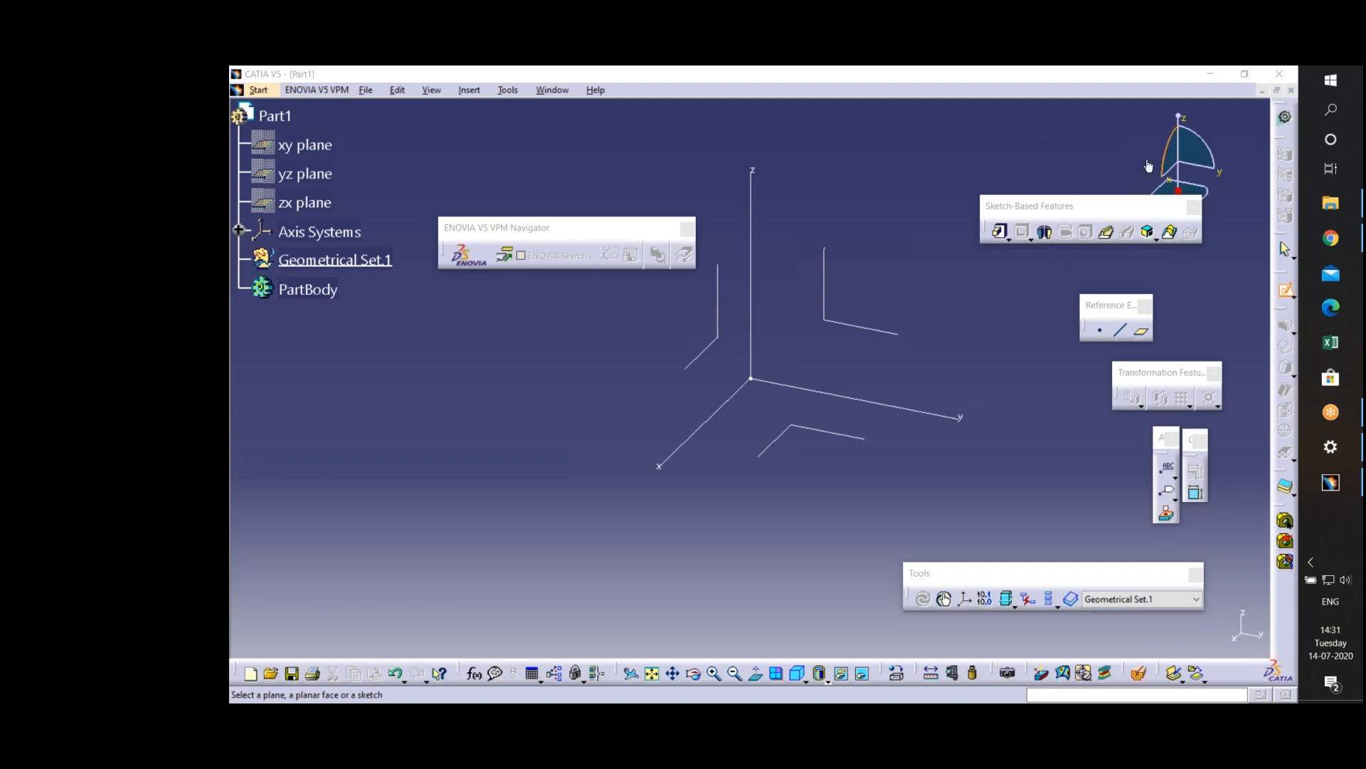
left_click(857, 512)
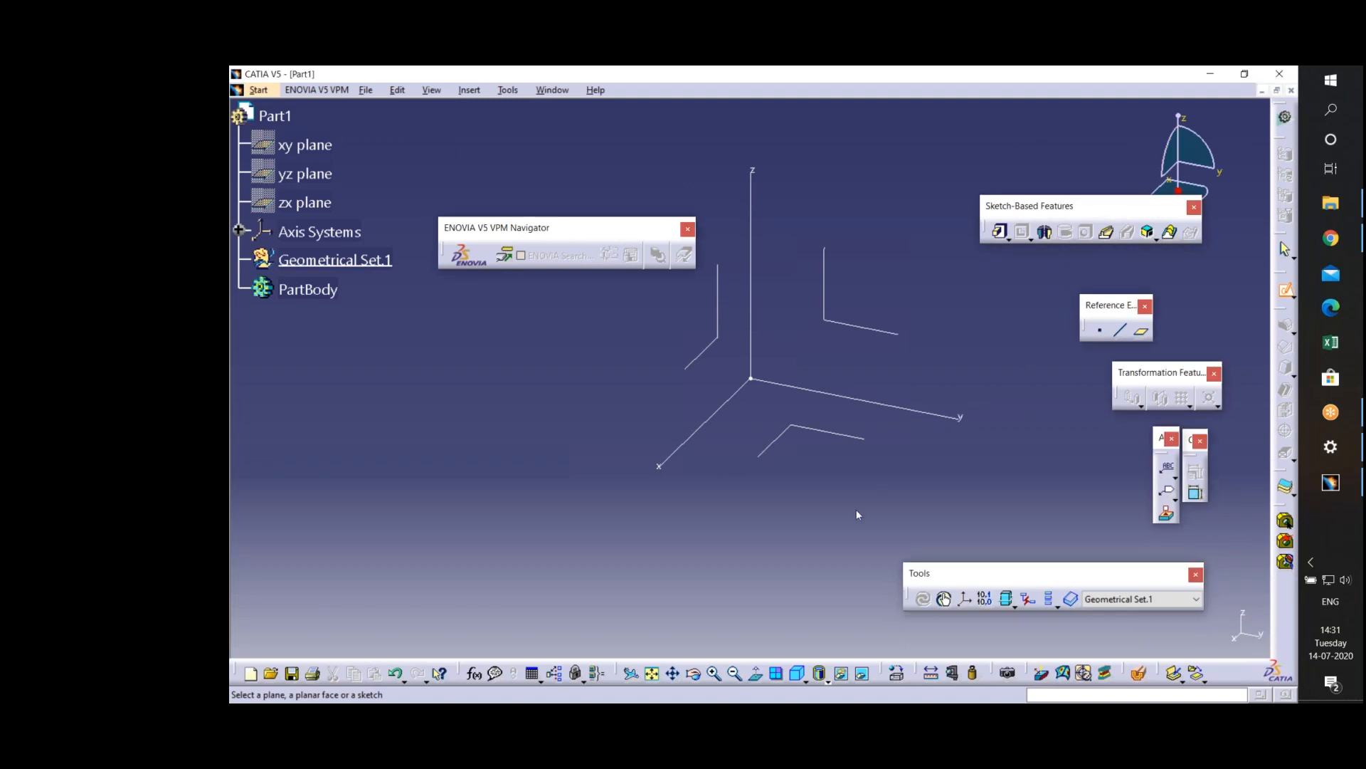
- Move the Sketch-Based Features toolbar below the axis system and then back beside the compass
left_click_drag(1053, 207, 726, 542)
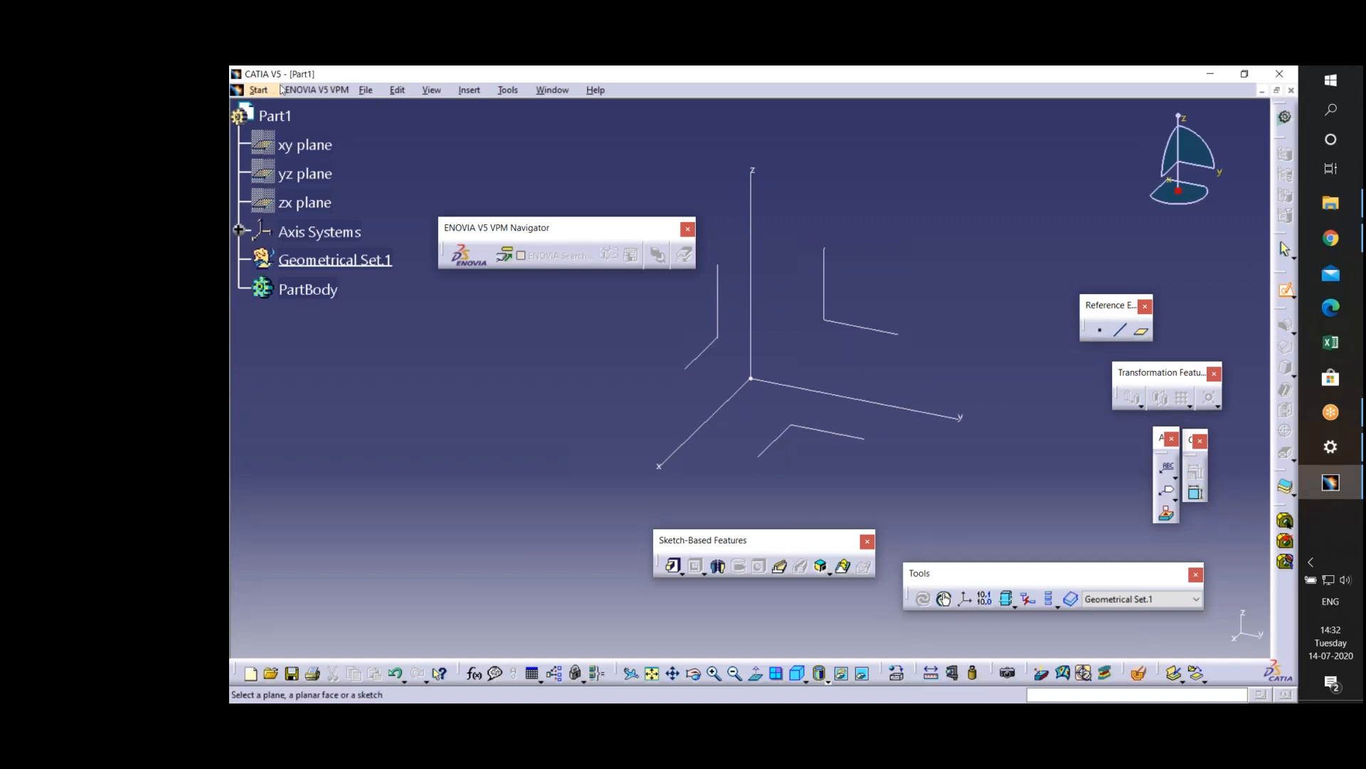
left_click(255, 89)
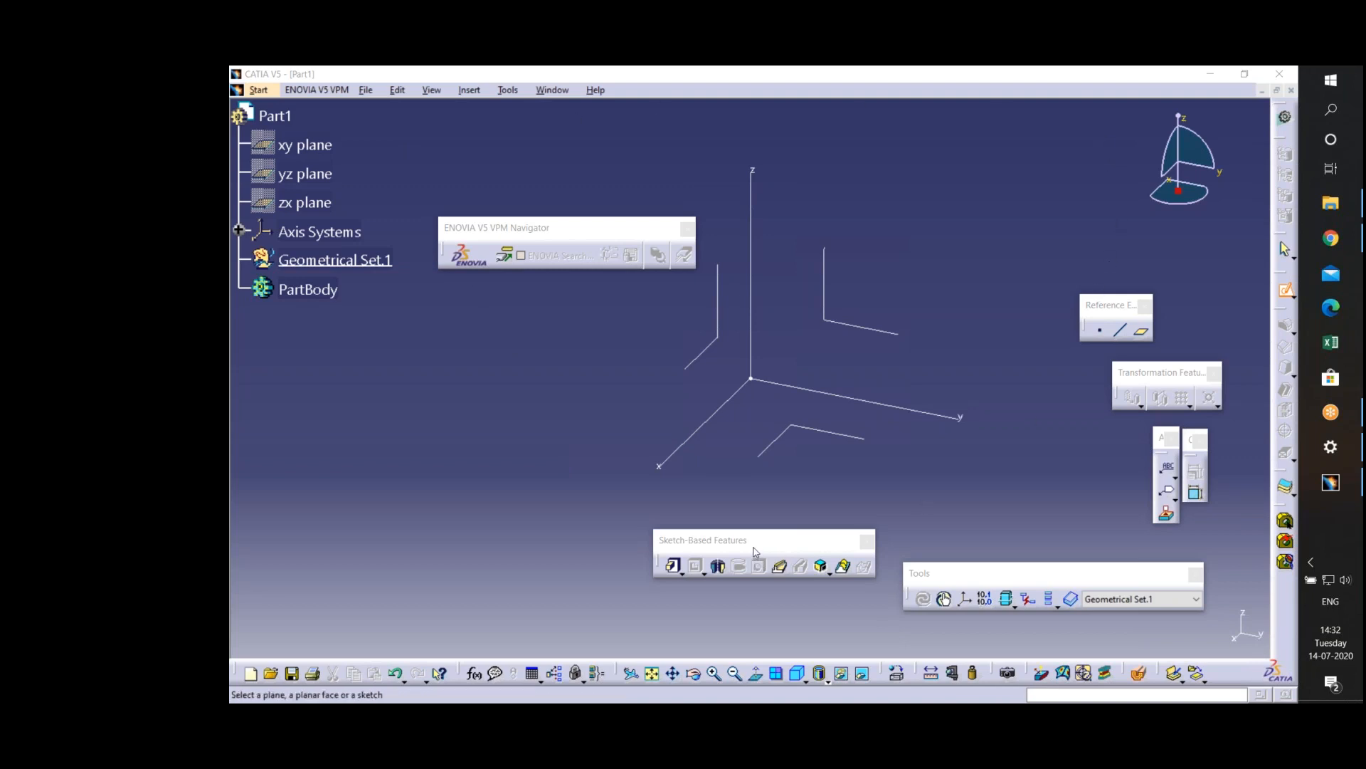
left_click(864, 373)
left_click_drag(752, 541, 1072, 194)
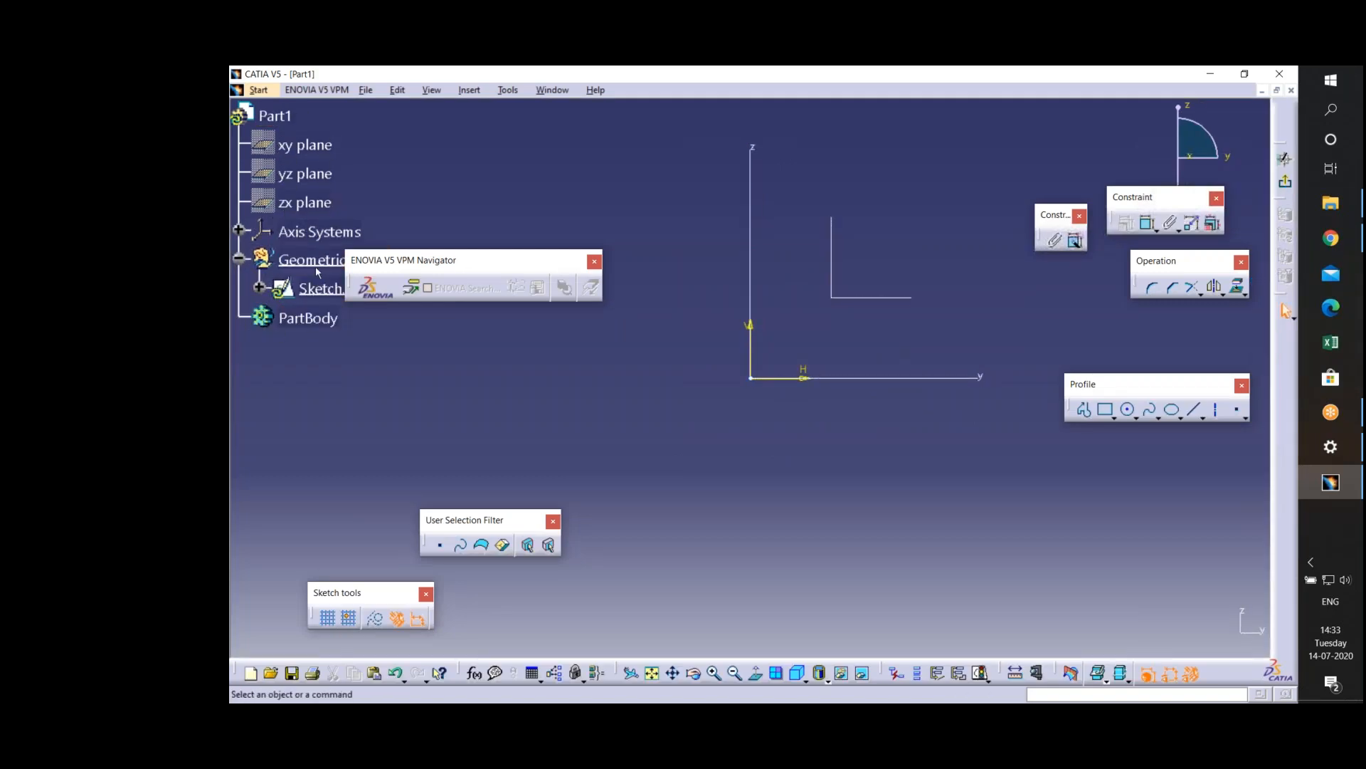
- Move the ENOVIA V5 VPM Navigator toolbar clear of the specification tree and exit the empty sketch
middle_click_drag(643, 327, 616, 424)
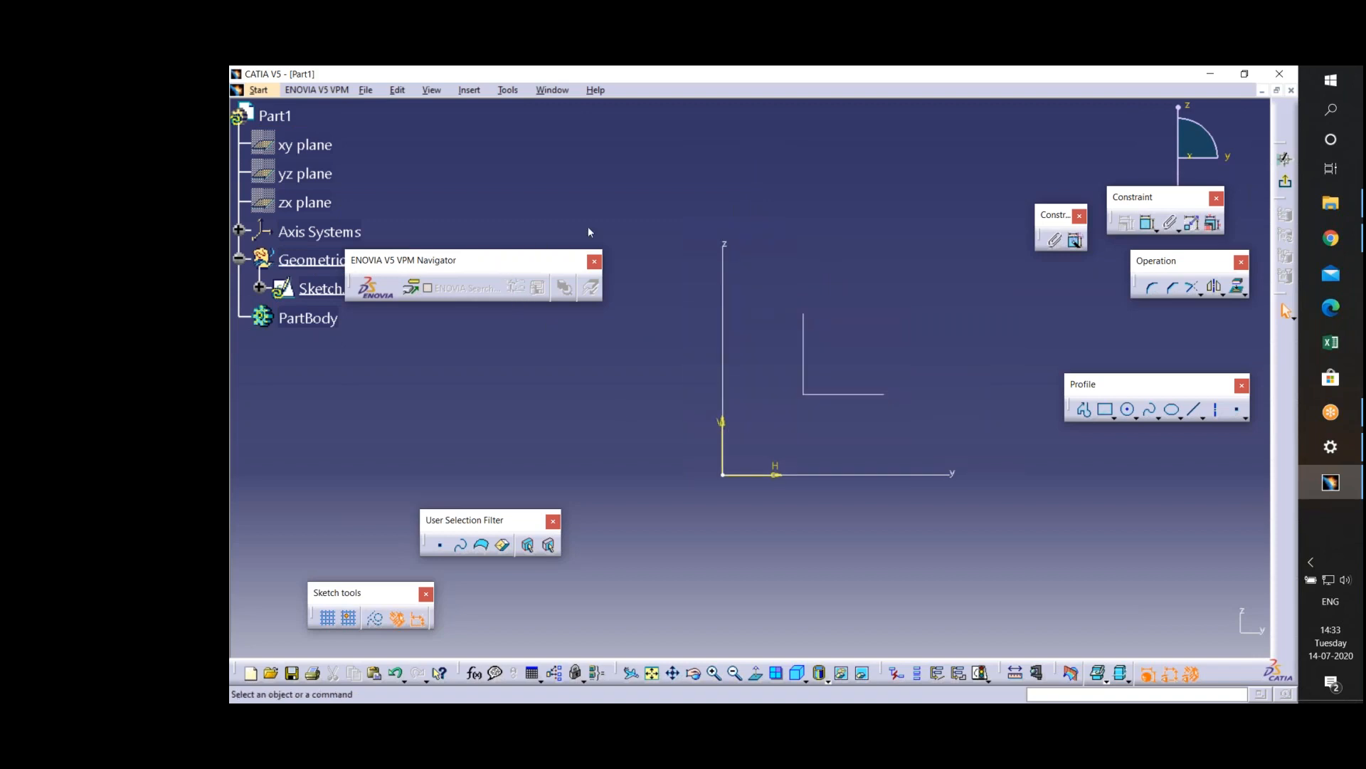
left_click_drag(497, 261, 691, 179)
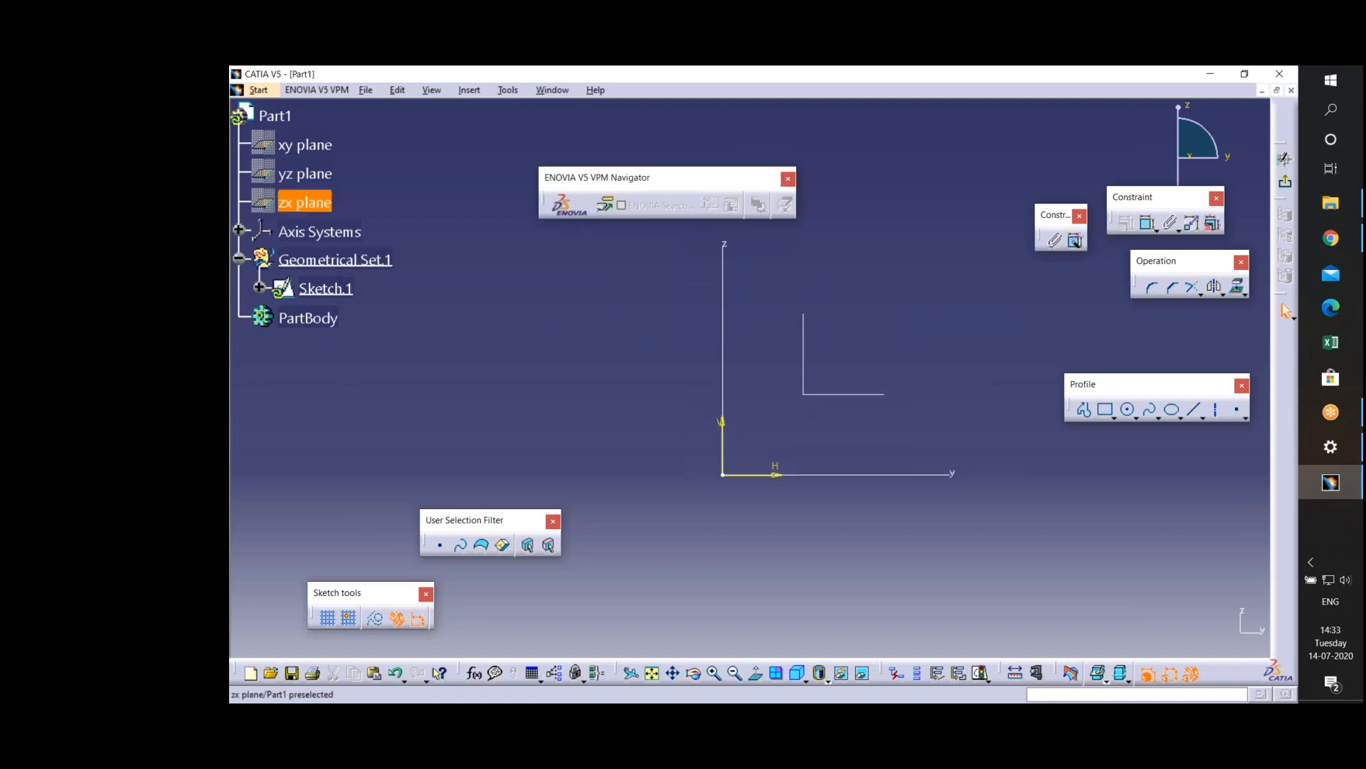
left_click(1287, 183)
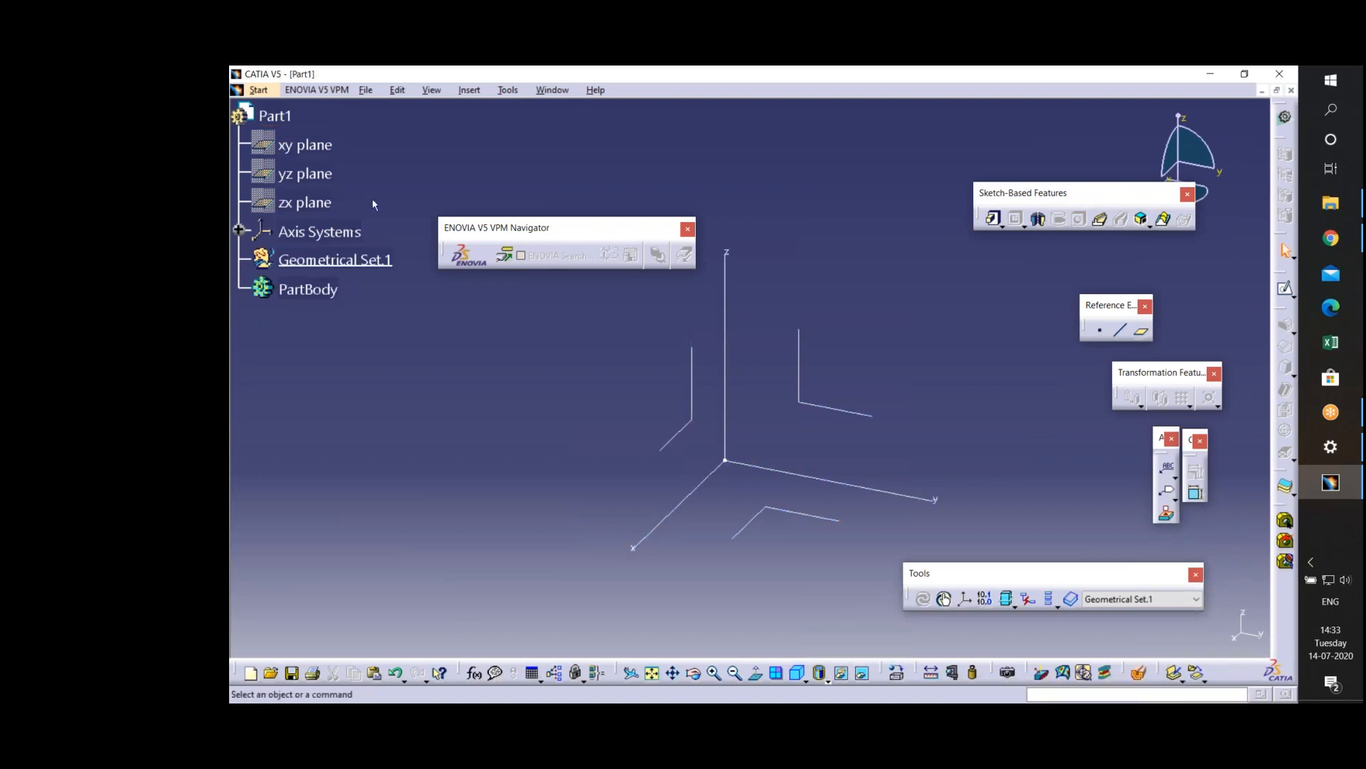
middle_click_drag(584, 399, 566, 329)
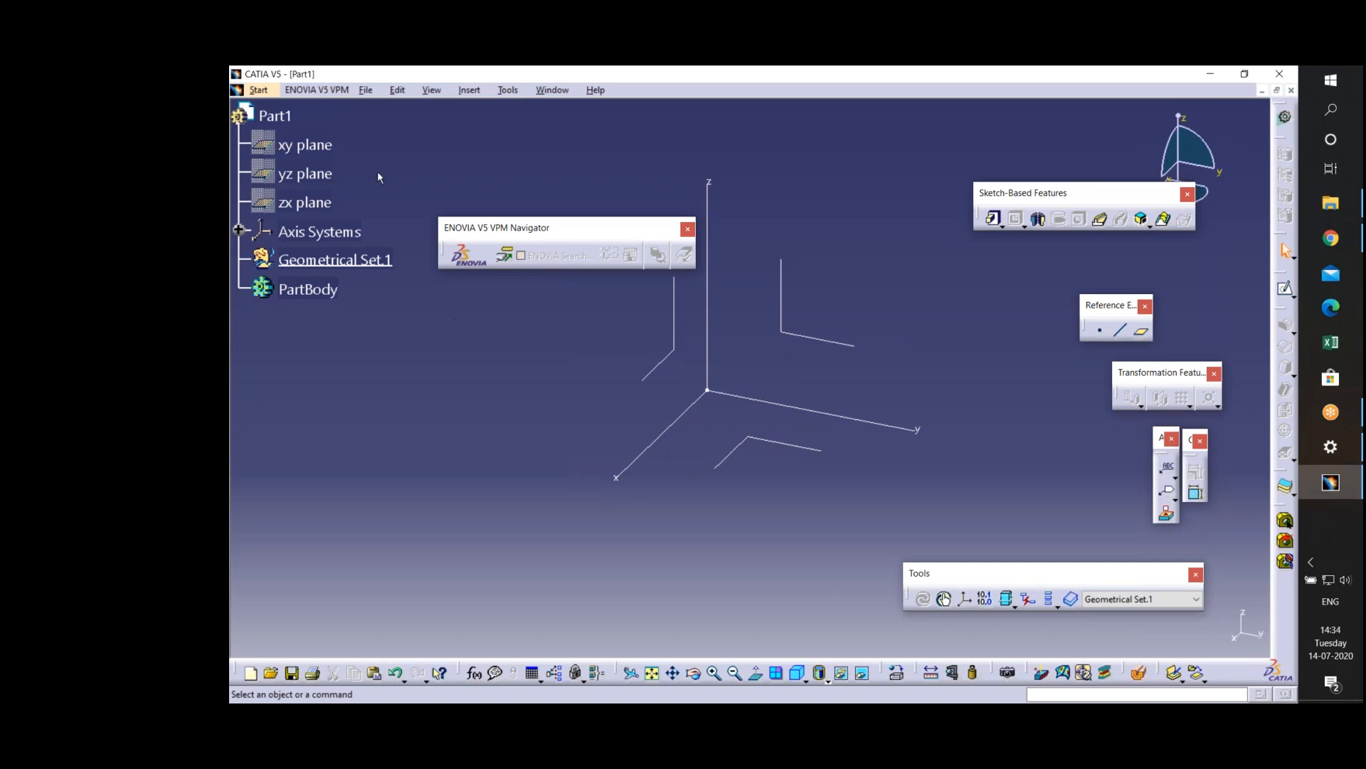
left_click(322, 90)
mouse_move(397, 89)
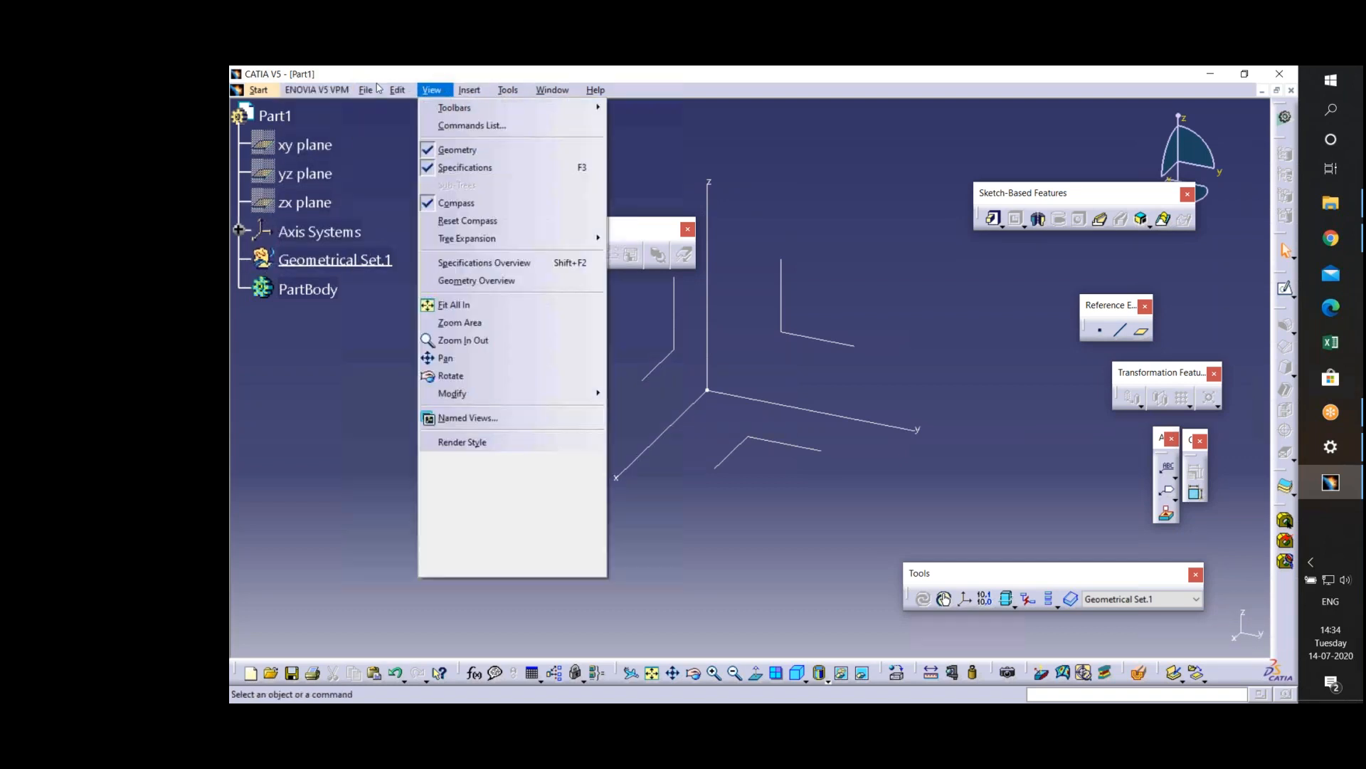
mouse_move(298, 90)
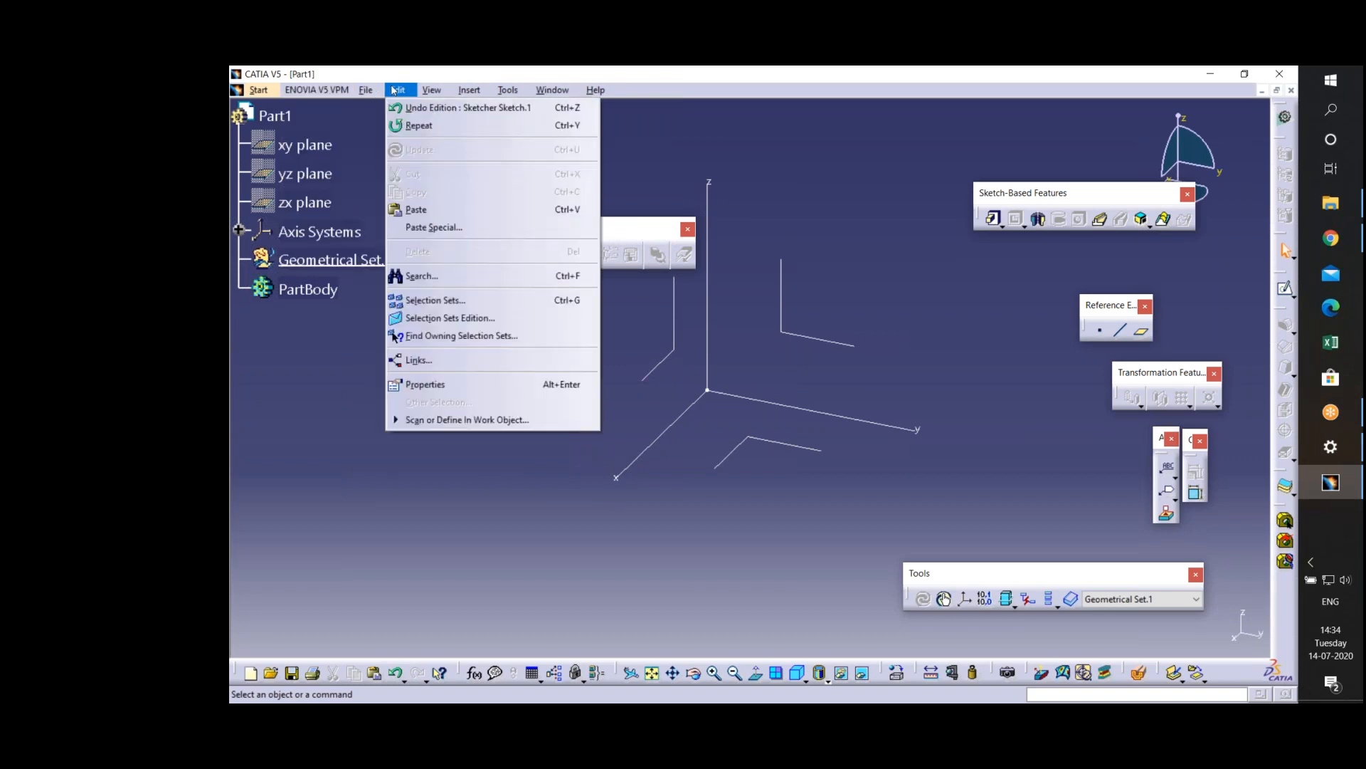
mouse_move(523, 90)
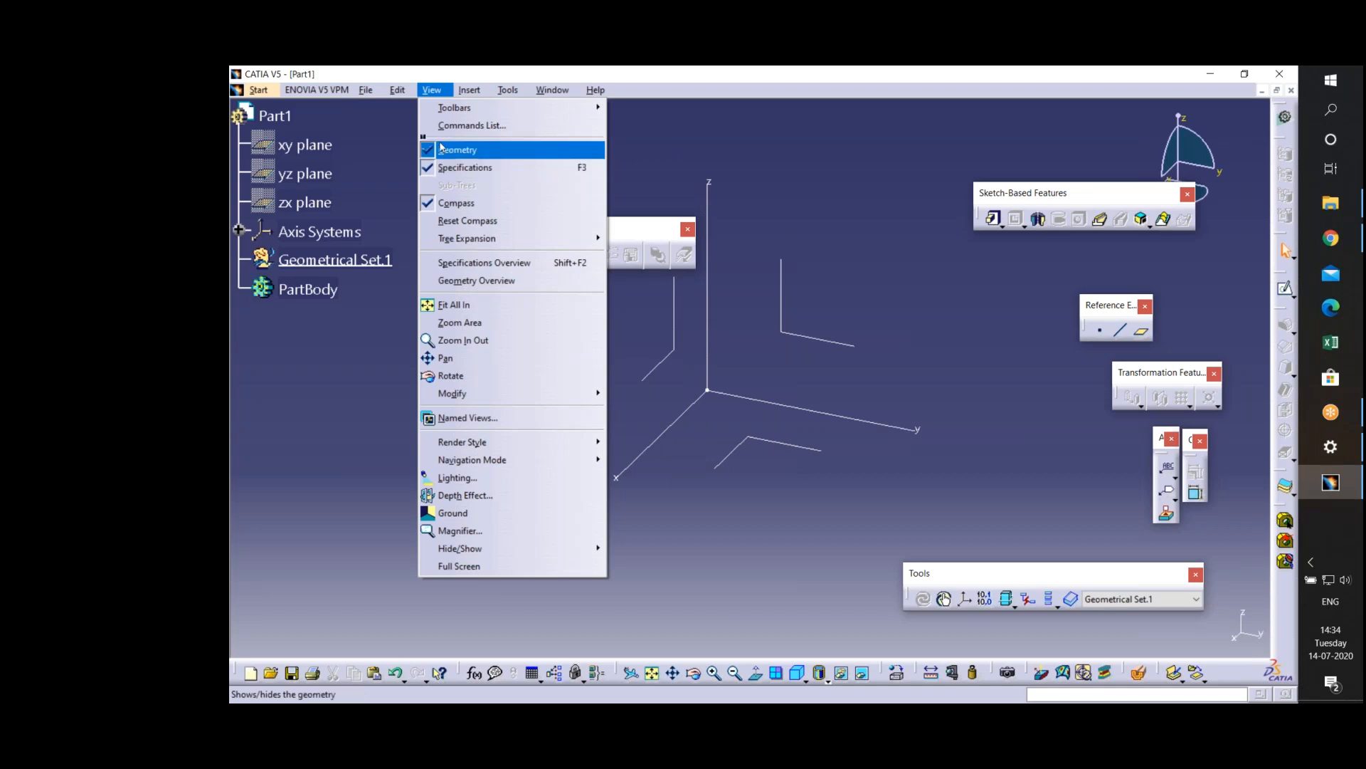
left_click(412, 119)
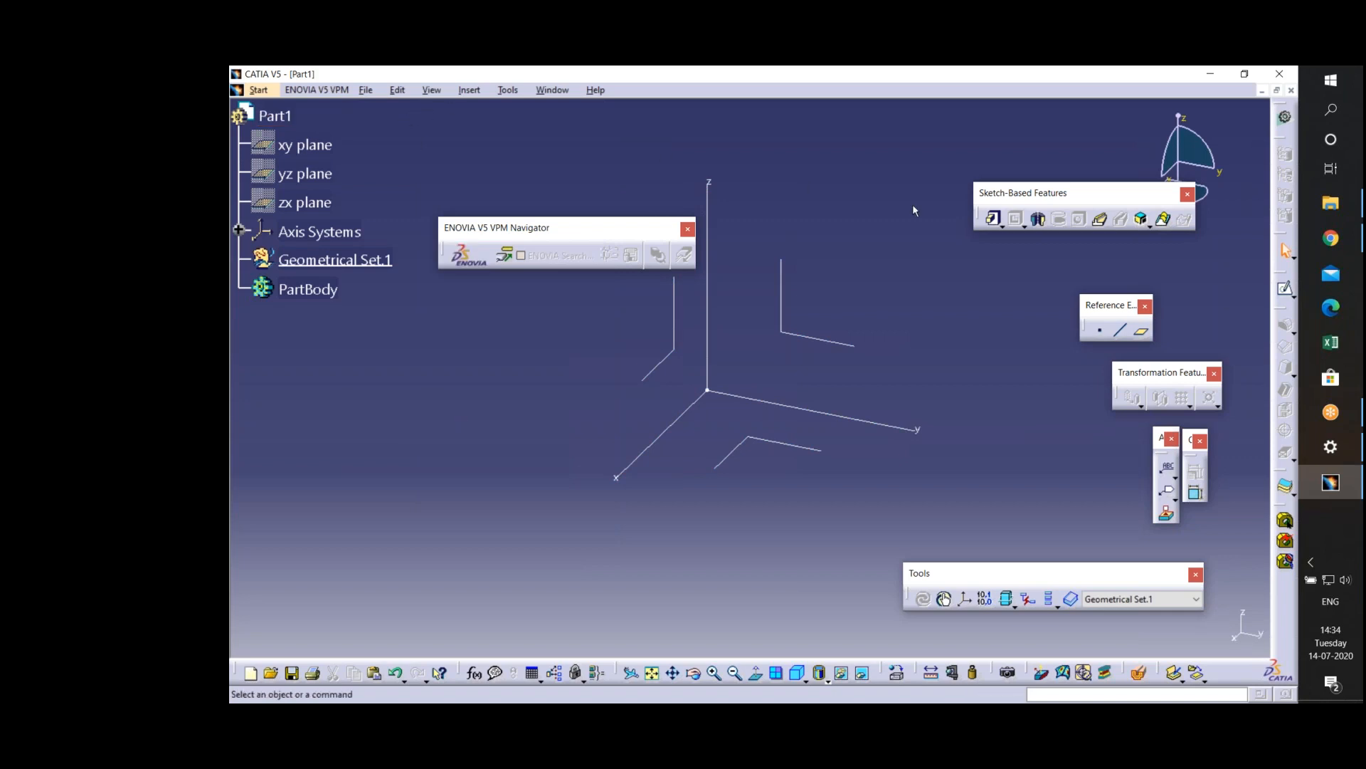
- Rearrange the floating toolbars, moving Sketch-Based Features clear of the compass and Transformation Features just below Reference Elements
left_click_drag(1014, 189, 993, 180)
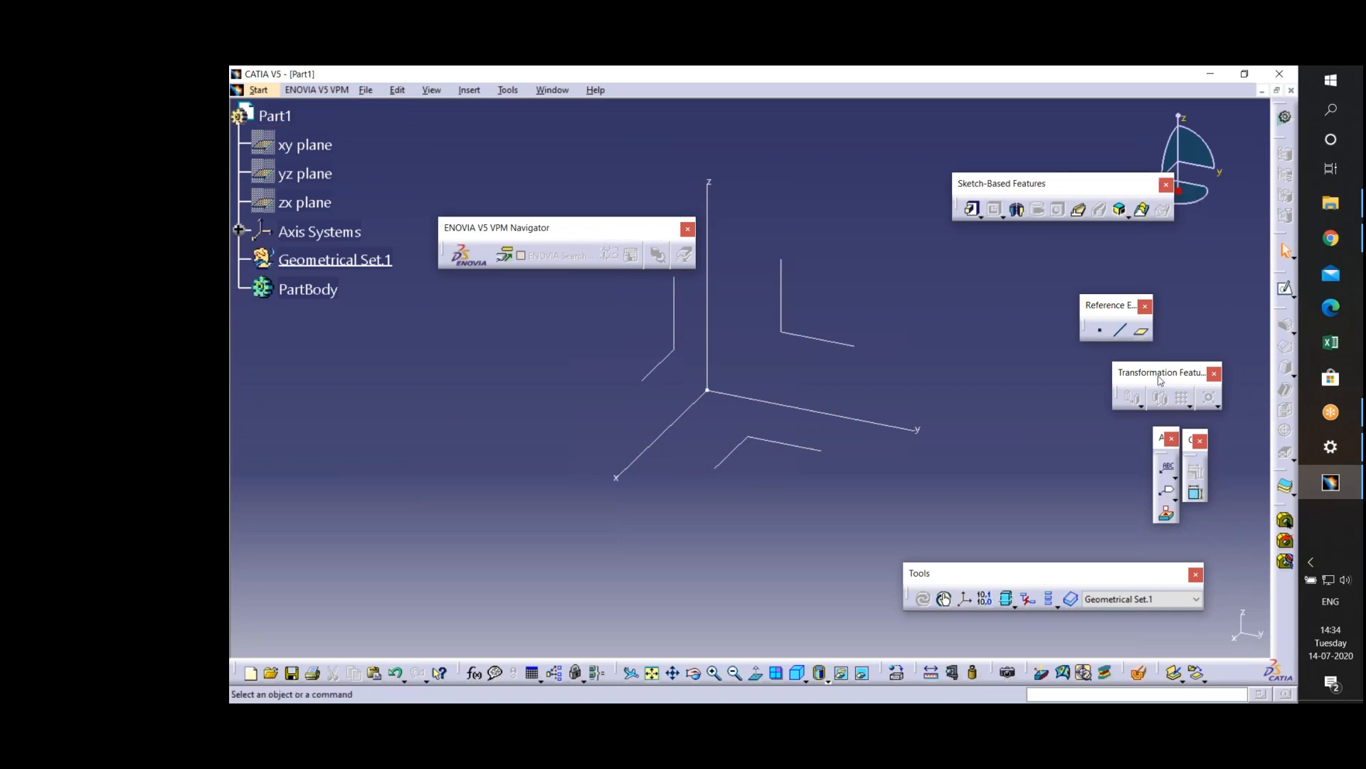
left_click_drag(1155, 366, 1042, 340)
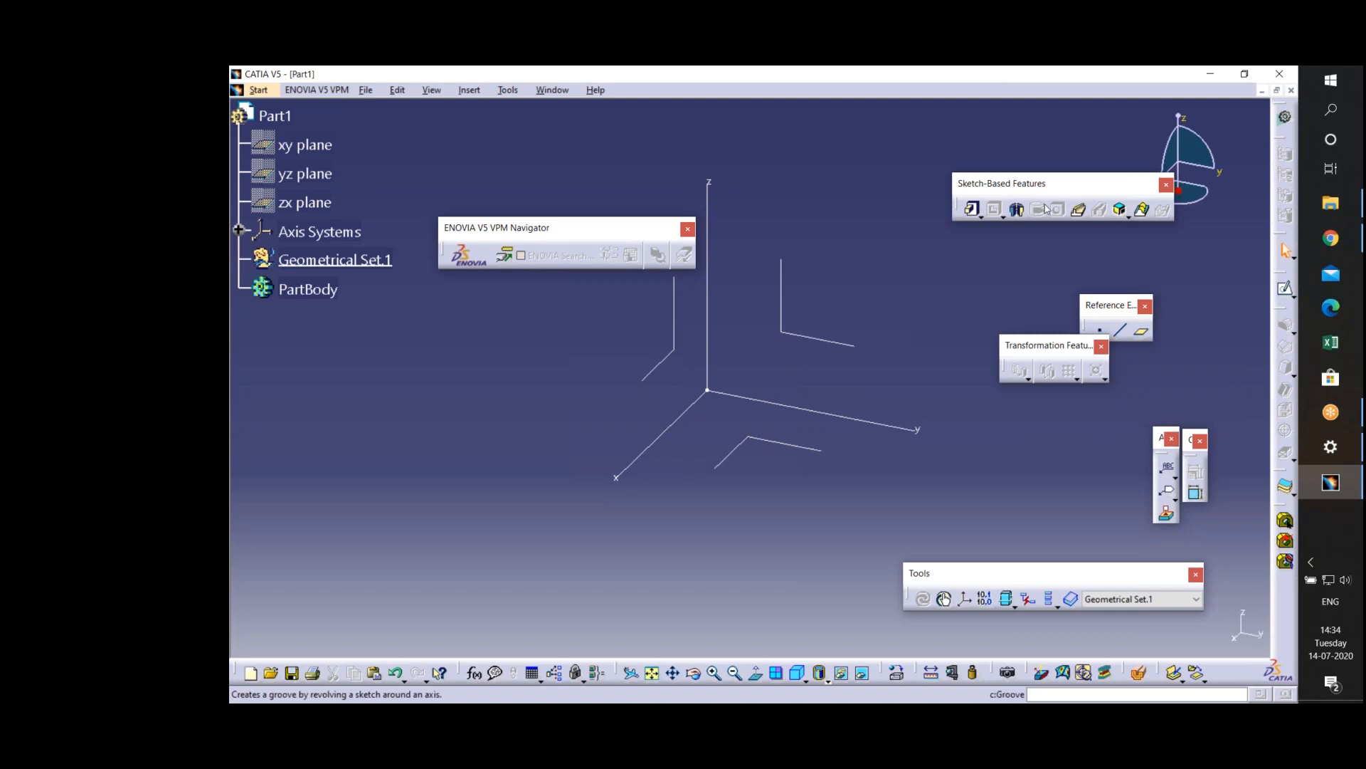
mouse_move(1017, 182)
left_mouse_down()
mouse_move(1056, 187)
mouse_move(938, 203)
mouse_move(929, 181)
mouse_move(995, 163)
left_mouse_up()
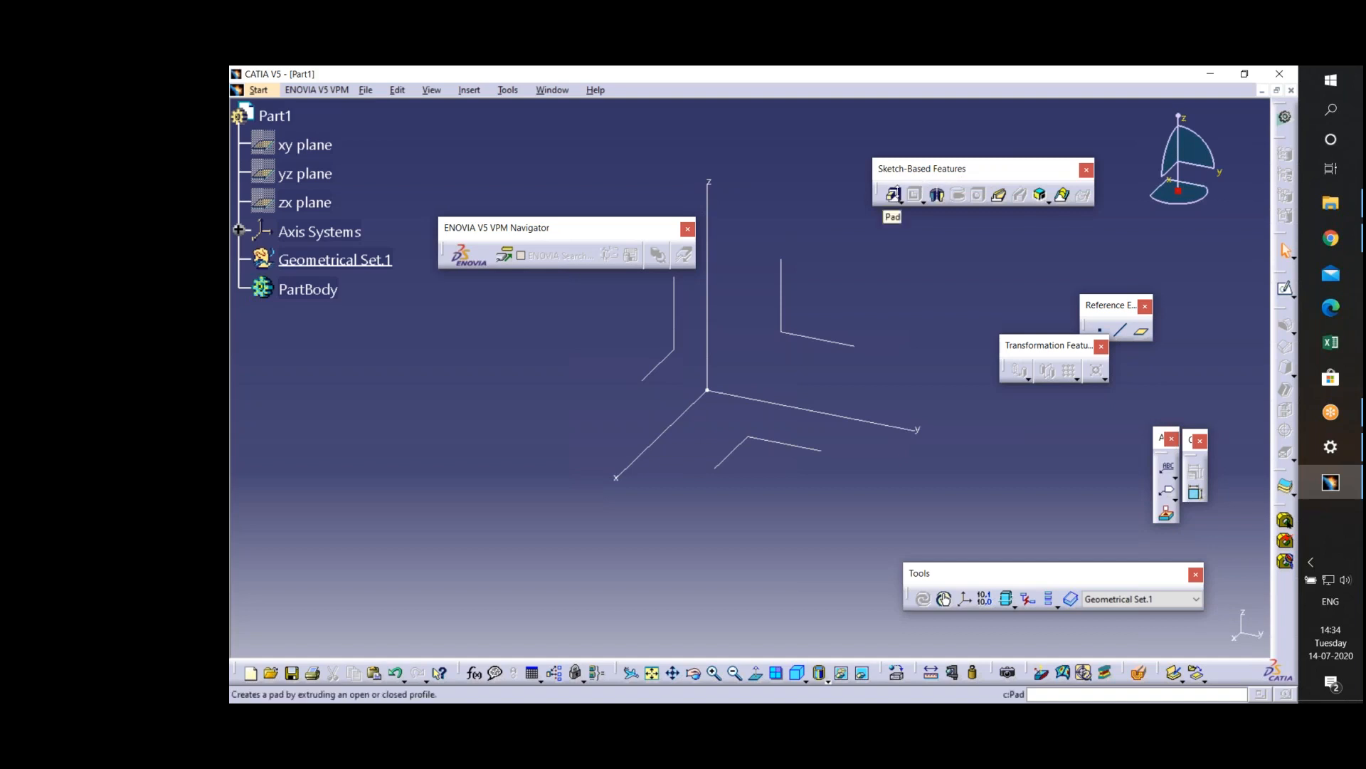
left_click(902, 202)
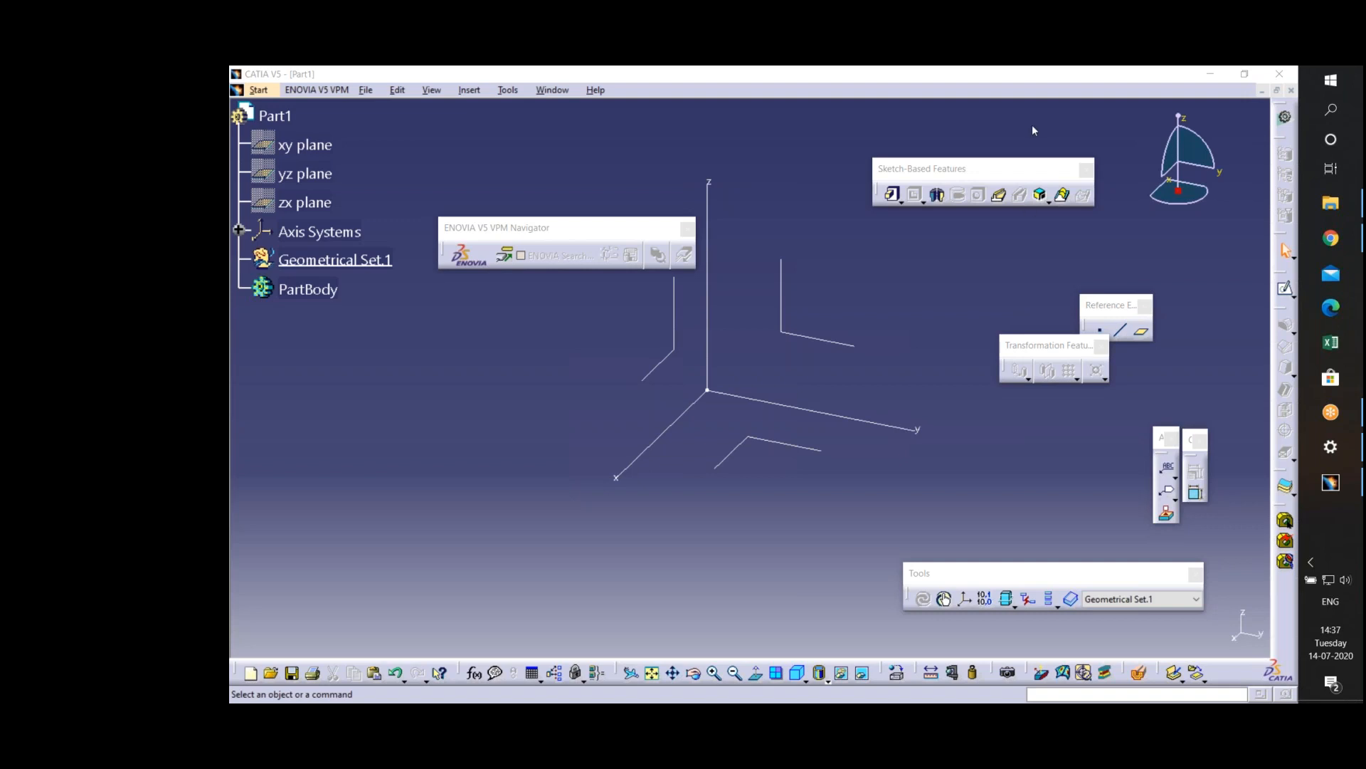
left_click(274, 115)
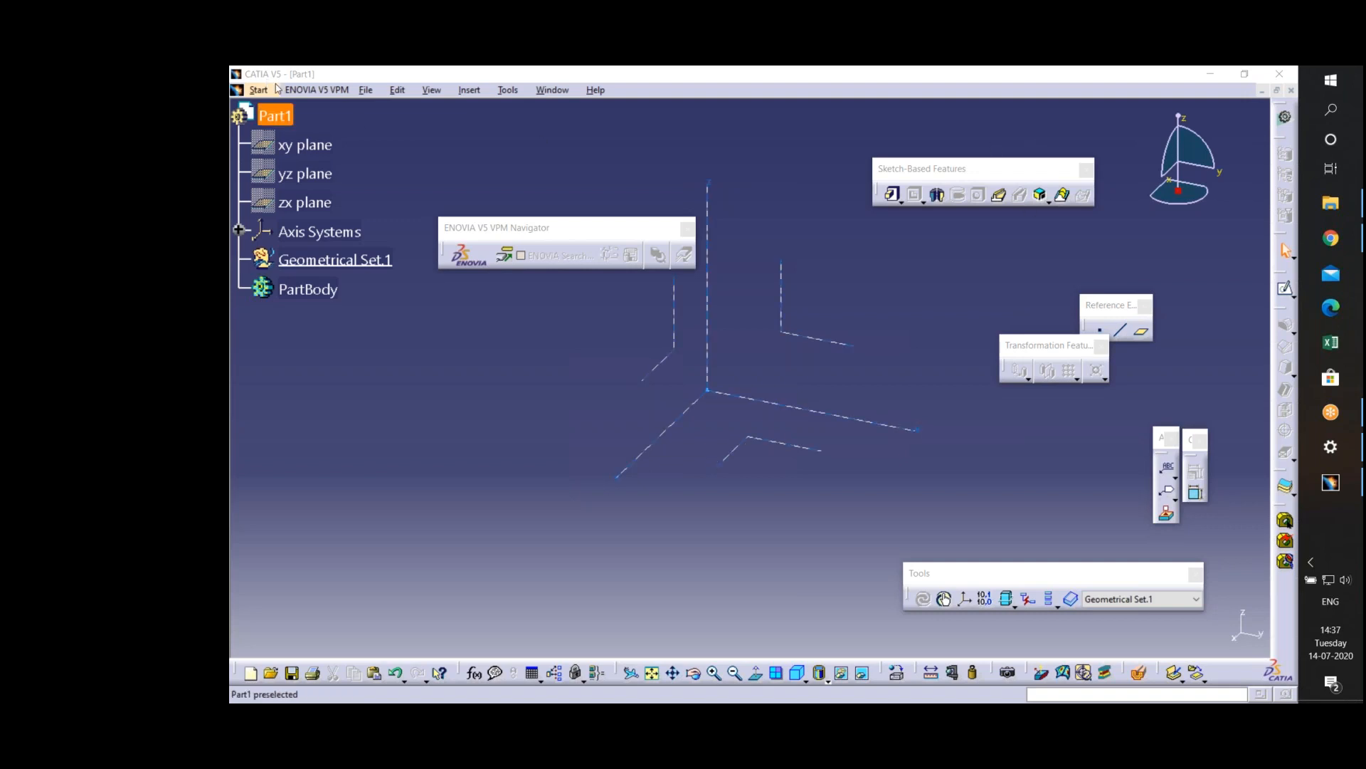
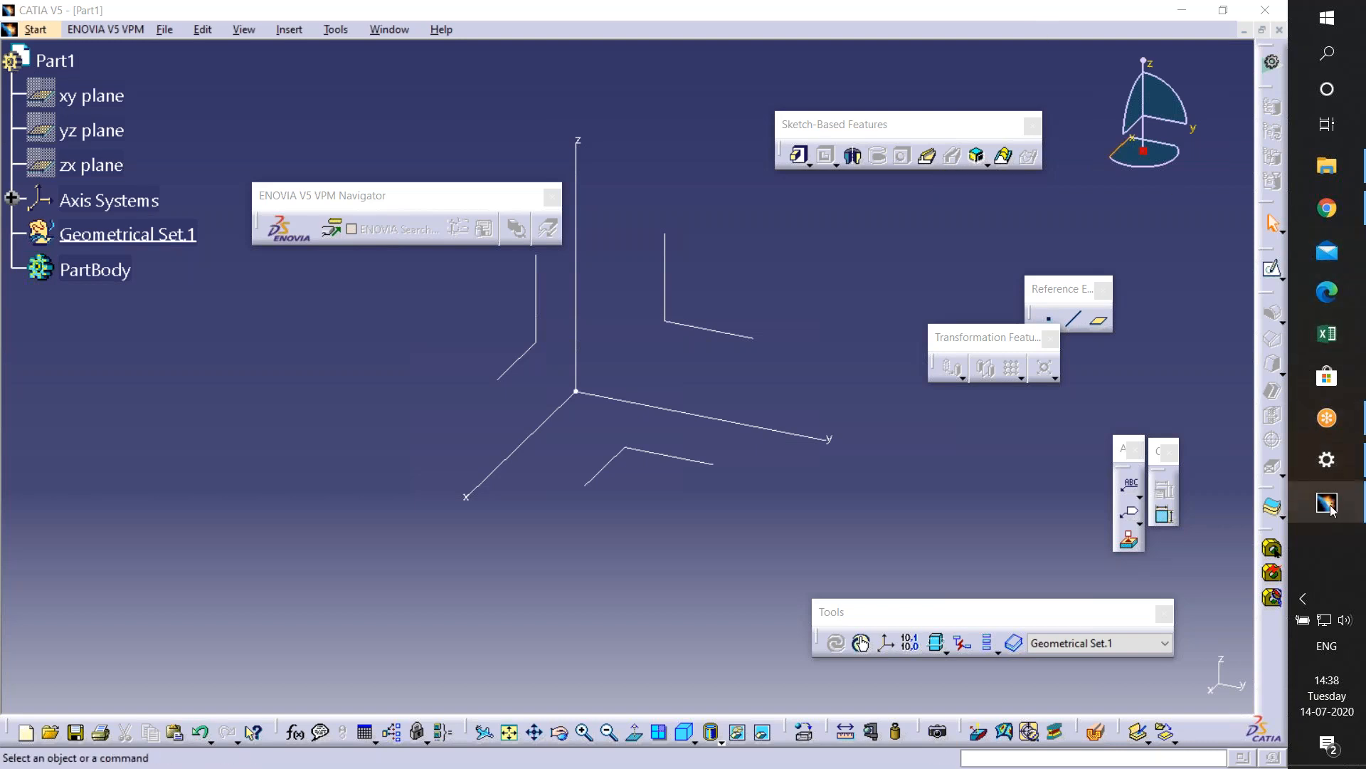
mouse_move(1333, 509)
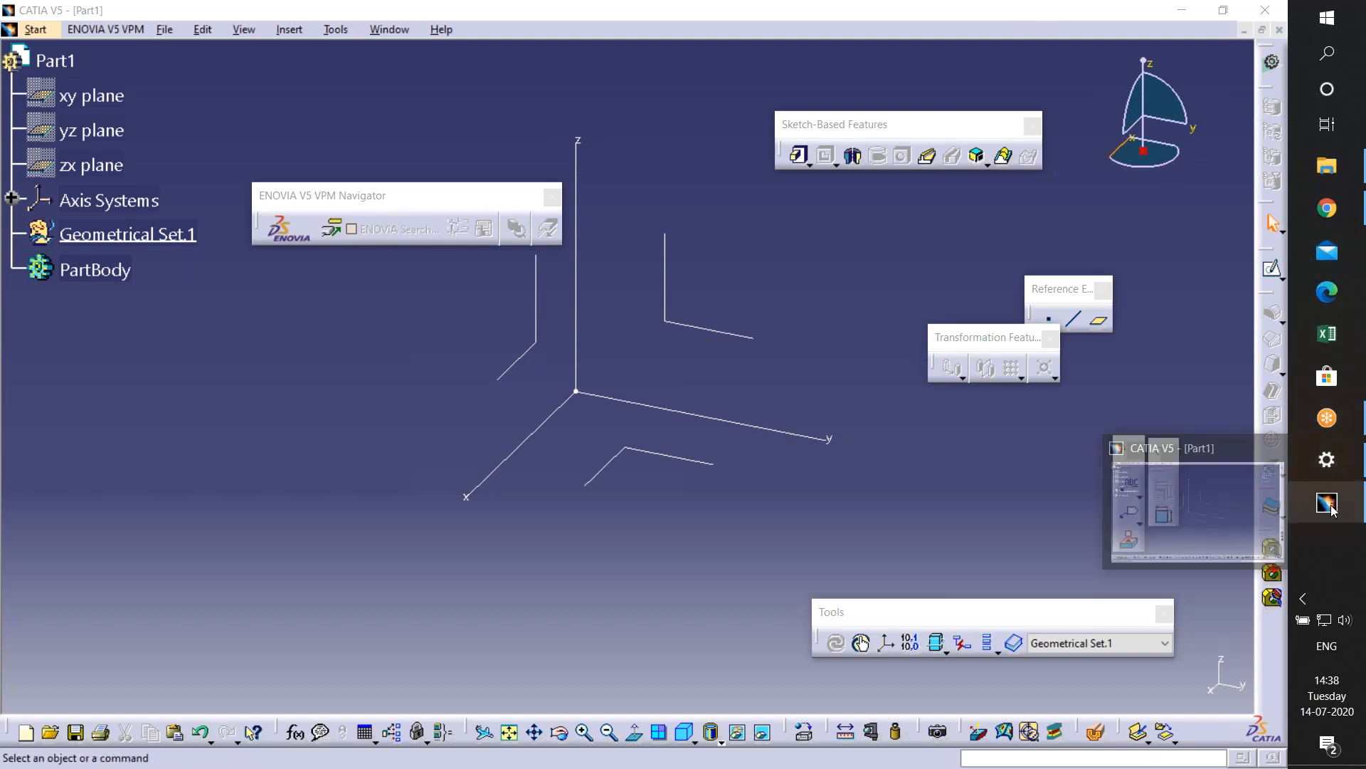
left_click(1333, 509)
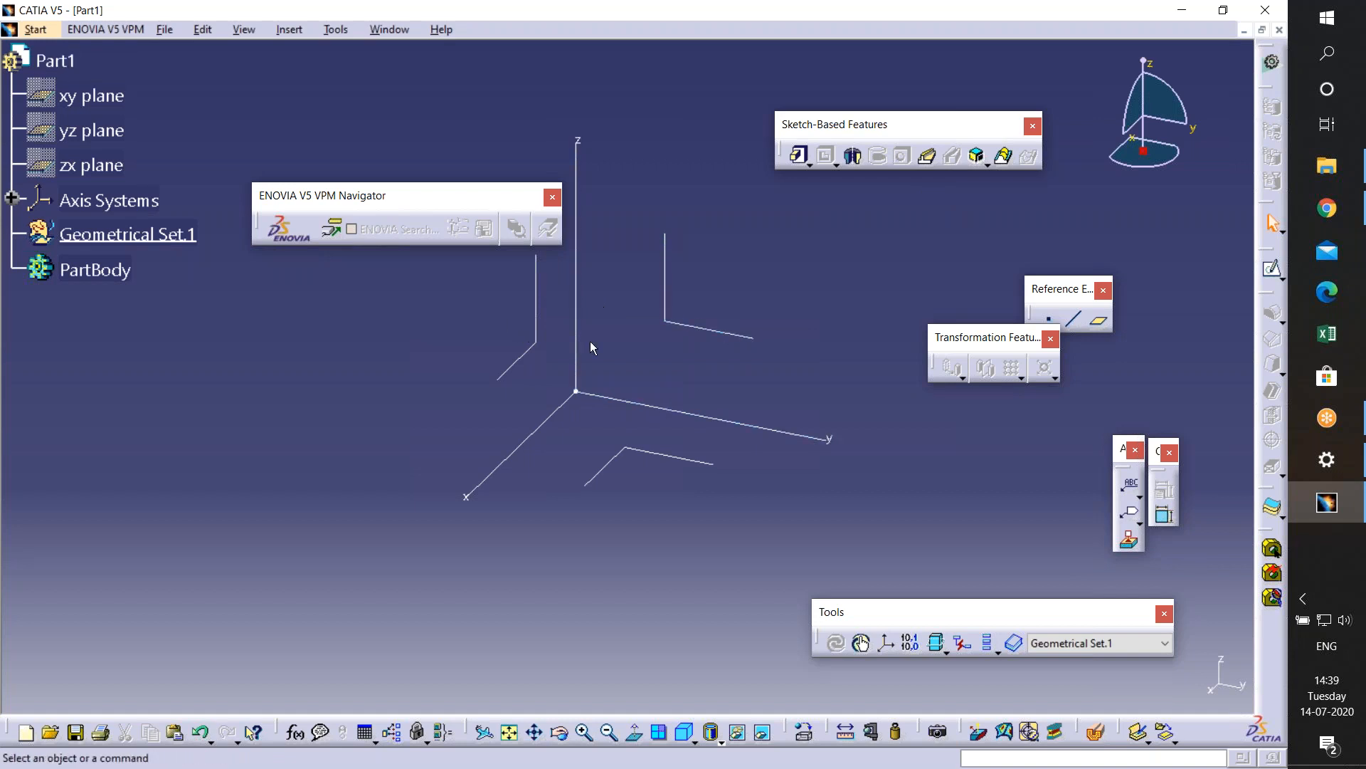
- Open a sketch on the yz plane, move the Profile toolbar closer to the Operation toolbar, and exit the empty sketch
left_click(1273, 270)
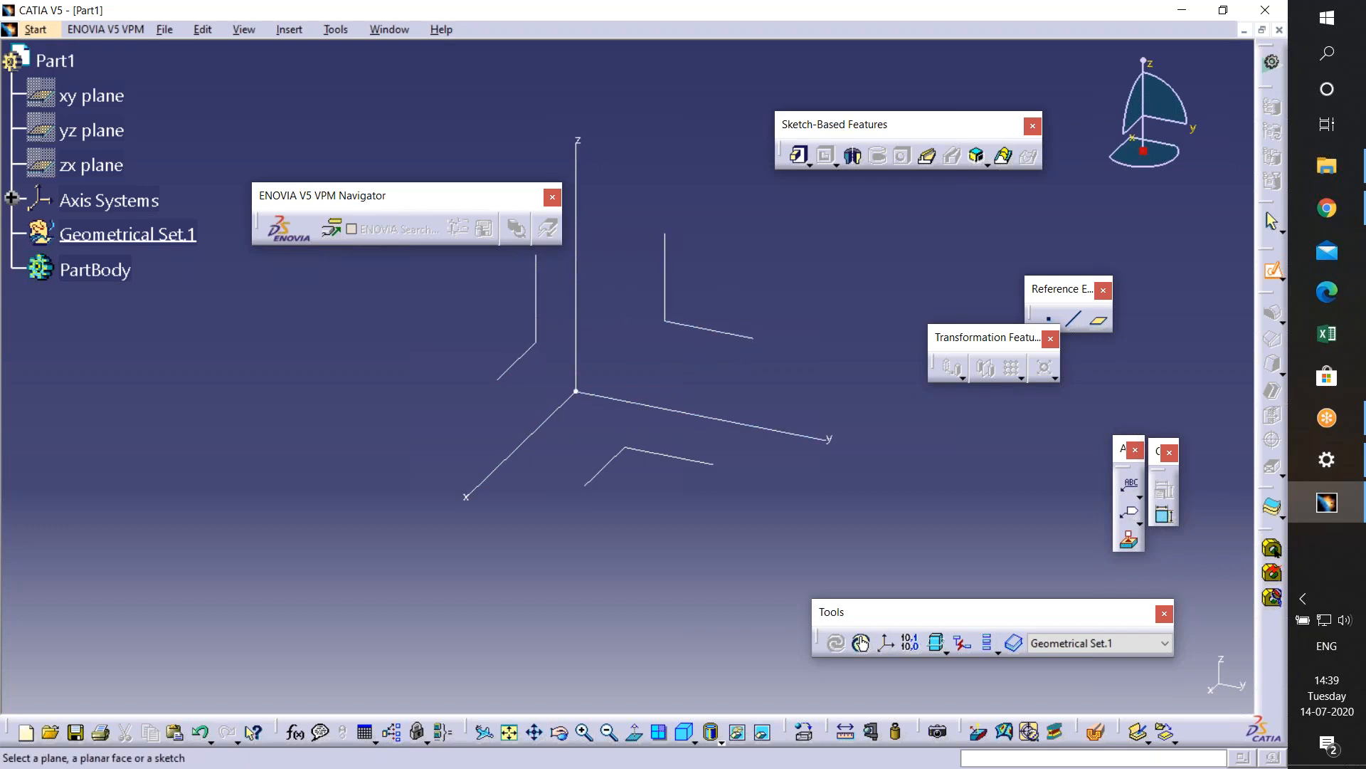
left_click(711, 333)
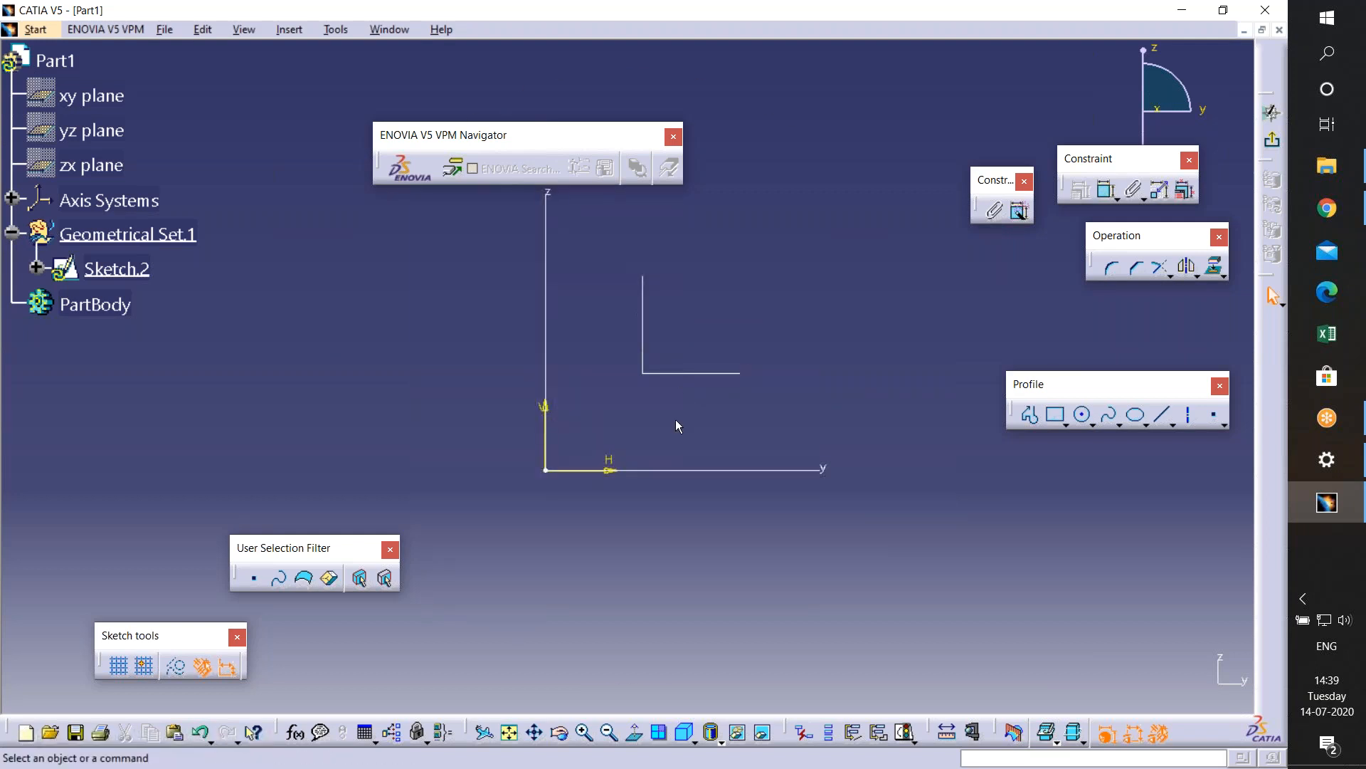
left_click_drag(1034, 383, 1038, 345)
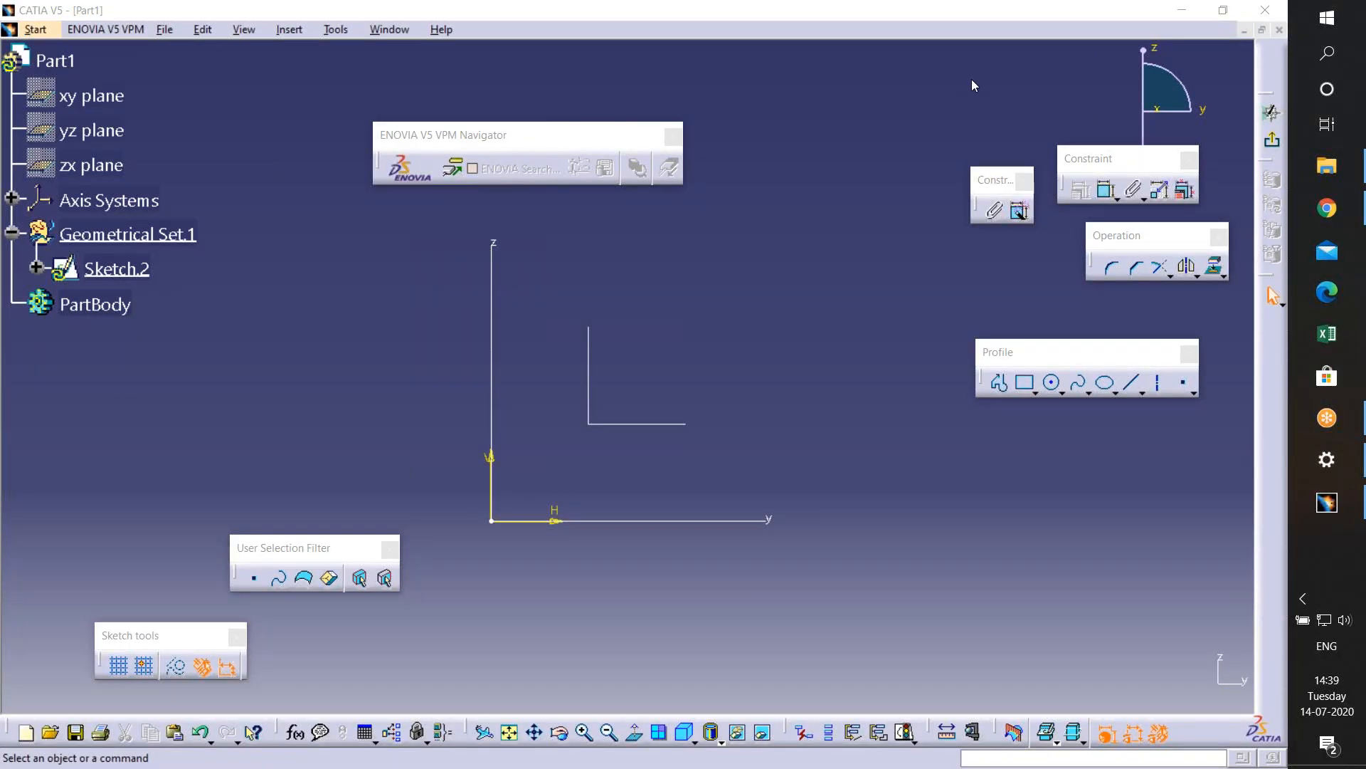
left_click(1274, 142)
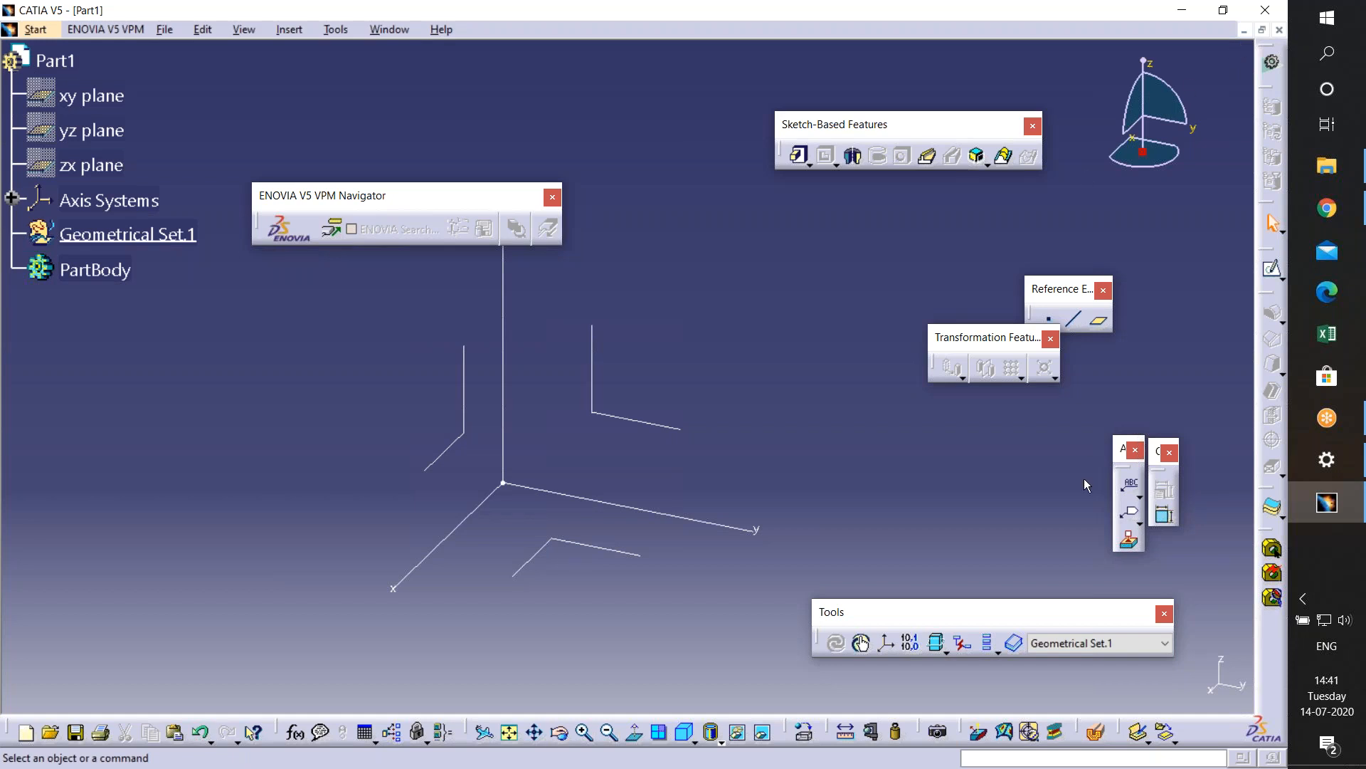
- Open fixture assembly.pdf from the Catia Batch 3 folder and view the End Plate drawing in Figure 2
left_click(1177, 5)
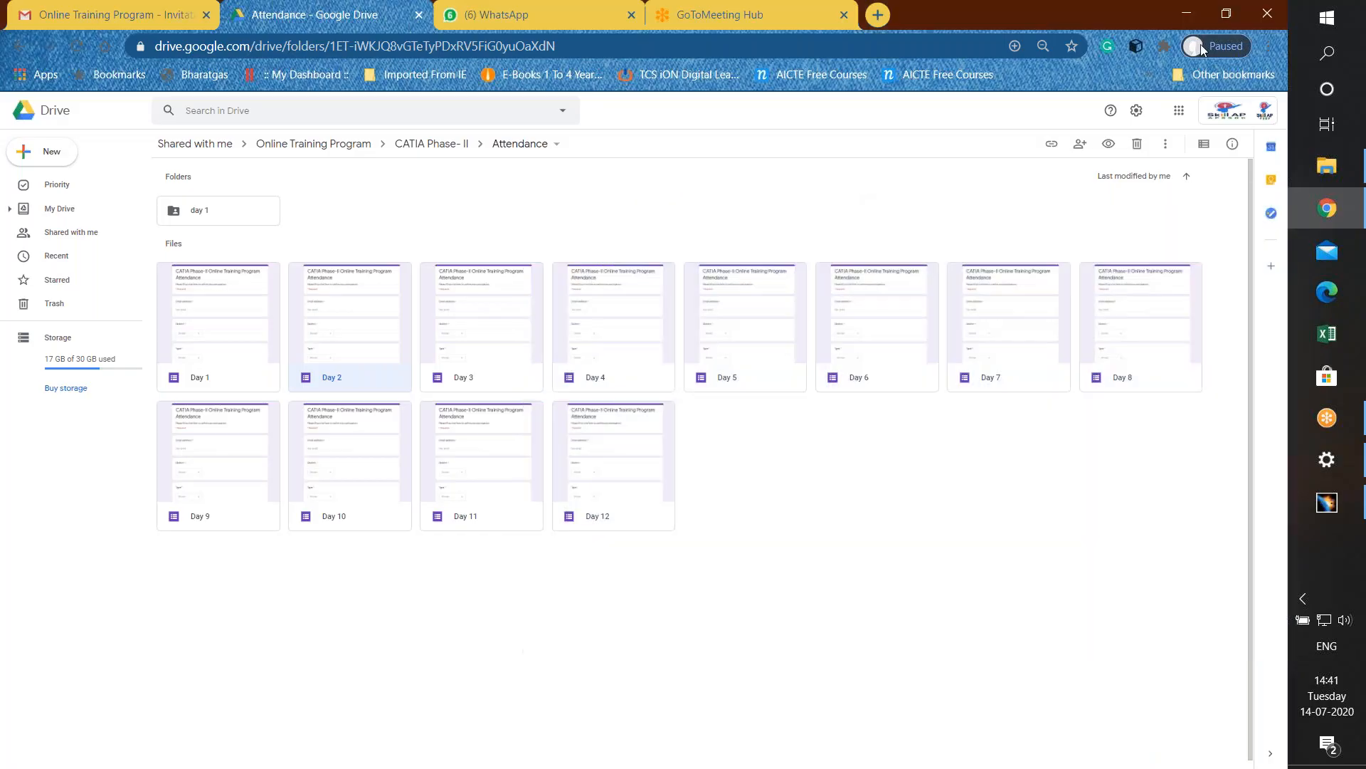
left_click(1197, 7)
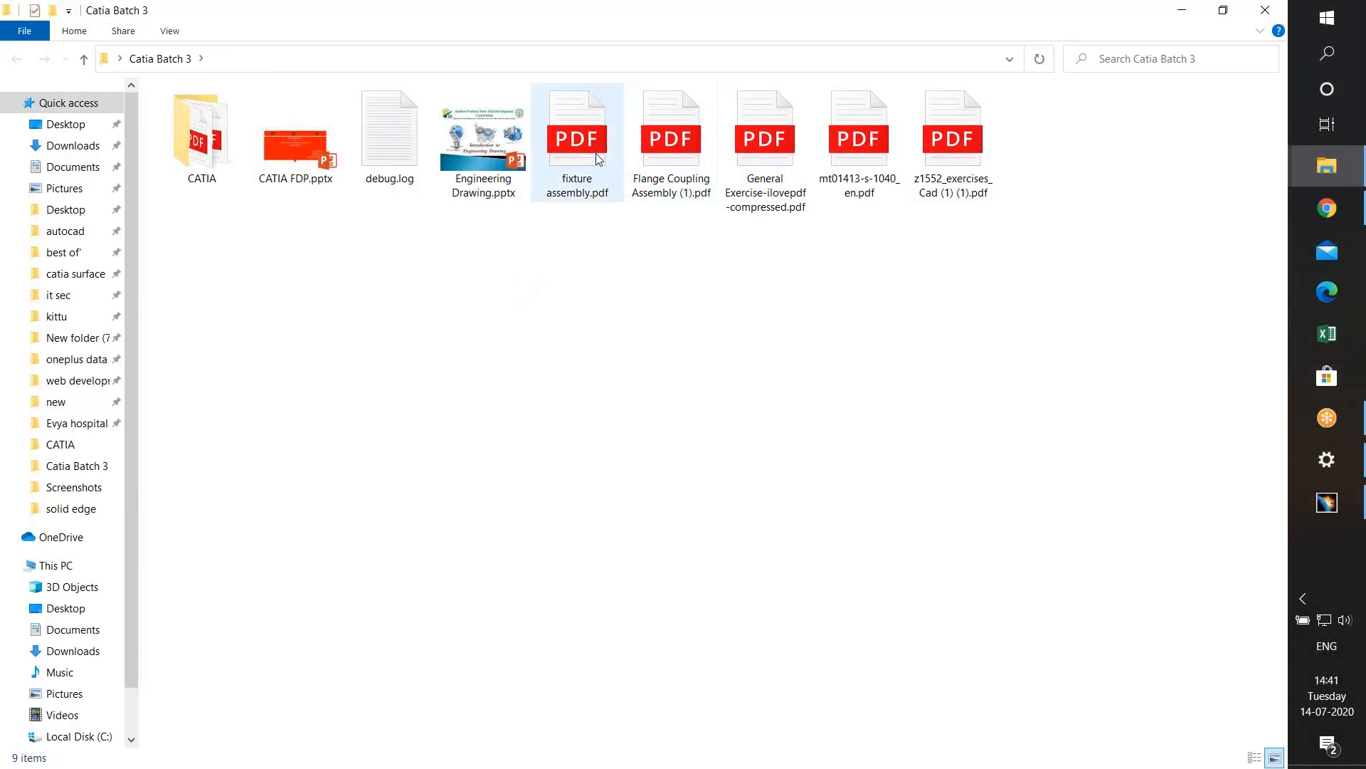
double_click(597, 158)
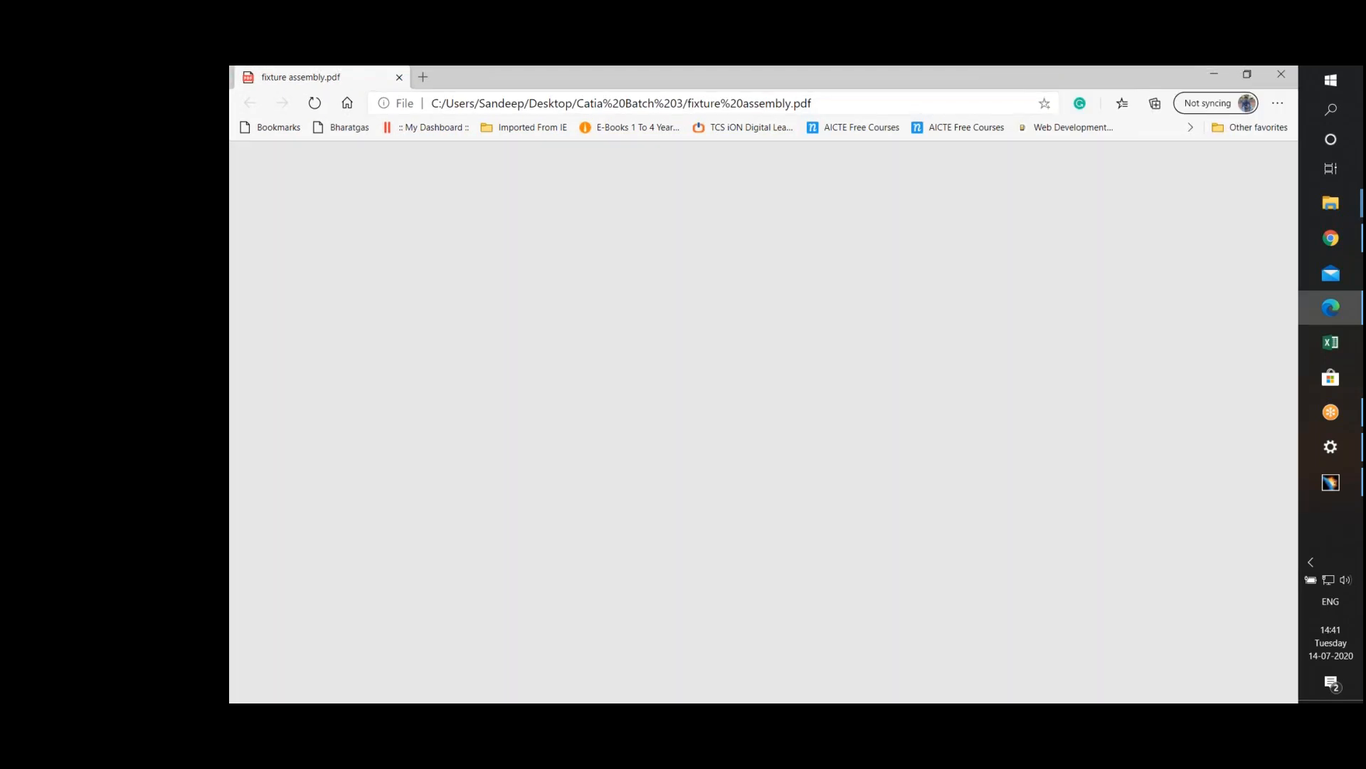
left_click(1305, 413)
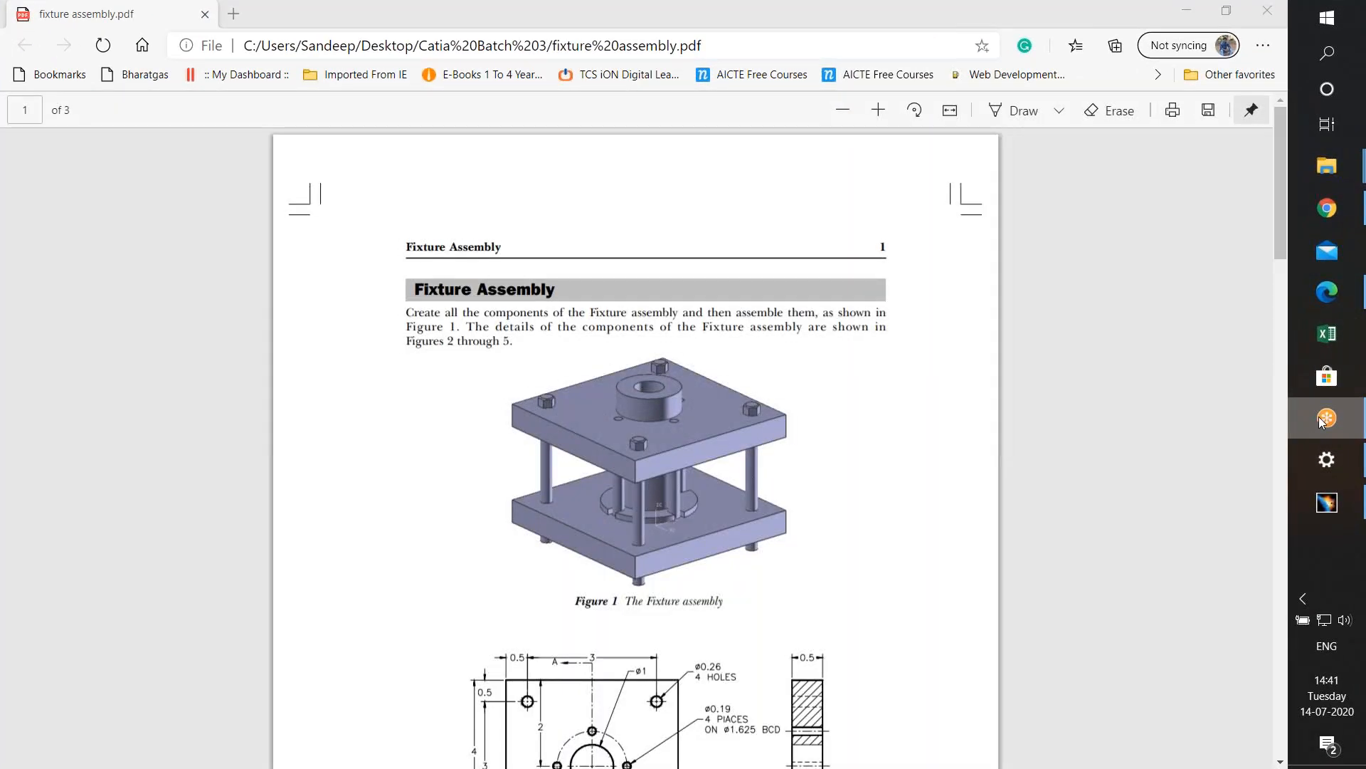
left_click(1040, 365)
scroll(1039, 364, "down", 4)
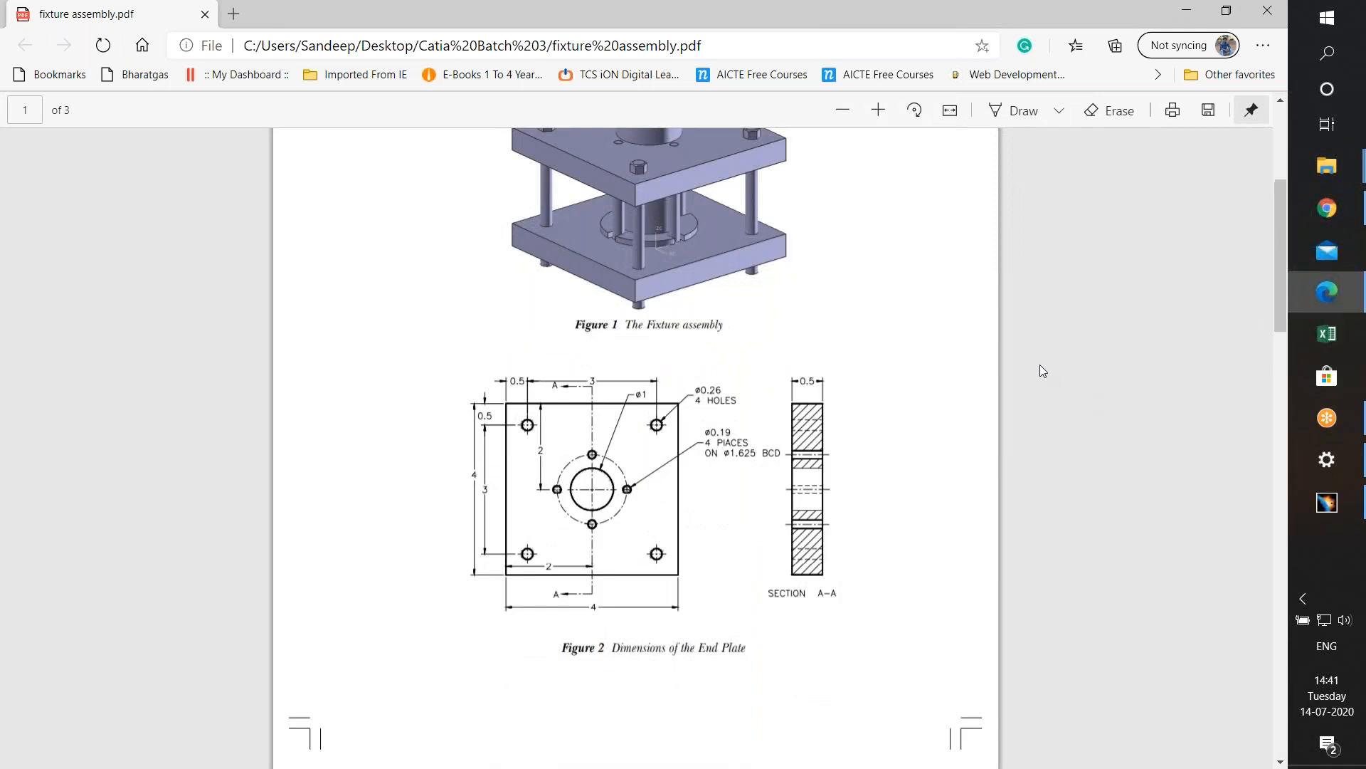
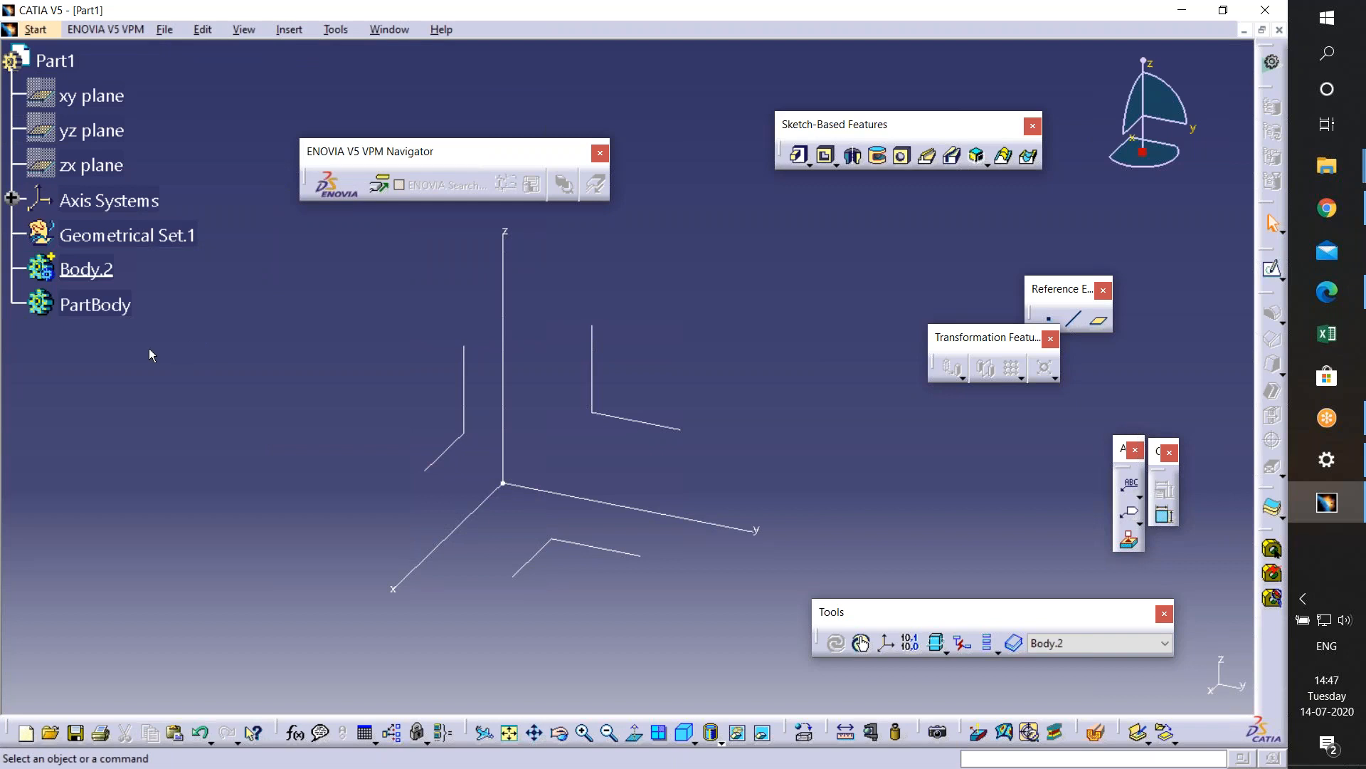
- Define Body.2 as the in-work object of the part
right_click(94, 267)
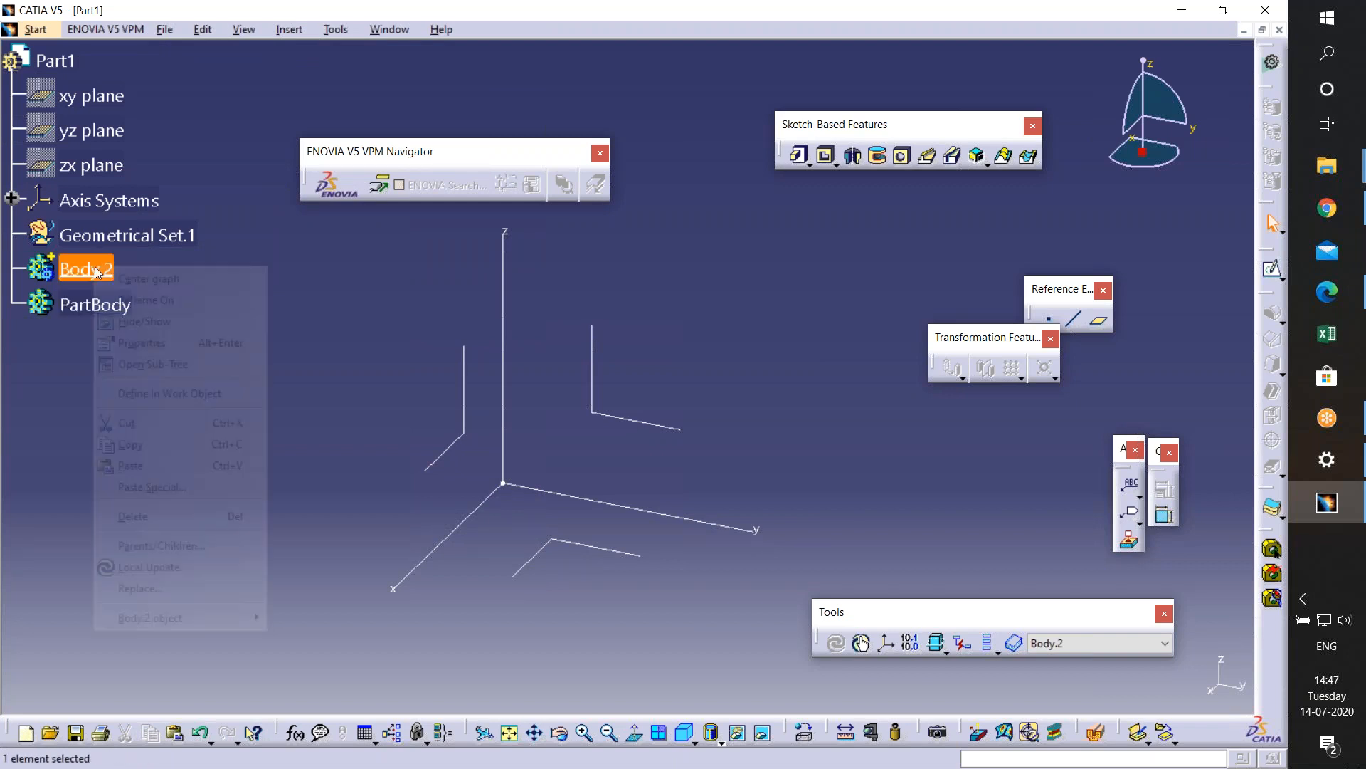
left_click(151, 393)
middle_click_drag(213, 333, 280, 309)
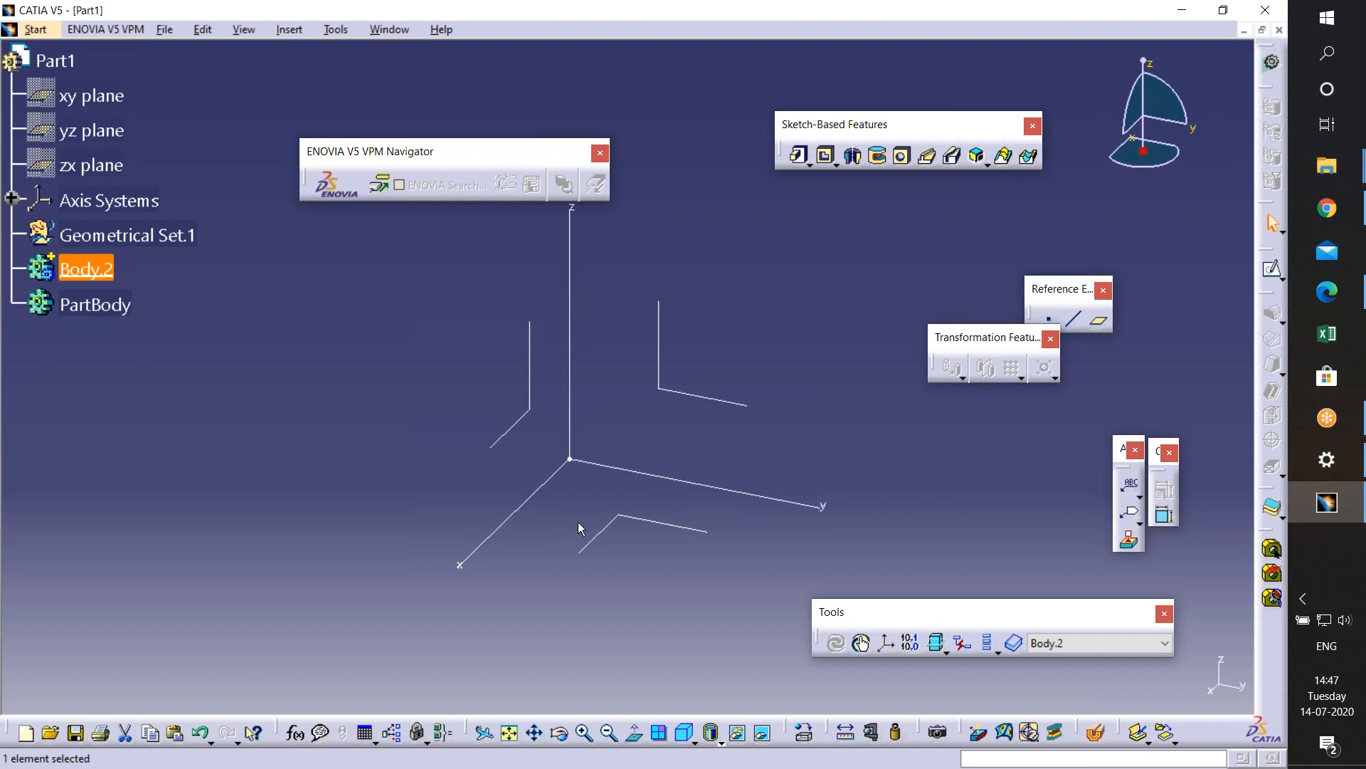
left_click(678, 450)
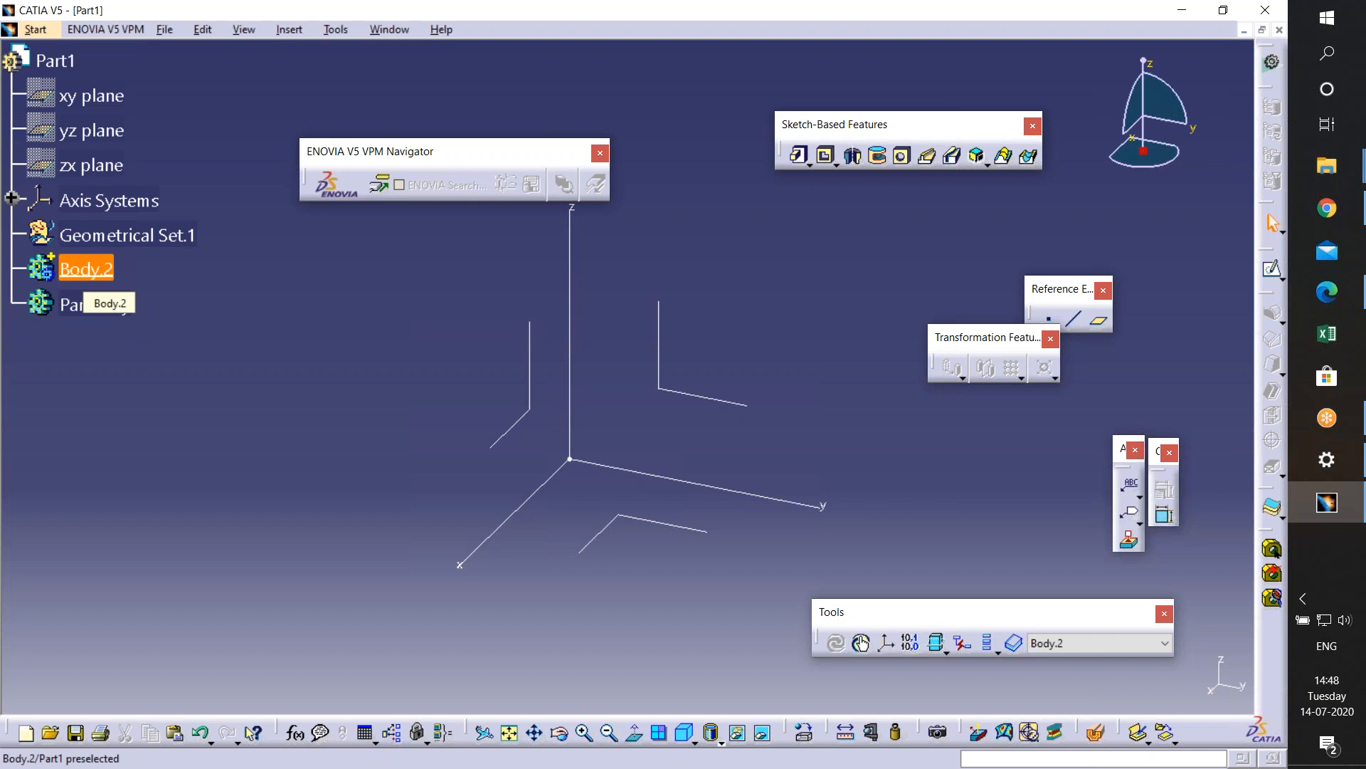
left_click(93, 270)
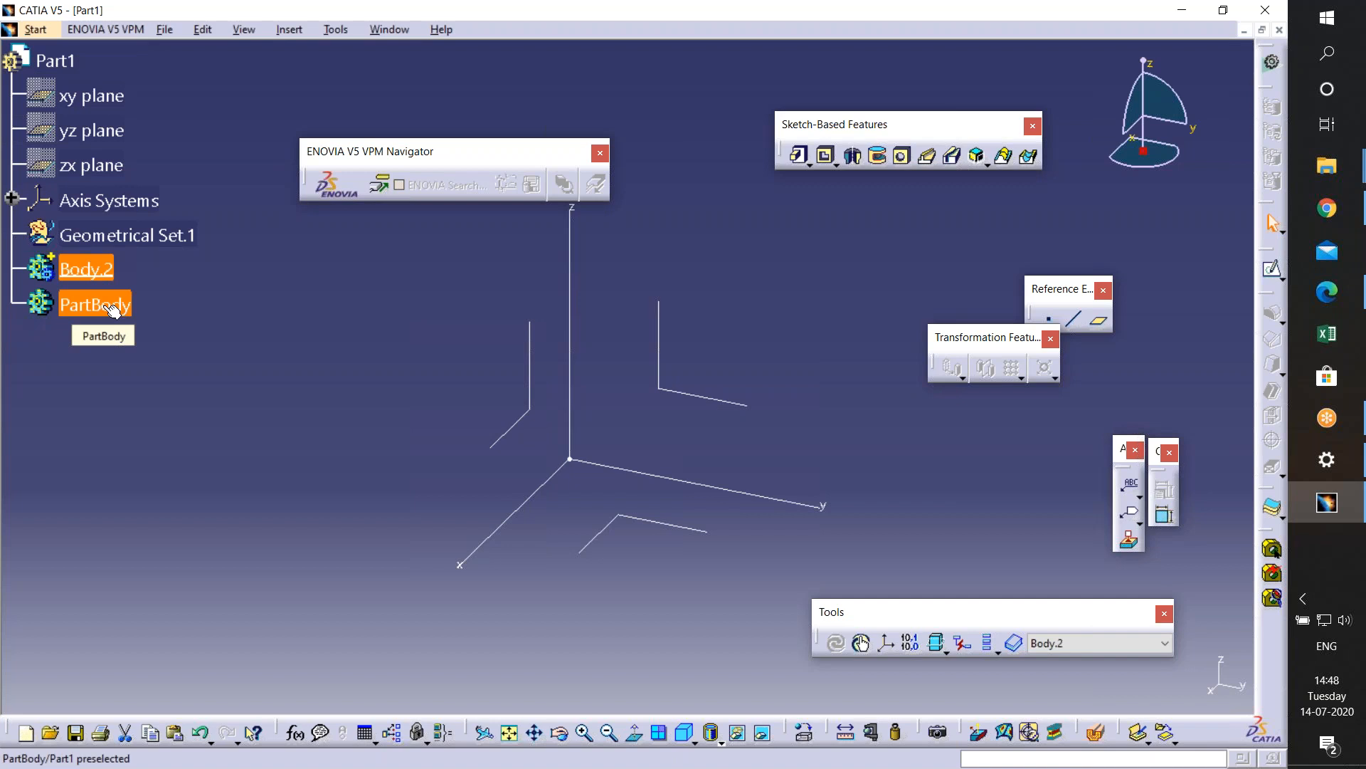
left_click(151, 341)
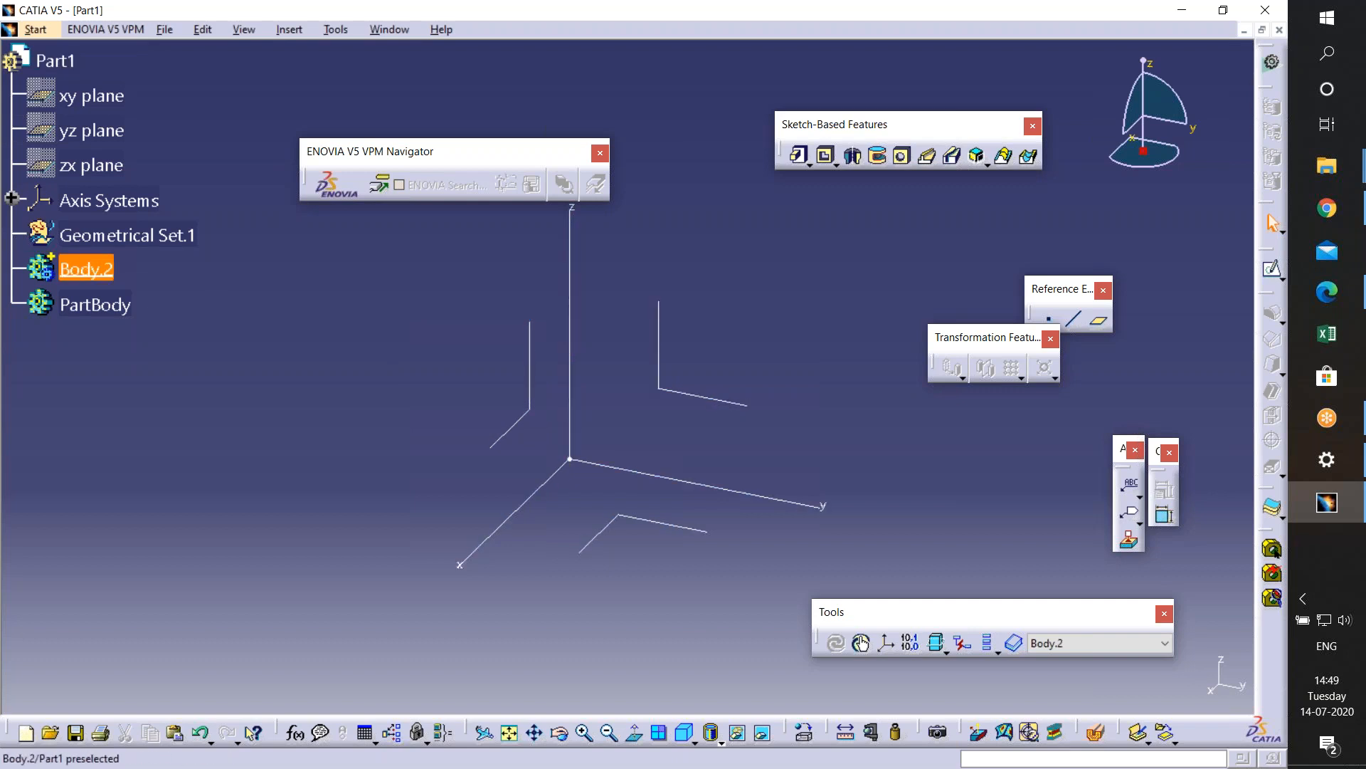
right_click(74, 265)
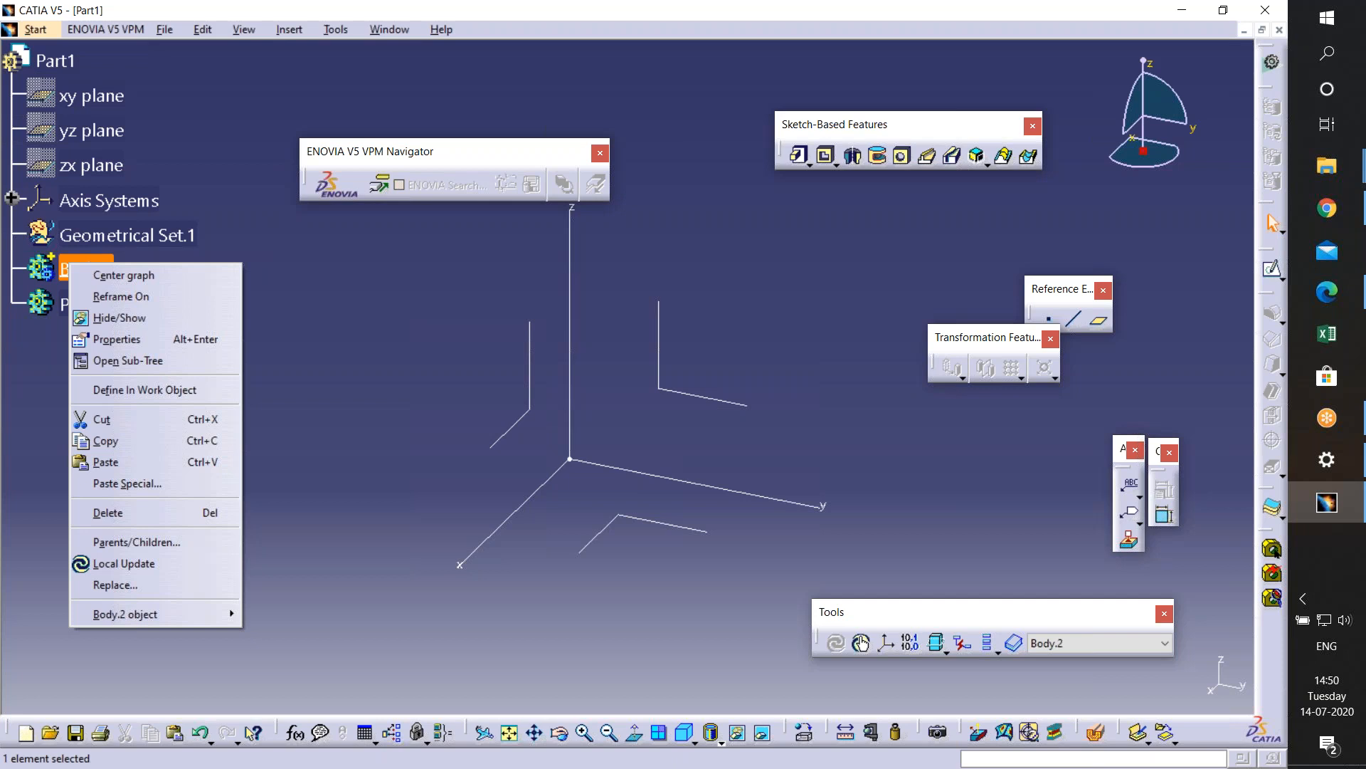
left_click(145, 389)
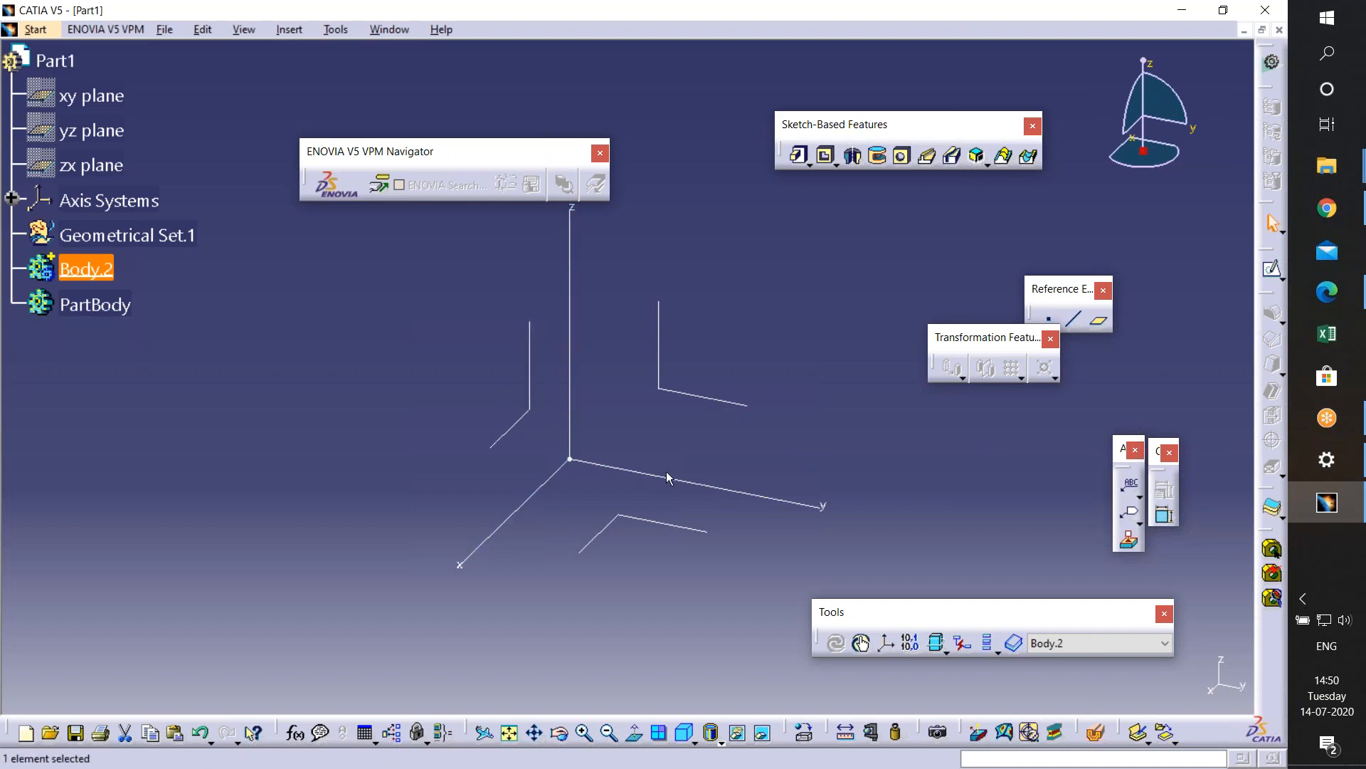
- Open a sketch on the axis system's yz plane and check the End Plate drawing in the fixture assembly PDF
left_click(705, 398)
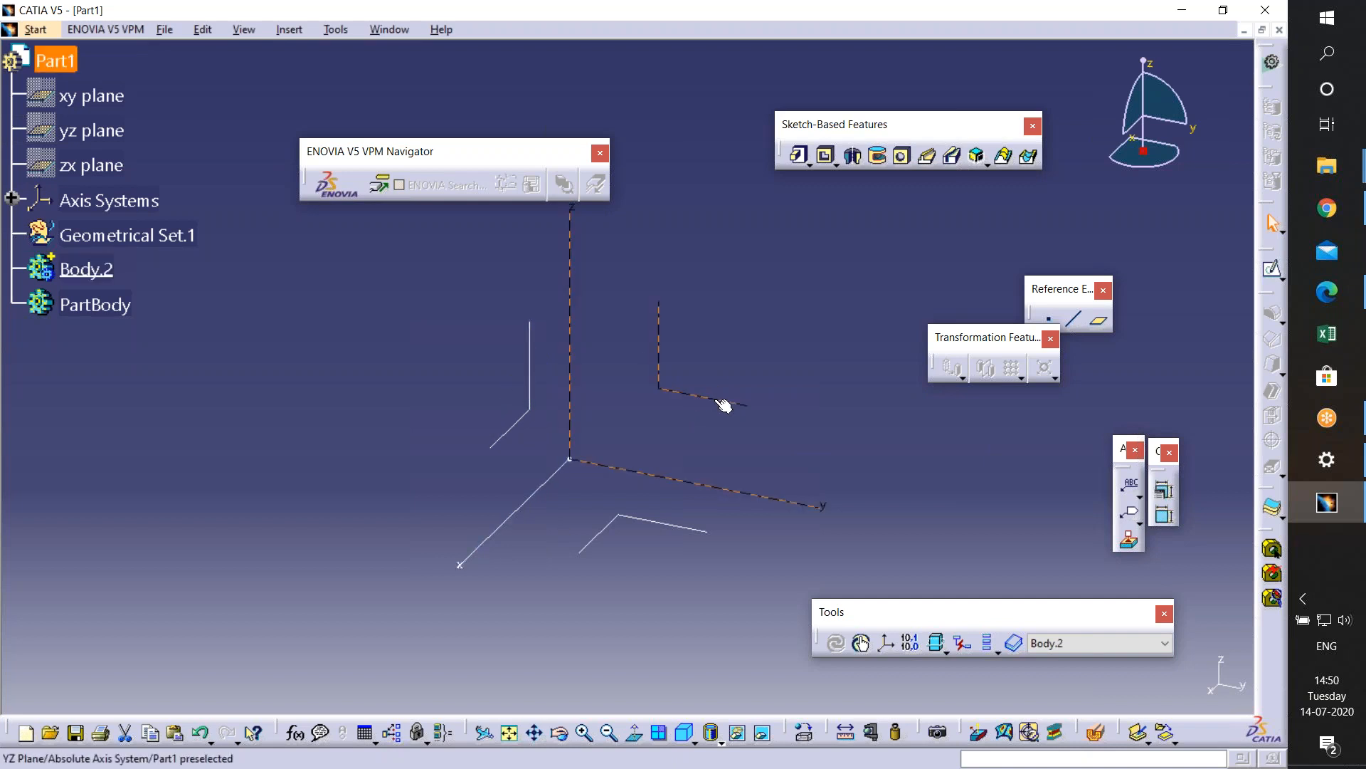
left_click(1274, 272)
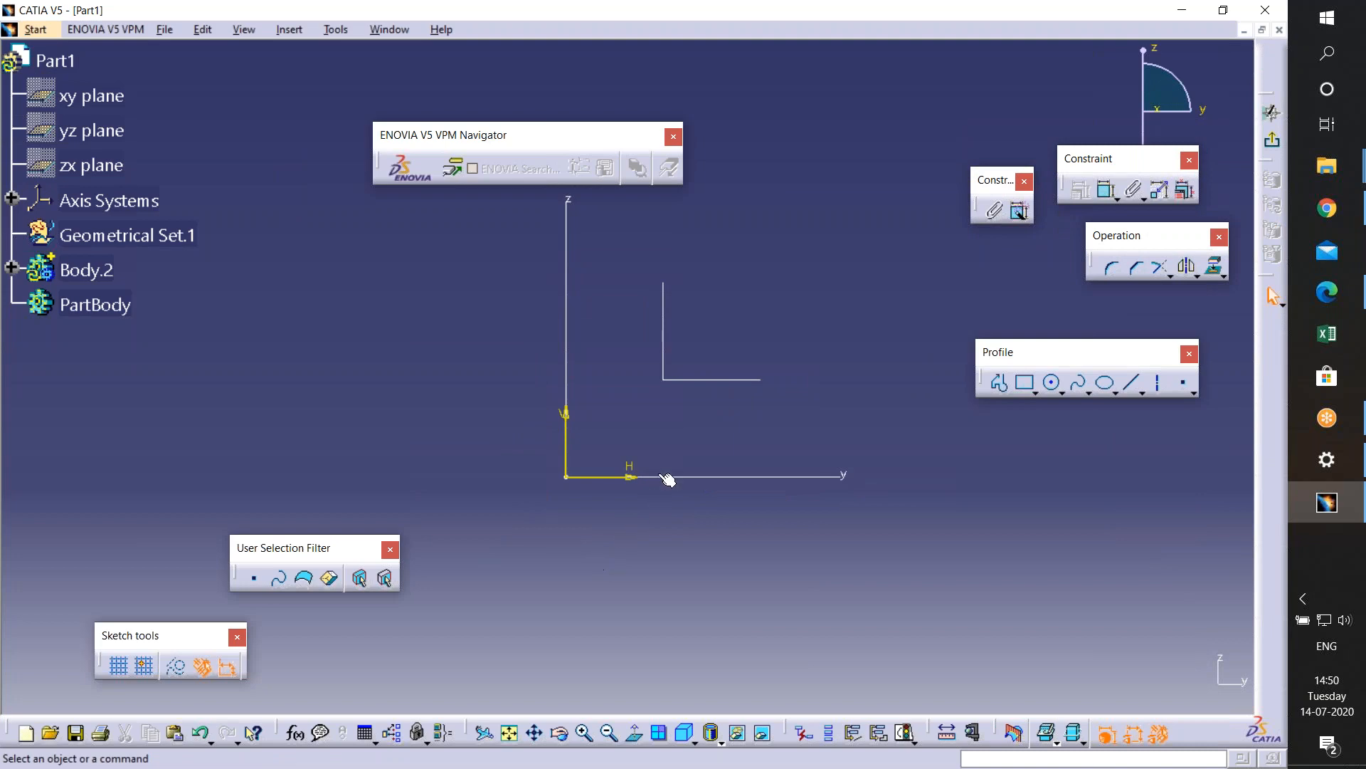
left_click(1327, 292)
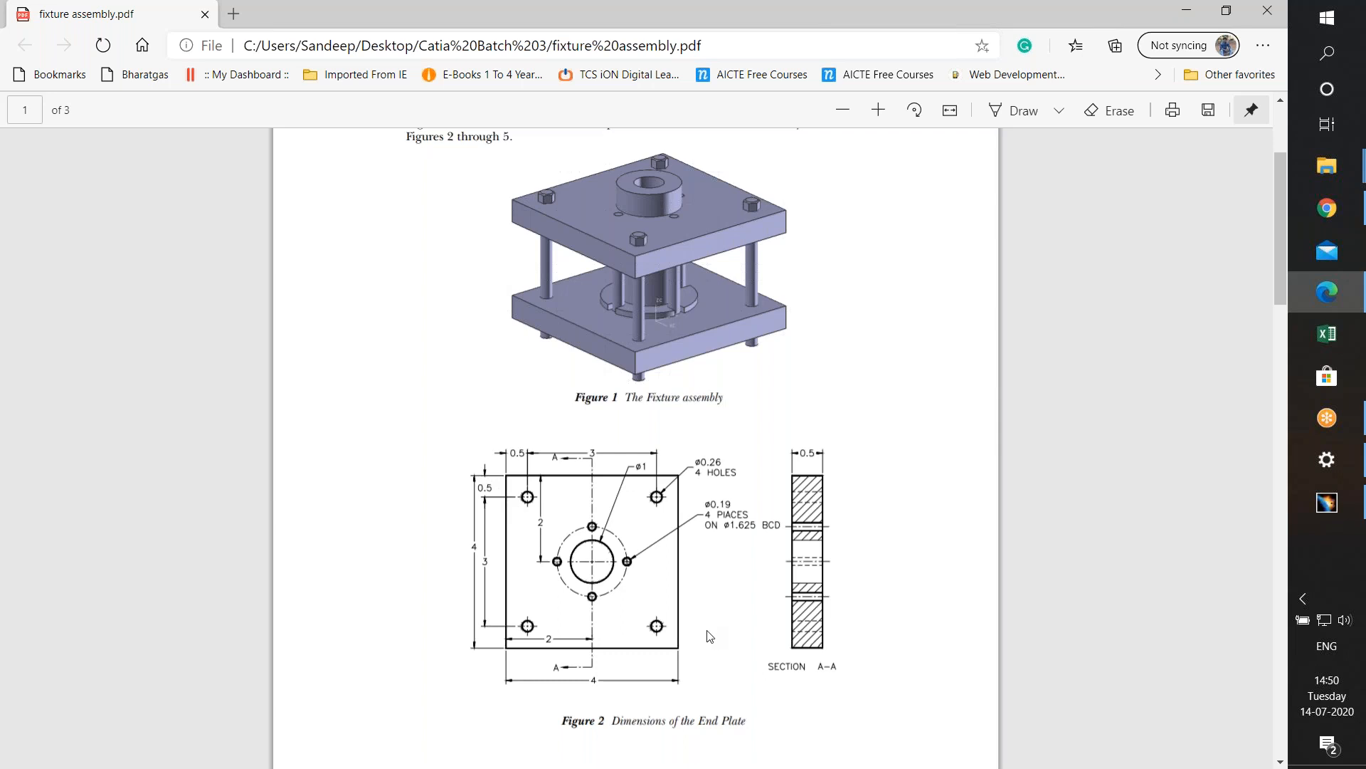
left_click(1187, 10)
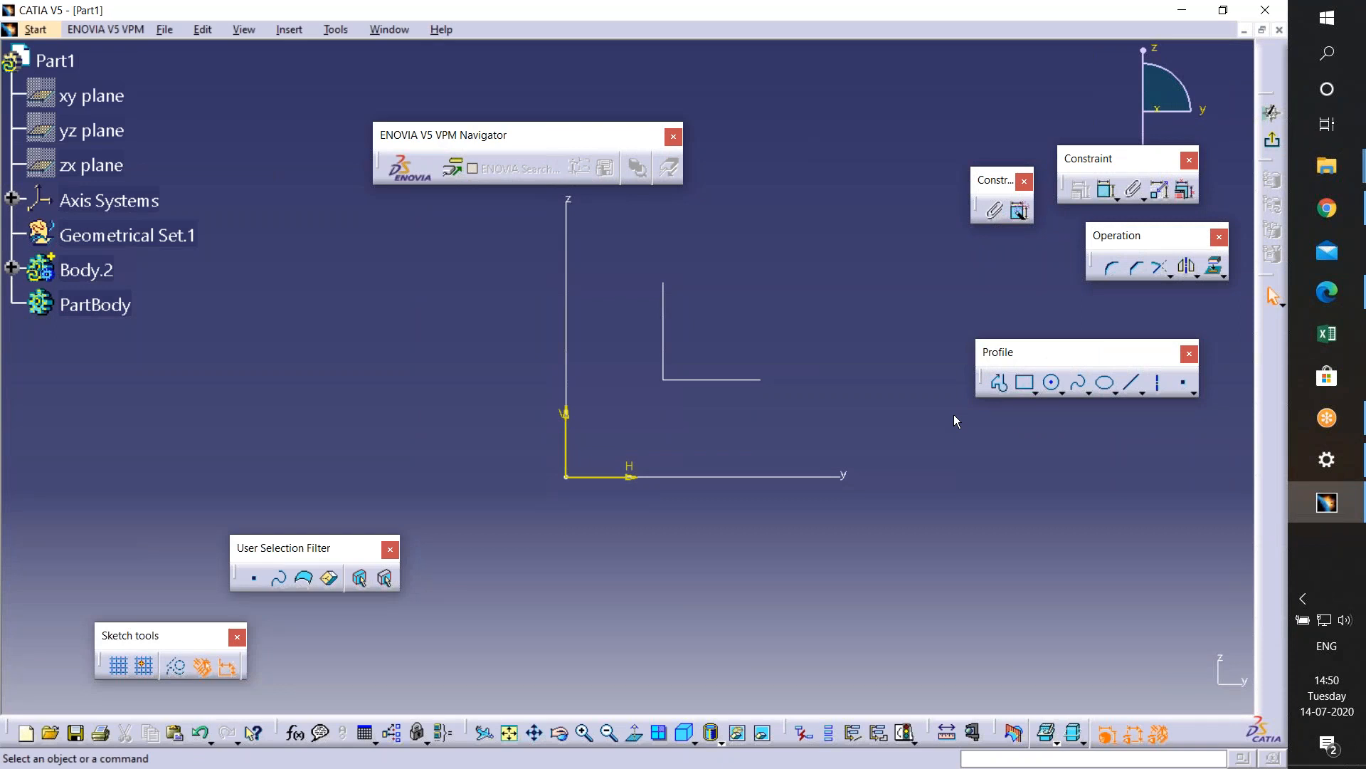
- Draw a centered rectangle about 261 mm wide and 201 mm high around the sketch origin
left_click(1035, 392)
left_click(1056, 407)
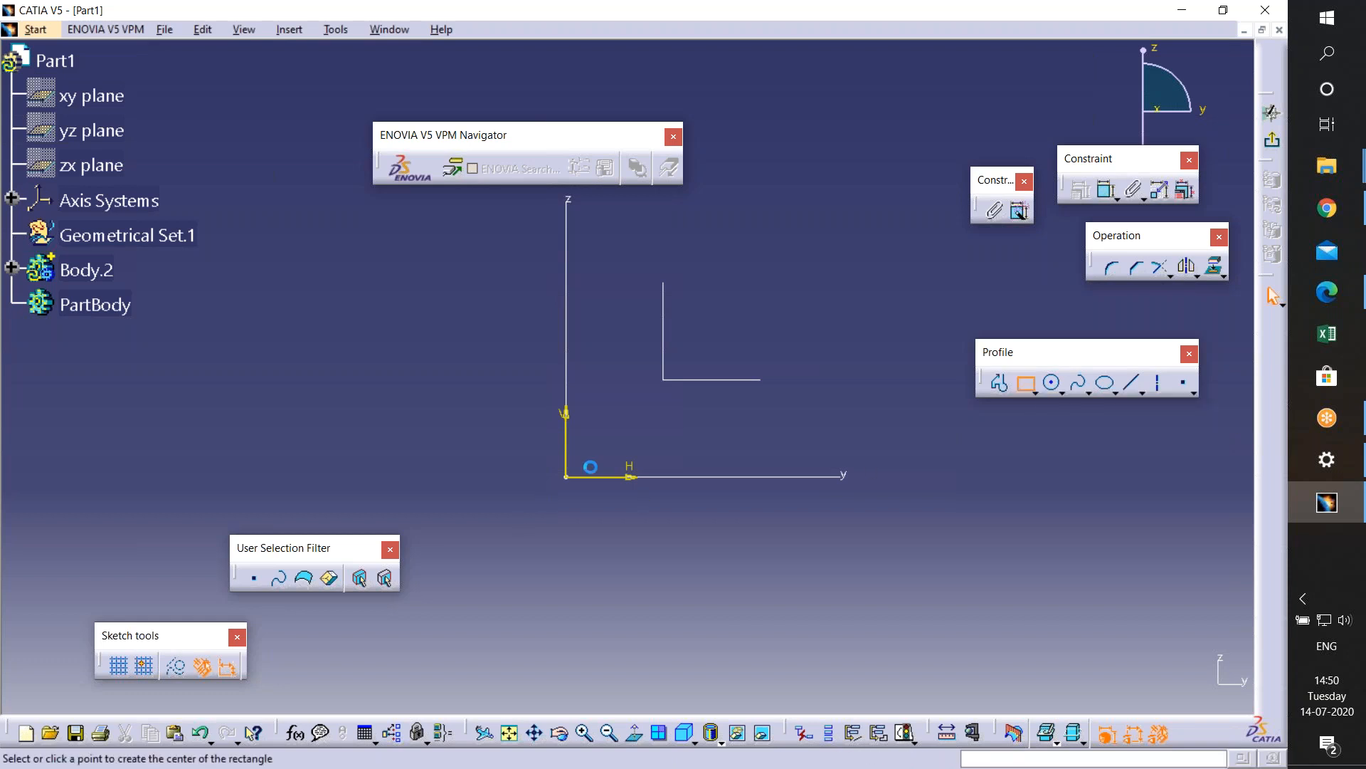
left_click(566, 476)
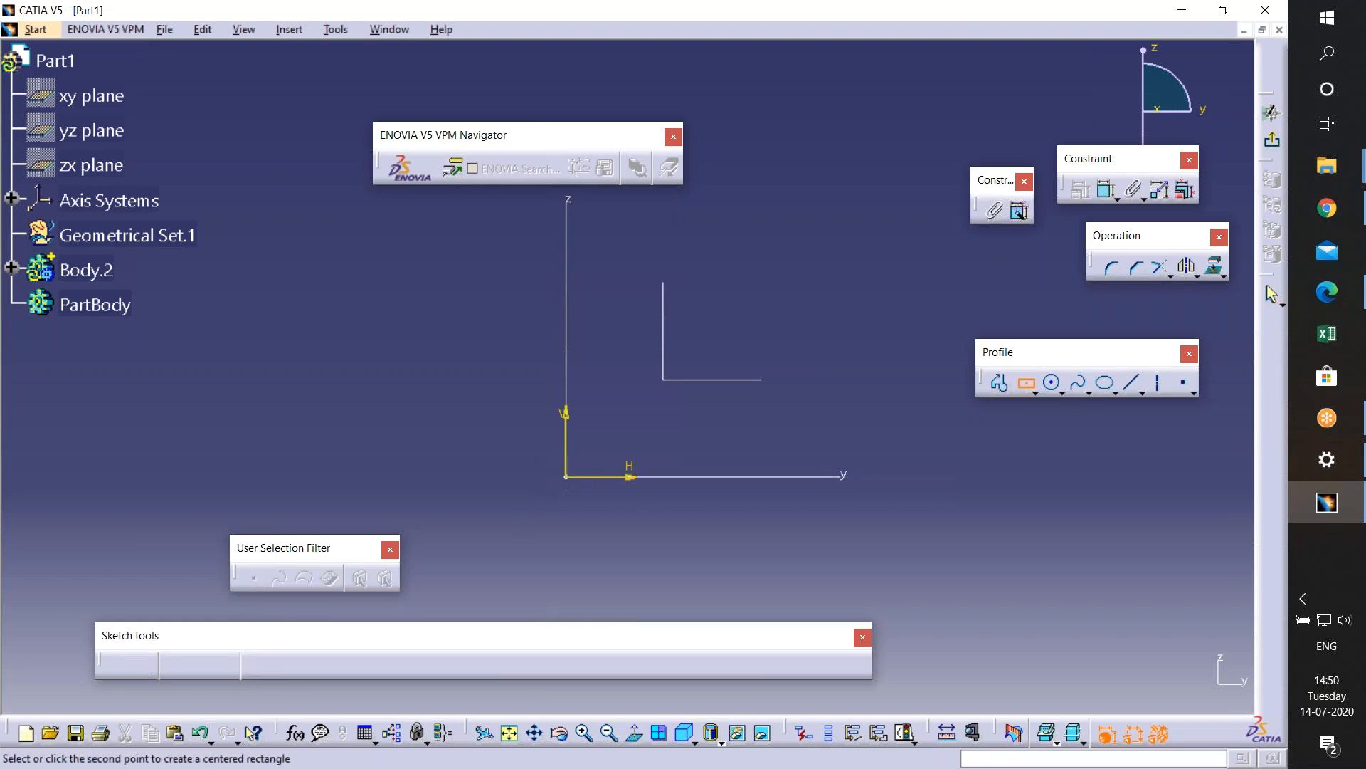
left_click(796, 299)
middle_click_drag(845, 394, 875, 293)
middle_click_drag(874, 293, 844, 415)
left_click(793, 469)
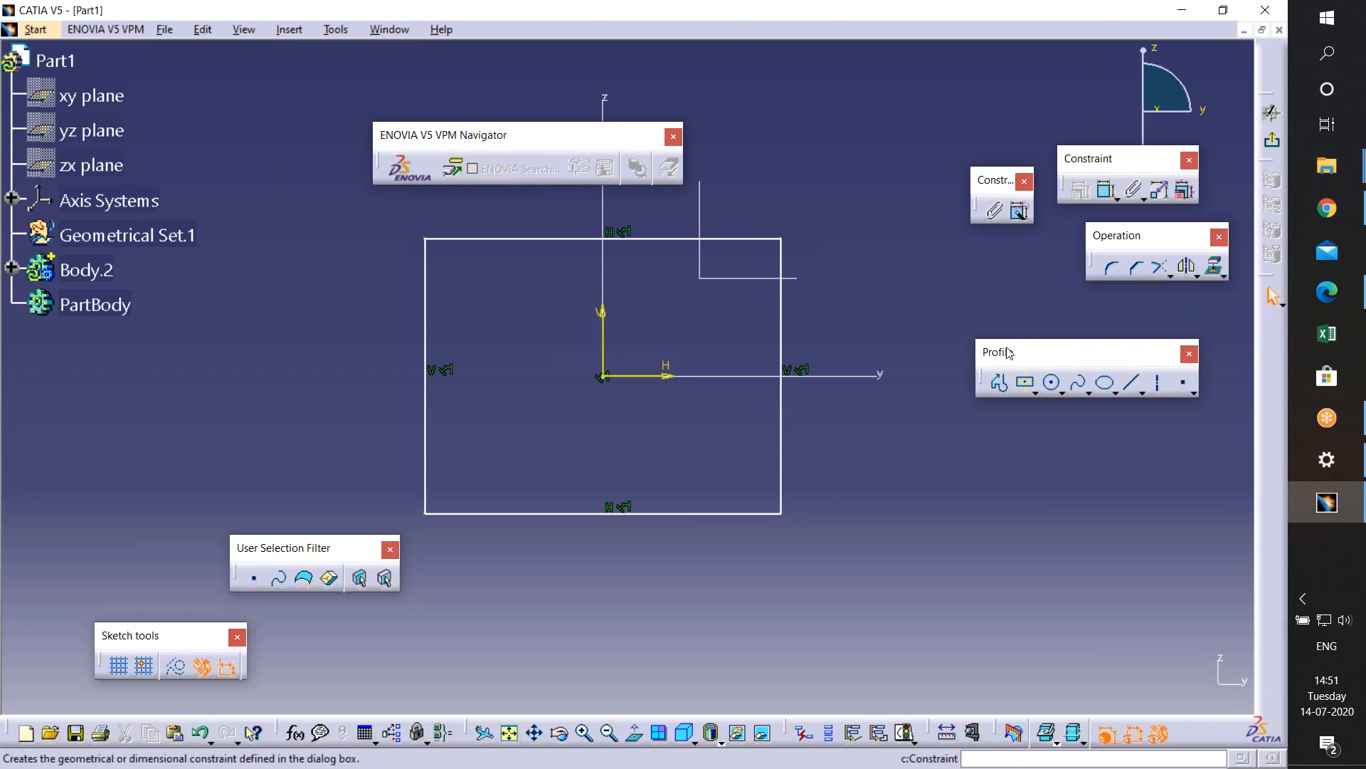
left_click_drag(1015, 353, 1021, 359)
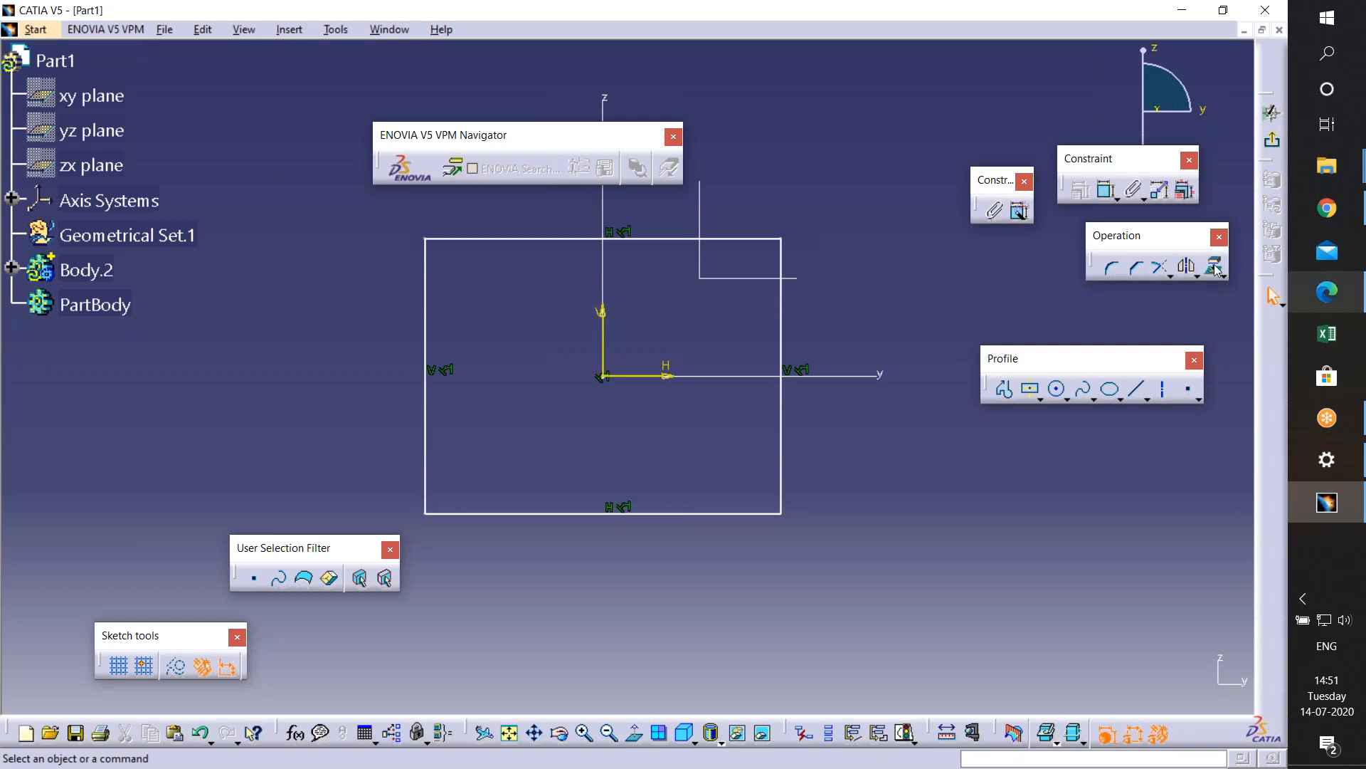
- Dimension the rectangle's height beside it and its width below it with the Constraint tool
left_click(1106, 192)
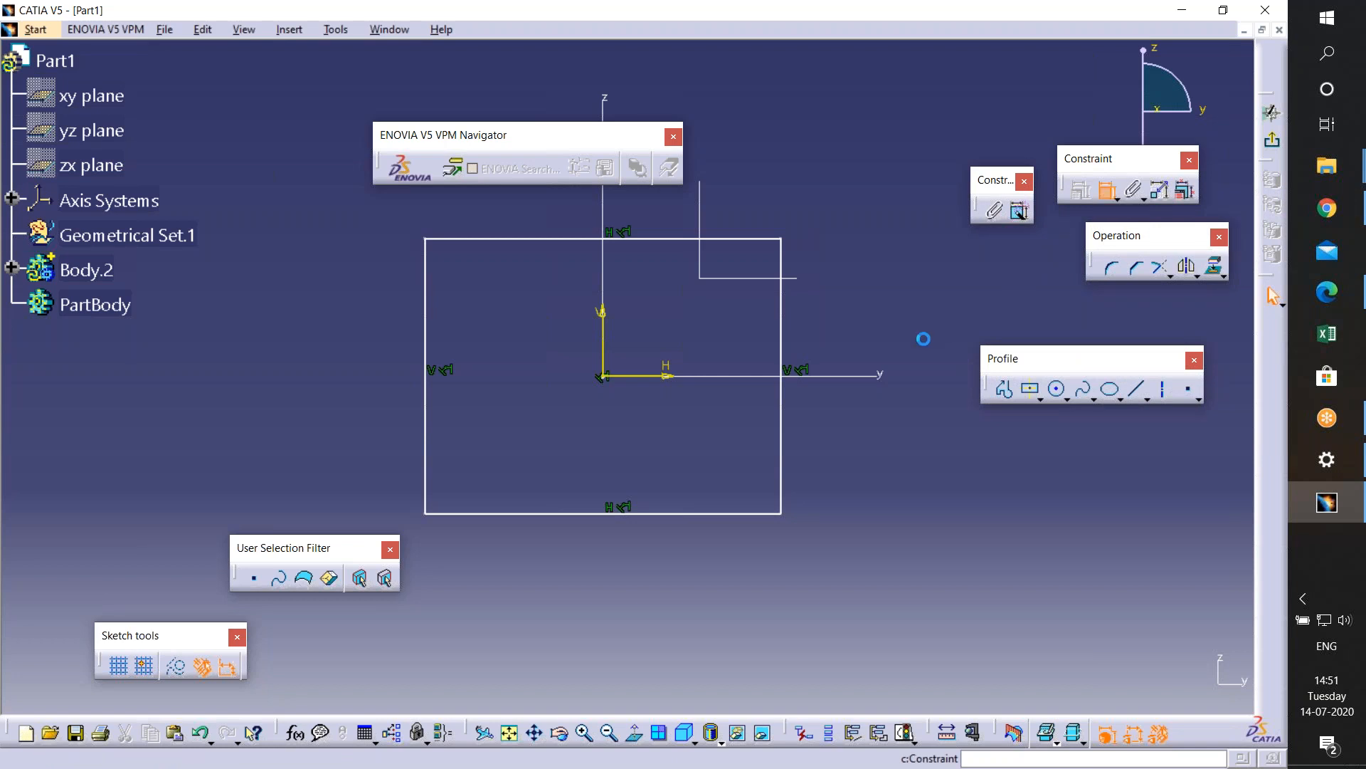
left_click(790, 311)
left_click(874, 317)
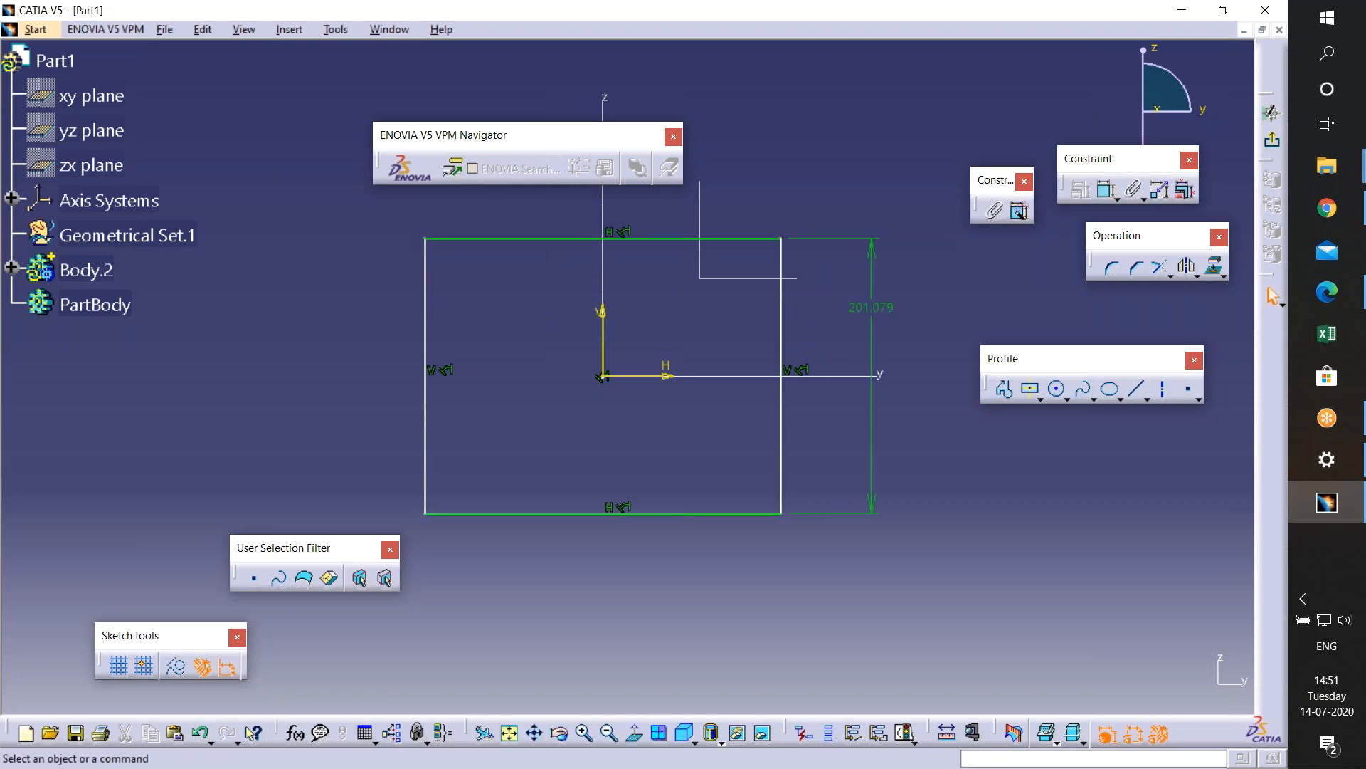
left_click(1106, 193)
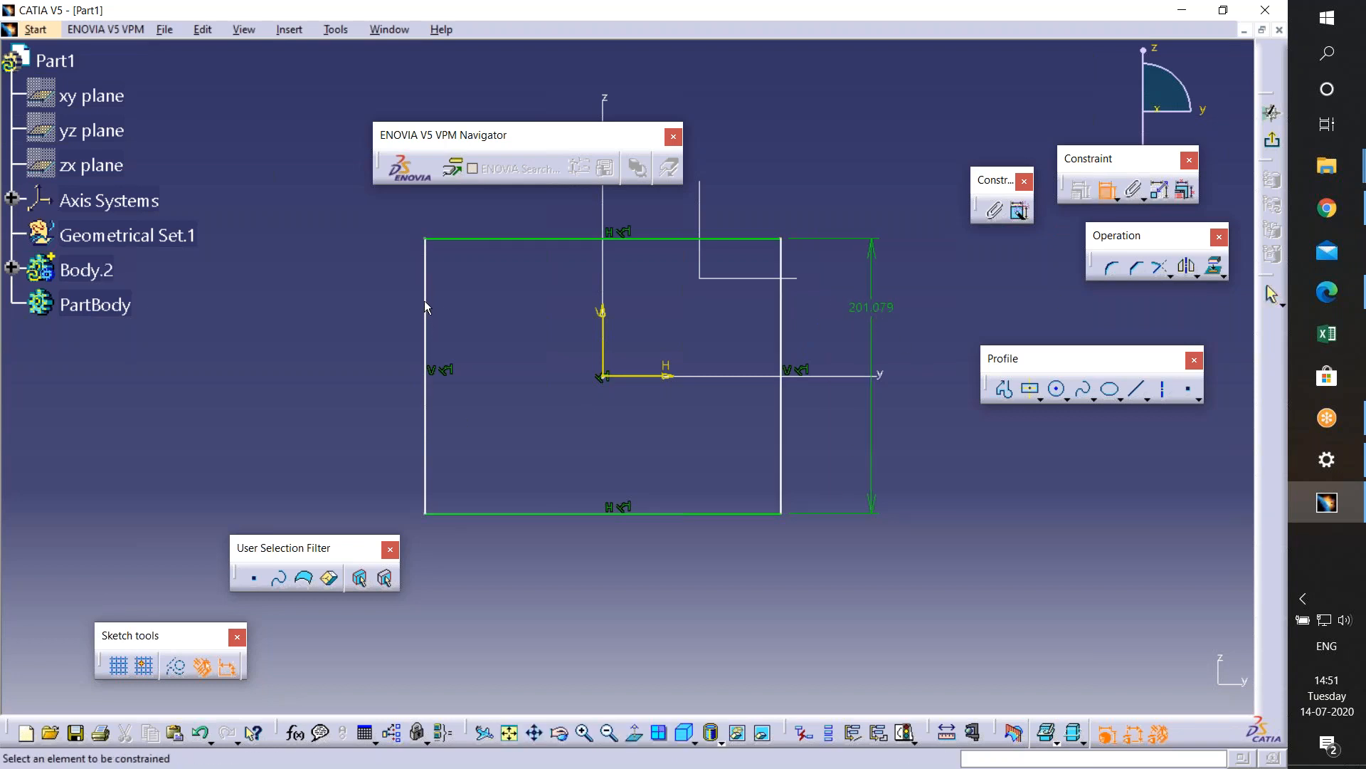
left_click(426, 326)
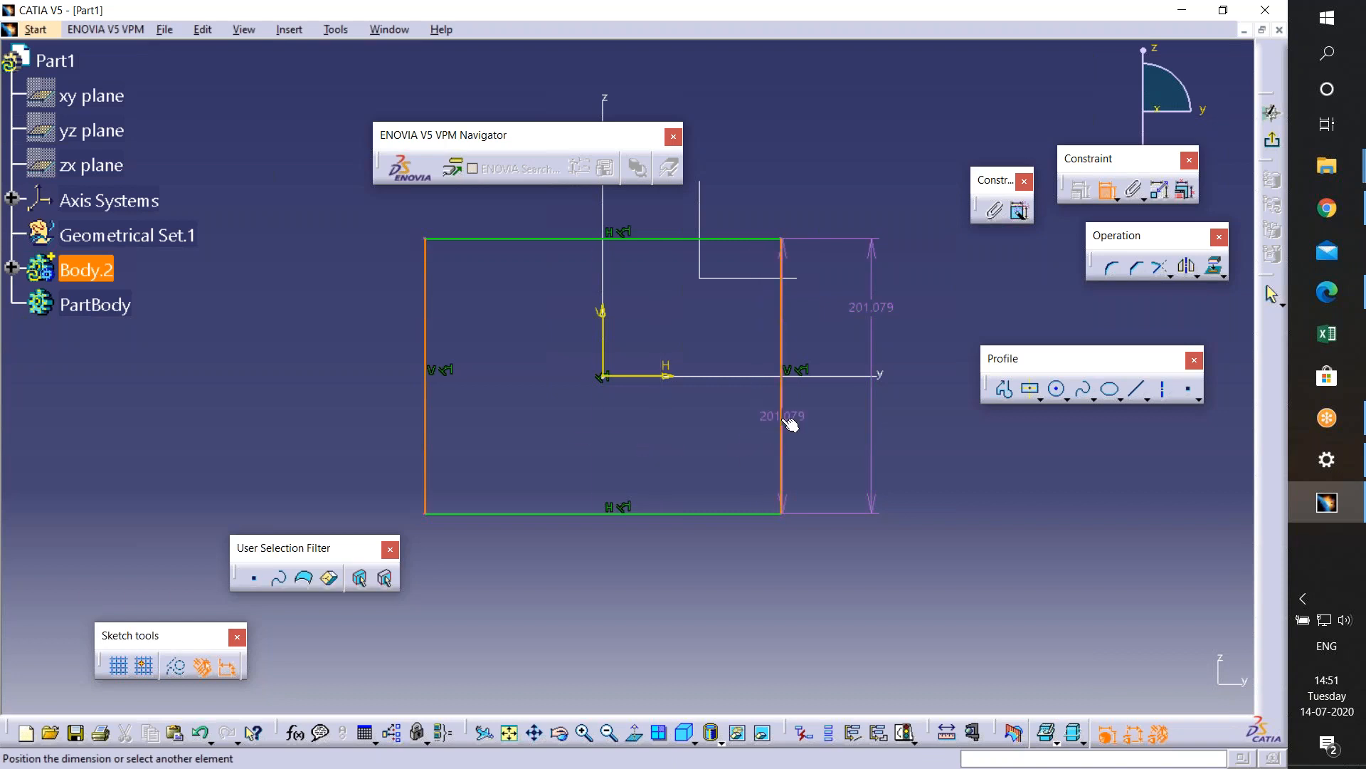
left_click(653, 564)
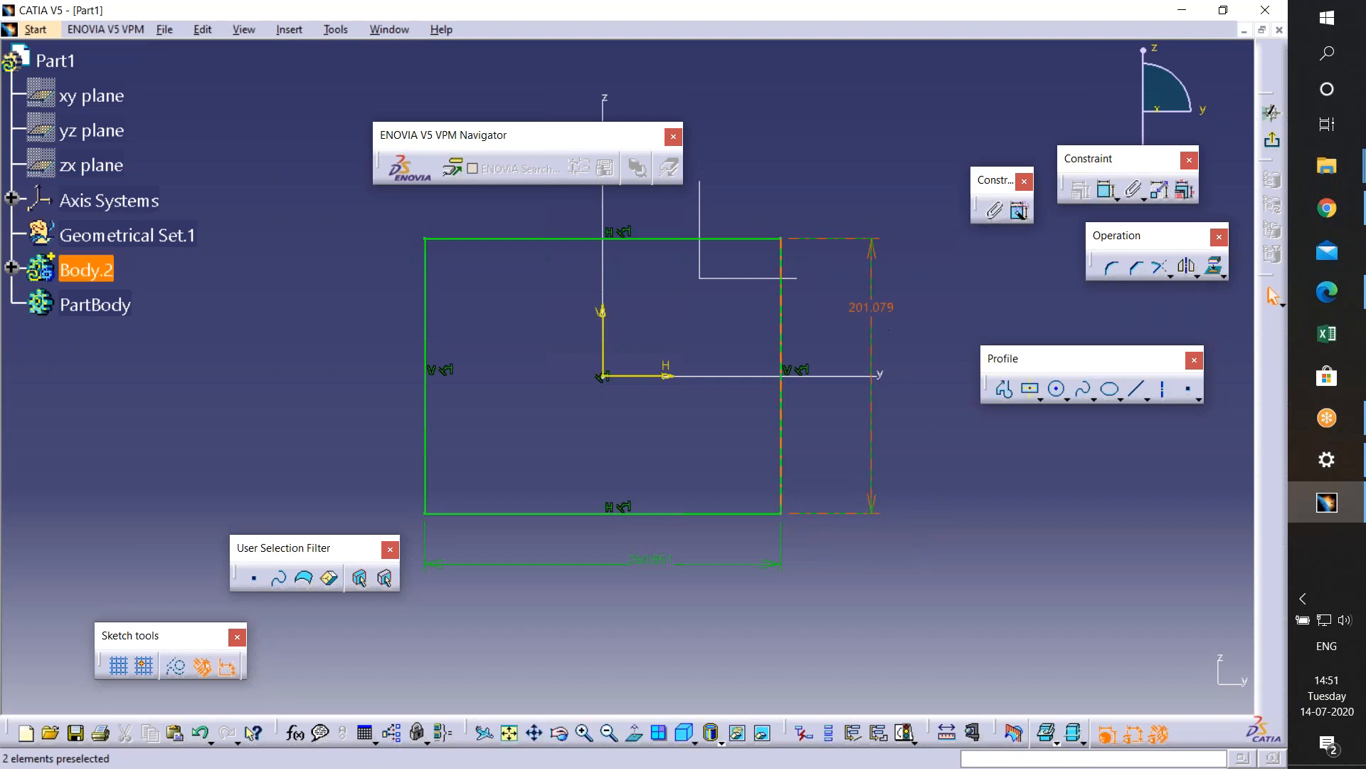
- Set the rectangle's height dimension to 100 mm
left_click(870, 309)
double_click(869, 309)
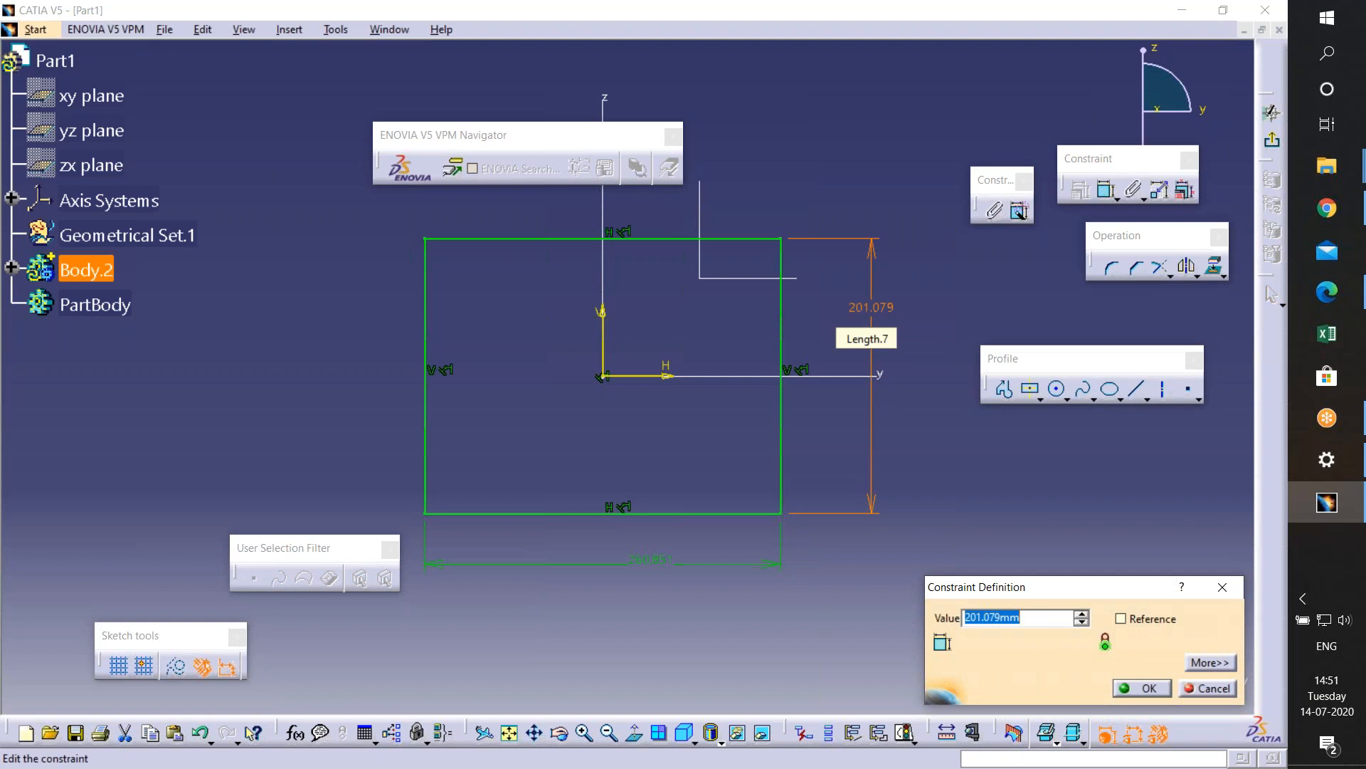
type("100")
key("Return")
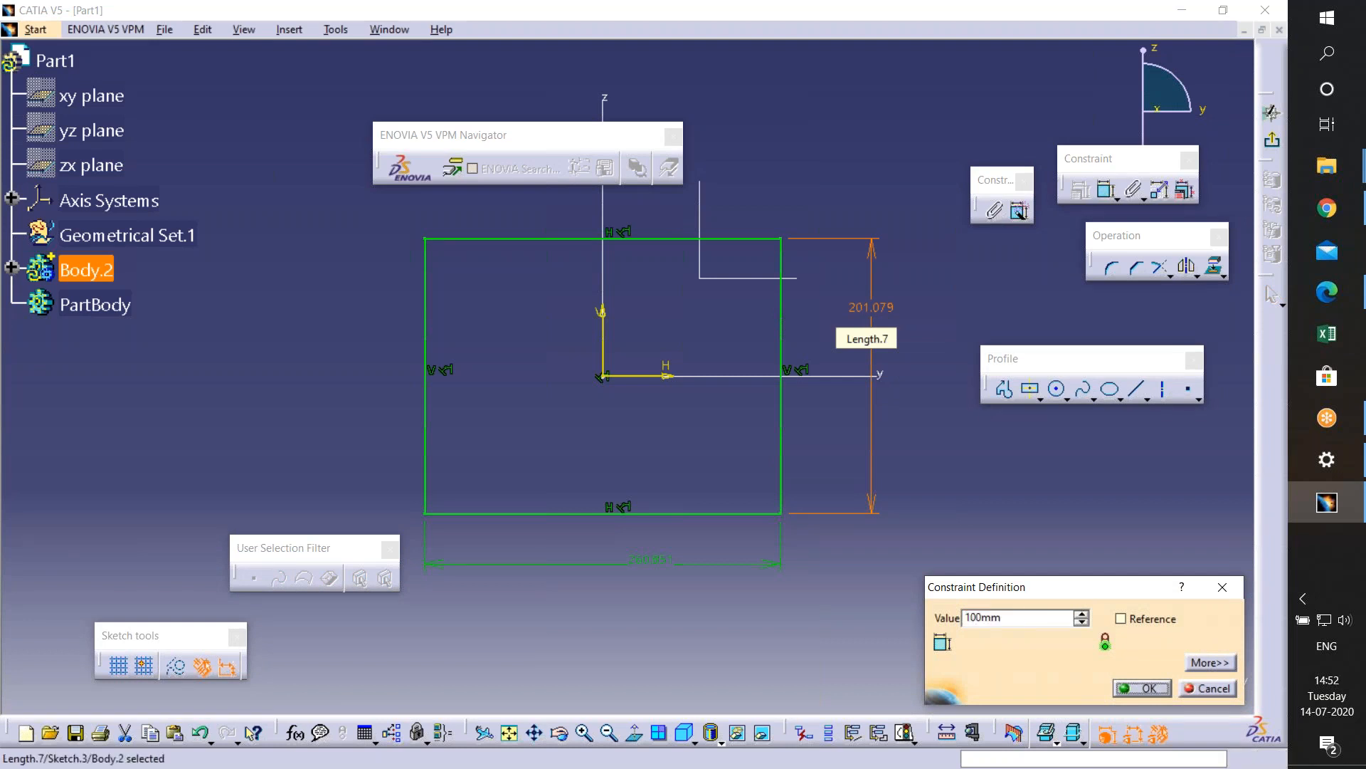
- Try a width of 100 mm for the rectangle and undo the width change
double_click(675, 491)
type("100")
key("Return")
middle_click_drag(675, 578, 636, 426)
middle_click_drag(761, 427, 780, 456)
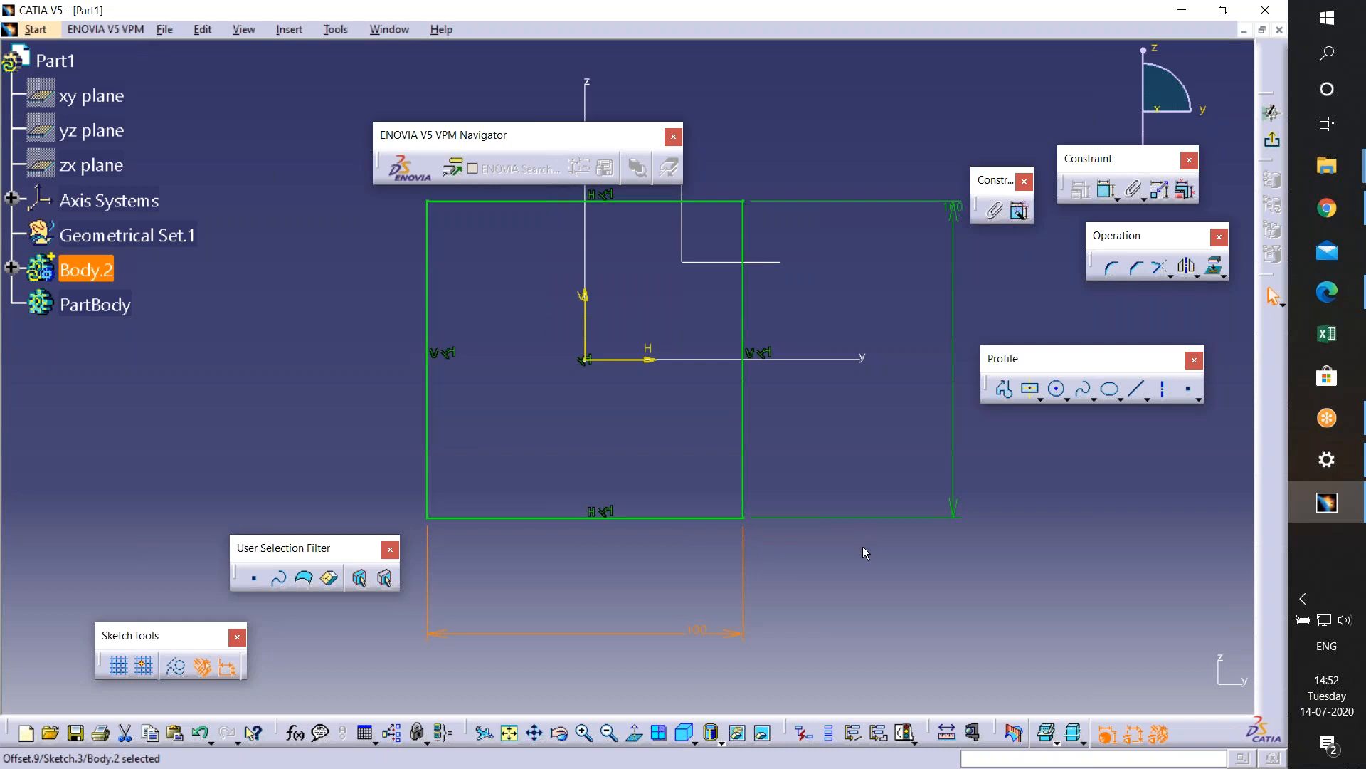
key("ctrl+z")
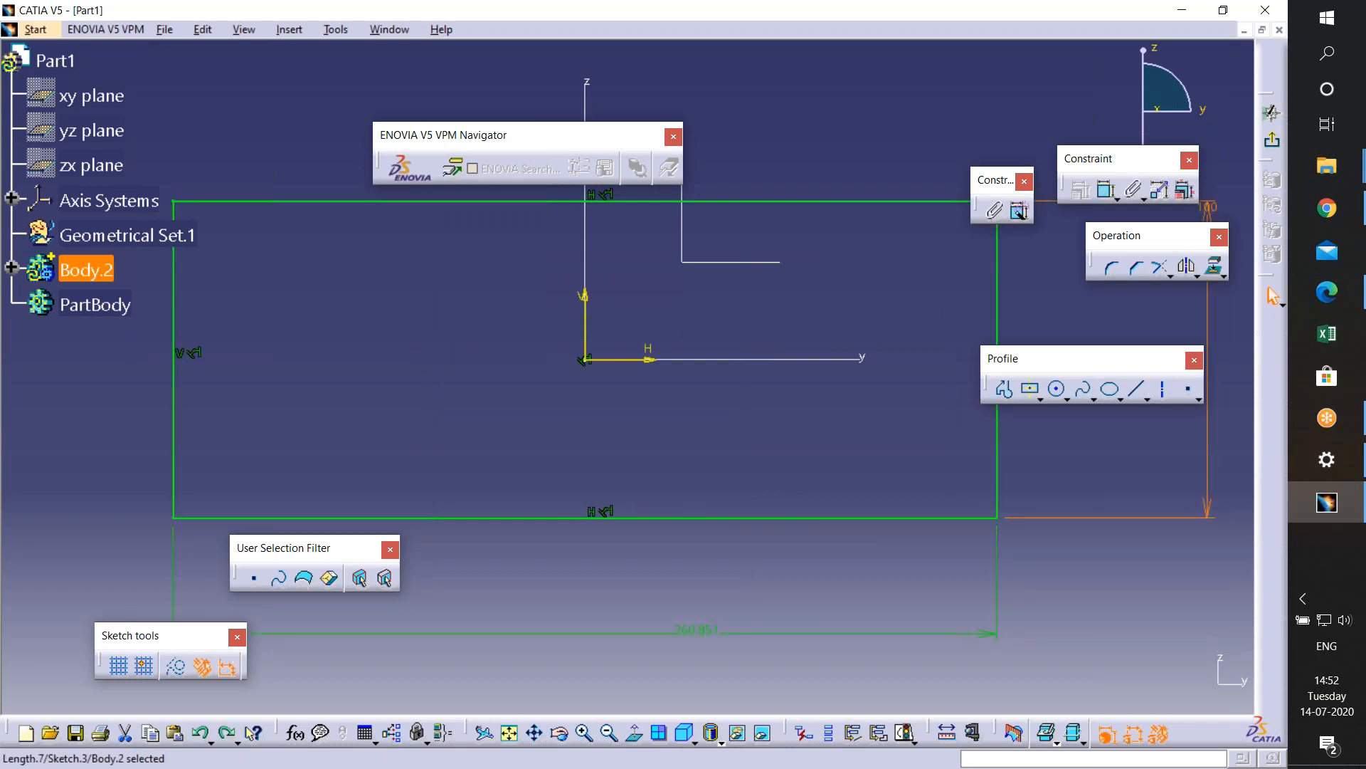
- Draw a second, larger centered rectangle around the sketch origin, enclosing the dimensioned one
left_click(843, 633)
mouse_move(847, 554)
middle_mouse_down()
mouse_move(857, 540)
mouse_move(865, 620)
middle_mouse_up()
left_click(1041, 399)
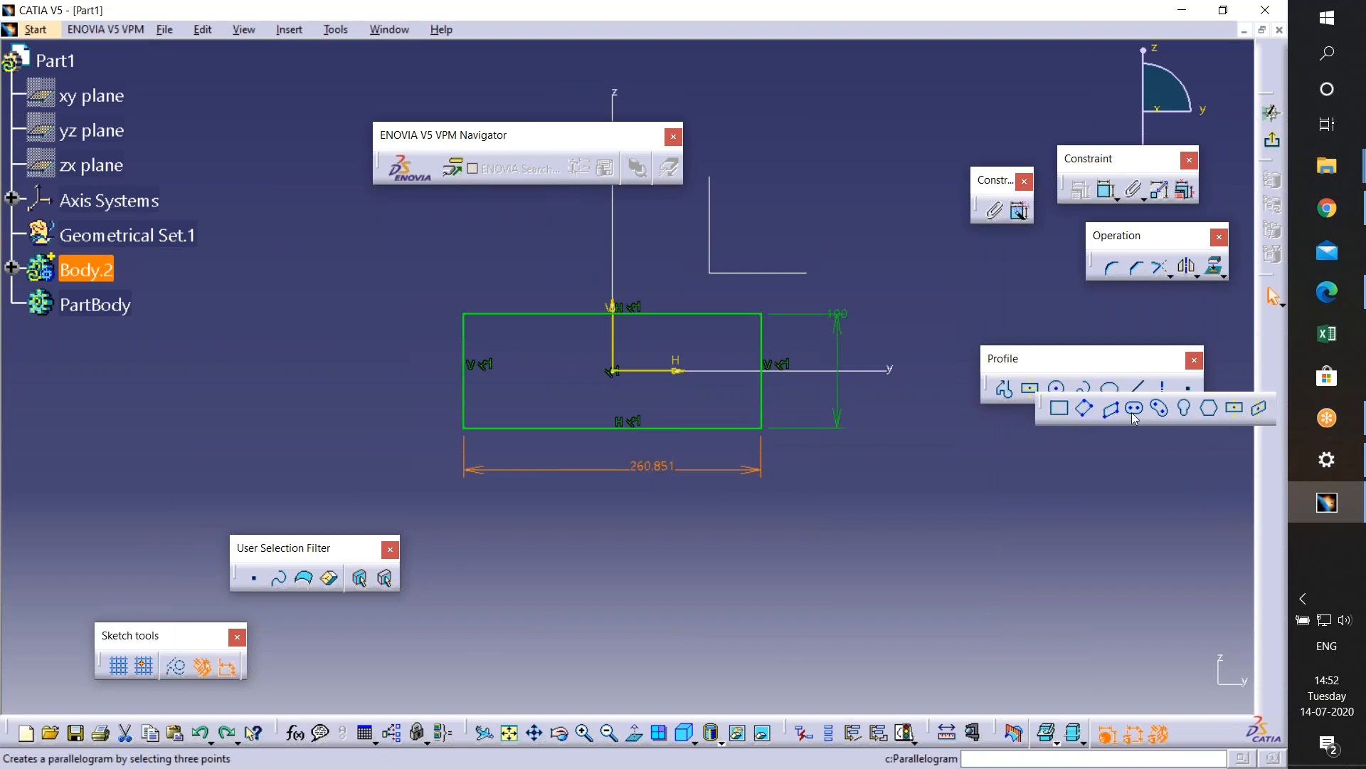
left_click(1235, 408)
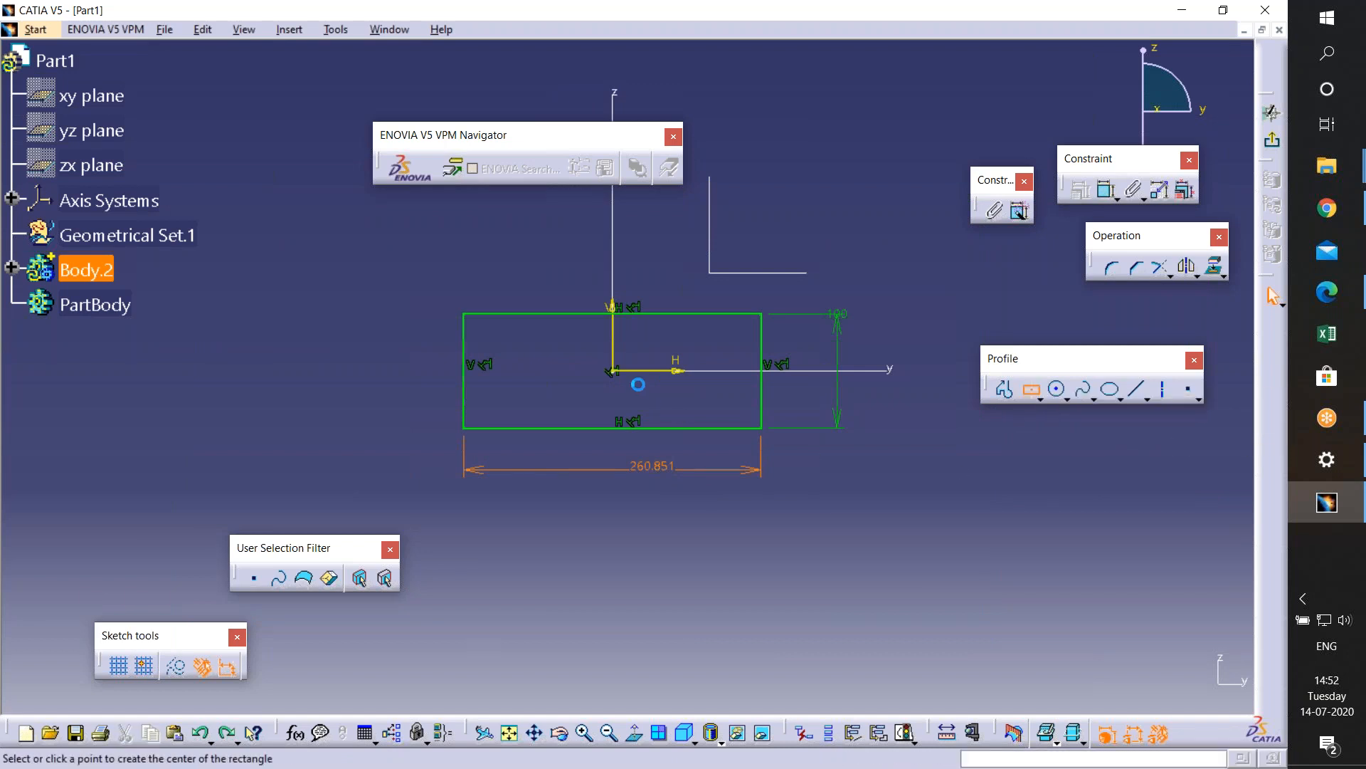
left_click(614, 371)
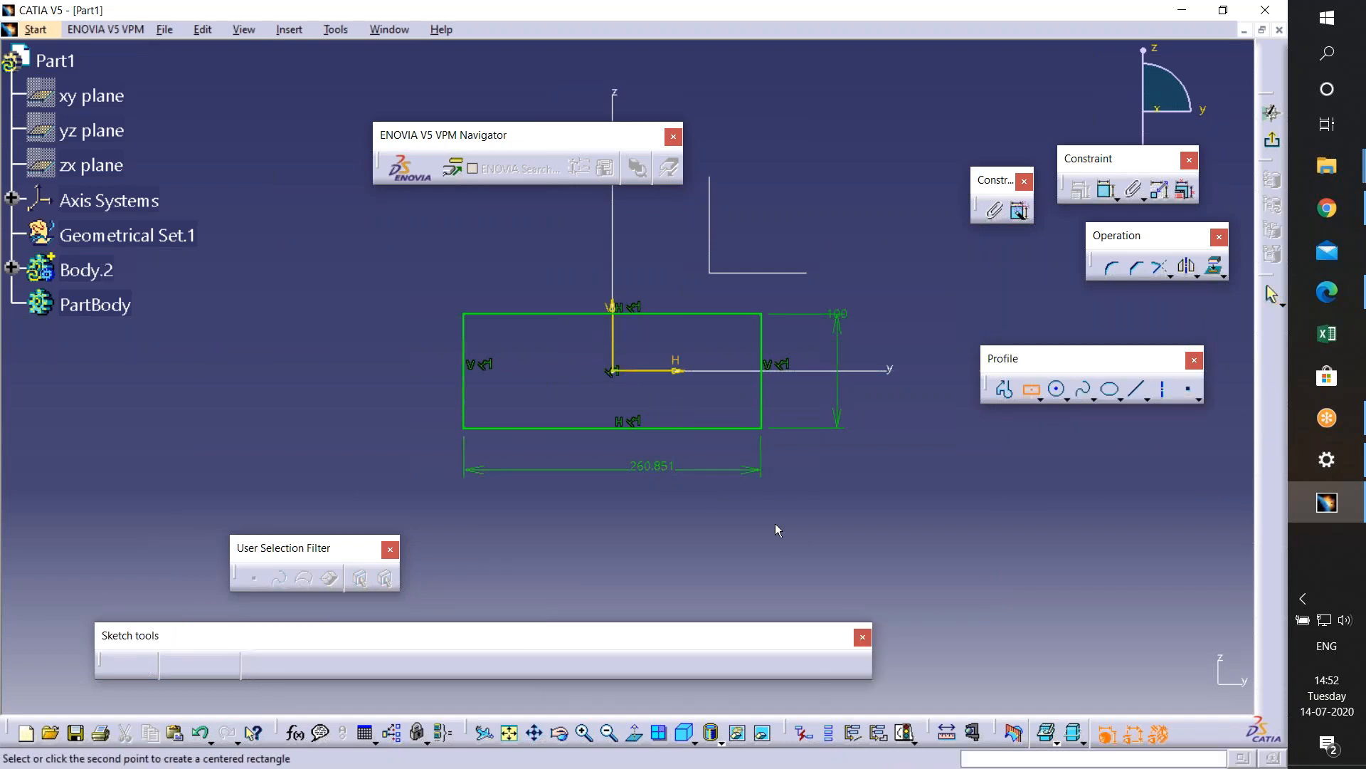
left_click(872, 557)
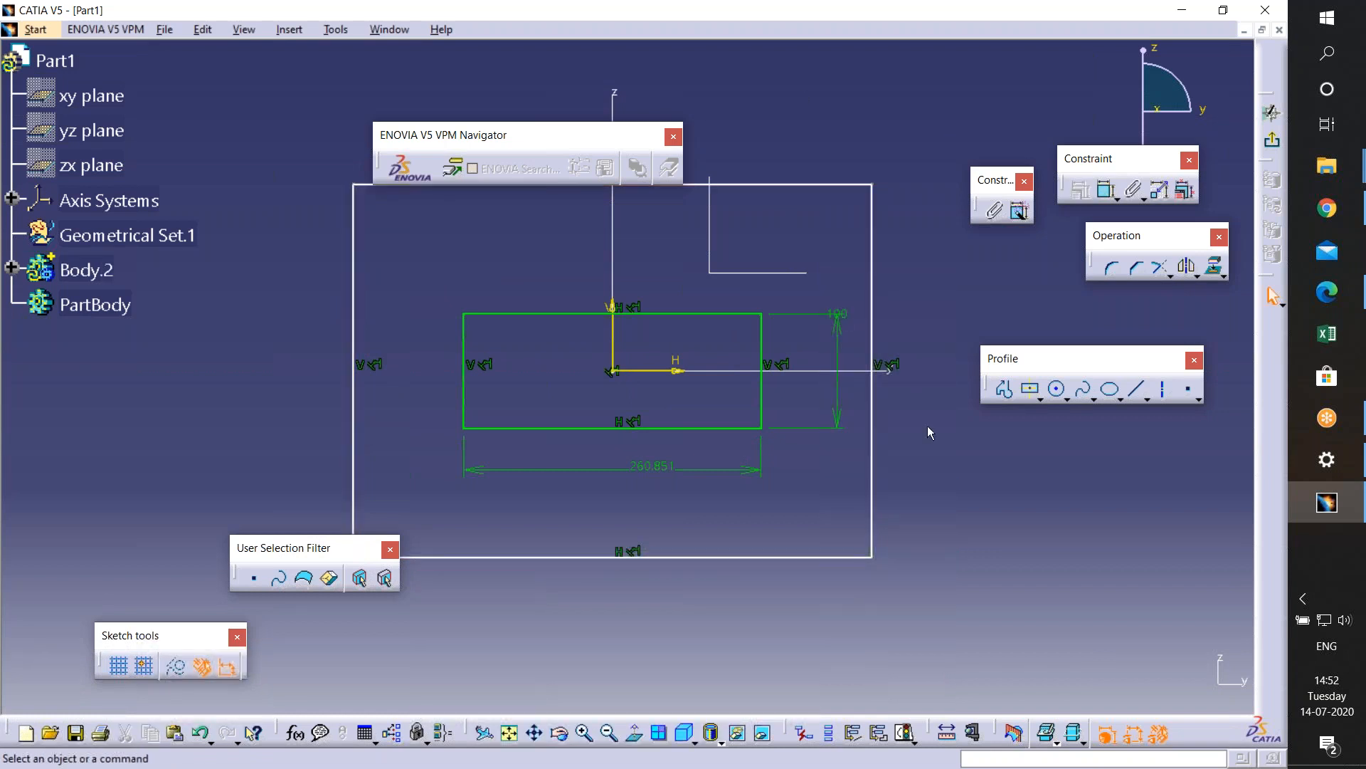
- Try stretching the larger undimensioned rectangle outward by its edge, and undo that rectangle
left_click_drag(873, 535, 957, 526)
left_click(812, 517)
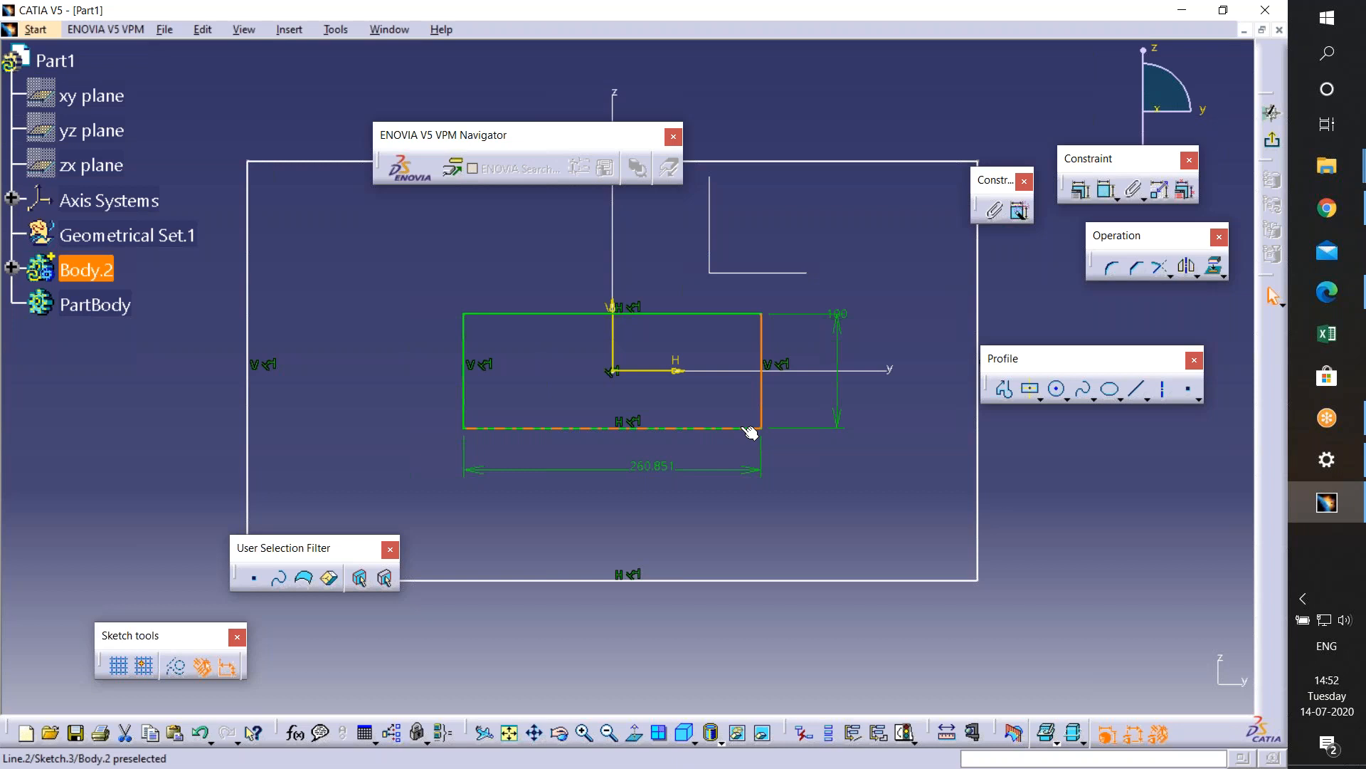
left_click(737, 464)
key("ctrl+z")
- Set the rectangle's width dimension to 100 mm
middle_click_drag(805, 558, 764, 400)
double_click(699, 661)
type("100mm")
key("Return")
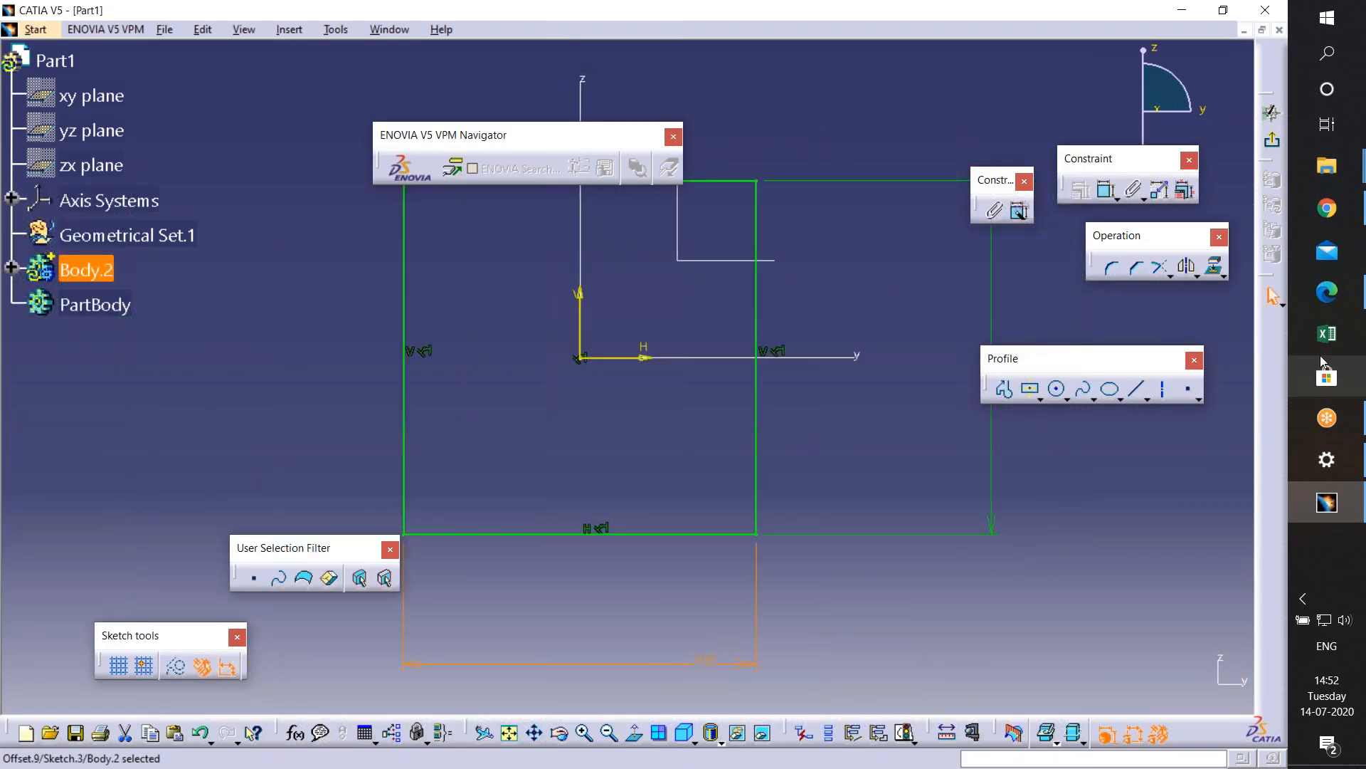
- Look up the end plate's size in fixture assembly.pdf in the browser, and set the rectangle's width and height in CATIA to 4 mm
left_click(1327, 292)
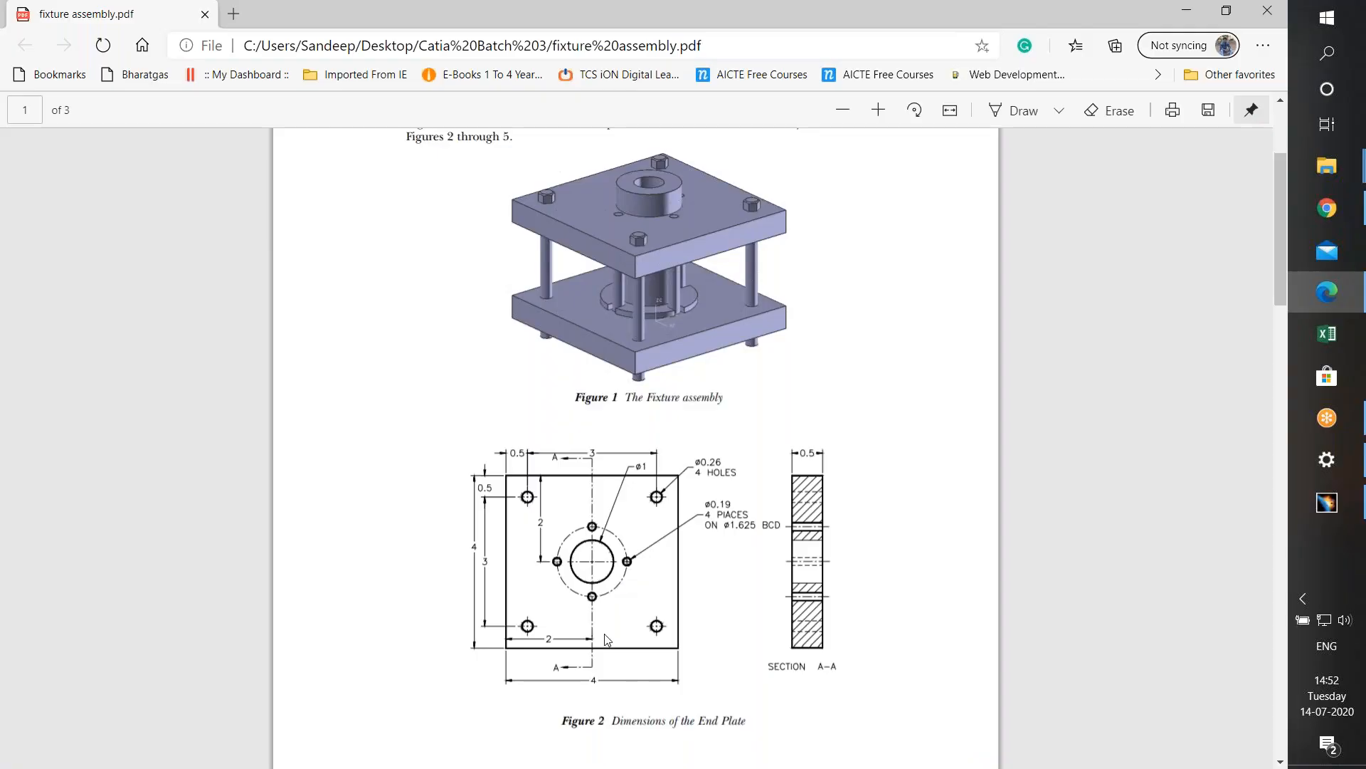
scroll(607, 639, "down", 2)
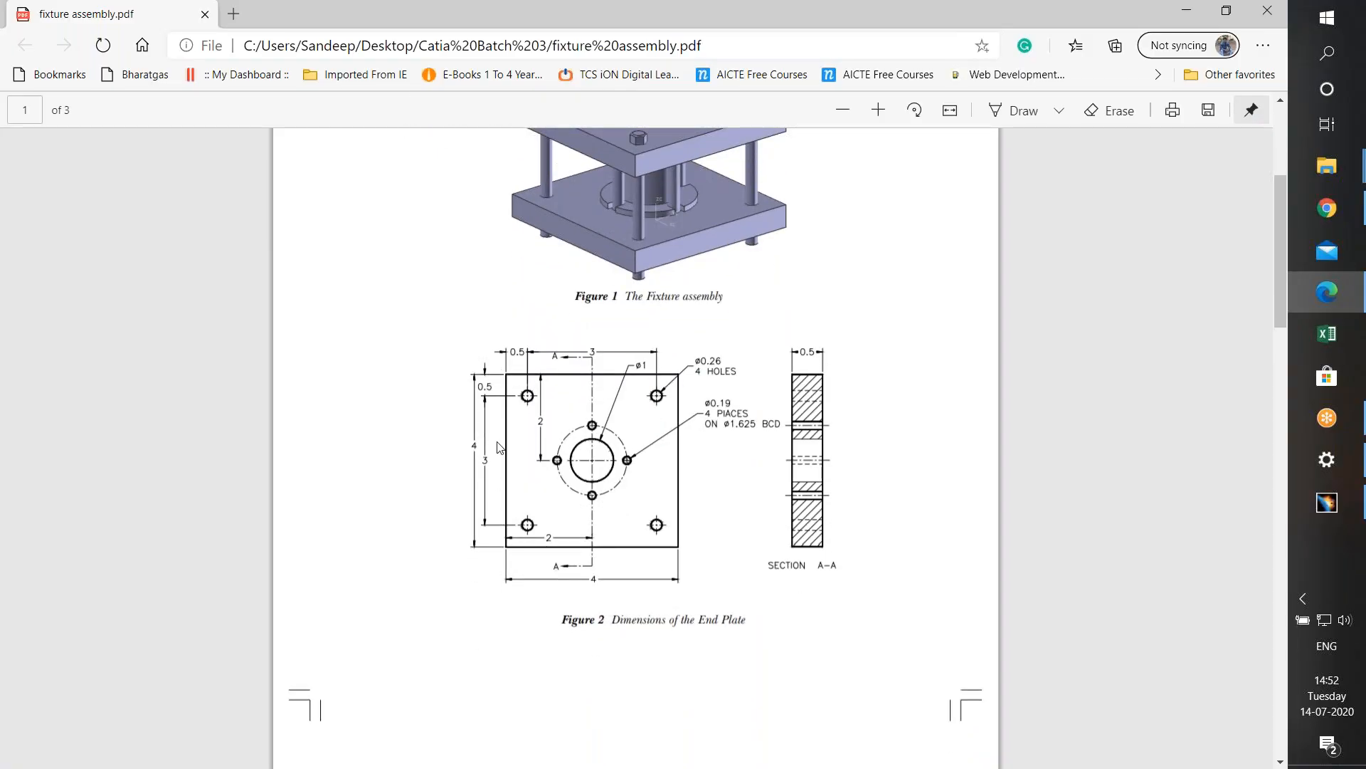
left_click(1185, 10)
double_click(704, 660)
type("4")
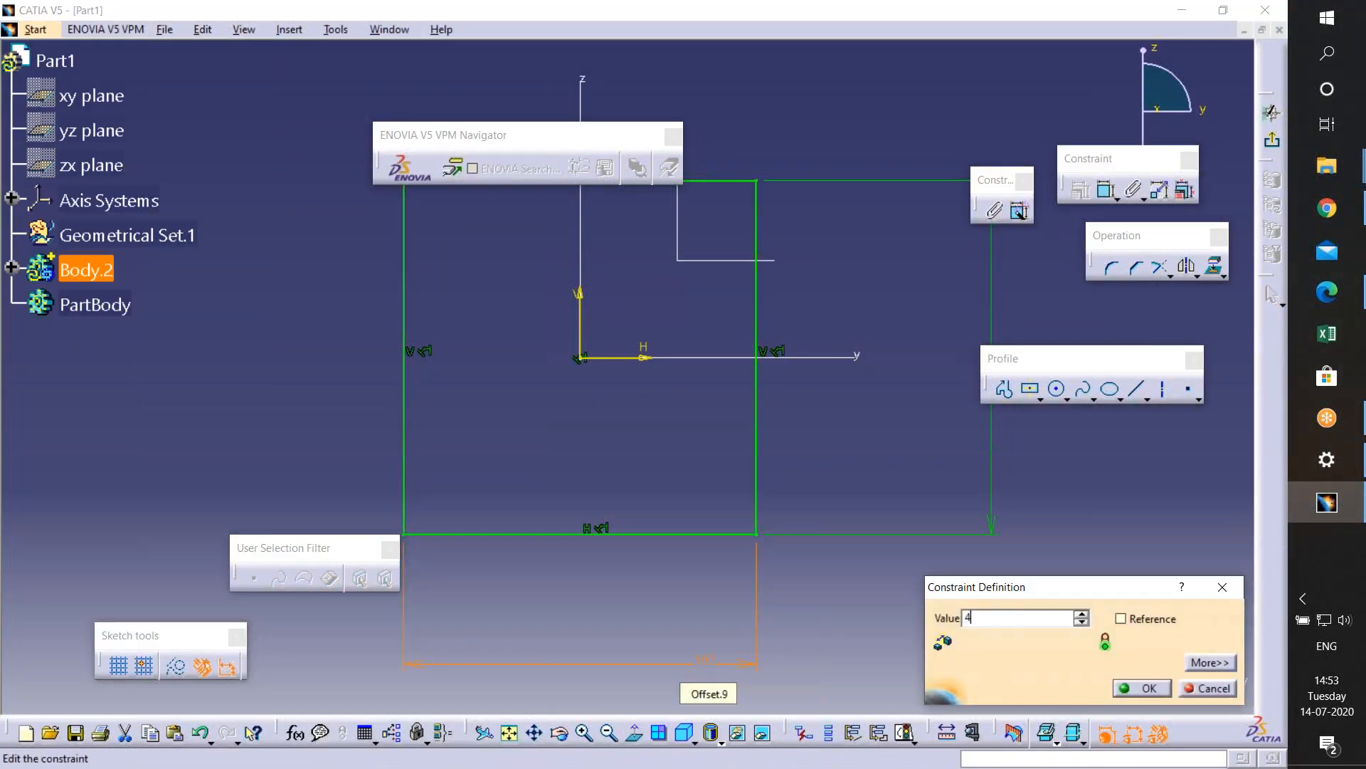
key("Return")
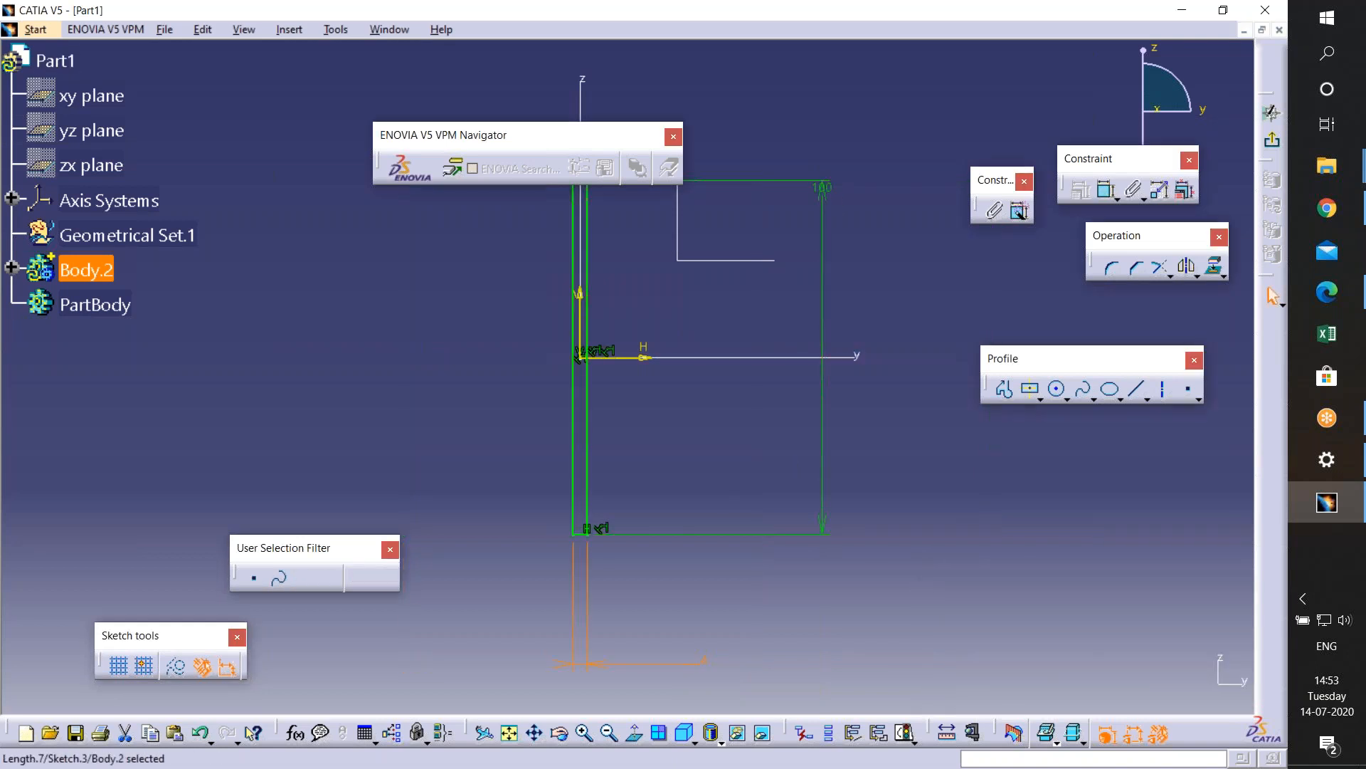
double_click(829, 192)
type("4")
key("Return")
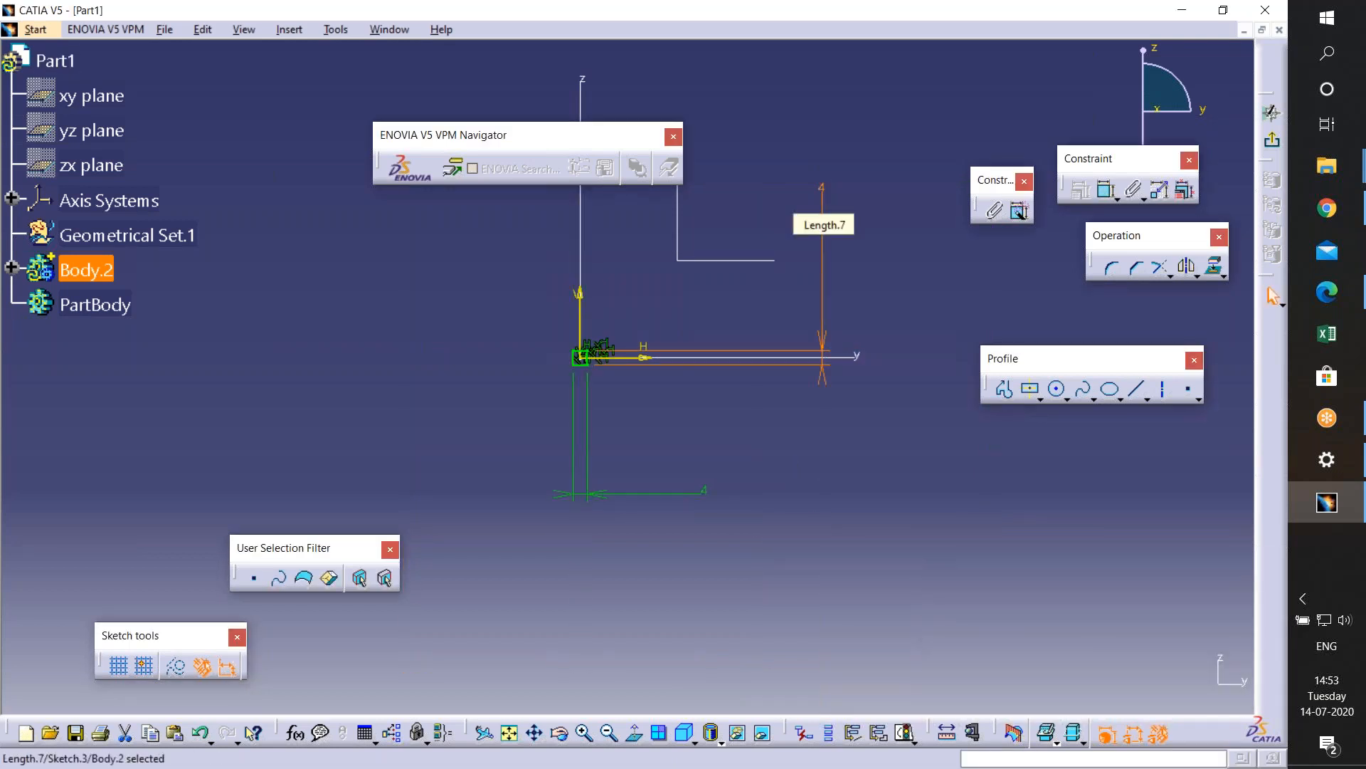
- Reposition the width and height dimensions closer to the small square around the origin
mouse_move(607, 444)
middle_mouse_down()
mouse_move(606, 381)
mouse_move(303, 416)
middle_mouse_up()
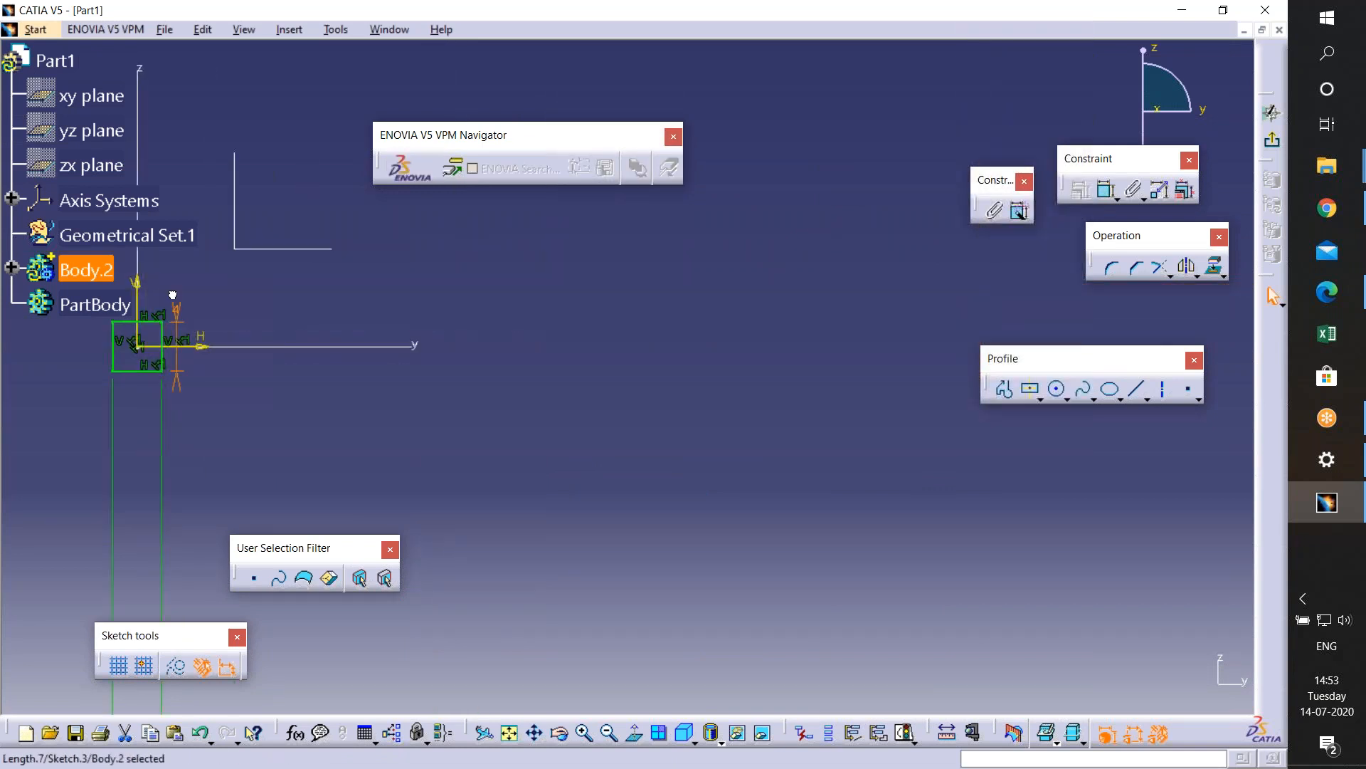
mouse_move(254, 465)
middle_mouse_down()
mouse_move(683, 326)
mouse_move(680, 222)
middle_mouse_up()
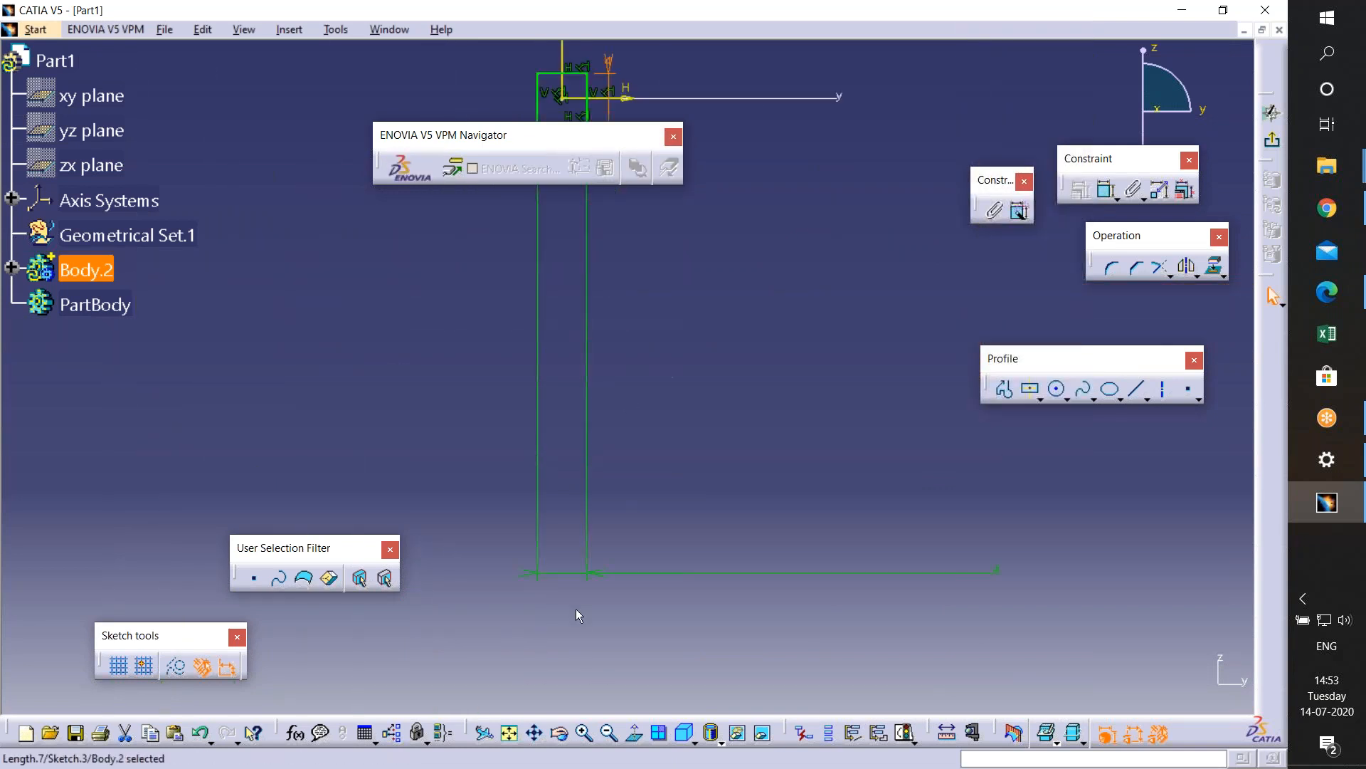
left_click_drag(595, 549, 595, 152)
mouse_move(623, 219)
middle_mouse_down()
mouse_move(643, 430)
mouse_move(612, 308)
middle_mouse_up()
mouse_move(529, 263)
middle_mouse_down()
mouse_move(677, 406)
mouse_move(677, 349)
middle_mouse_up()
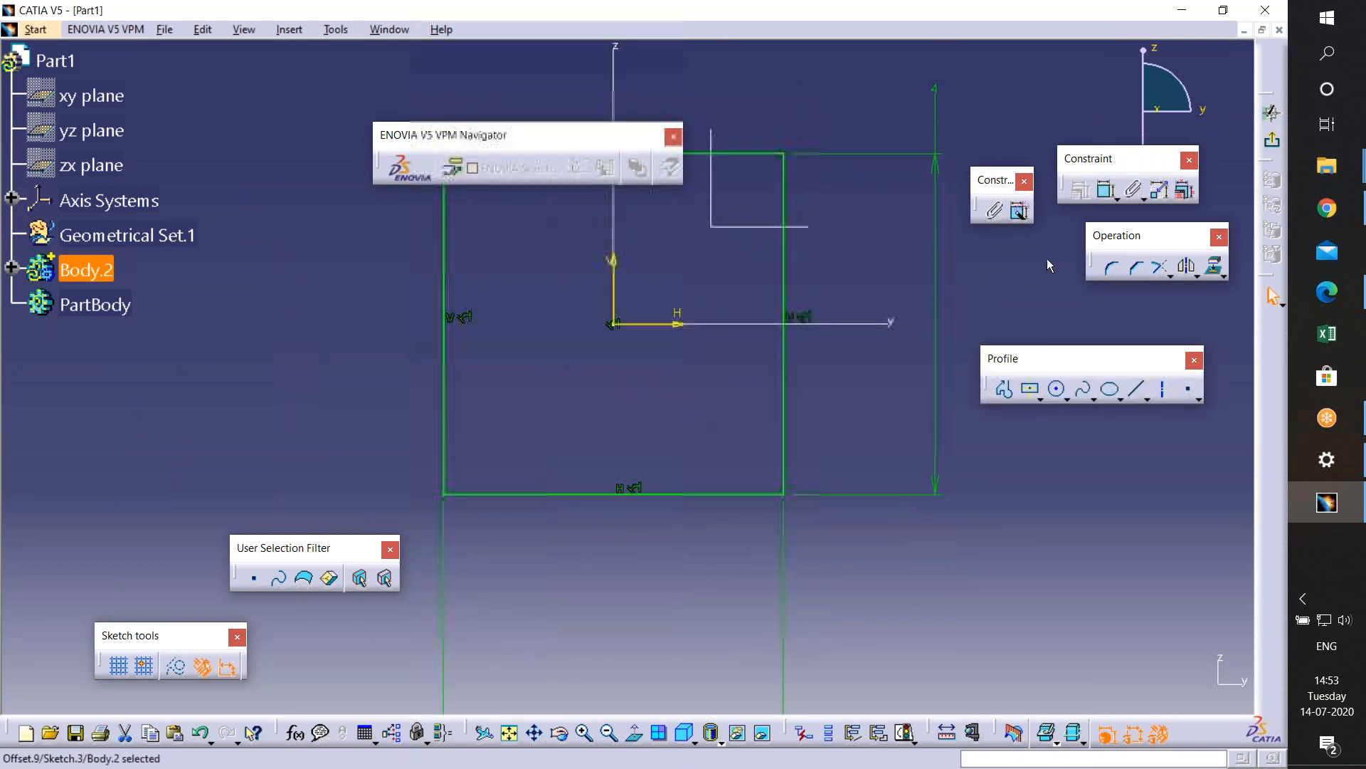
- Following the end plate drawing in fixture assembly.pdf, exit the CATIA sketch and extrude it as a pad 0.5 mm long
left_click(1325, 303)
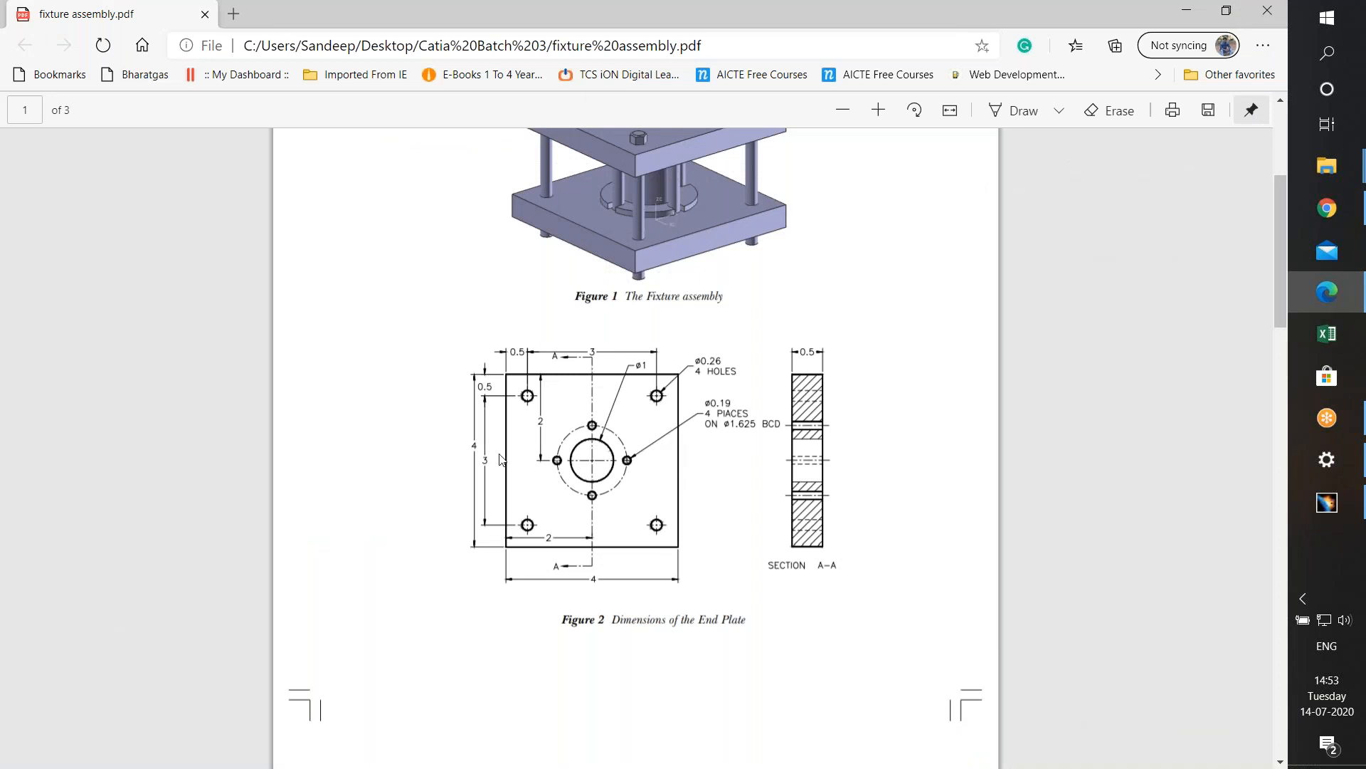
scroll(541, 491, "up", 2)
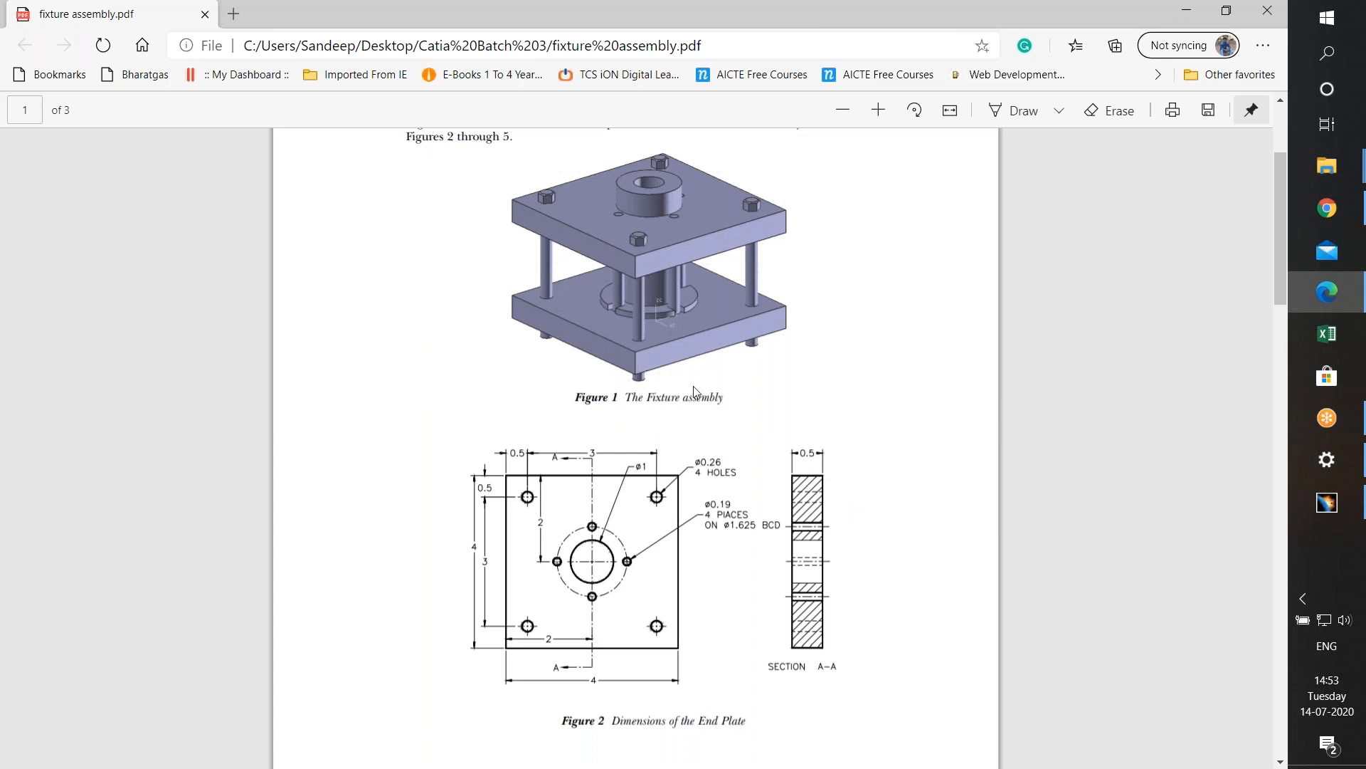
left_click(1188, 16)
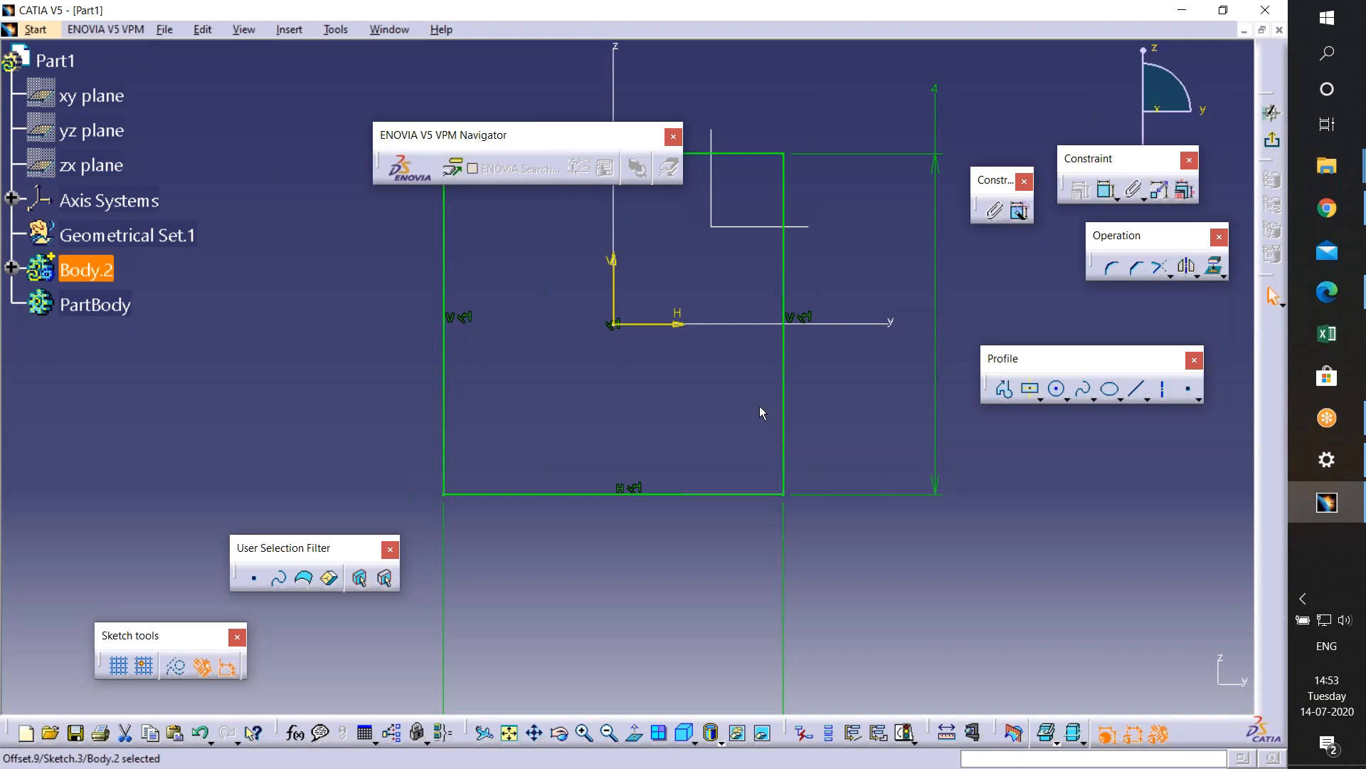
left_click(1273, 145)
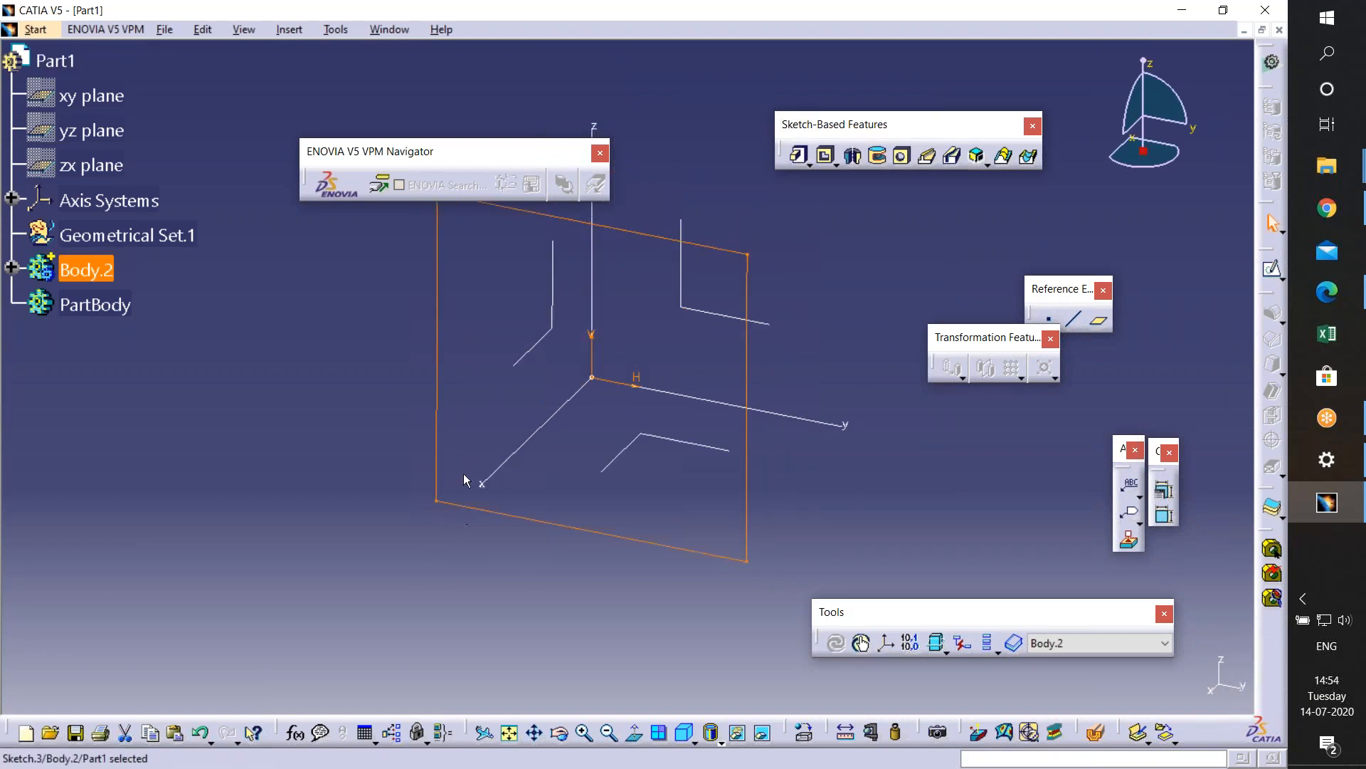
left_click(797, 157)
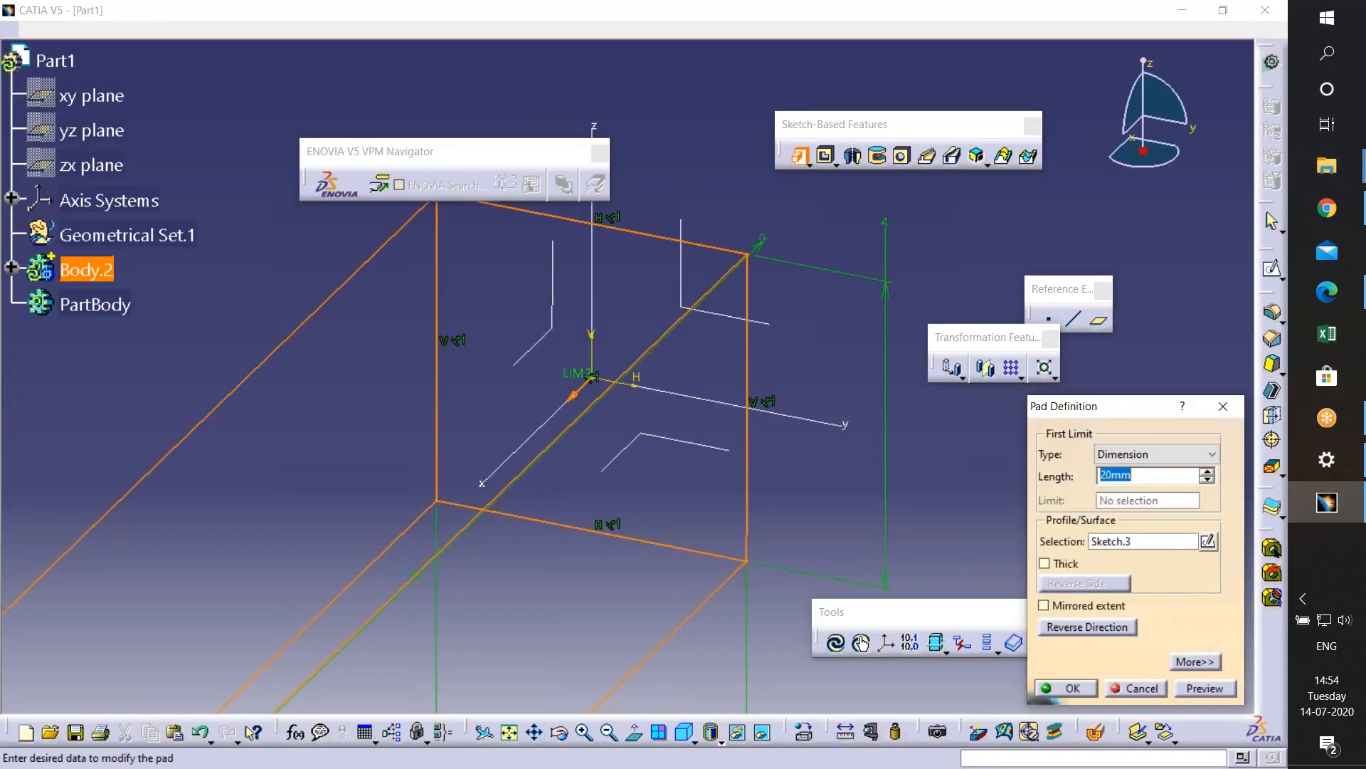
middle_click_drag(829, 402, 824, 488)
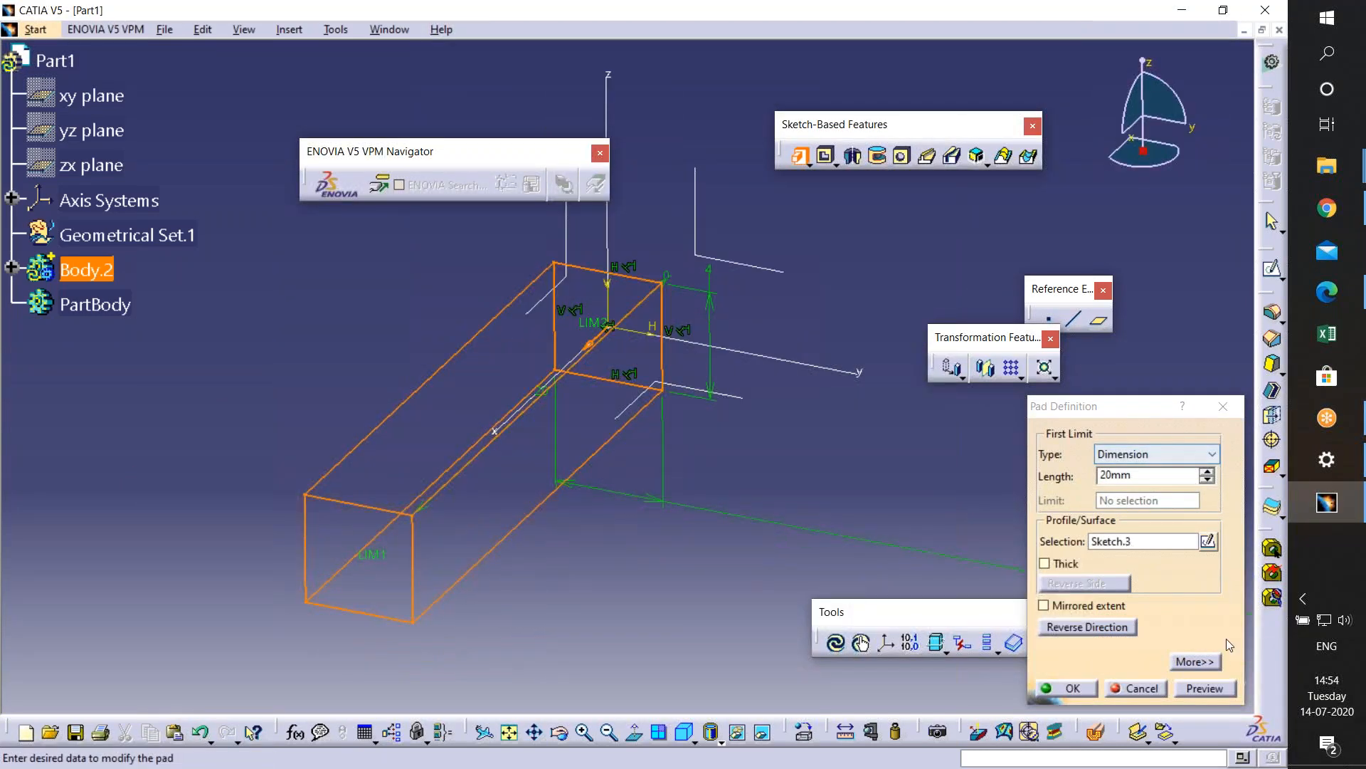
left_click(1353, 304)
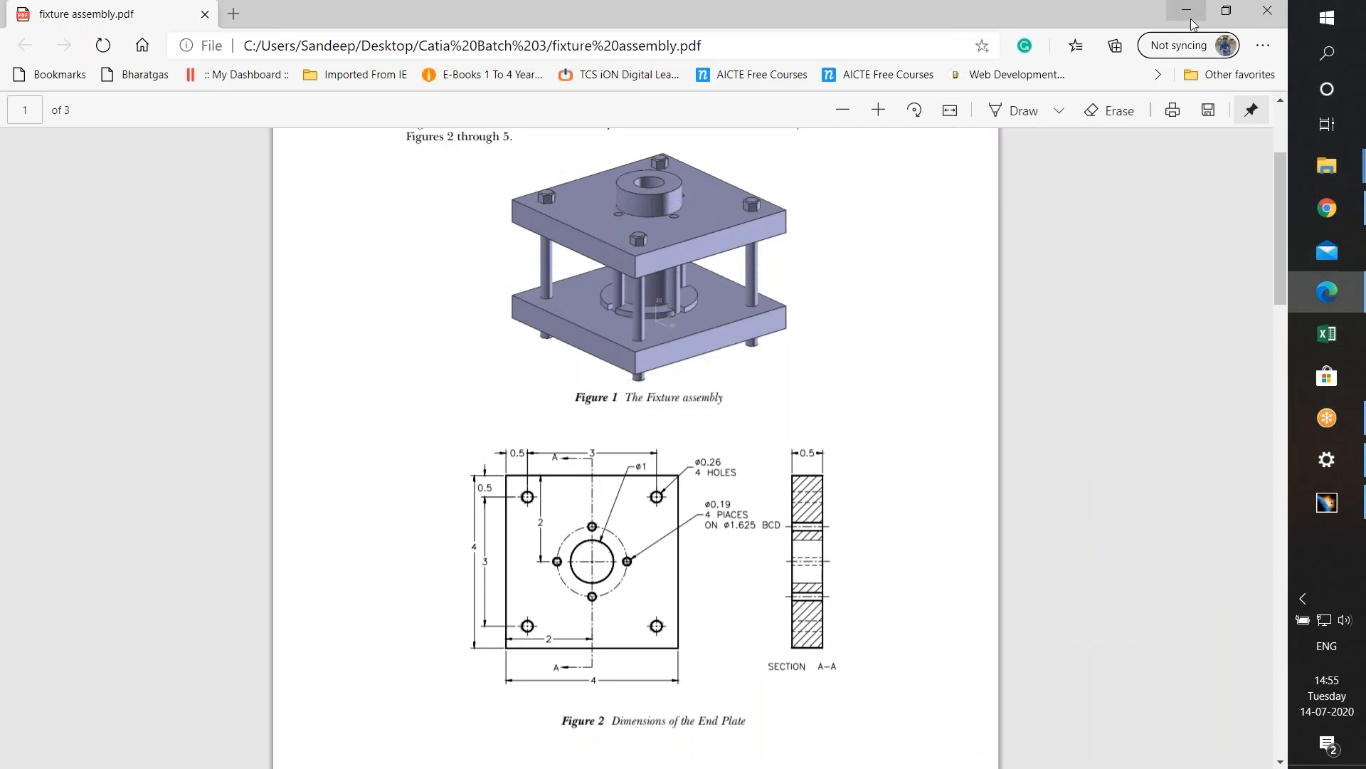
left_click(1187, 11)
double_click(1145, 476)
type("0.5")
key("Return")
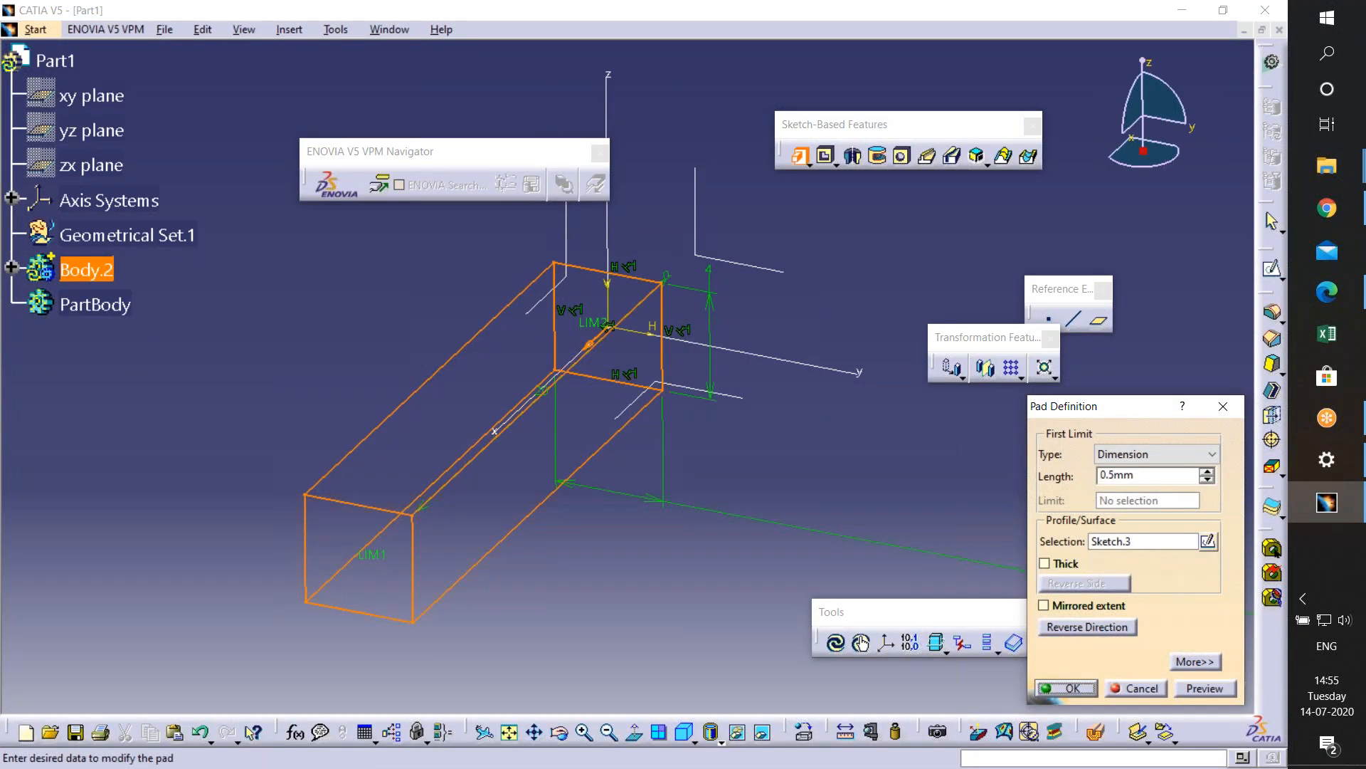
- Move the floating ENOVIA V5 VPM Navigator toolbar clear of the plate
middle_click_drag(707, 459, 708, 619)
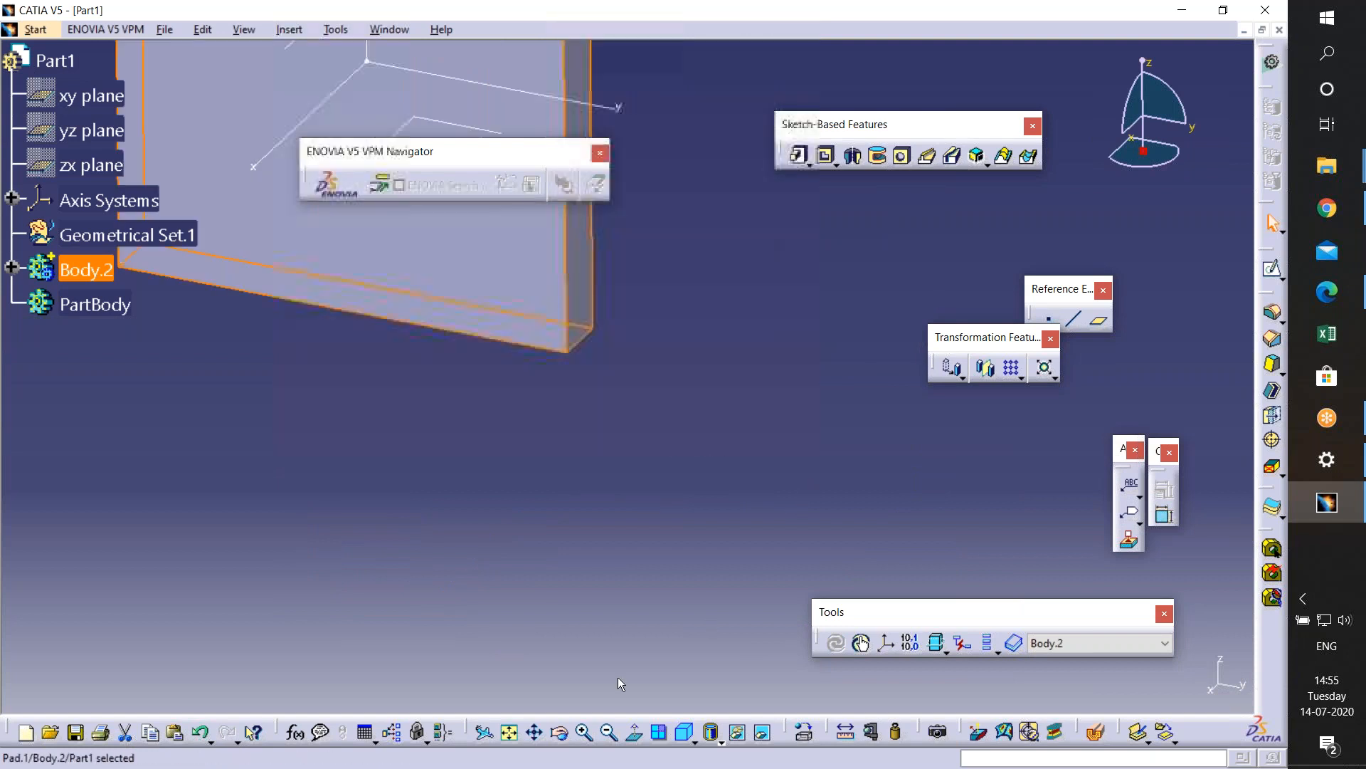
left_click(634, 731)
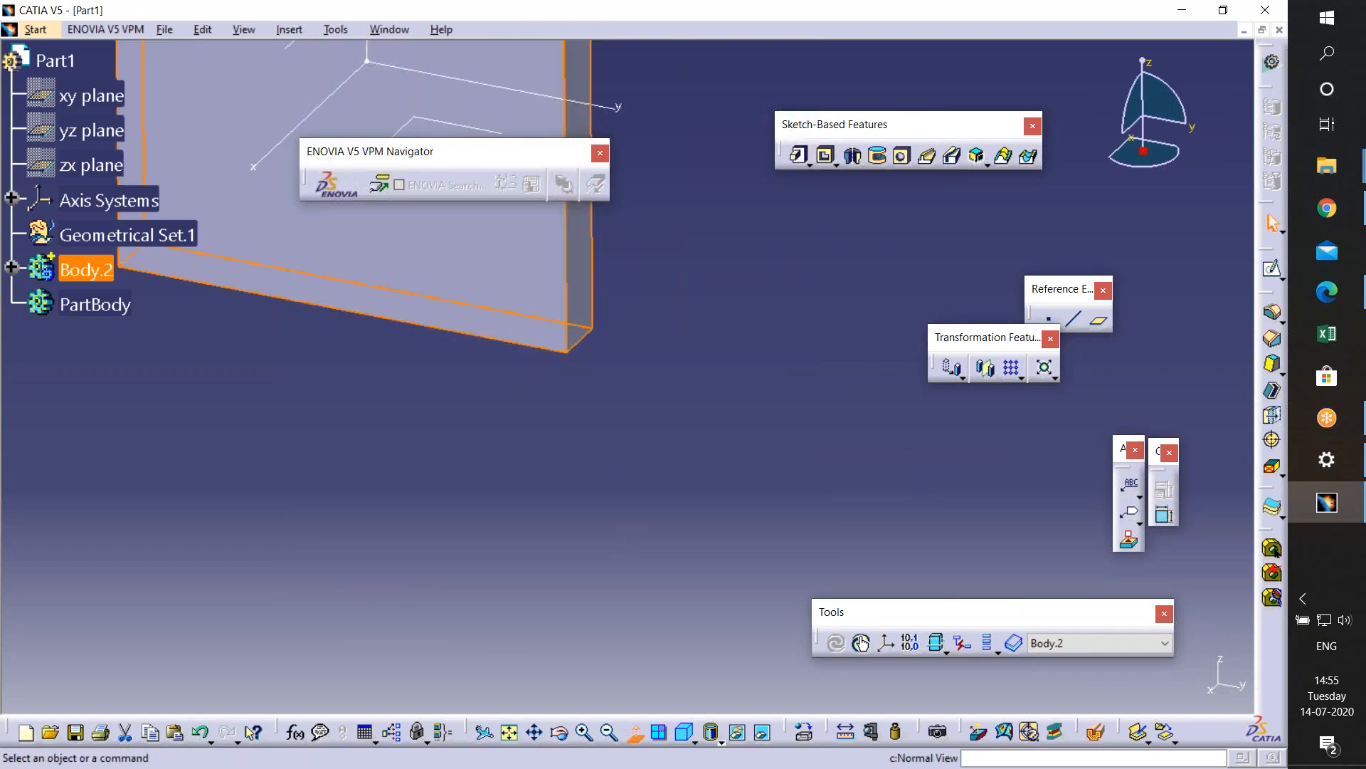
middle_click_drag(629, 449, 662, 463)
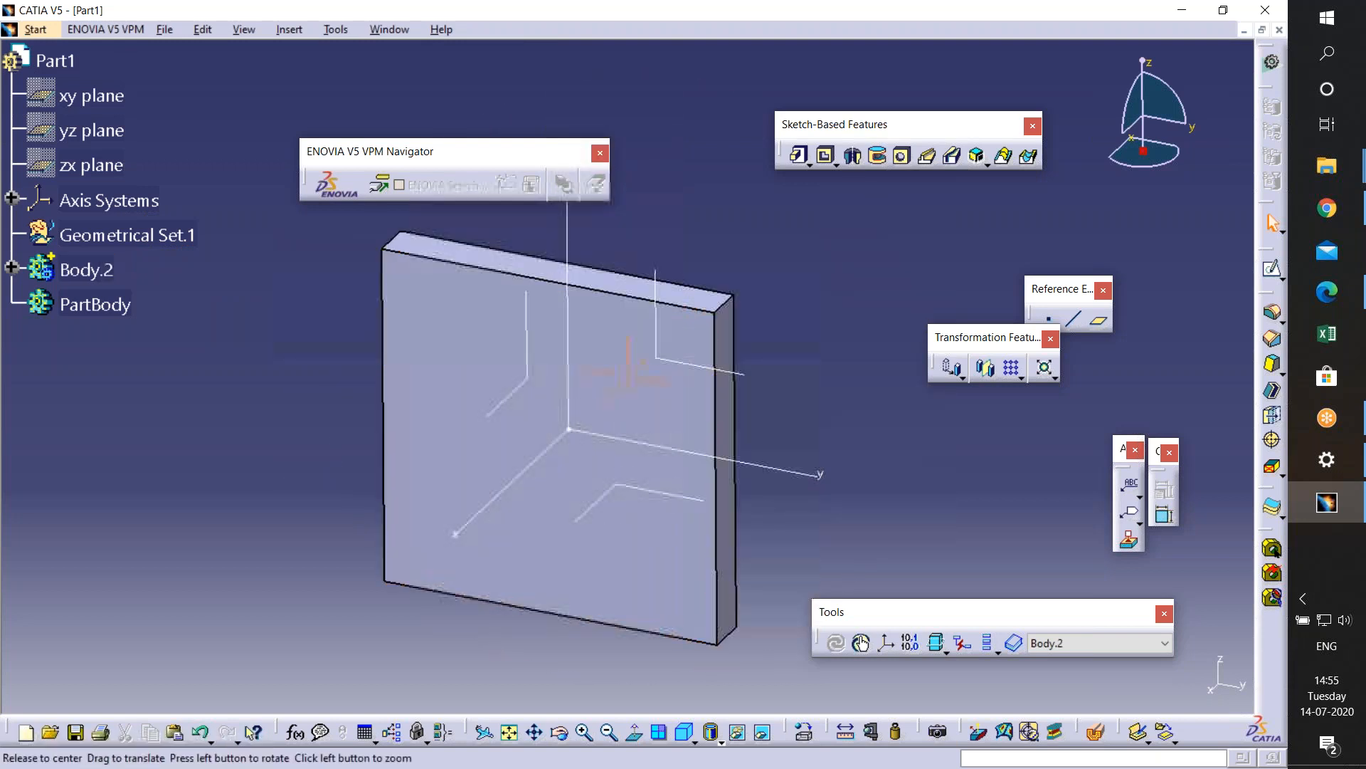
middle_click_drag(591, 701, 629, 592)
middle_click_drag(691, 323, 638, 388)
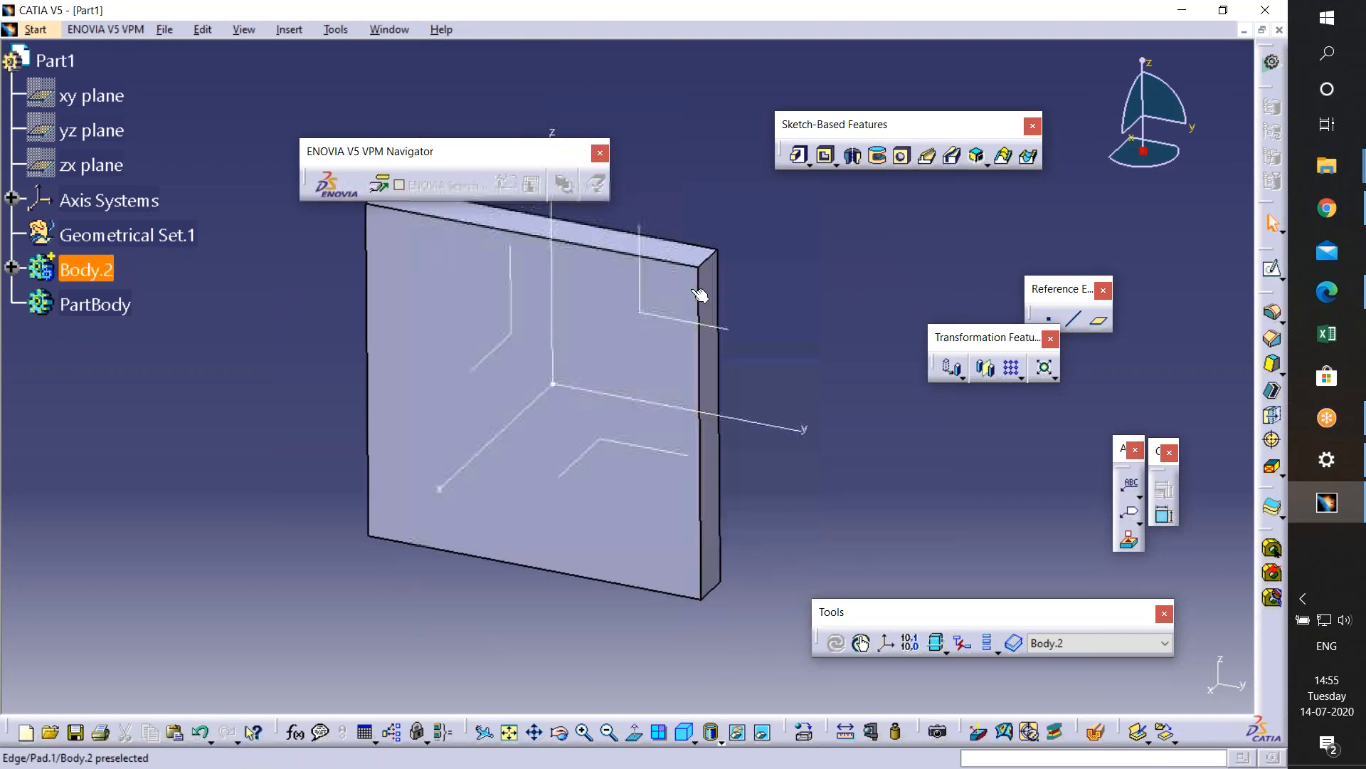
left_click_drag(523, 163, 508, 127)
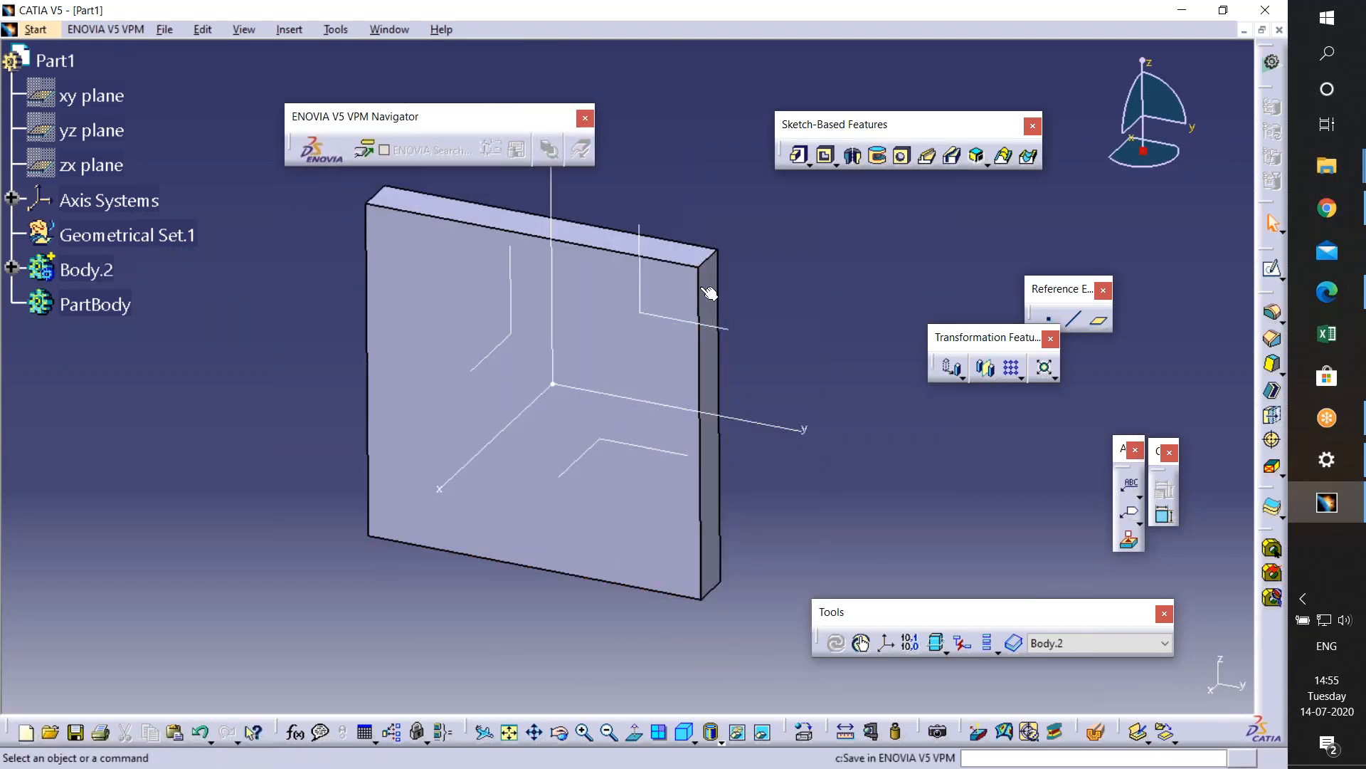
- Examine the end plate drawing in the fixture assembly PDF in the browser for hole positions and diameters
left_click(1324, 284)
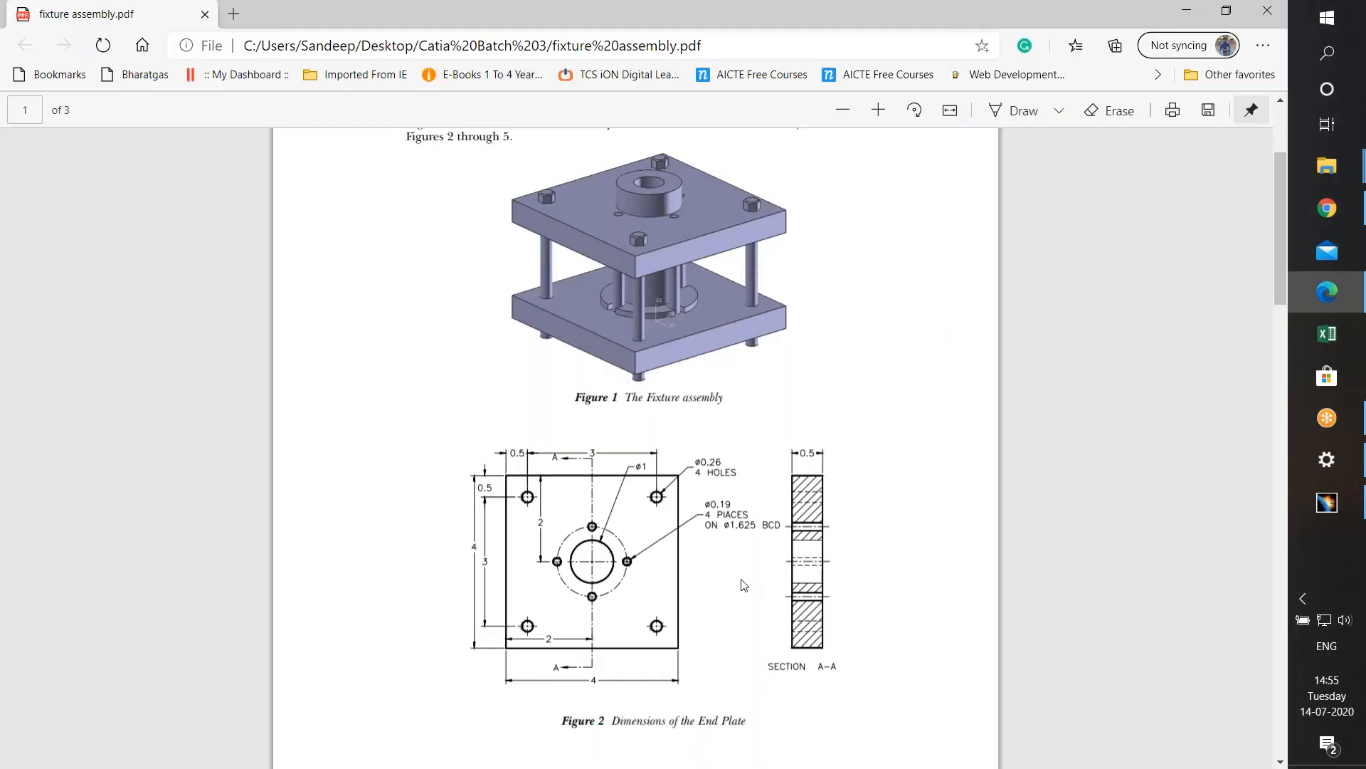
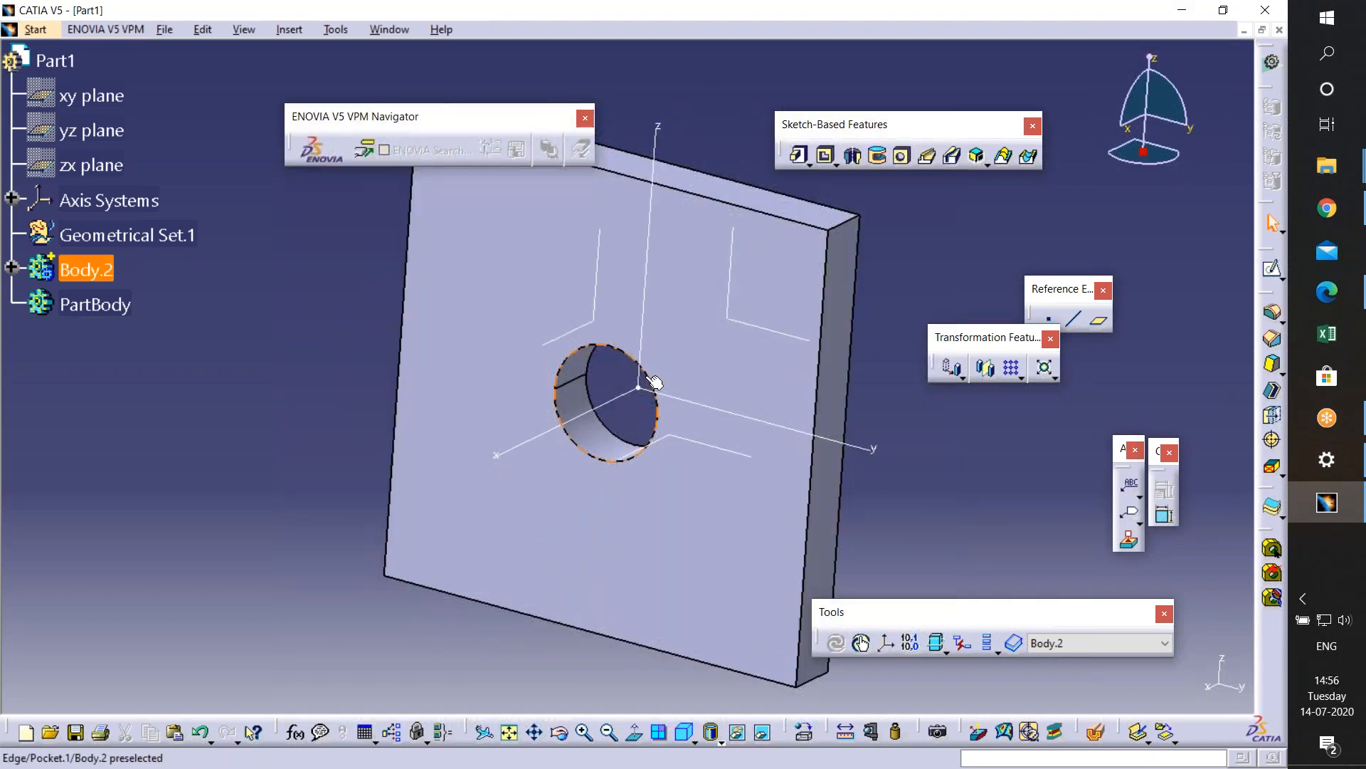
middle_click_drag(666, 467, 740, 489)
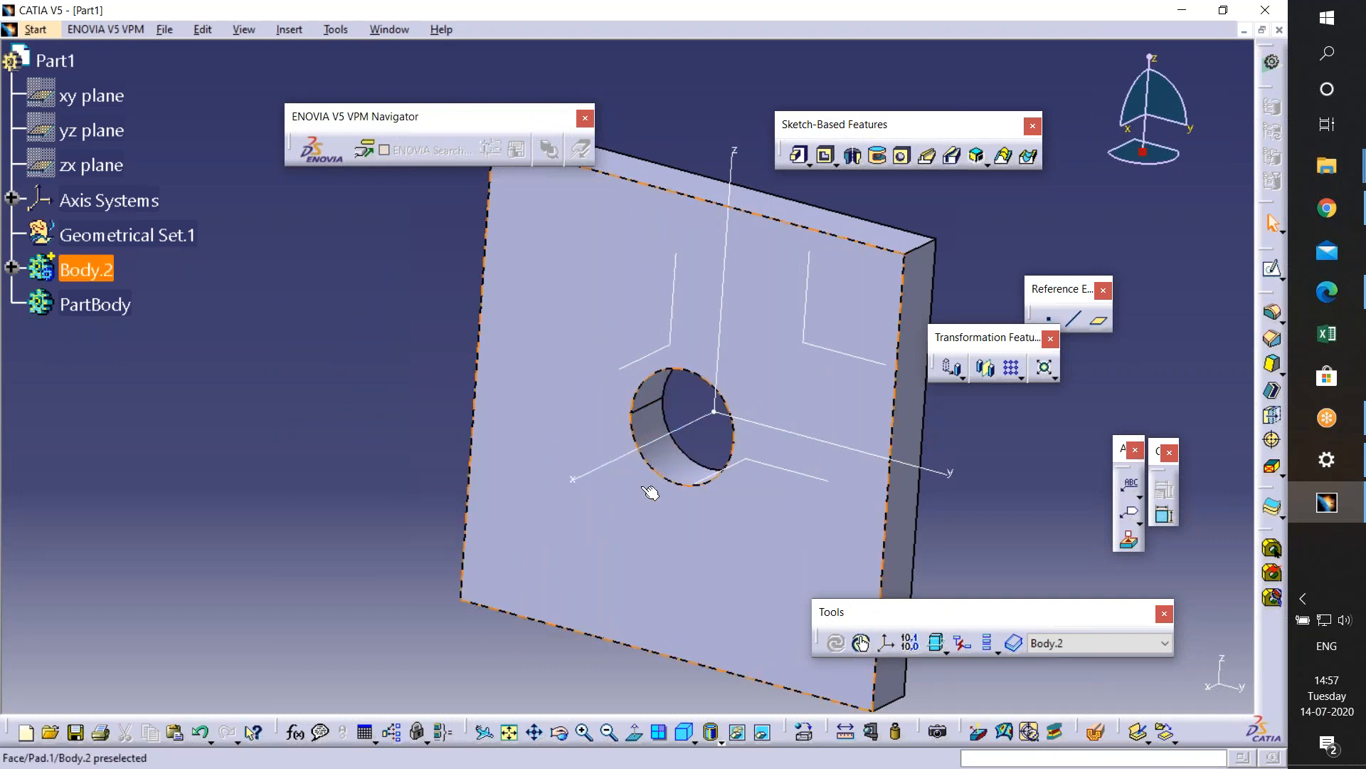
left_click(1336, 290)
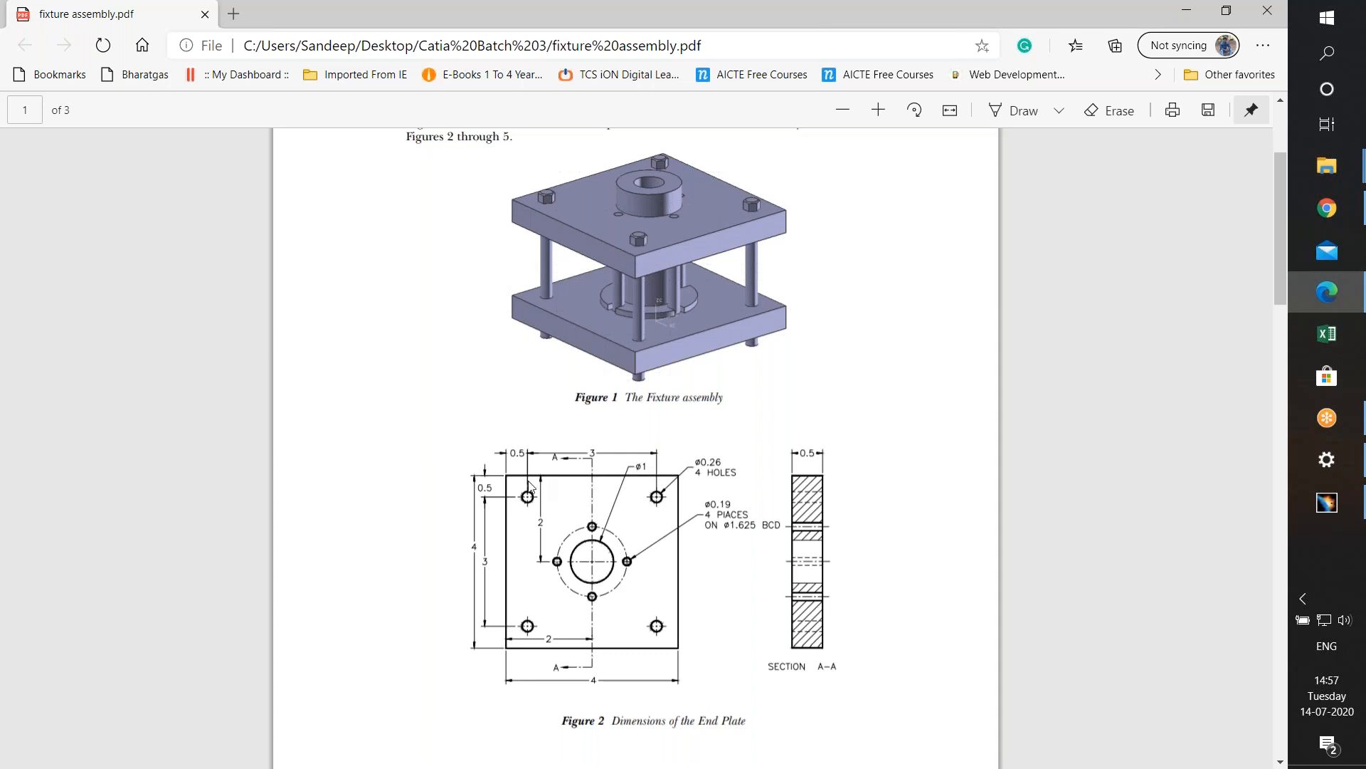
left_click(1186, 10)
- Return to CATIA and open a new sketch on the plate's front face
left_click(778, 575)
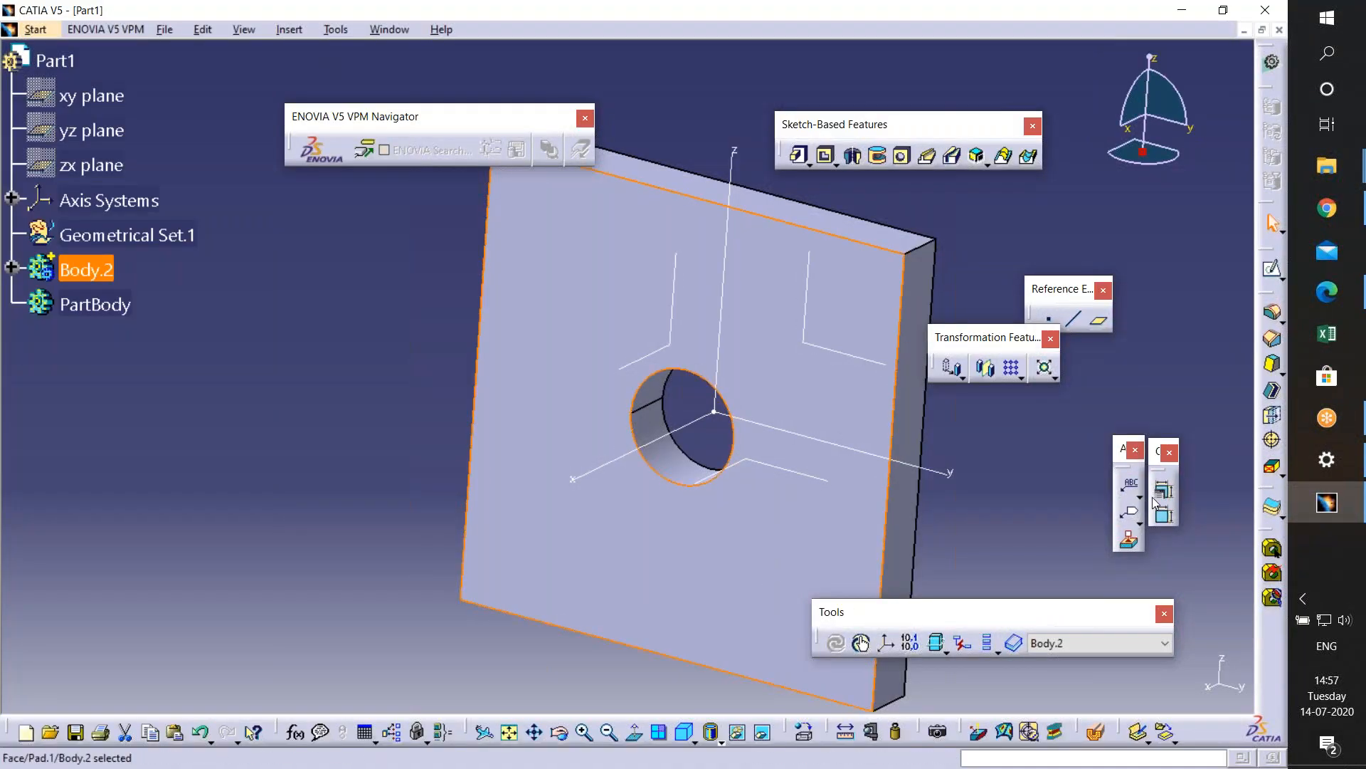
left_click(982, 582)
left_click(839, 573)
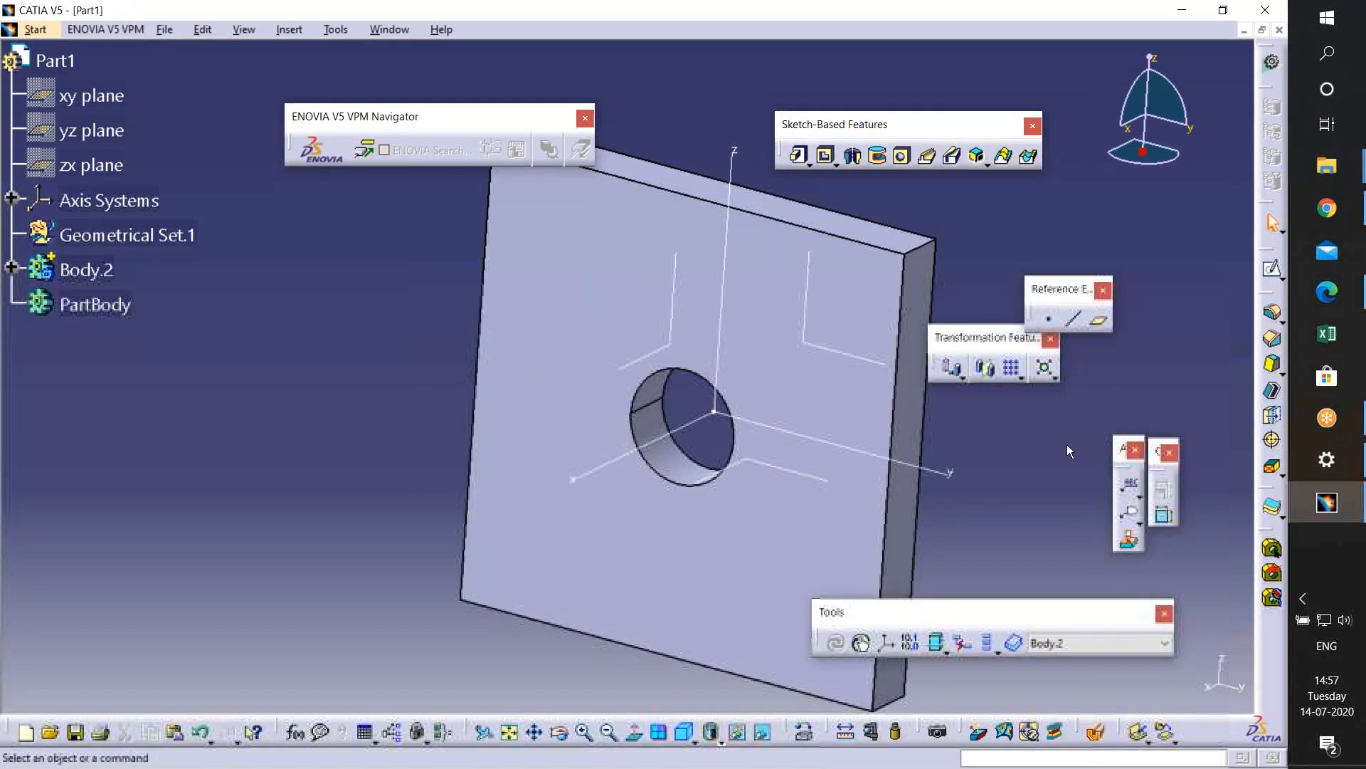
left_click(867, 408)
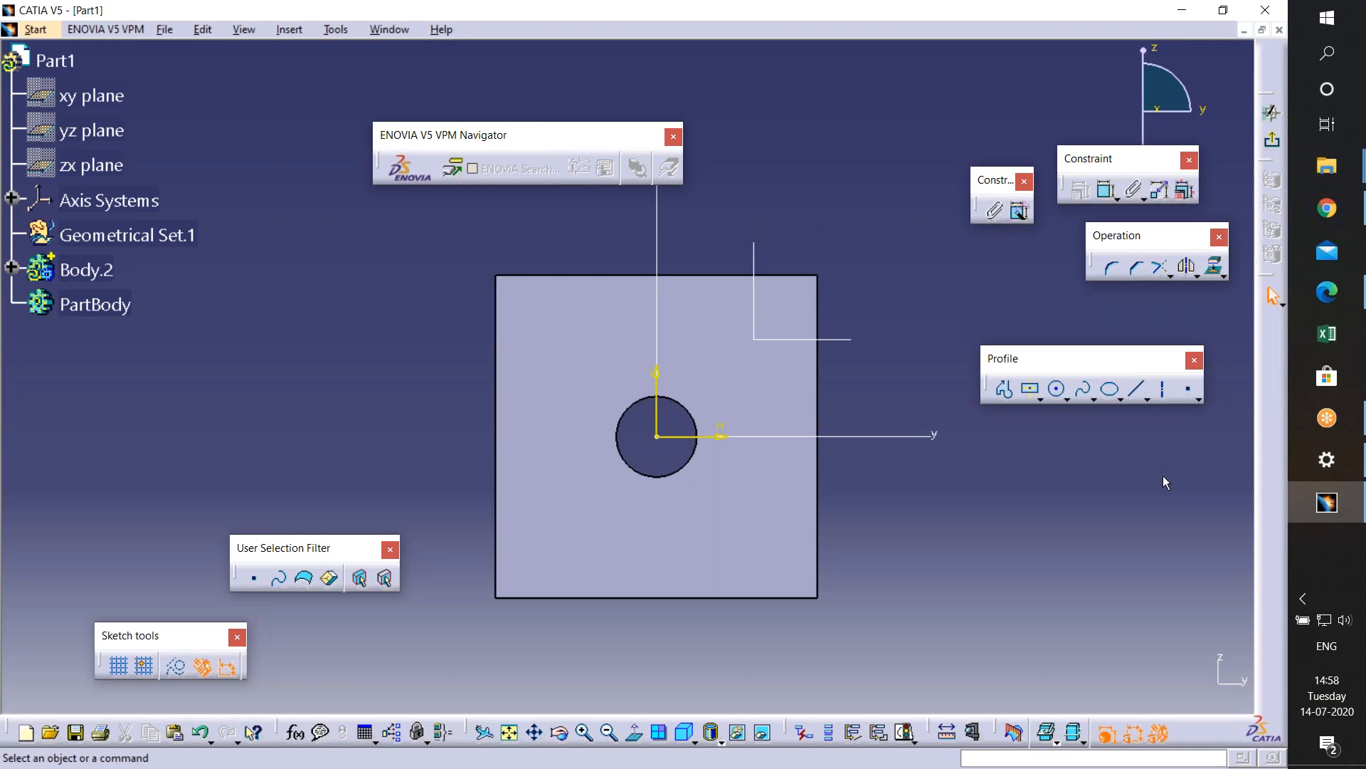
- Draw a vertical and a horizontal axis through the origin, both extending beyond the plate's edges
left_click(1164, 388)
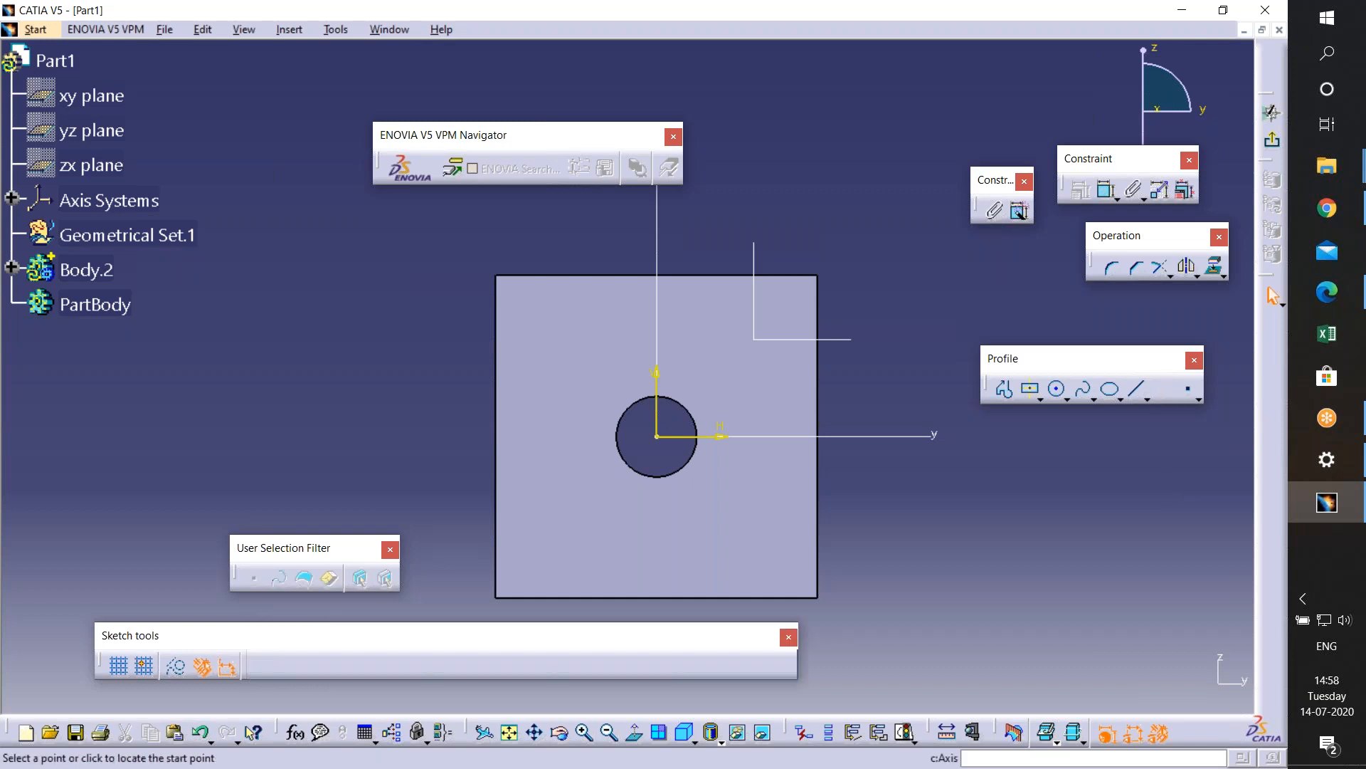
middle_click_drag(652, 217, 654, 220)
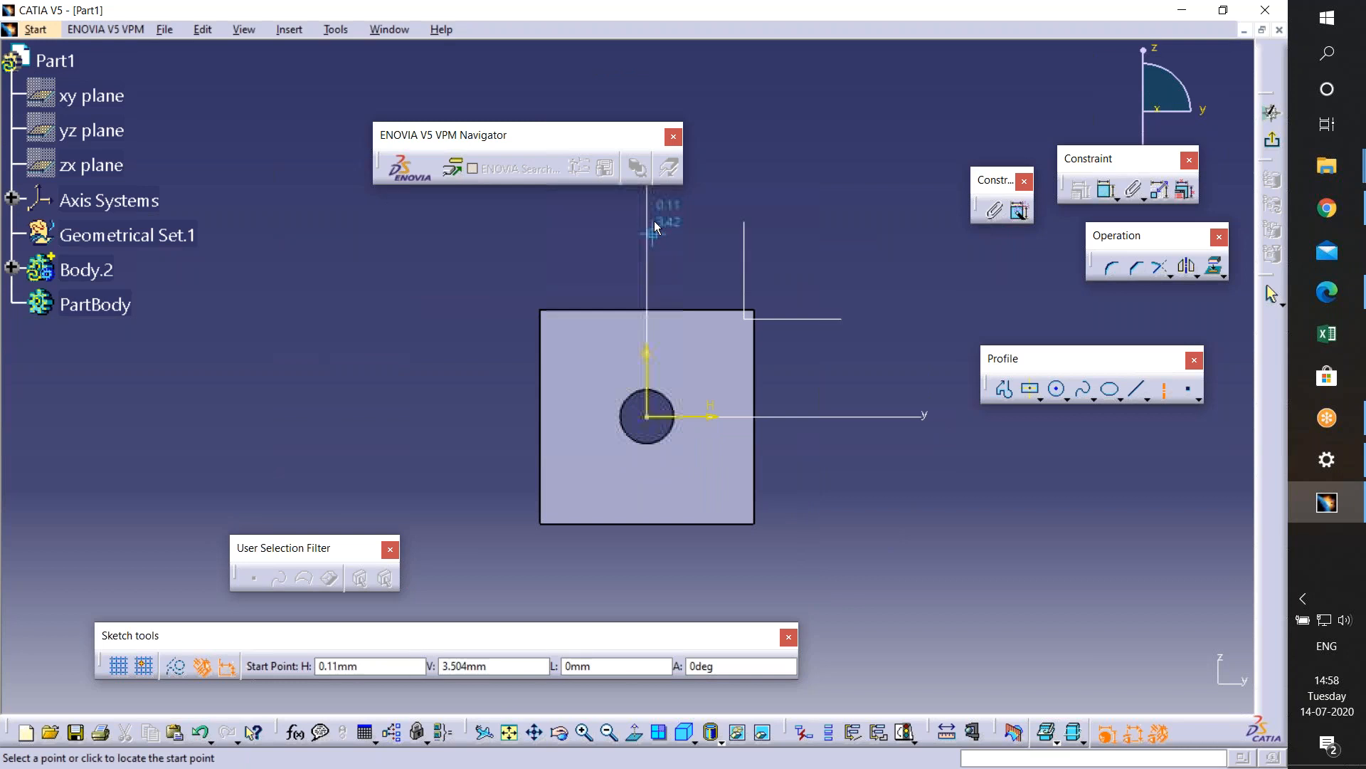
left_click(645, 212)
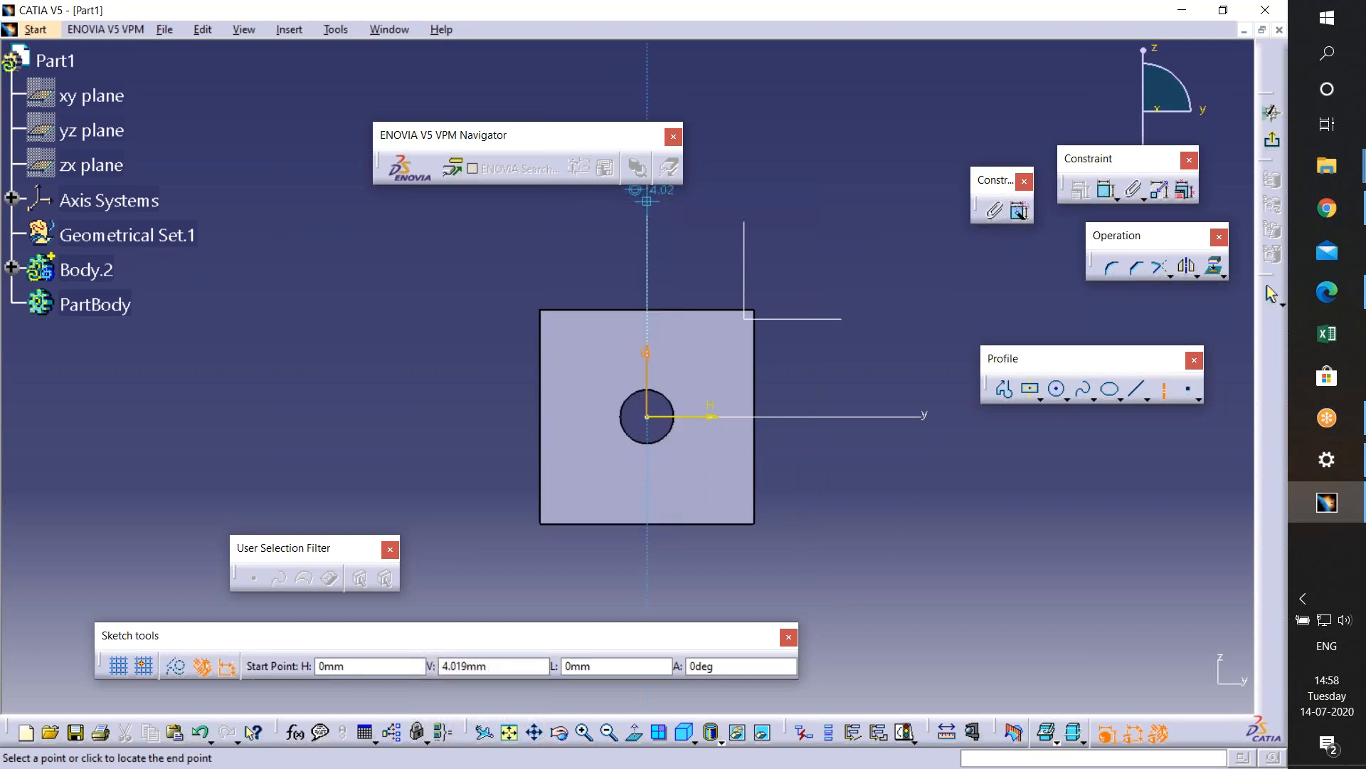
left_click(648, 614)
left_click(1165, 388)
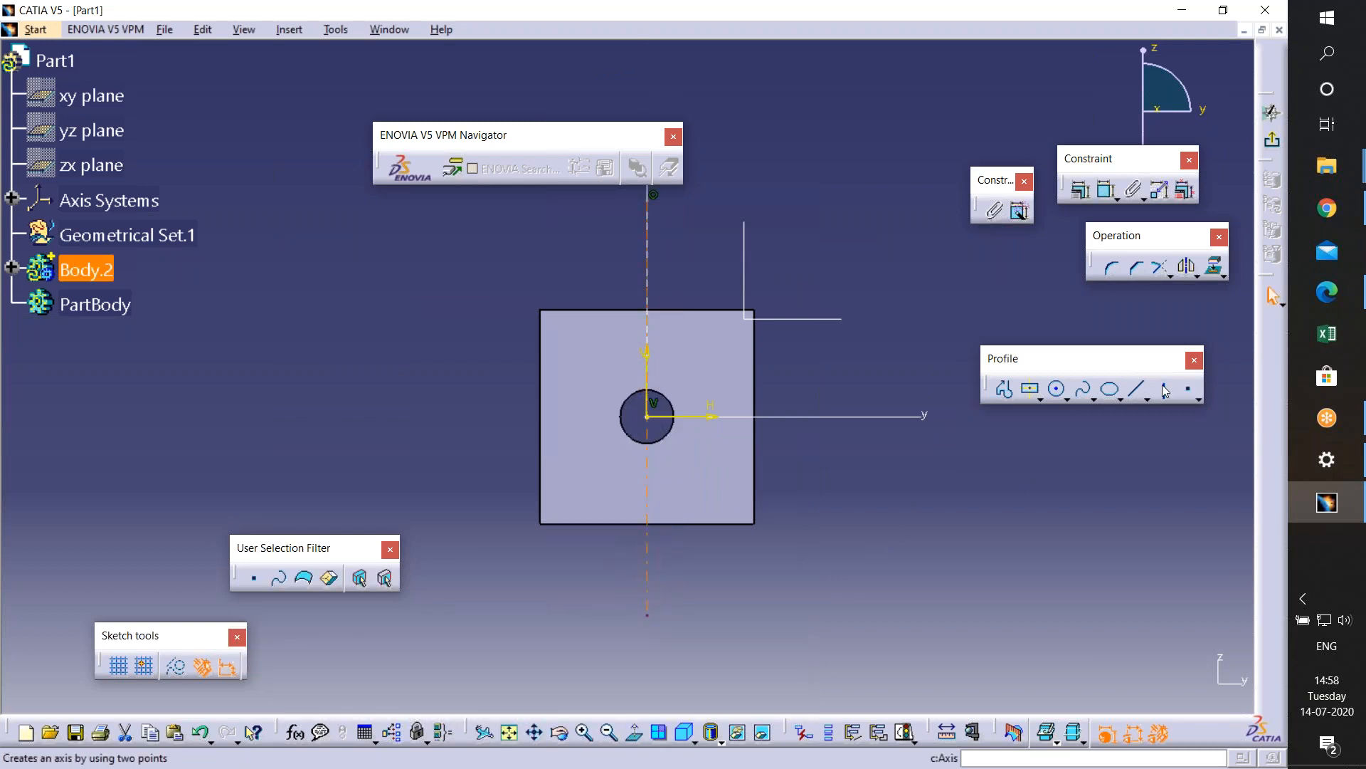
left_click(396, 418)
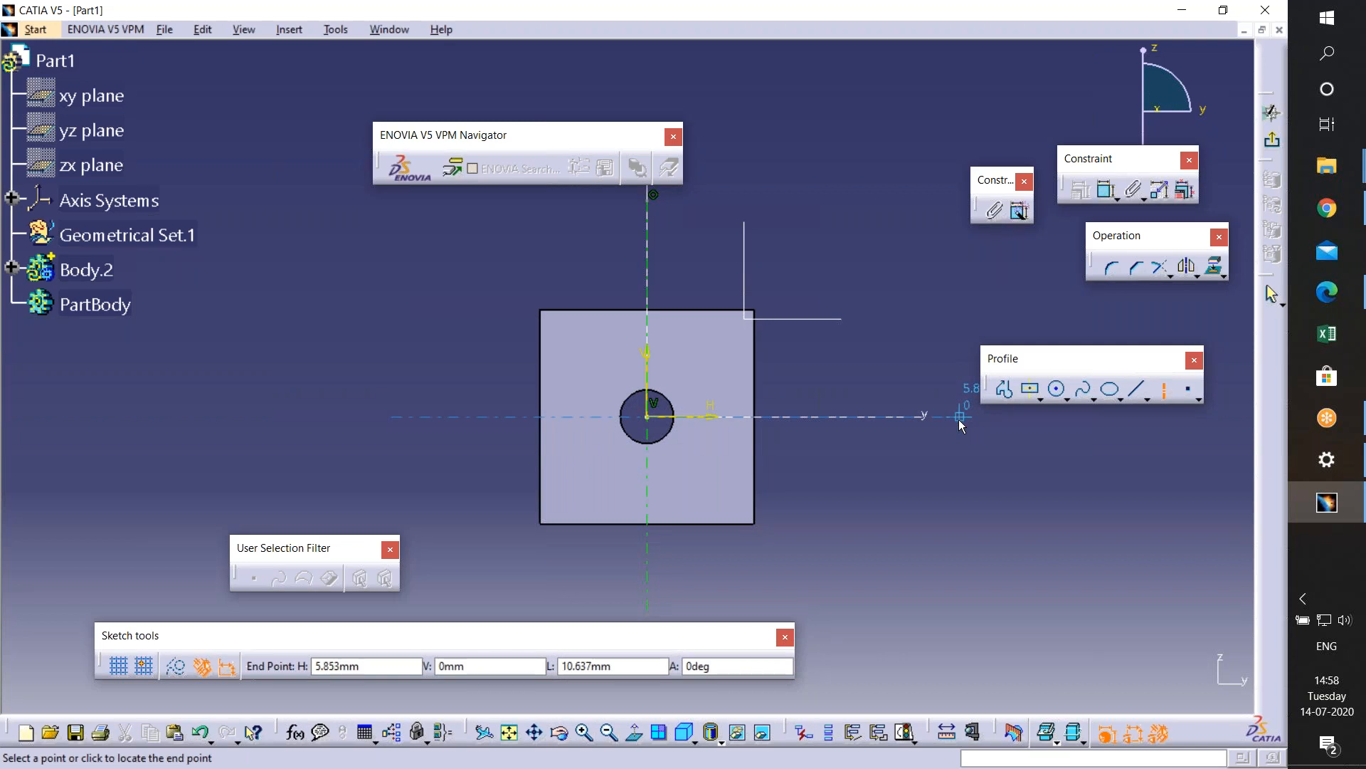
left_click(959, 421)
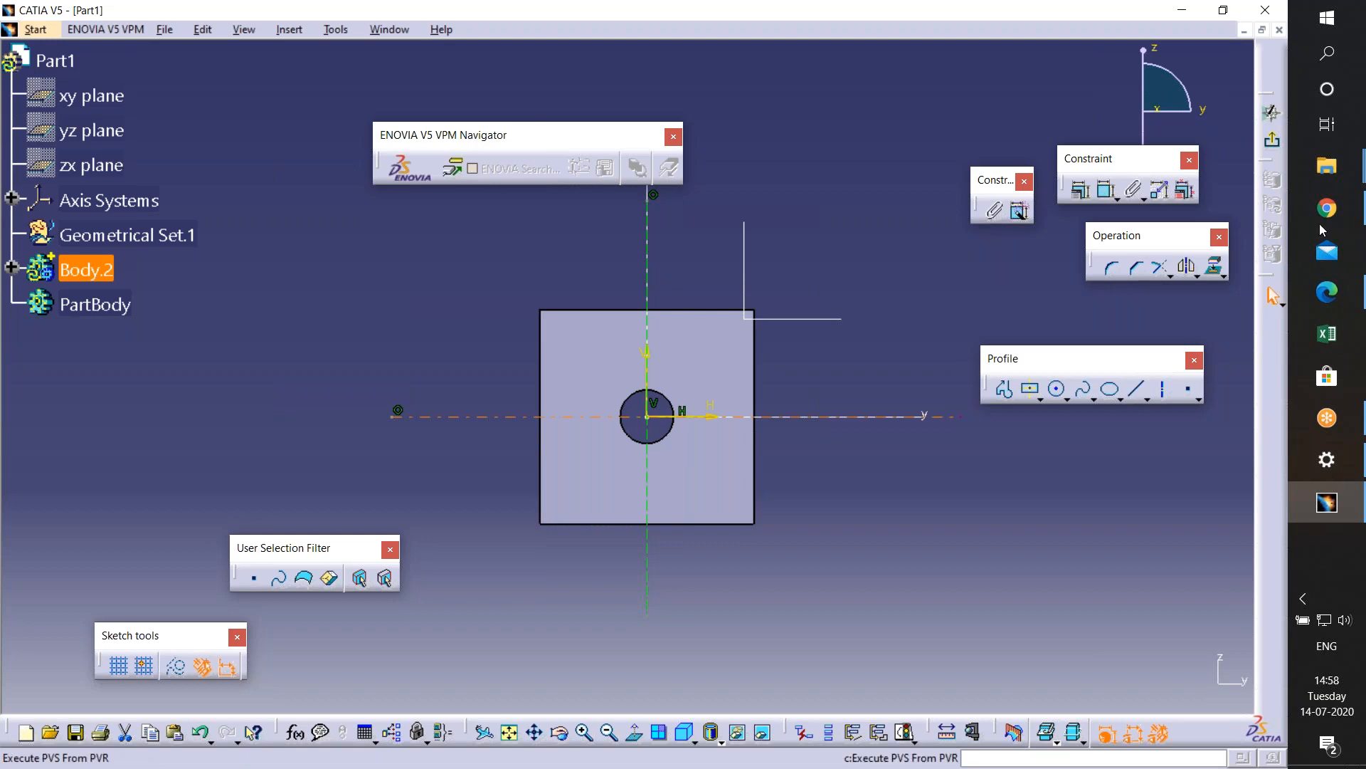
- Check the corner hole spacing on the end plate drawing in fixture assembly.pdf in the browser, and return to CATIA
left_click(1327, 291)
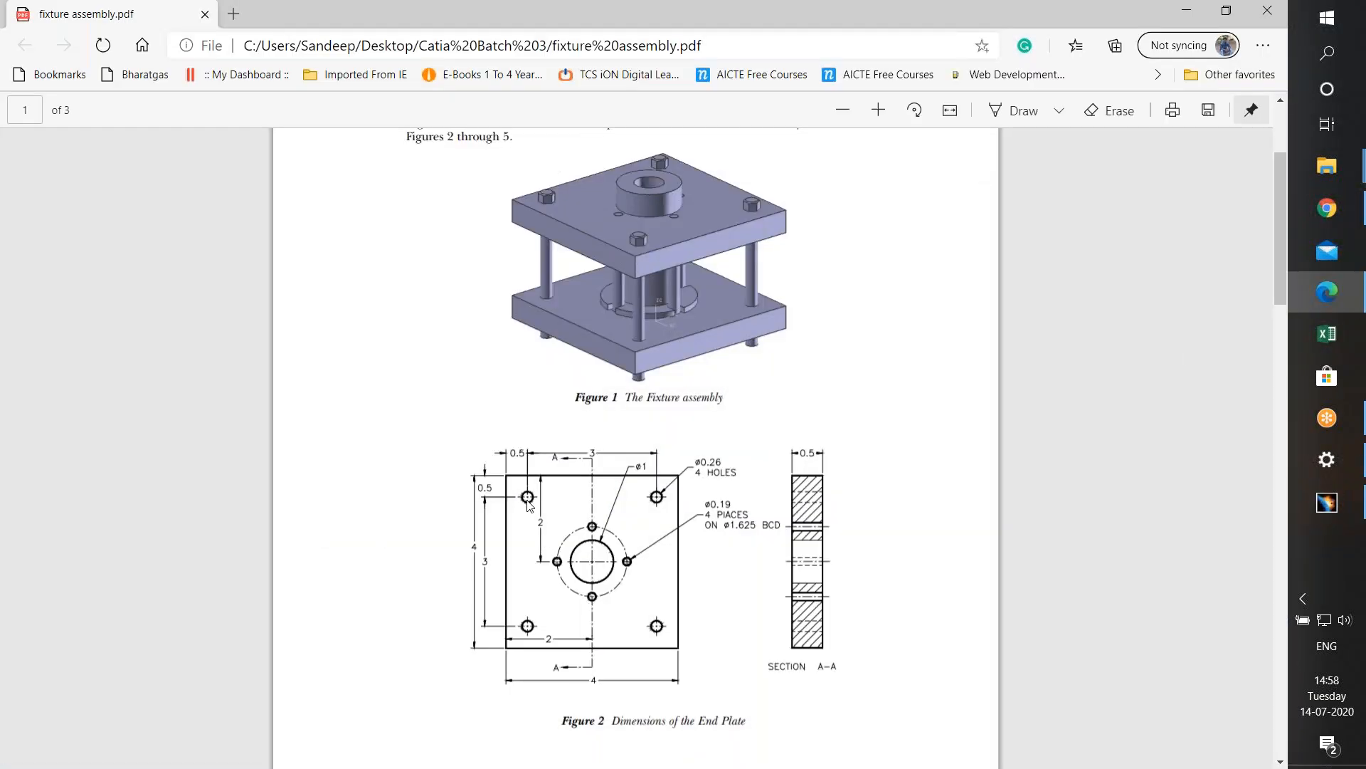
left_click(1186, 10)
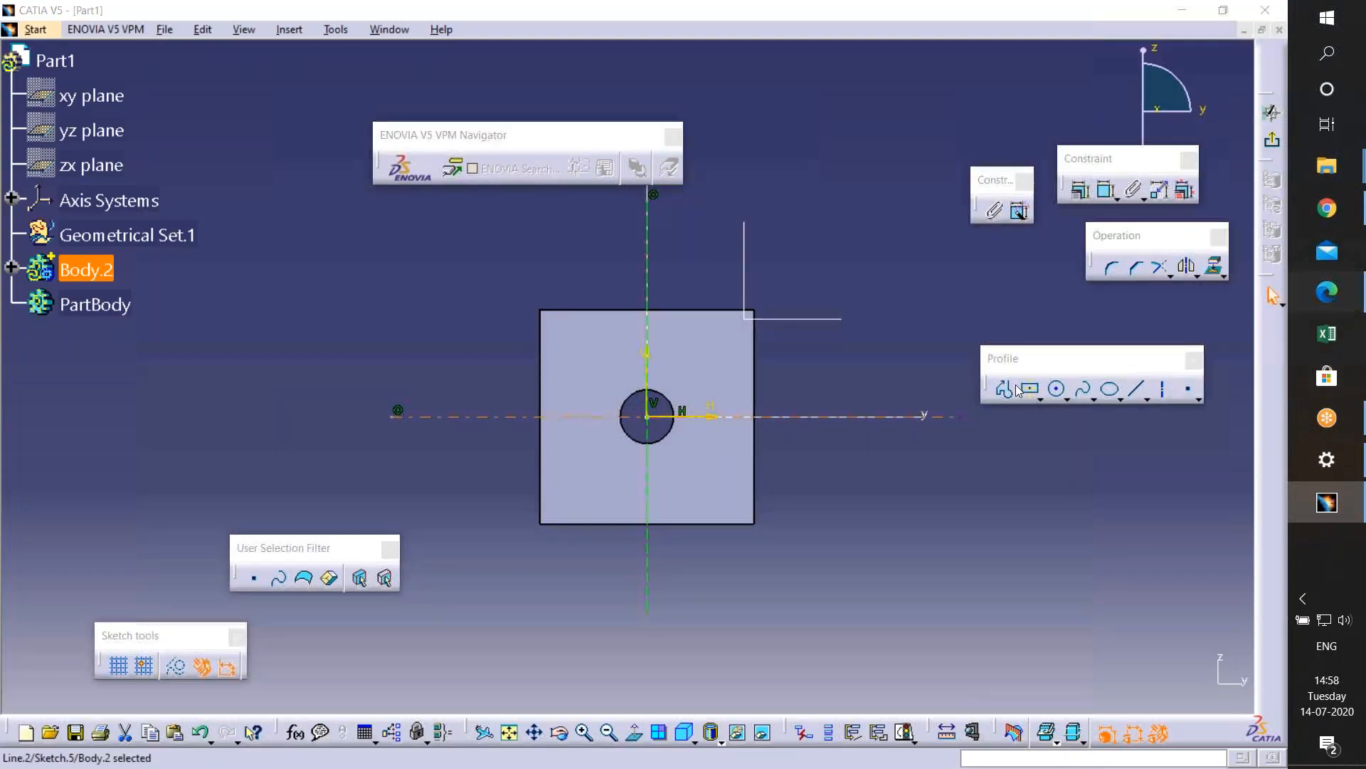
left_click(1327, 291)
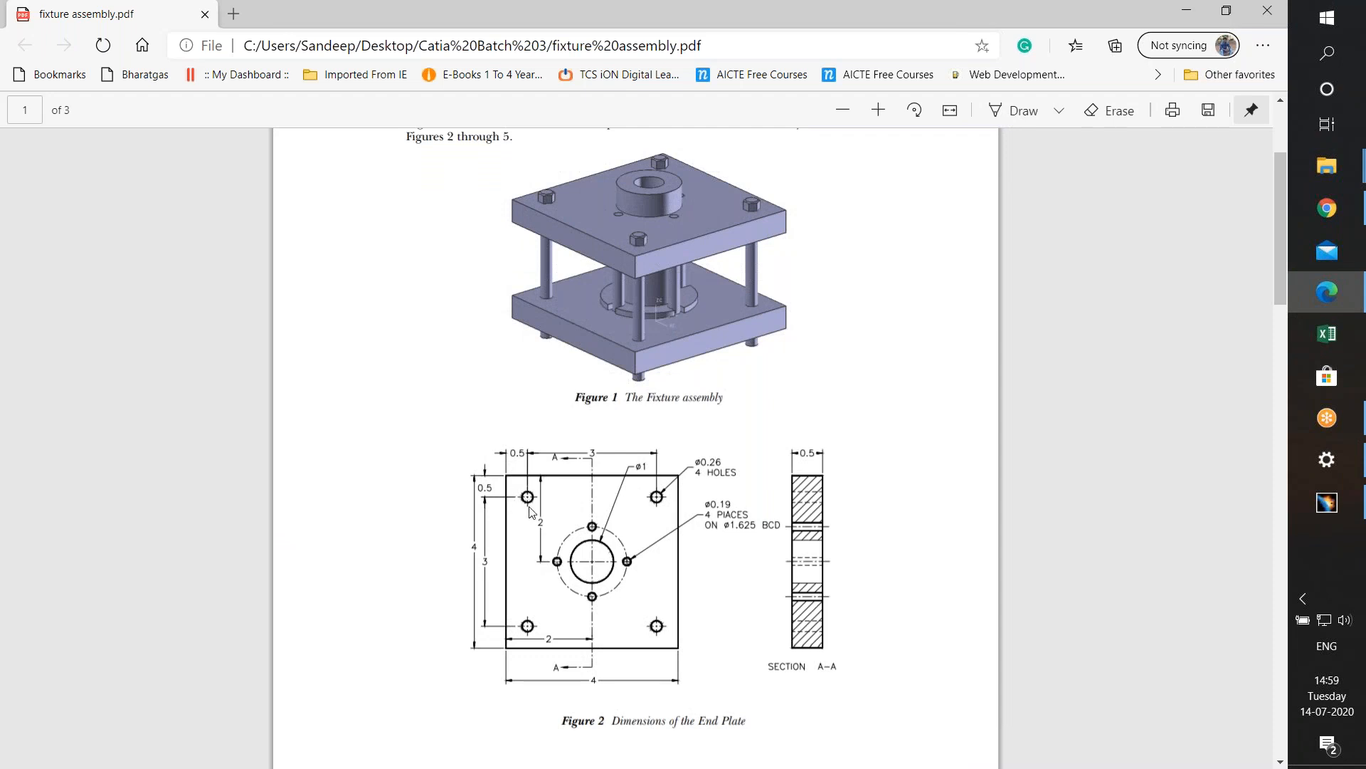
left_click(1186, 10)
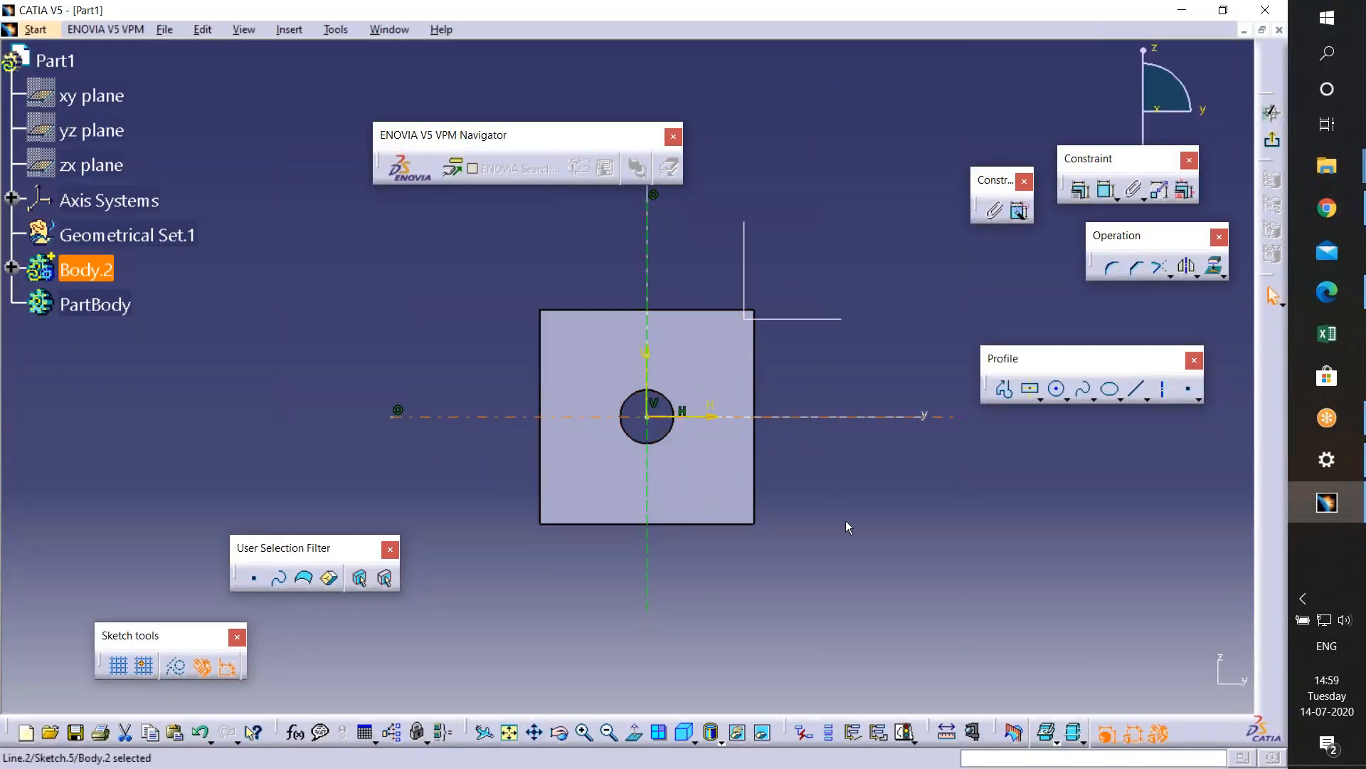
left_click(1052, 324)
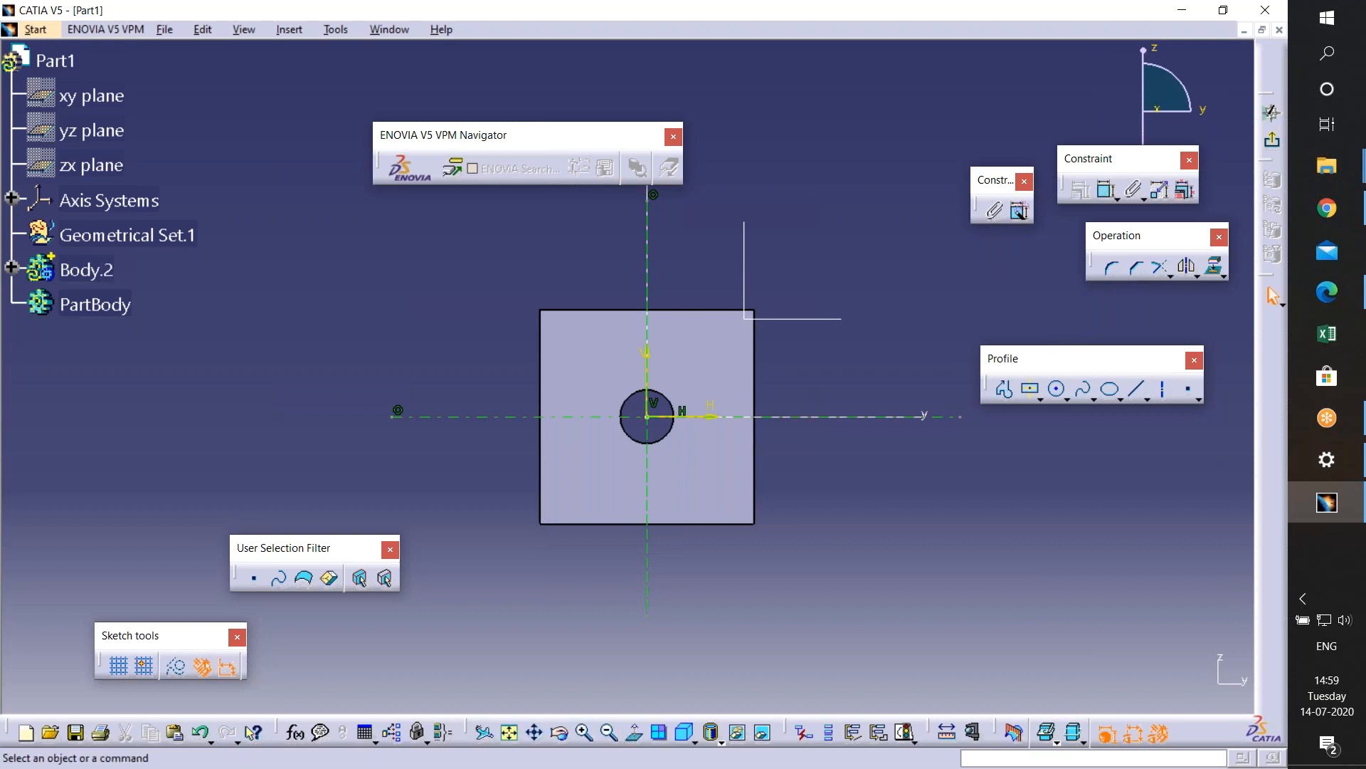
- Offset the vertical axis by 1.5 mm to both sides with the Both Side Offset option
left_click(1196, 275)
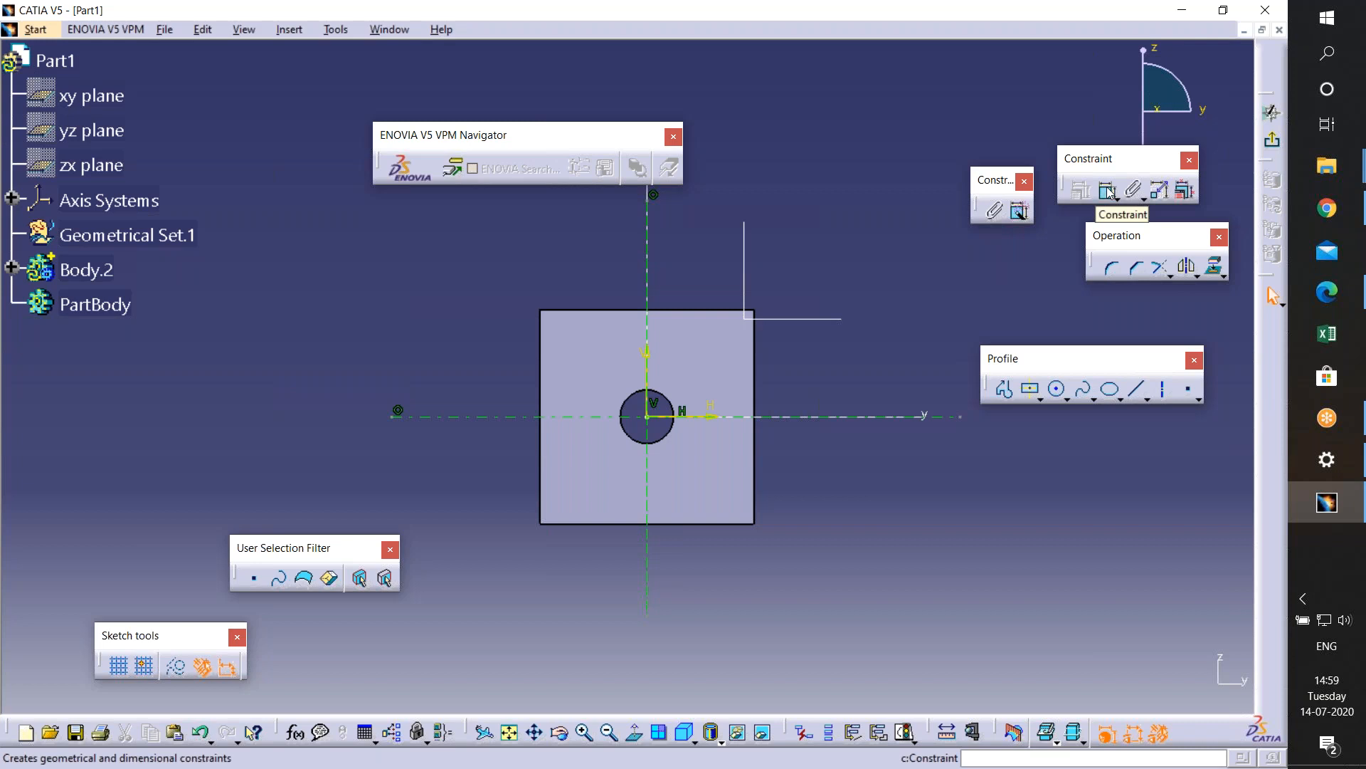
left_click(1112, 265)
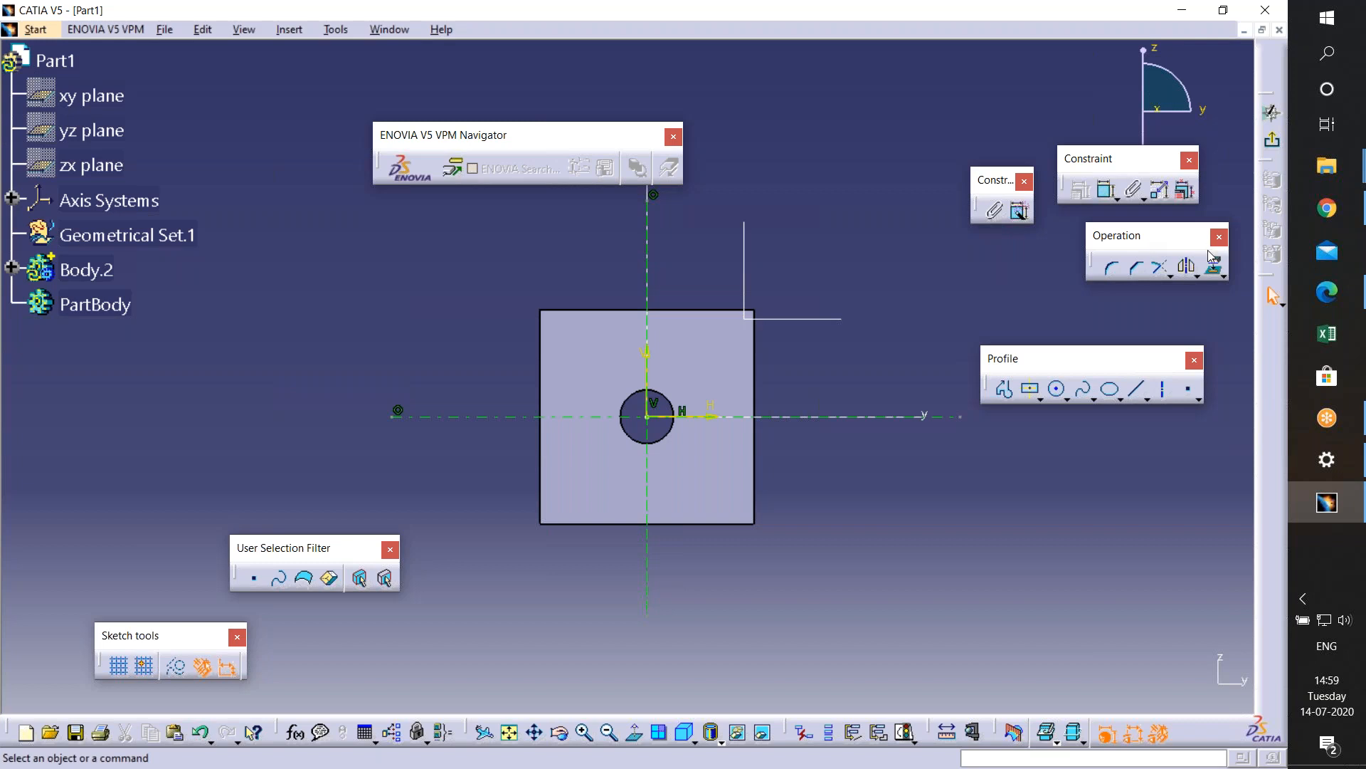
left_click(1198, 276)
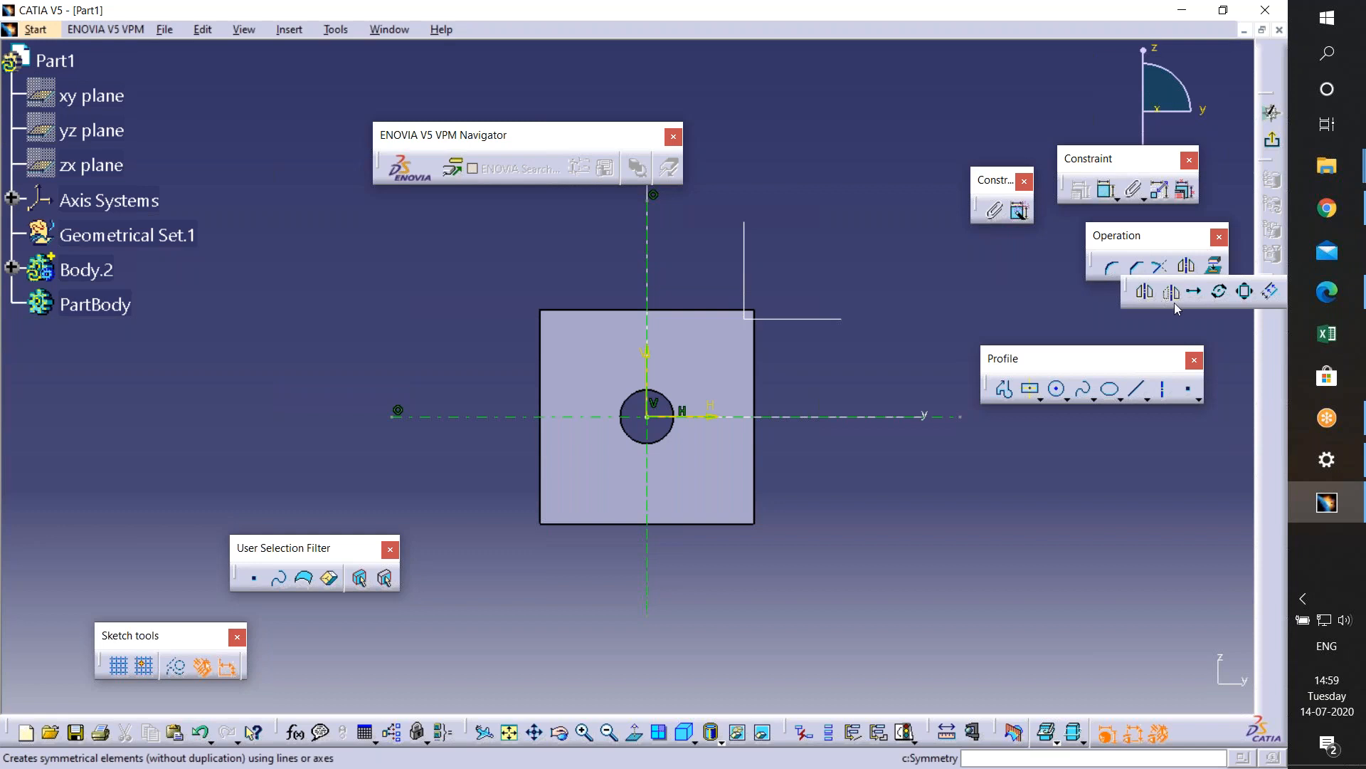
left_click(1272, 295)
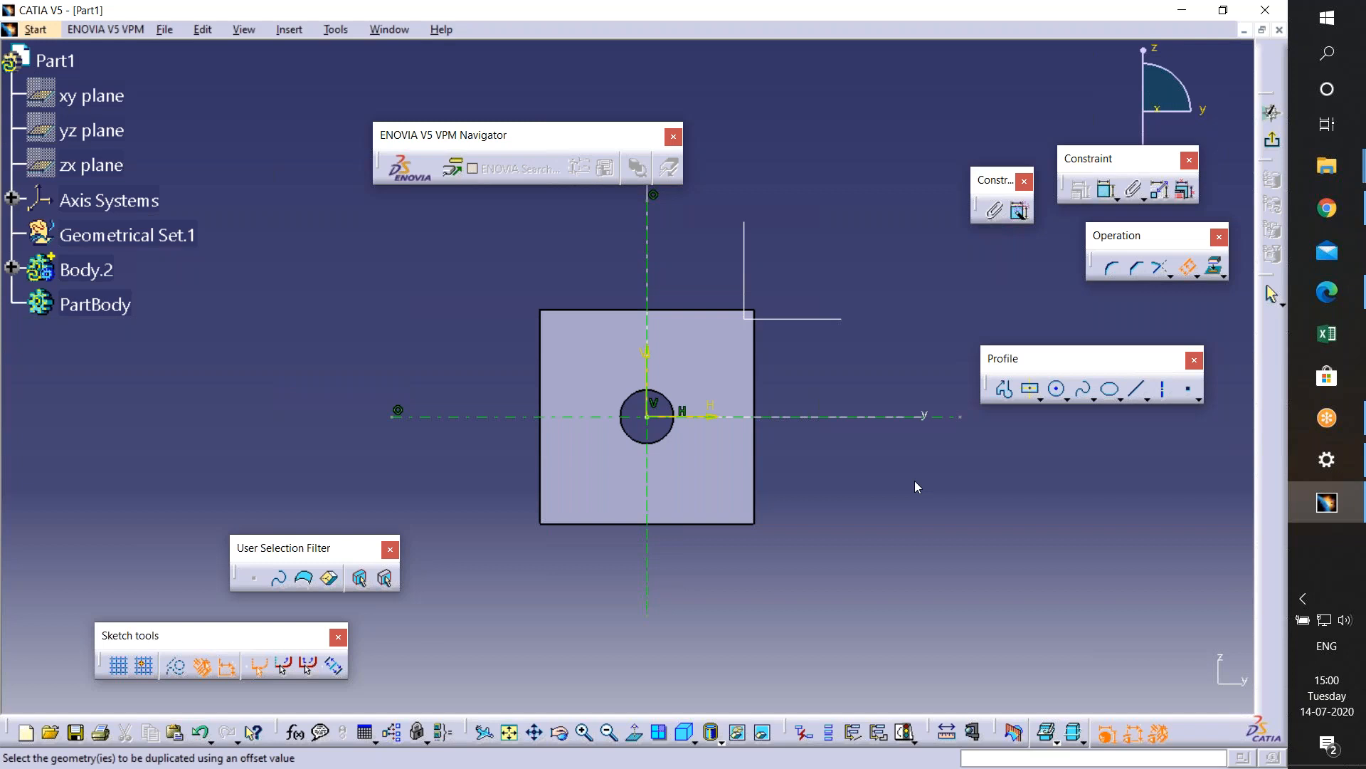
left_click(335, 672)
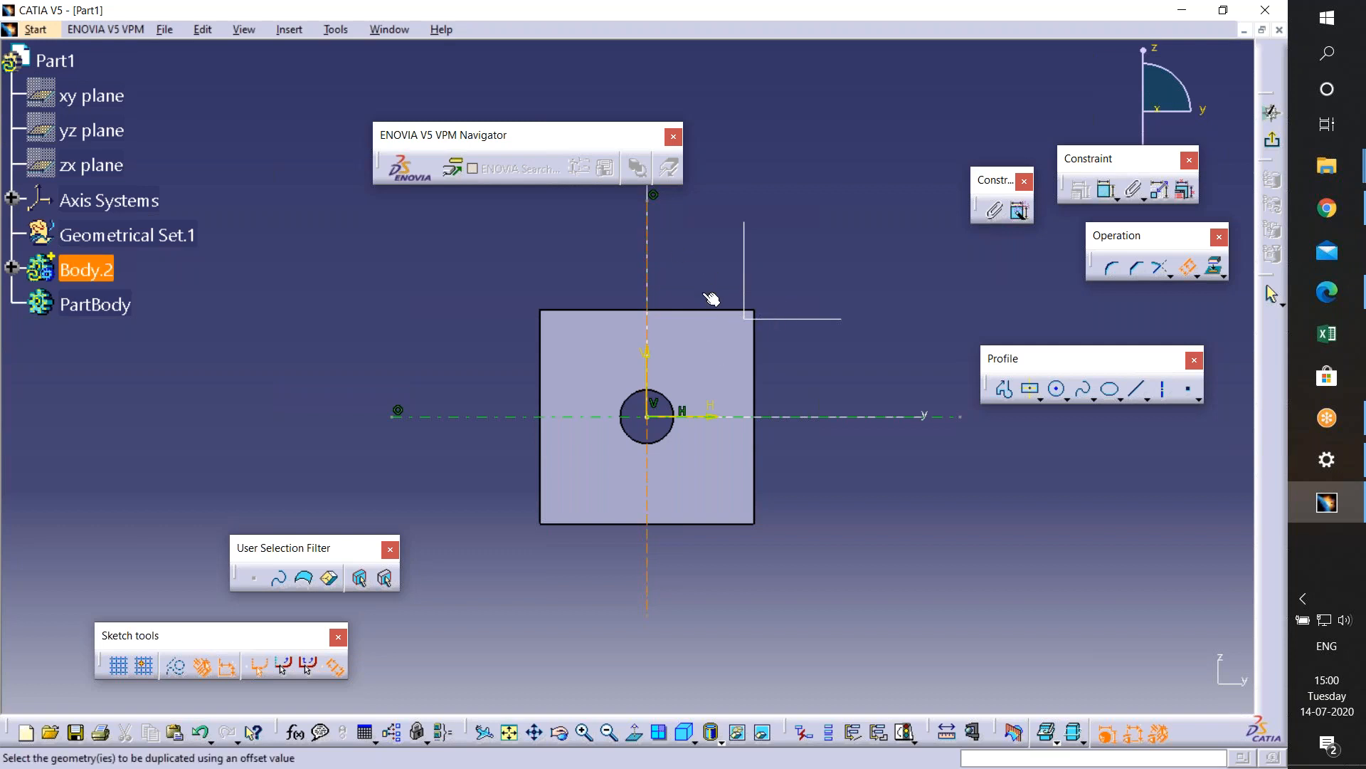
left_click(645, 342)
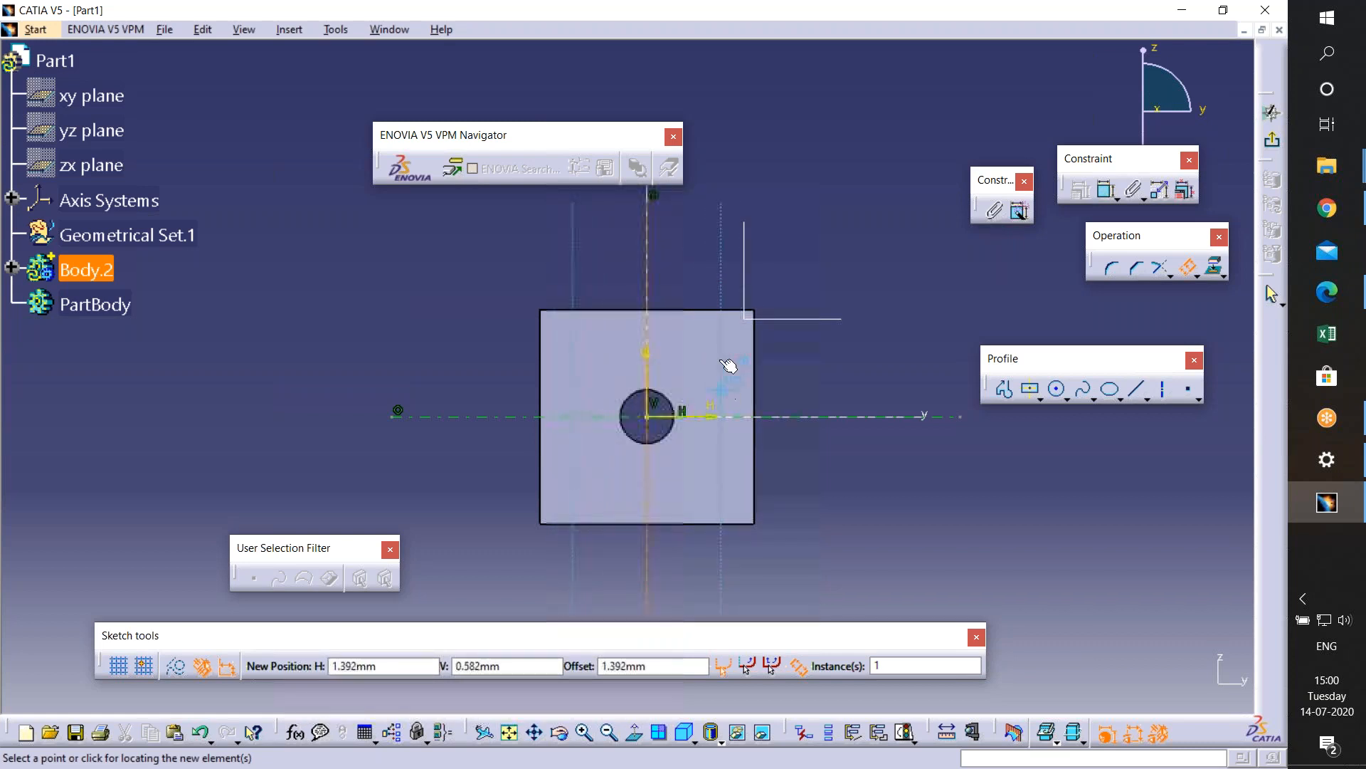
key("Tab")
key("Tab")
key("Tab")
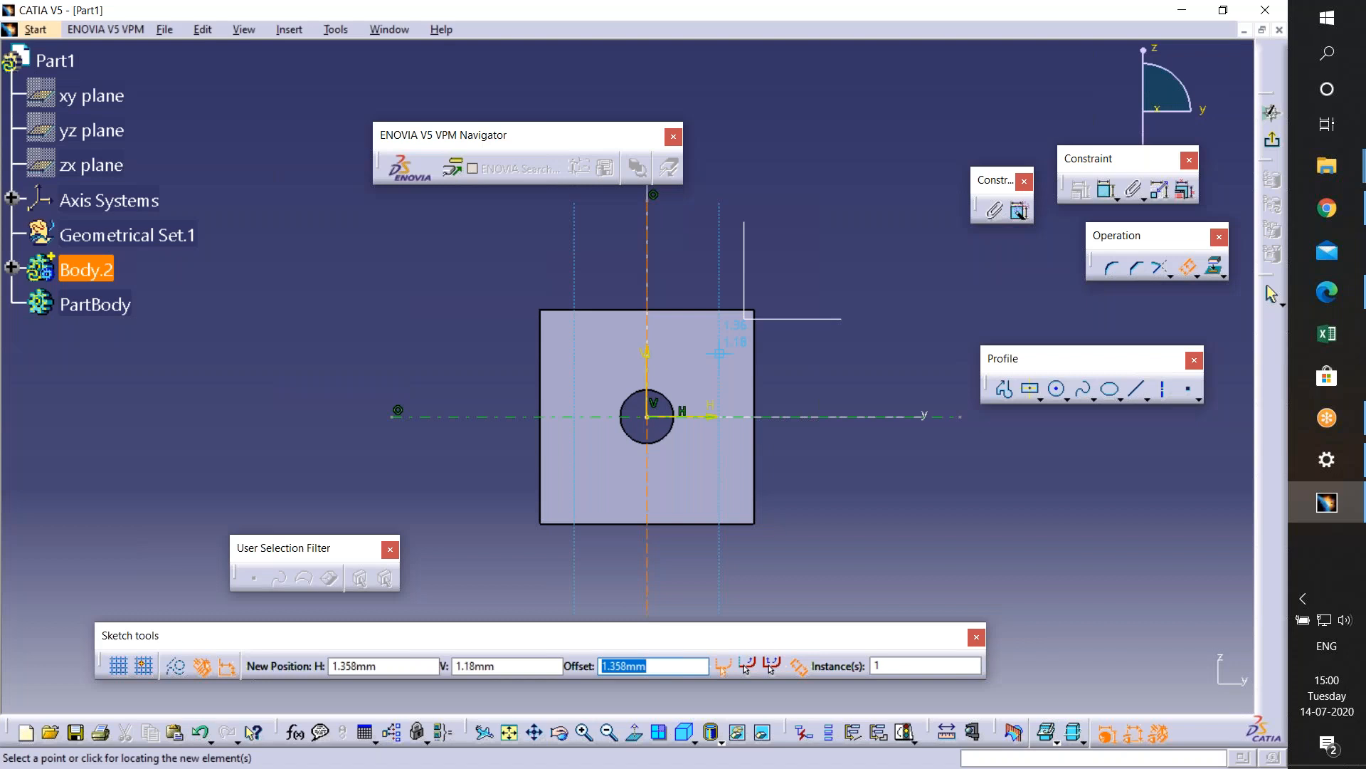
type("1.5")
left_click(760, 420)
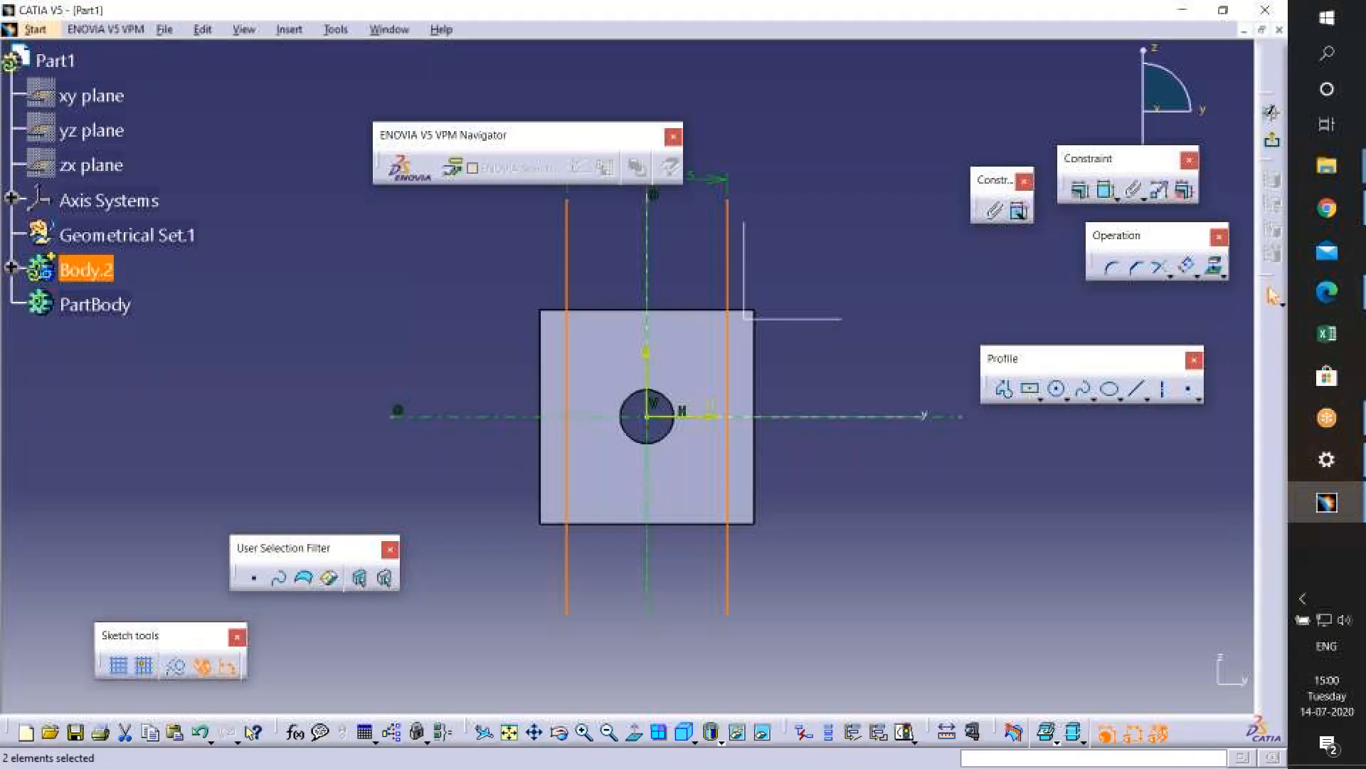
key("Escape")
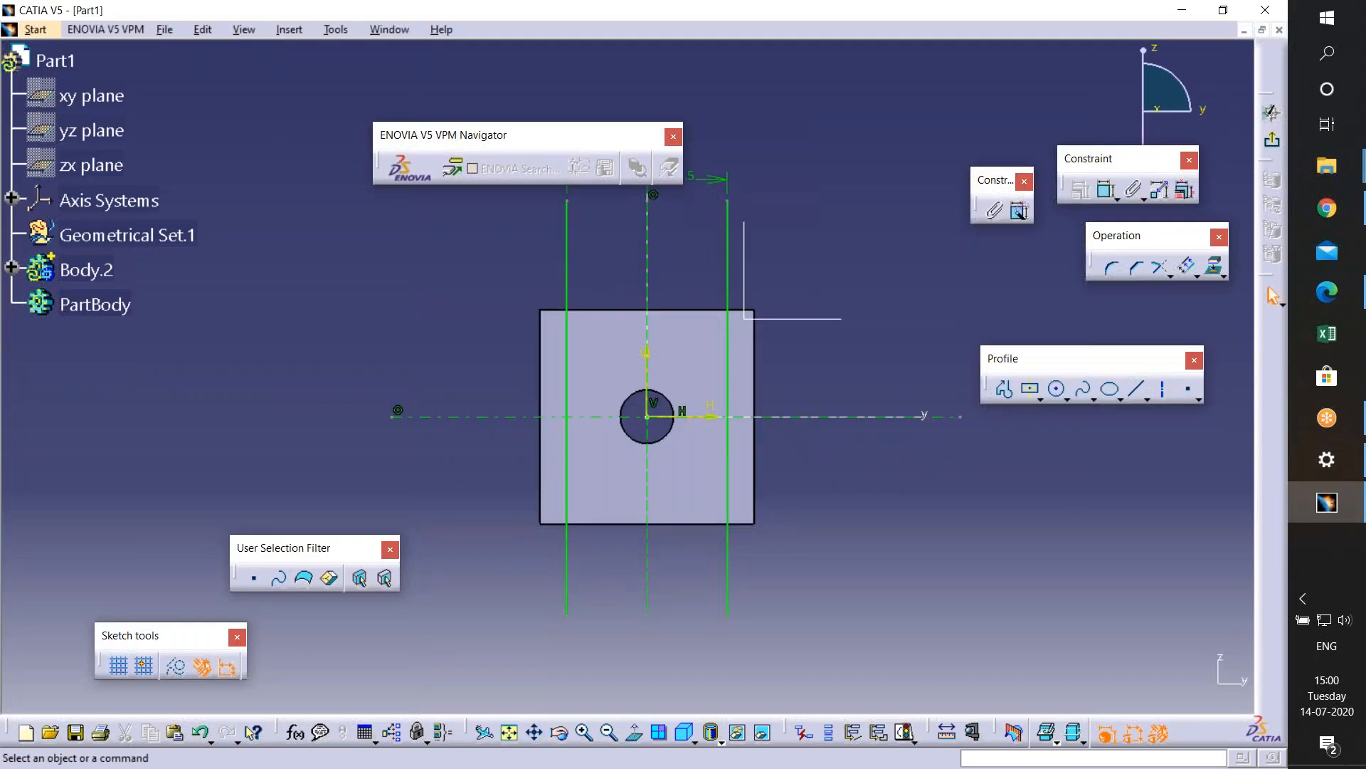
- Convert the two vertical offset lines into construction elements
left_click(736, 234)
left_click(567, 228, "ctrl")
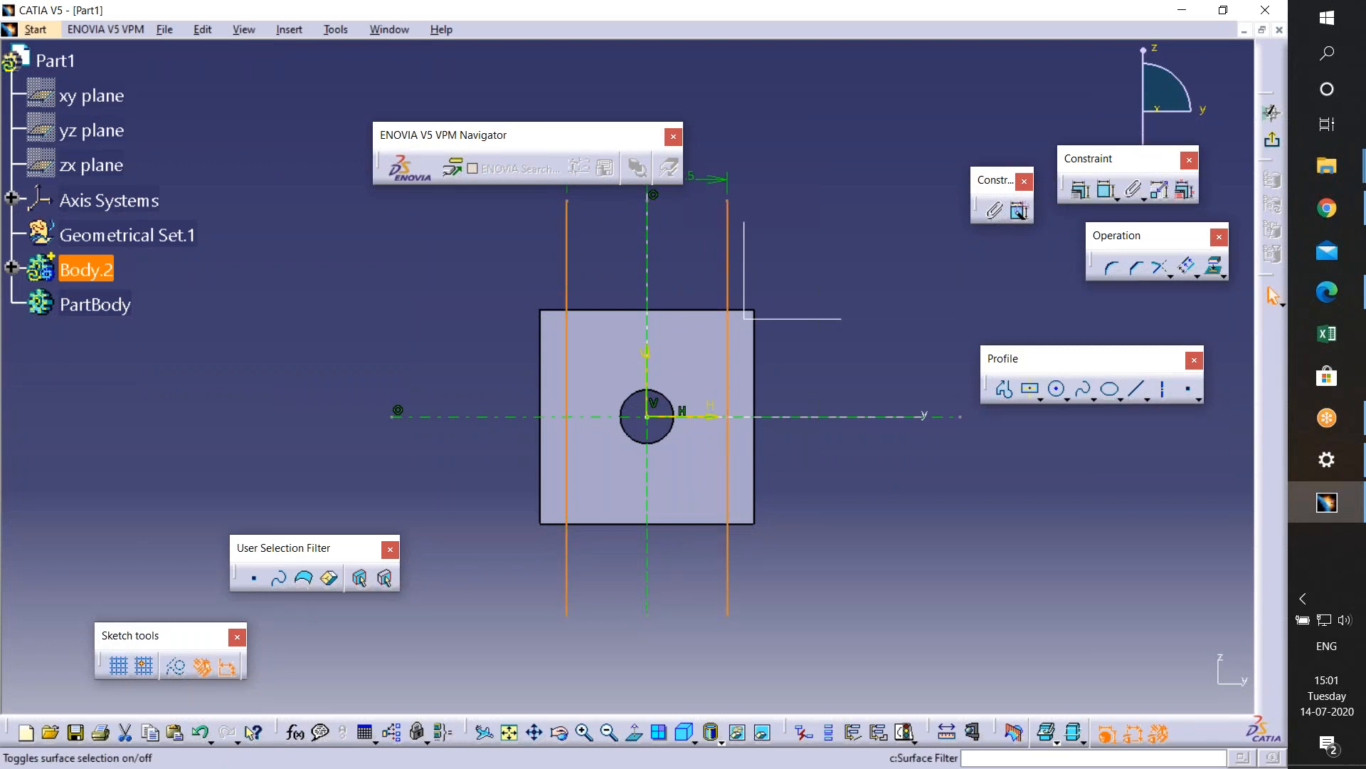
left_click(177, 669)
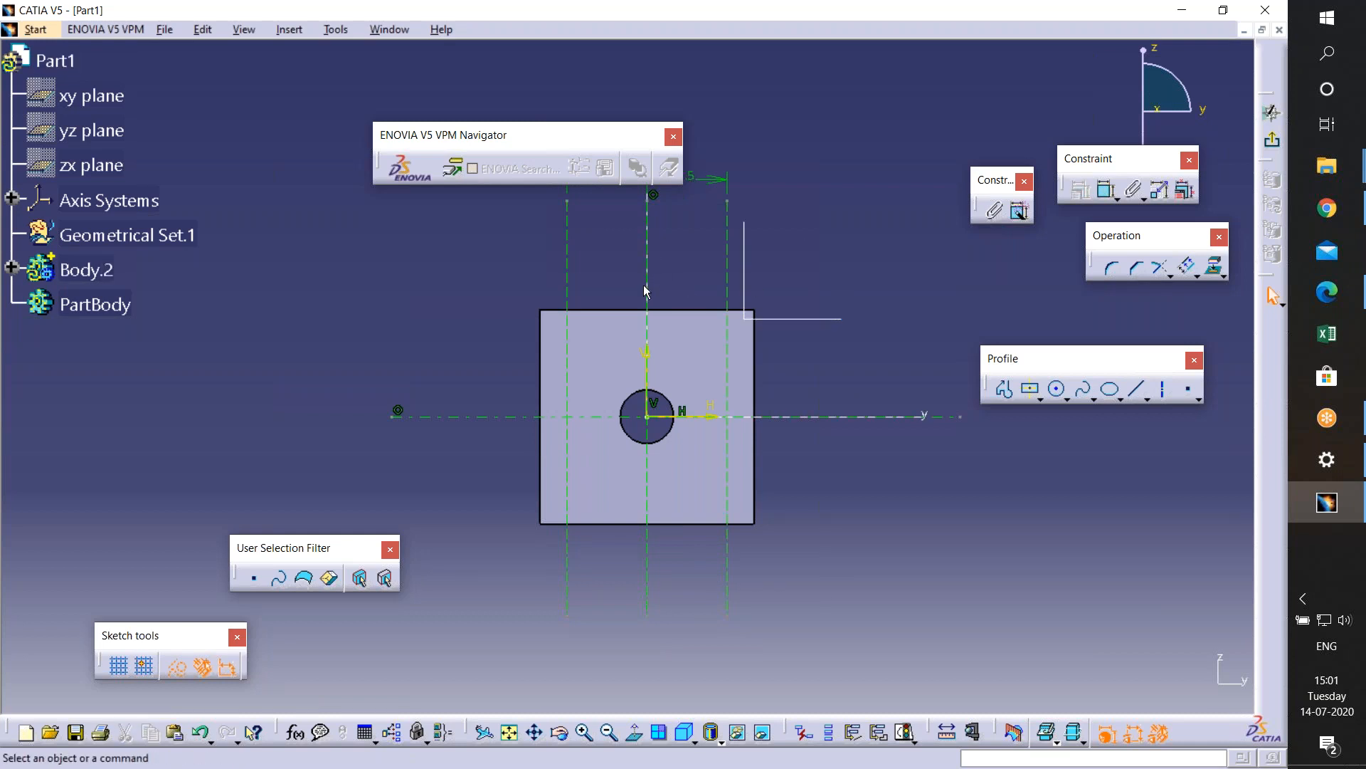
- Offset the horizontal axis by 1.5 mm to both sides as construction lines, using Both Side Offset
left_click(1187, 267)
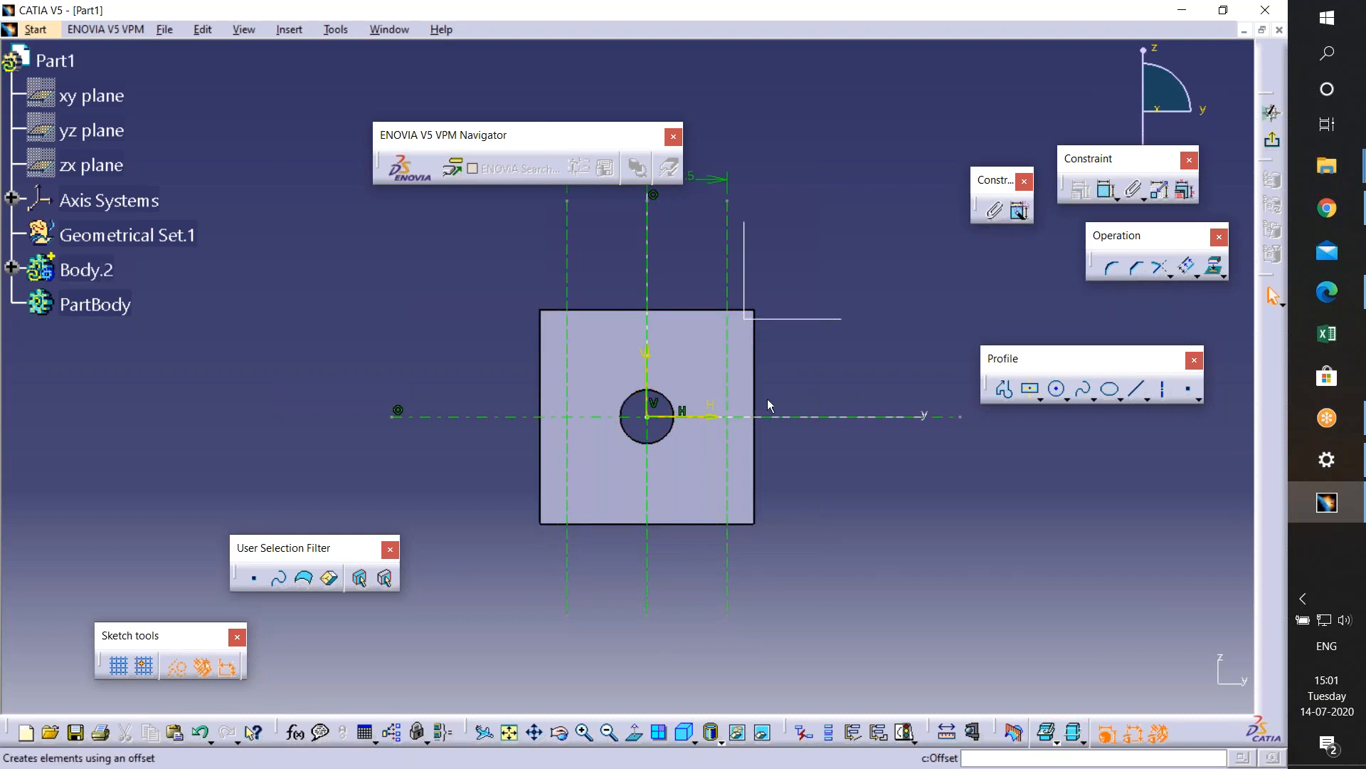
key("Escape")
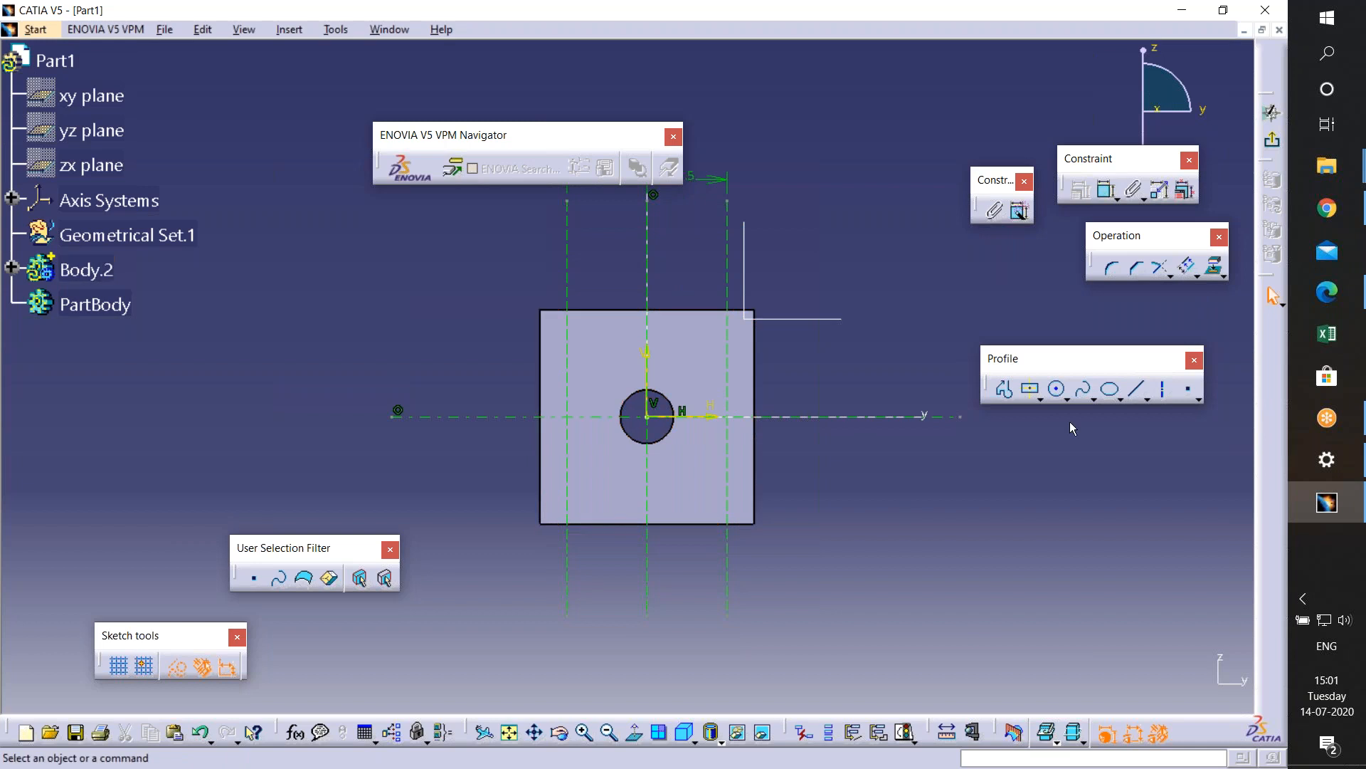
left_click(1187, 267)
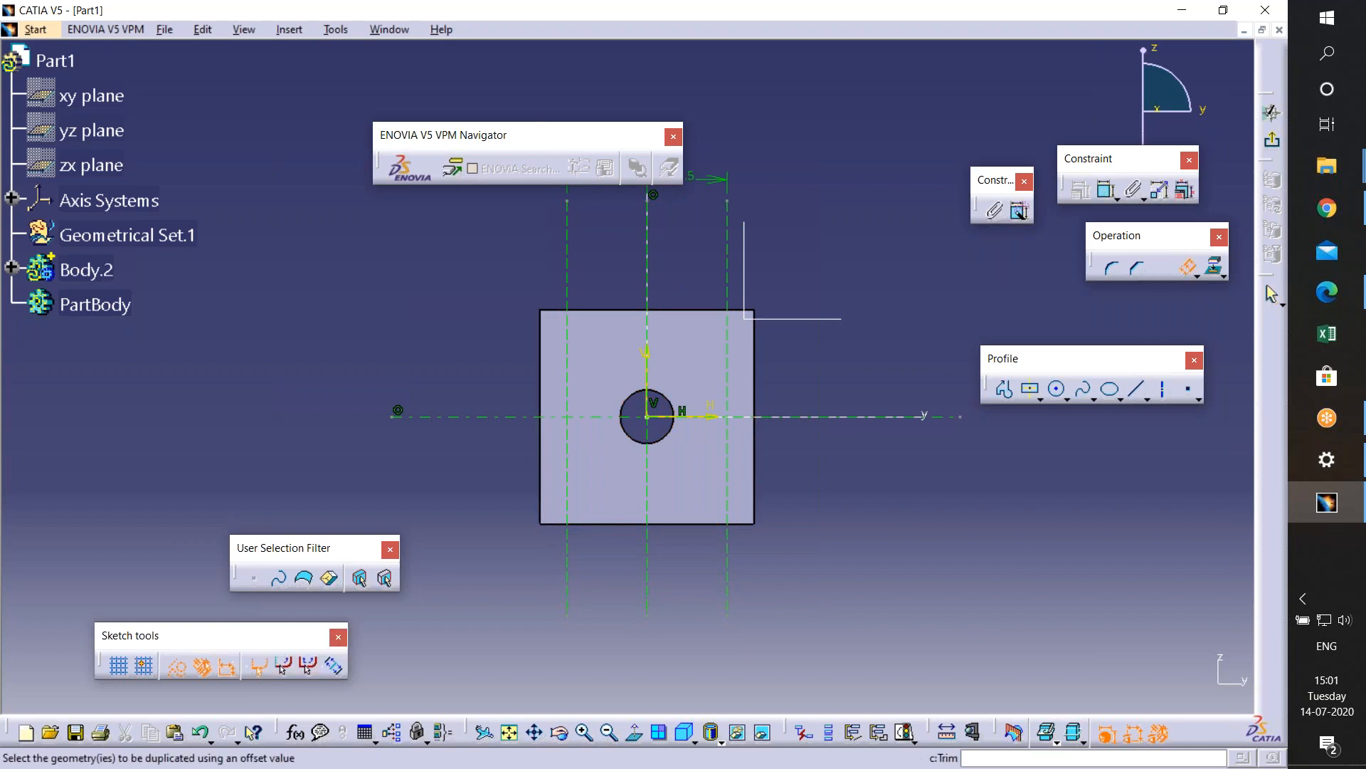
left_click(863, 420)
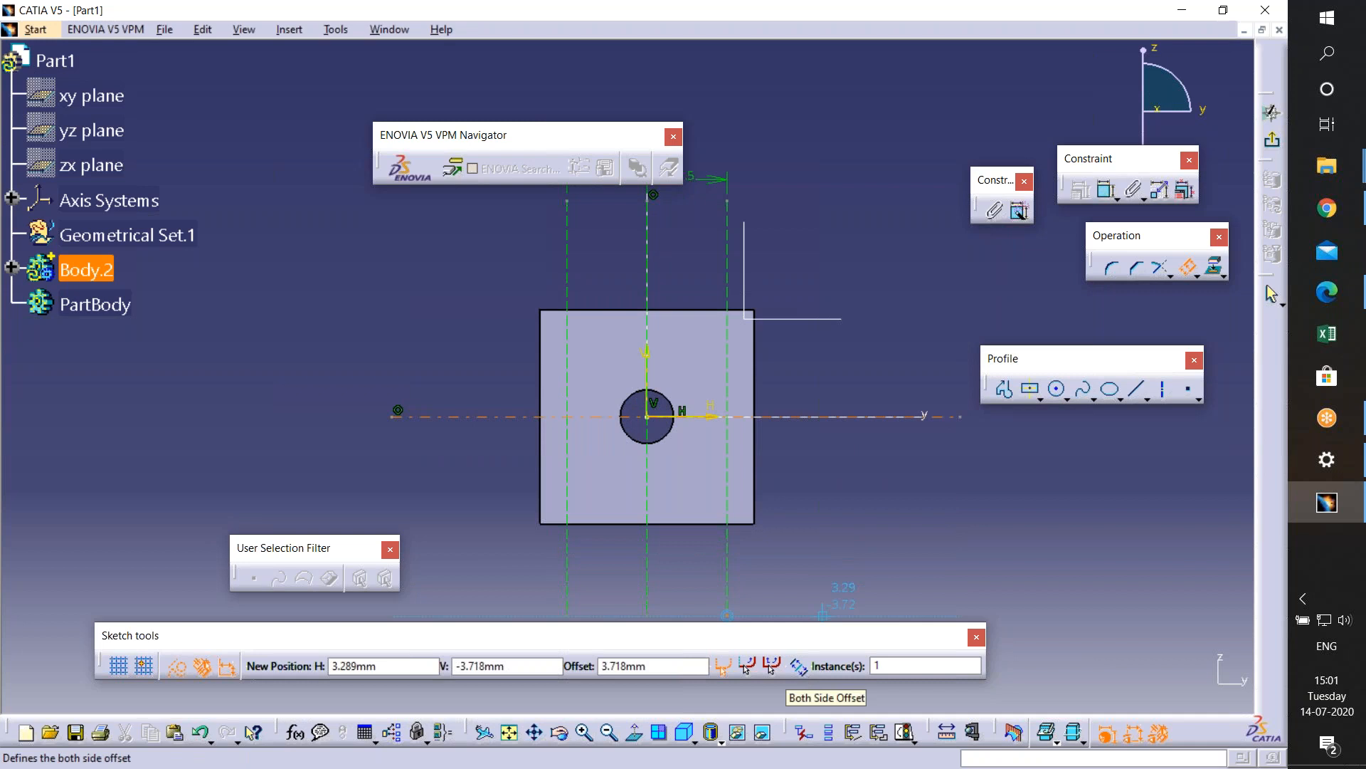
left_click(798, 666)
key("Tab")
key("Tab")
type("1")
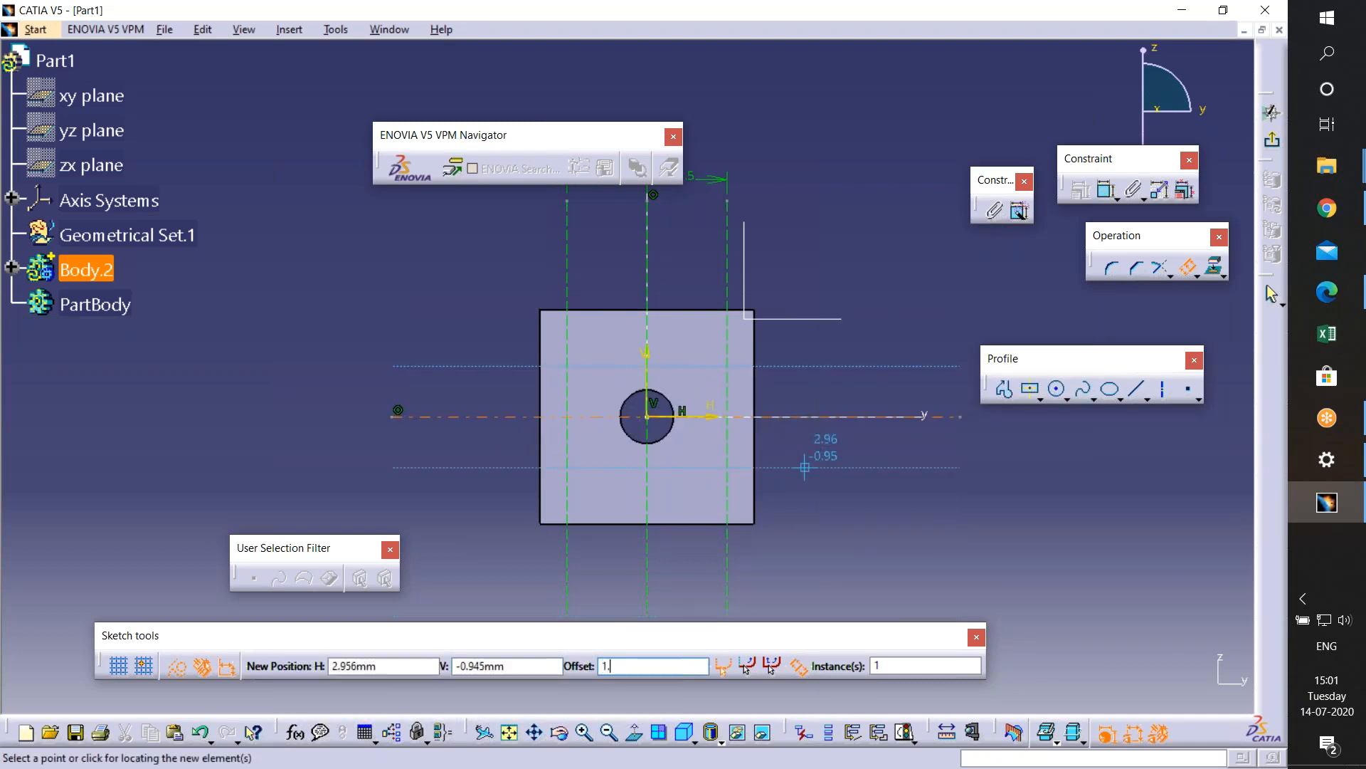
type(".5")
key("Return")
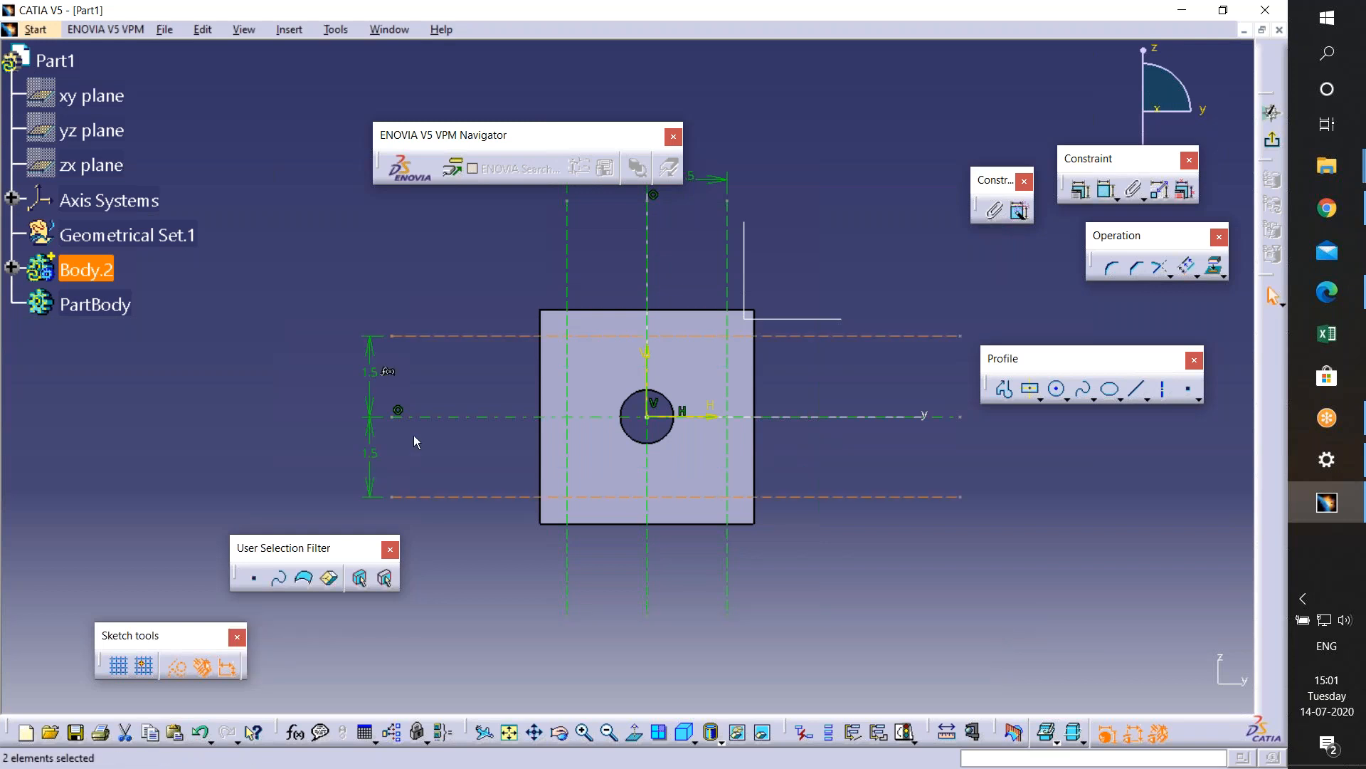
- Look up the corner holes' diameter on the end plate drawing in fixture assembly.pdf in the browser
middle_click_drag(747, 552, 481, 265)
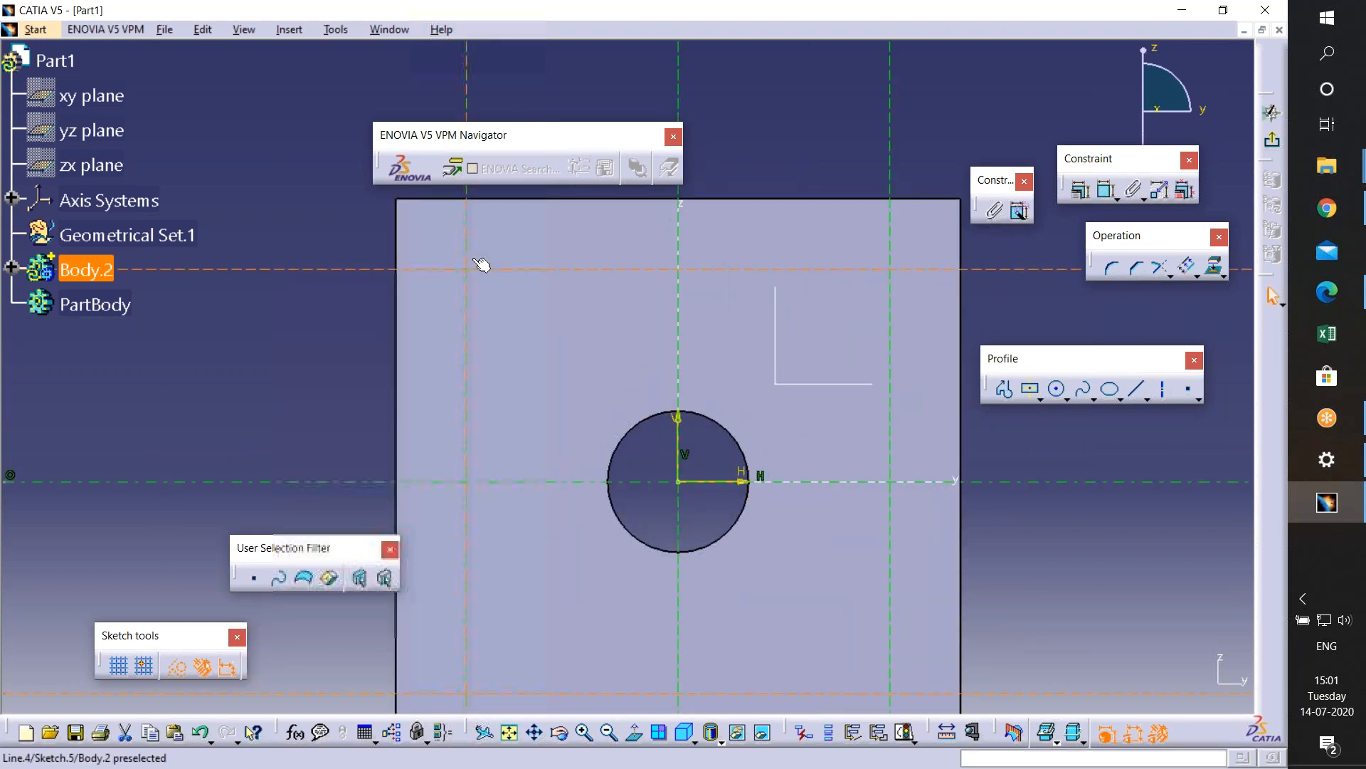
left_click(1326, 292)
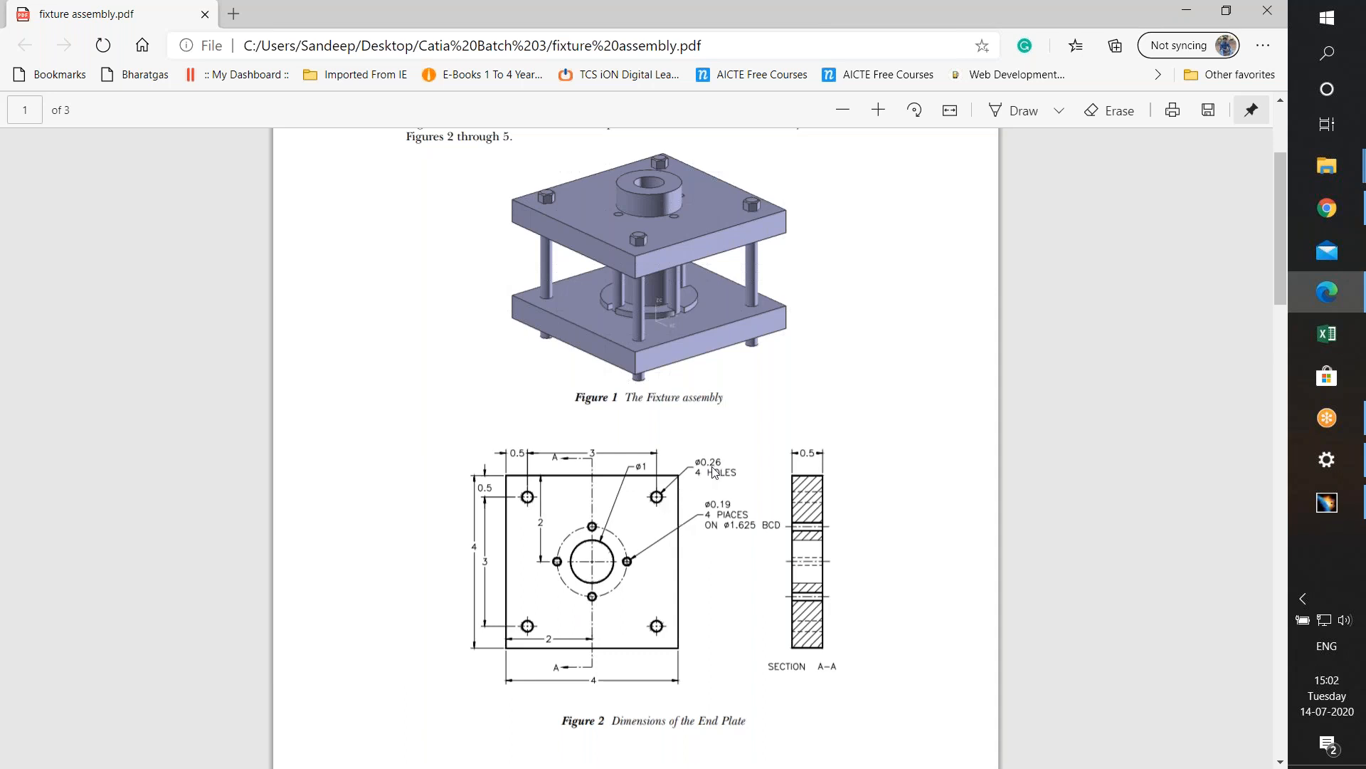
left_click(1185, 10)
- Draw a circle of about 0.18 mm radius centred on the upper-left intersection of the offset construction lines
middle_click_drag(681, 468, 678, 569)
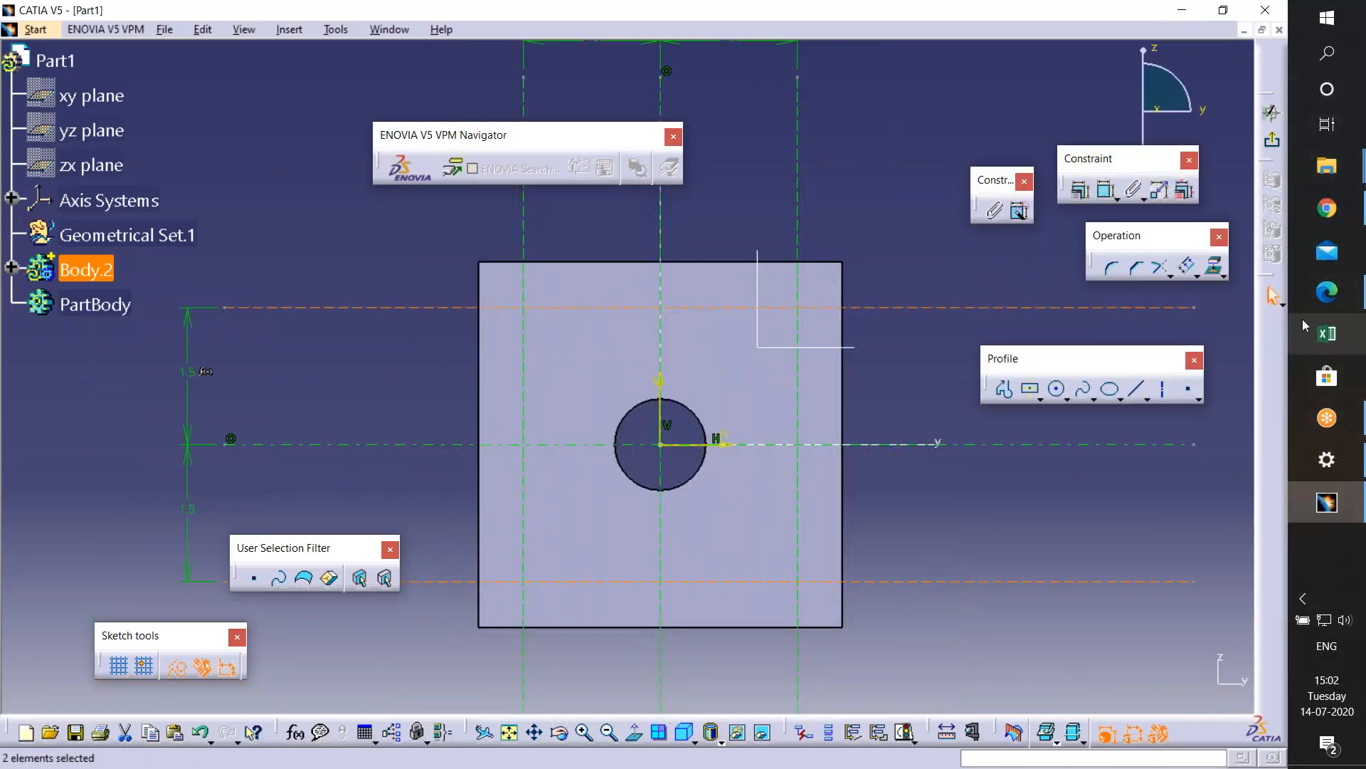
left_click(1059, 393)
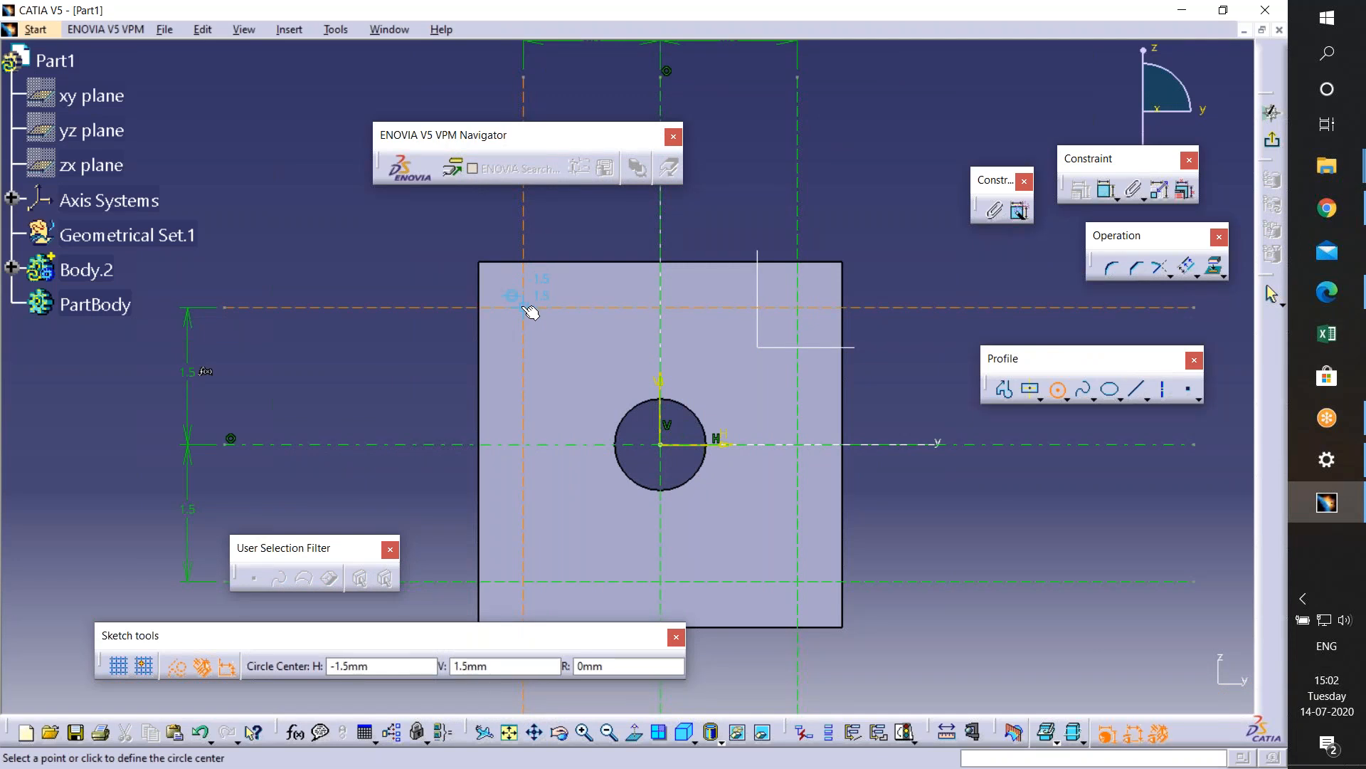
left_click(524, 308)
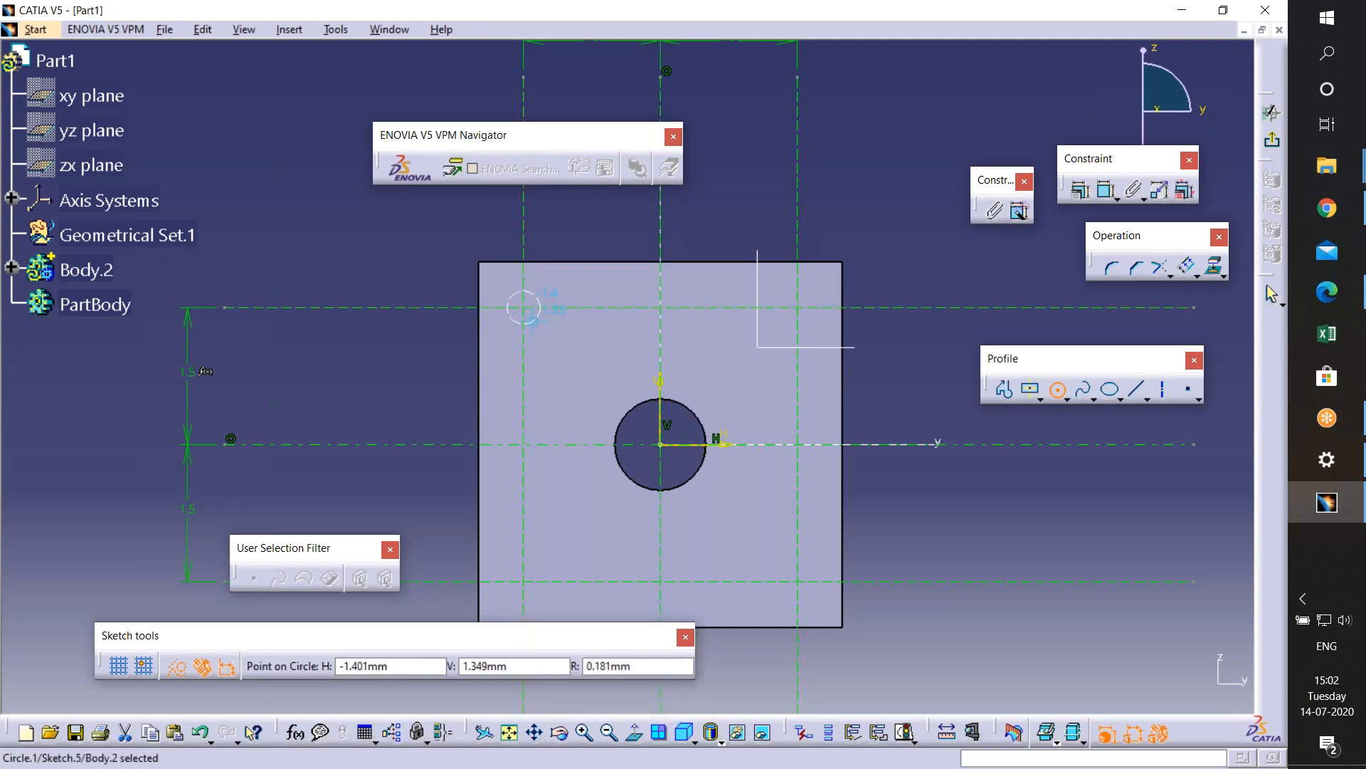
left_click(534, 316)
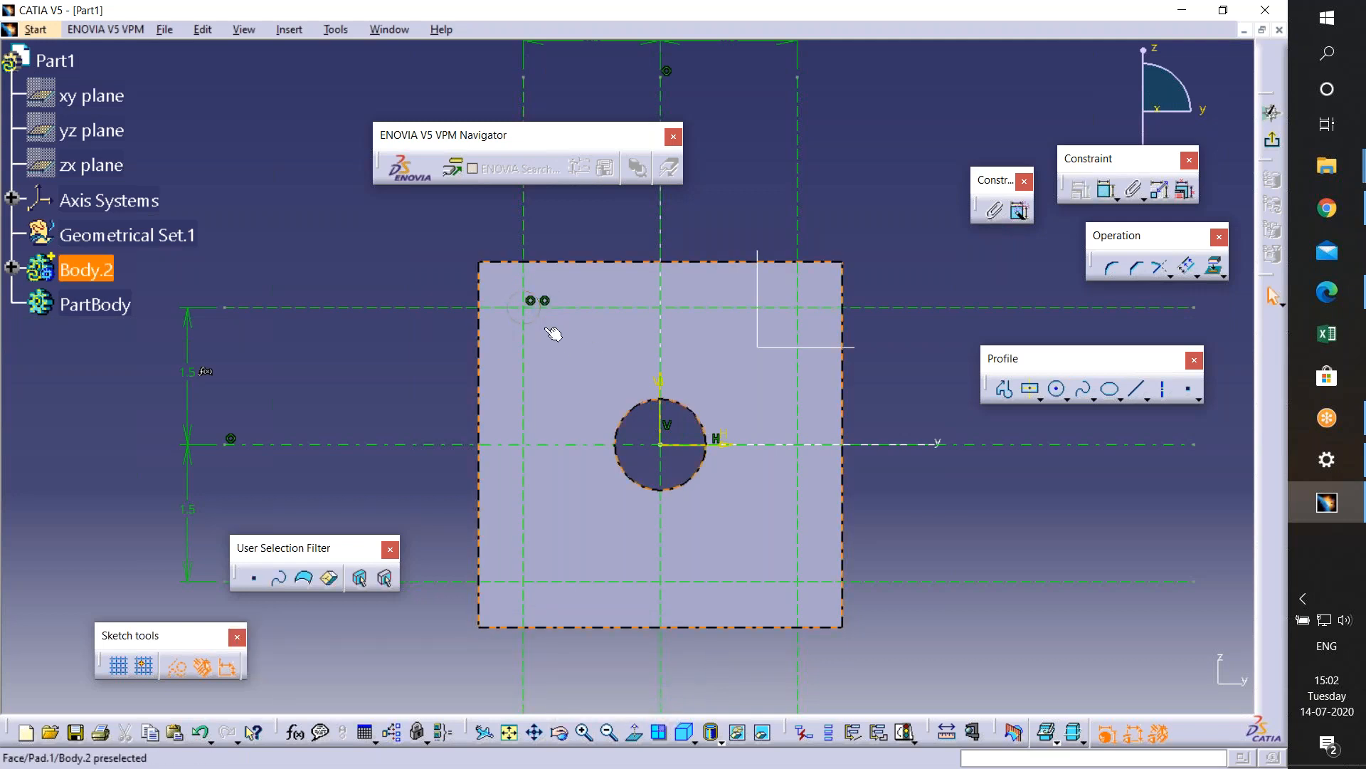
- Exit the sketch and check how the corner circle appears on the plate and under Body.2 in the specification tree
left_click(540, 311)
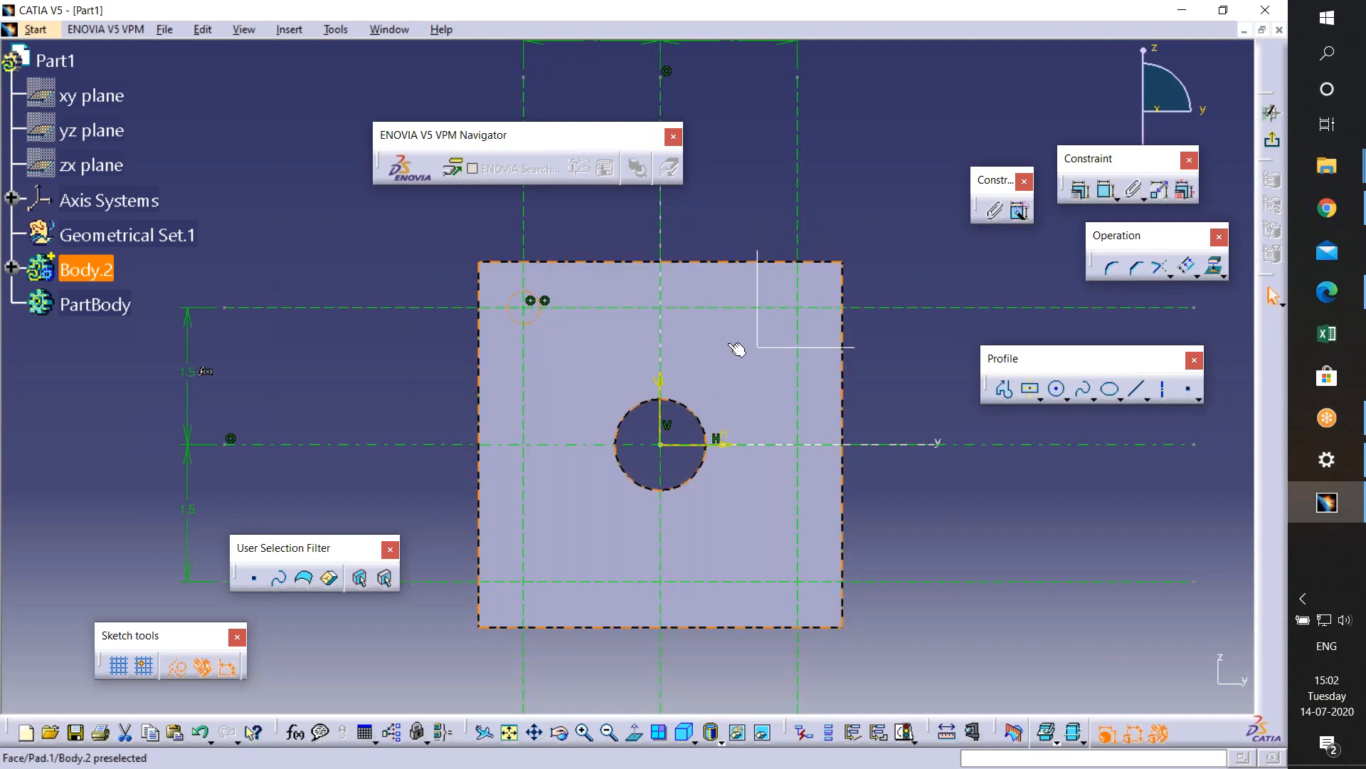
left_click(540, 313)
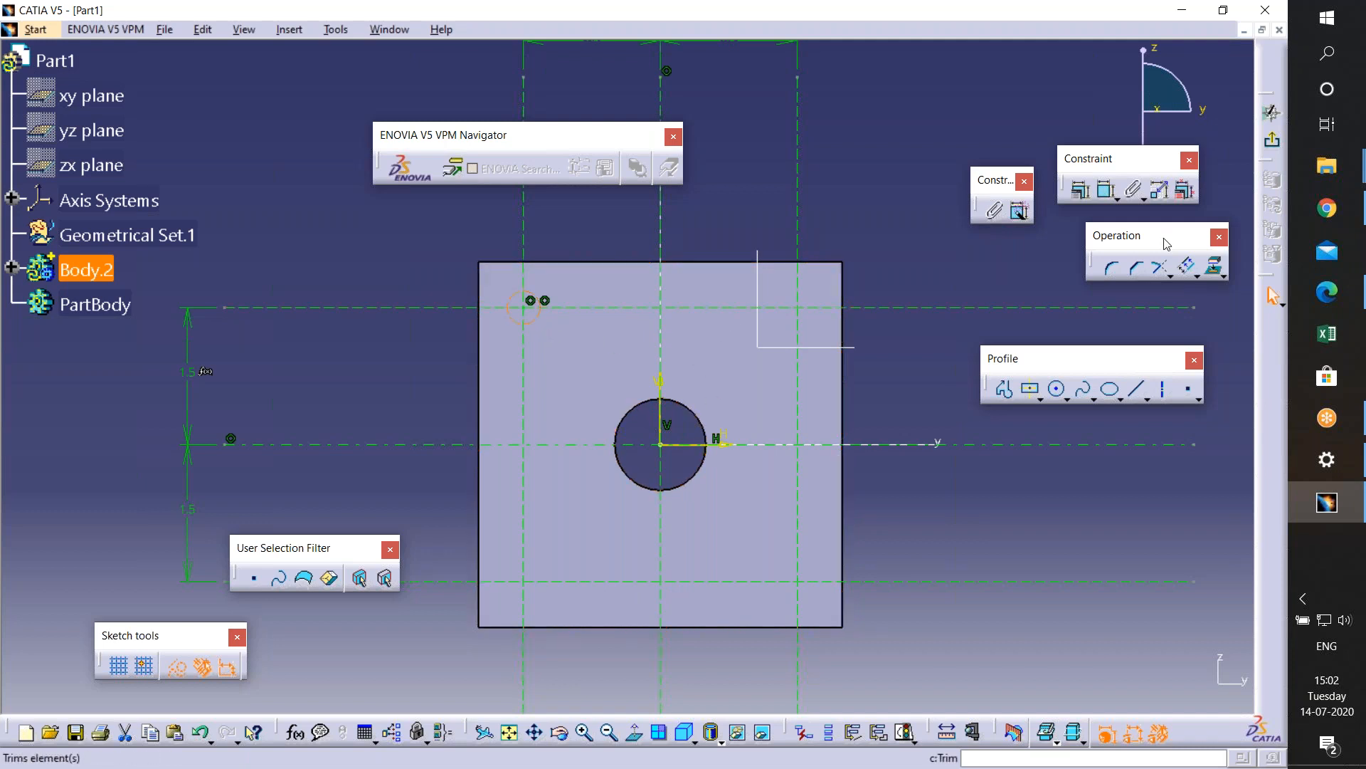
left_click(1272, 140)
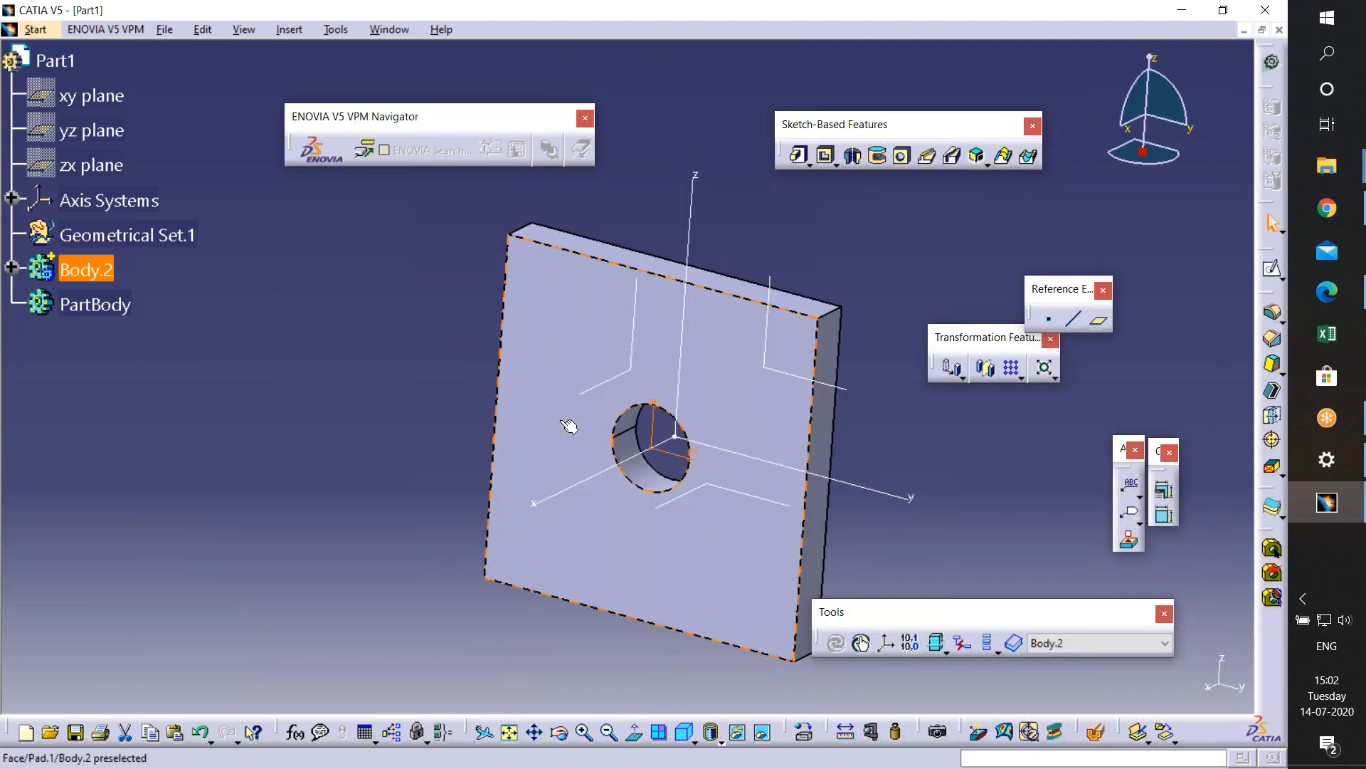
left_click(11, 267)
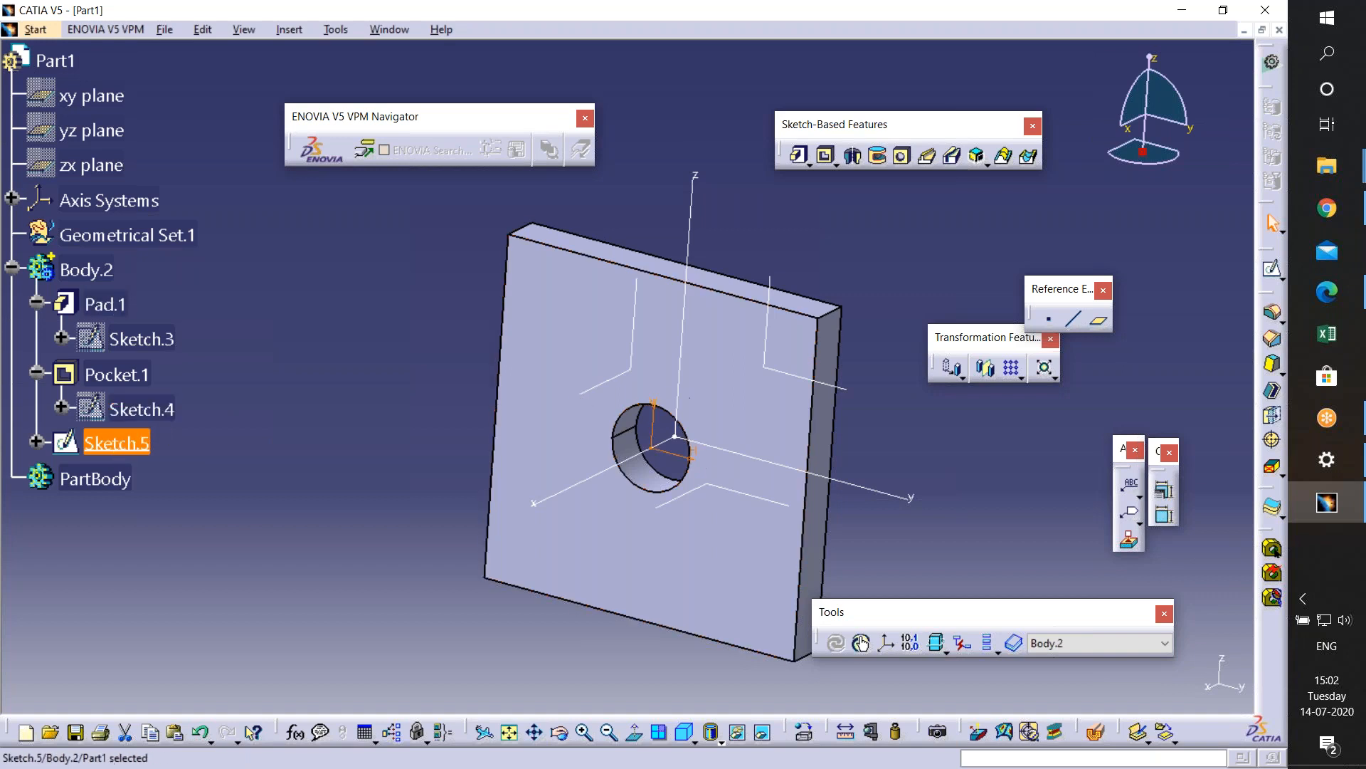
left_click(11, 267)
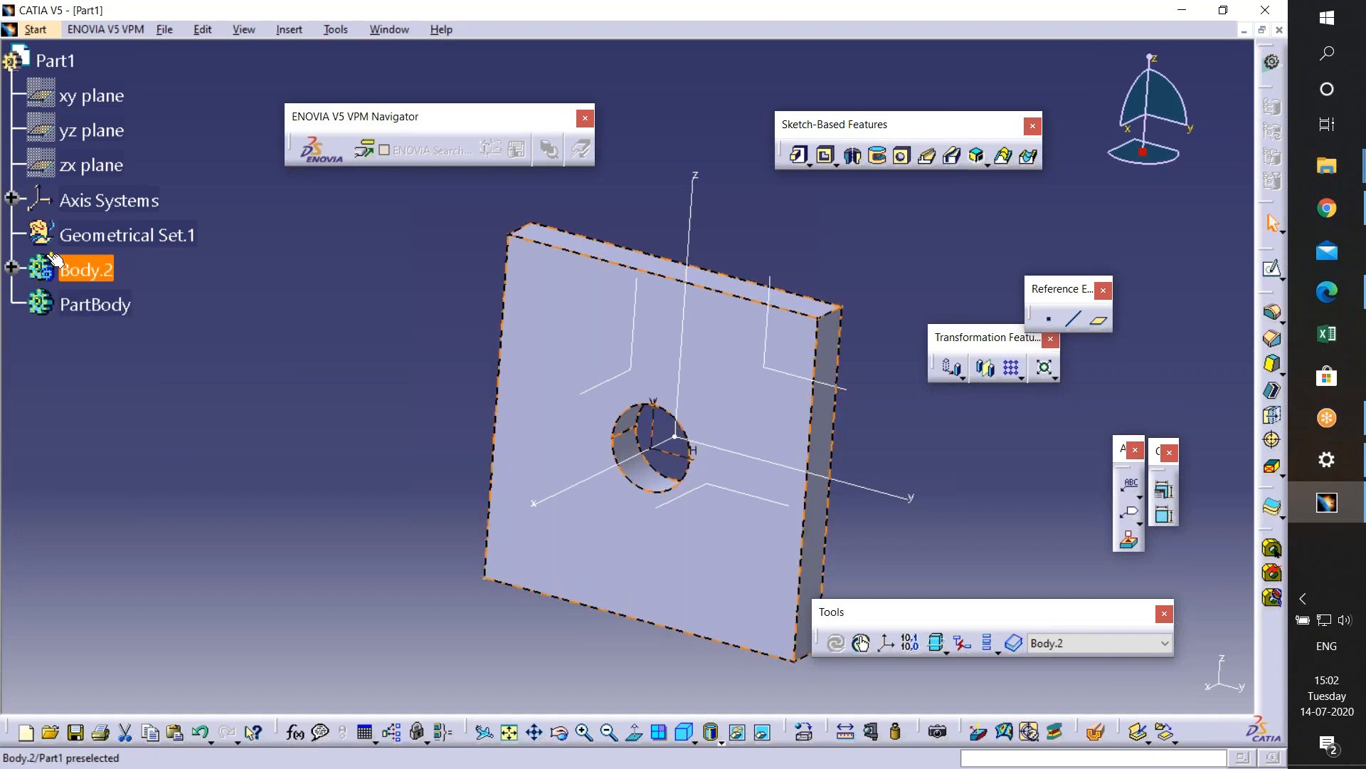
- Reopen the corner-hole sketch from the Body.2 branch and convert its circle from construction to standard geometry
left_click(11, 268)
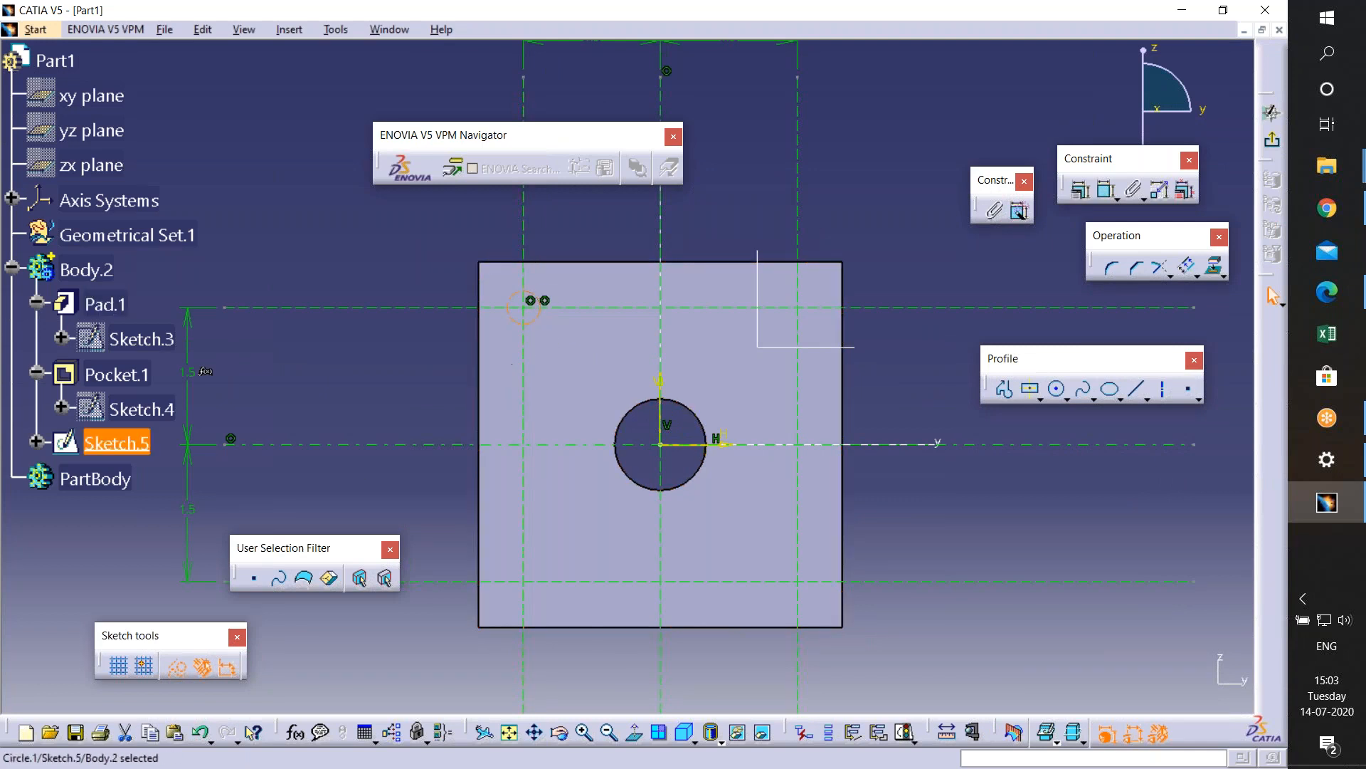
left_click(178, 669)
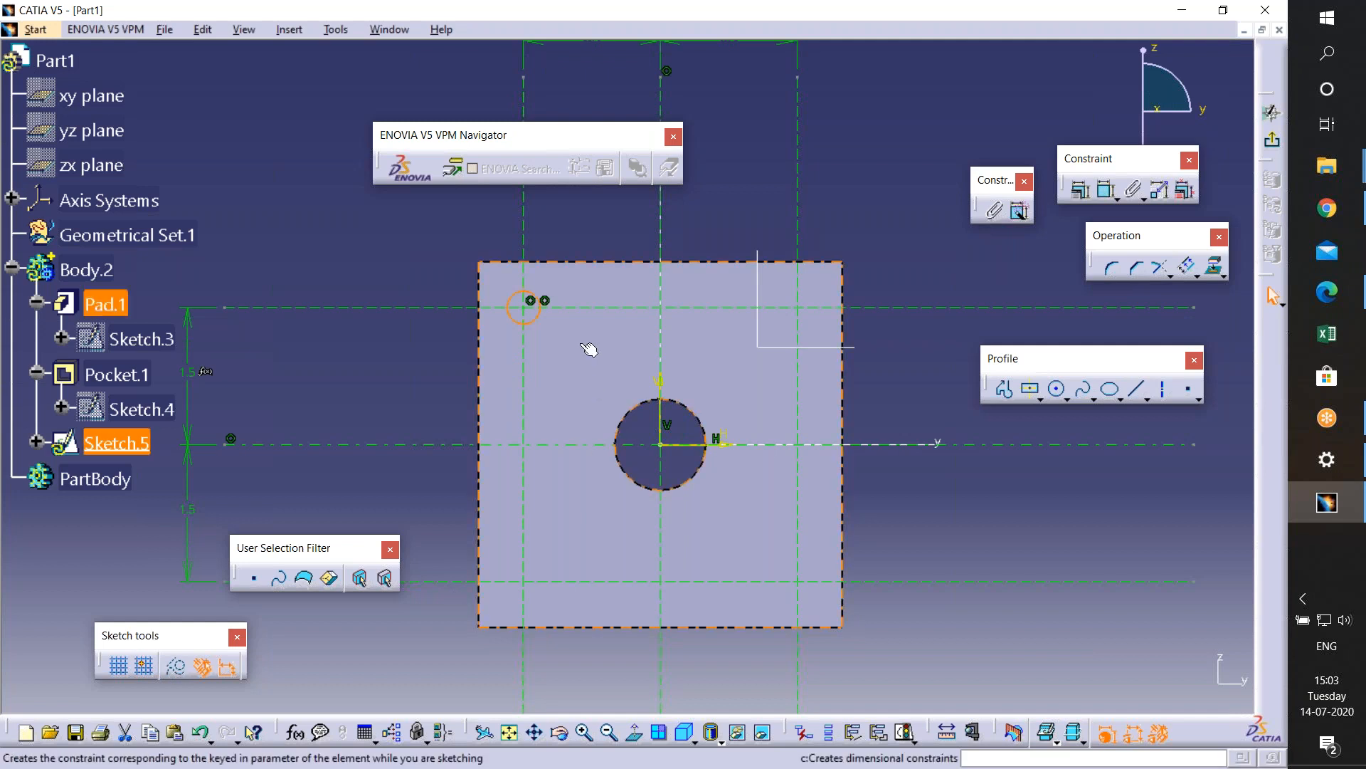
- Dimension the corner circle's diameter and set it to 0.26 mm, following the end plate drawing in the PDF
left_click(1106, 191)
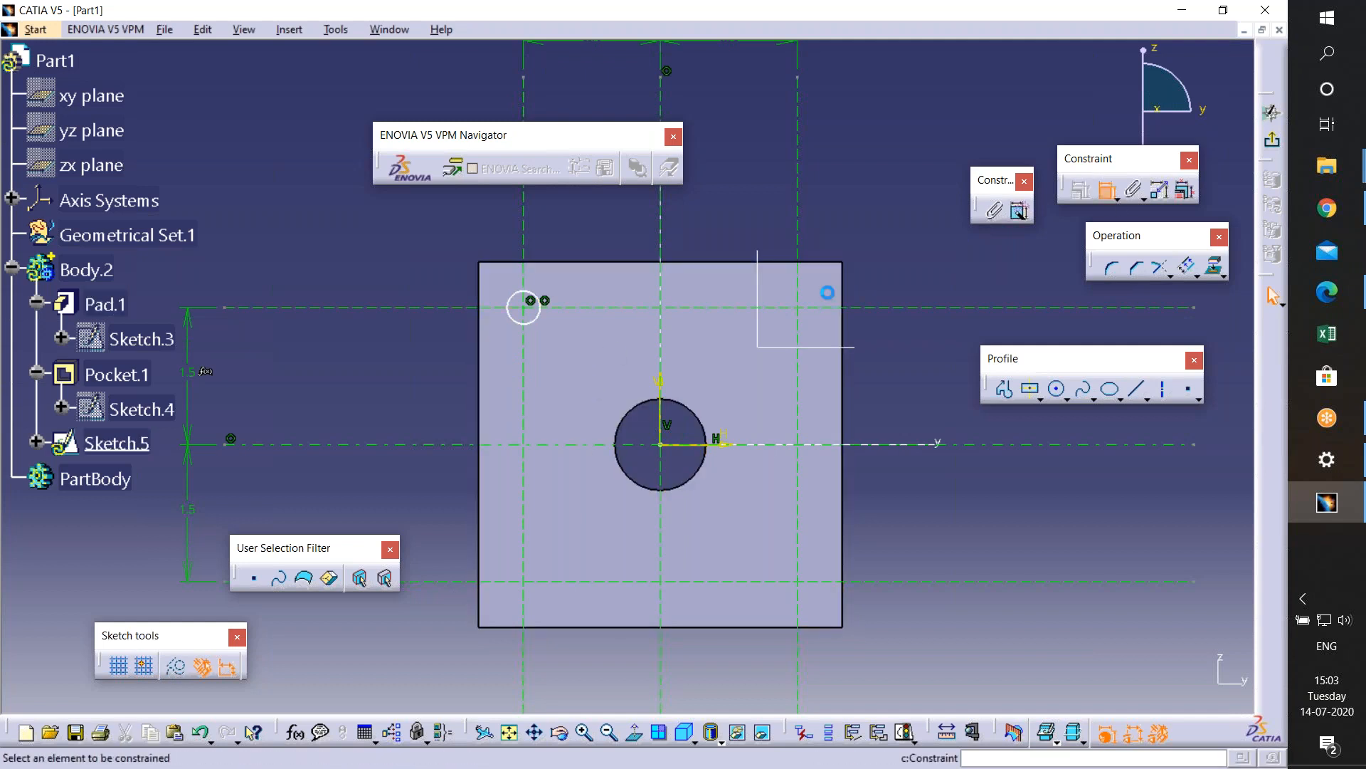
left_click(520, 299)
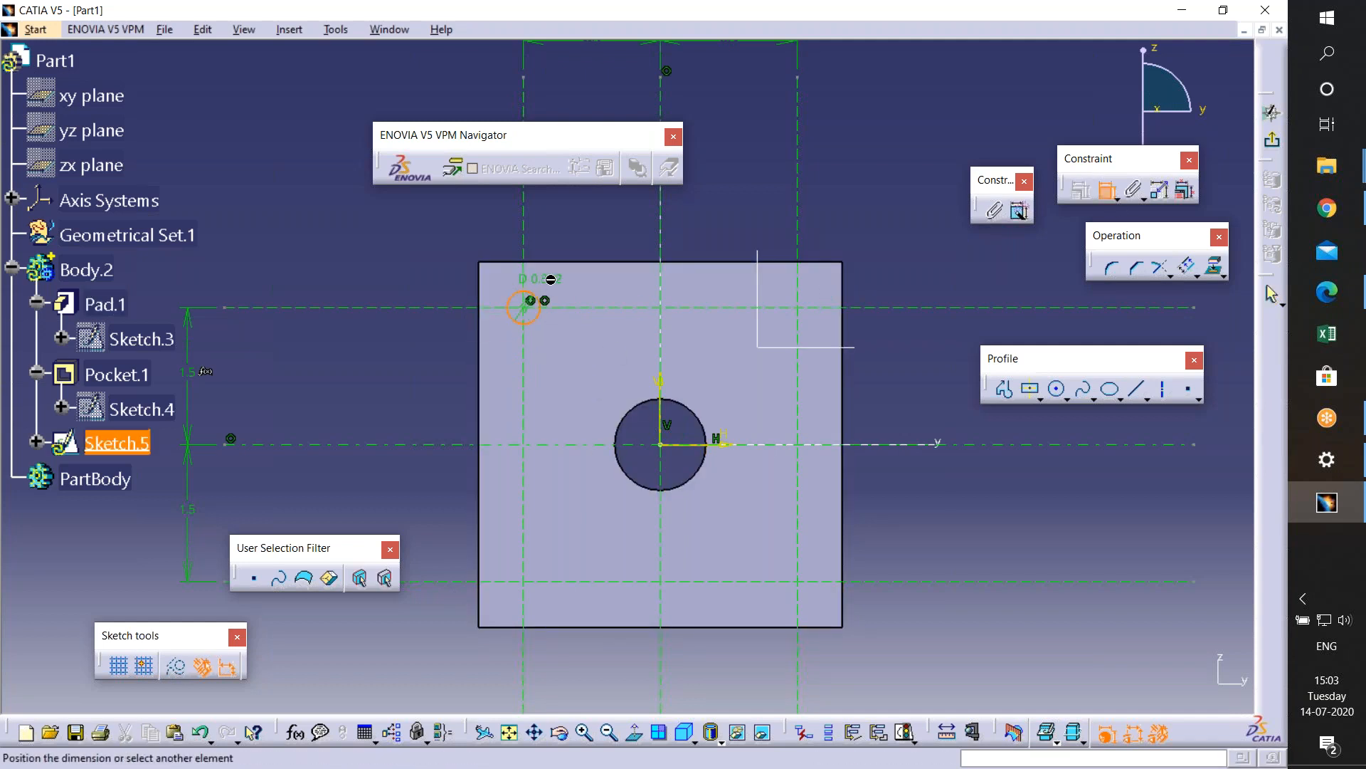
left_click(614, 214)
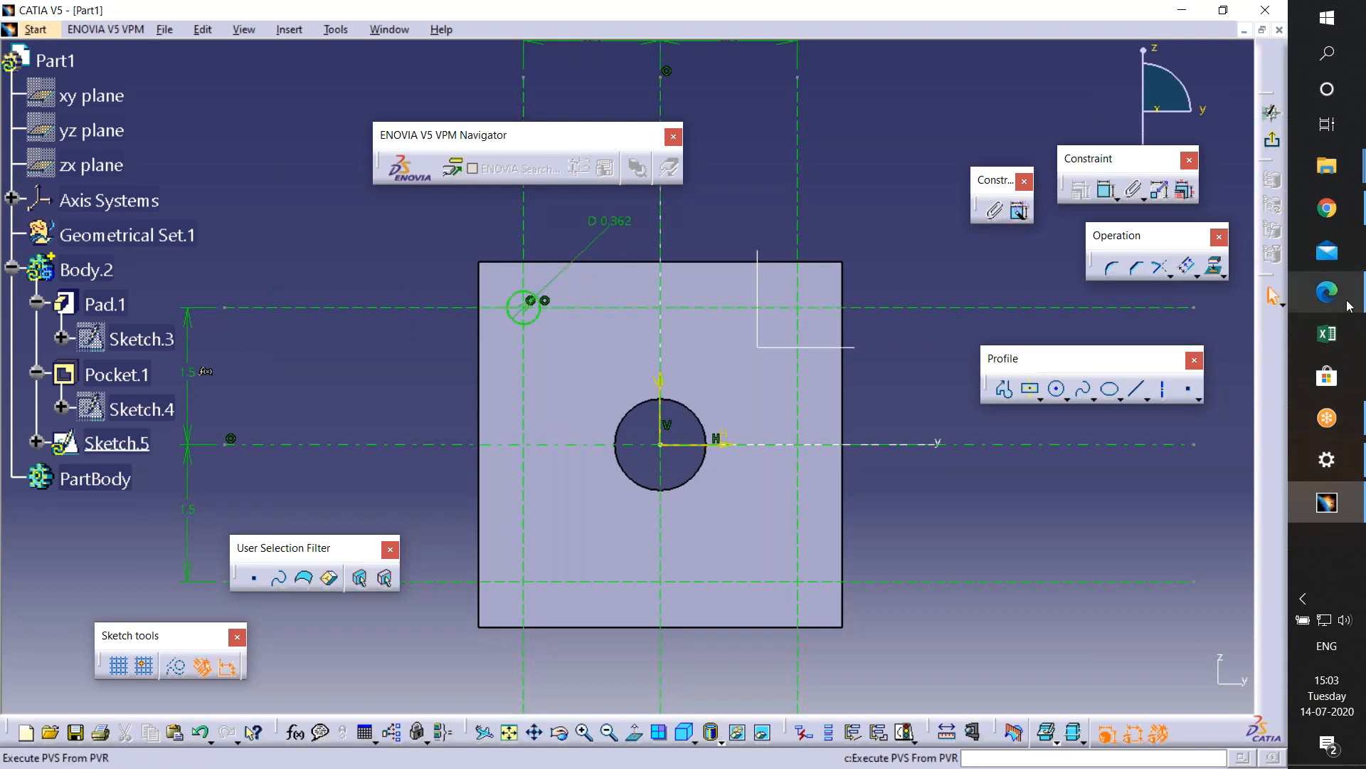
left_click(1328, 291)
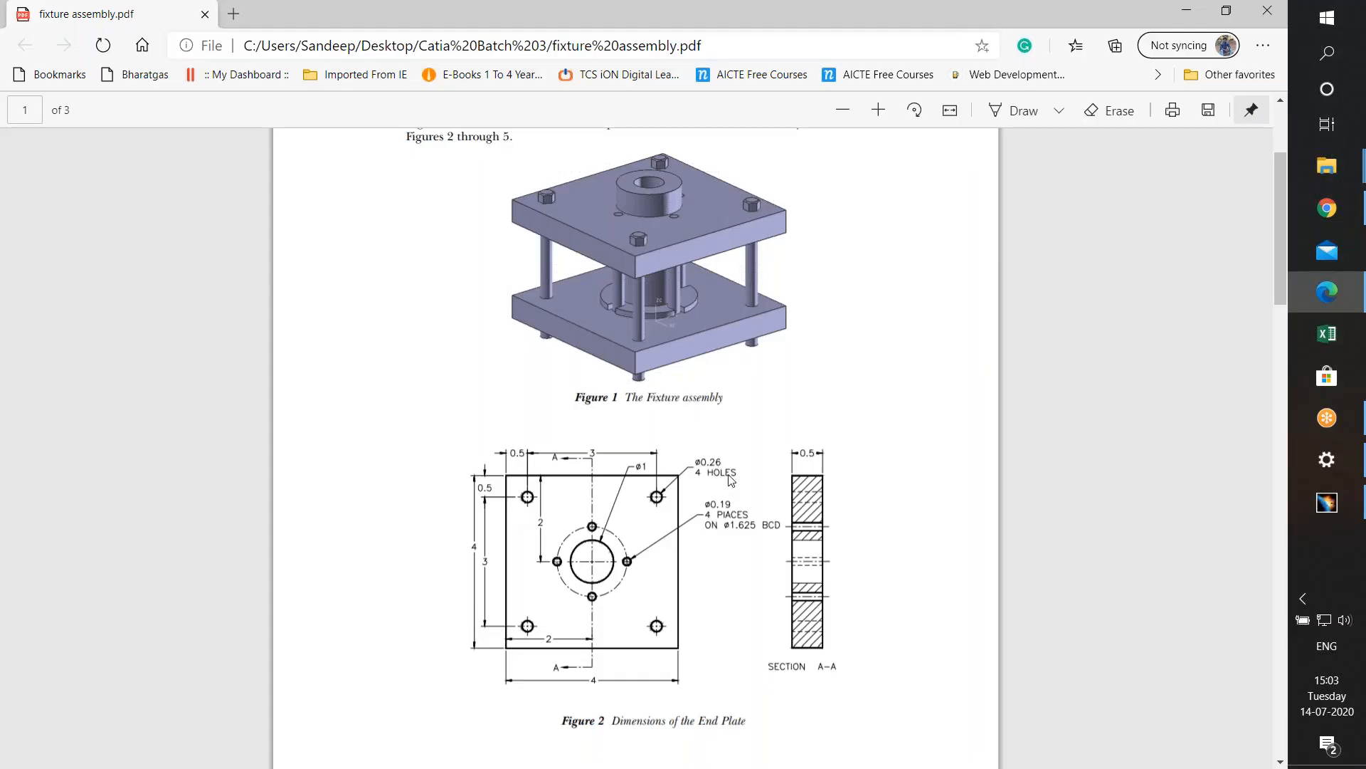
left_click(1186, 10)
double_click(609, 220)
type("0.")
key("Return")
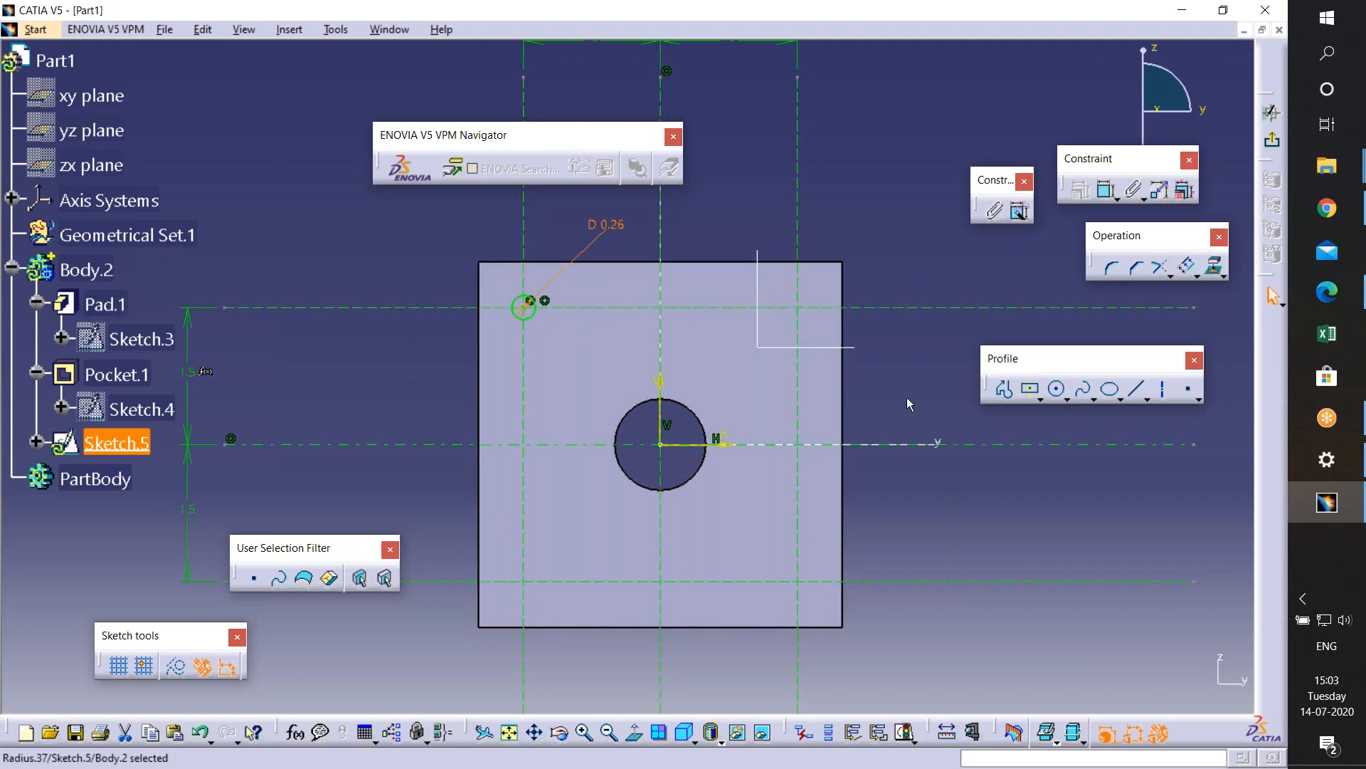
- Exit the sketch and cut the corner circle through the plate as a pocket 0.5 mm deep
left_click(1032, 386)
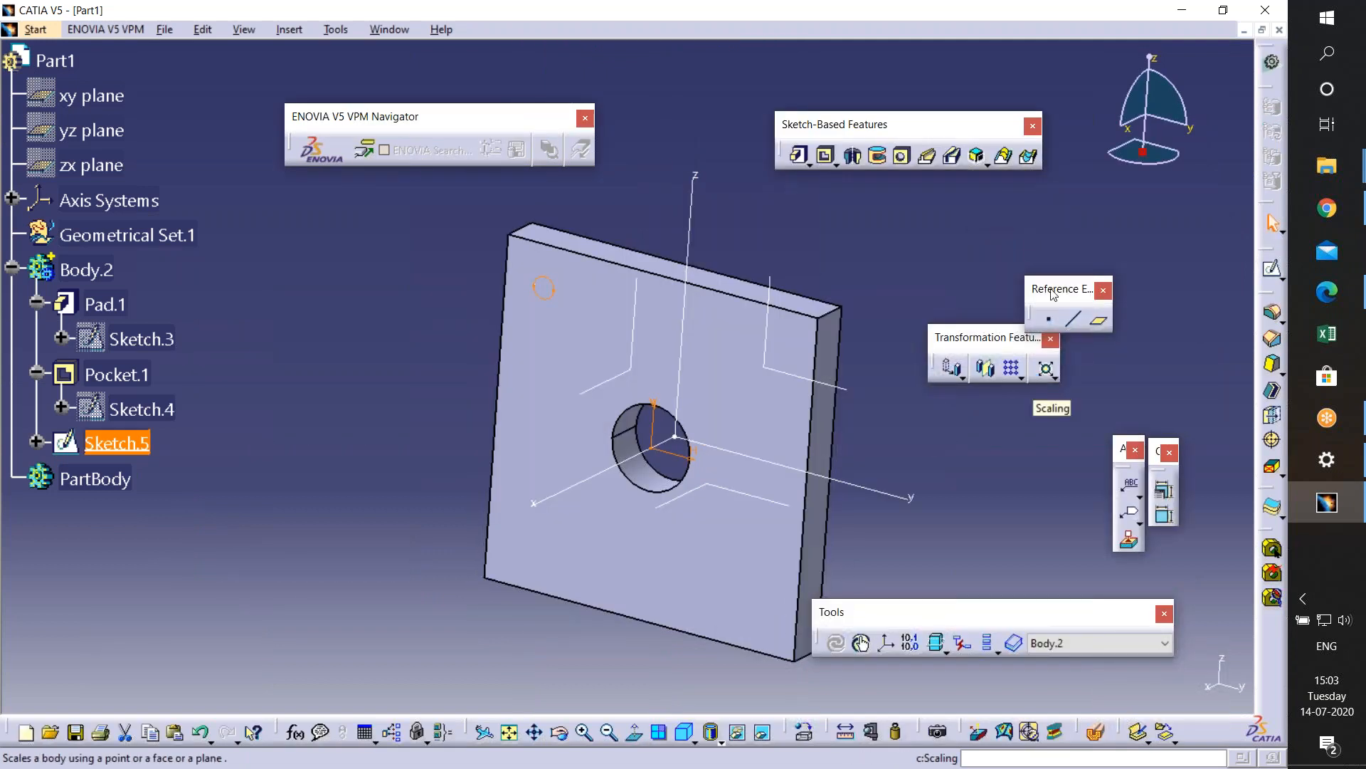
left_click(827, 157)
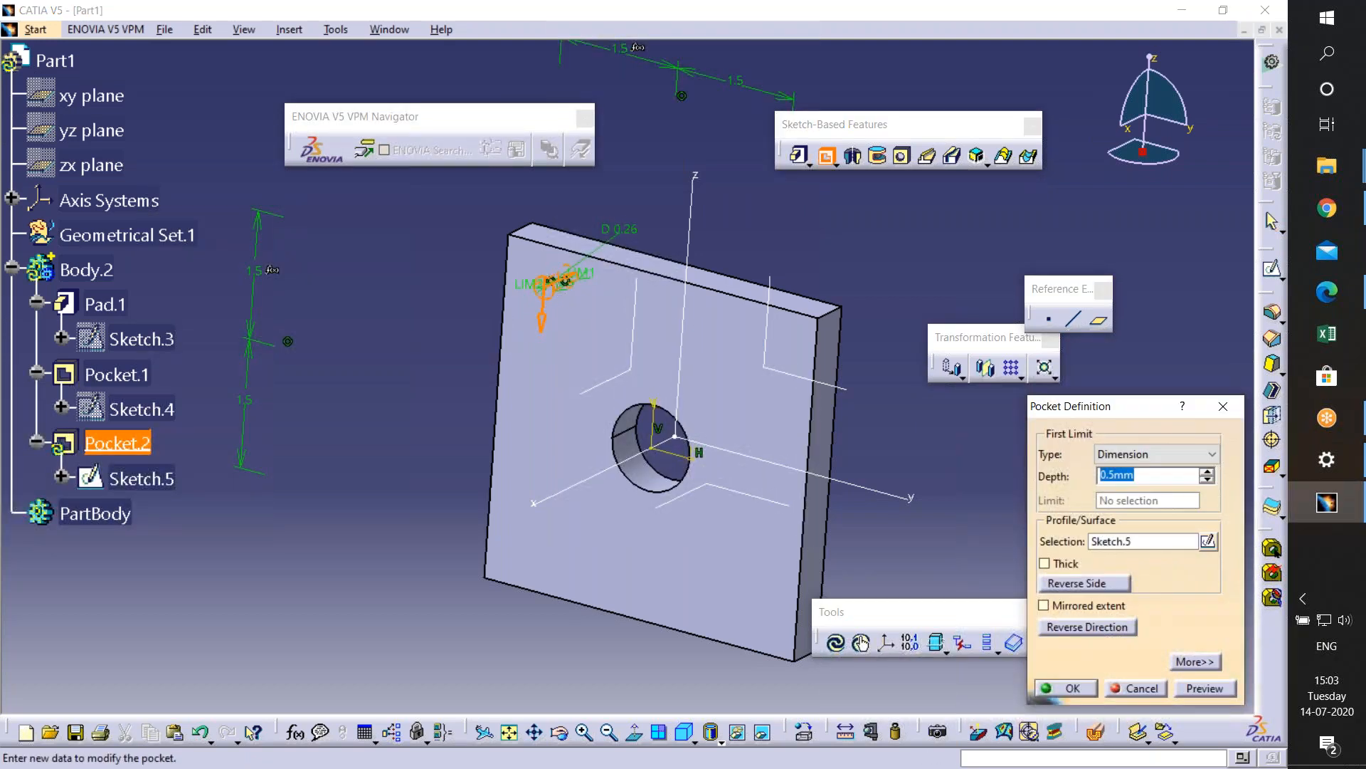
left_click(1092, 689)
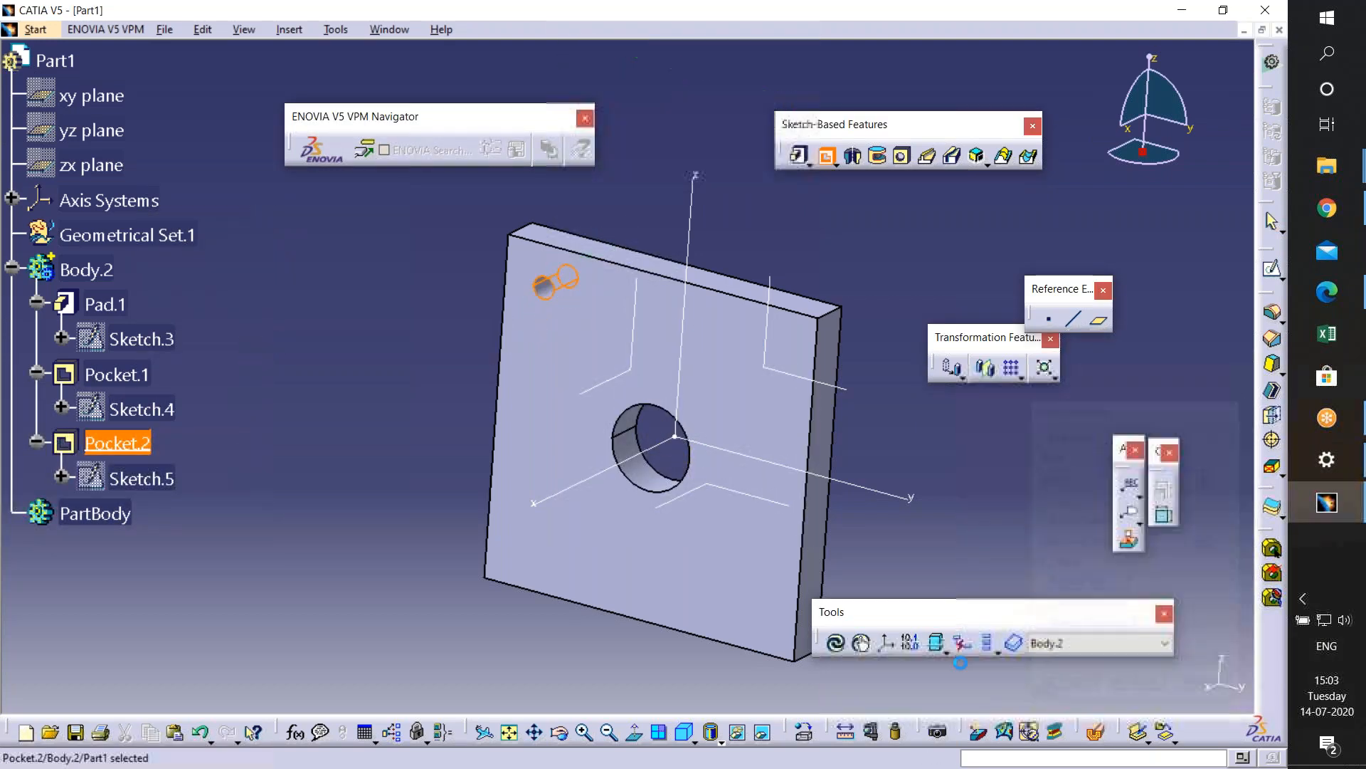
- Examine the corner-hole layout on the PDF drawing and in the pocket's reopened sketch, and return to the part
left_click(1338, 293)
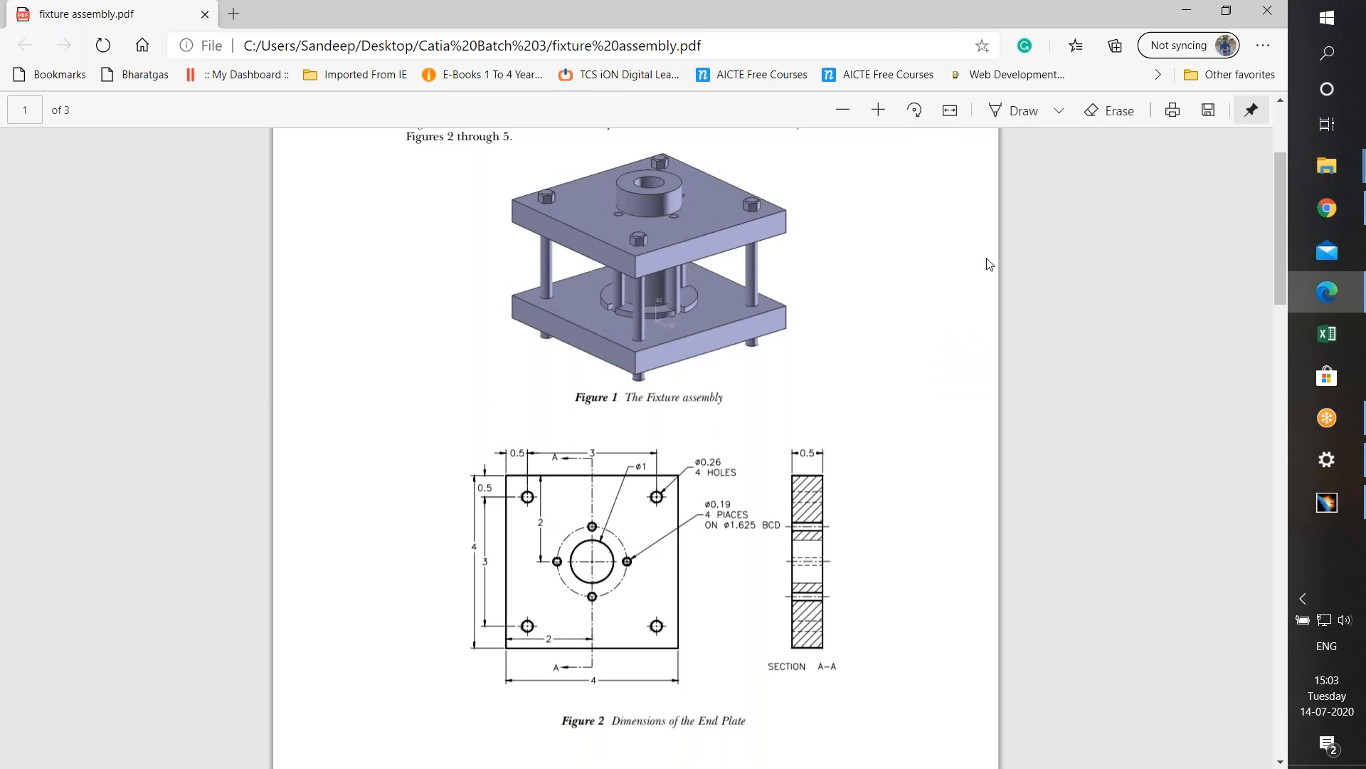
left_click(1187, 16)
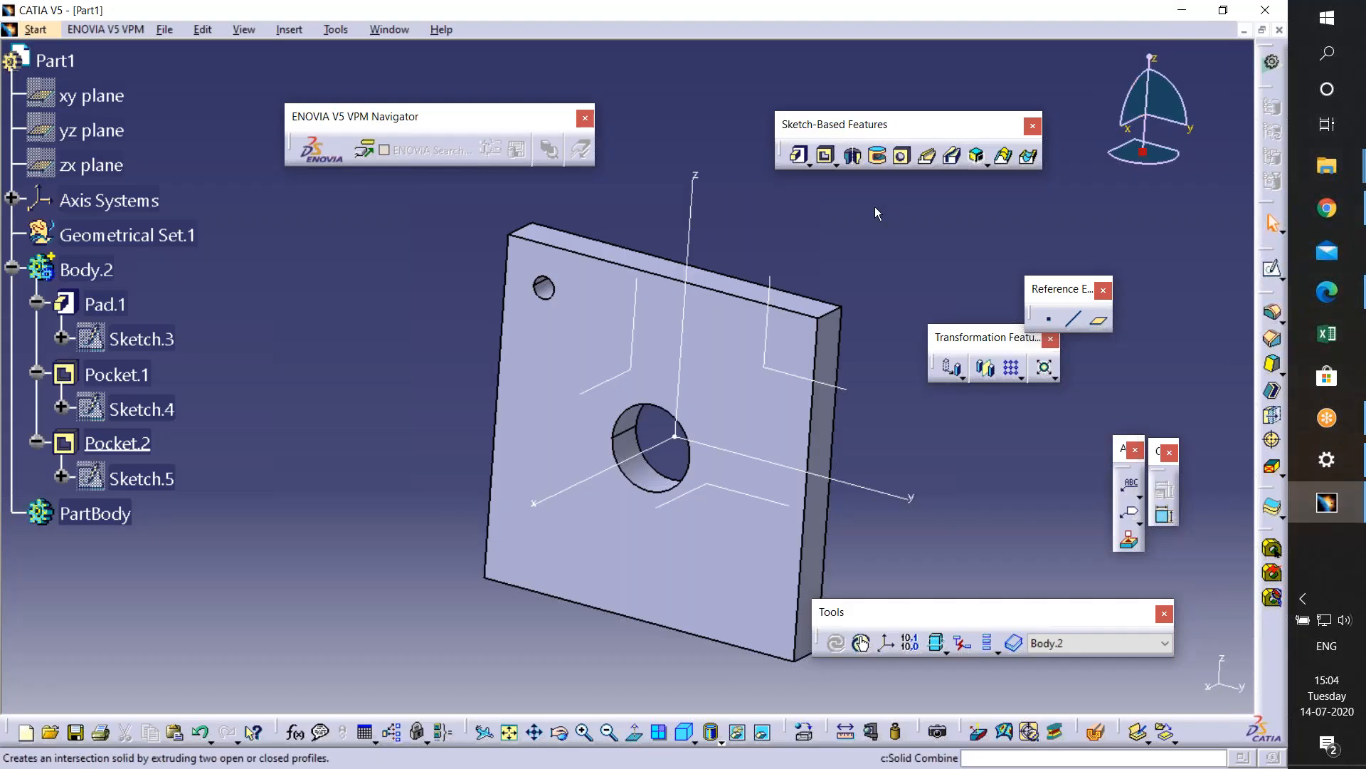
left_click(141, 479)
double_click(141, 478)
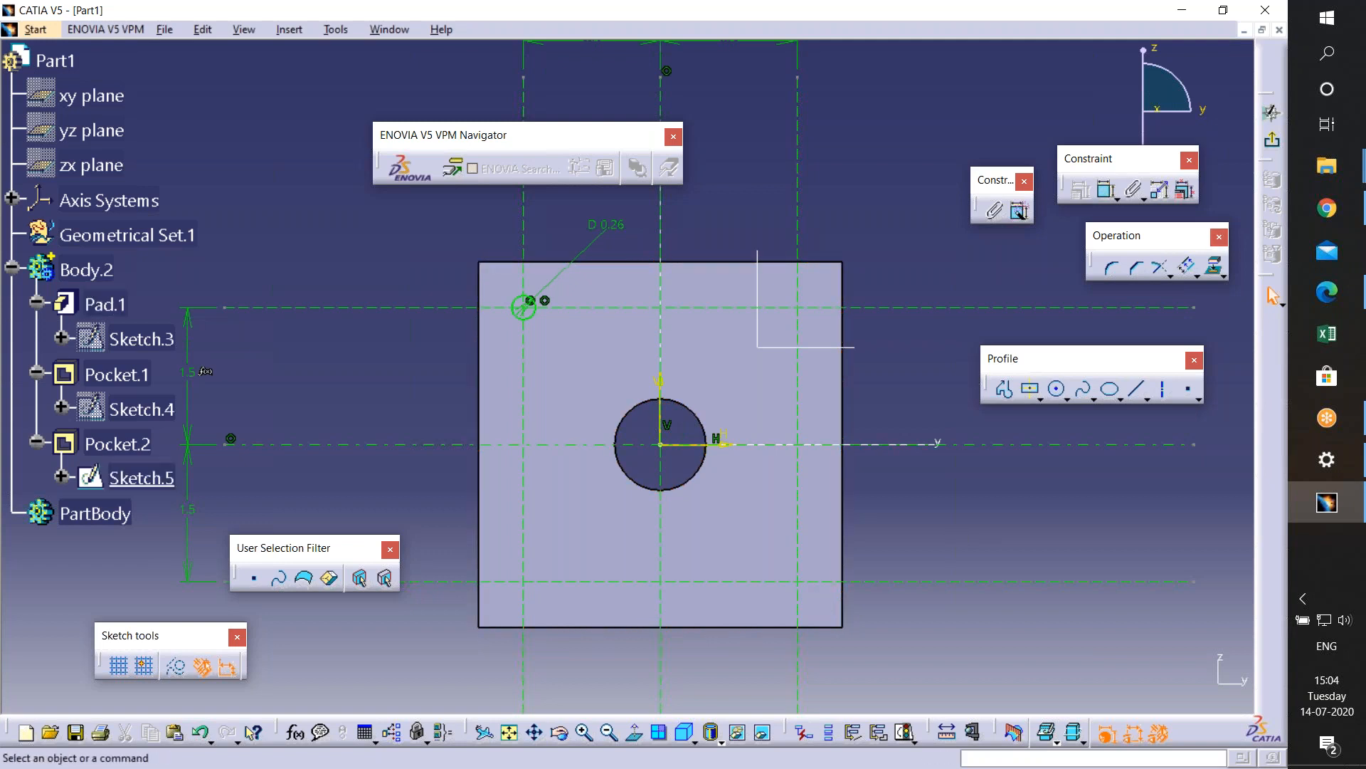
left_click(1272, 113)
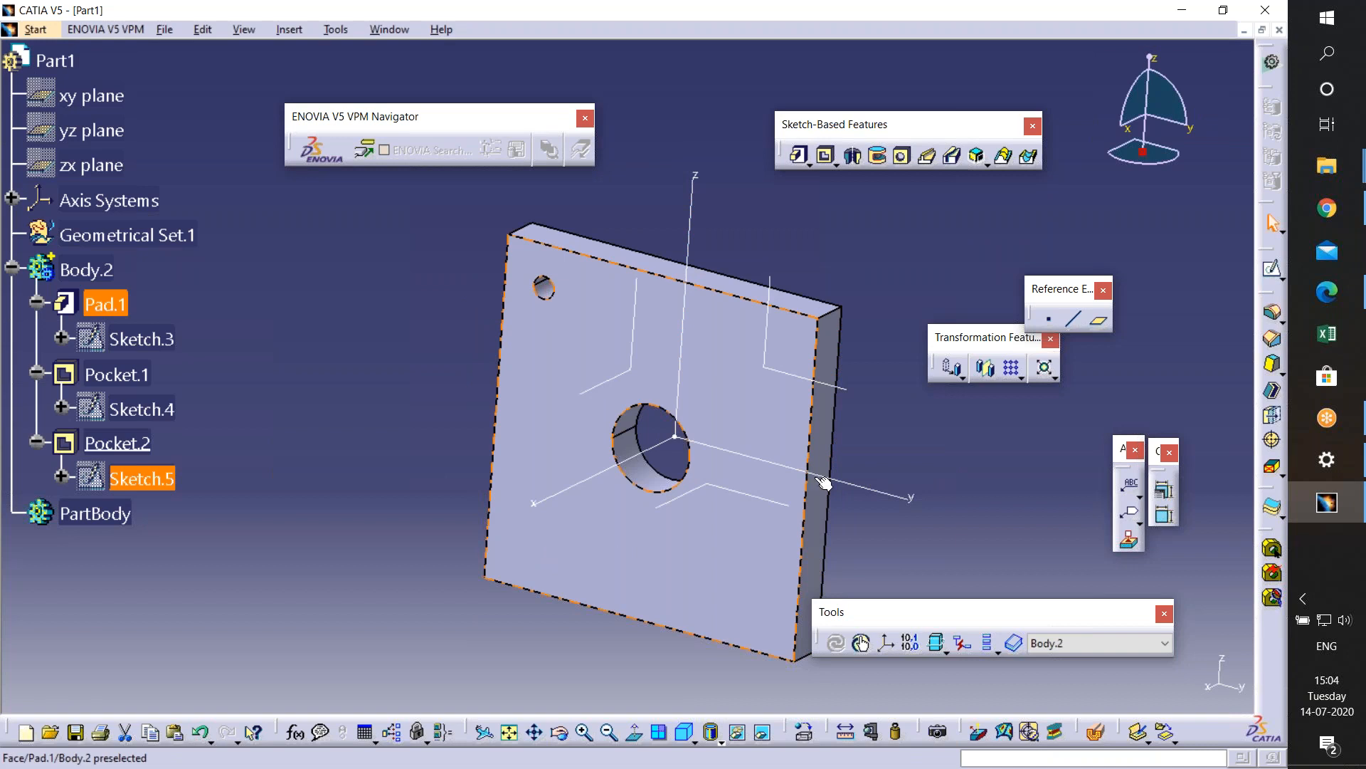
left_click(1013, 368)
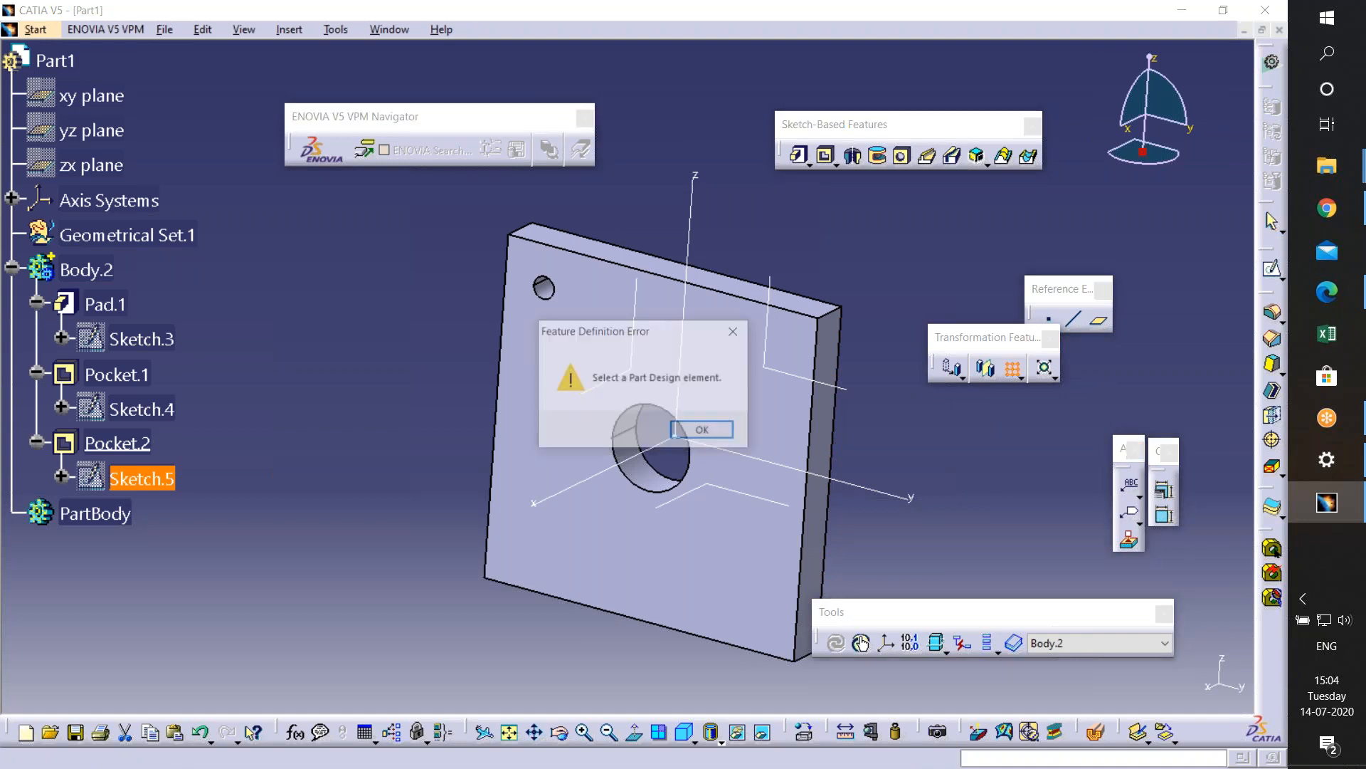
left_click(704, 430)
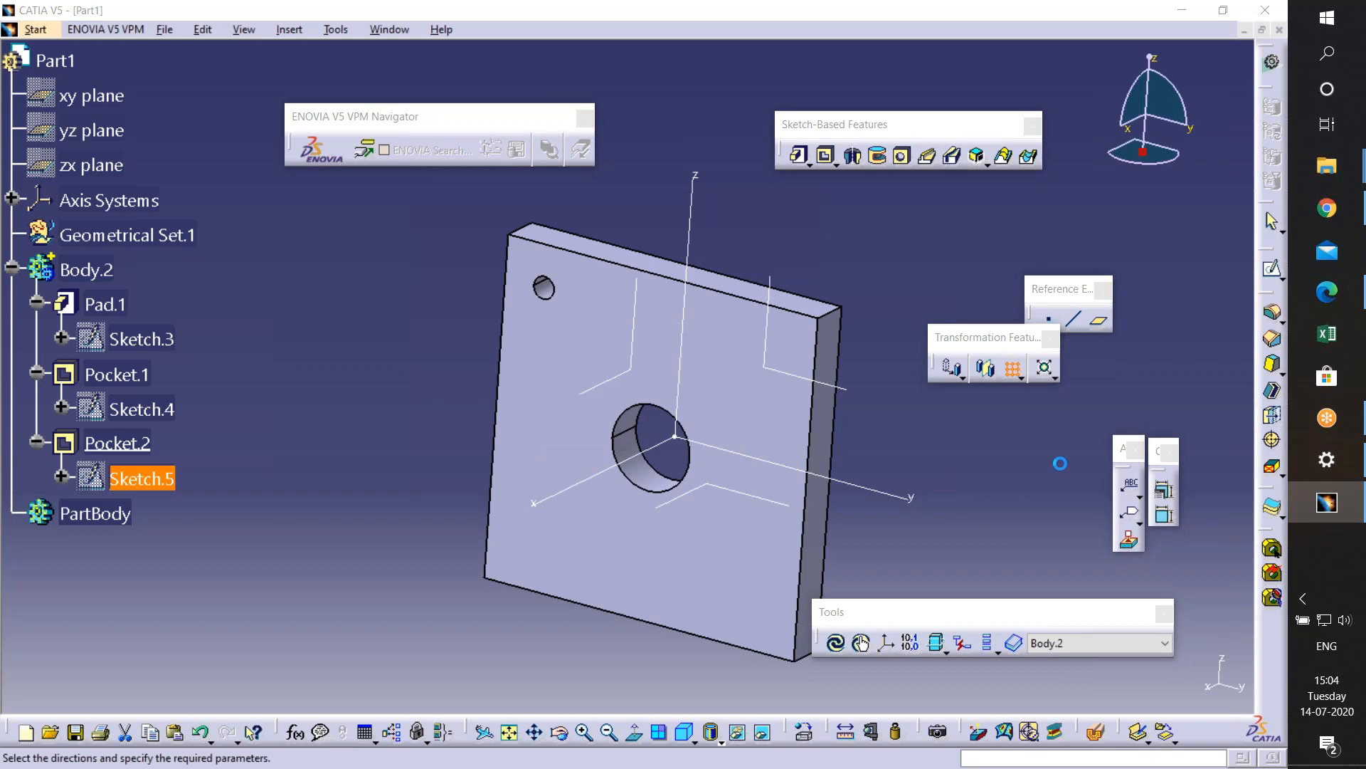
key("Escape")
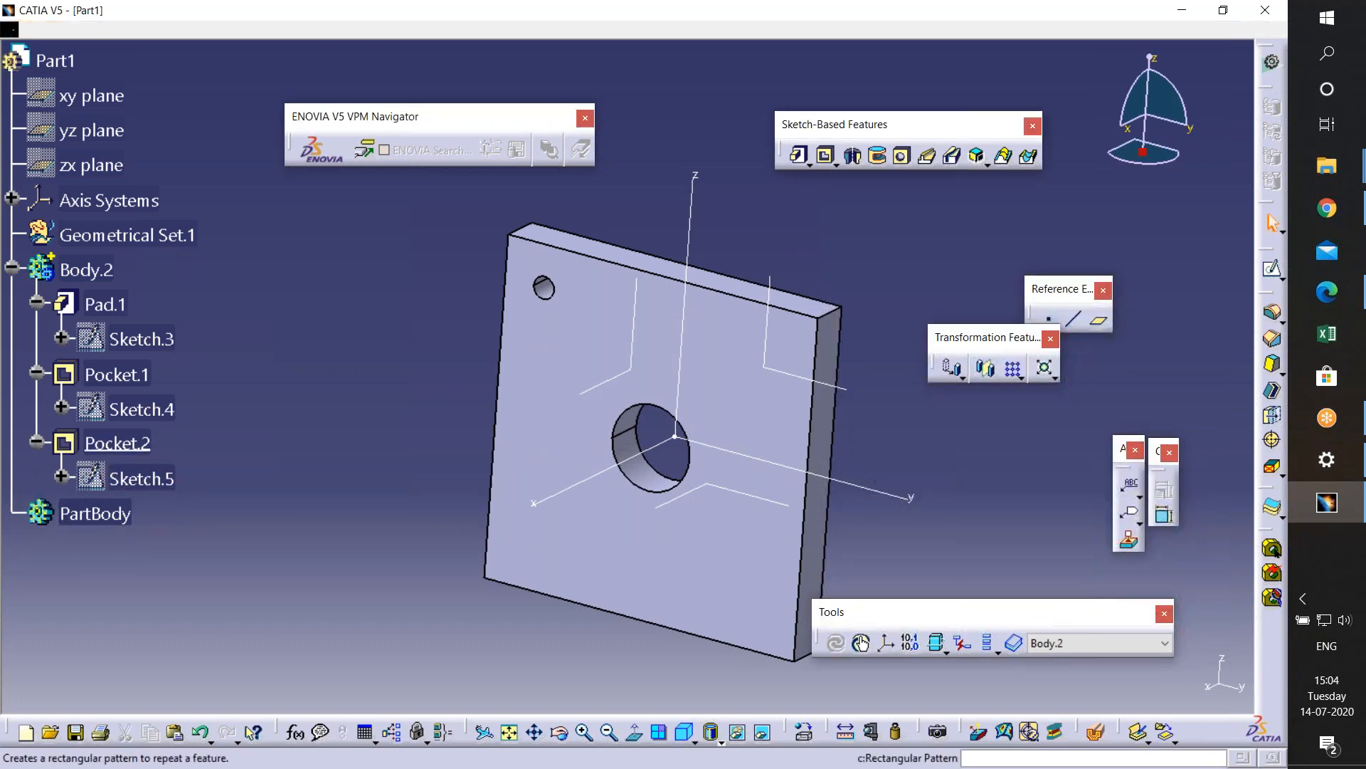
- Start a rectangular pattern with 2 instances and 3 mm spacing in the first direction, taking the hole distance from the PDF drawing
left_click(1013, 368)
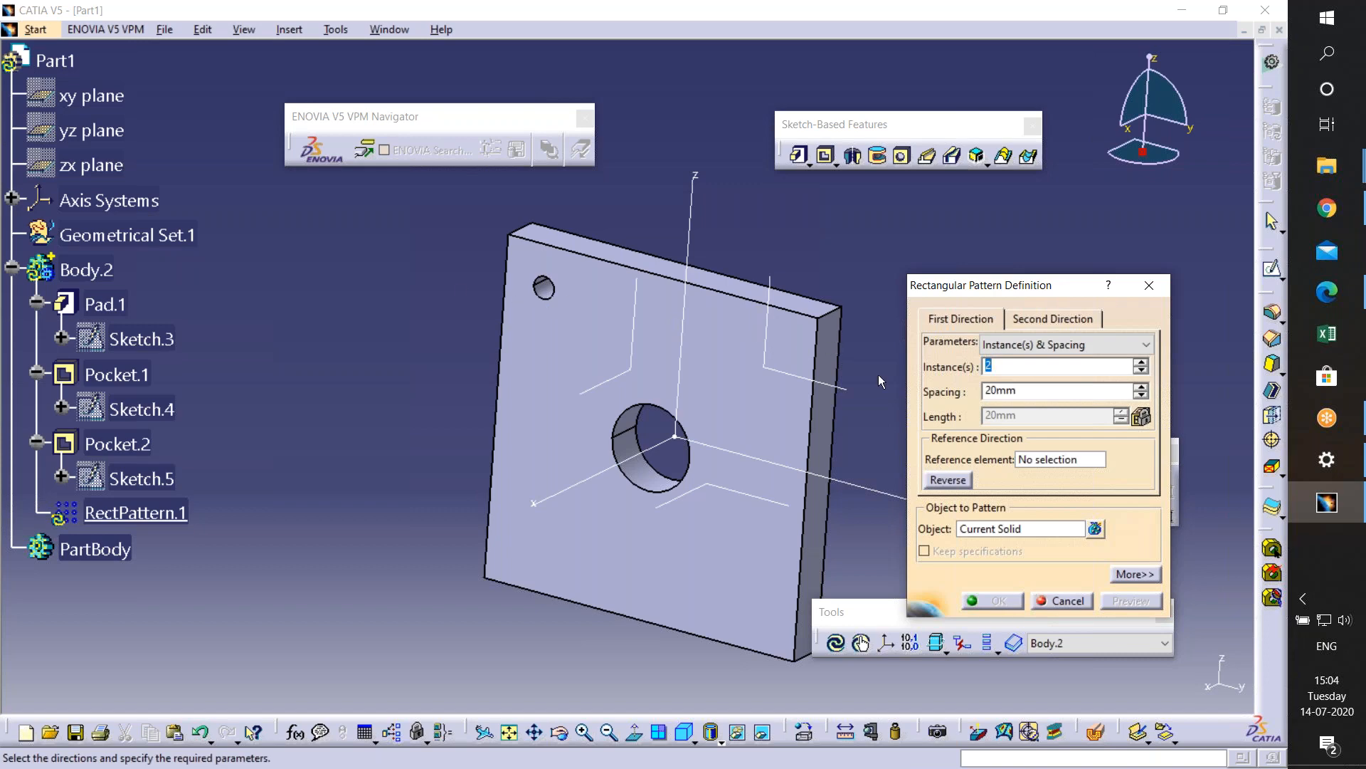
left_click(1010, 366)
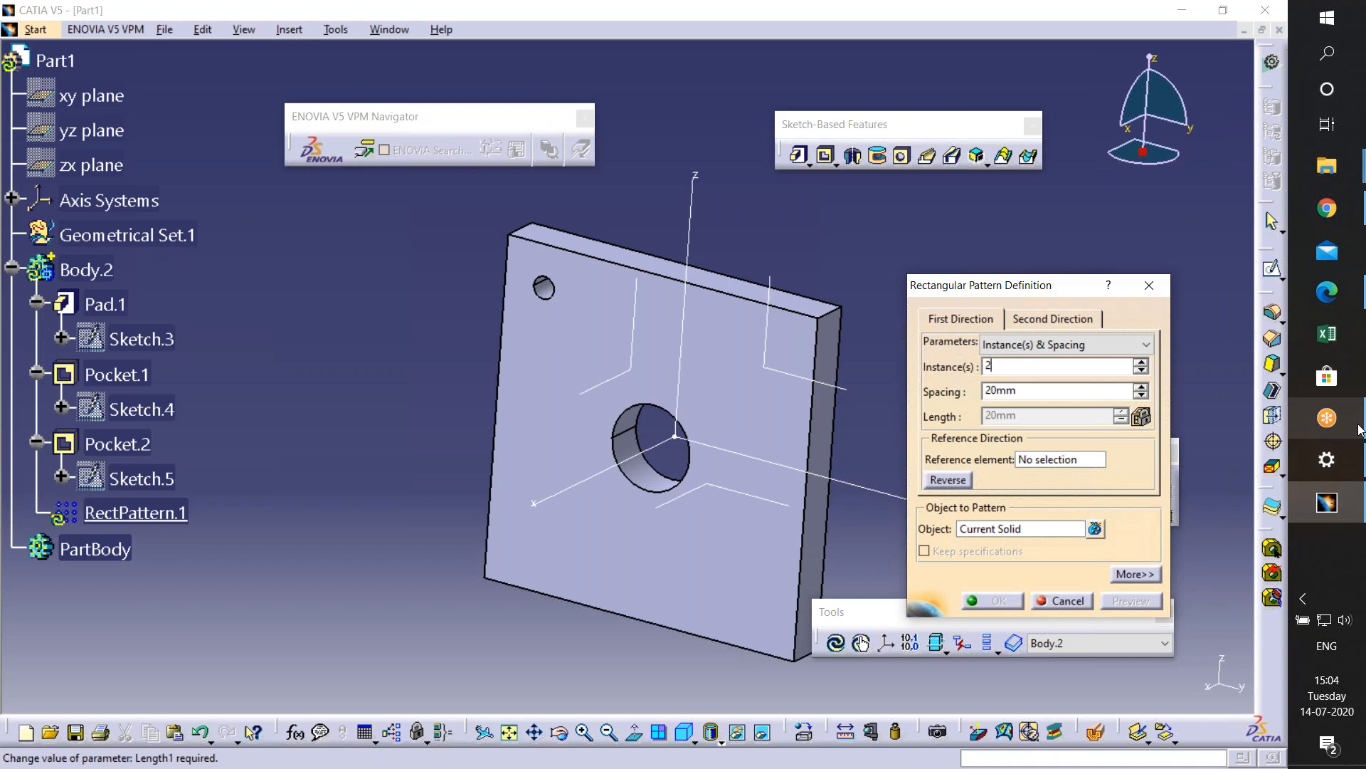
left_click(1347, 306)
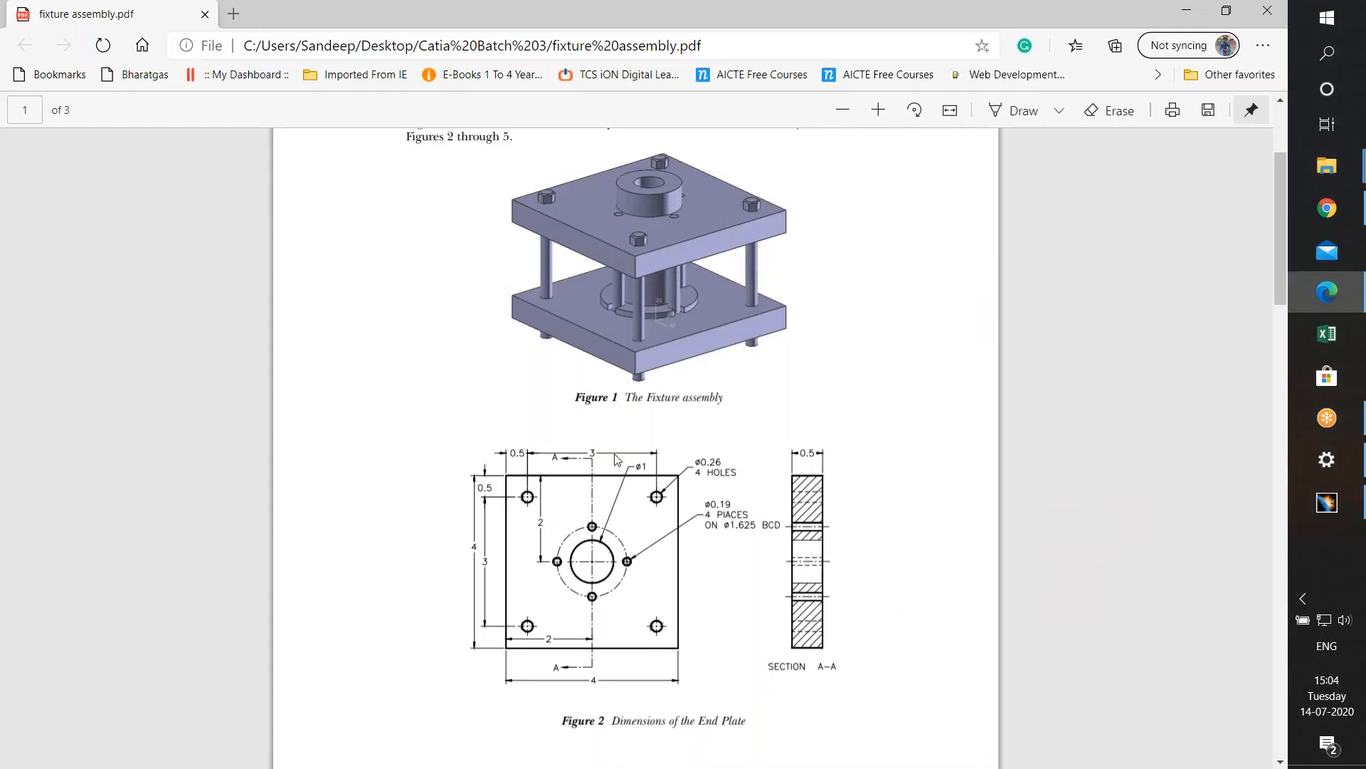
left_click(1186, 9)
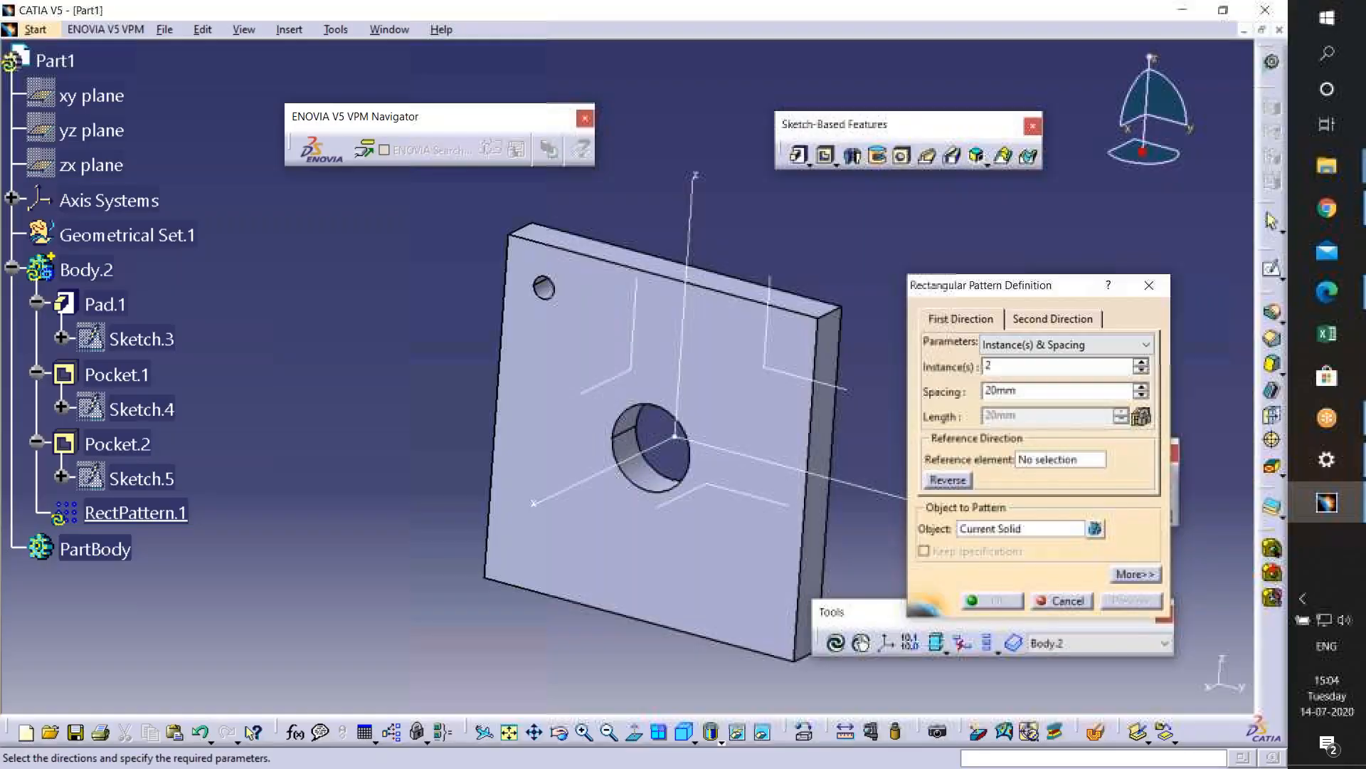
left_click(938, 392)
type("3")
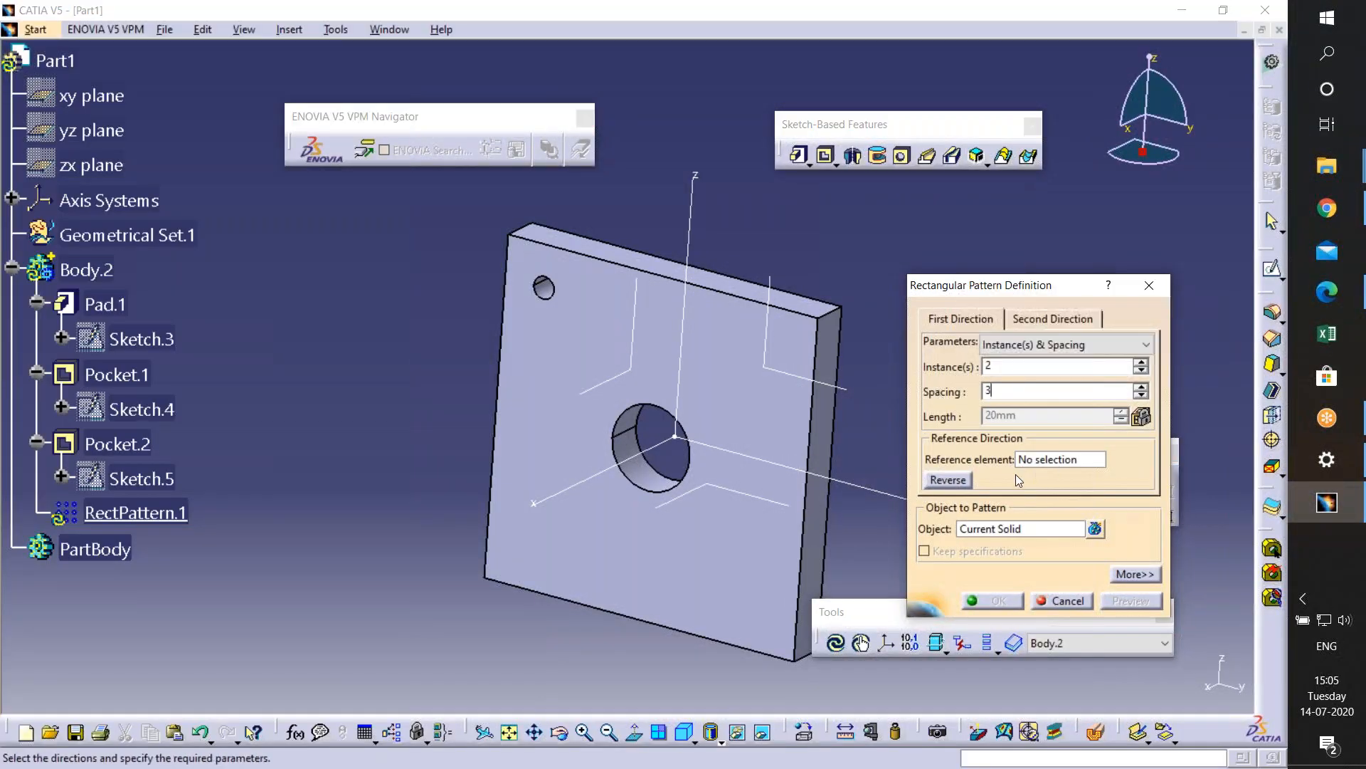
- Use the plate's front face as the pattern's reference direction and the corner hole's pocket as the object to pattern
left_click(1027, 460)
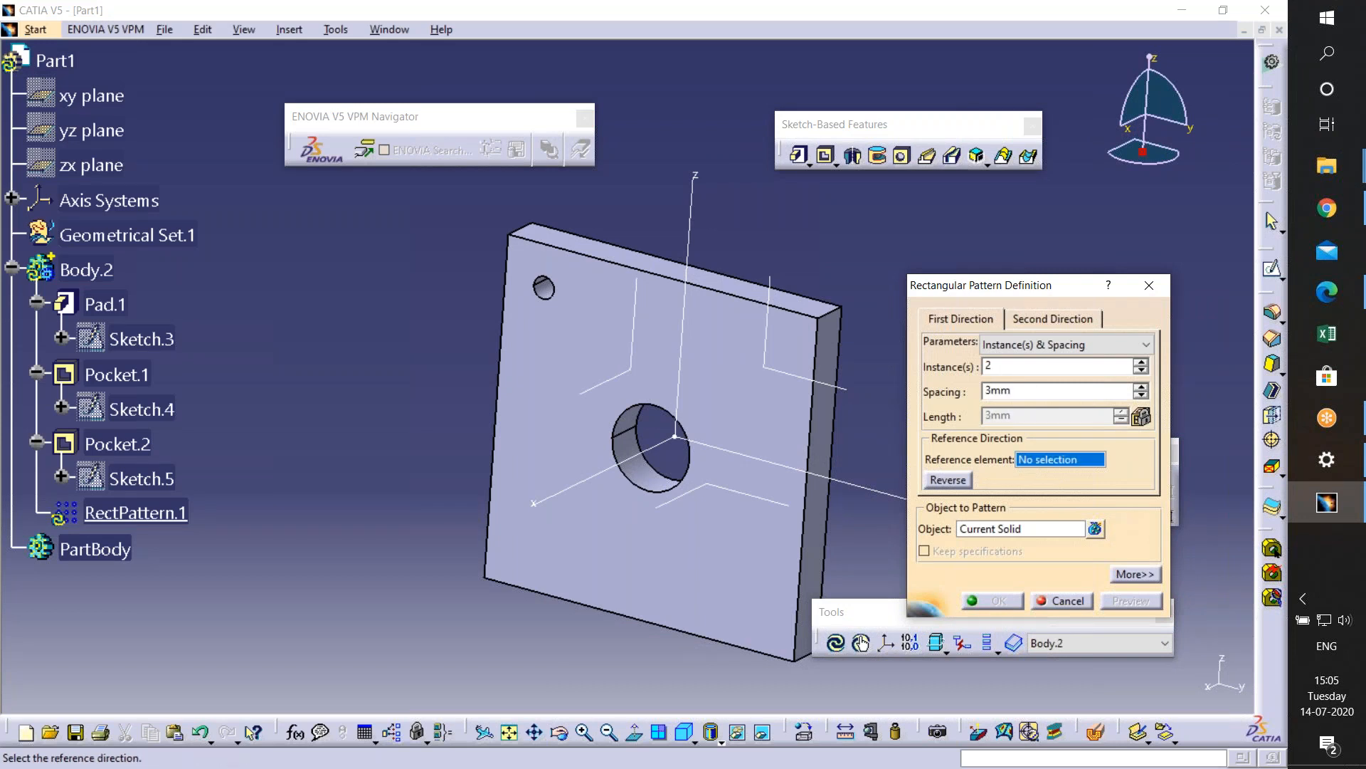
left_click(726, 471)
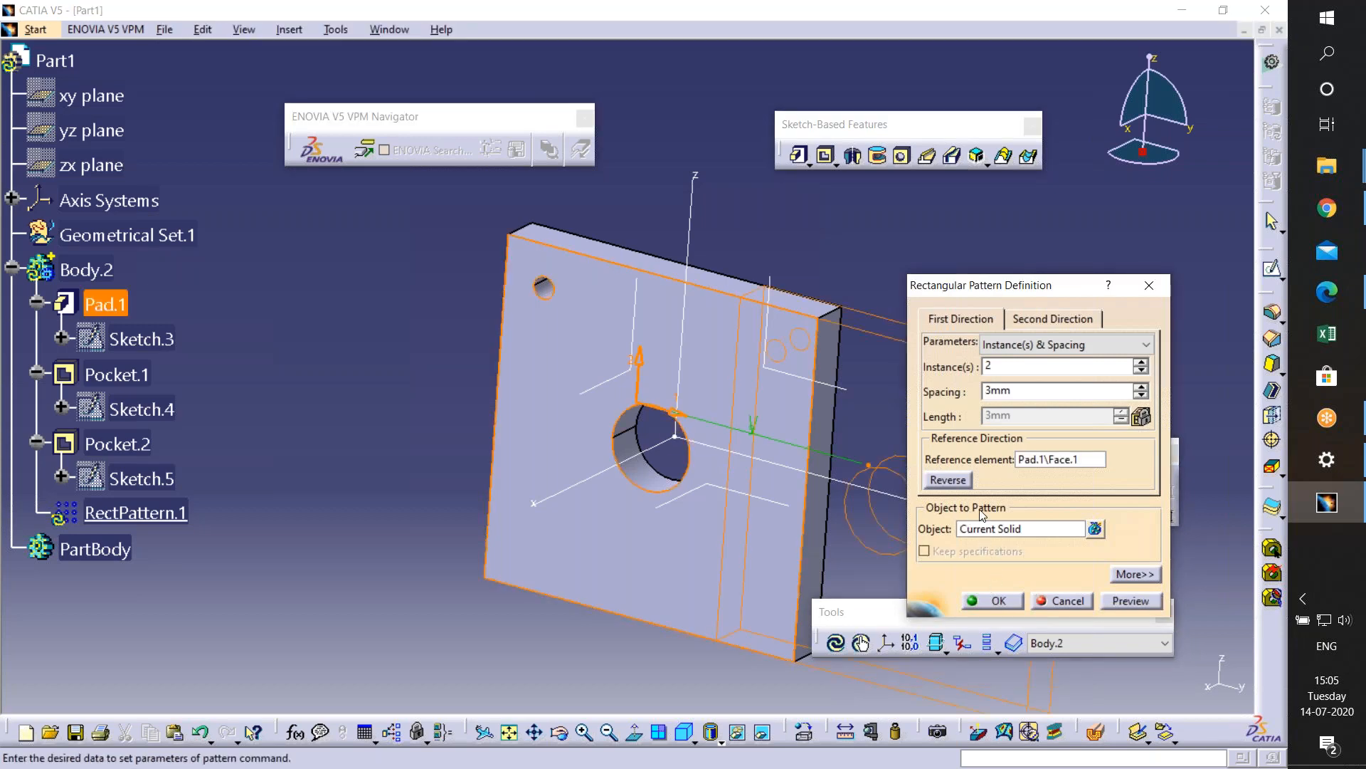
left_click(985, 529)
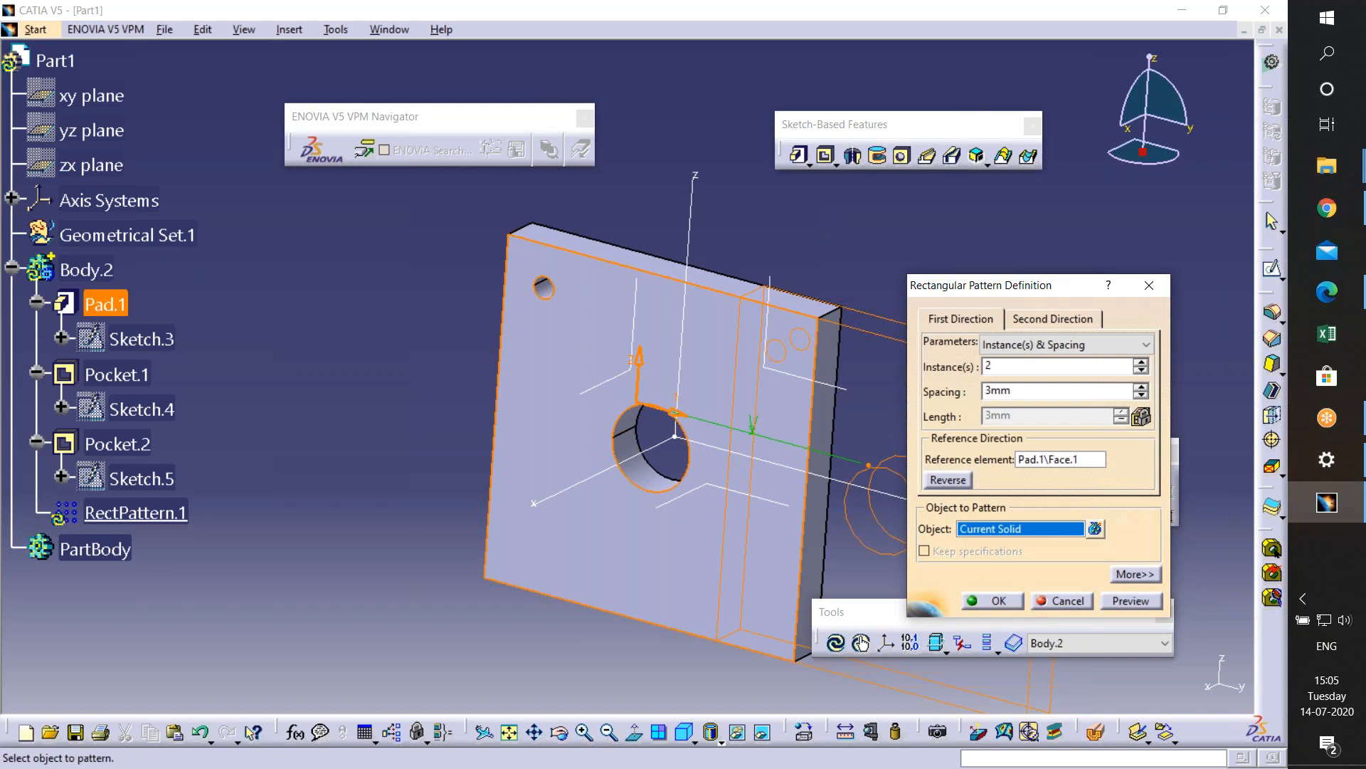
left_click(544, 288)
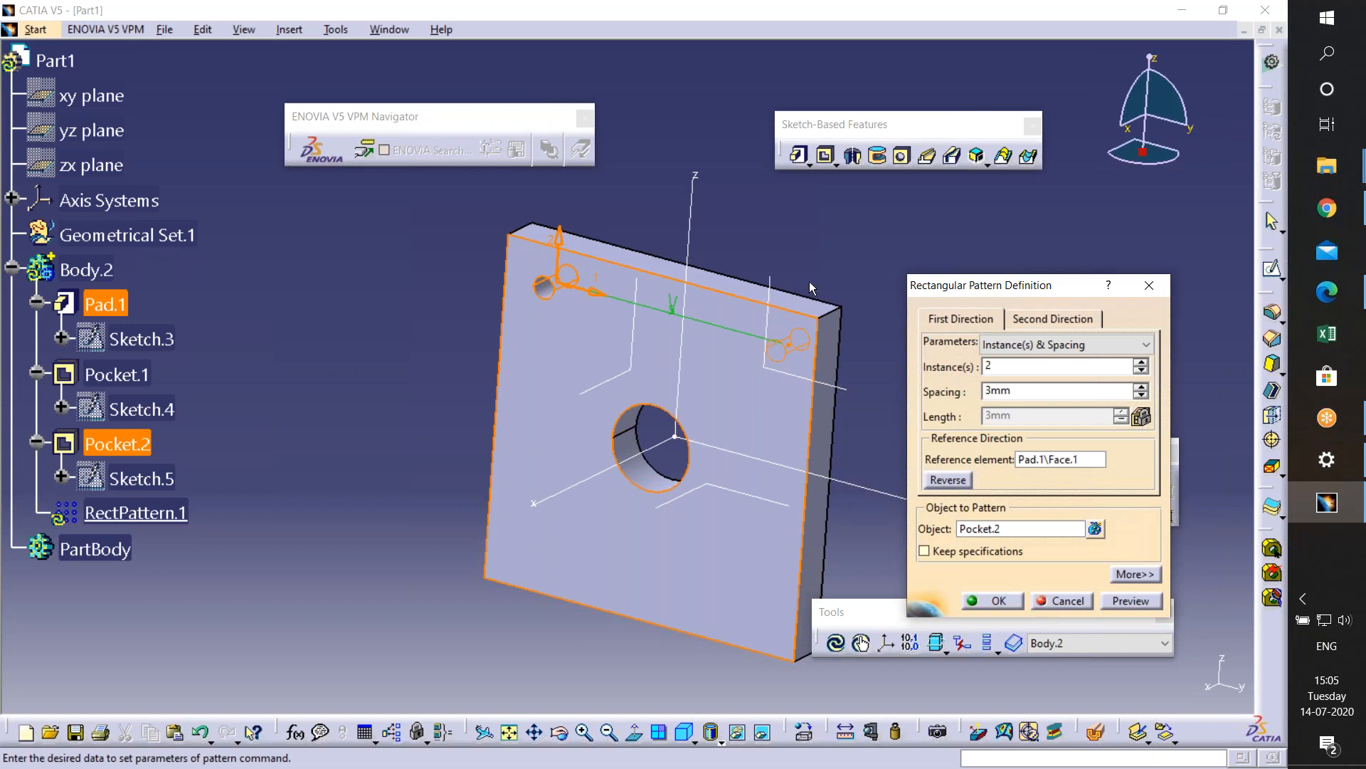
- Define the pattern's second direction with 2 instances and 3 mm spacing, checking the hole distance on the PDF drawing, and preview it
left_click(1052, 322)
double_click(1002, 365)
key("Tab")
left_click(1329, 300)
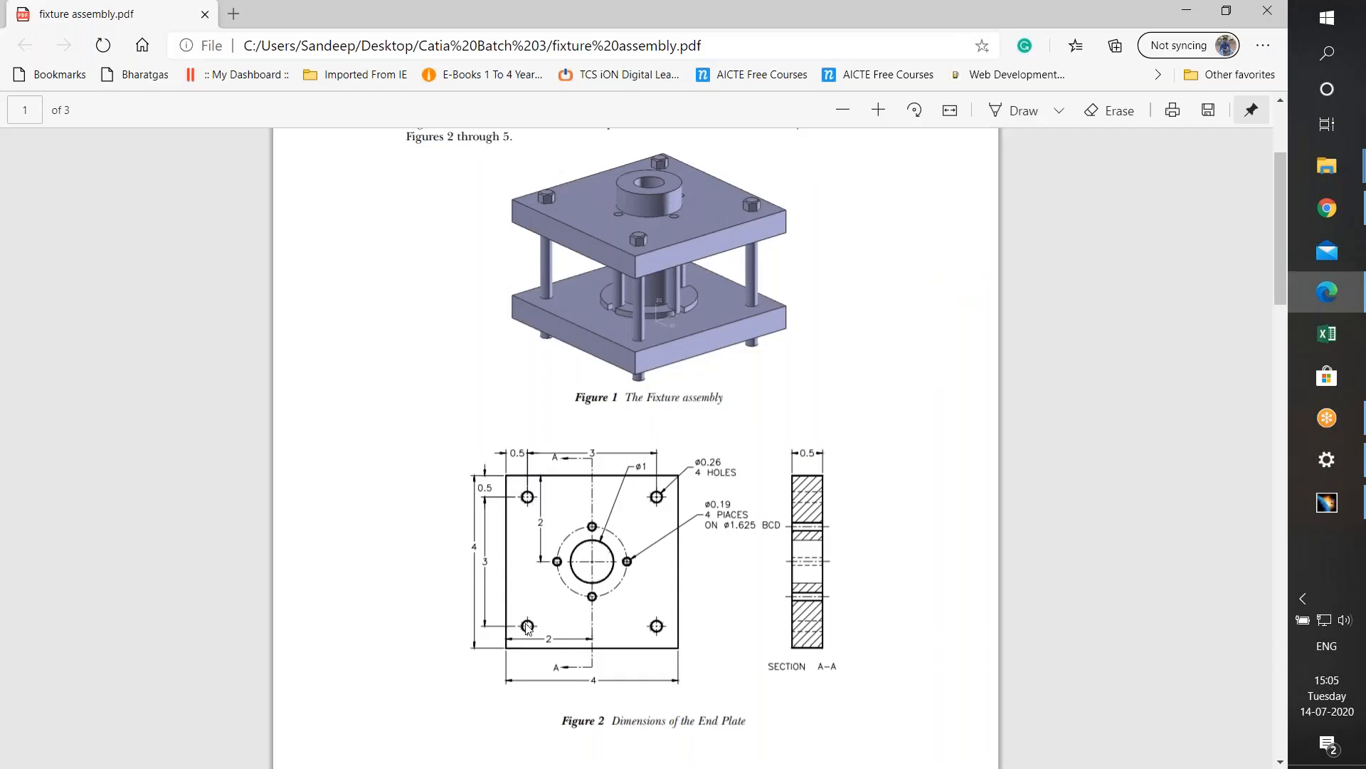
left_click(1202, 18)
double_click(1027, 392)
type("3")
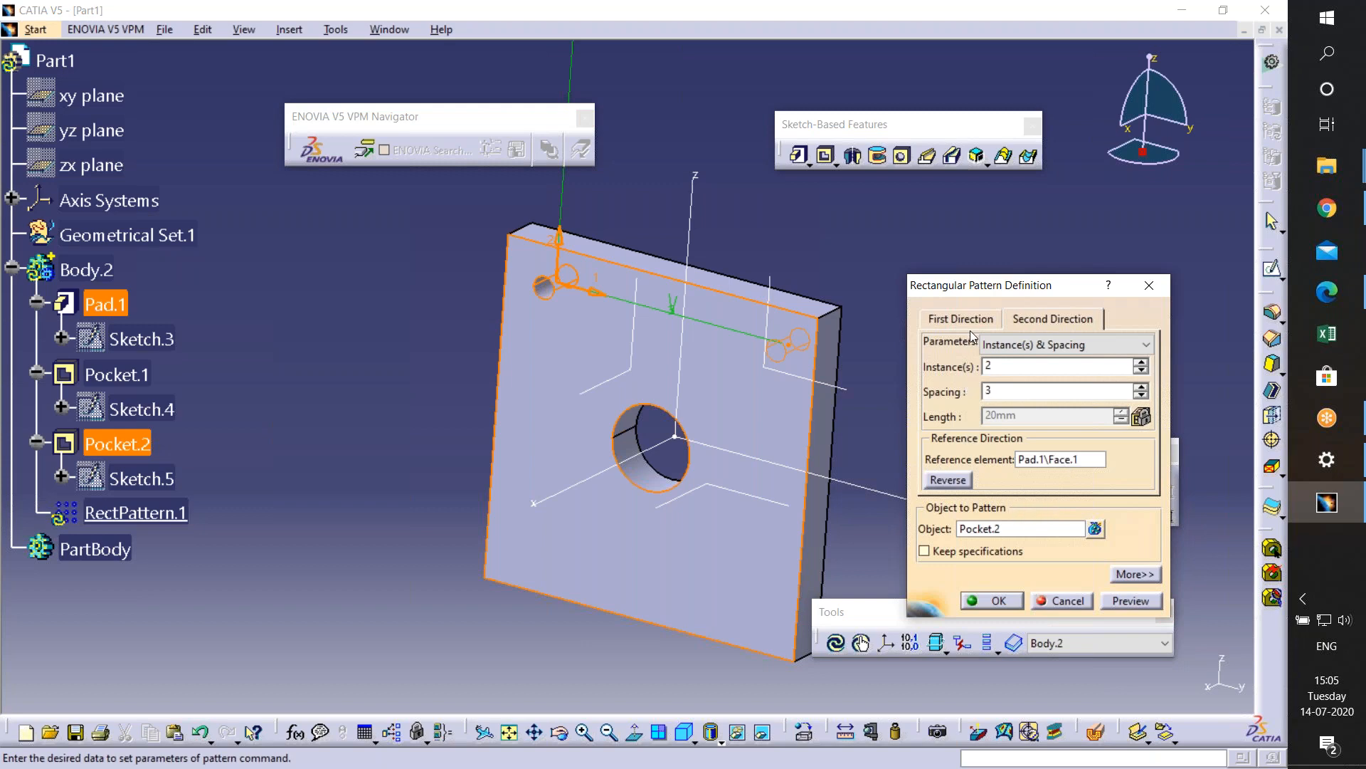
left_click(1144, 600)
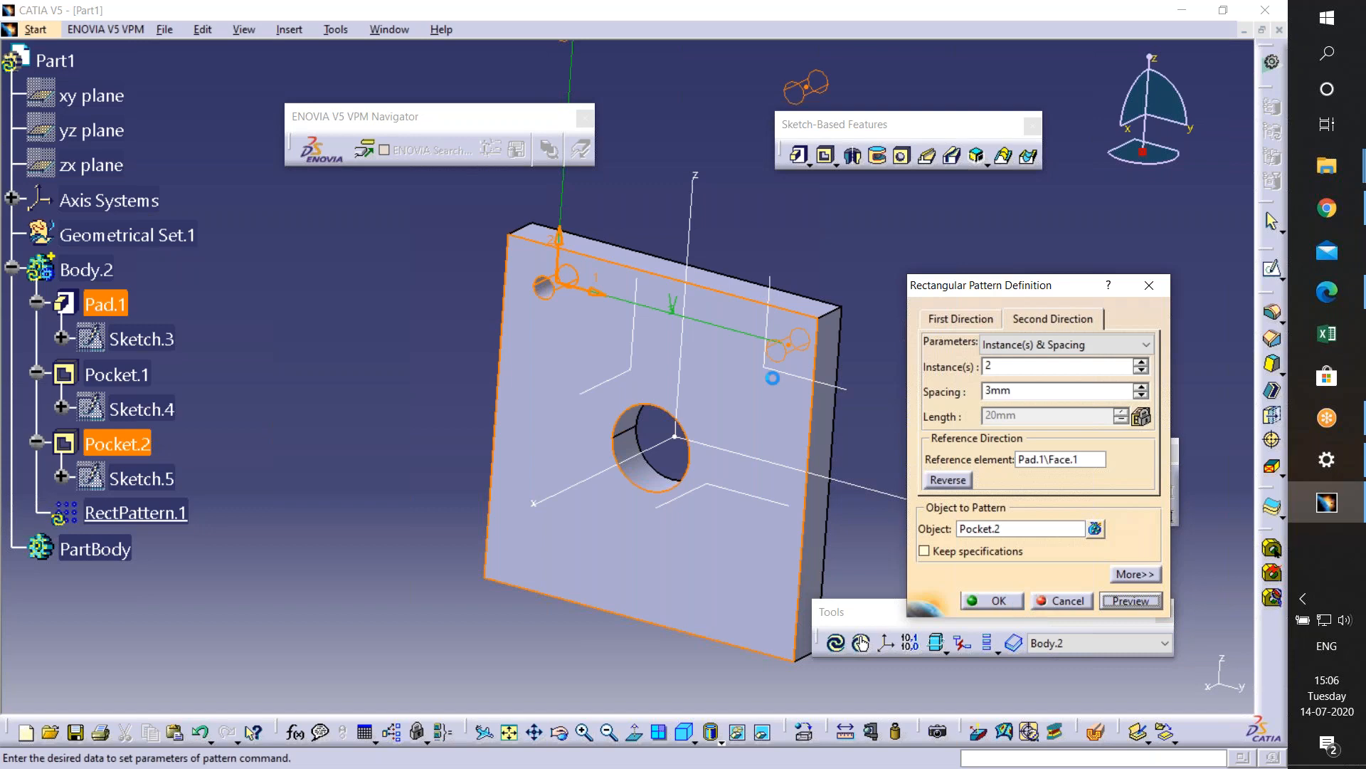
- Reverse the pattern's second direction so the holes run down the plate, and finish the rectangular pattern
middle_click_drag(775, 434, 773, 505, "ctrl")
middle_click_drag(811, 384, 824, 340)
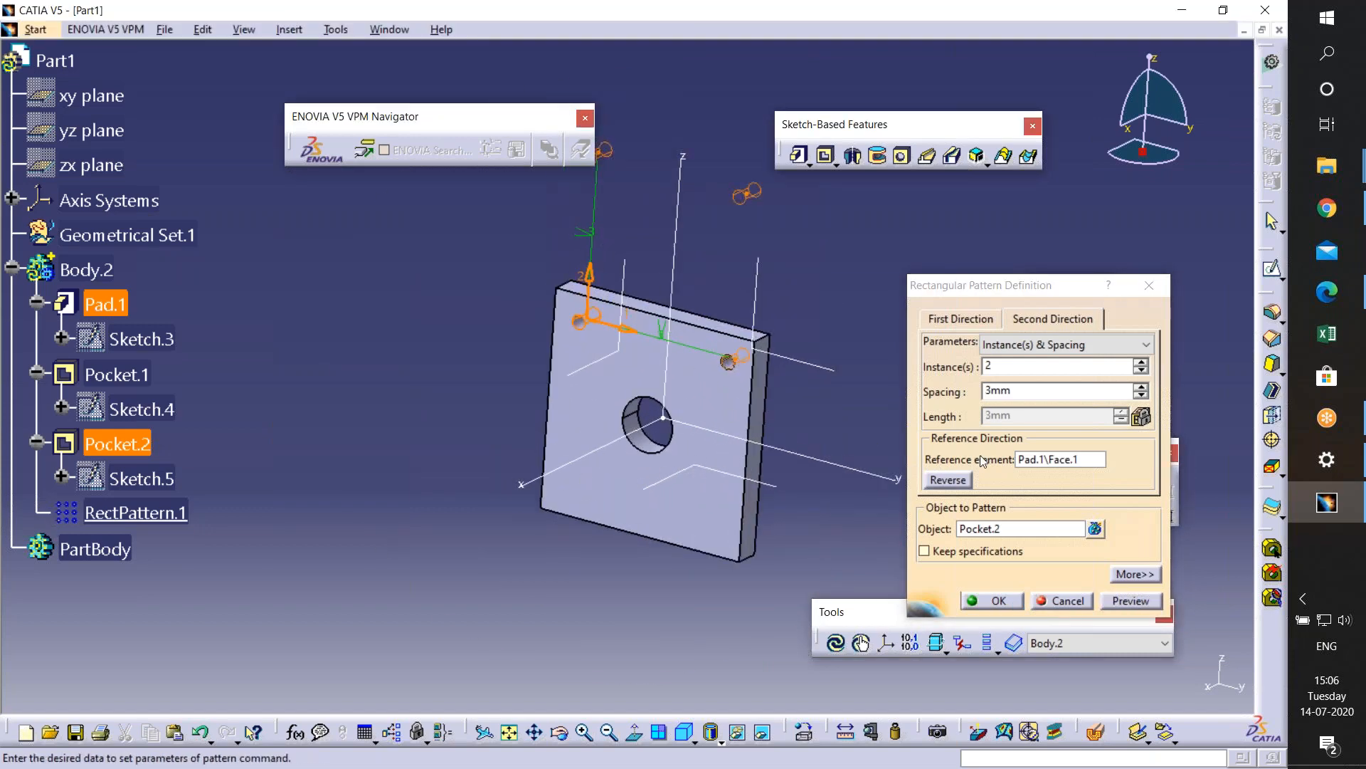
left_click(949, 480)
middle_click_drag(634, 550, 585, 426, "ctrl")
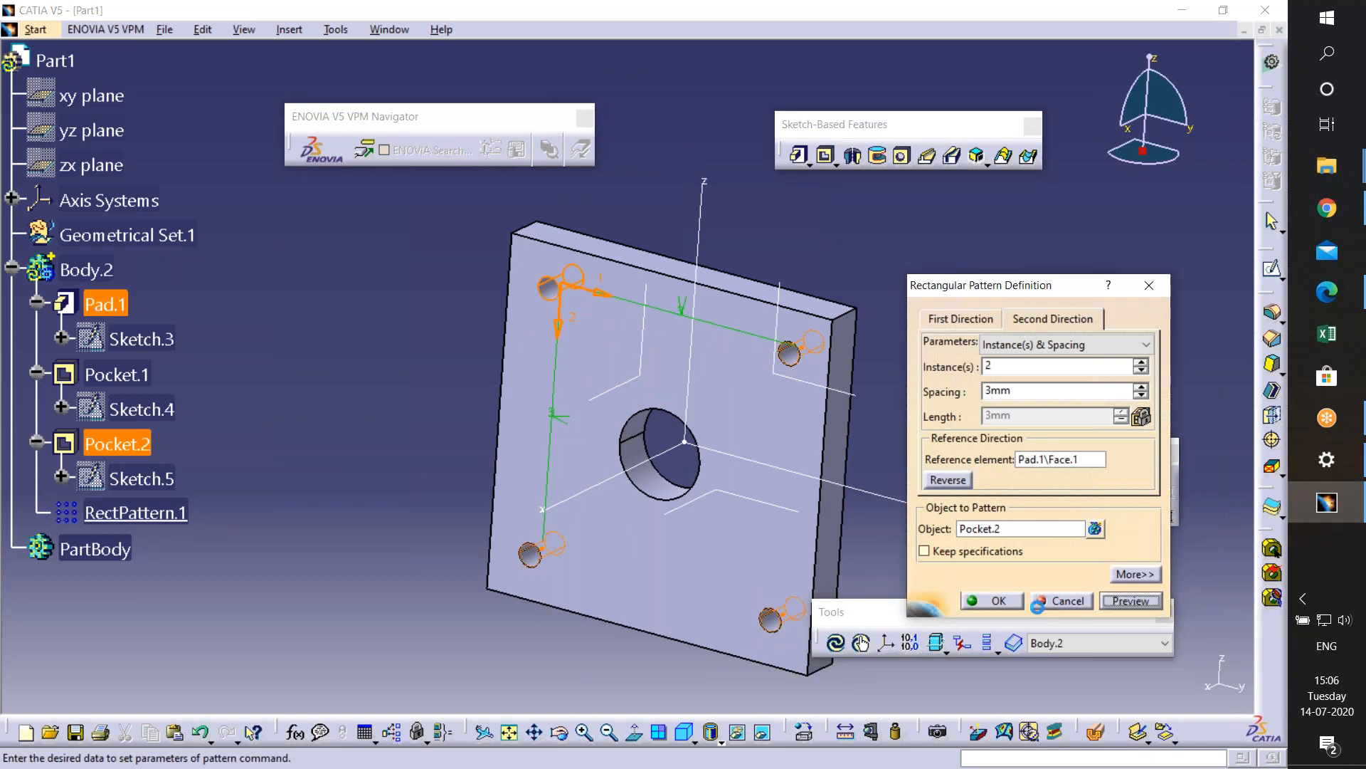
left_click(993, 601)
mouse_move(719, 459)
middle_mouse_down()
mouse_move(848, 442)
mouse_move(793, 290)
mouse_move(713, 439)
mouse_move(719, 456)
middle_mouse_up()
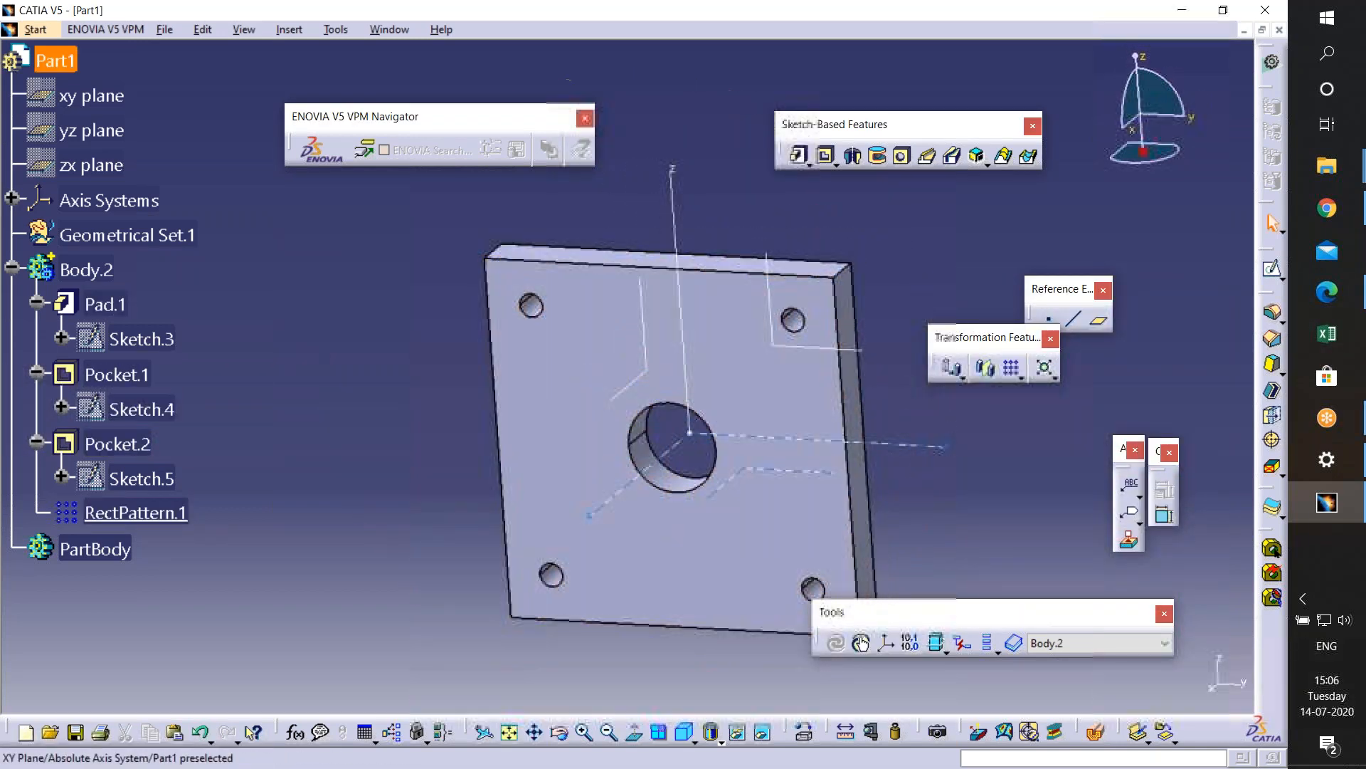
- Examine the small holes around the end plate's centre bore and the disk drawing in the fixture assembly PDF, and return to the part
left_click(1327, 292)
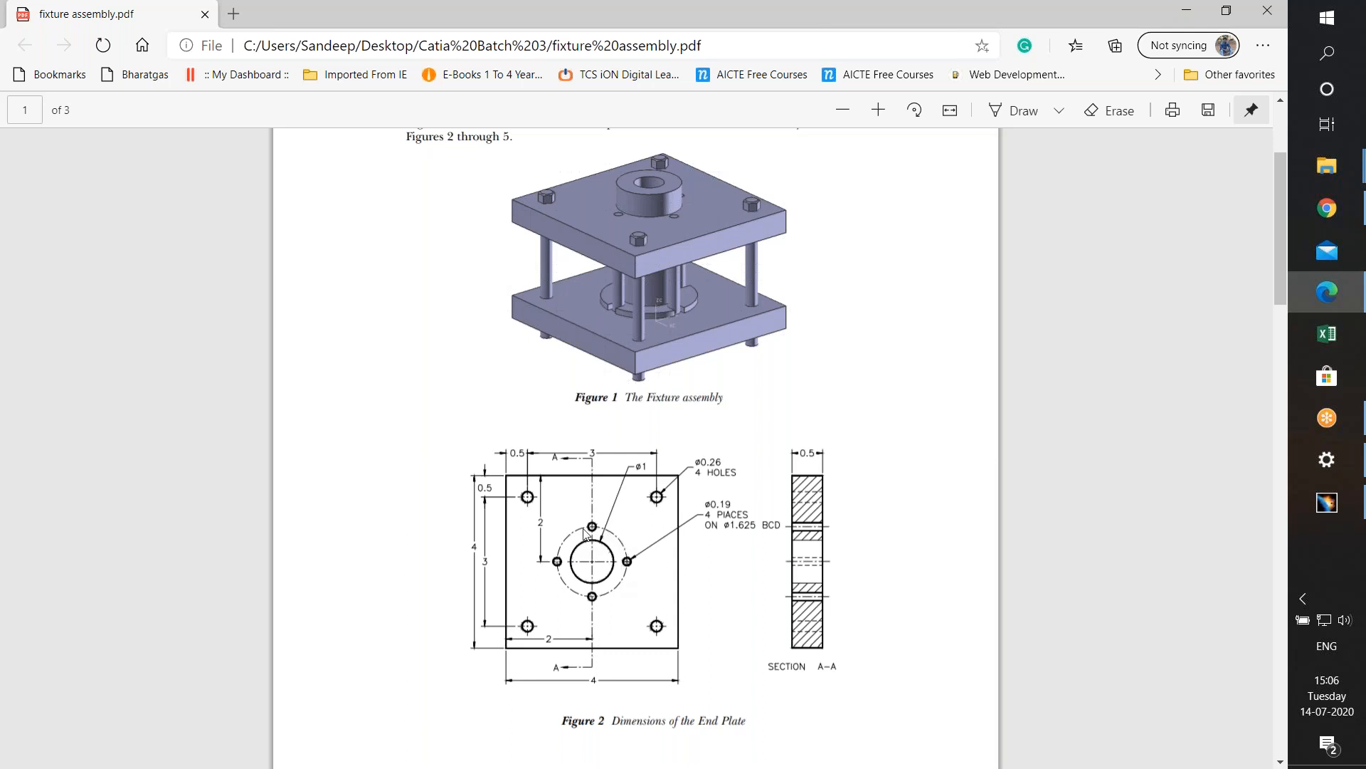
right_click(678, 315)
left_click(656, 381)
scroll(662, 379, "up", 1, "ctrl")
scroll(660, 379, "up", 1, "ctrl")
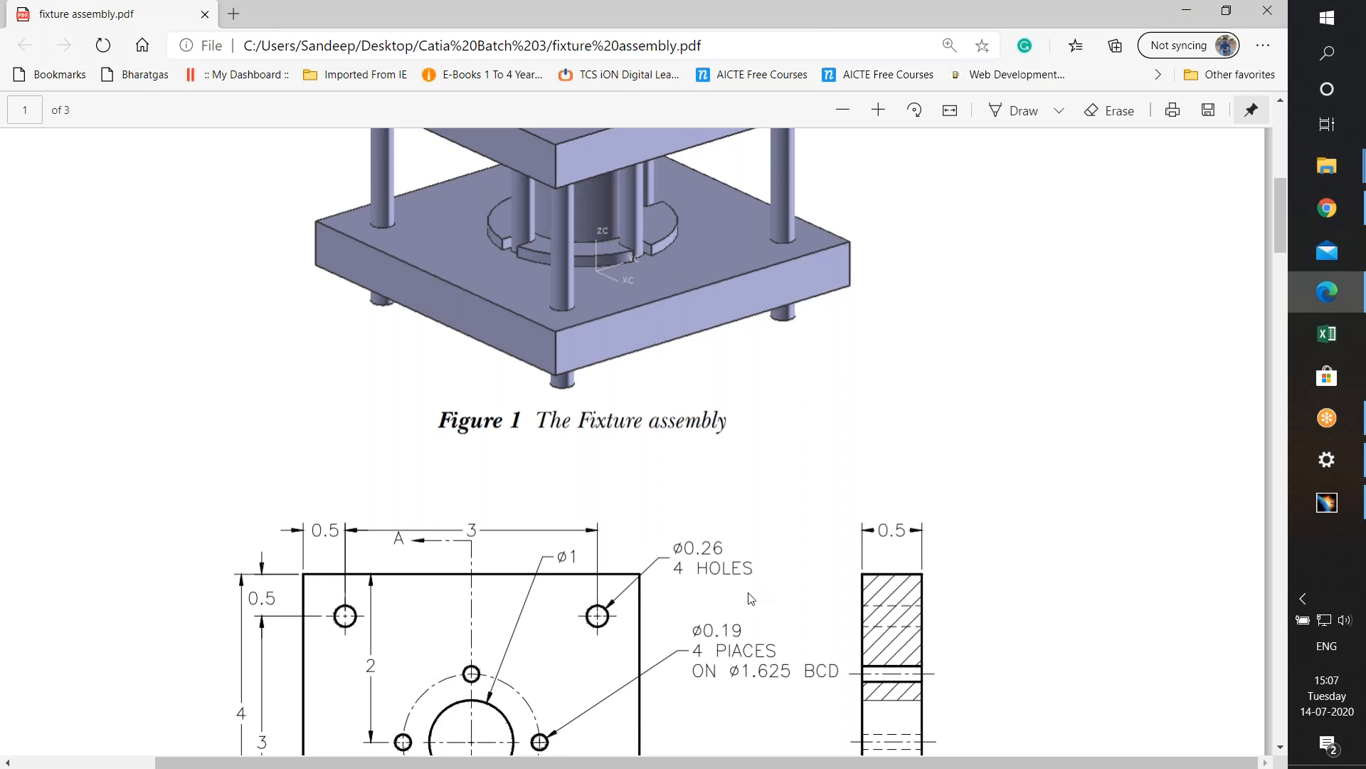
scroll(751, 598, "down", 3)
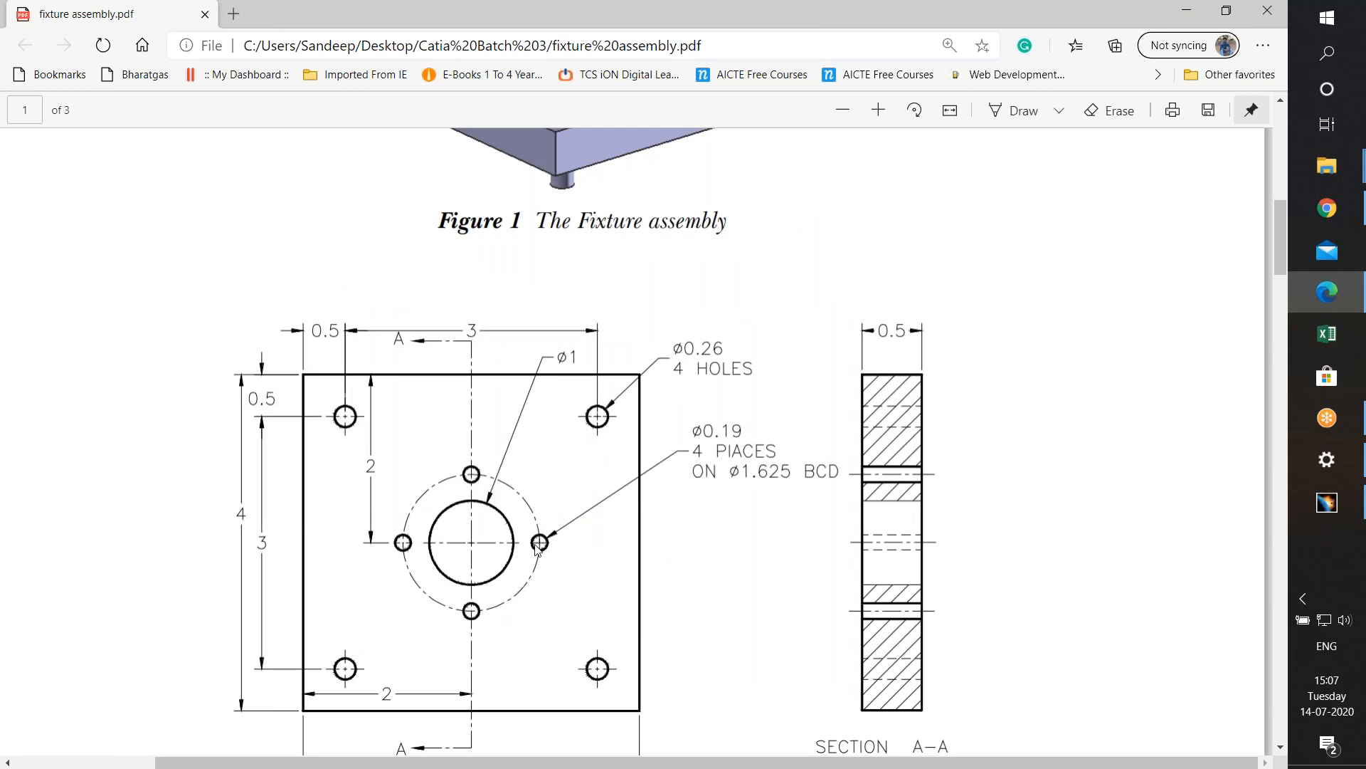
scroll(756, 582, "up", 5)
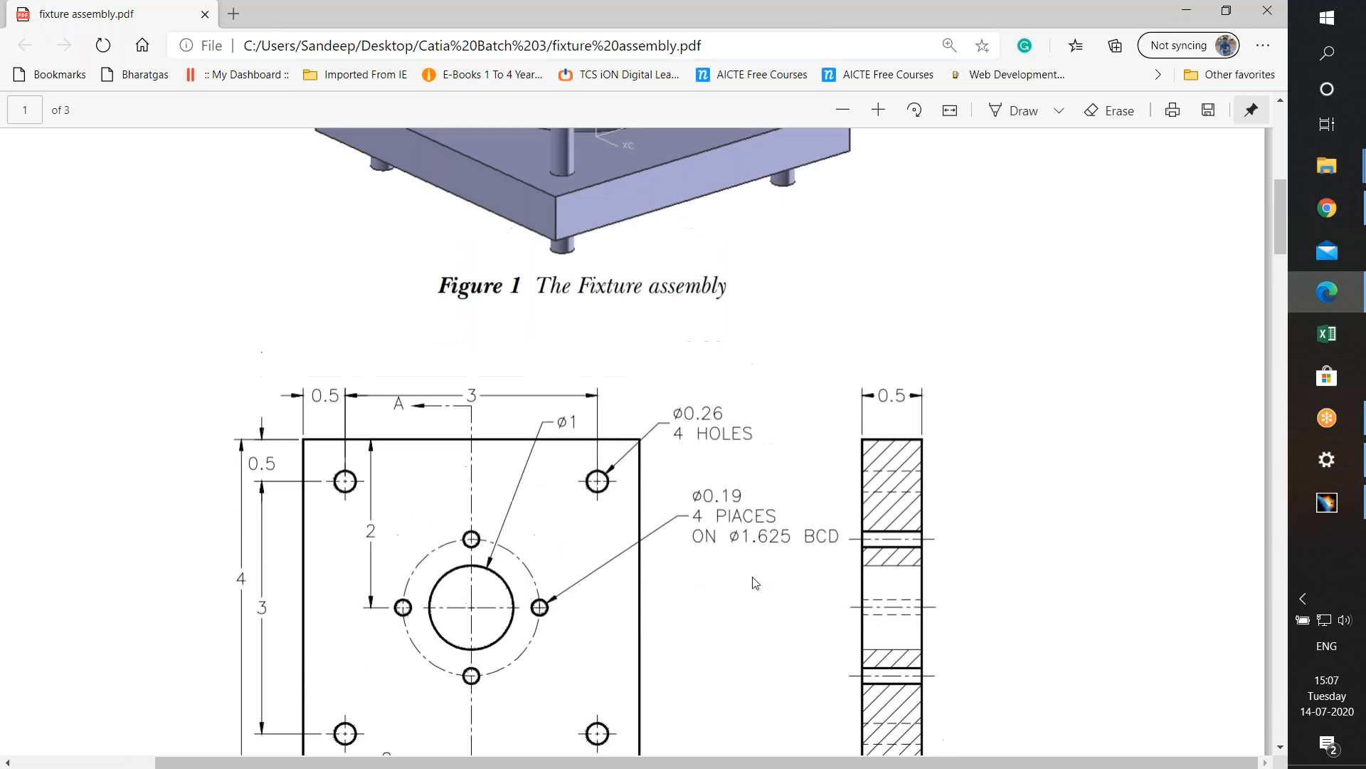
scroll(654, 448, "down", 4)
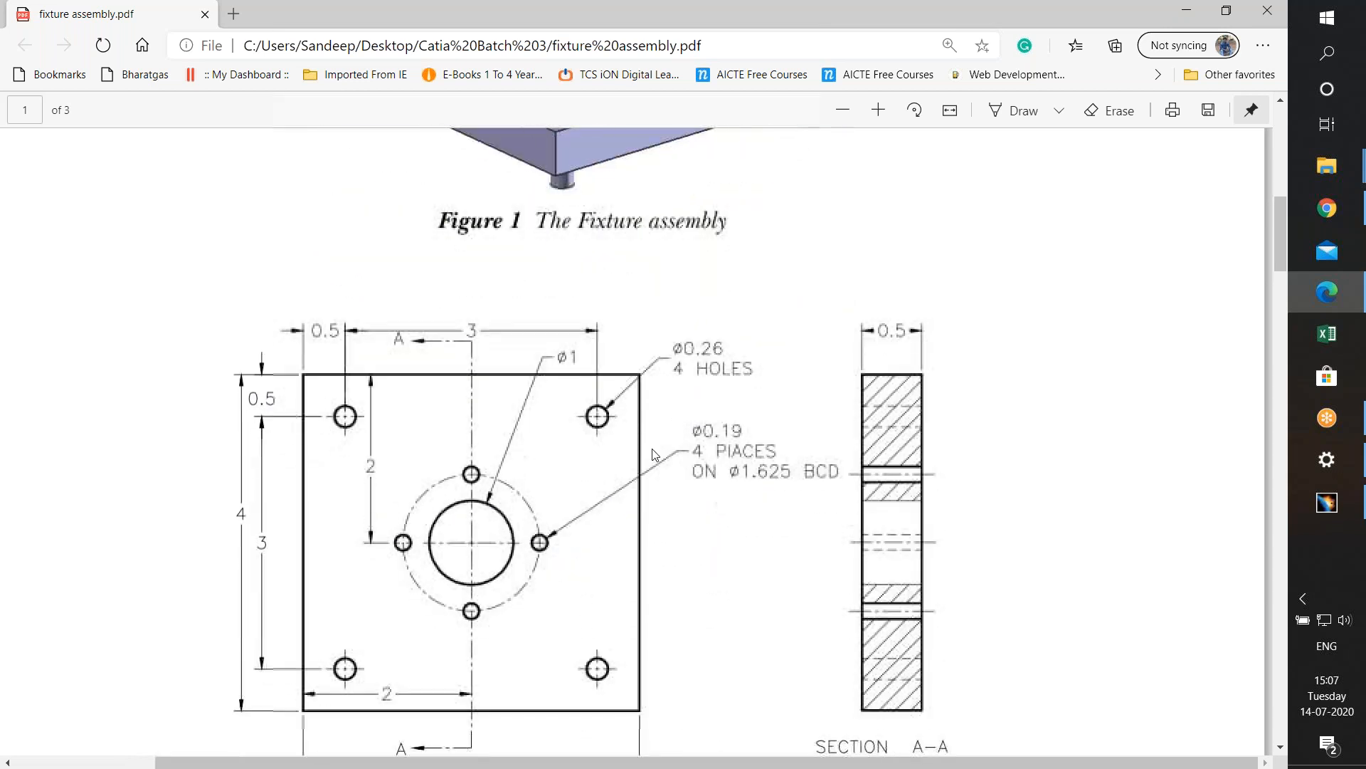
scroll(653, 427, "up", 3)
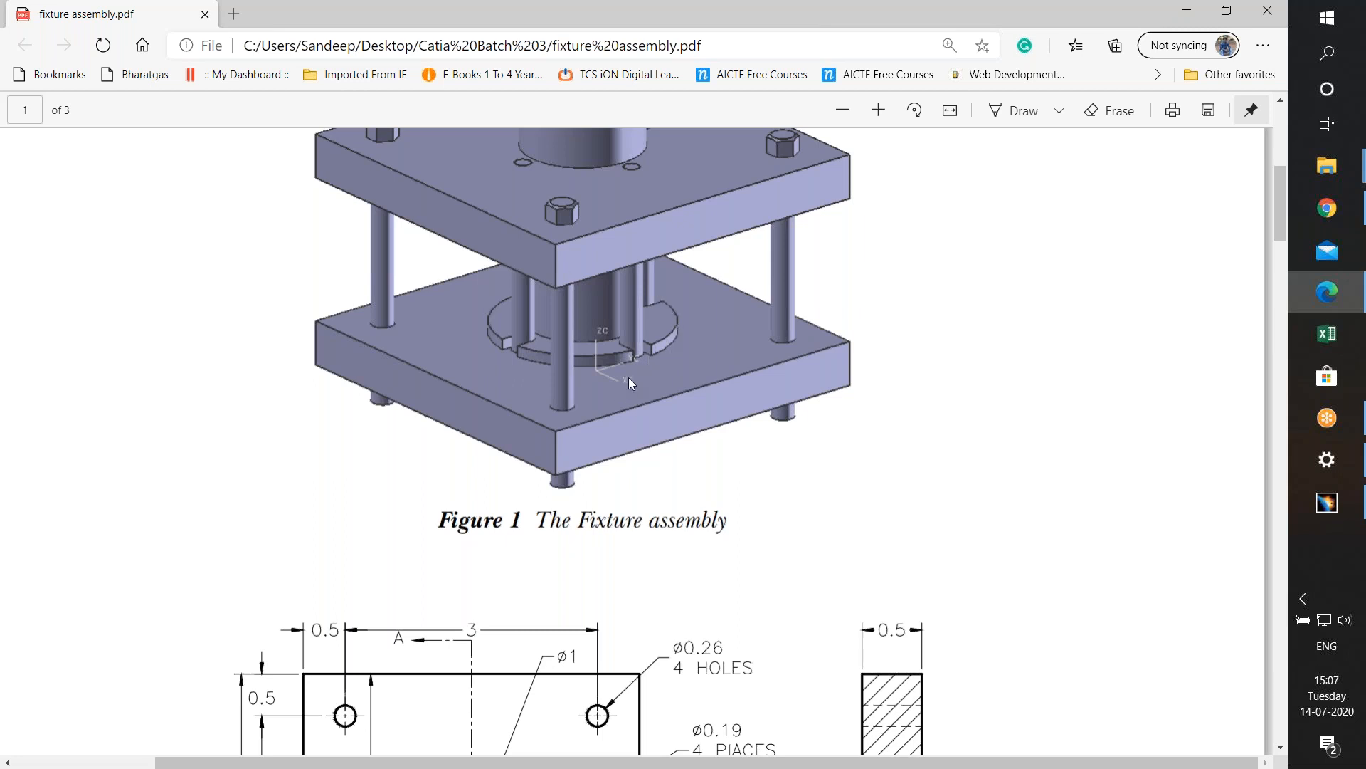
scroll(669, 484, "down", 10)
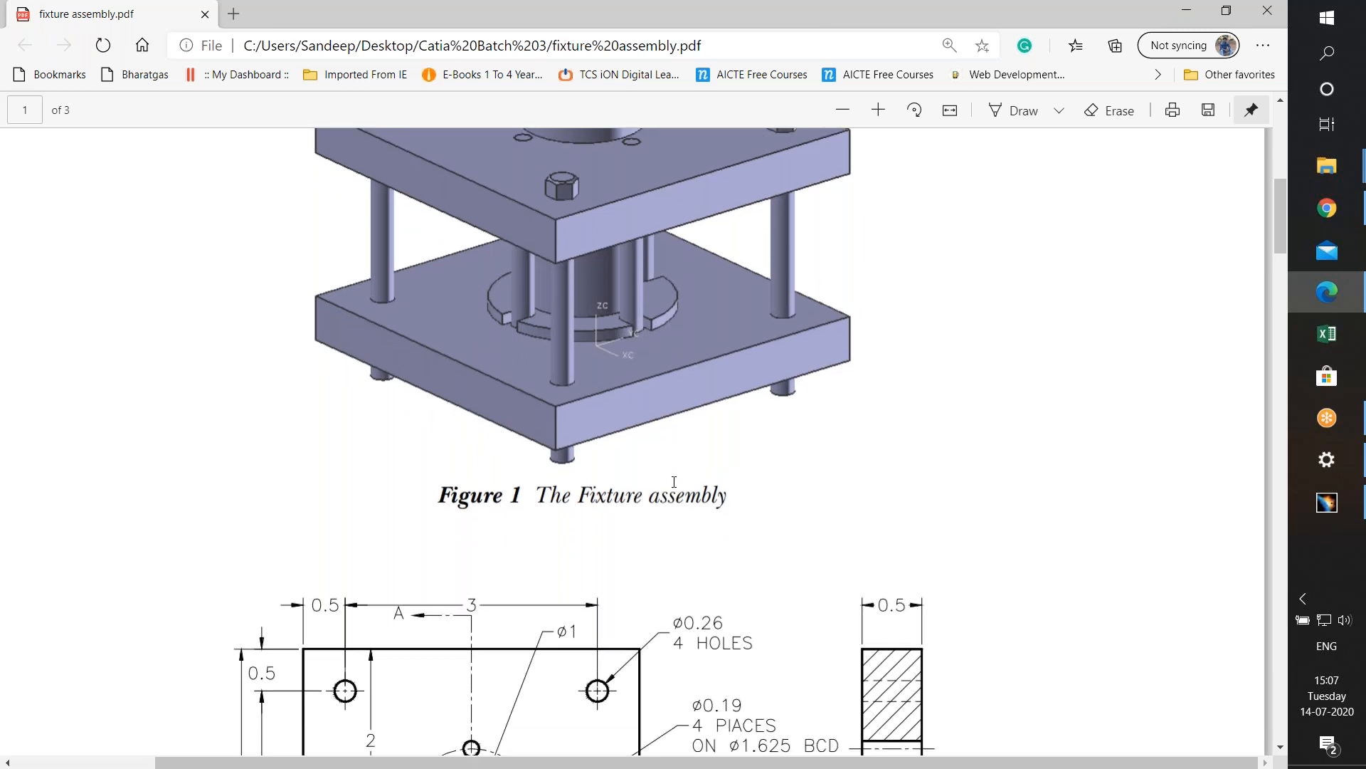
scroll(650, 438, "up", 3)
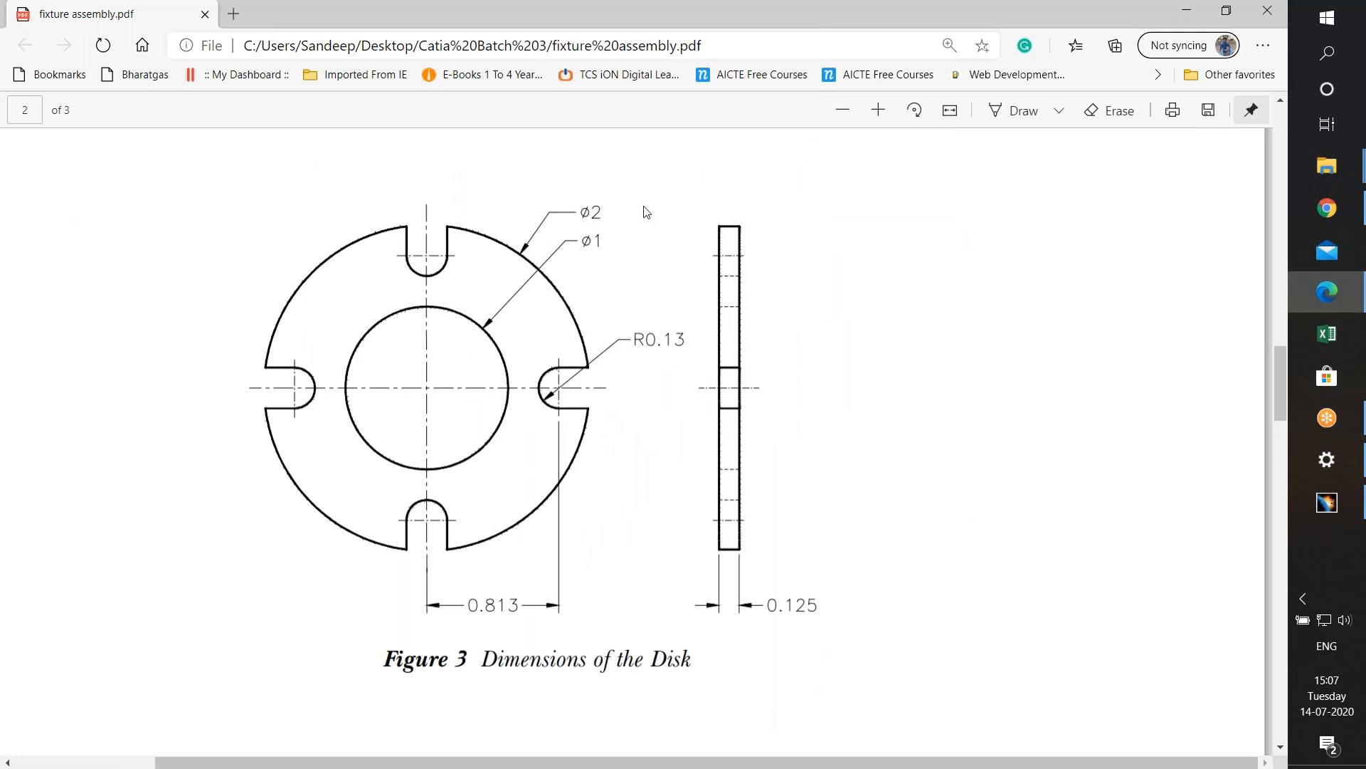
left_click(1185, 10)
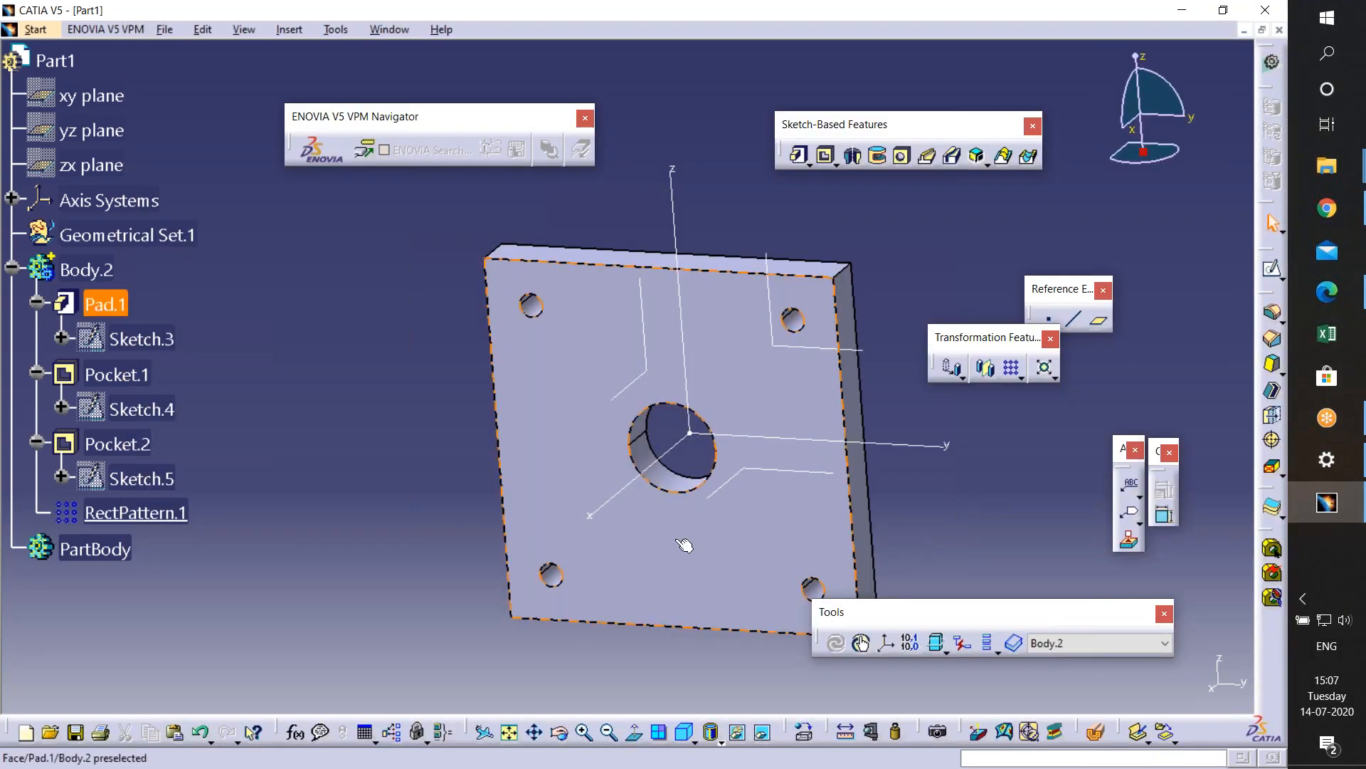
- Start a sketch on the plate's front face and draw a circle about 2 mm in diameter centred on the origin
left_click(720, 546)
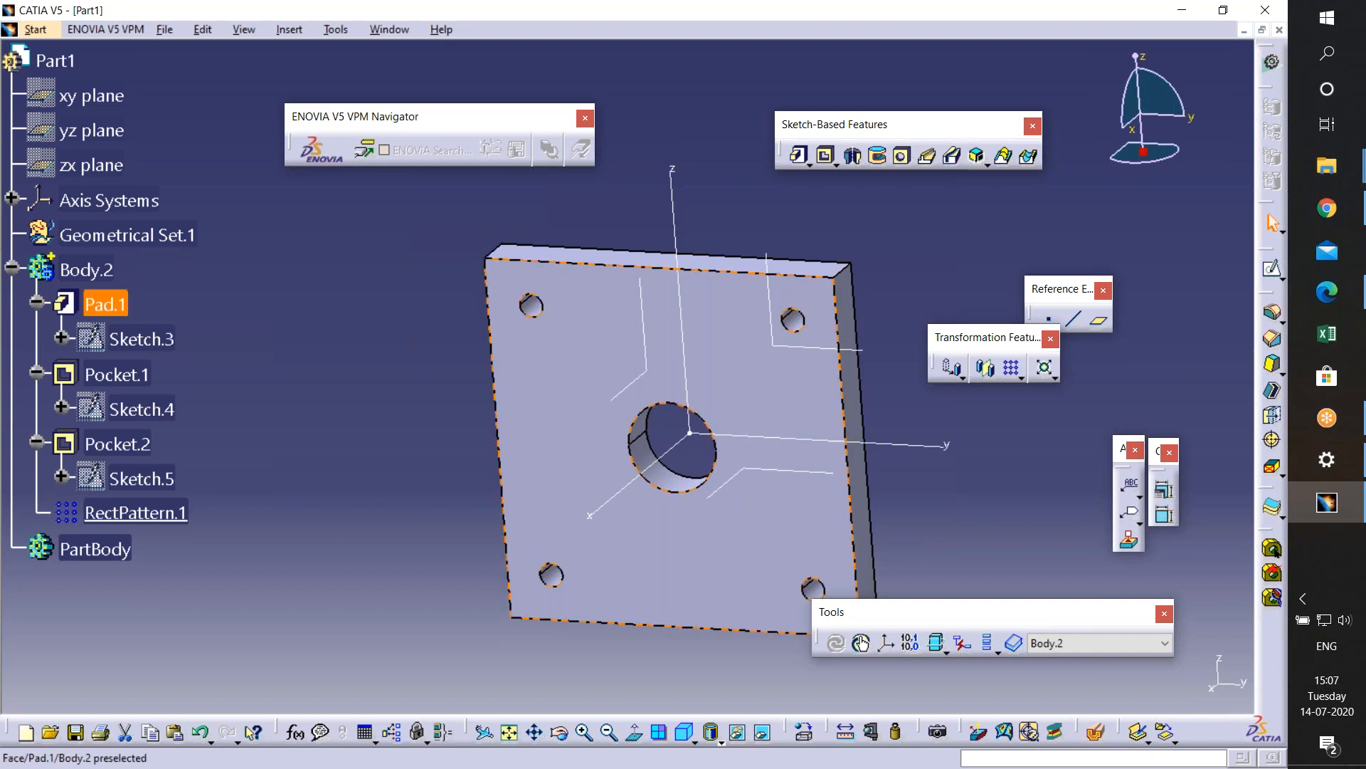
left_click(1272, 269)
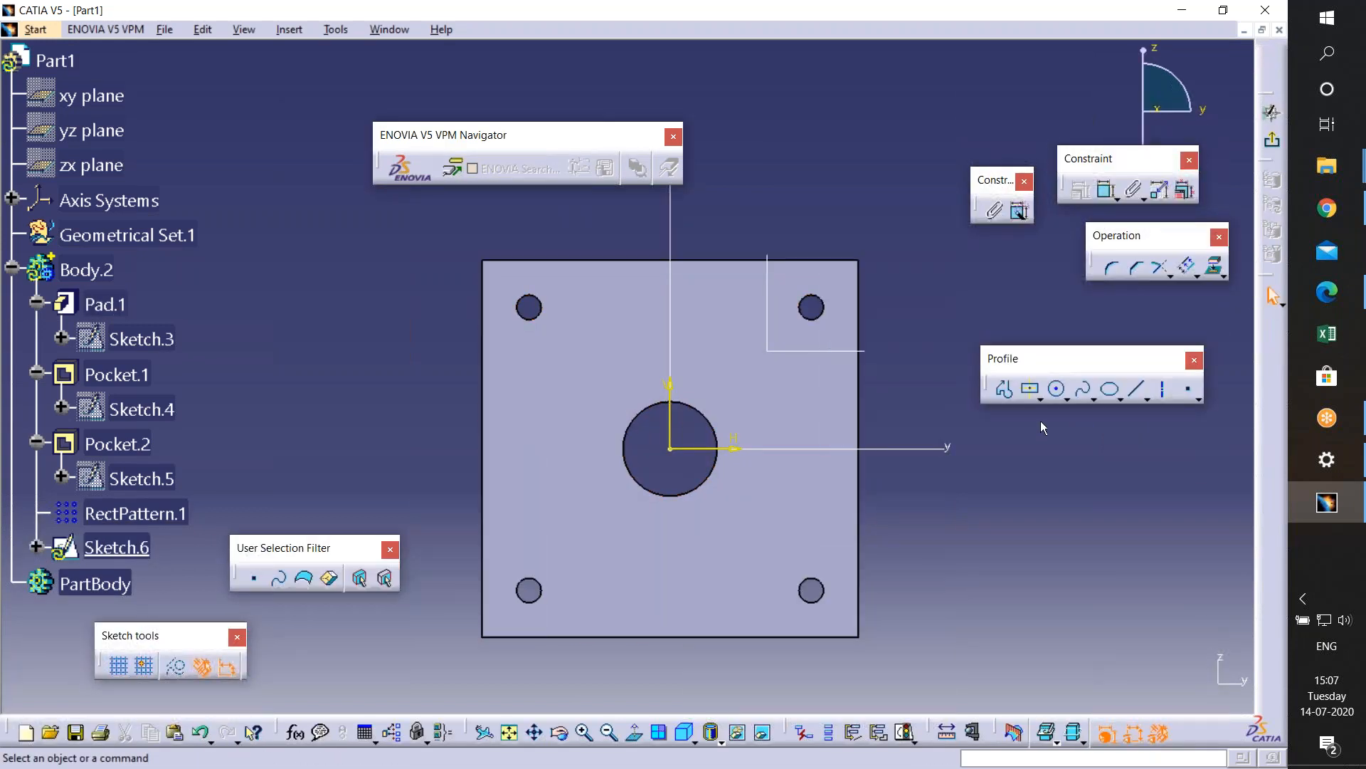
left_click(1058, 390)
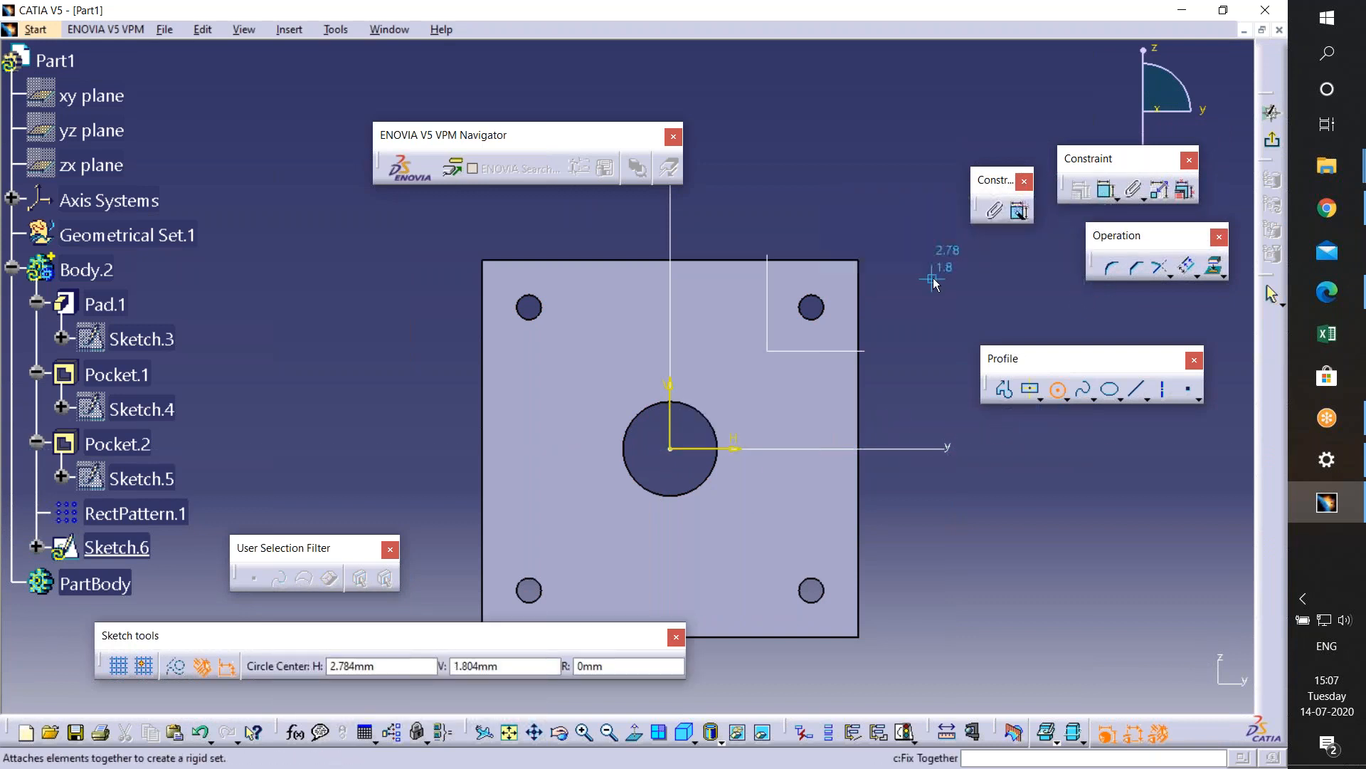
key("Escape")
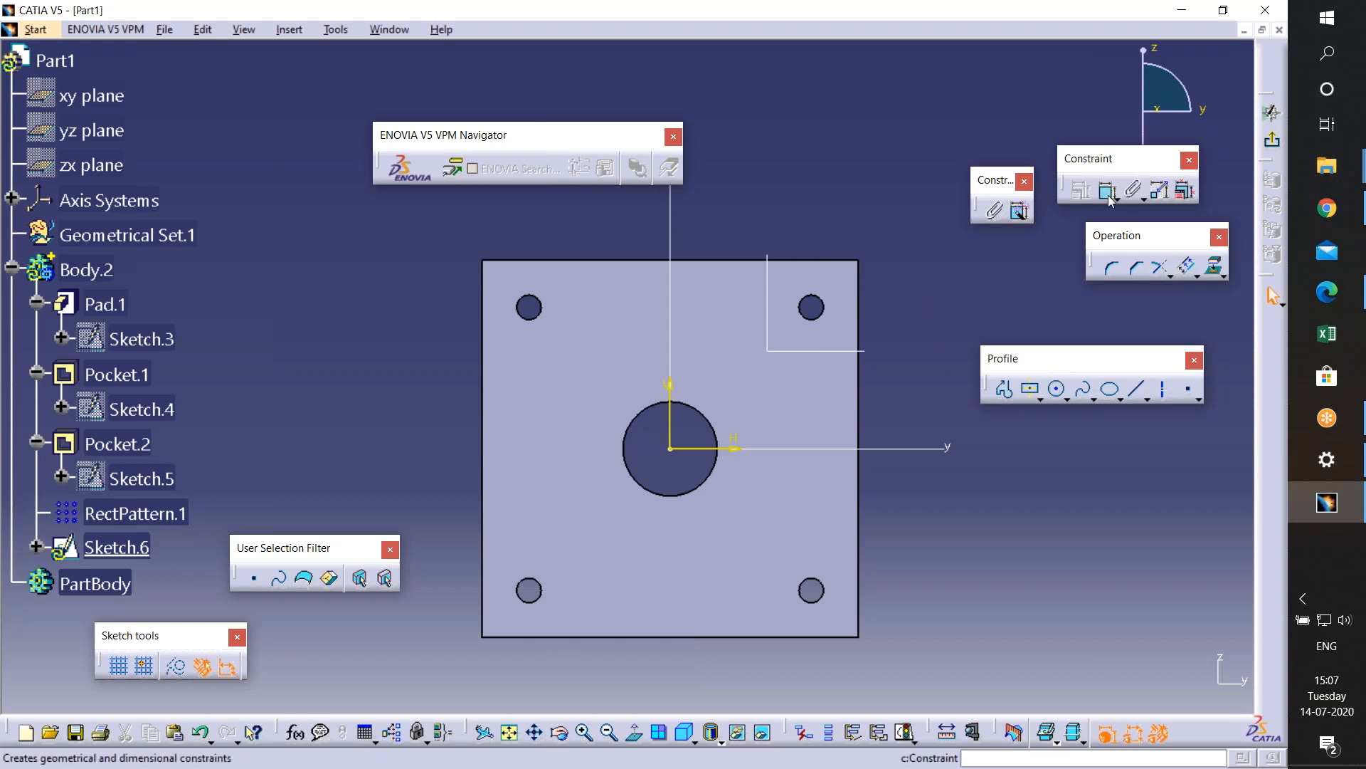
left_click(1058, 389)
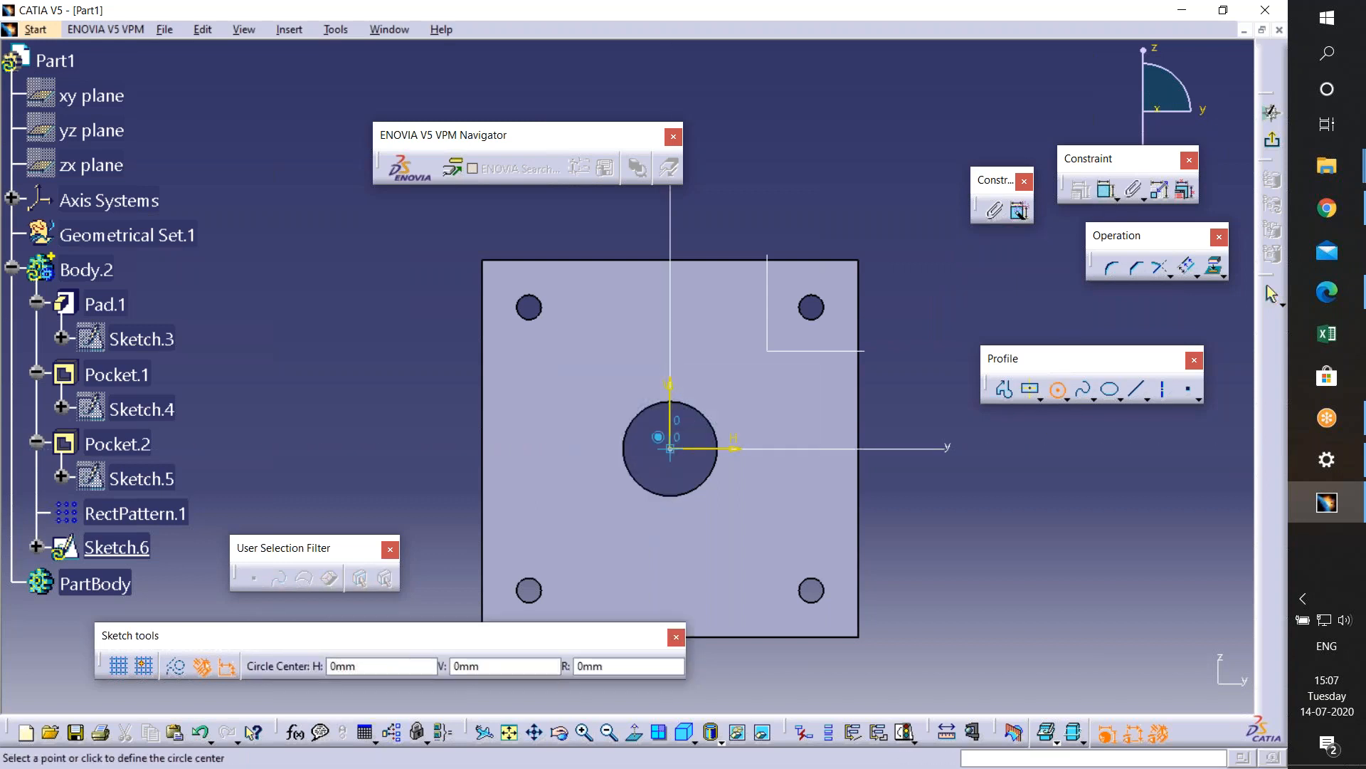
left_click(669, 449)
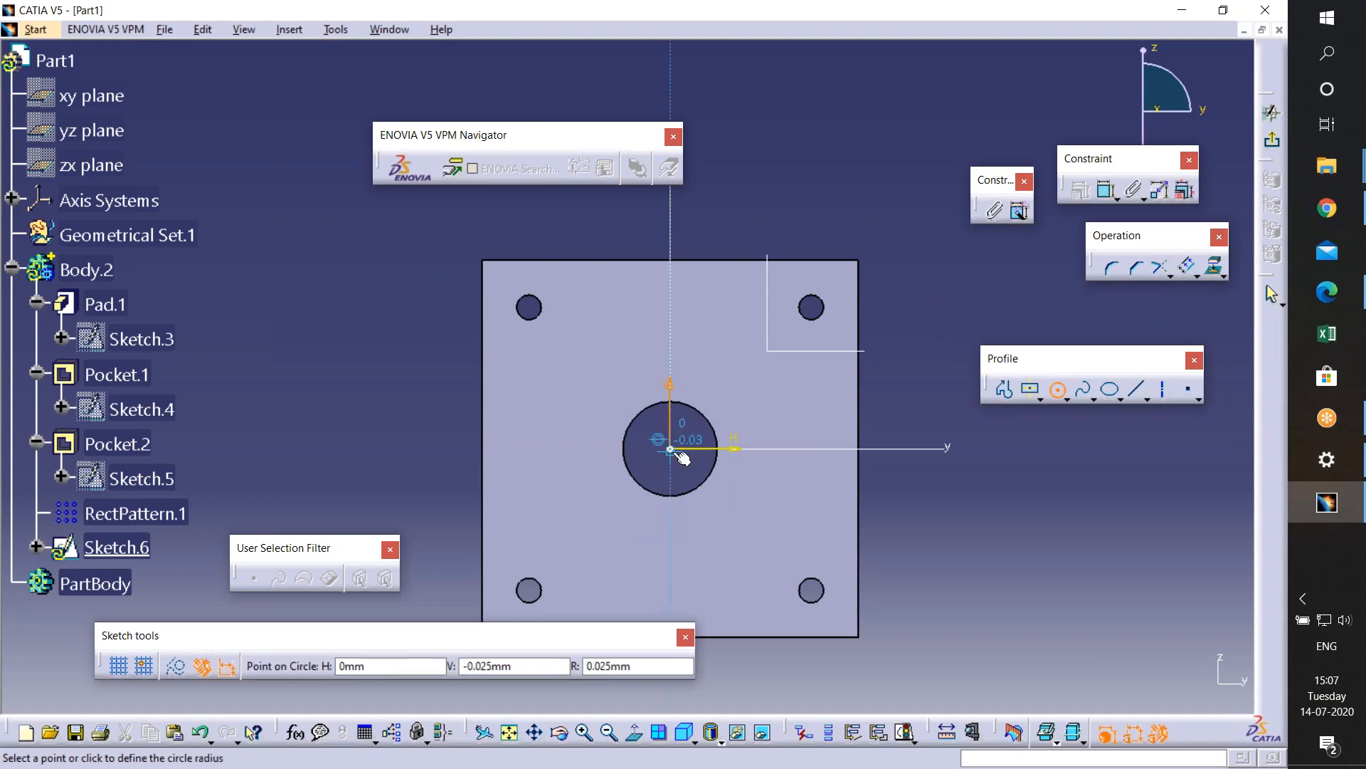
left_click(758, 506)
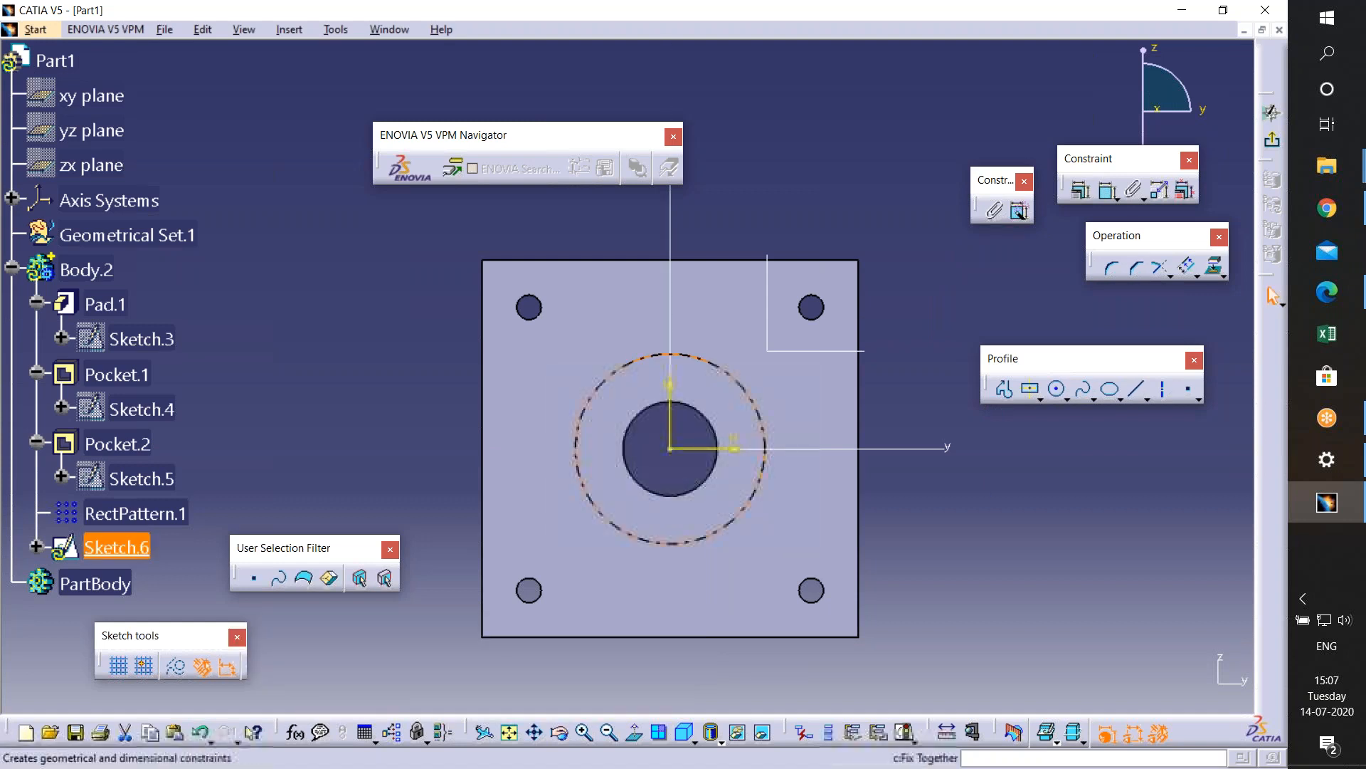
- Dimension the circle's diameter and set it to 2 mm
left_click(1111, 197)
left_click(744, 208)
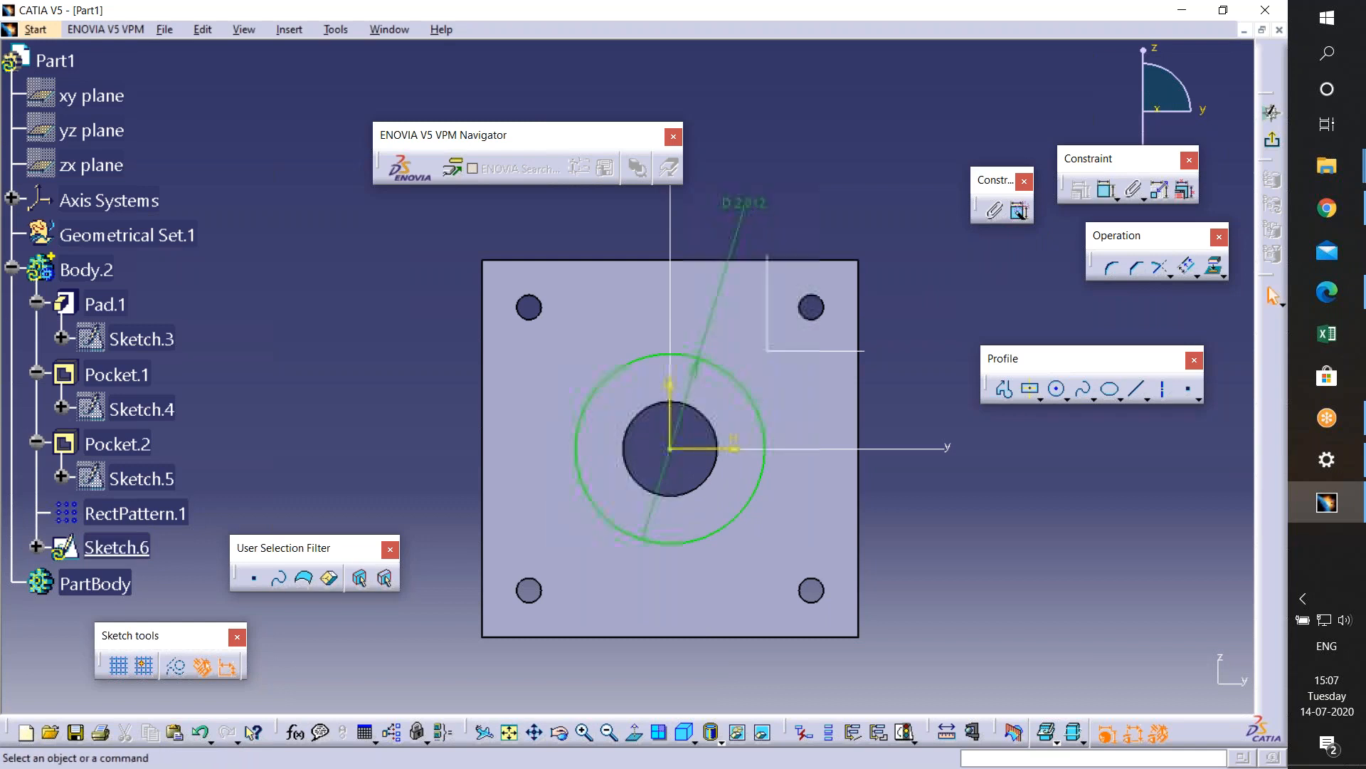
double_click(743, 206)
type("2")
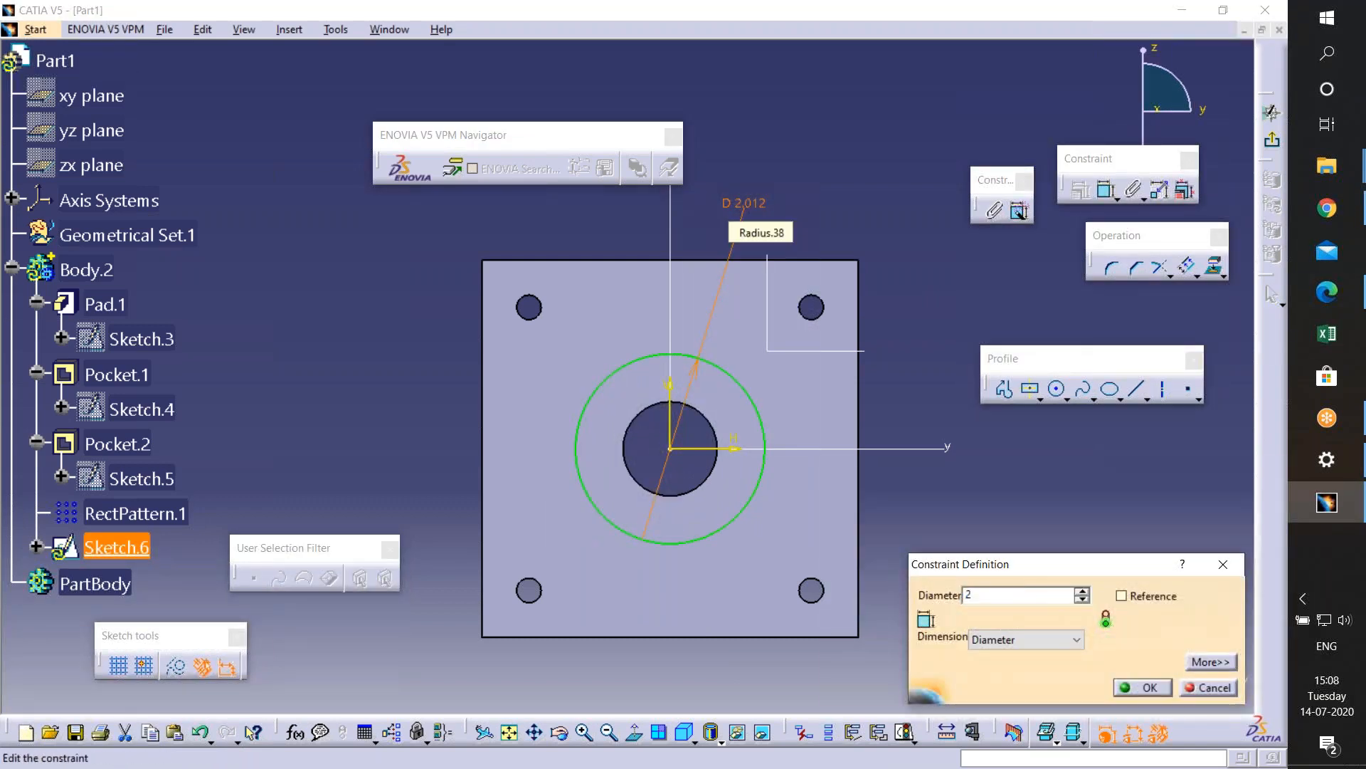
key("Return")
left_click(918, 388)
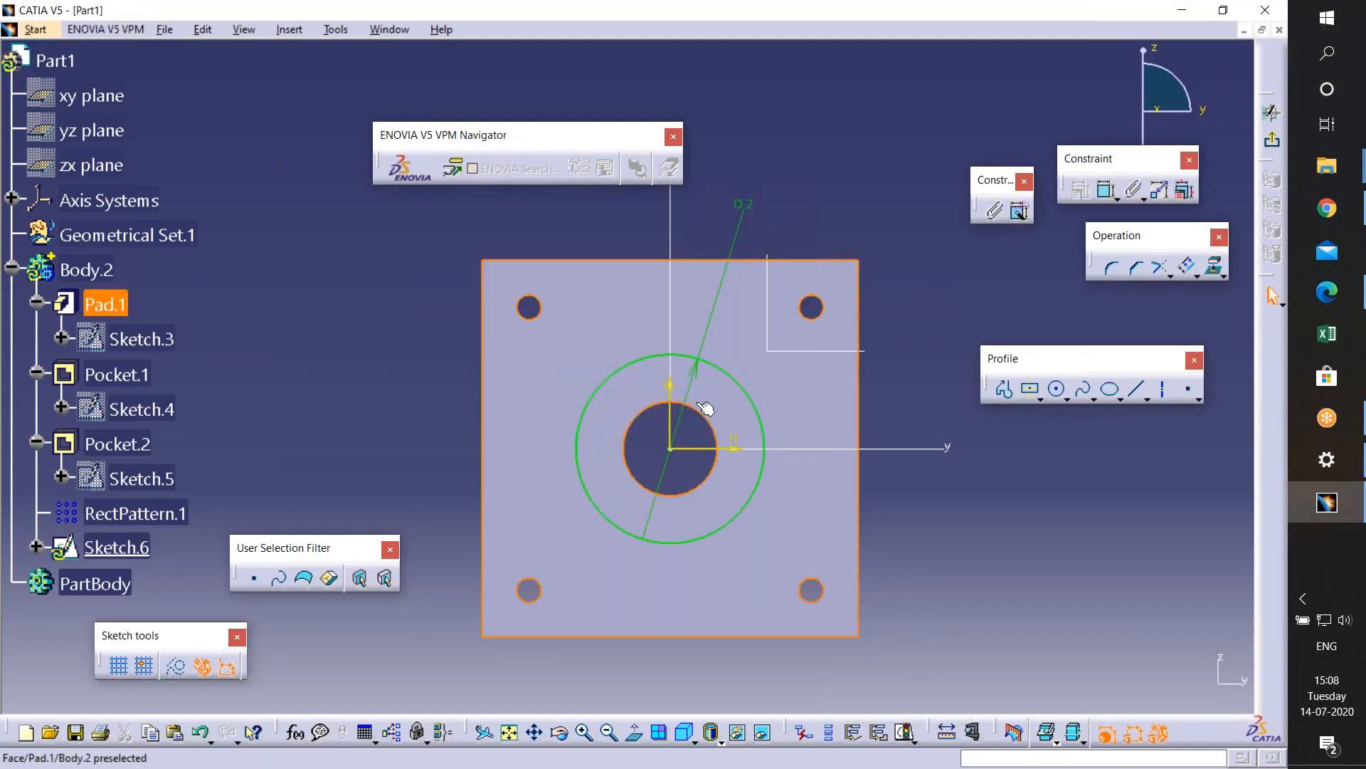
- Convert the 2 mm circle into a construction element
left_click(741, 389)
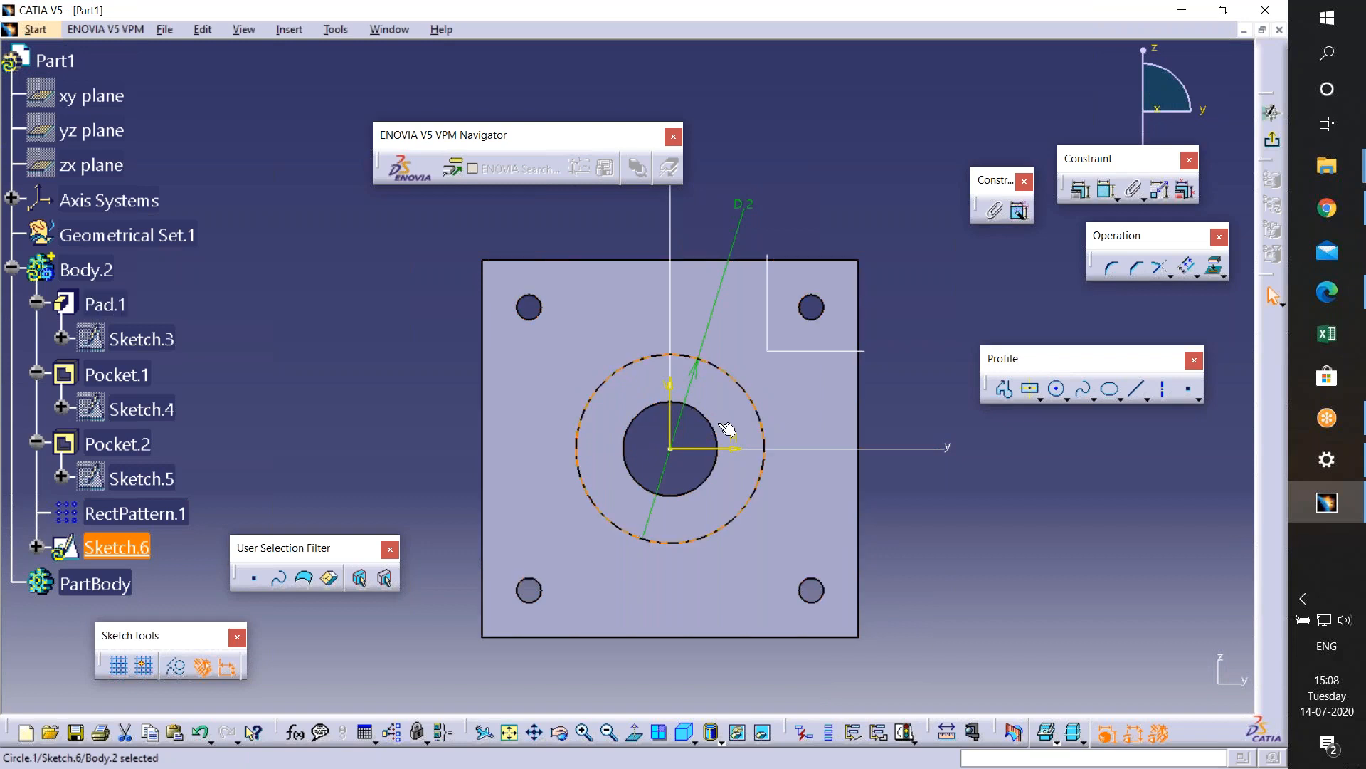
left_click(176, 666)
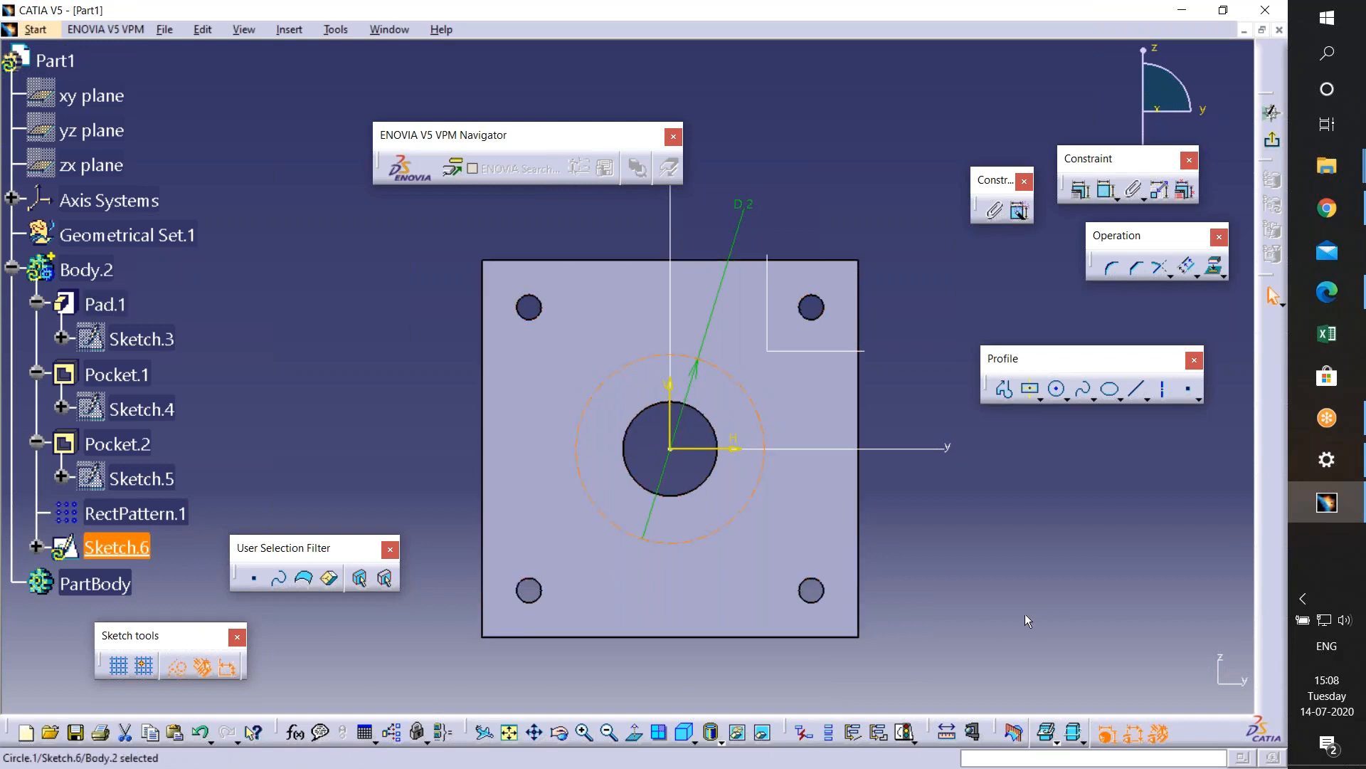
mouse_move(671, 398)
middle_mouse_down("ctrl")
mouse_move(650, 320)
mouse_move(662, 413)
middle_mouse_up("ctrl")
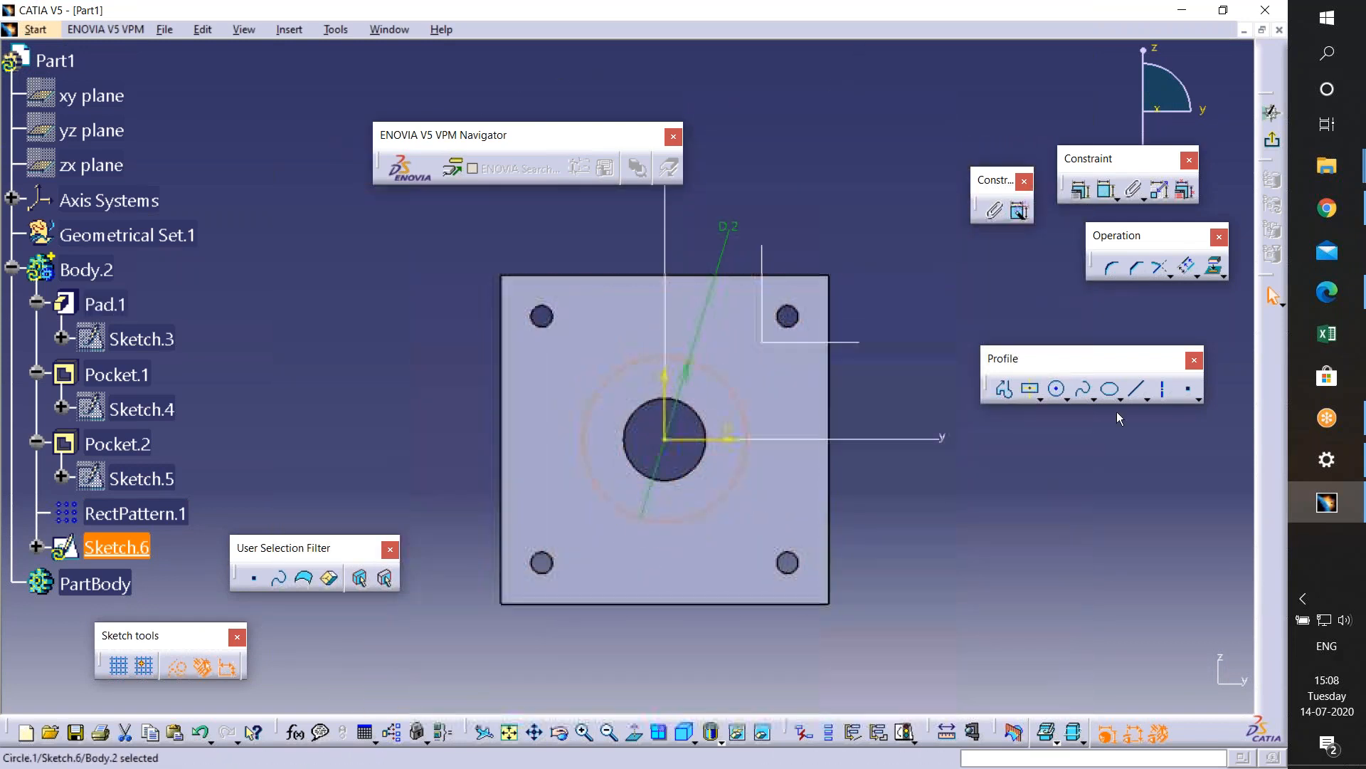
- Check the position of the four small holes on their bolt circle in the PDF drawing, and return to the sketch
left_click(1313, 309)
scroll(550, 442, "up", 15)
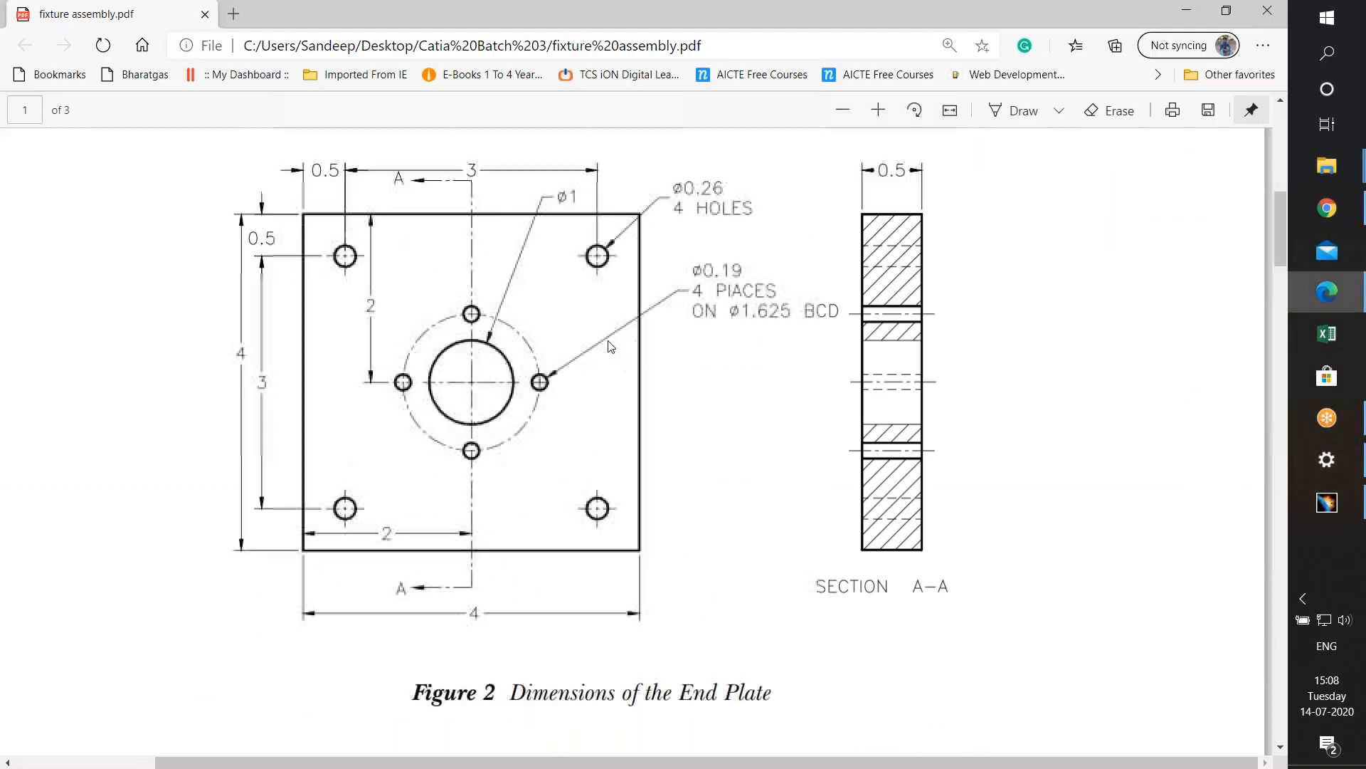
scroll(550, 442, "down", 3)
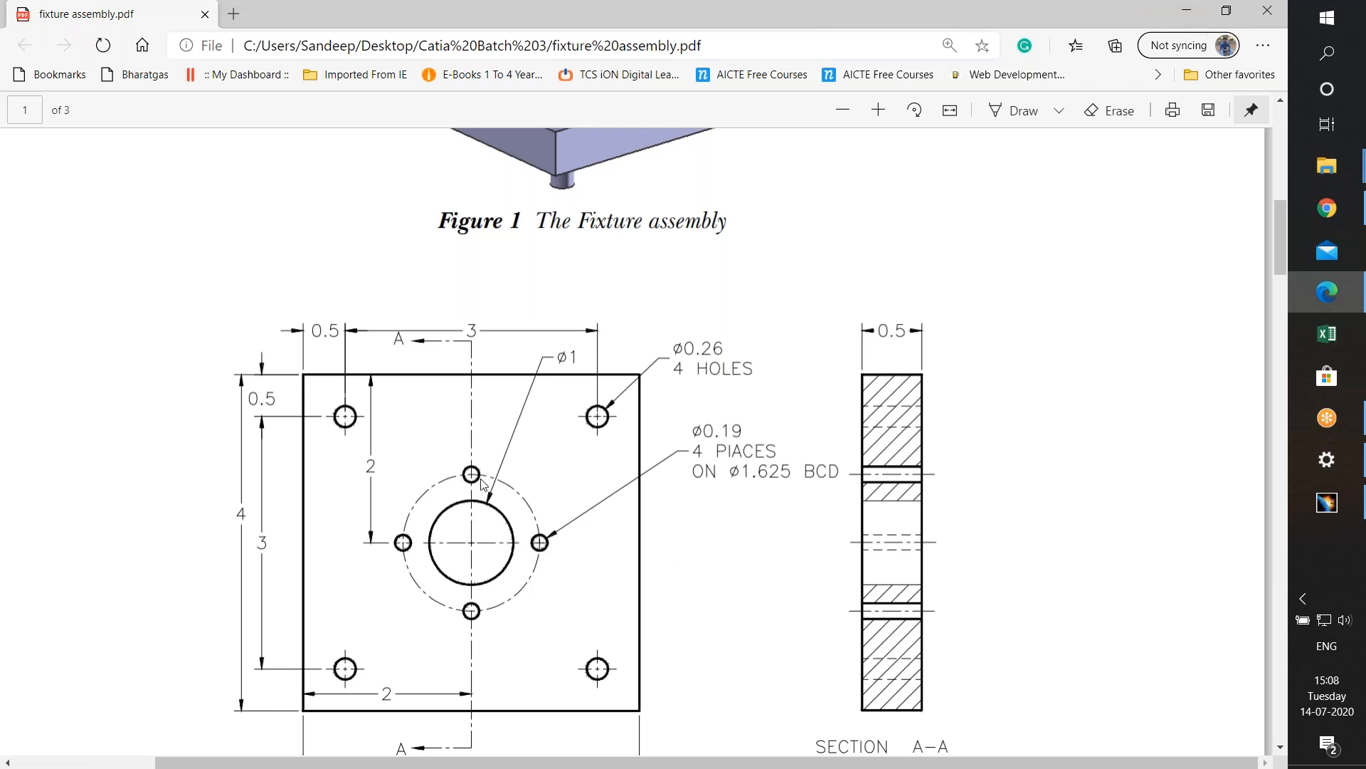
left_click(1187, 10)
middle_click_drag(767, 413, 731, 183)
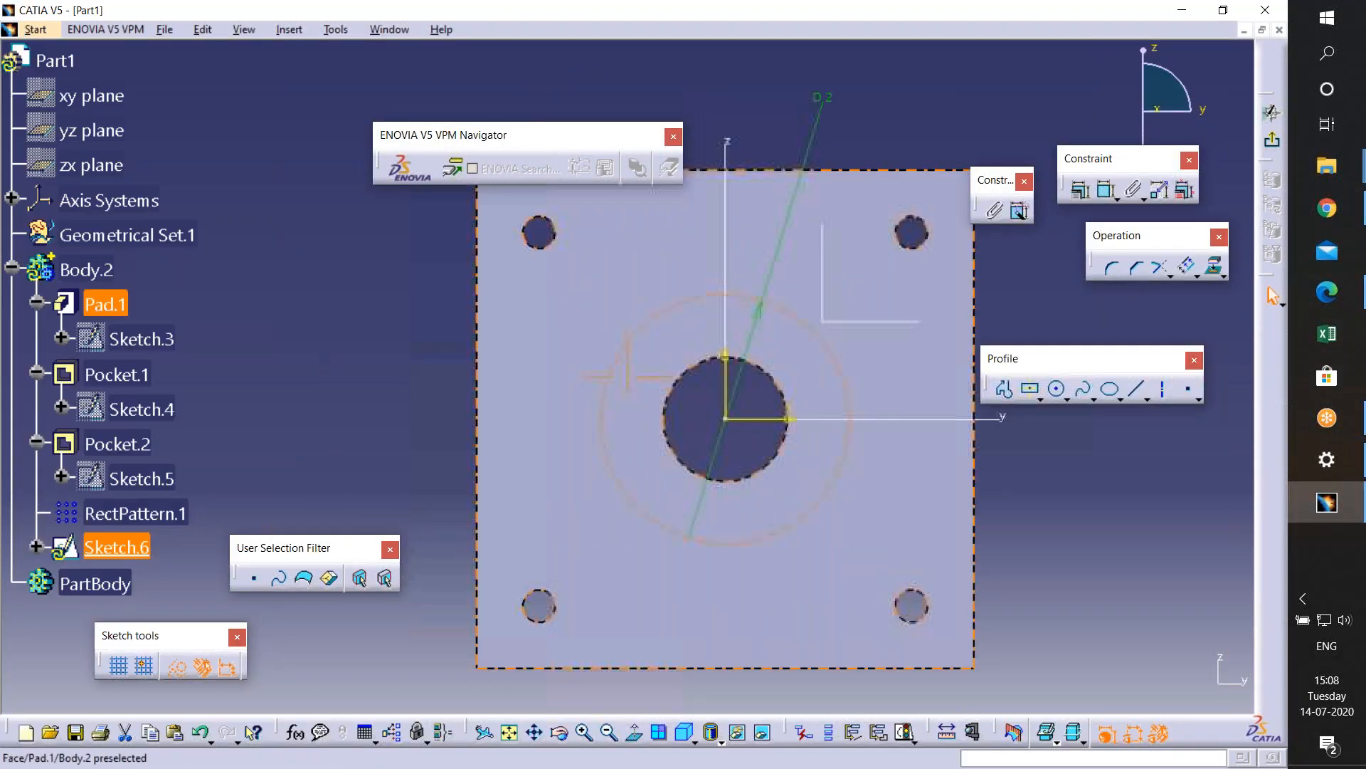
- Draw a vertical axis through the origin, from about 4.16 mm above it to just below the plate's lower edge
left_click(730, 293)
middle_click_drag(824, 402, 829, 463)
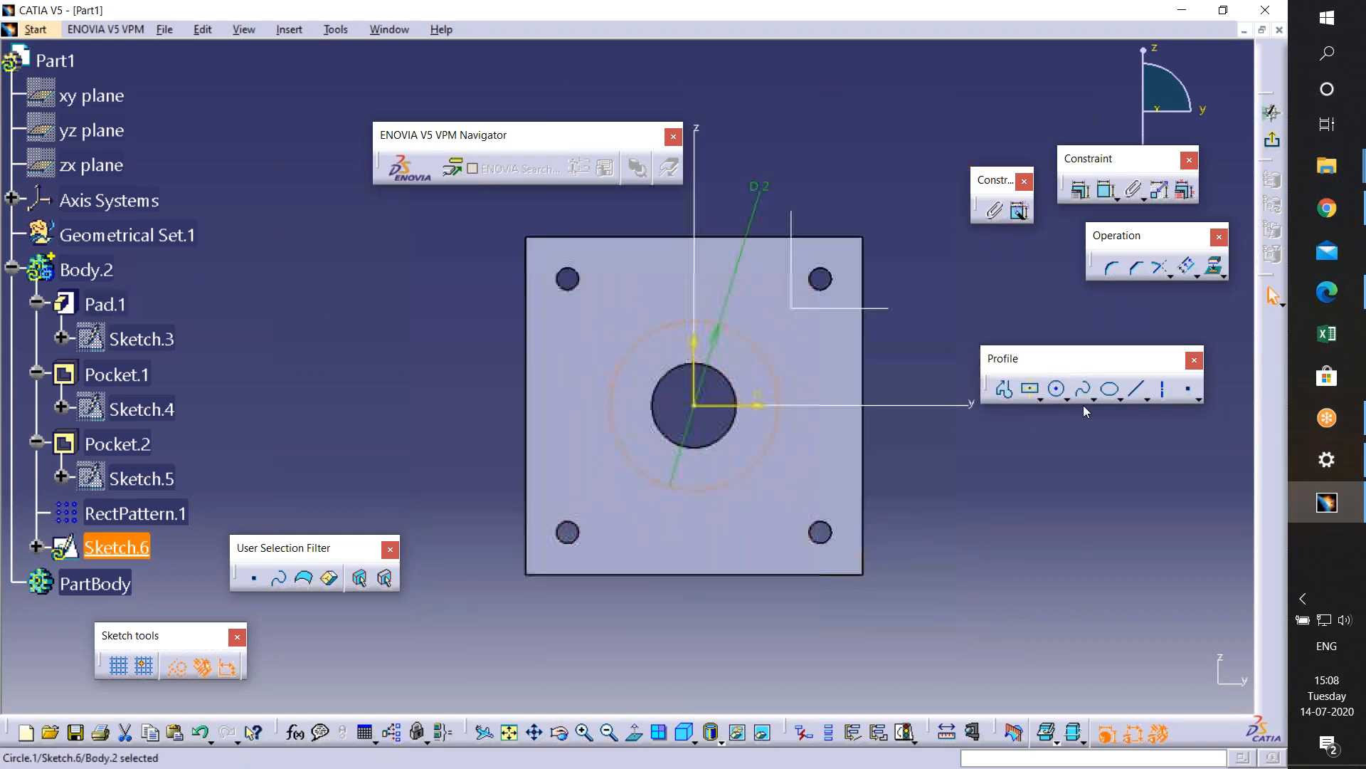
left_click(1168, 391)
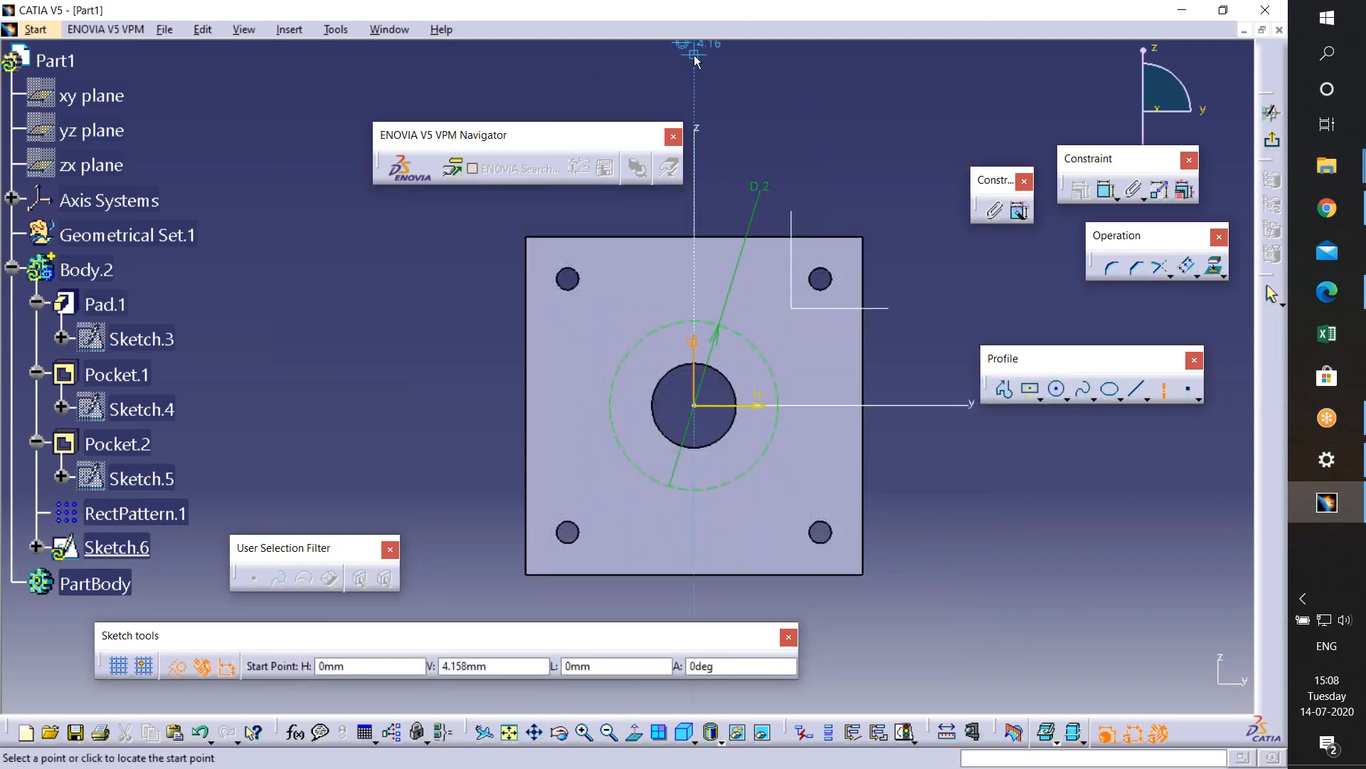
left_click(694, 57)
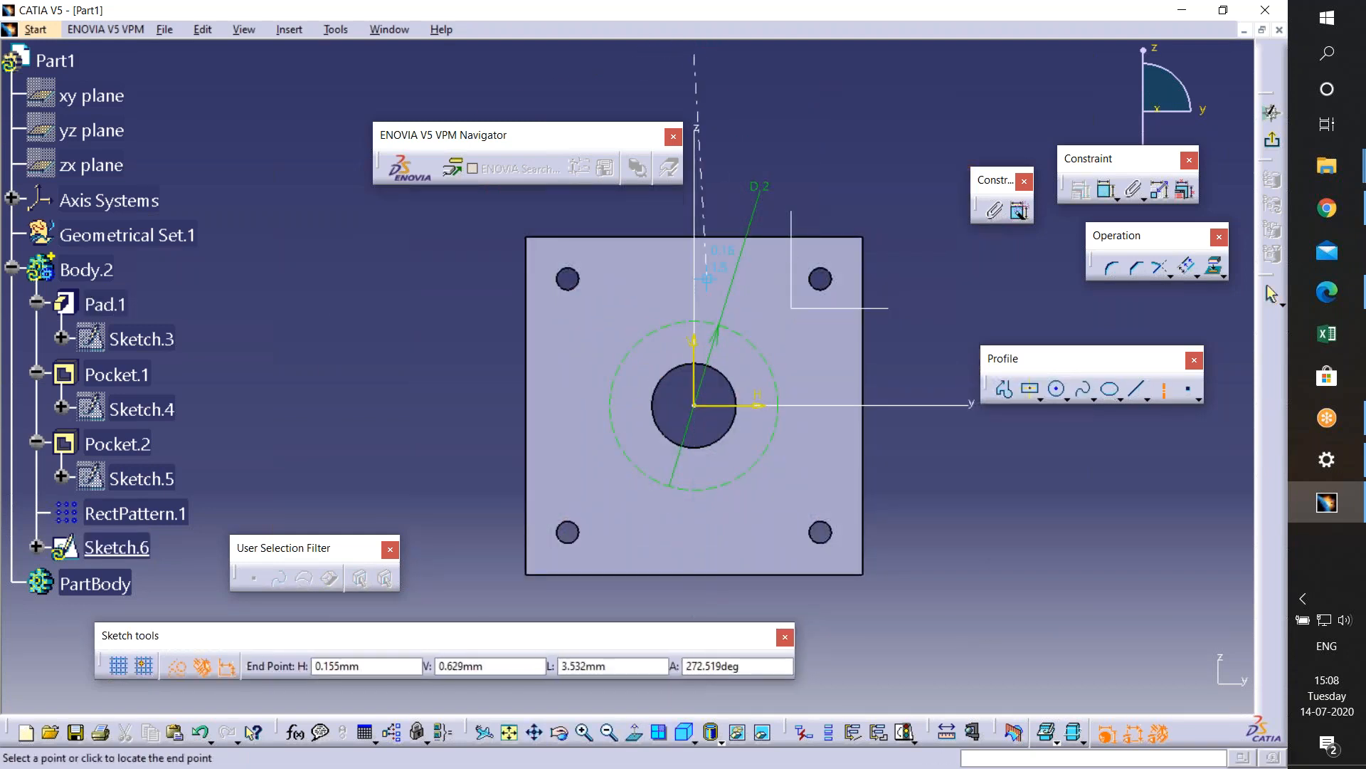
left_click(693, 602)
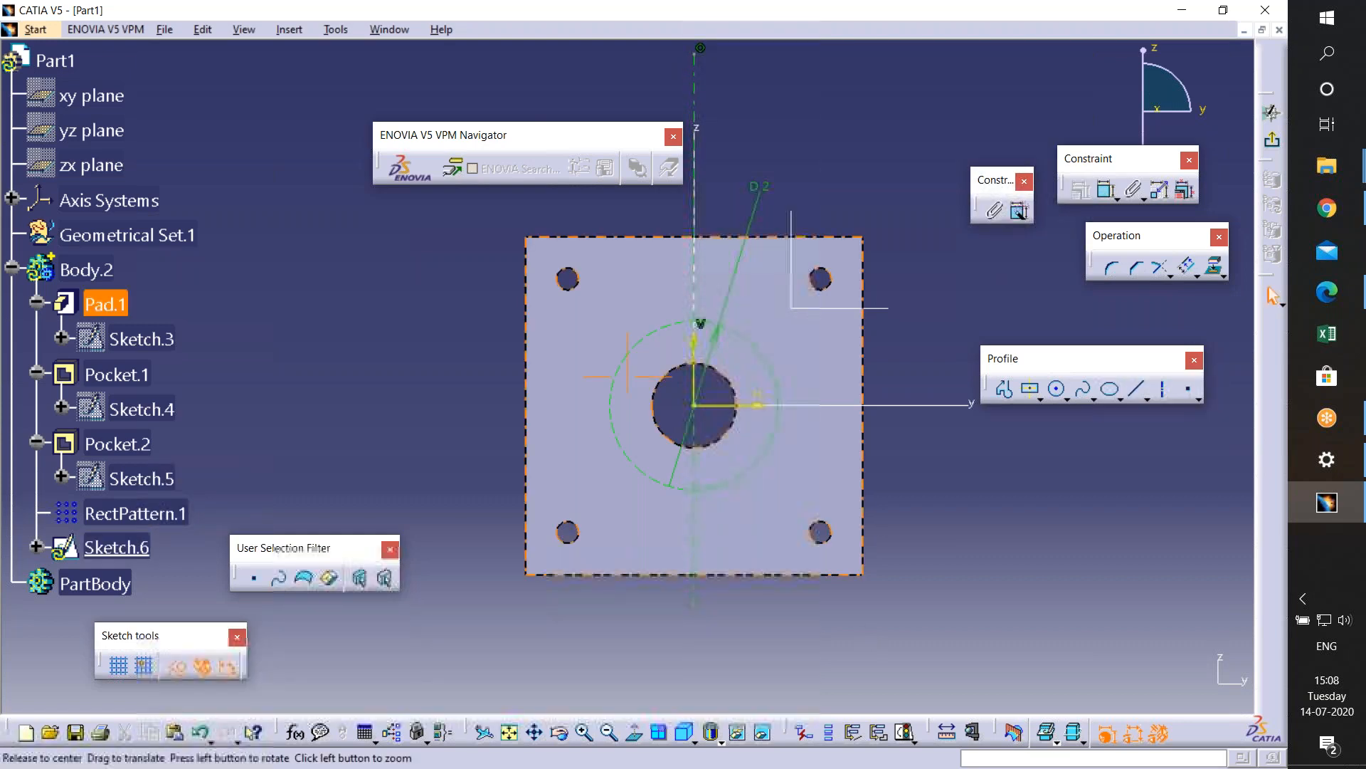
- Sketch a circle about 0.38 mm in diameter, centred where the vertical axis crosses the upper part of the bolt circle
middle_click_drag(751, 404, 839, 228)
middle_click_drag(739, 320, 628, 387)
left_click(1057, 390)
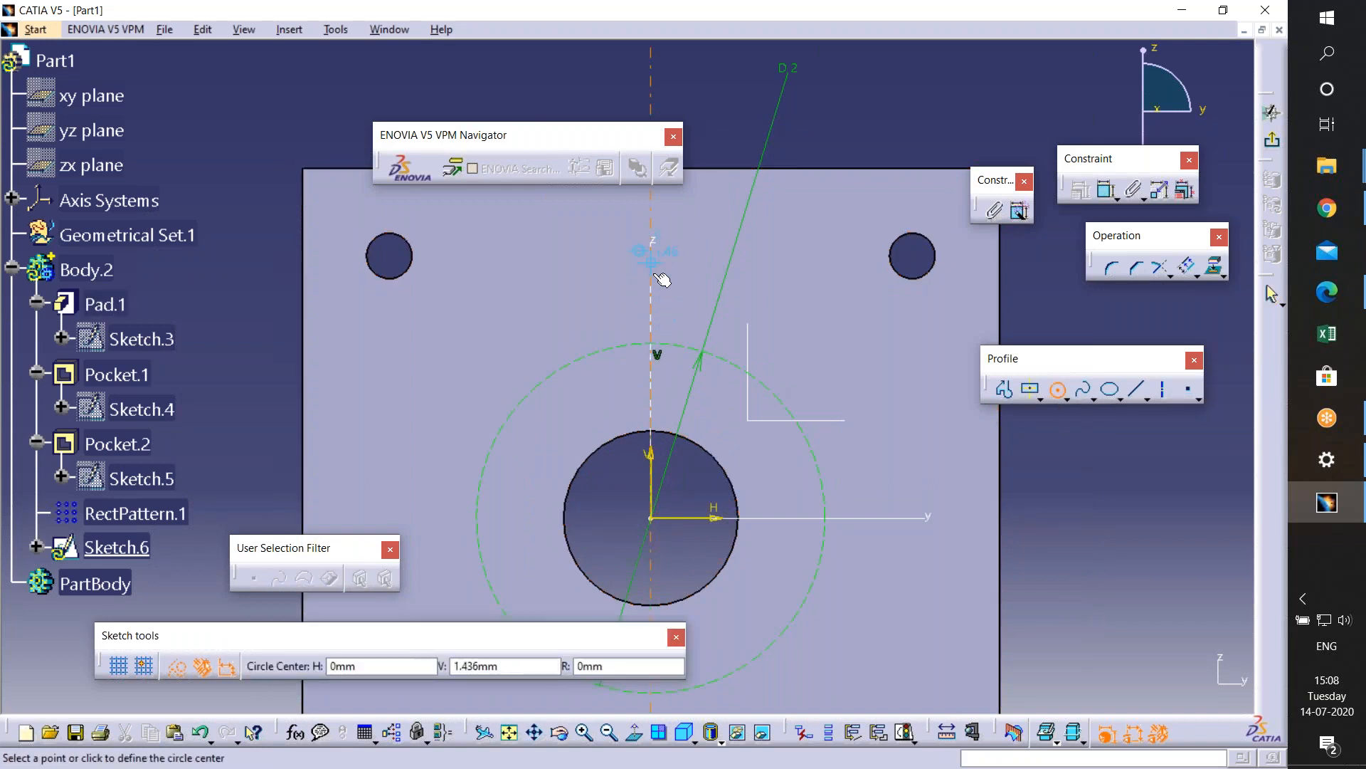
left_click(657, 347)
left_click(690, 355)
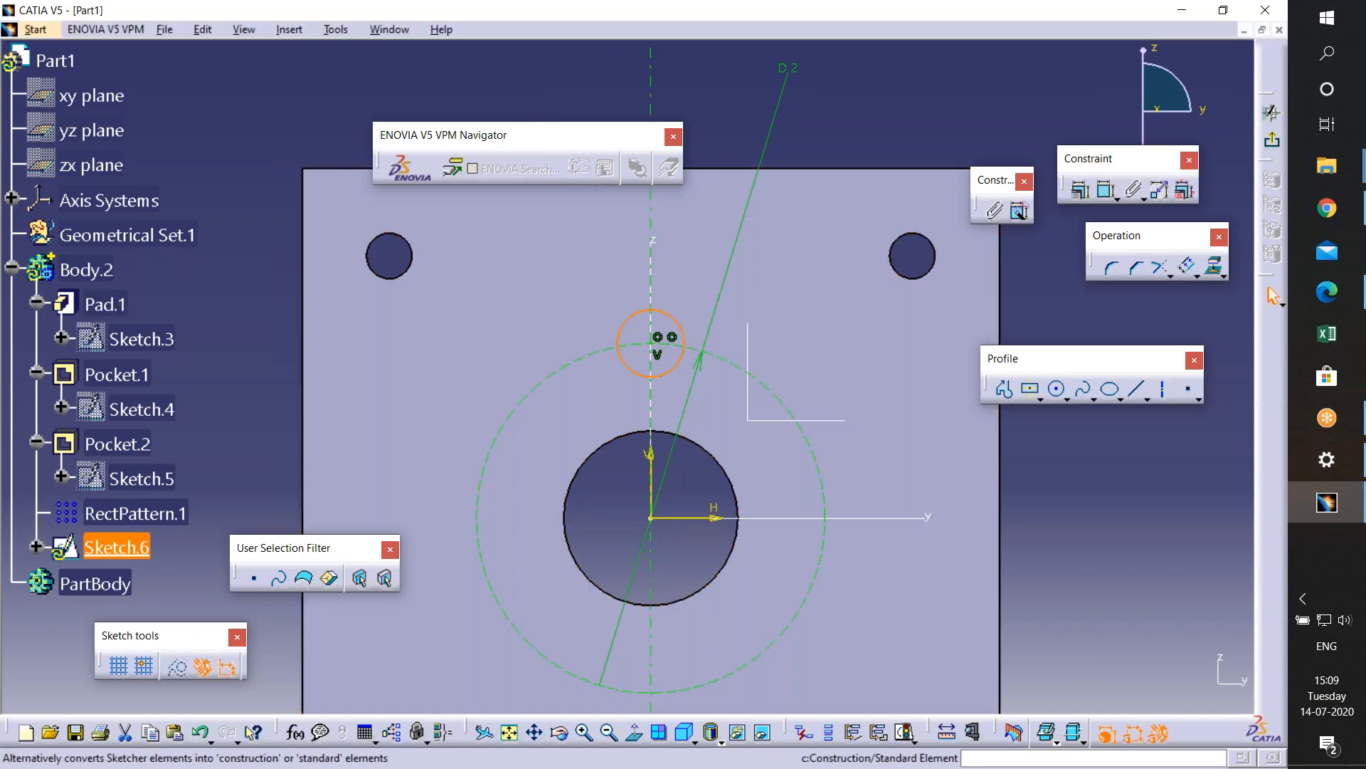
- Look up the small hole size in the PDF drawing and dimension the new circle's diameter as 0.19 mm
middle_click_drag(802, 339, 815, 440)
left_click(1348, 293)
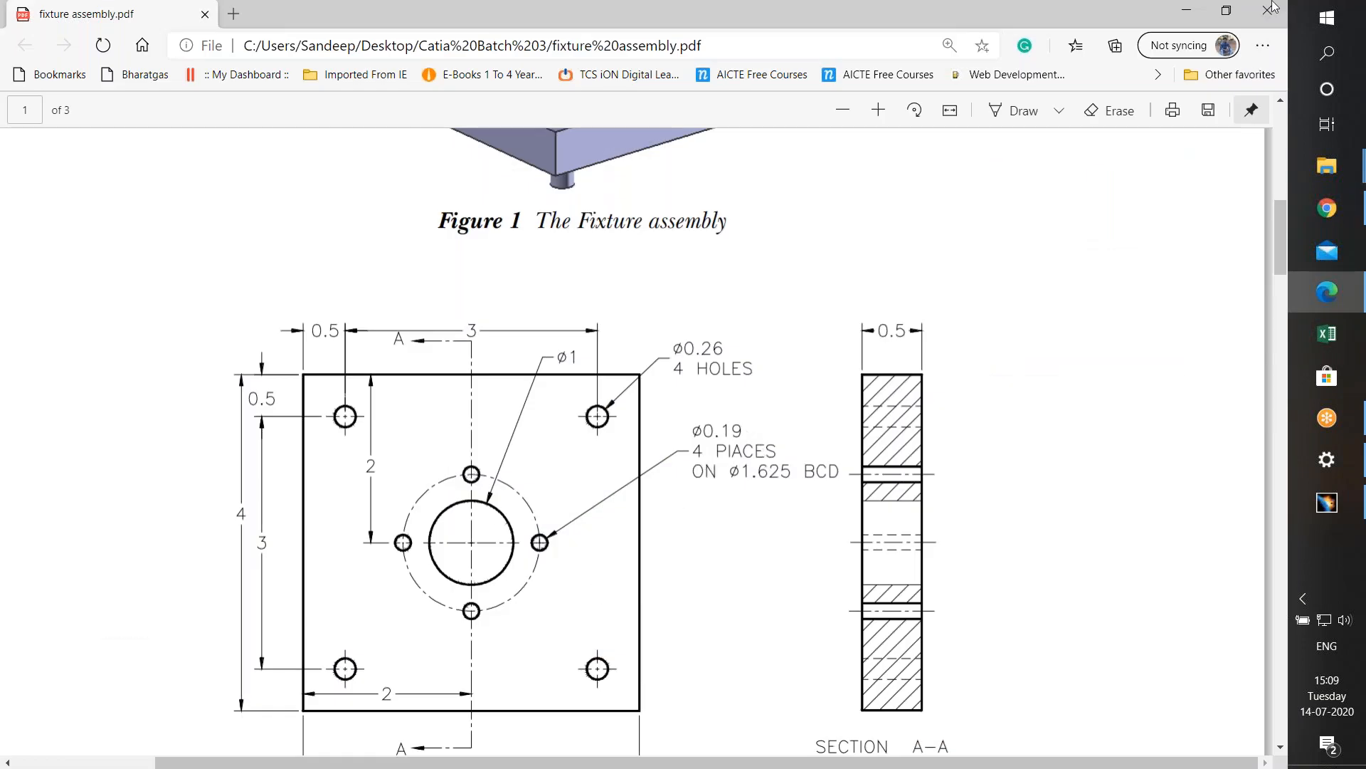
left_click(1186, 10)
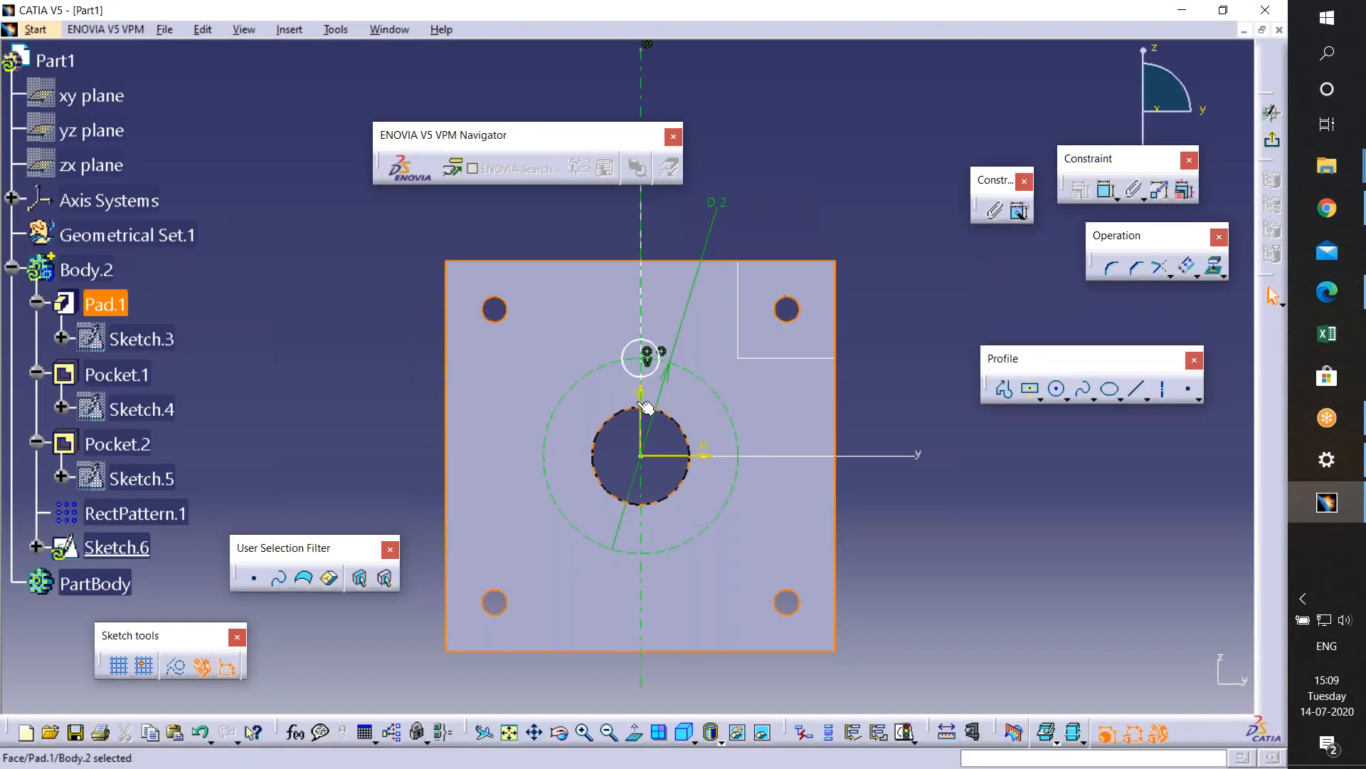
left_click(1107, 190)
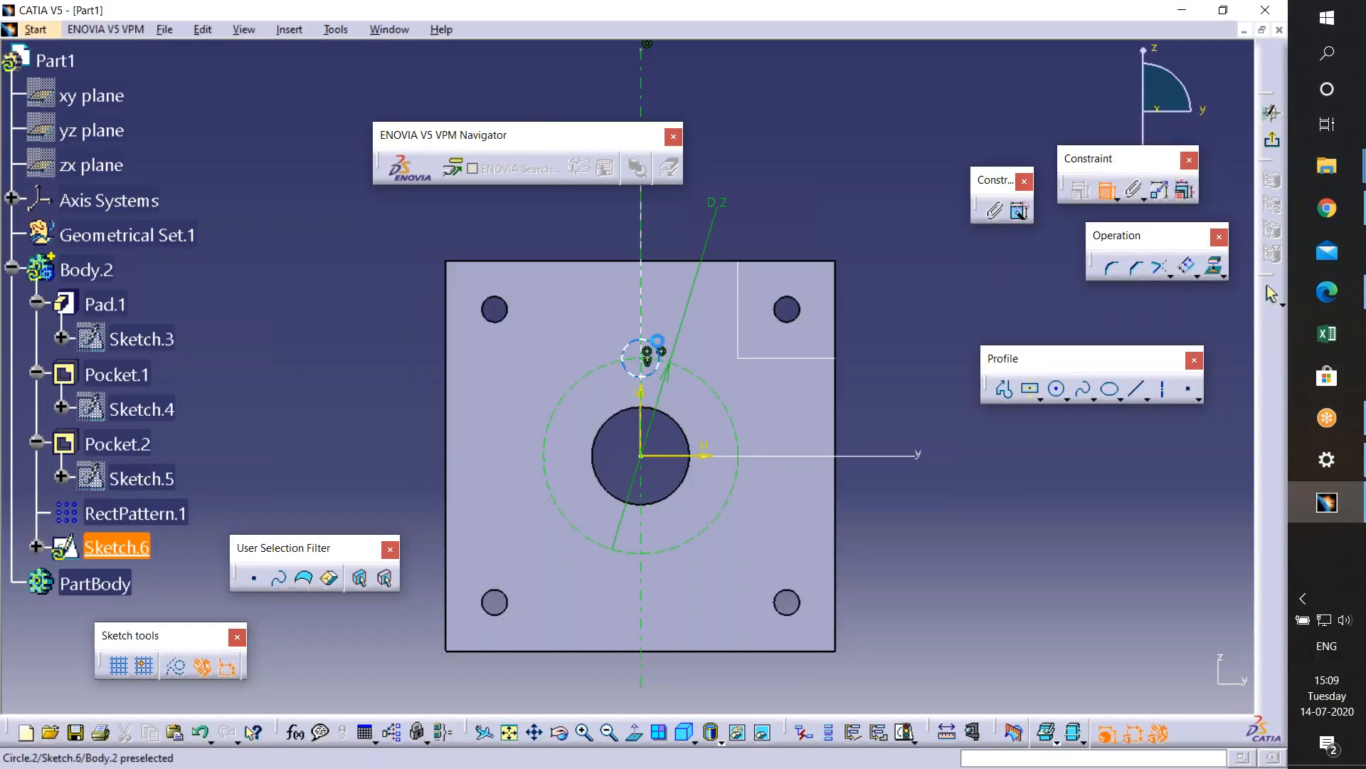
left_click(659, 354)
double_click(864, 142)
type("0.19mm")
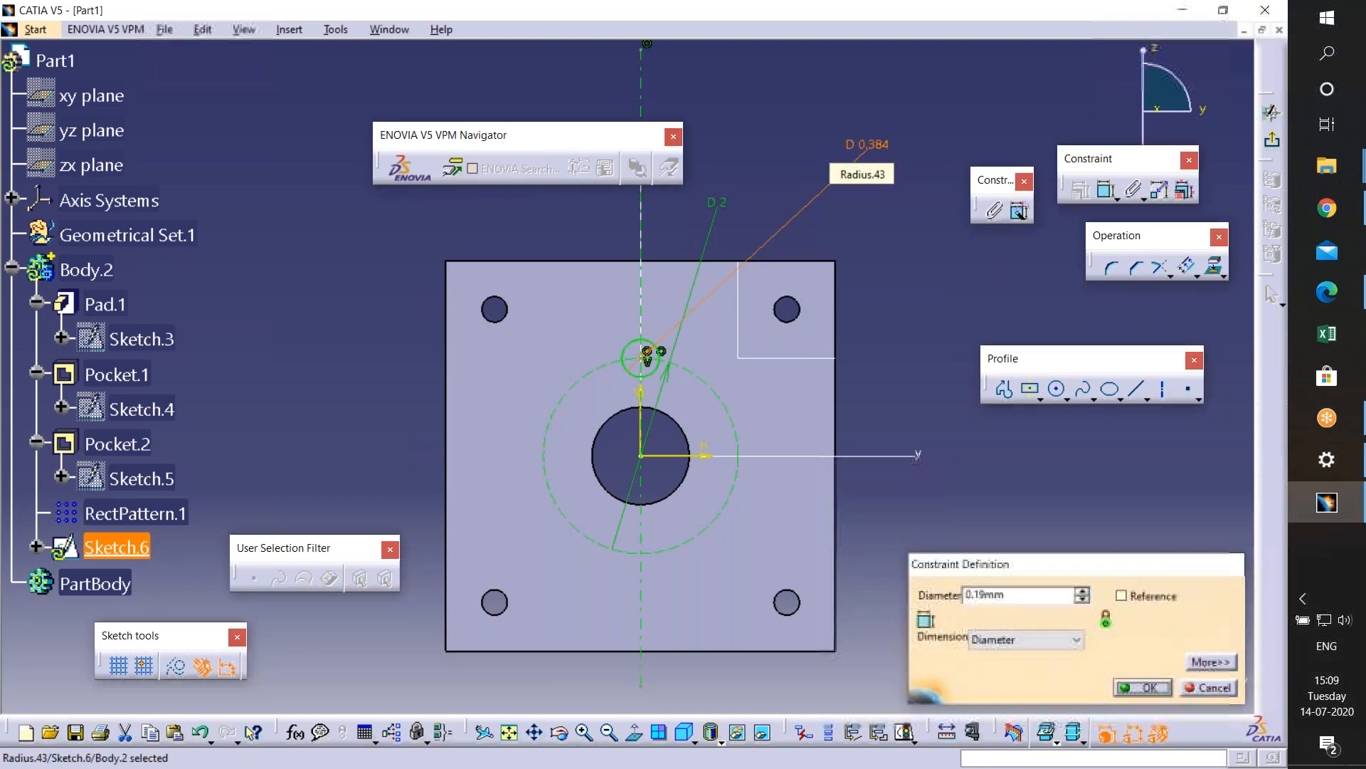
key("Return")
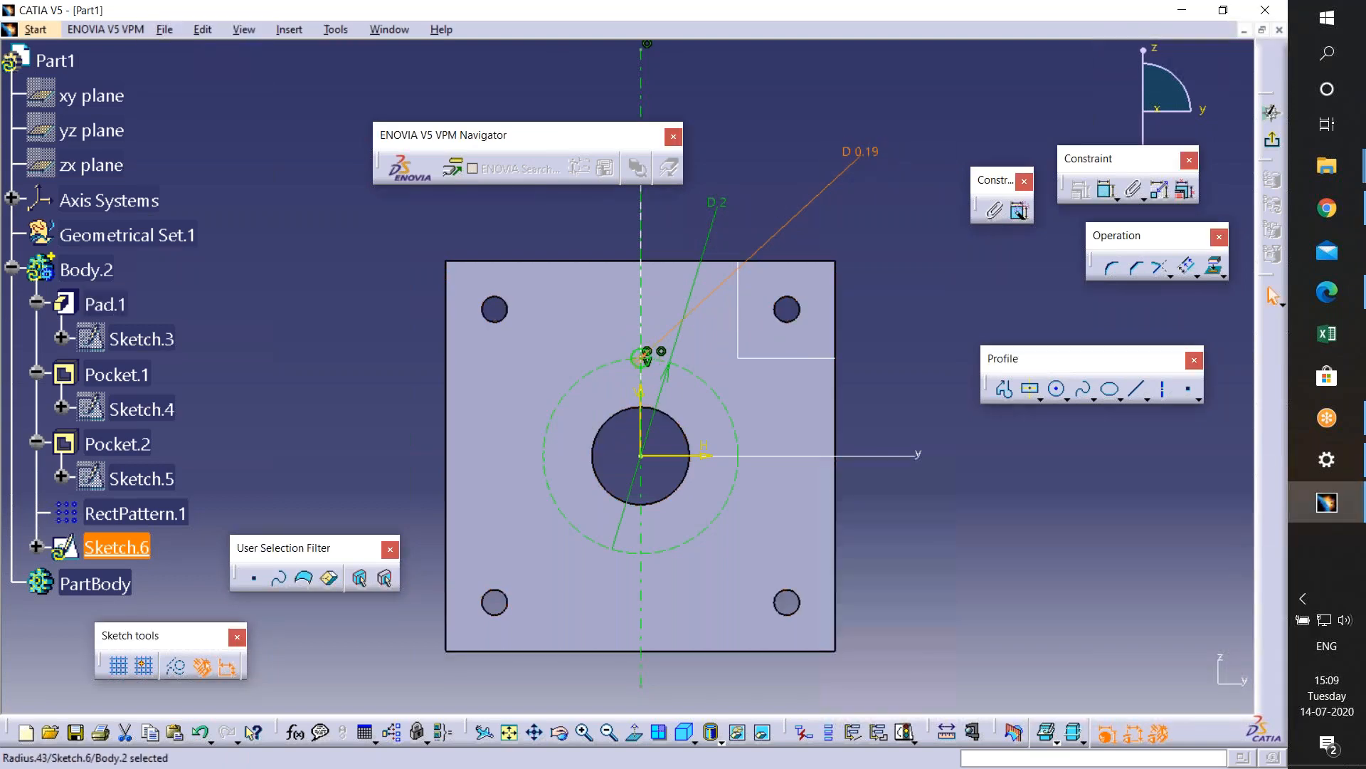
- Rotate the 0.19 mm circle about the origin in duplicate mode with 3 instances and an angle of 360/4 degrees
mouse_move(652, 442)
middle_mouse_down()
mouse_move(698, 403)
mouse_move(725, 342)
mouse_move(724, 388)
middle_mouse_up()
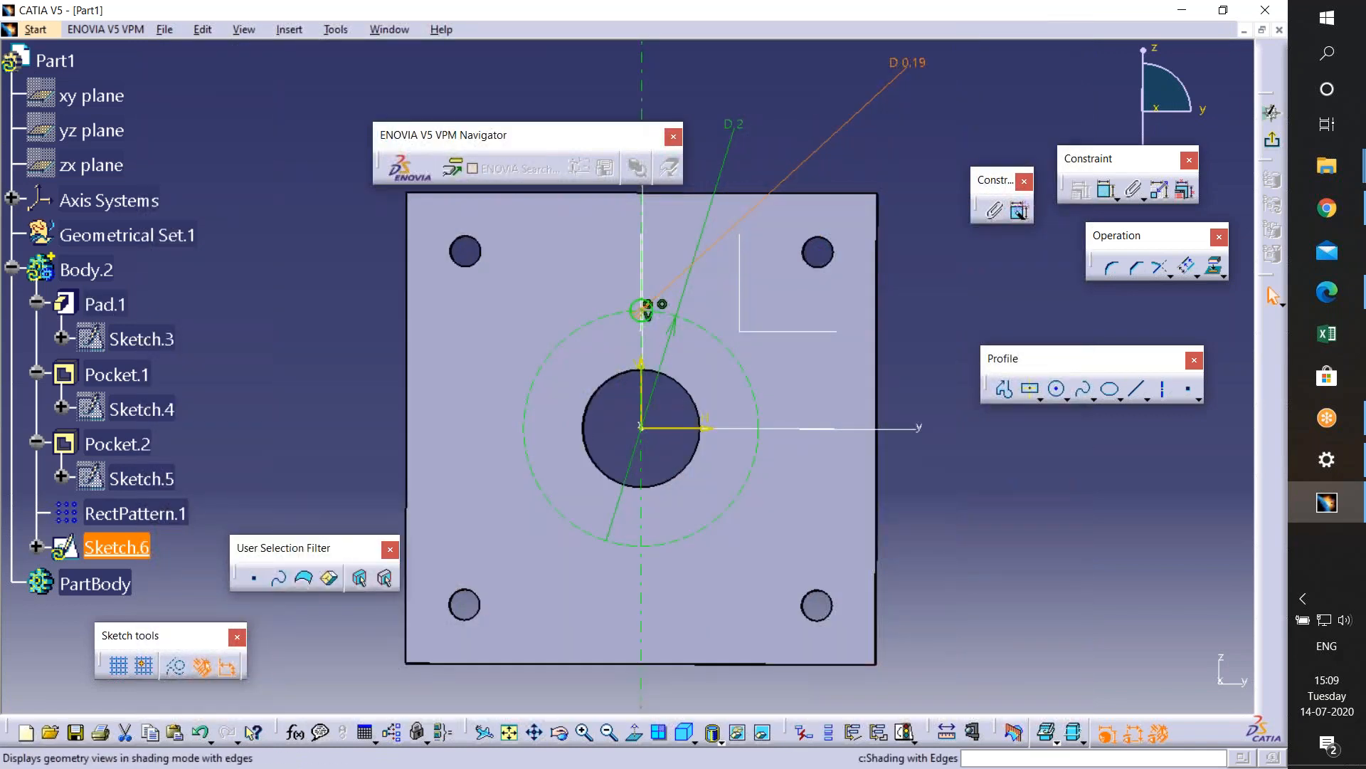
left_click(635, 732)
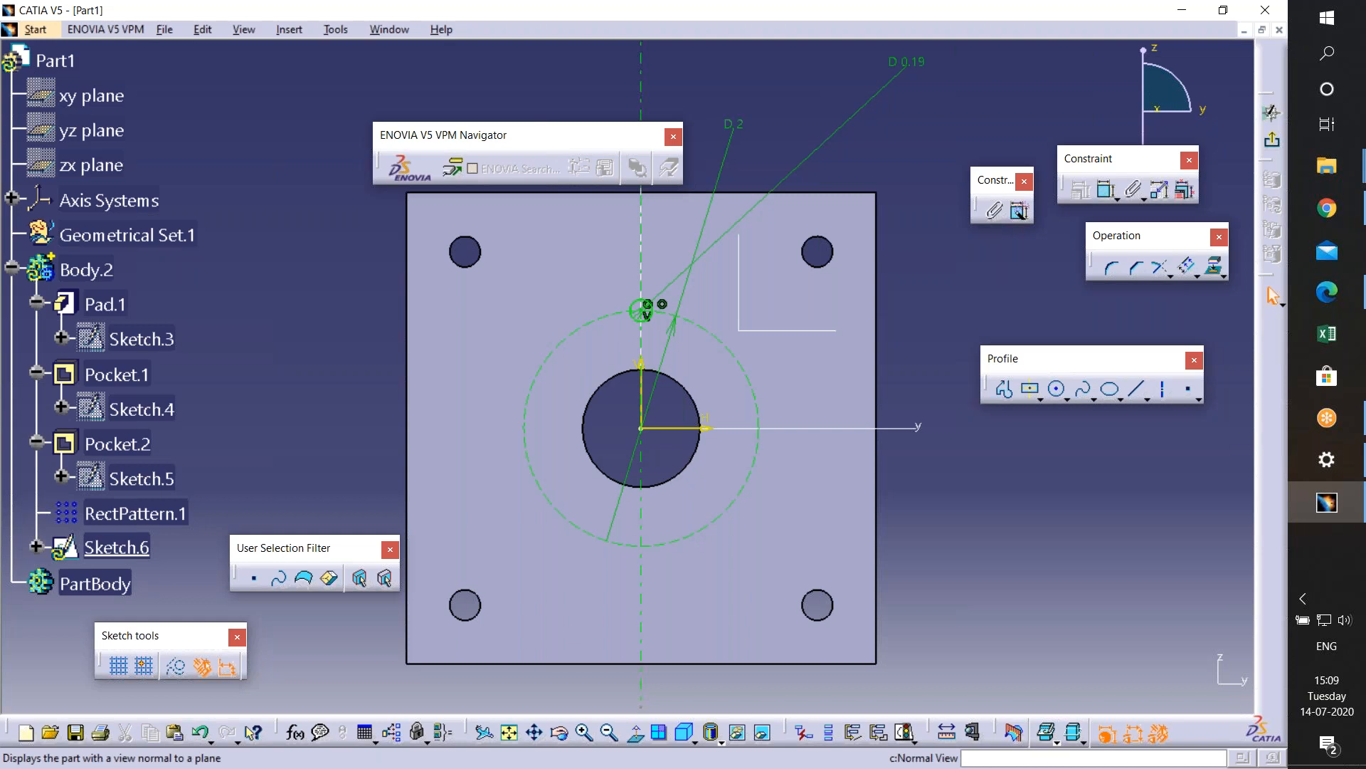
left_click(1218, 274)
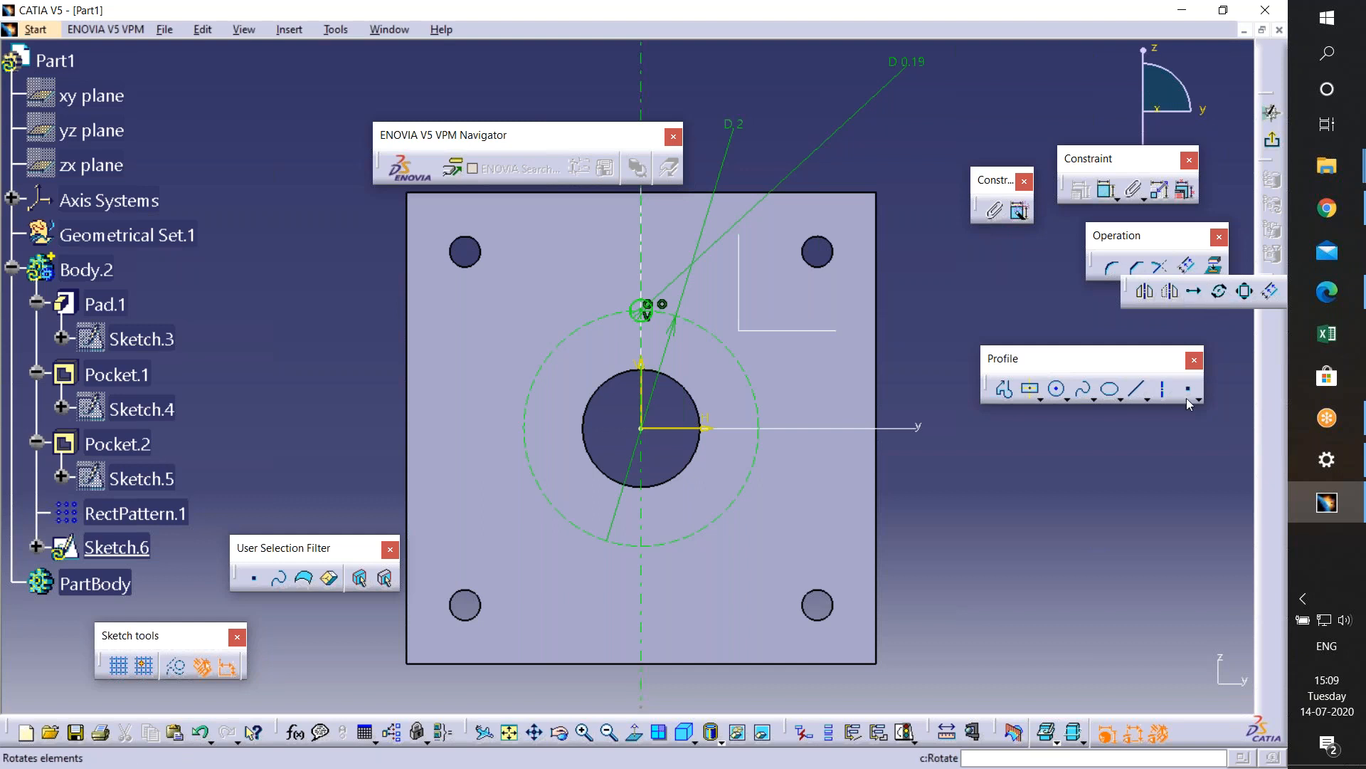
left_click(1219, 290)
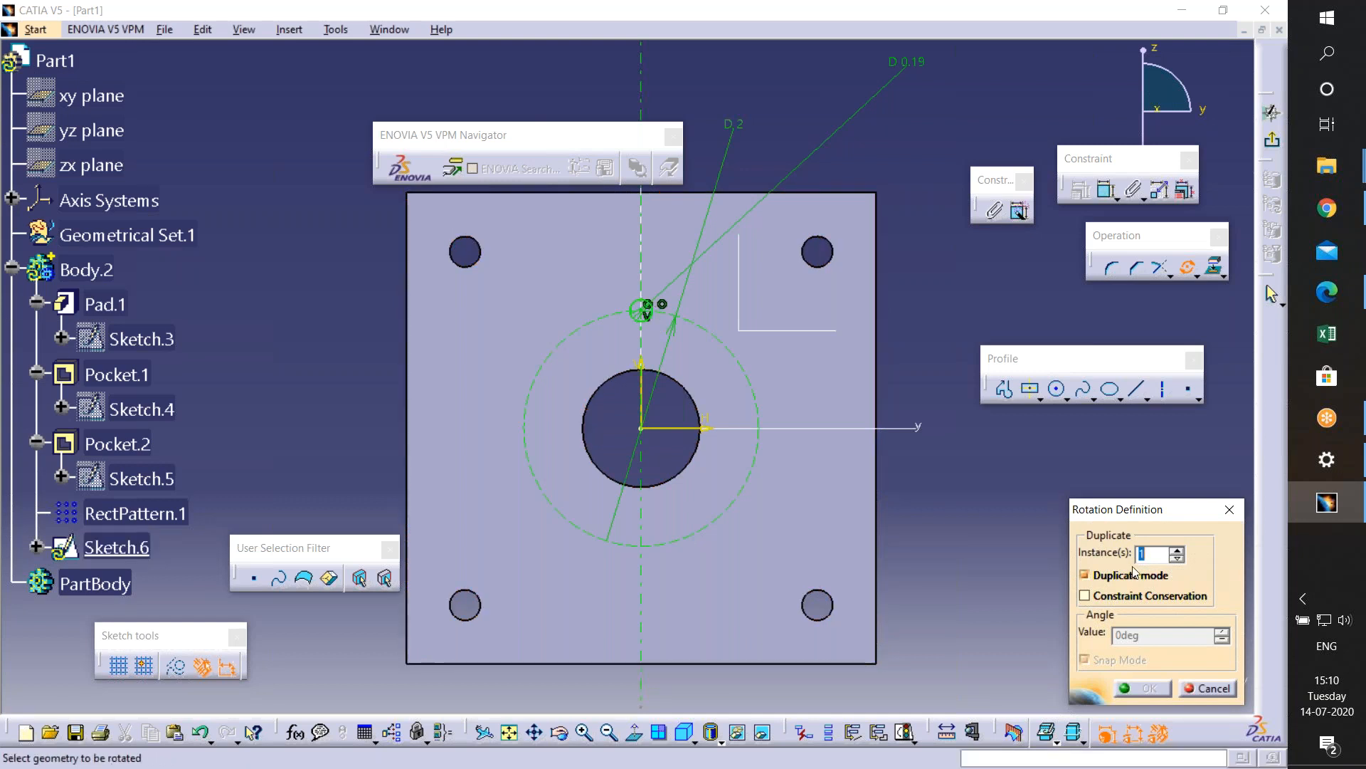
type("3")
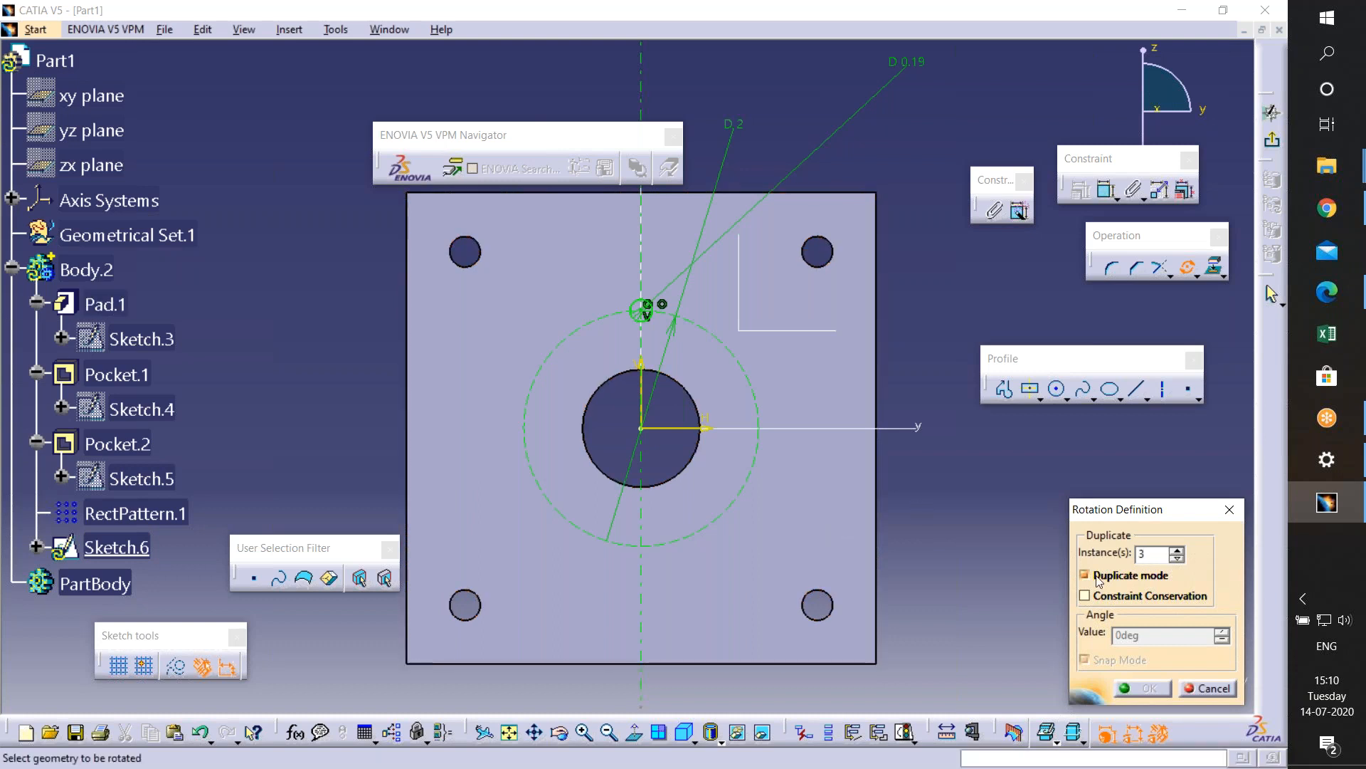
left_click(643, 307)
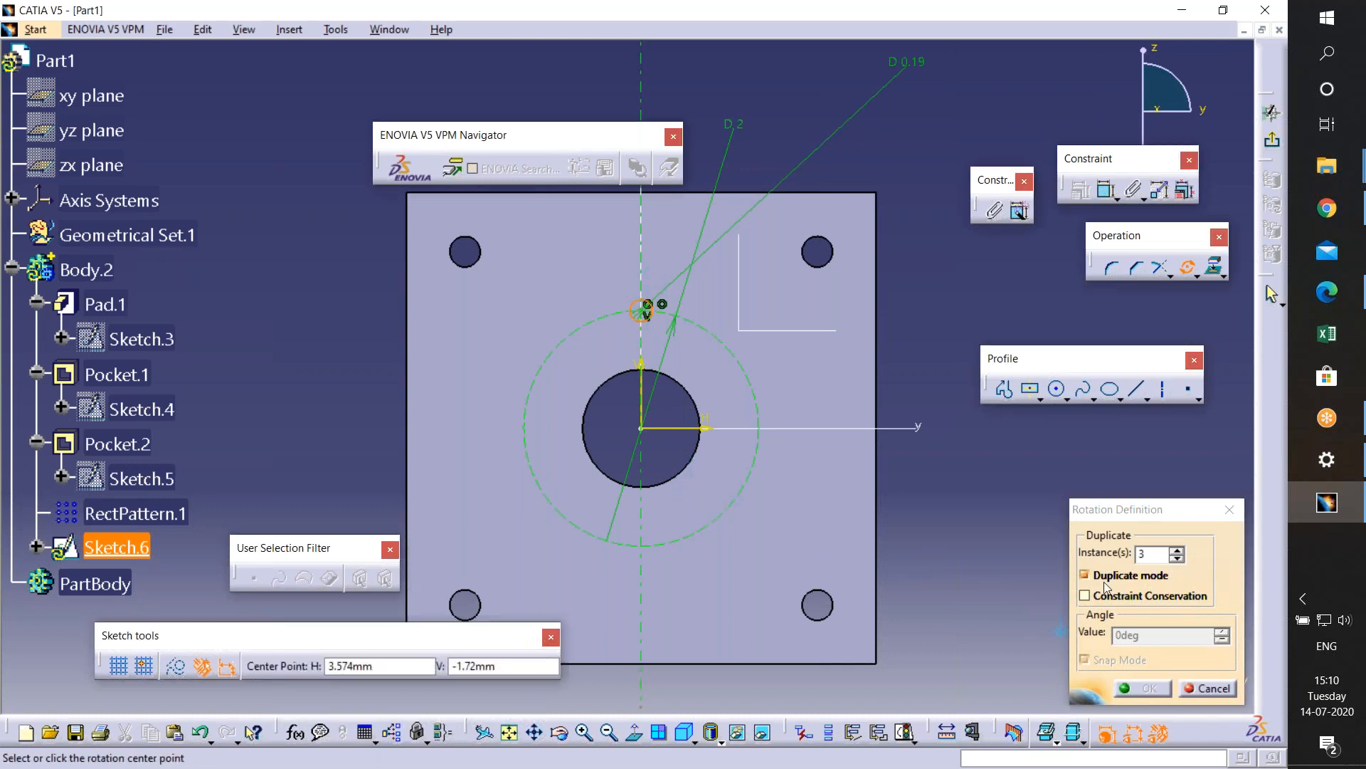
left_click(650, 429)
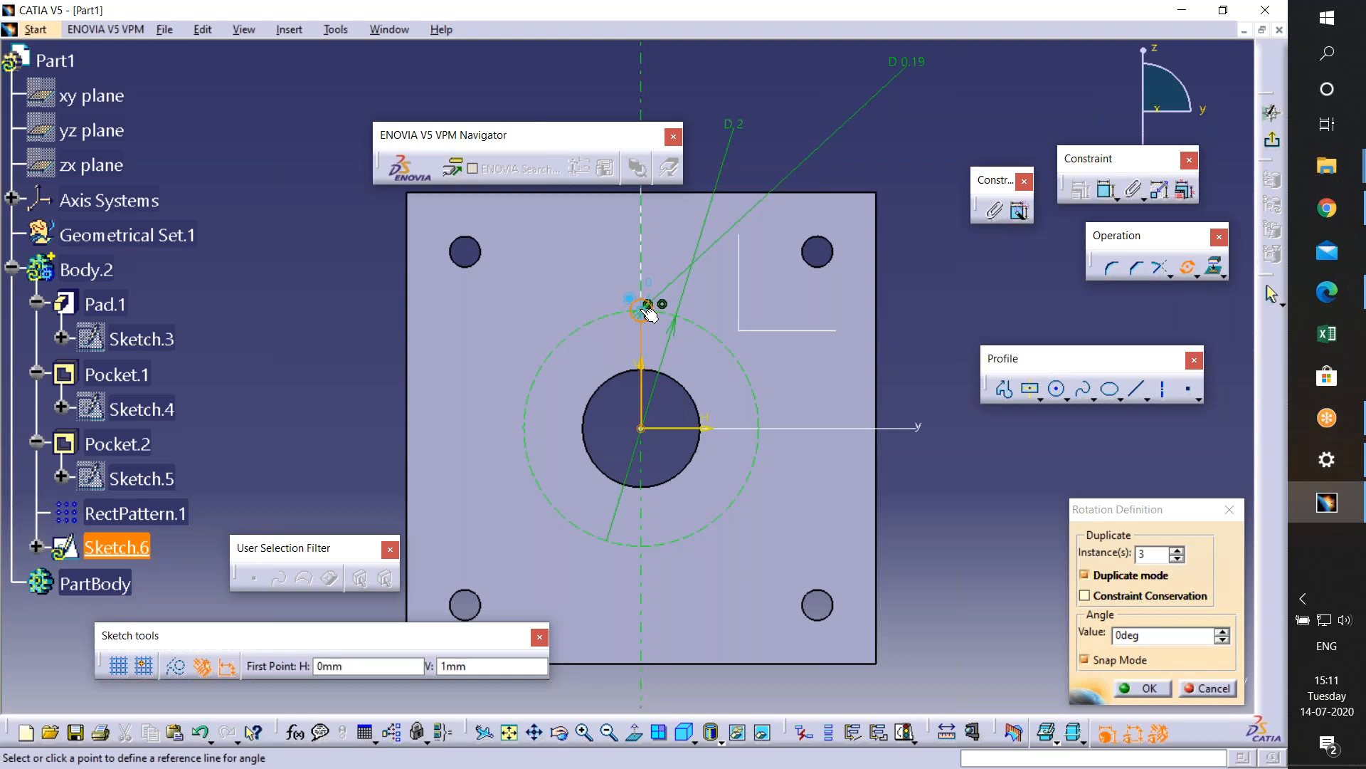
left_click(647, 311)
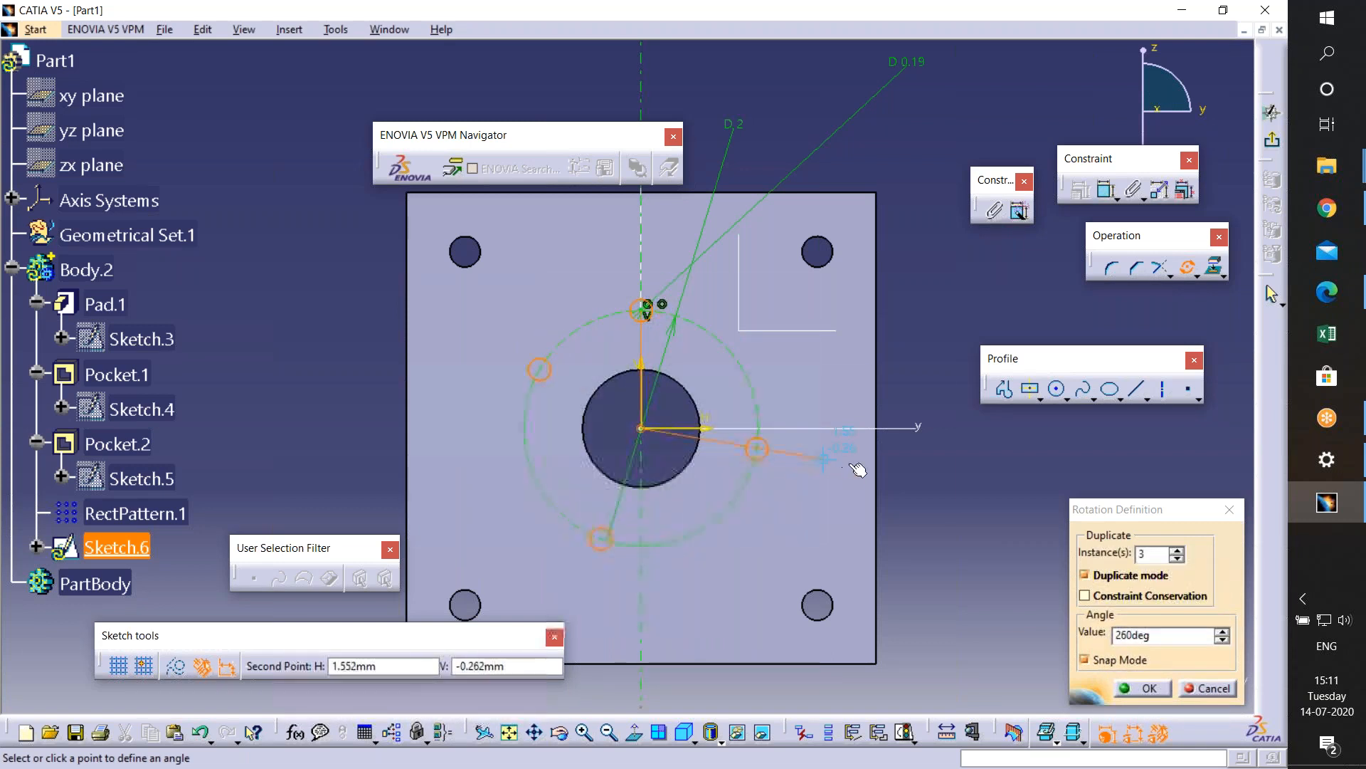
double_click(1157, 639)
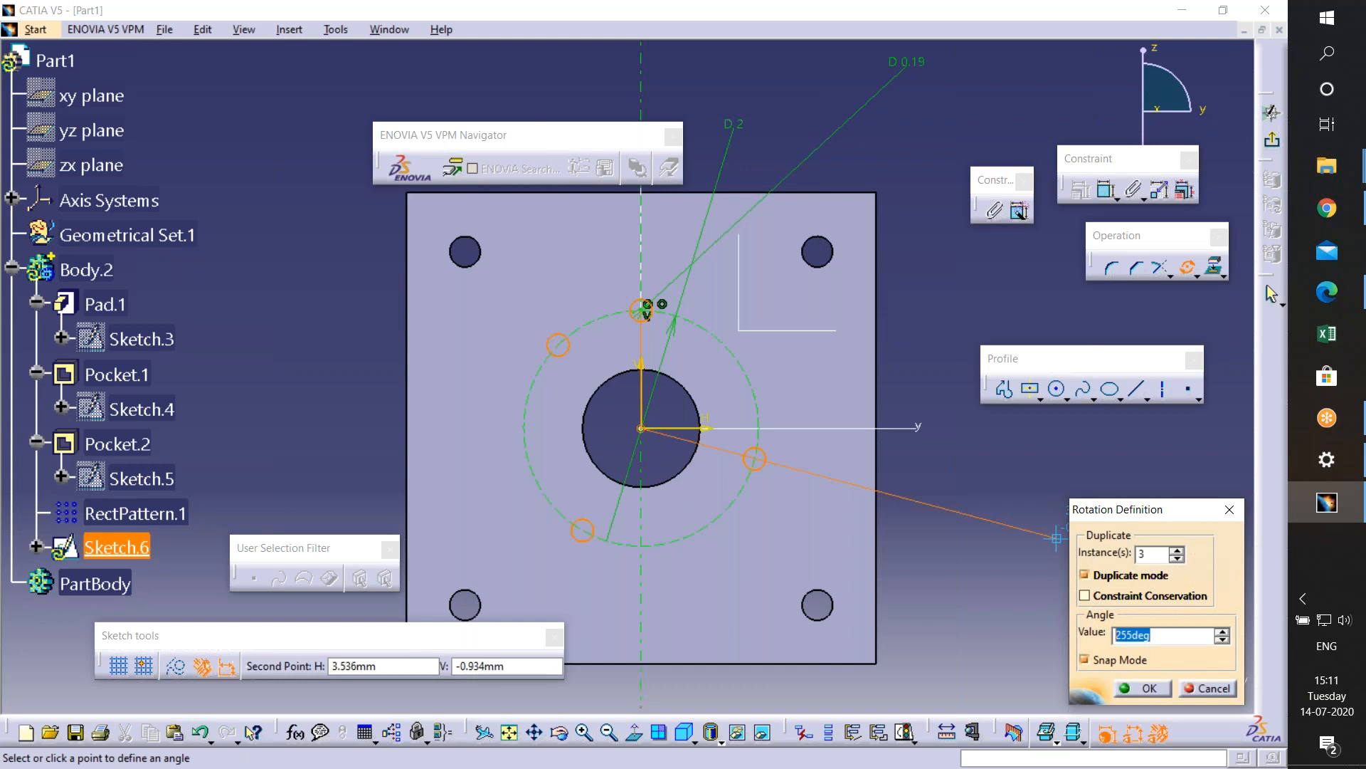
type("360/4")
key("Return")
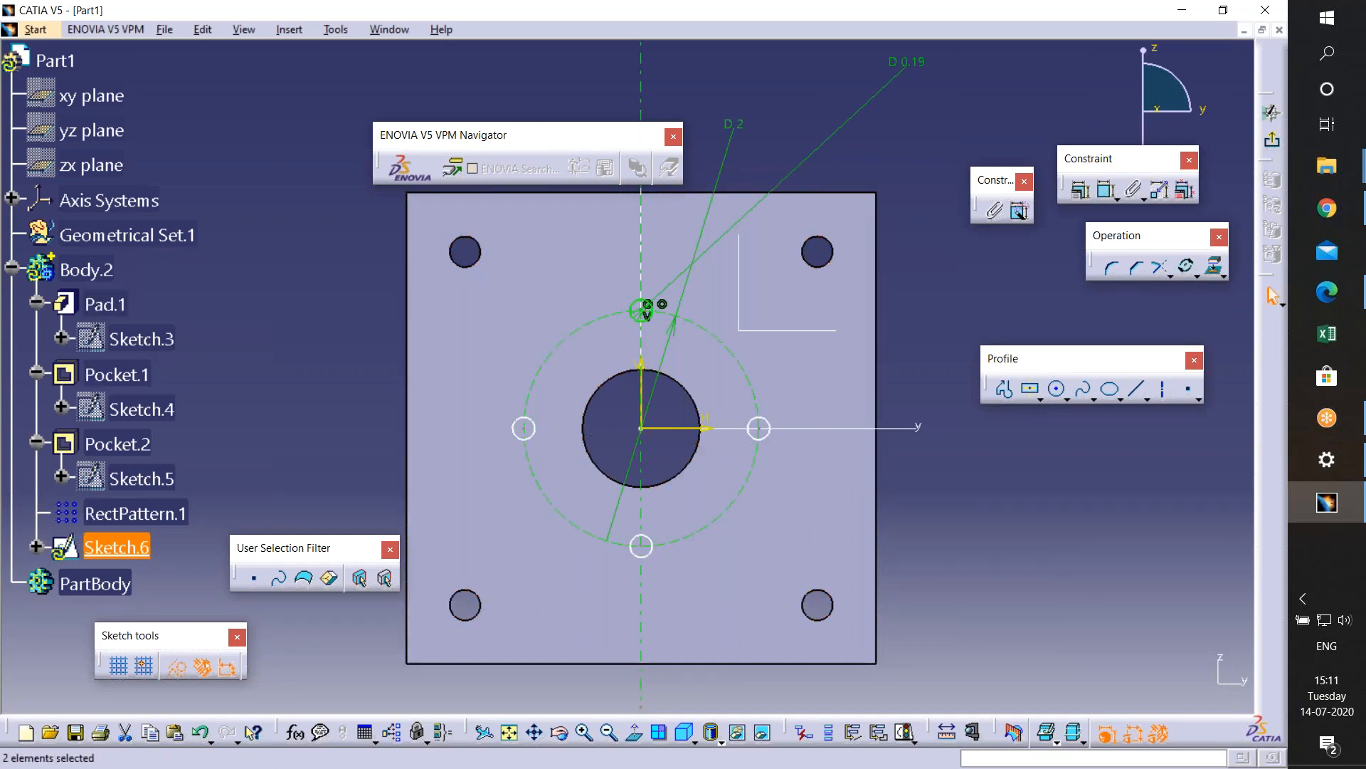
- Exit the sketch, reopen and leave it to review the four circles, and undo and redo the sketch
left_click(1274, 142)
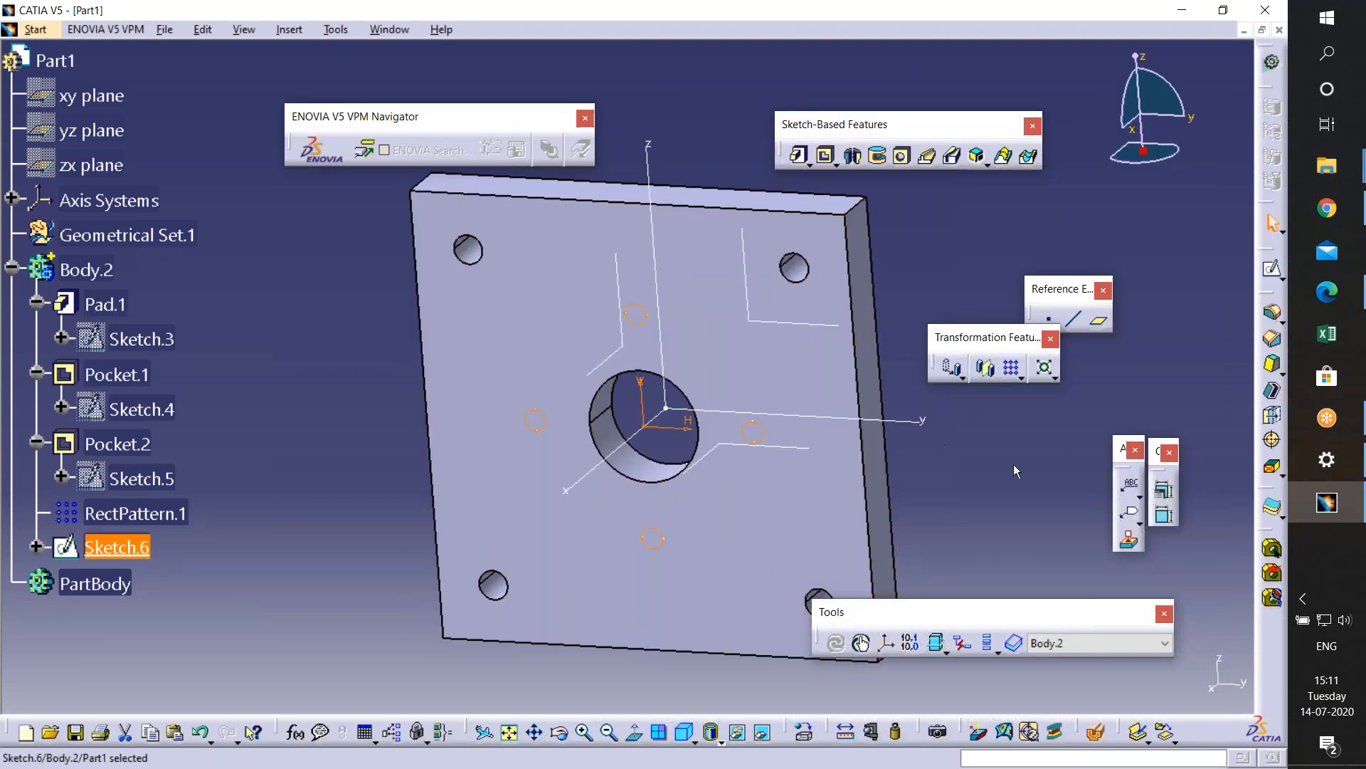
mouse_move(1337, 200)
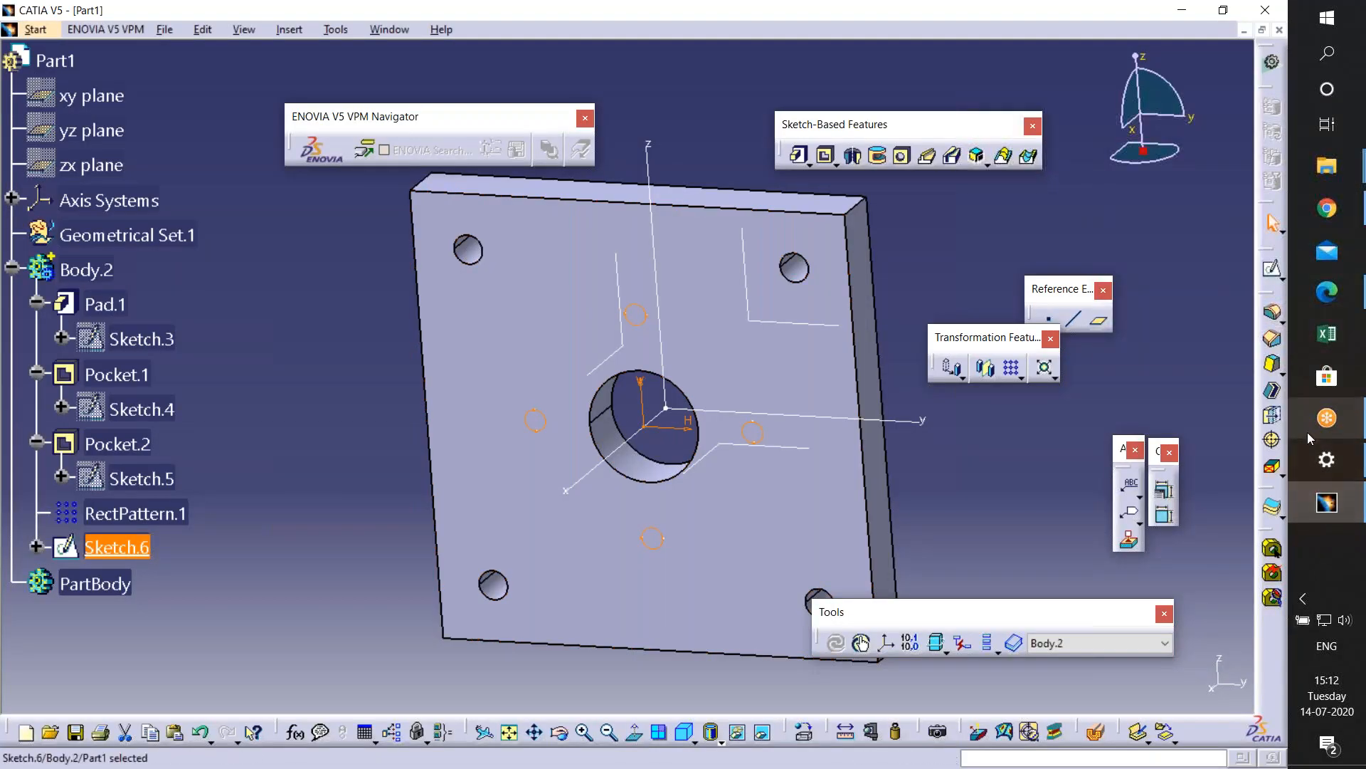
mouse_move(1308, 433)
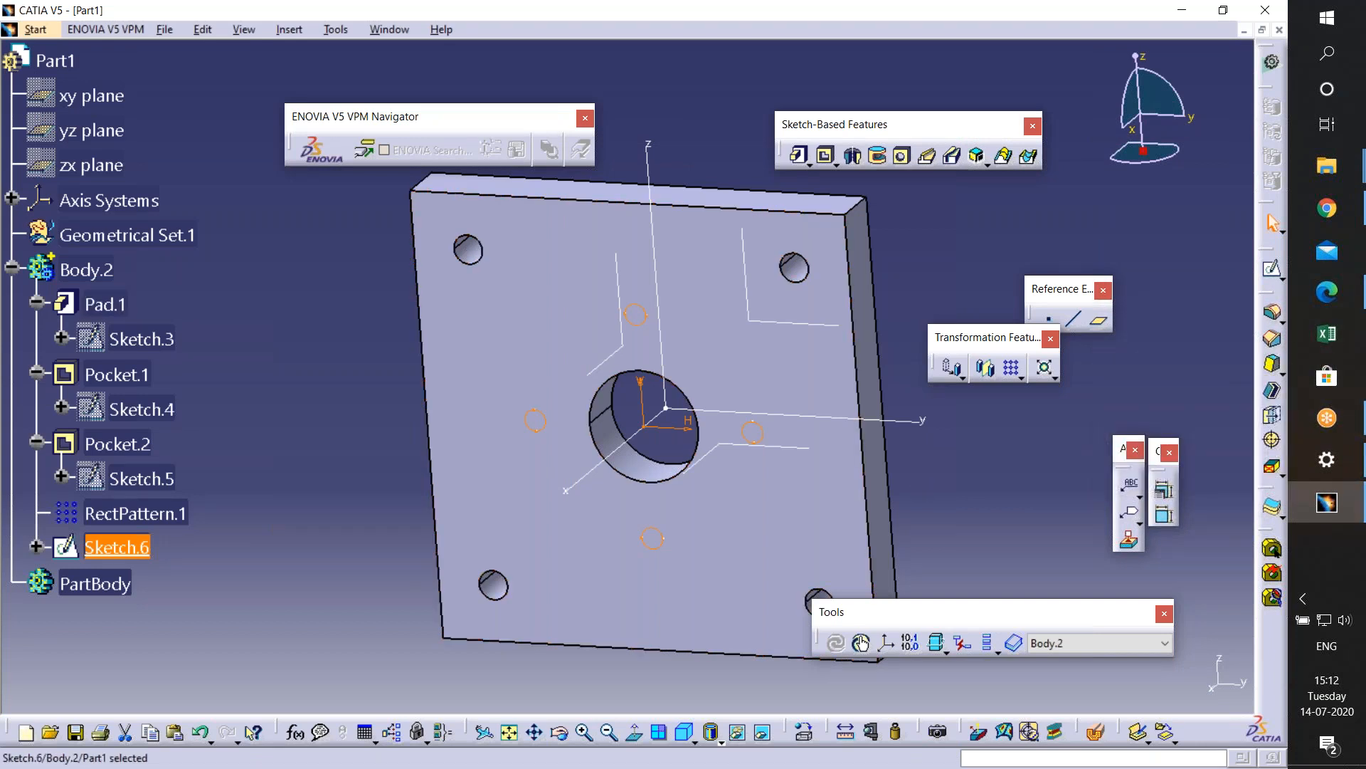
double_click(647, 314)
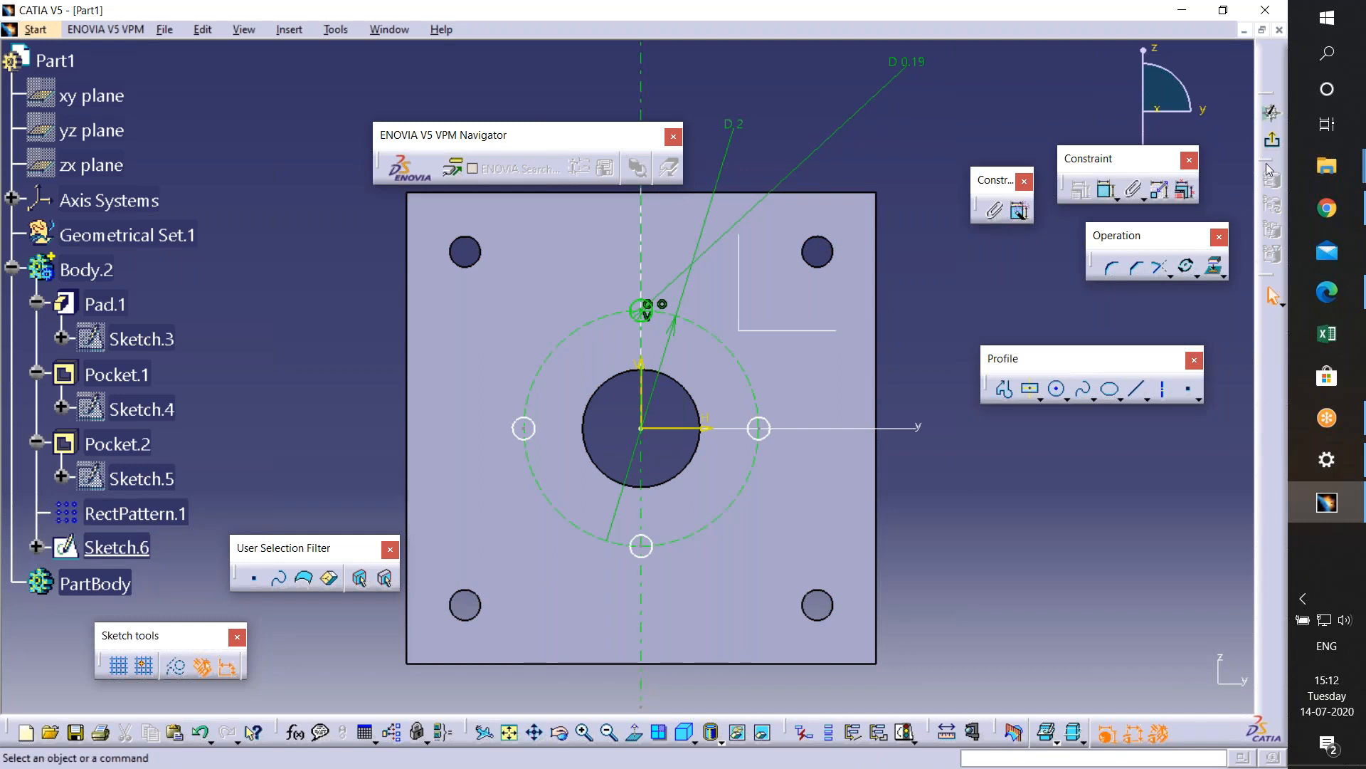
left_click(1272, 139)
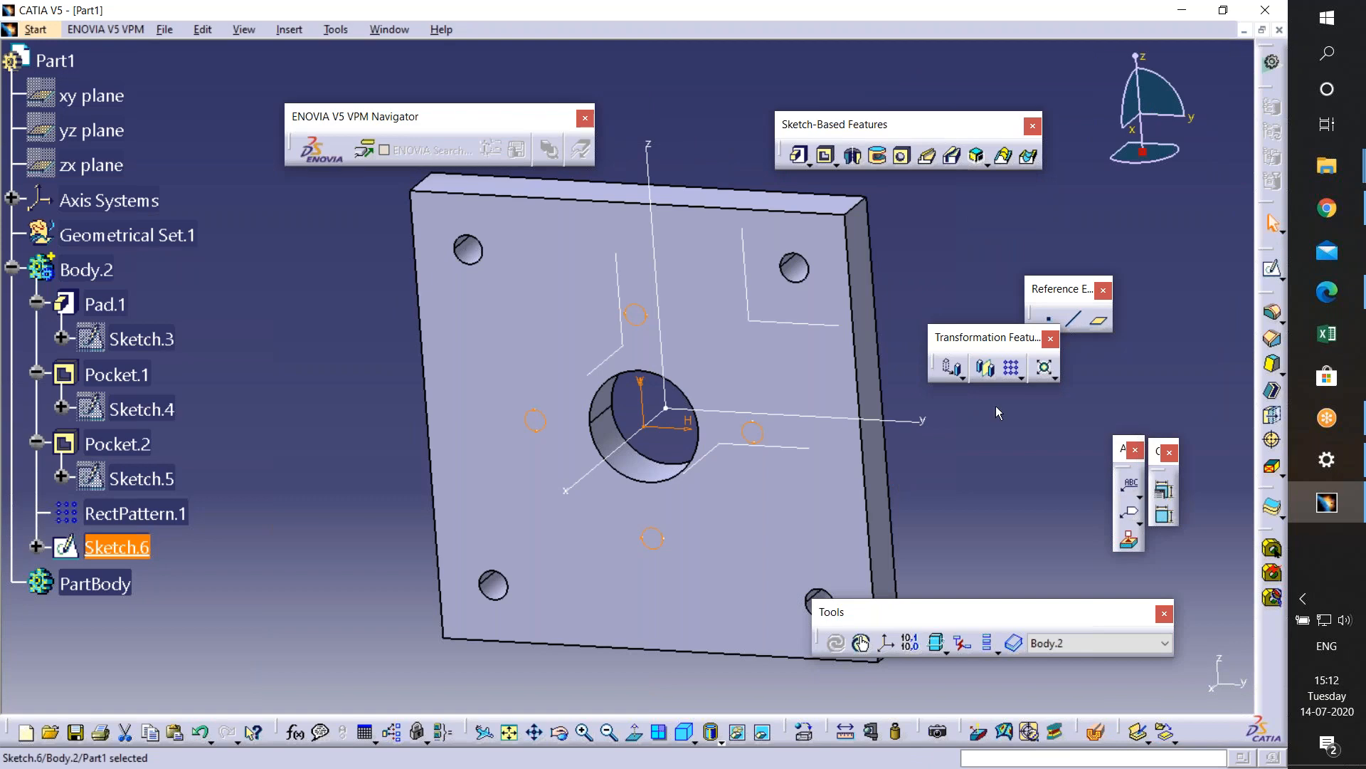
double_click(768, 432)
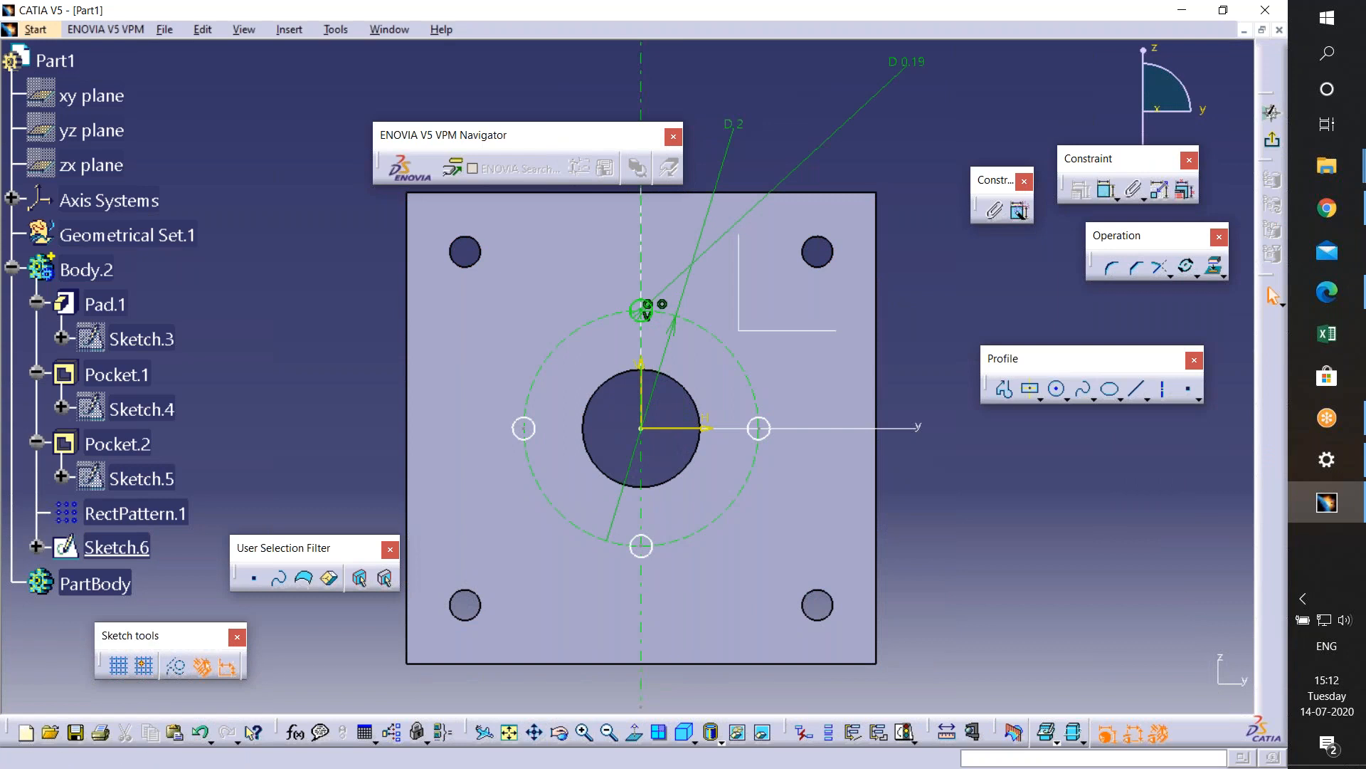
left_click(1273, 139)
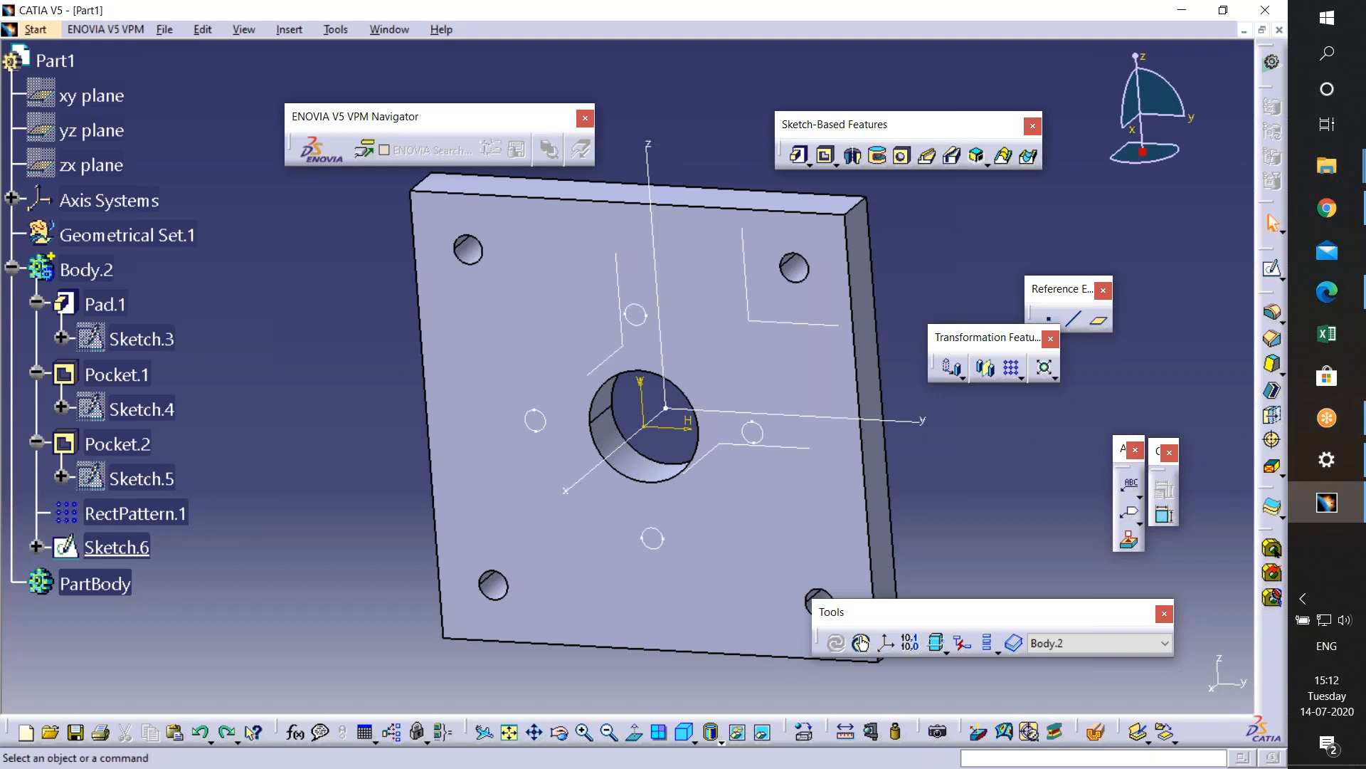
key("ctrl+z")
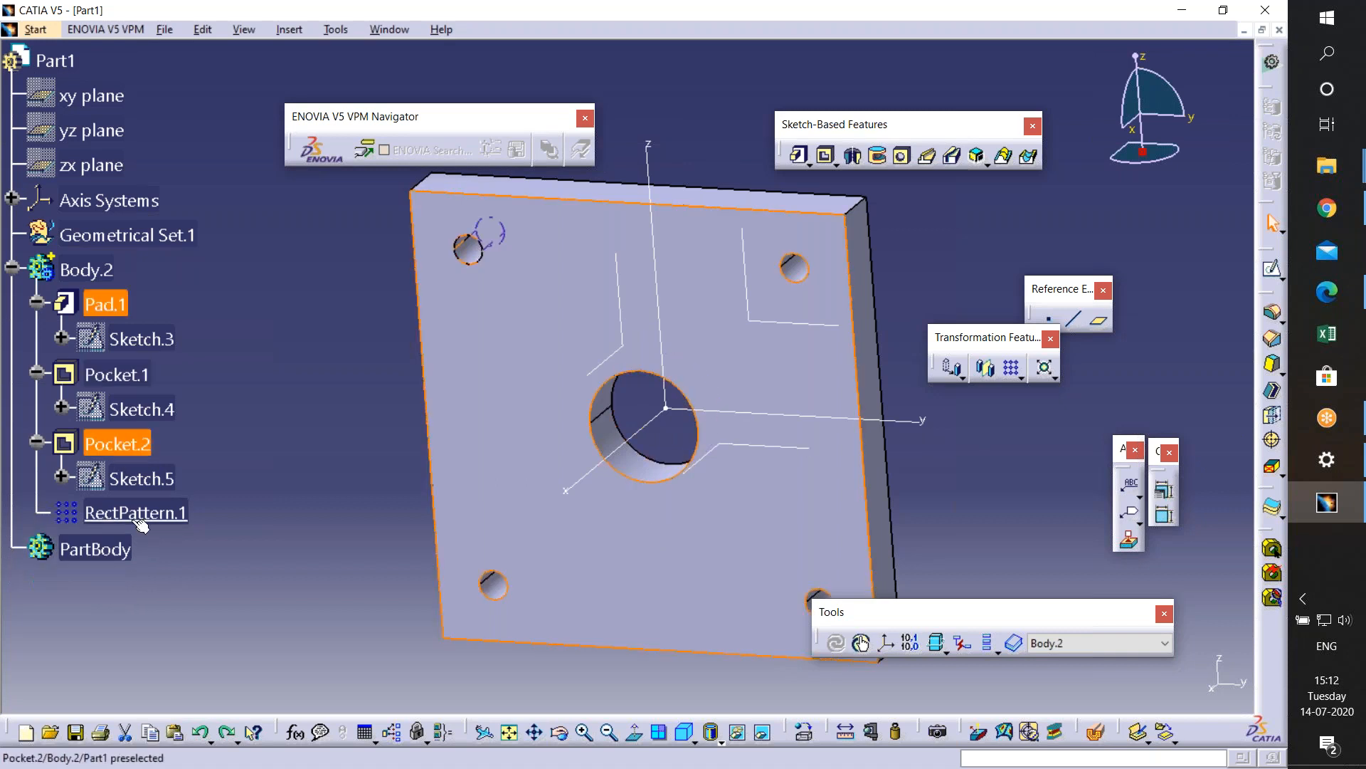
key("ctrl+y")
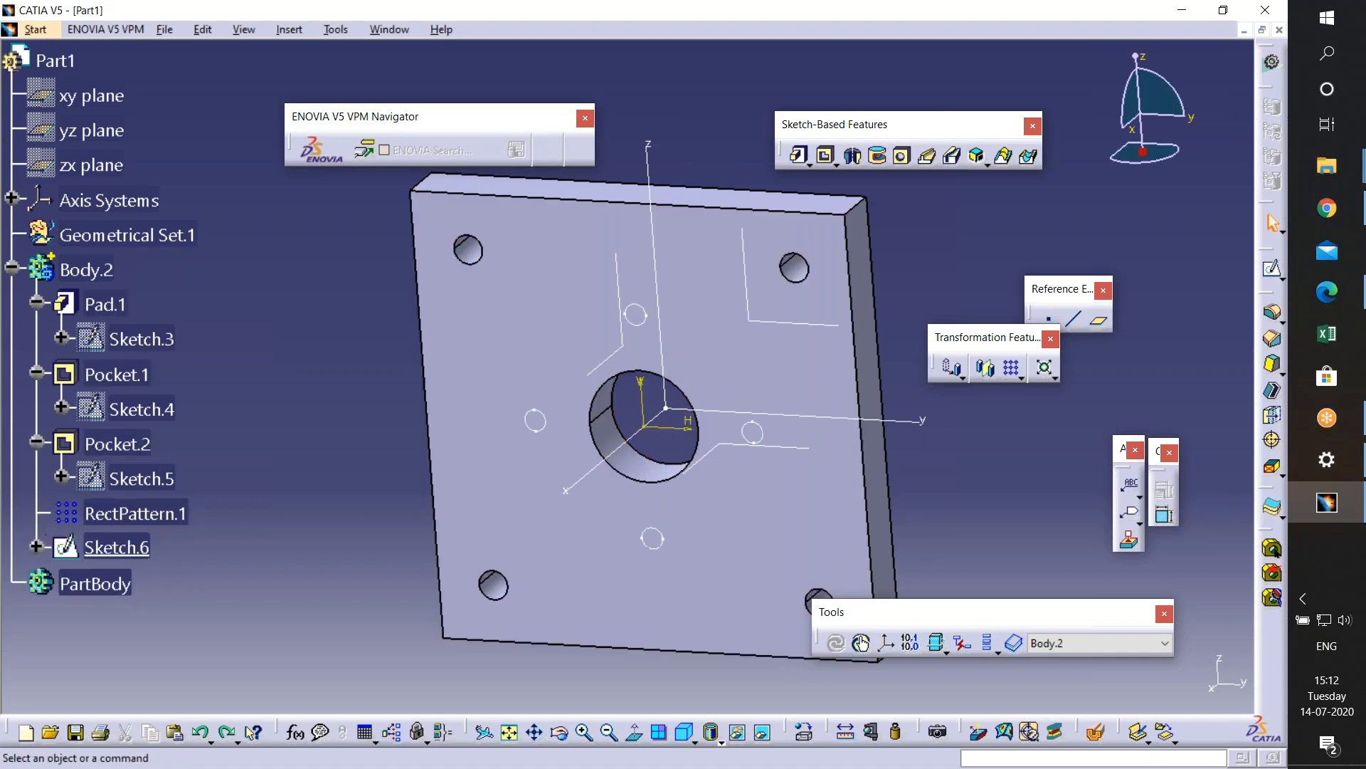
- Reopen the bolt circle sketch and rotate the 0.19 mm circle about the origin by 90 degrees with 3 duplicate instances
double_click(646, 312)
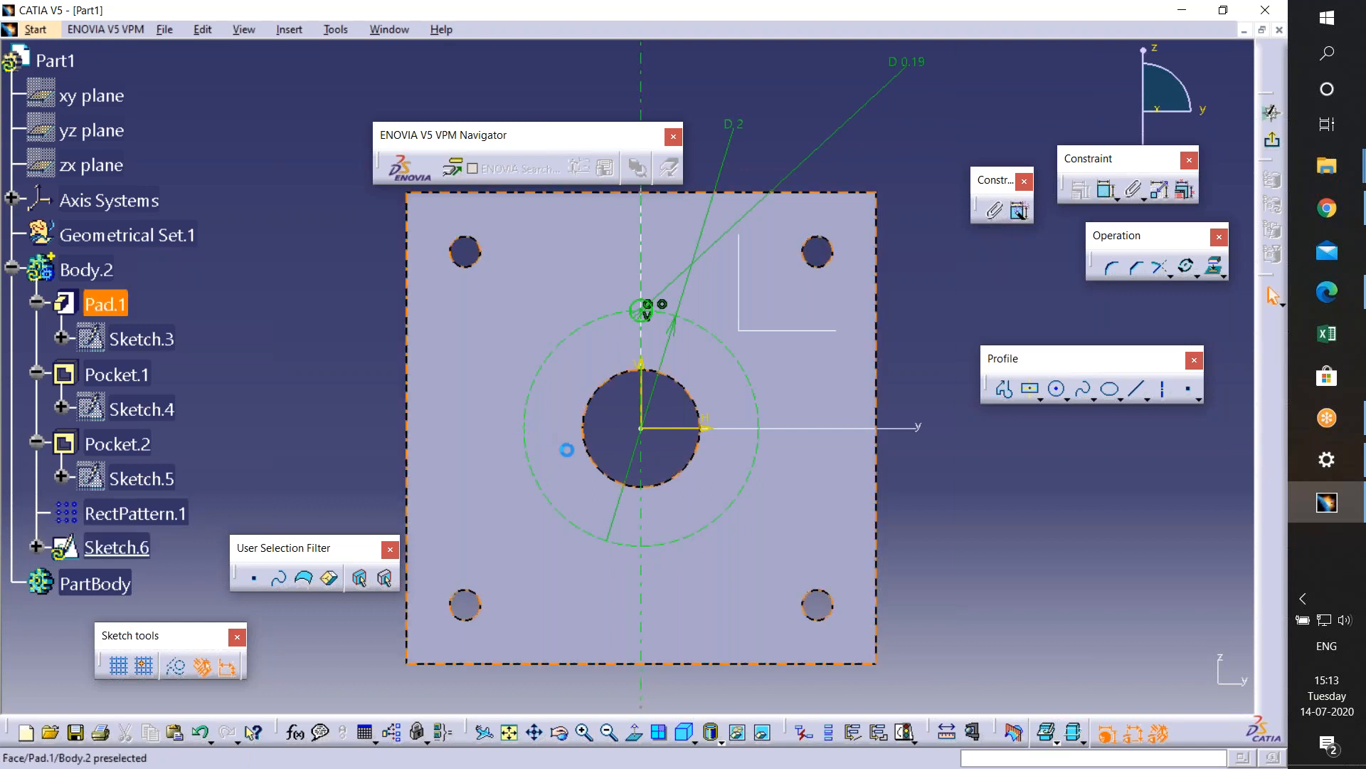
middle_click_drag(754, 469, 751, 429)
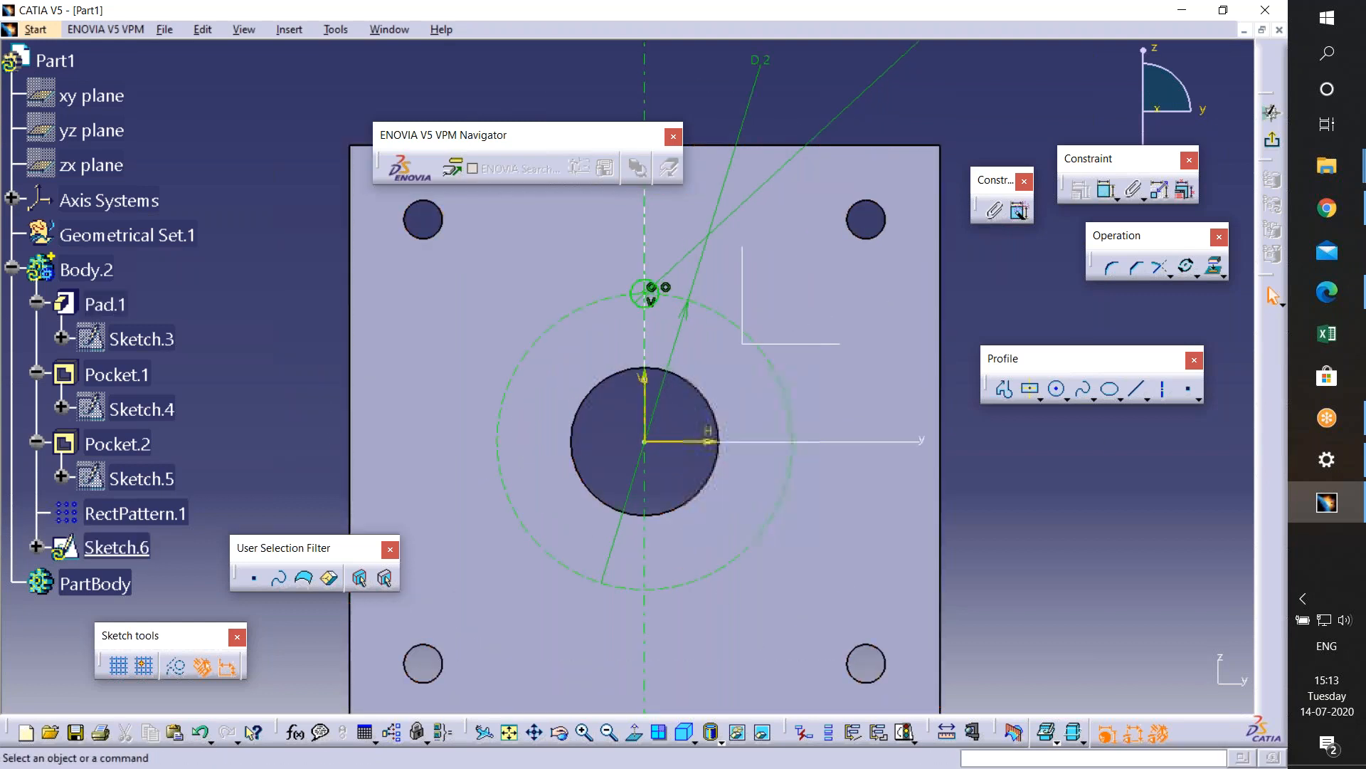
left_click(1190, 268)
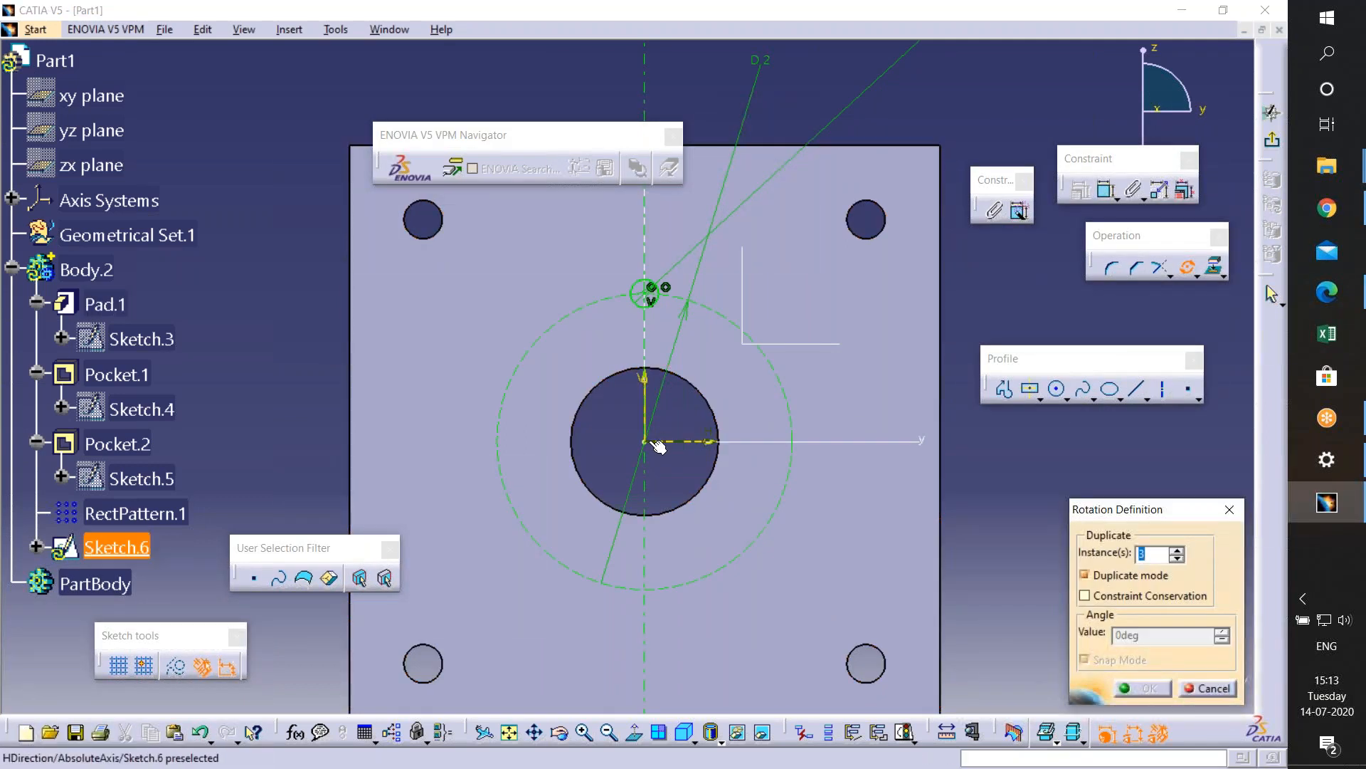
left_click(644, 288)
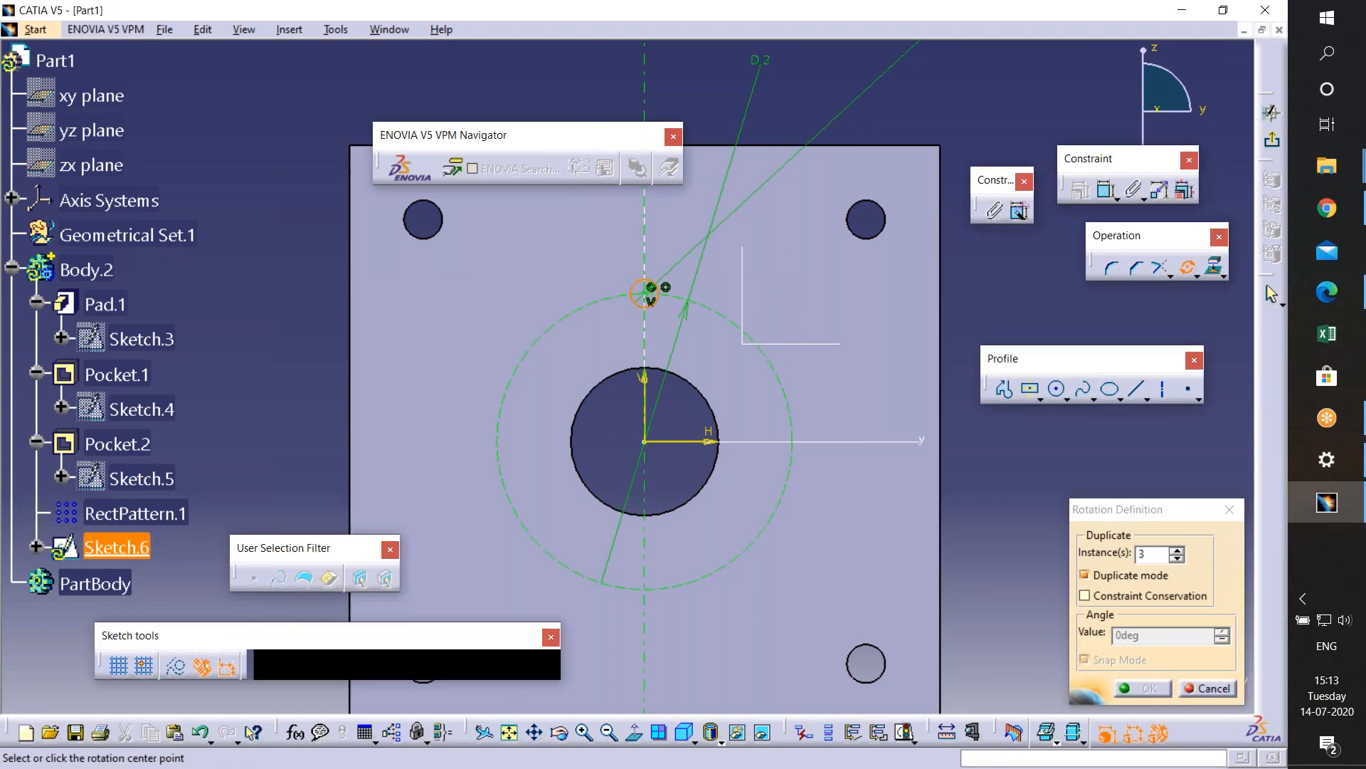
left_click(651, 442)
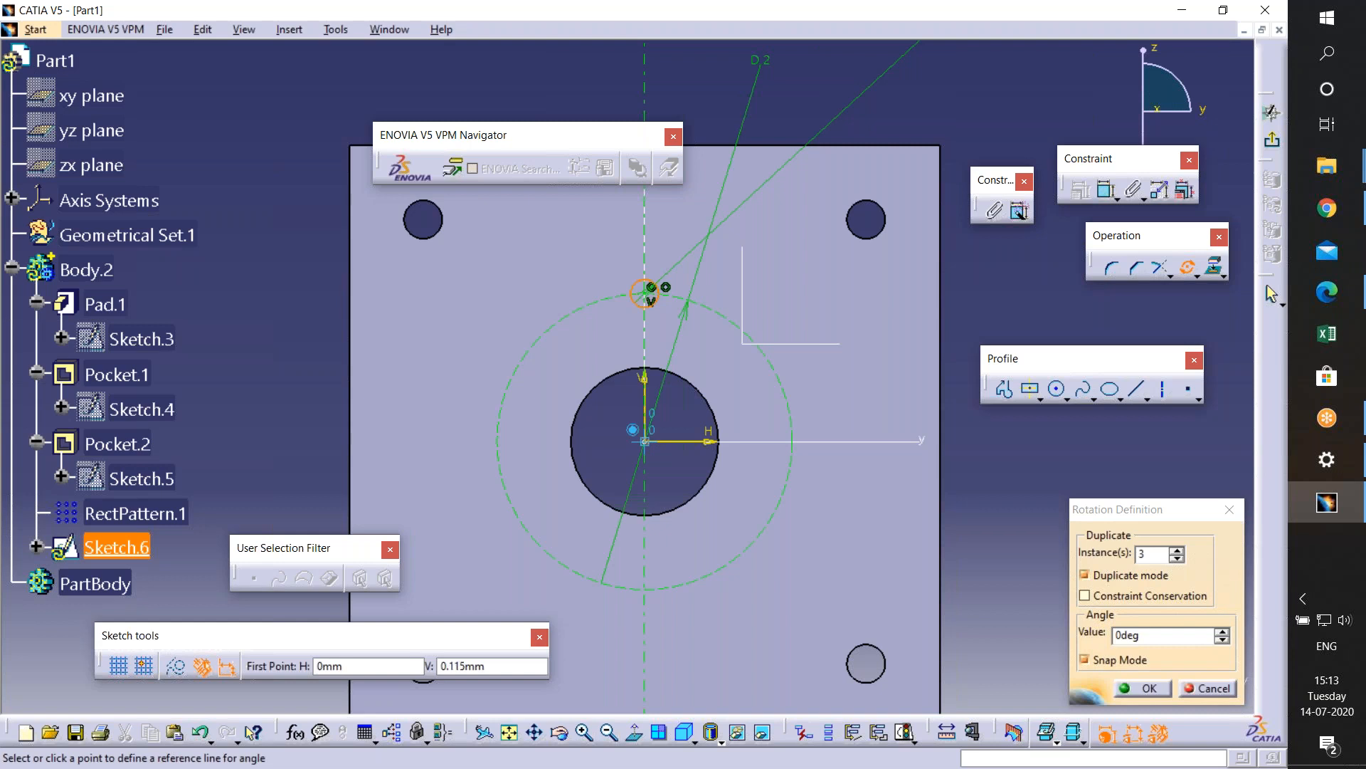
left_click(652, 294)
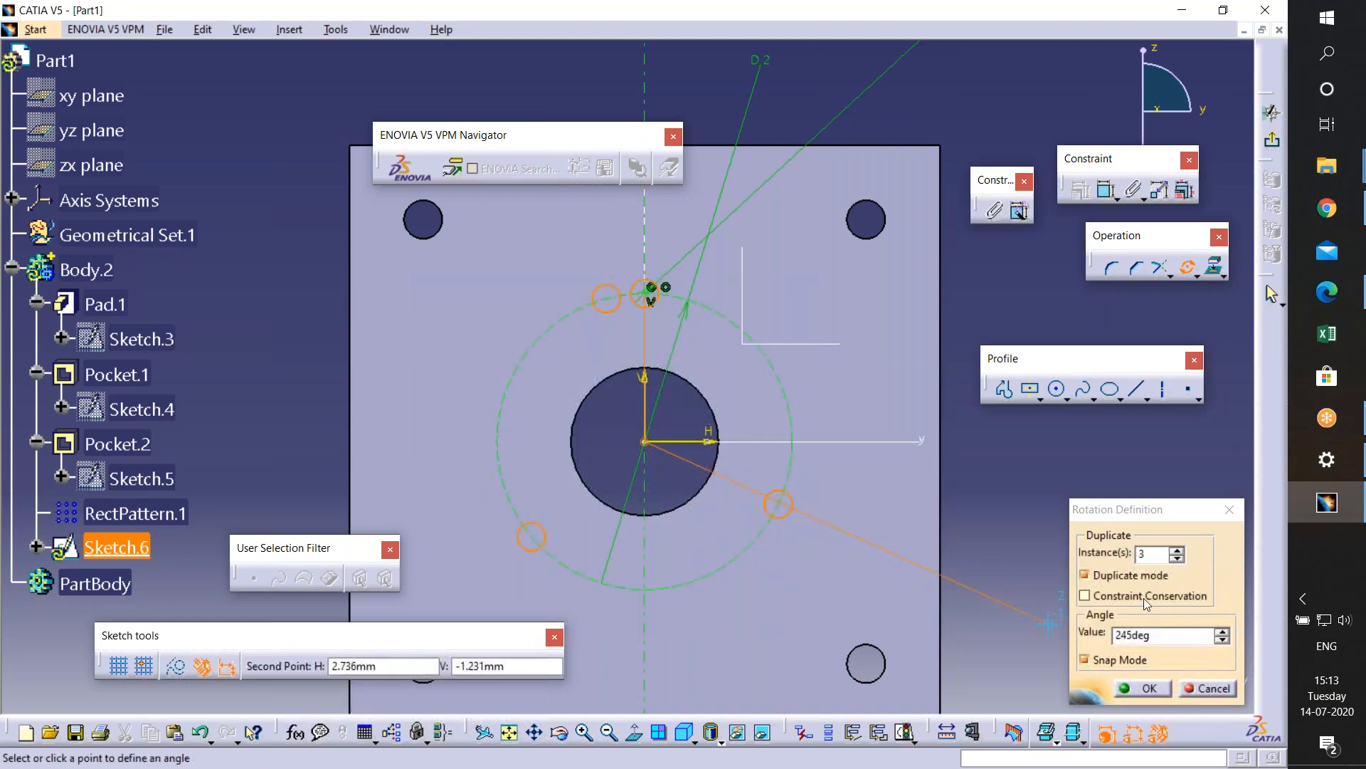
left_click_drag(1159, 636, 1032, 635)
type("90")
left_click(1142, 688)
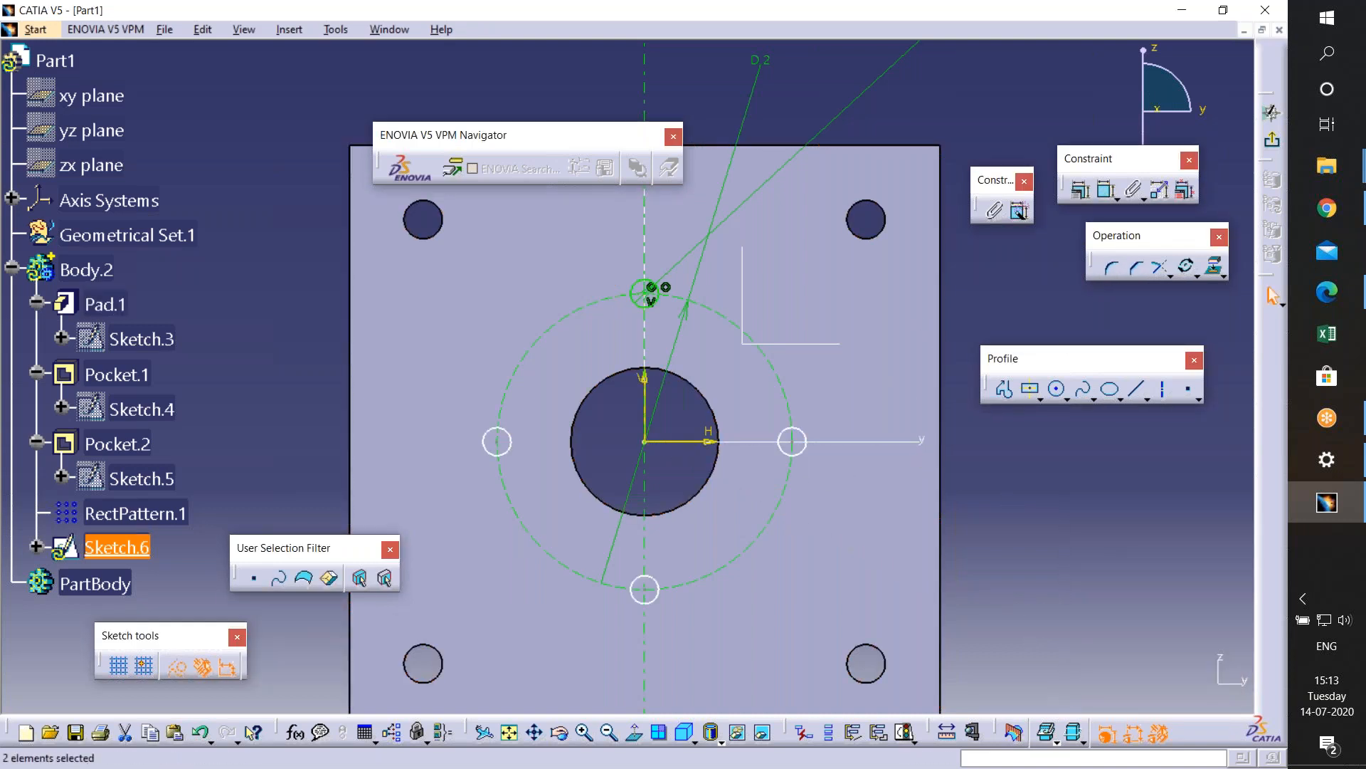
- Dimension the right-hand small circle's vertical offset and the horizontal distance from the origin to its centre
left_click(1107, 190)
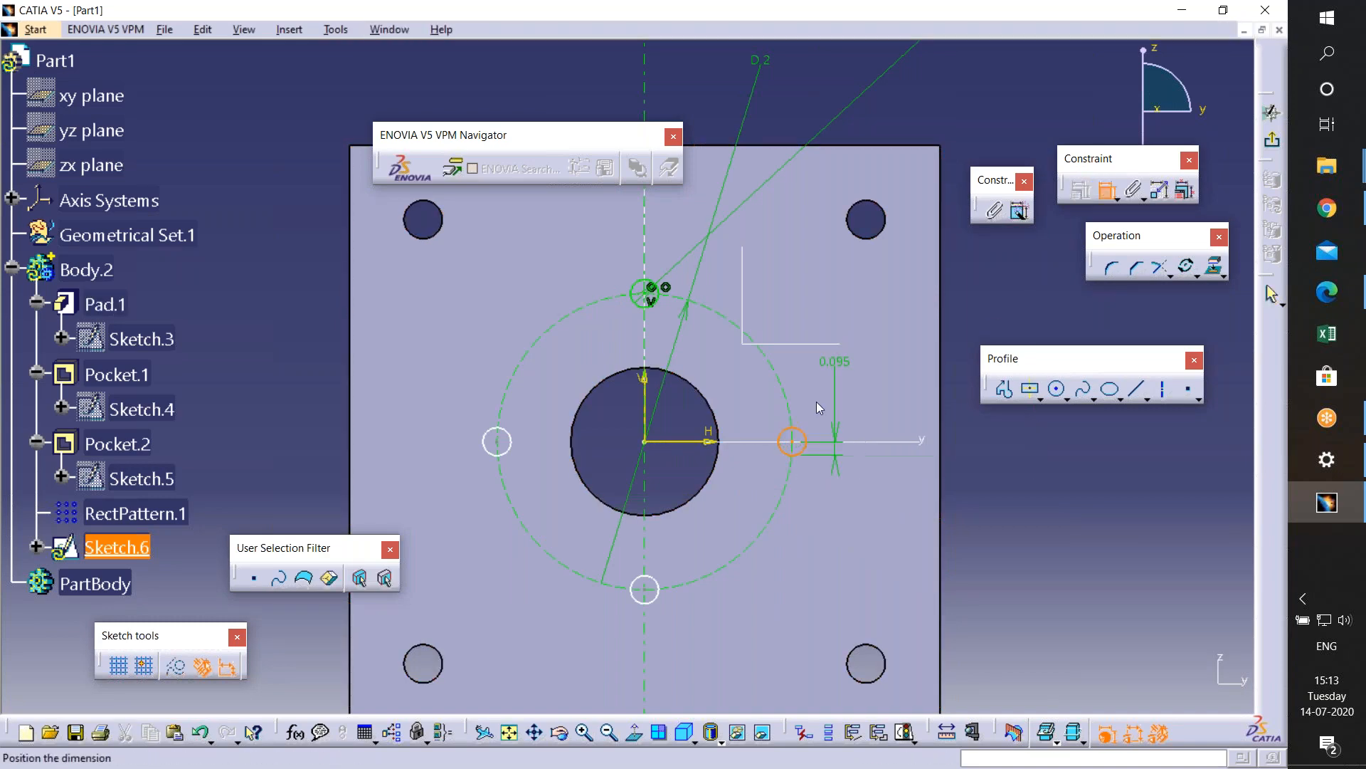
left_click(828, 397)
middle_click_drag(823, 463, 815, 318)
left_click(1107, 190)
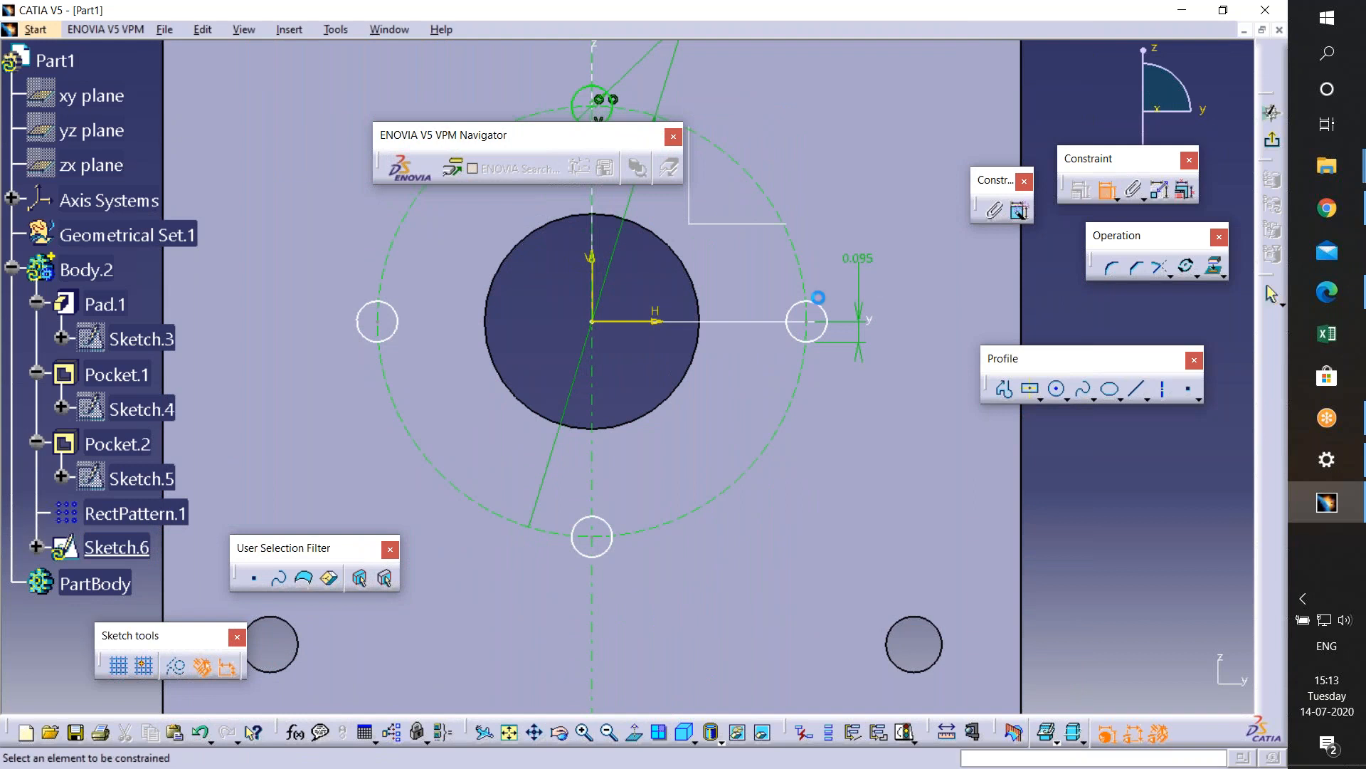
left_click(807, 321)
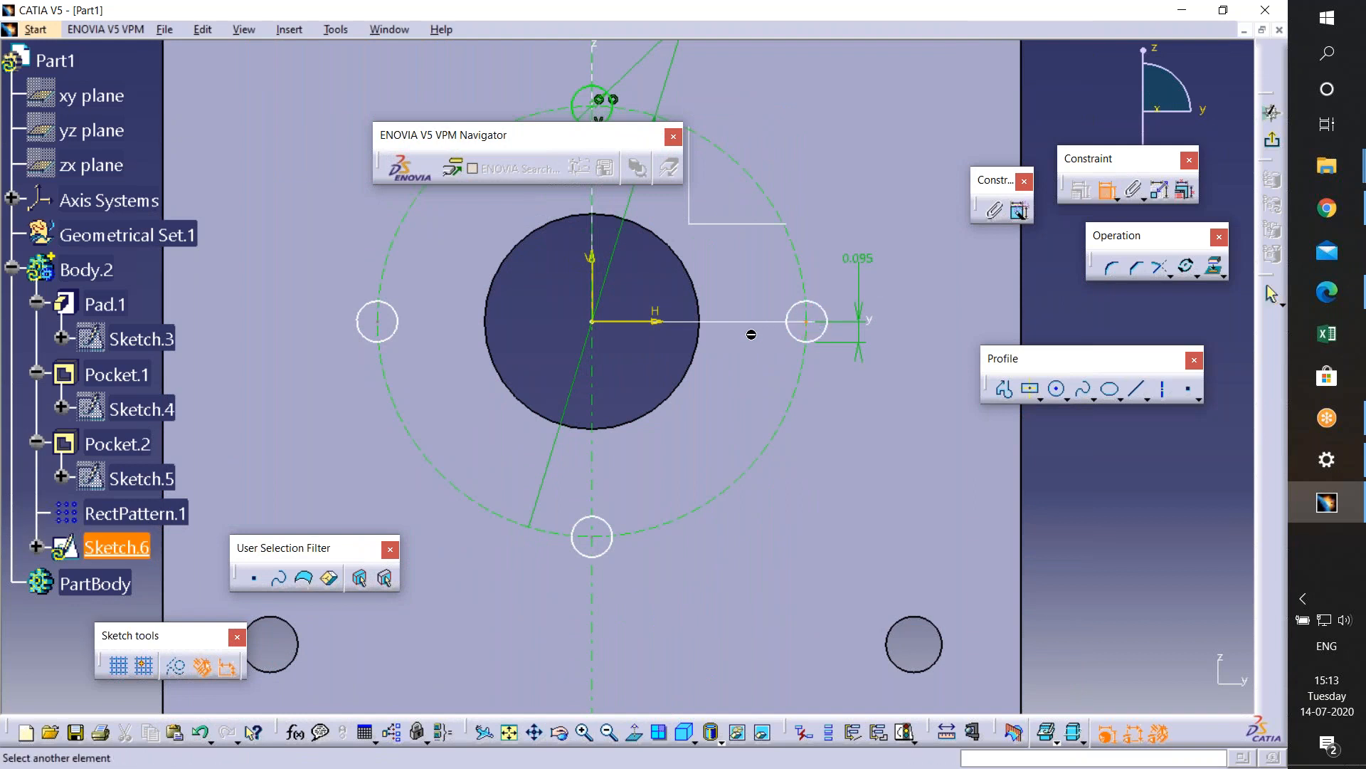
left_click(591, 321)
left_click(666, 381)
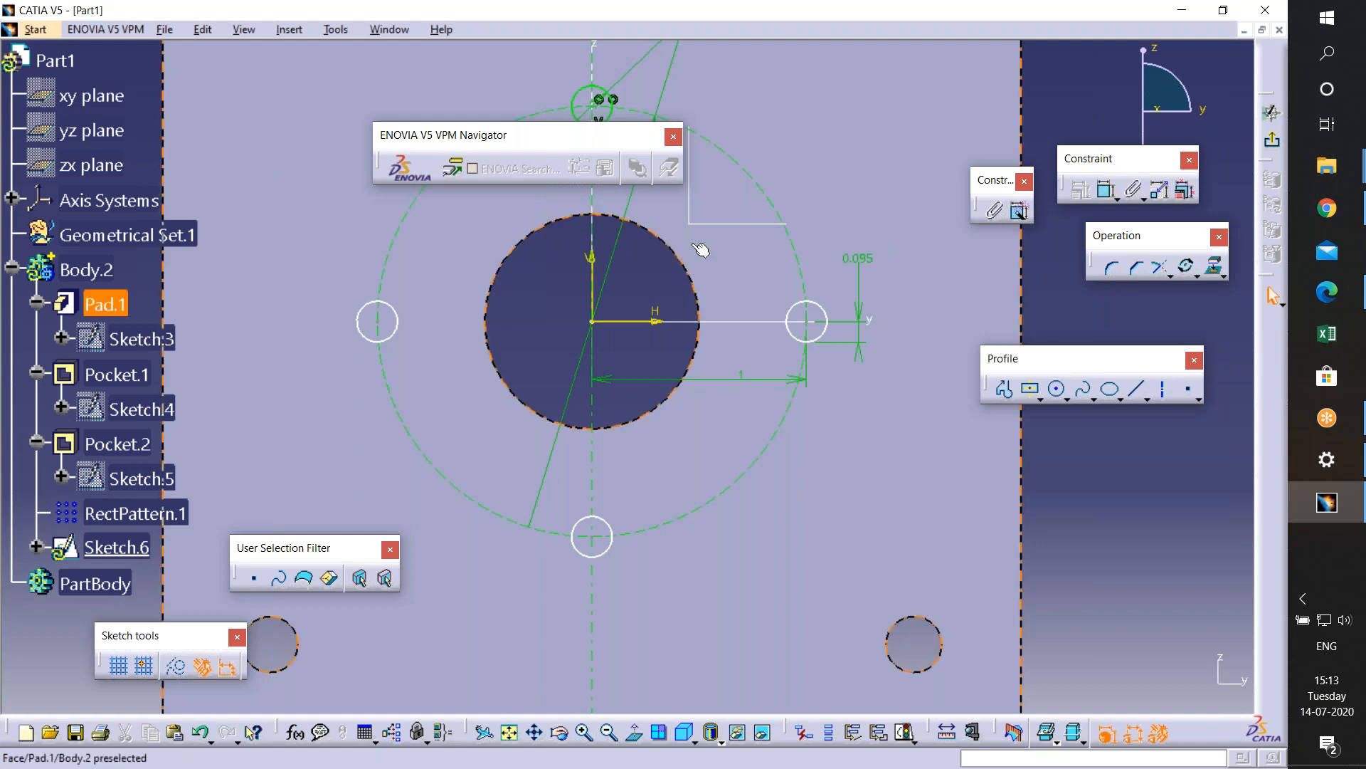
- Leave the constraint command and undo both dimensions on the right-hand small circle
left_click(1106, 190)
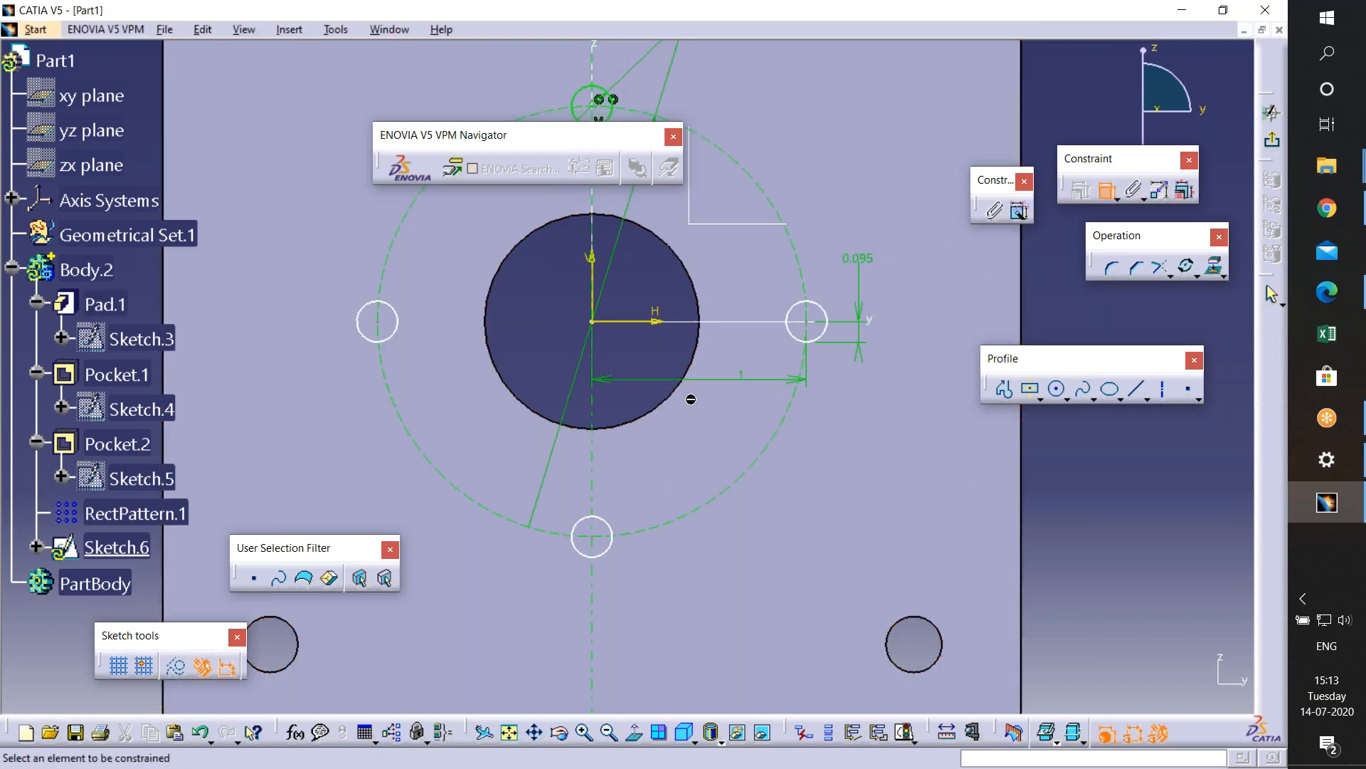
key("Escape")
key("ctrl+z")
key("ctrl+z")
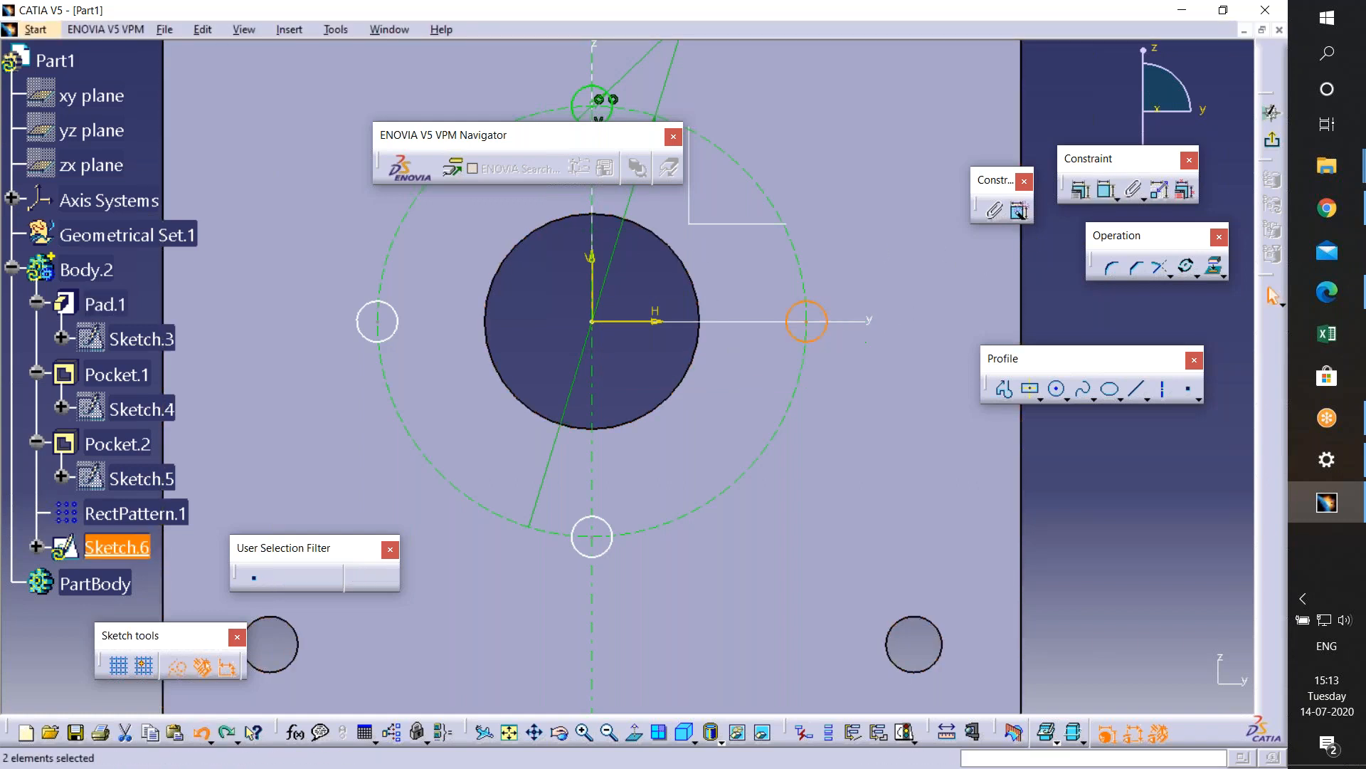
middle_click_drag(847, 419, 833, 499)
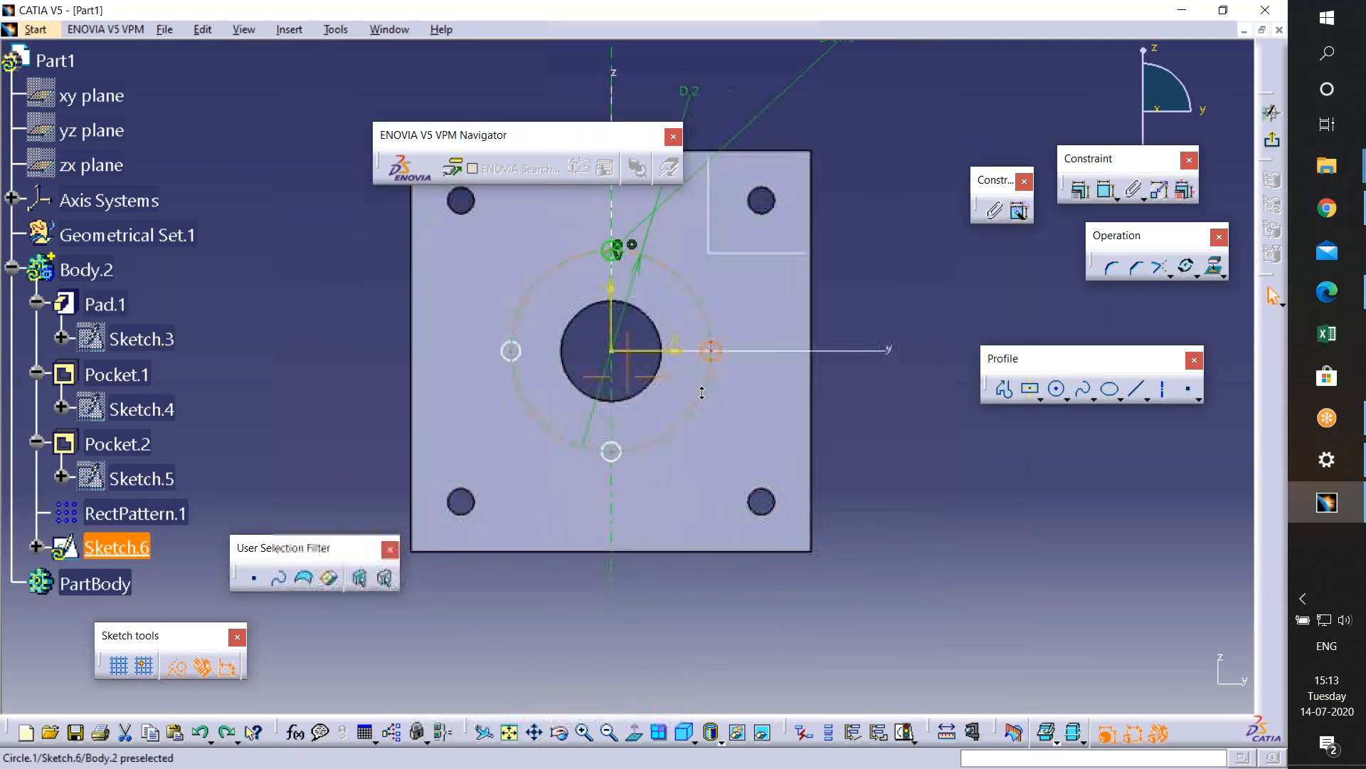
middle_click_drag(702, 391, 700, 349)
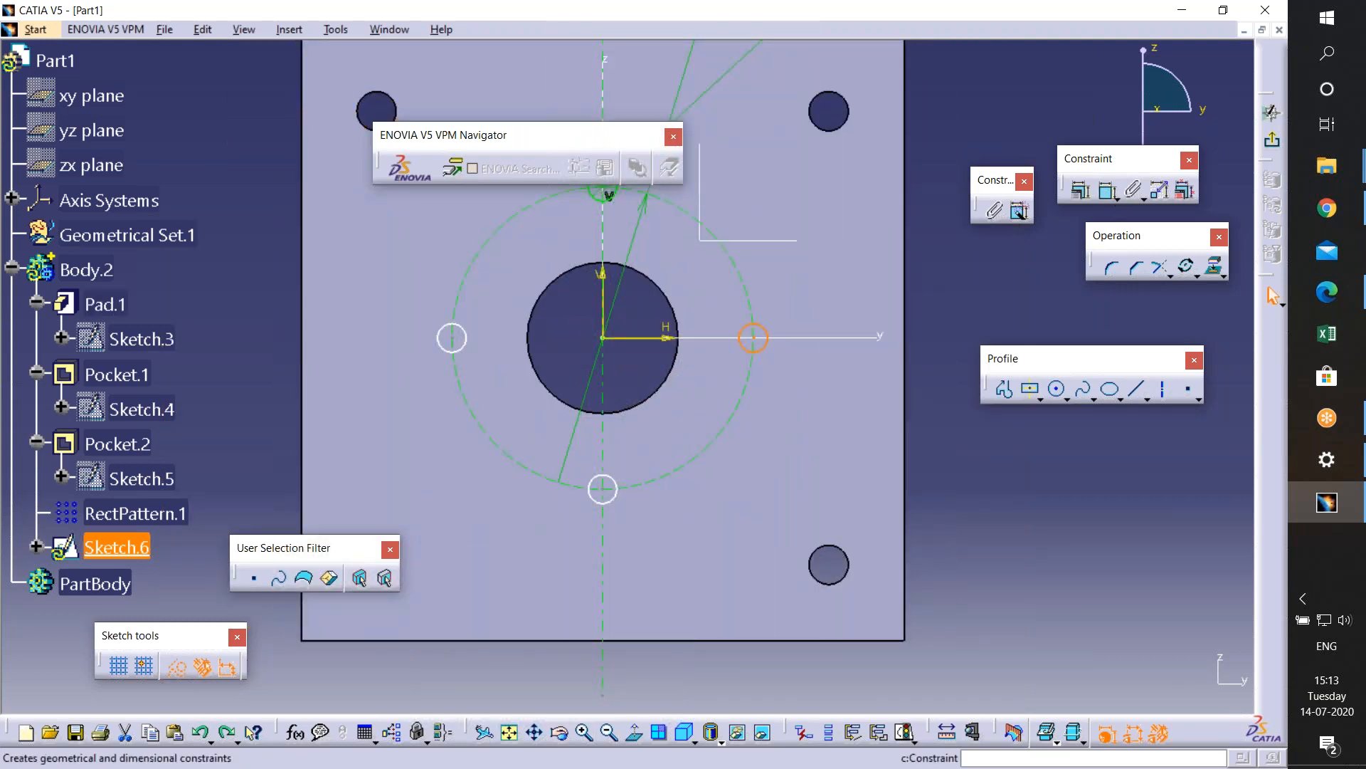
- Apply Auto Constraint to the four small bolt-circle circles and undo the resulting constraints
left_click(1117, 198)
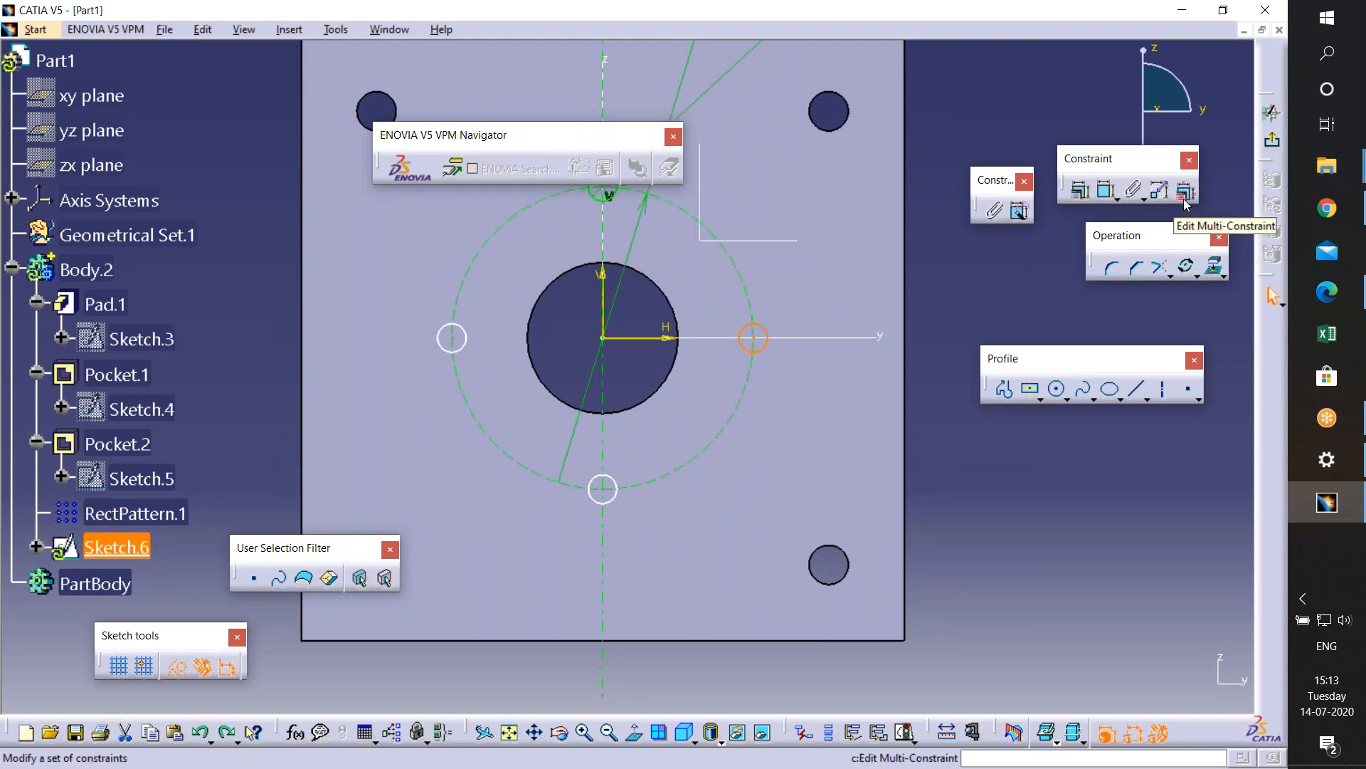
left_click(1144, 199)
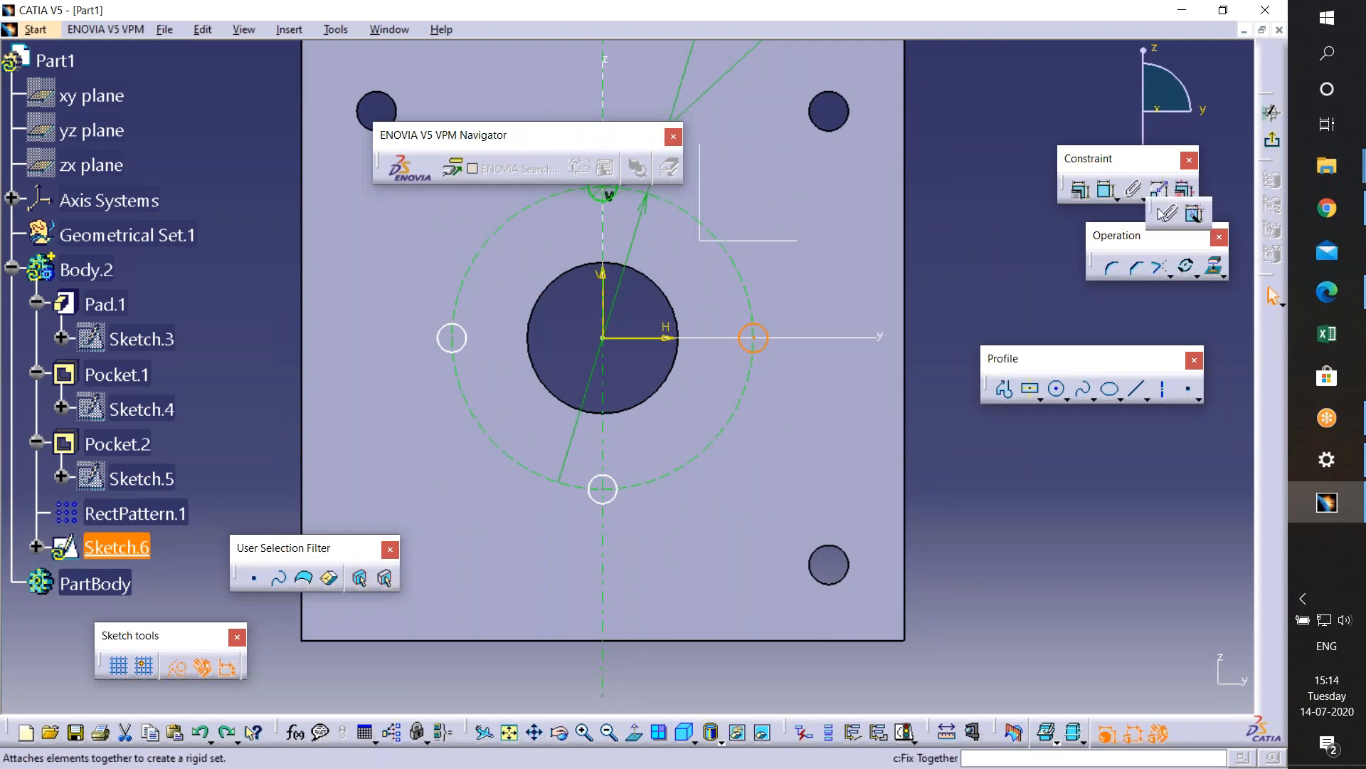
left_click(1197, 216)
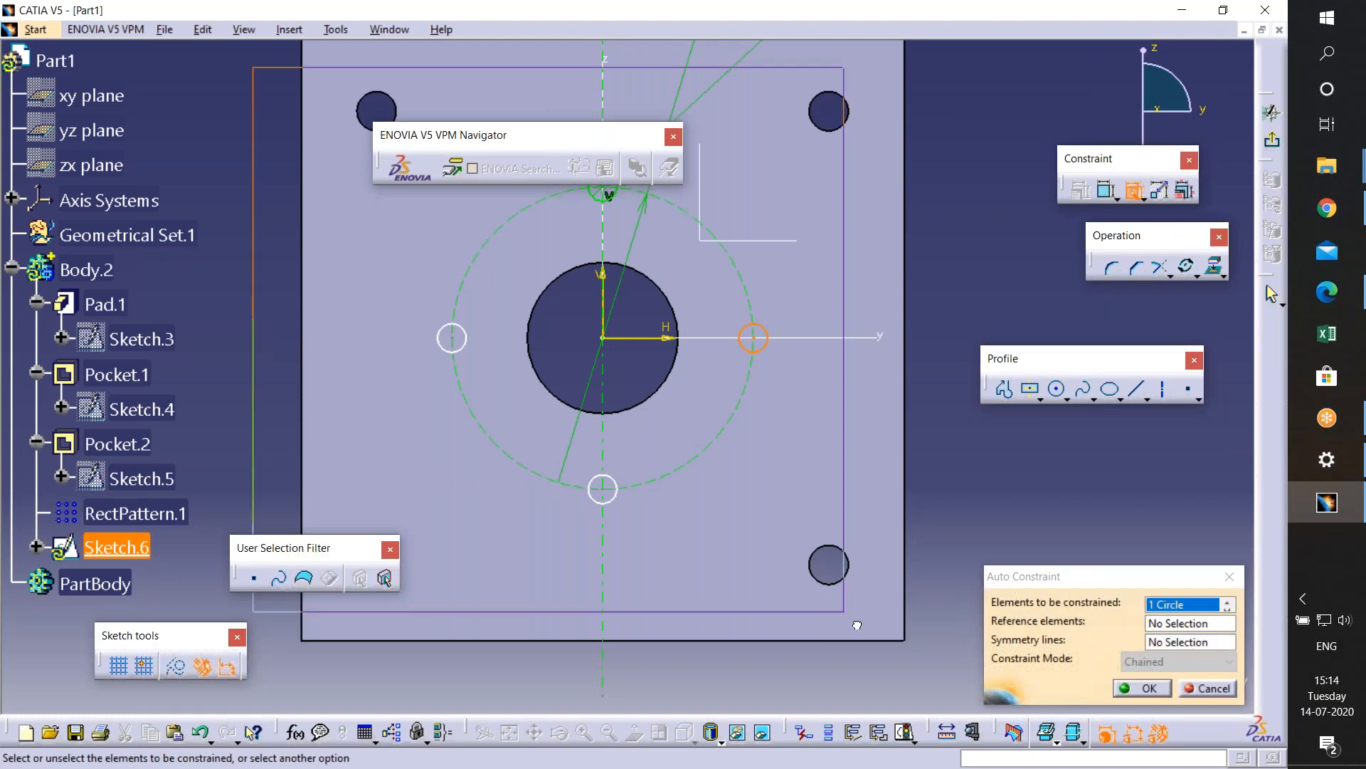
left_click_drag(844, 612, 865, 630)
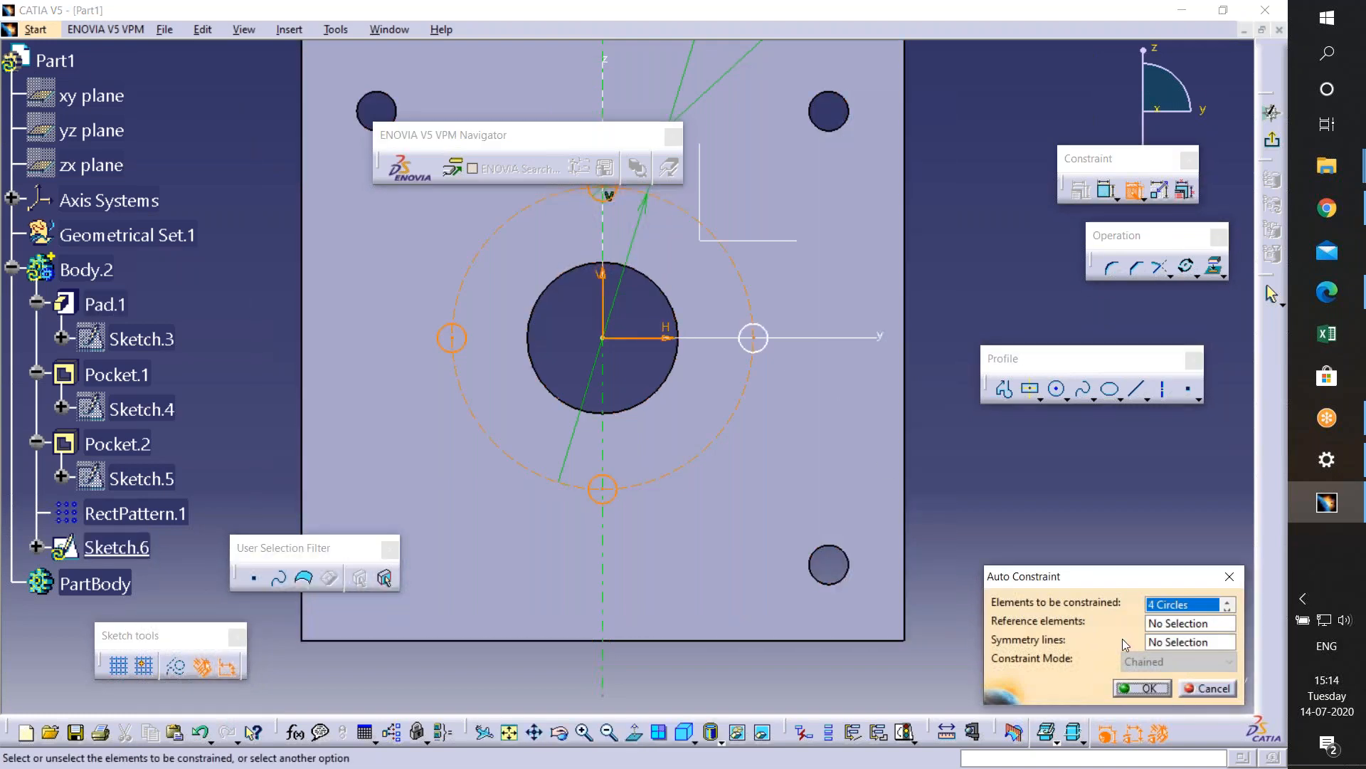
left_click(1142, 687)
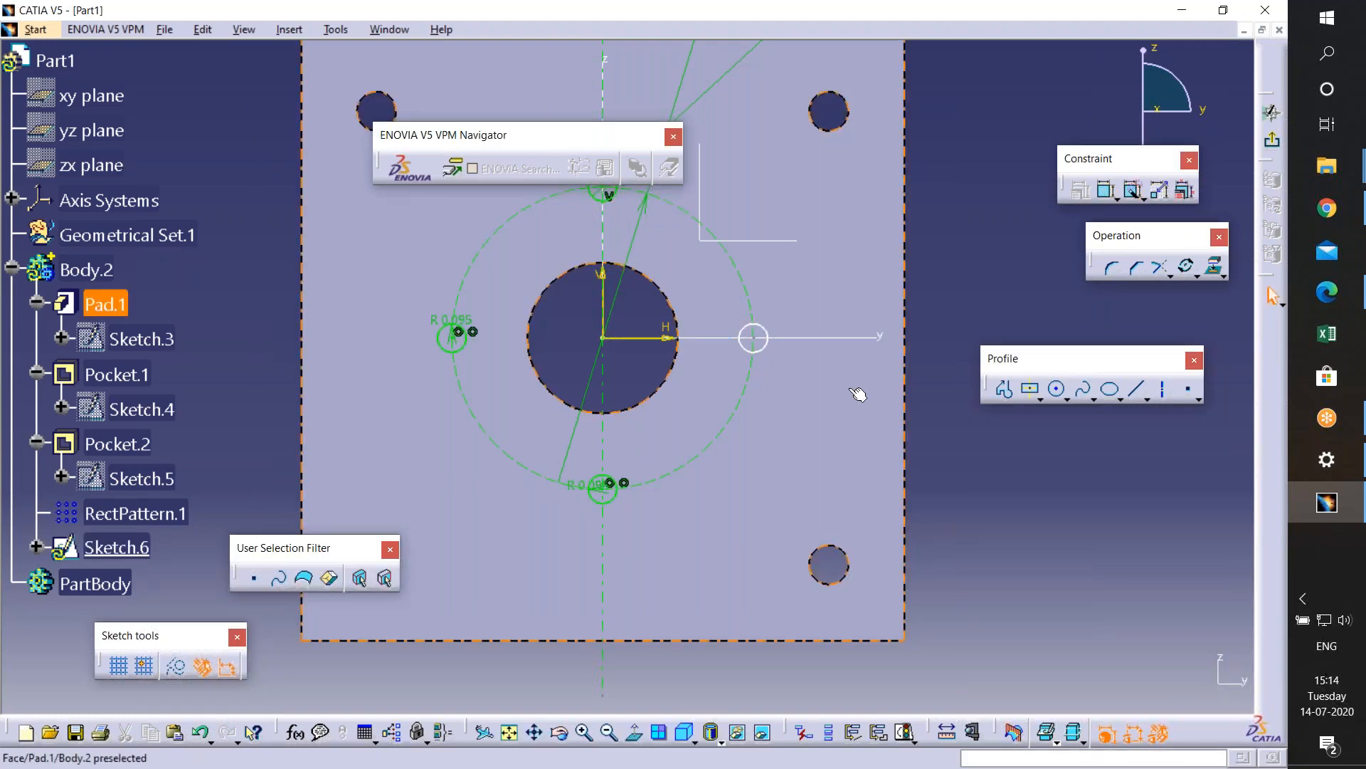
left_click(930, 403)
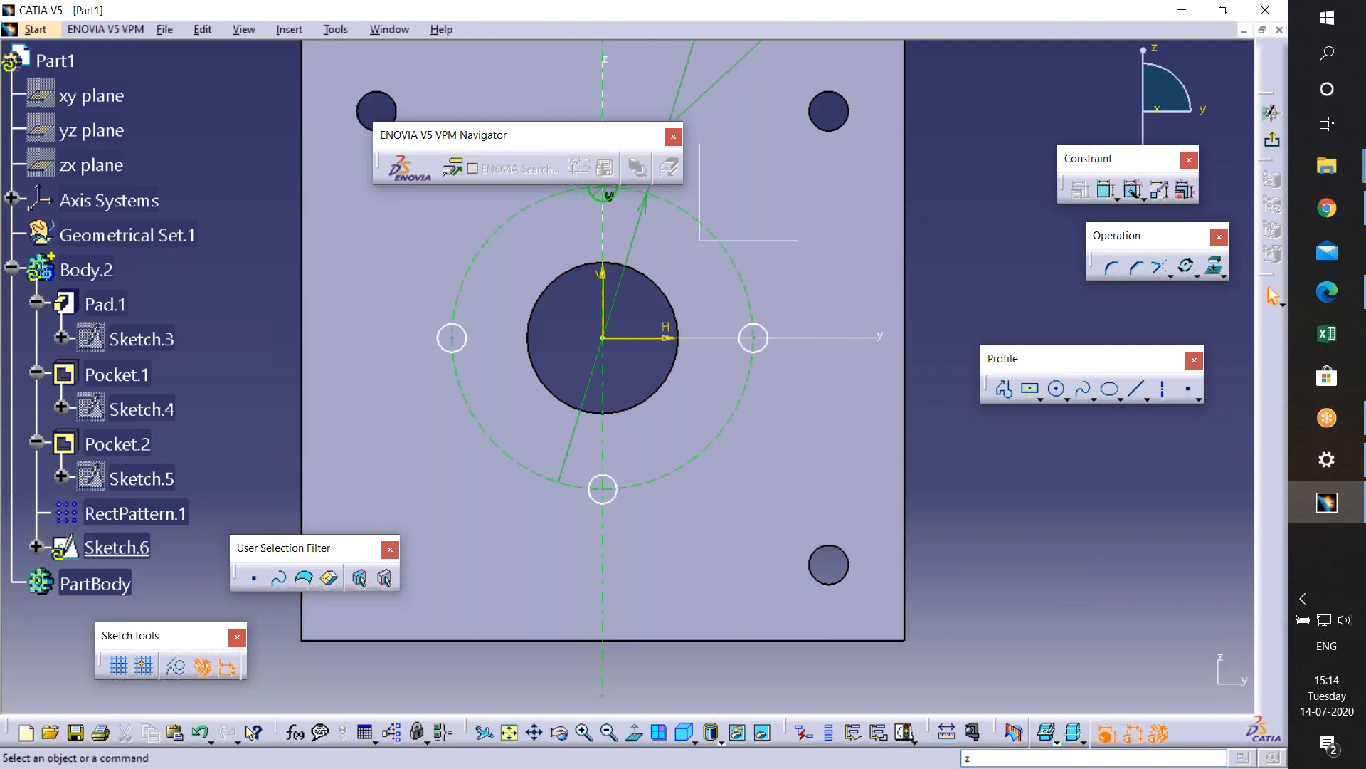
- Try Auto Constraint again with the plate's face as the element to constrain
left_click(1142, 198)
left_click(1201, 225)
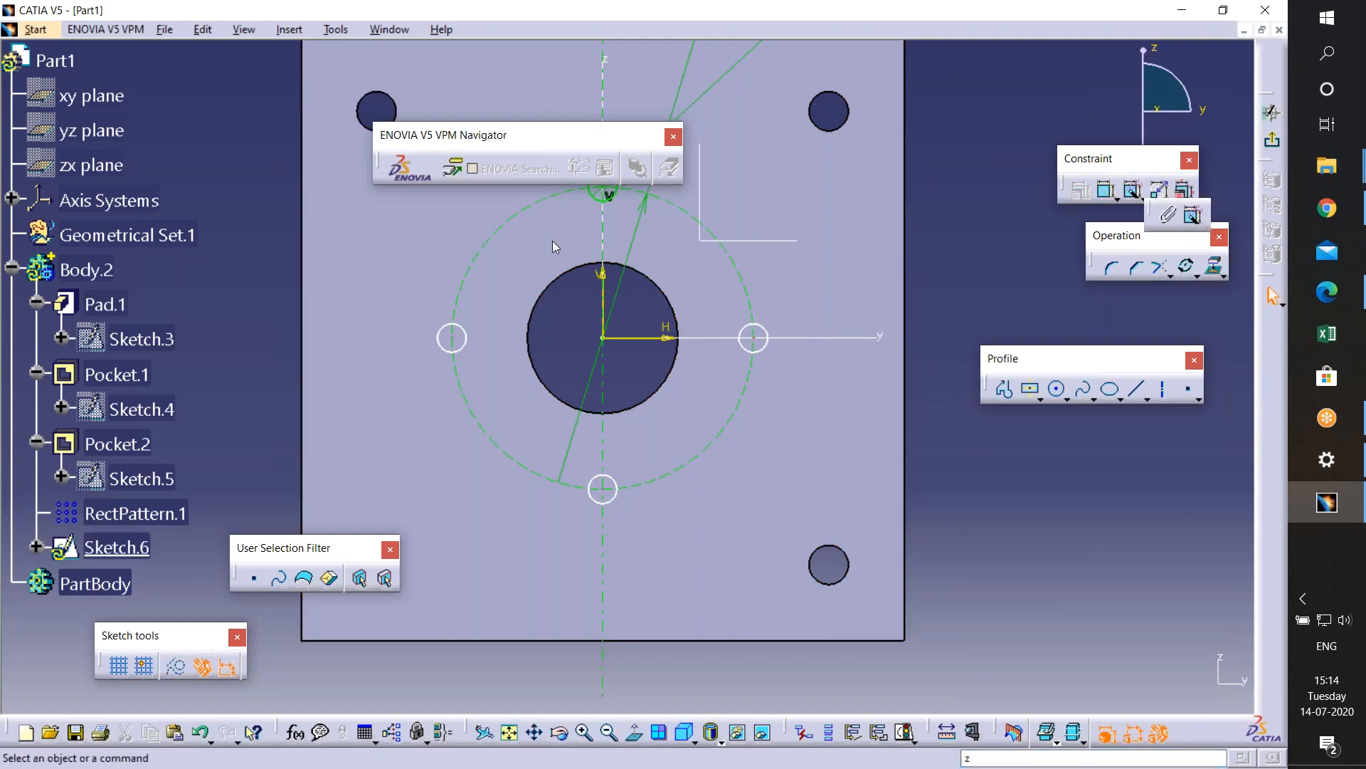
left_click(688, 436)
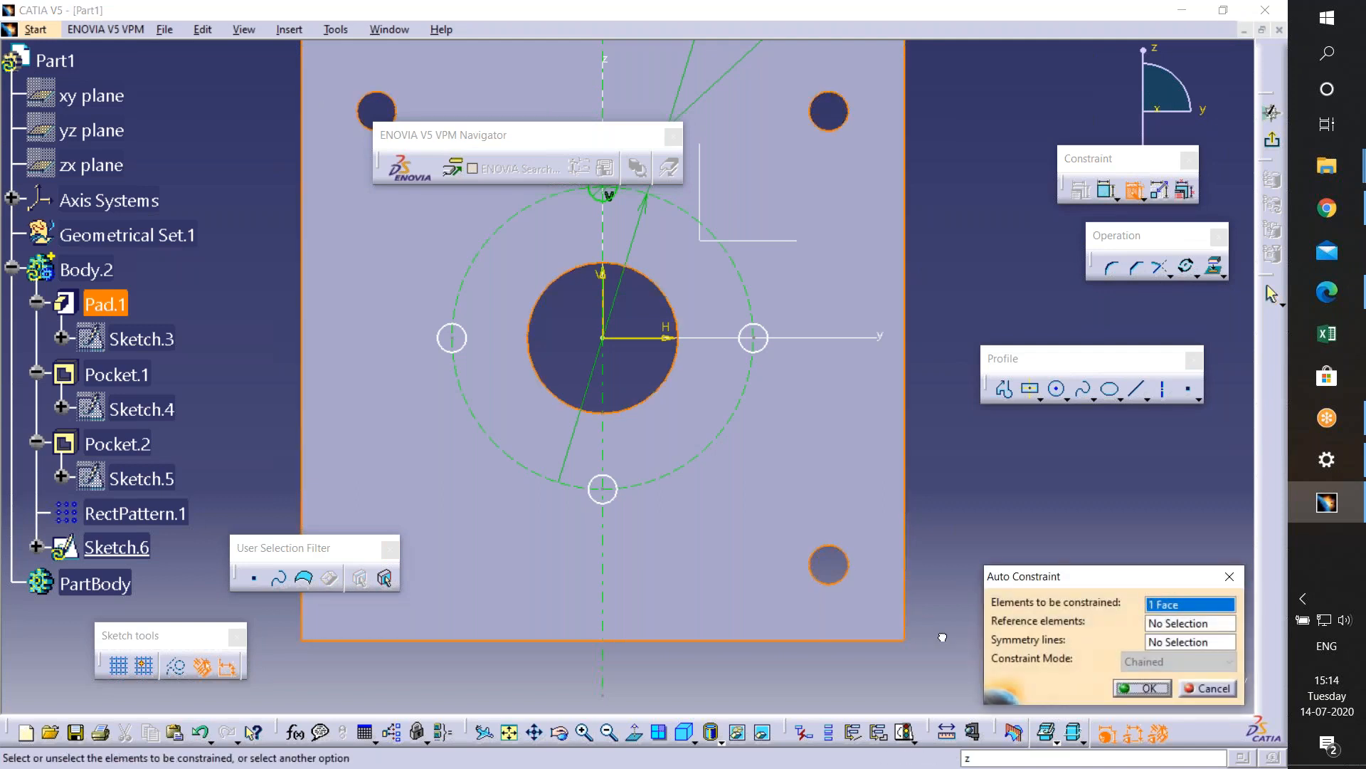
left_click(1142, 688)
middle_click_drag(985, 481, 988, 514)
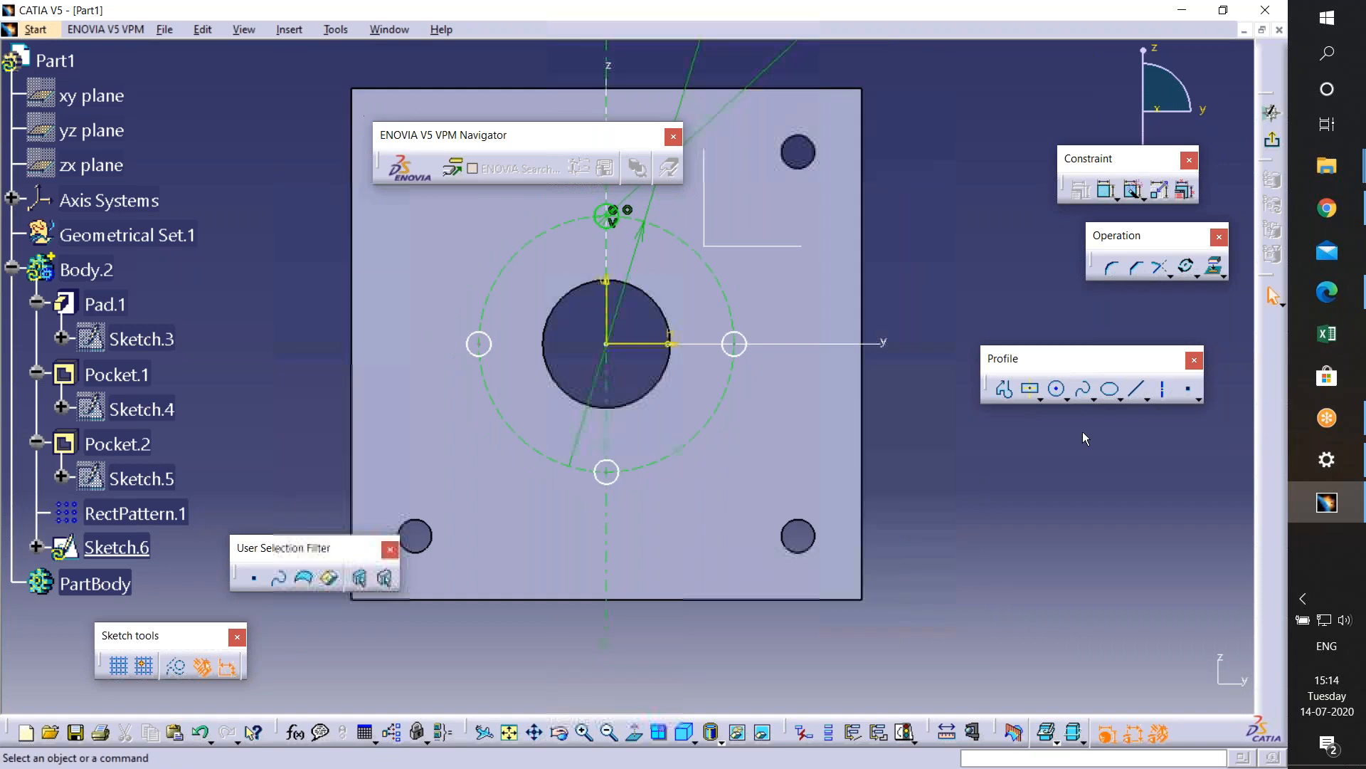
- Exit the sketch and cut the four small circles as a 0.5 mm deep pocket through the plate
left_click(1269, 147)
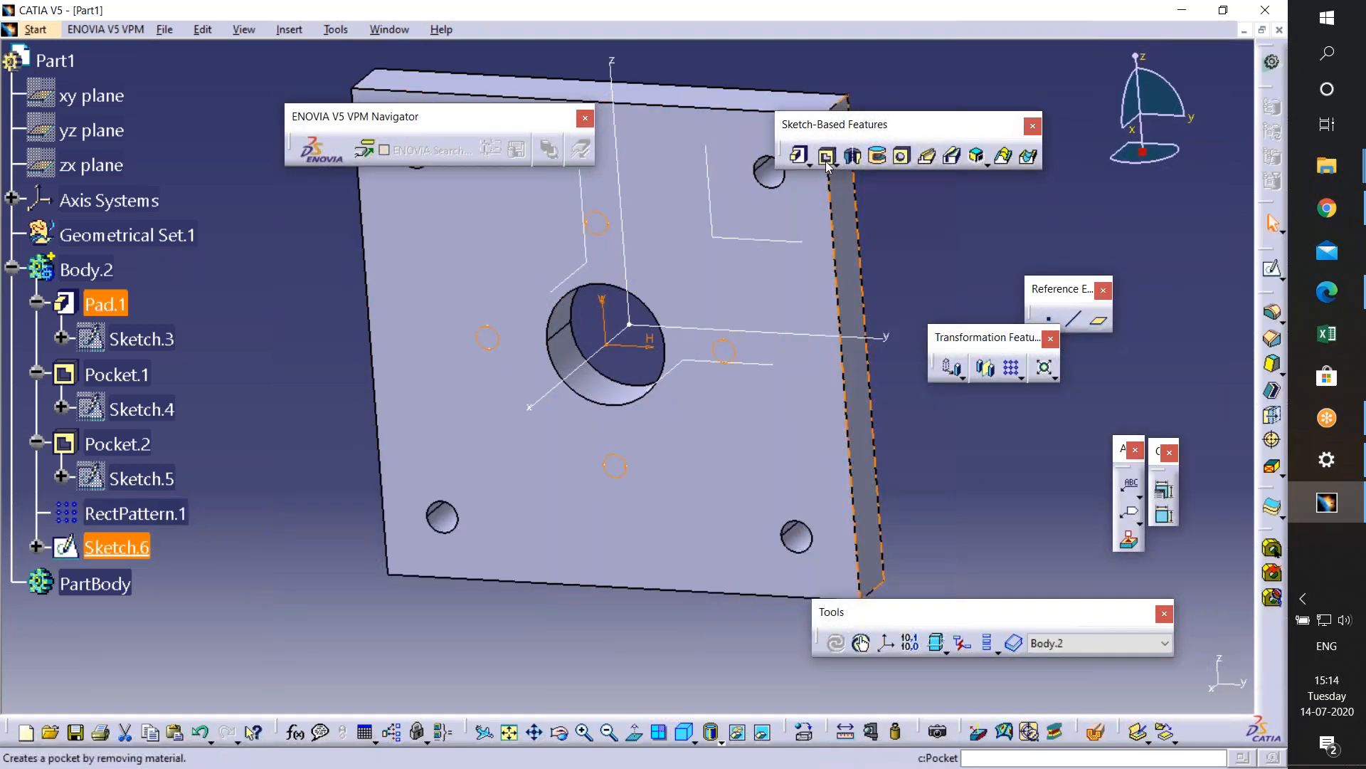
left_click(826, 155)
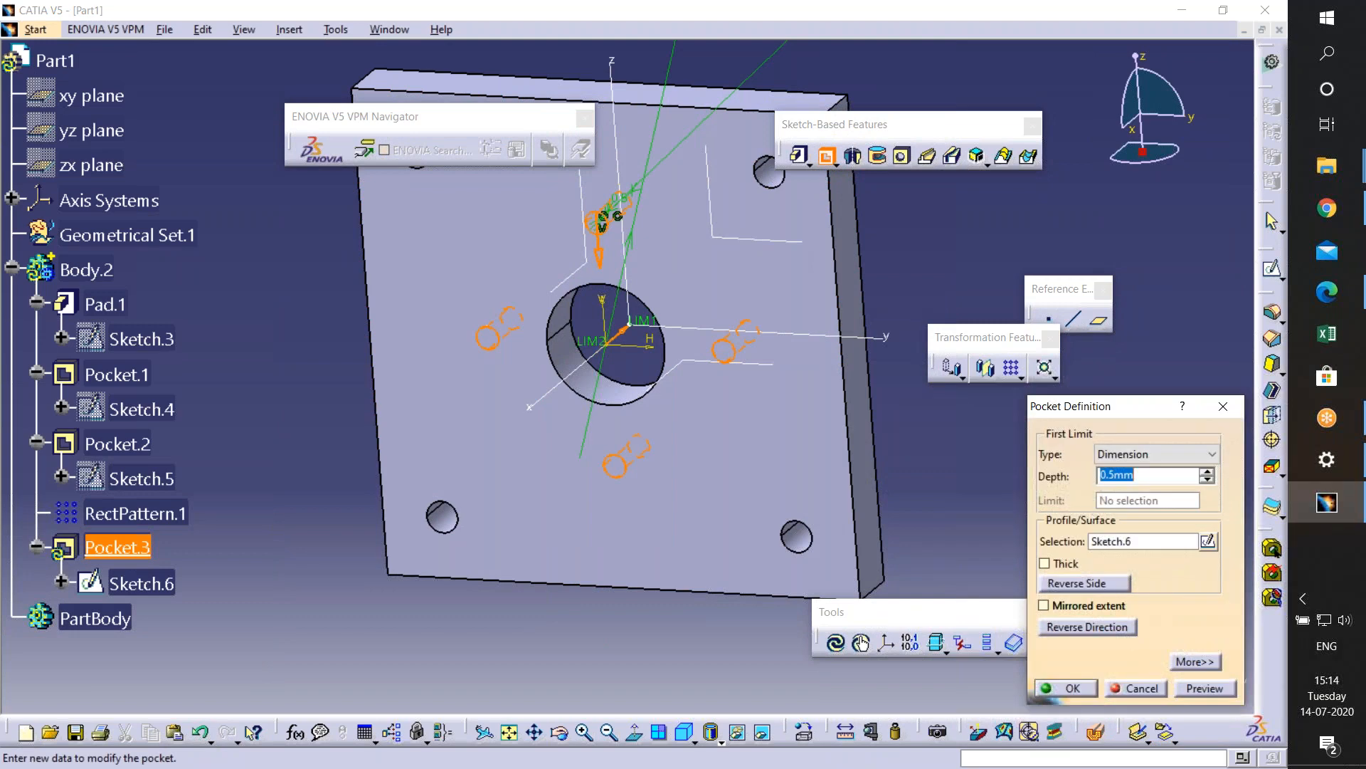
left_click(1199, 688)
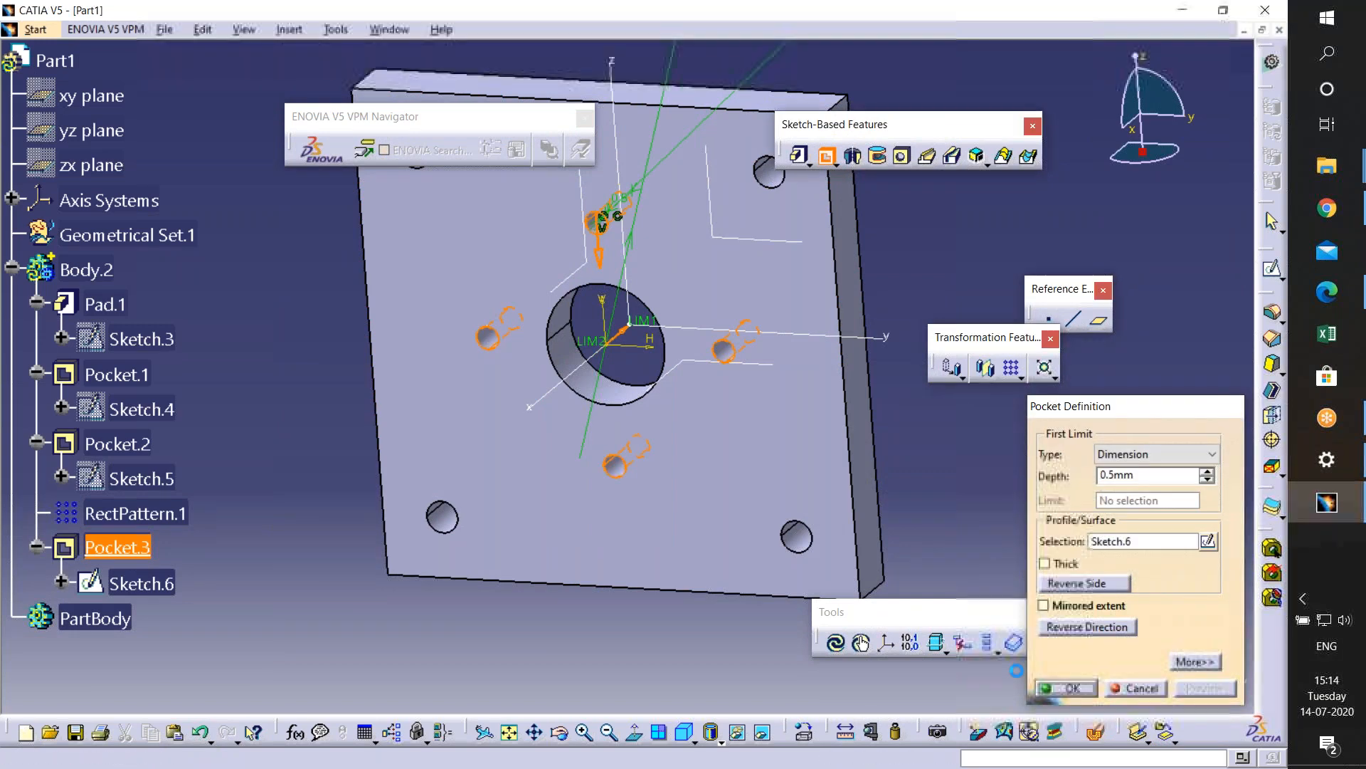
middle_click_drag(559, 464, 633, 359)
- Switch to the fixture assembly PDF, check the end plate drawing, and return to CATIA
left_click(1326, 292)
scroll(676, 498, "down", 3)
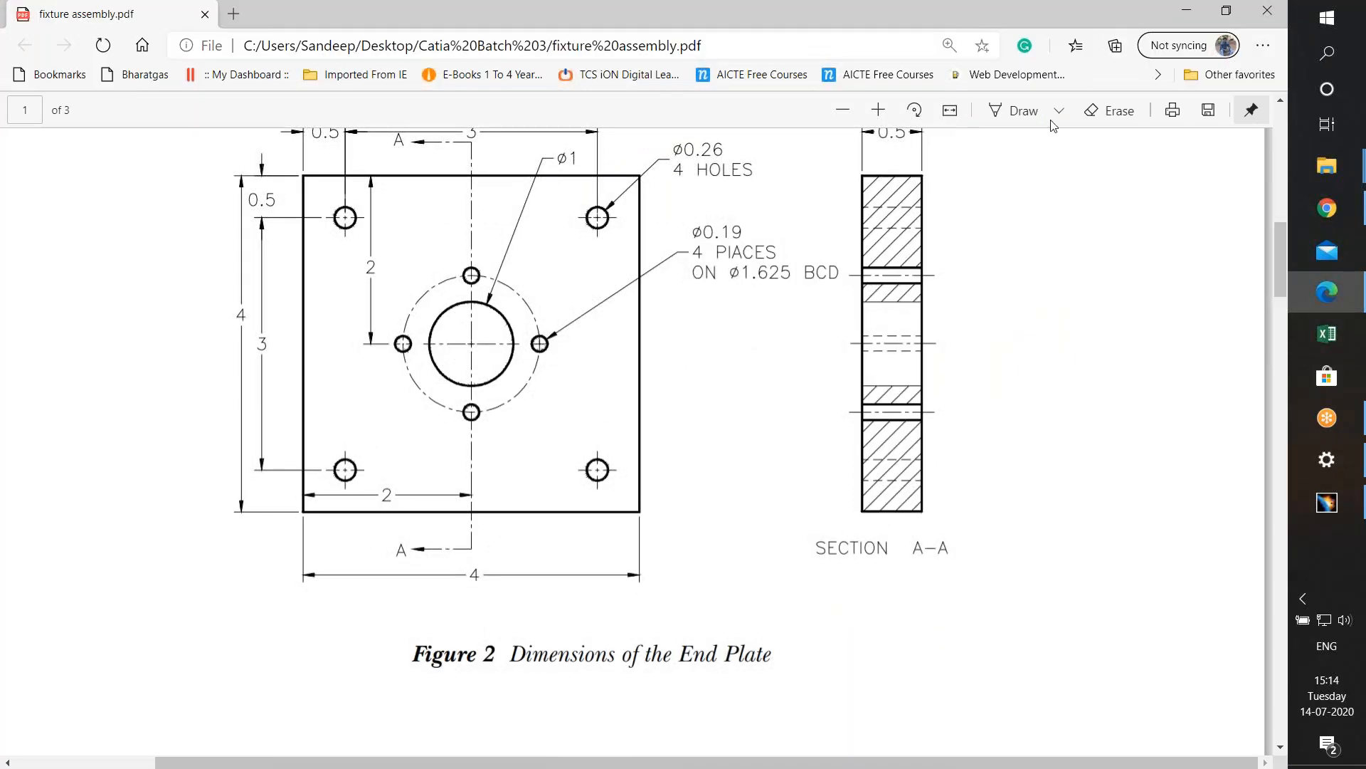
left_click(1186, 10)
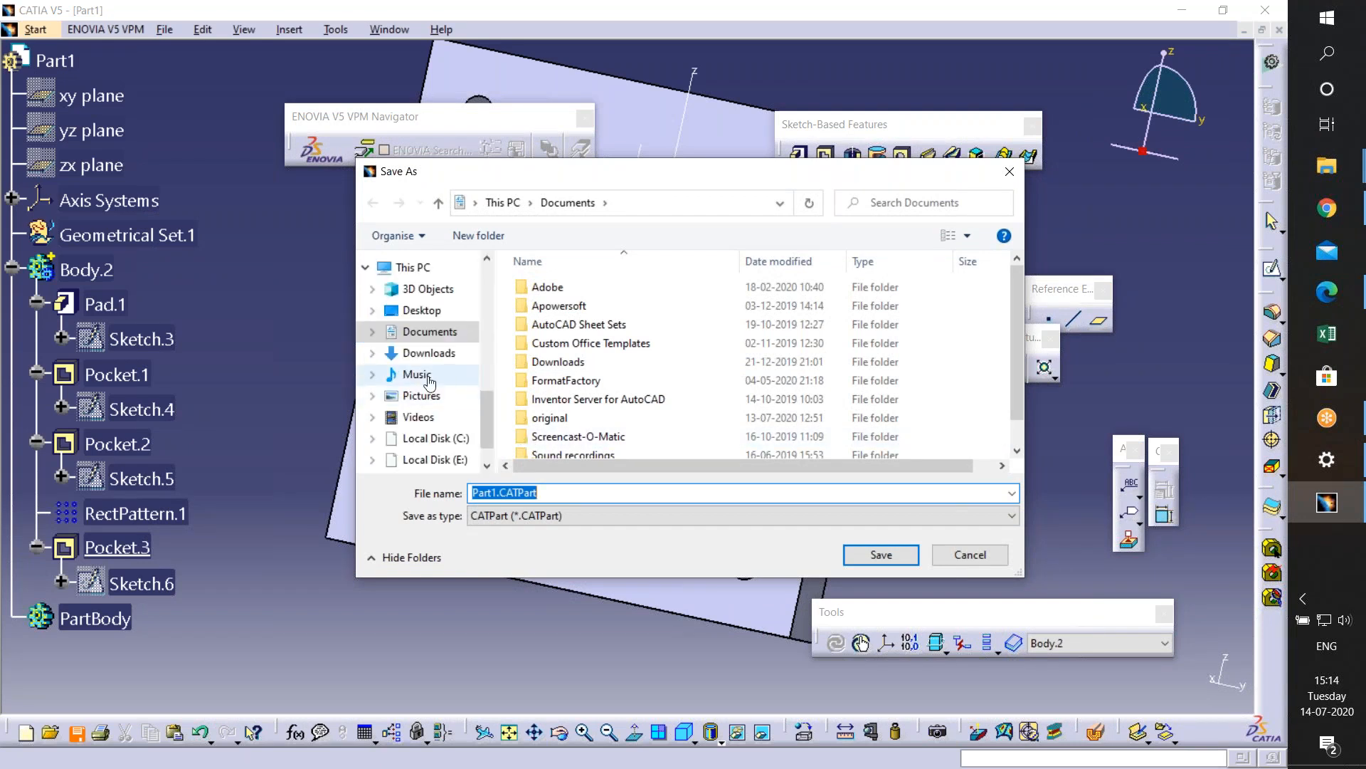
- Save the finished part to the Desktop under the file name end plate
left_click_drag(484, 392, 484, 385)
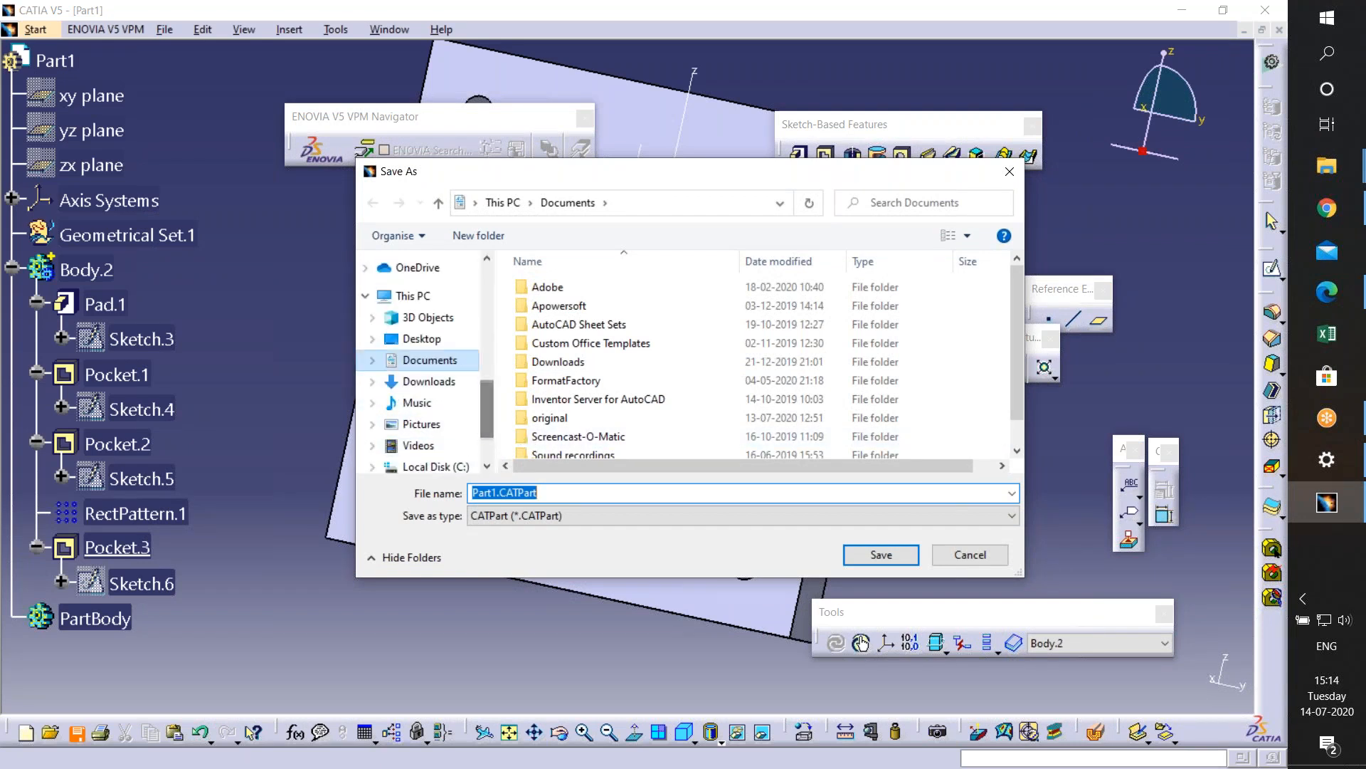
left_click(446, 344)
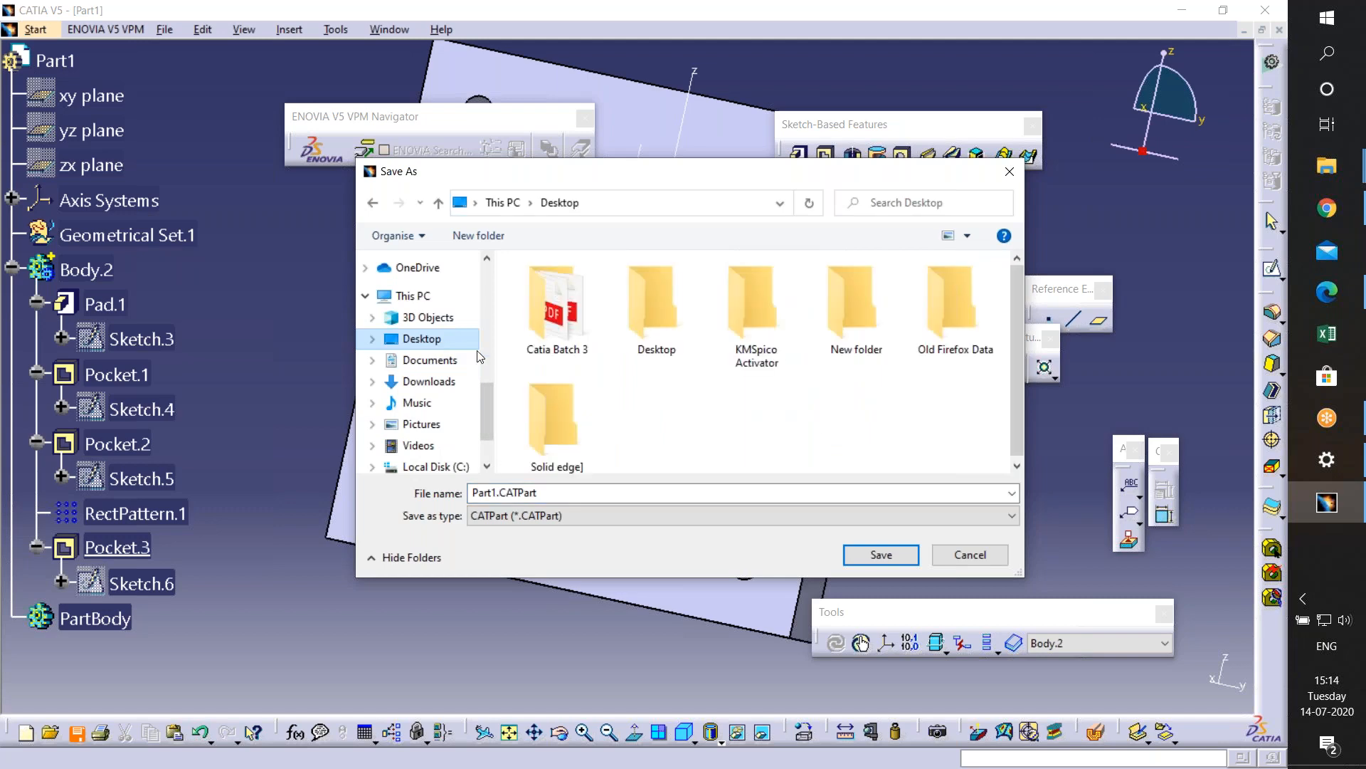
double_click(498, 493)
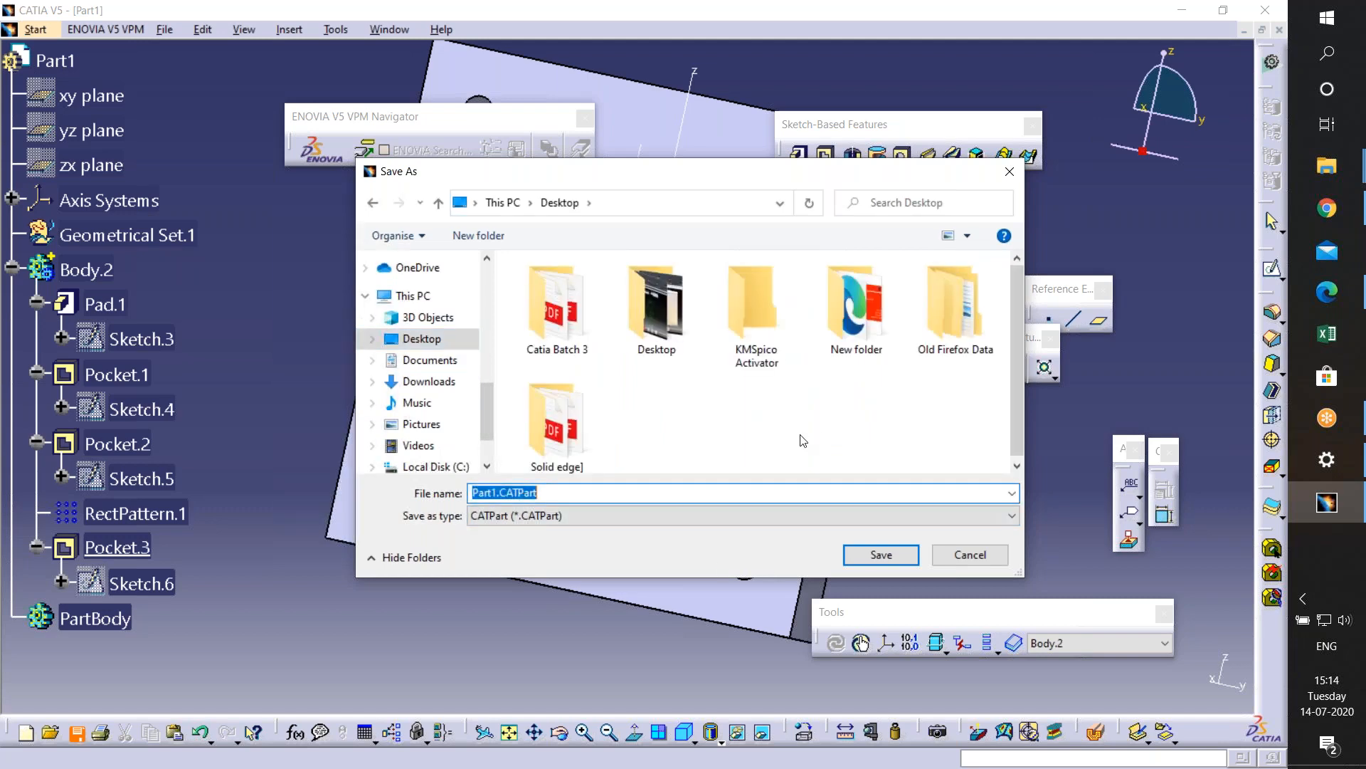
key("Home")
key("BackSpace")
key("BackSpace")
key("BackSpace")
key("BackSpace")
key("BackSpace")
type("end plate")
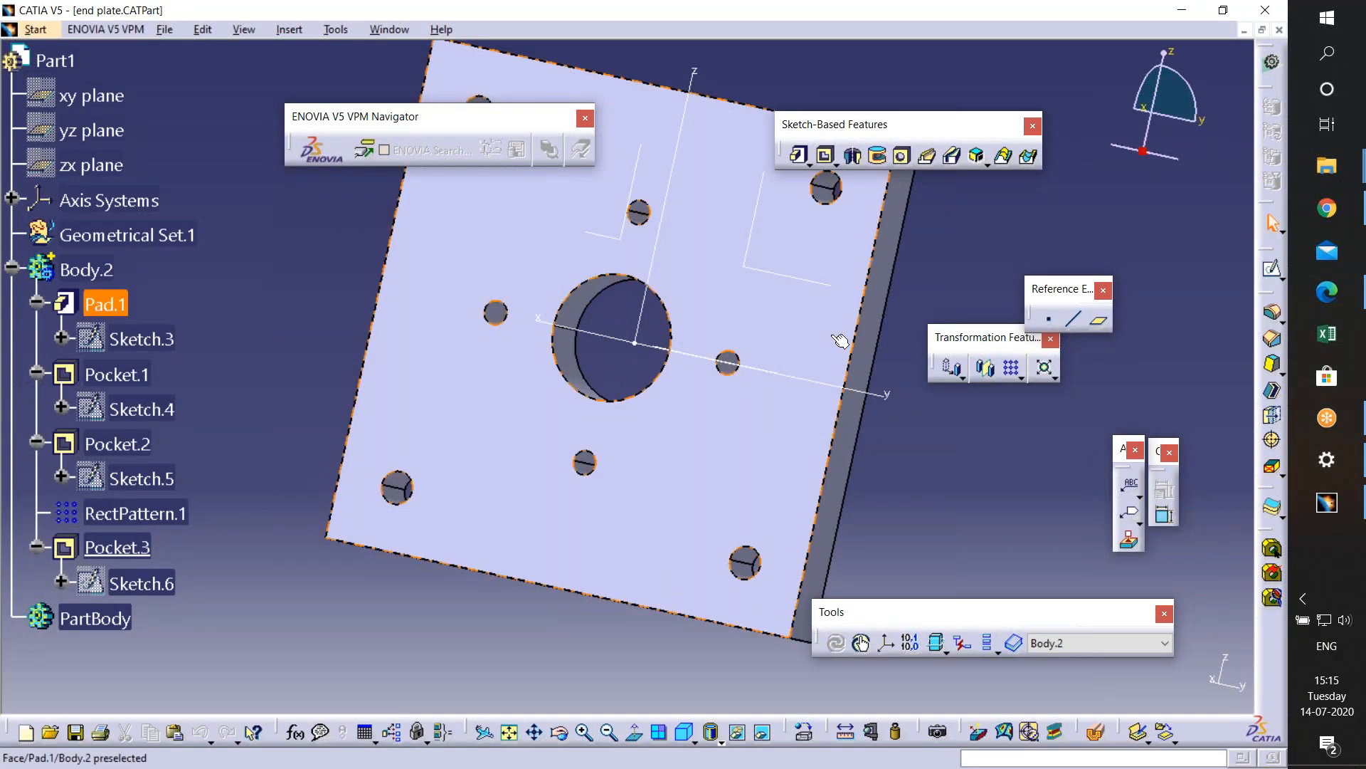
middle_click_drag(854, 213, 818, 342, "ctrl")
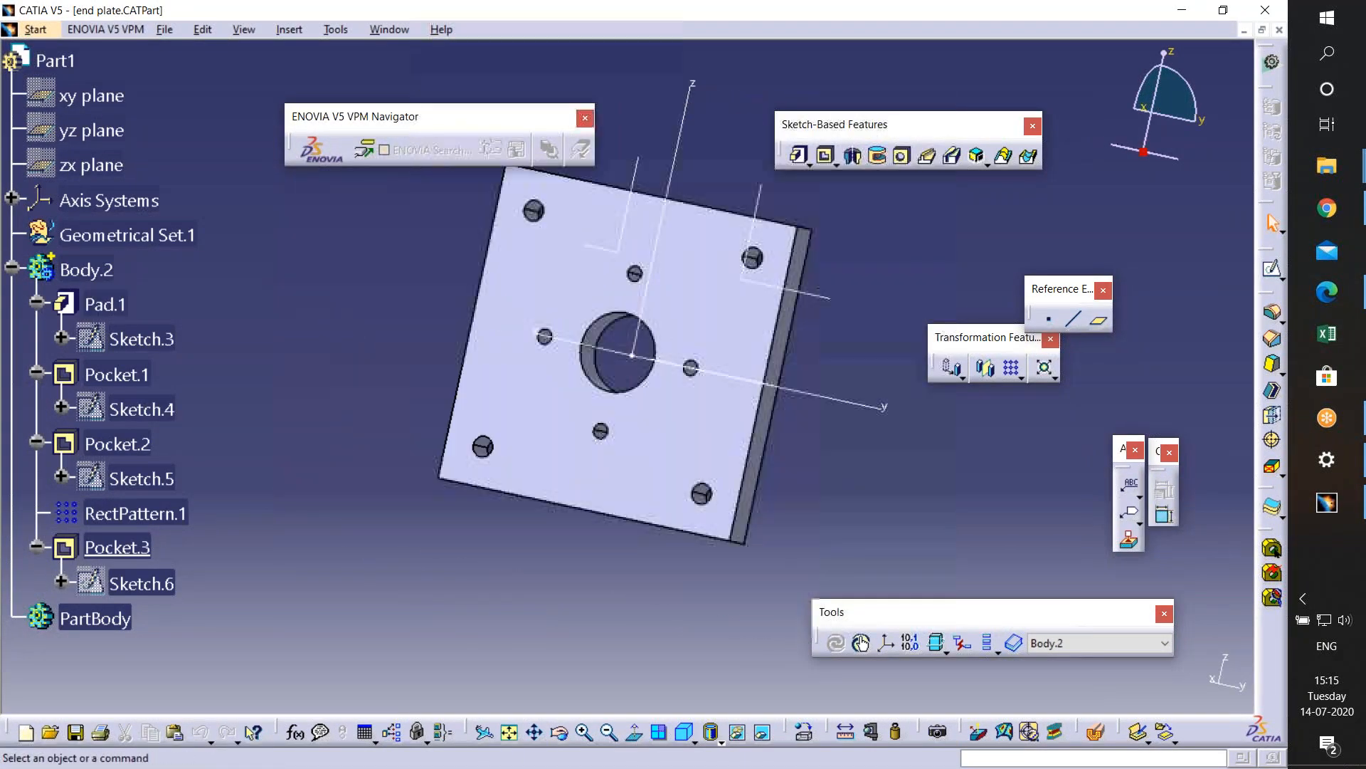
- Create a new document of type Part
left_click(164, 31)
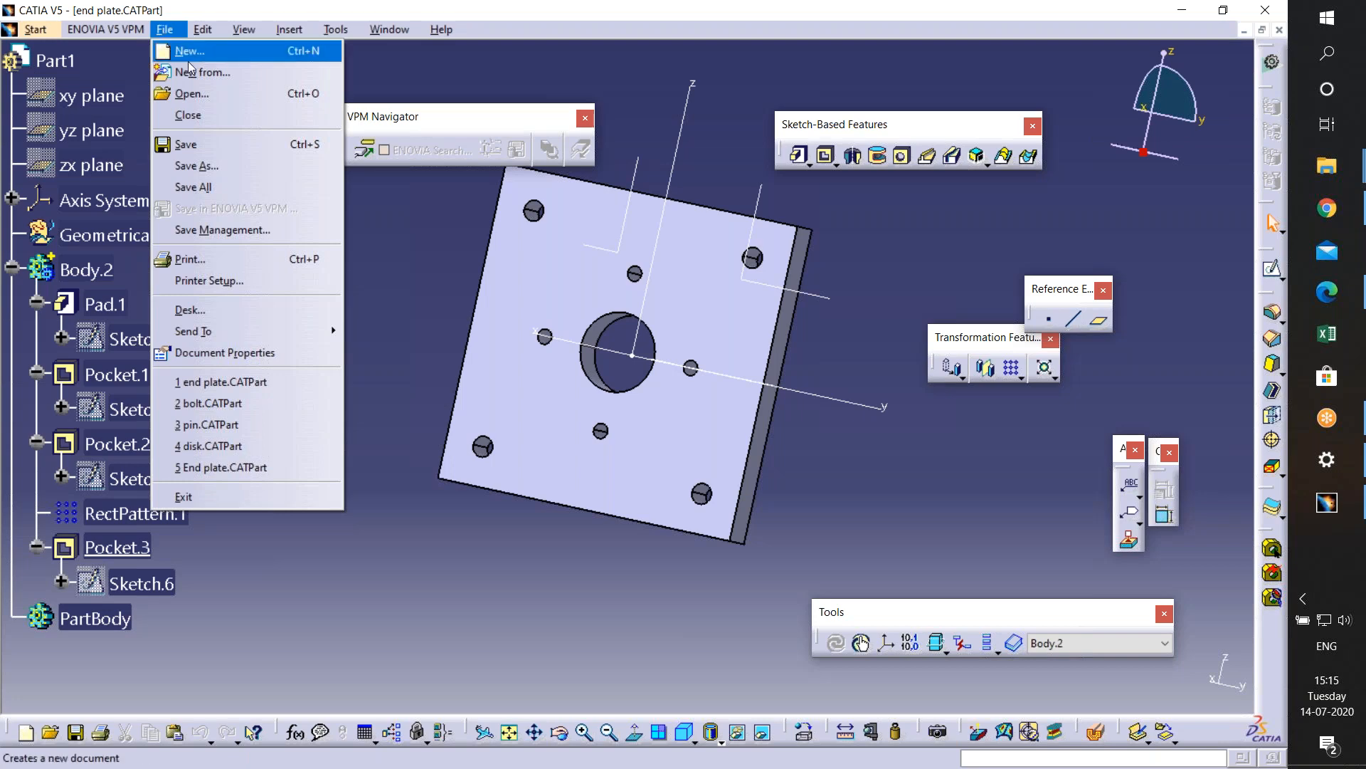
left_click(187, 51)
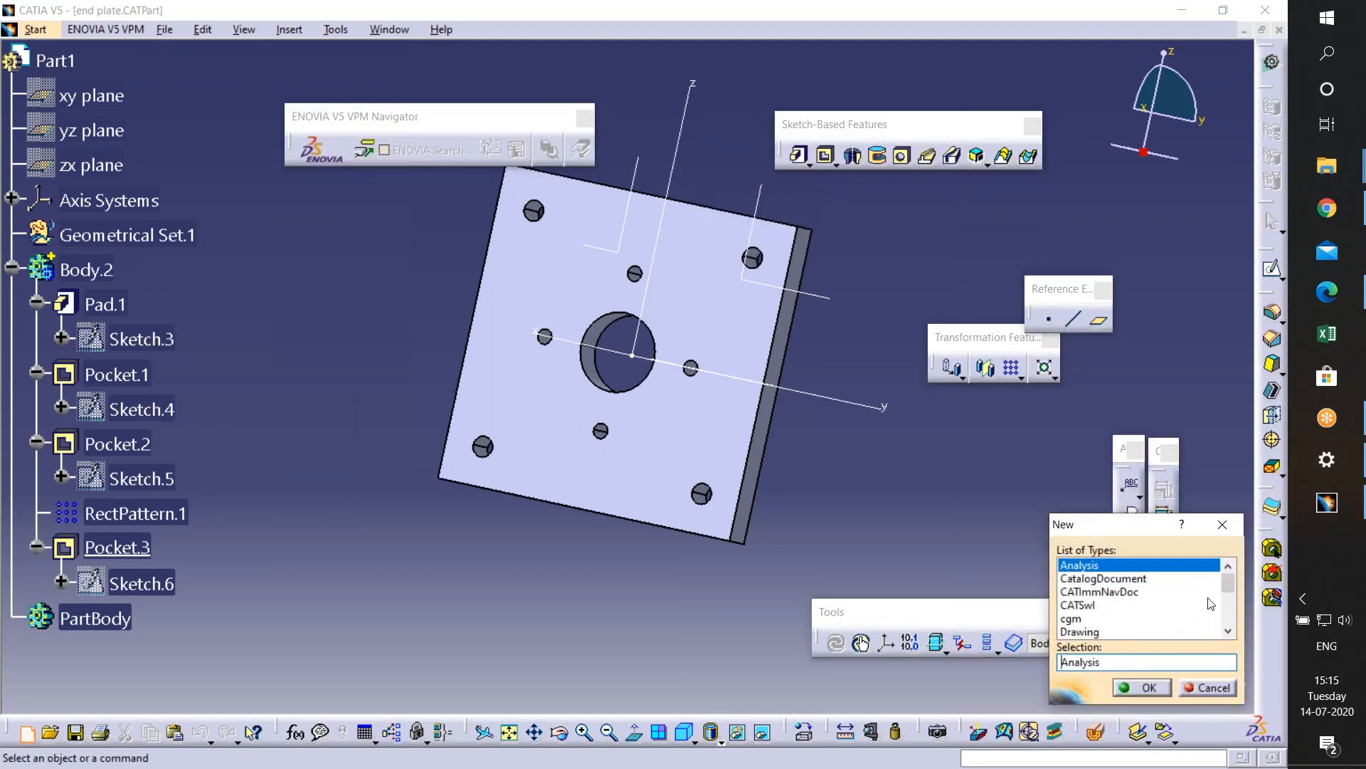
scroll(1227, 588, "down", 2)
left_click(1089, 618)
scroll(1082, 604, "down", 1)
left_click(1074, 567)
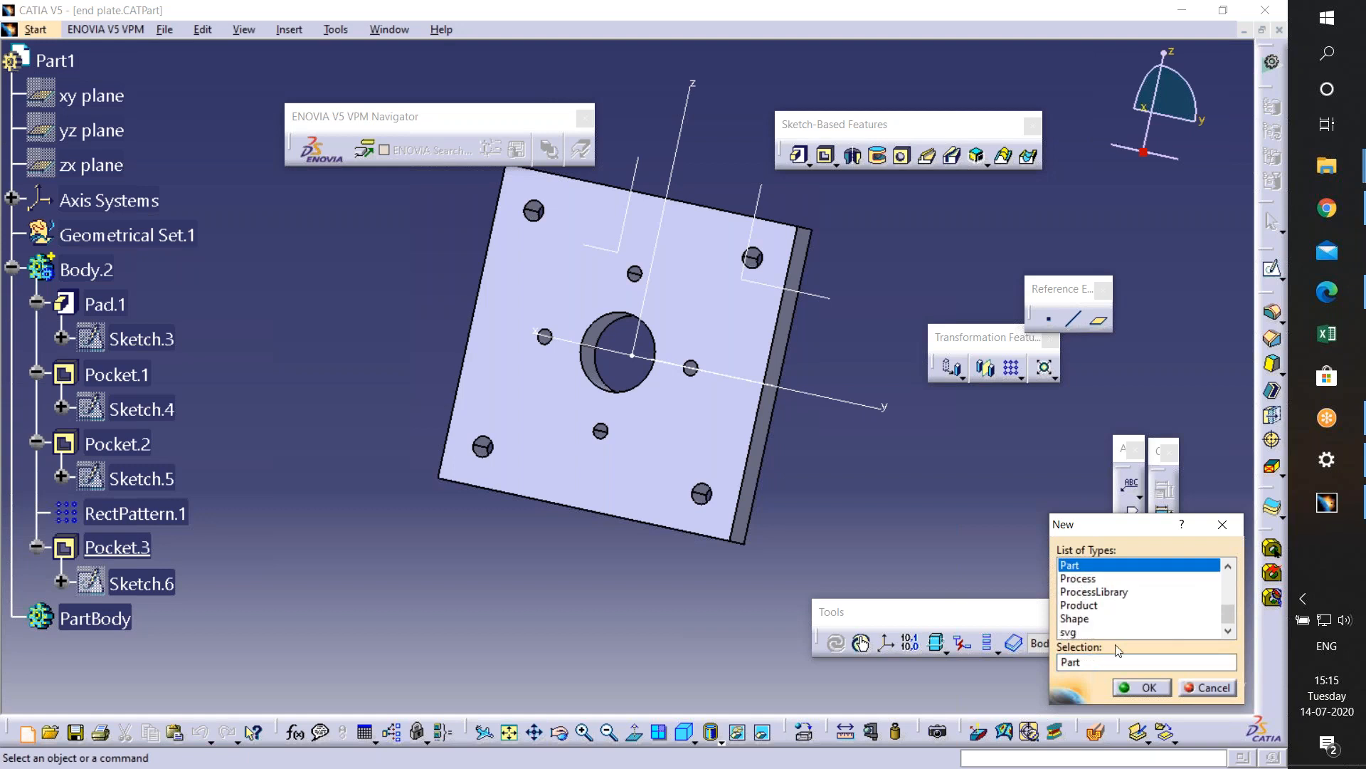
left_click(1133, 687)
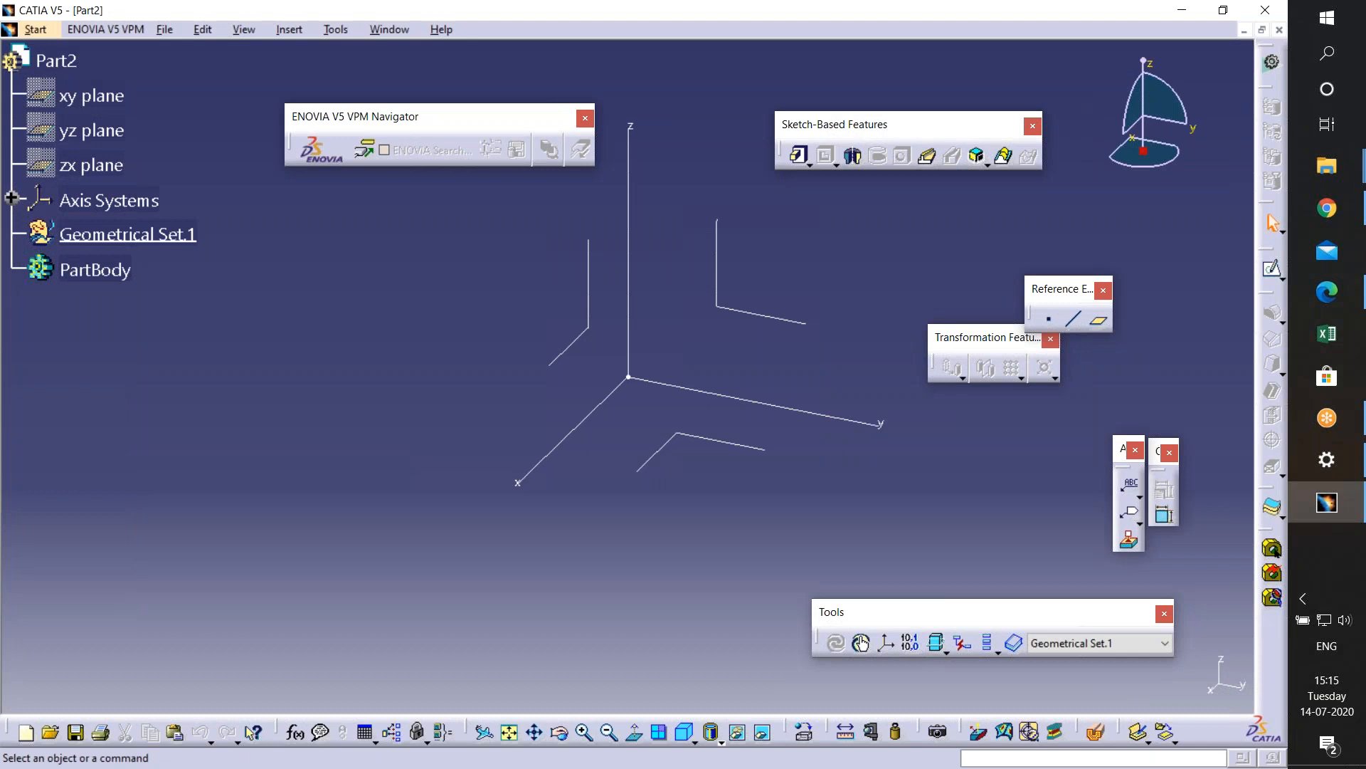
- Switch to the end plate.CATPart window and back to the new empty part
left_click(385, 28)
left_click(420, 140)
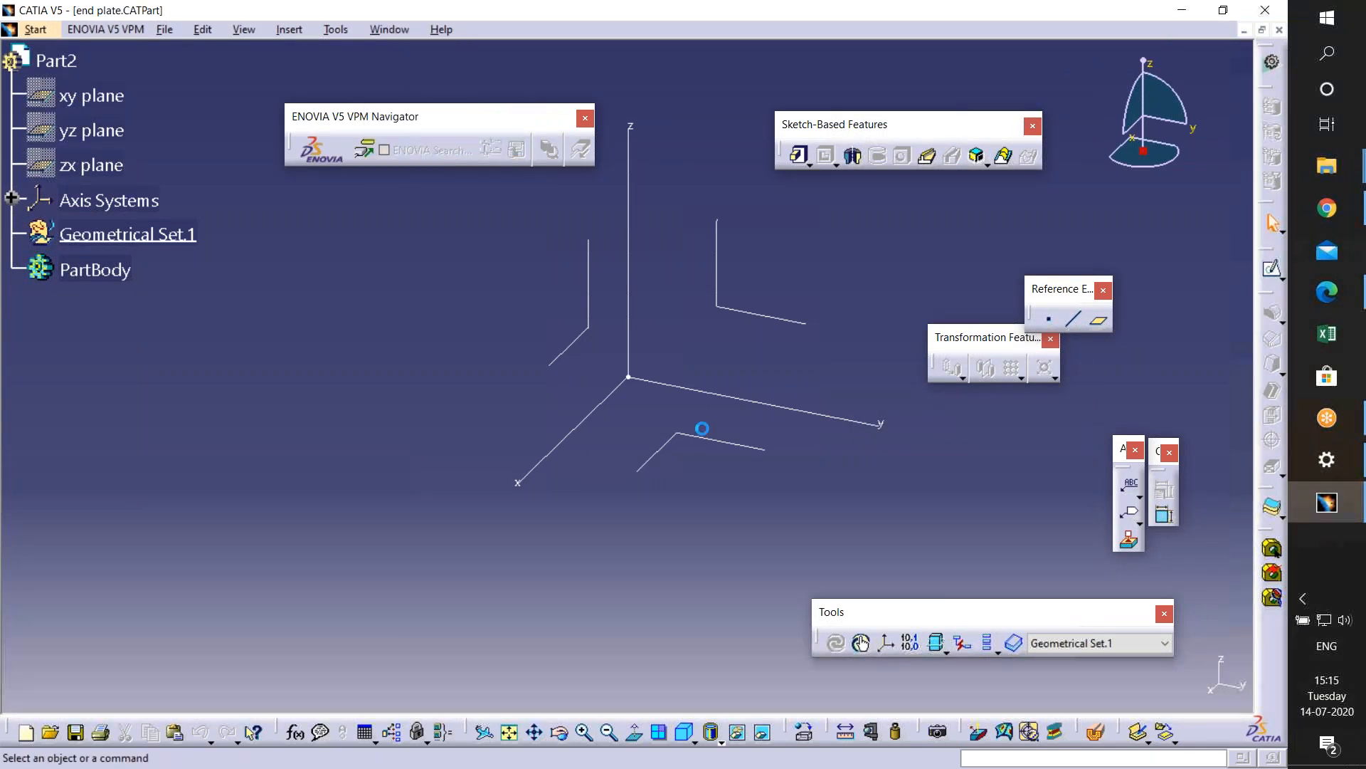
left_click(396, 29)
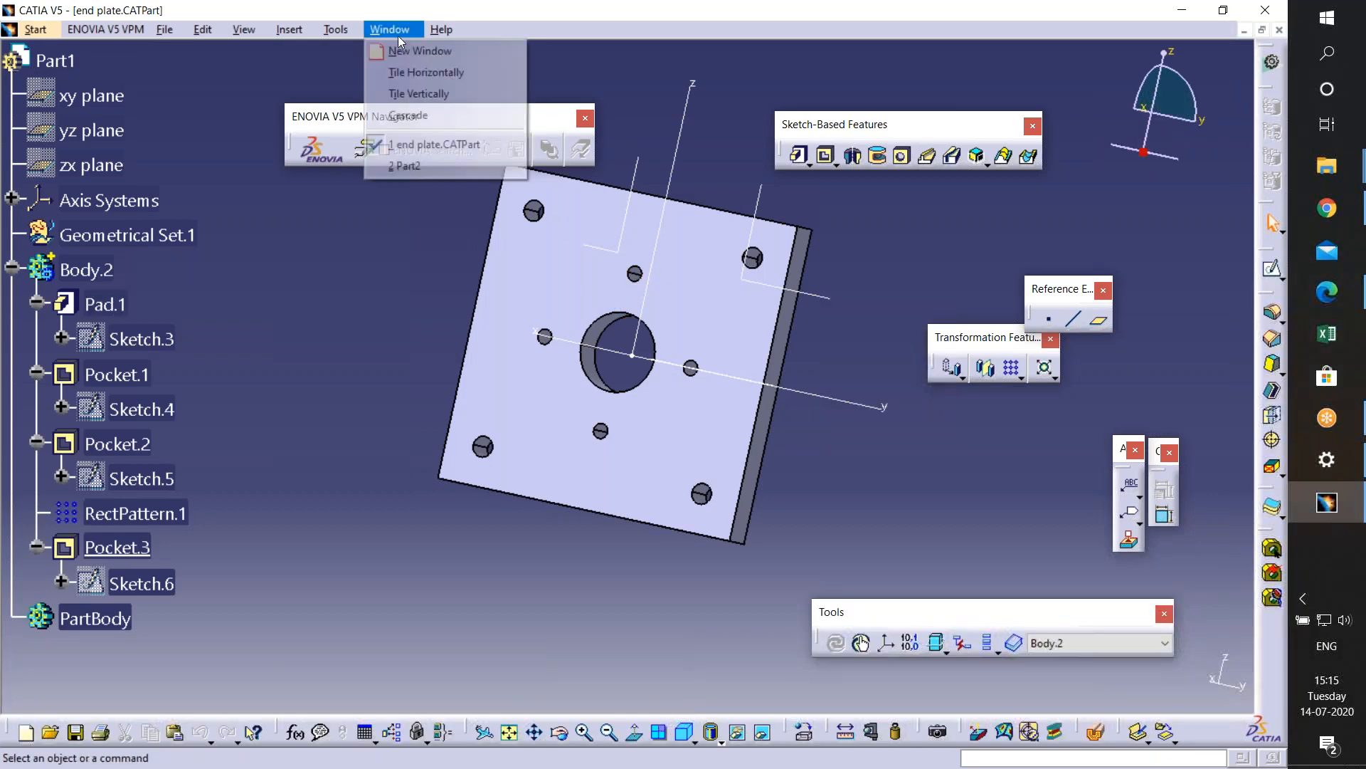
left_click(405, 166)
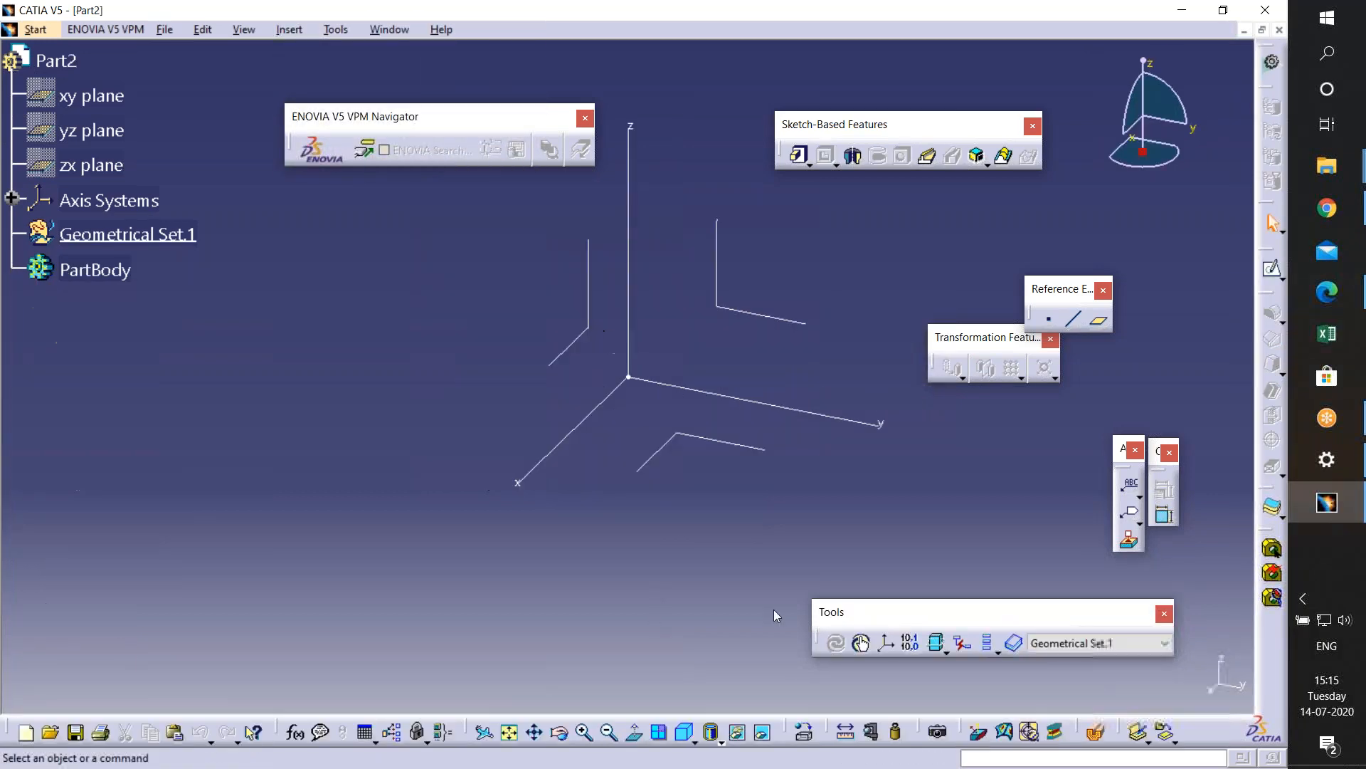
- Switch to the fixture assembly PDF and find the dimensioned drawing of the disk
left_click(1327, 291)
scroll(493, 485, "down", 5)
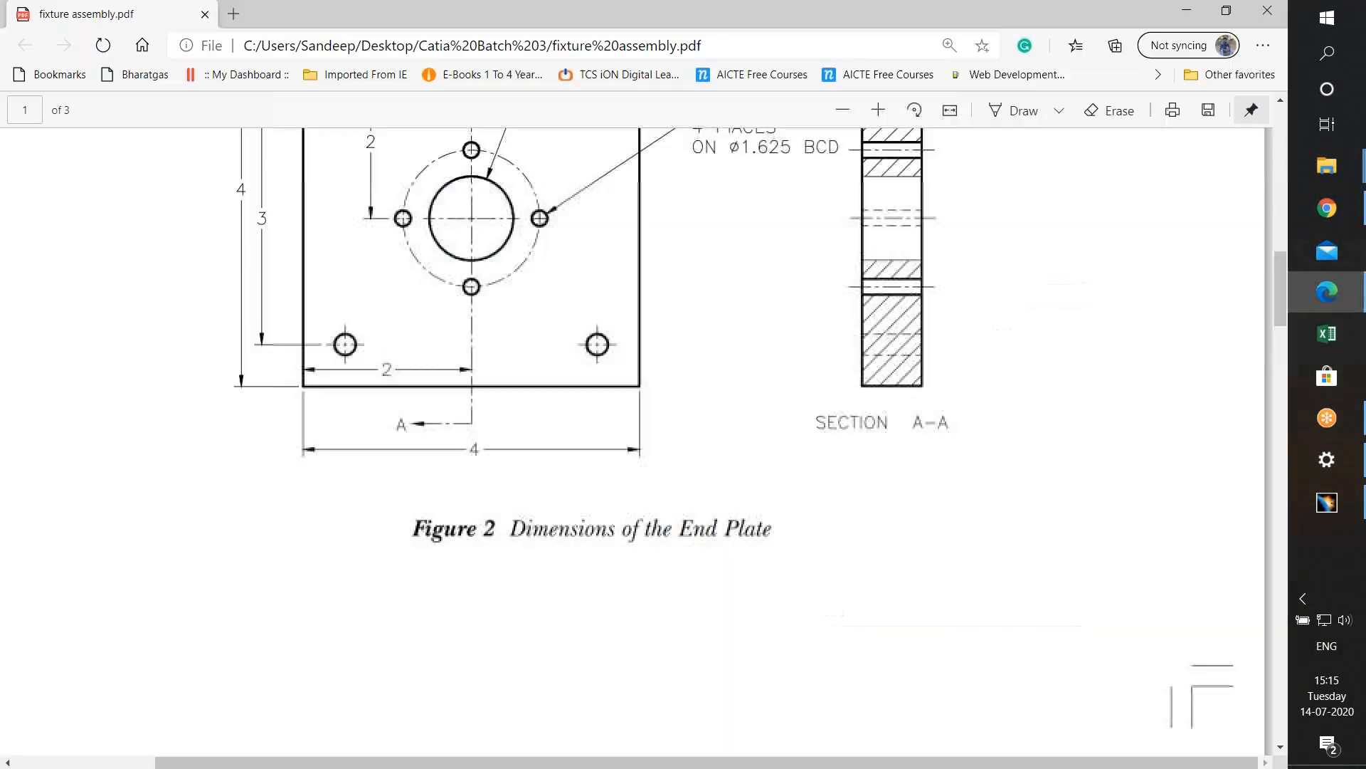
scroll(494, 485, "down", 10)
scroll(574, 342, "up", 4)
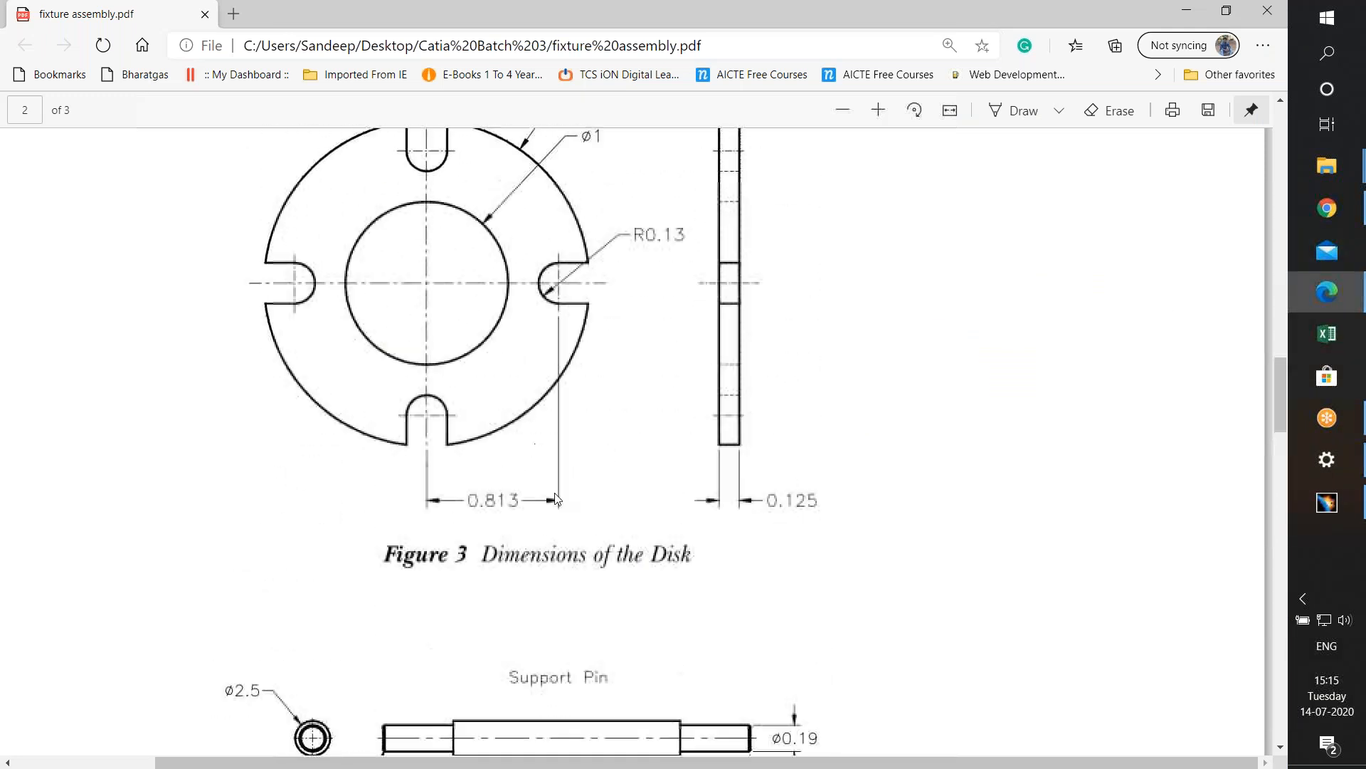
scroll(557, 532, "up", 2)
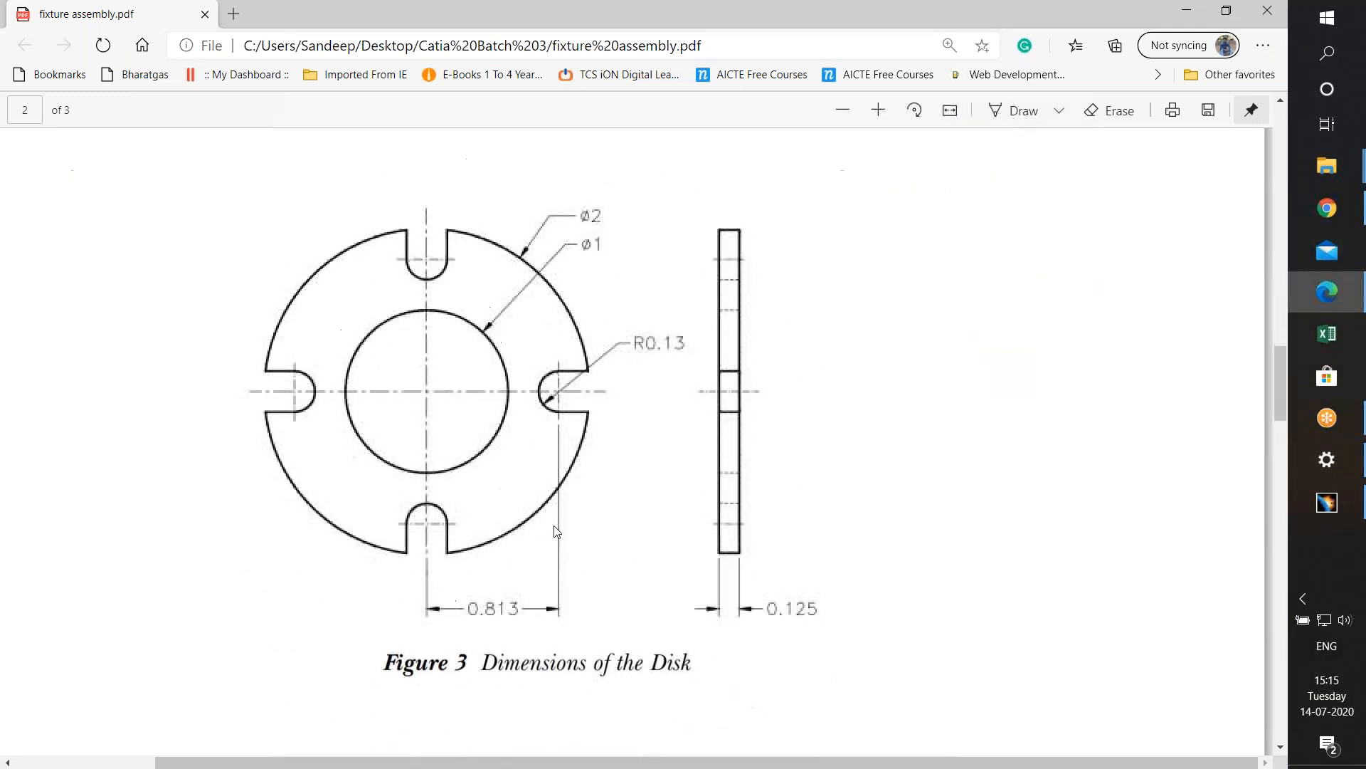
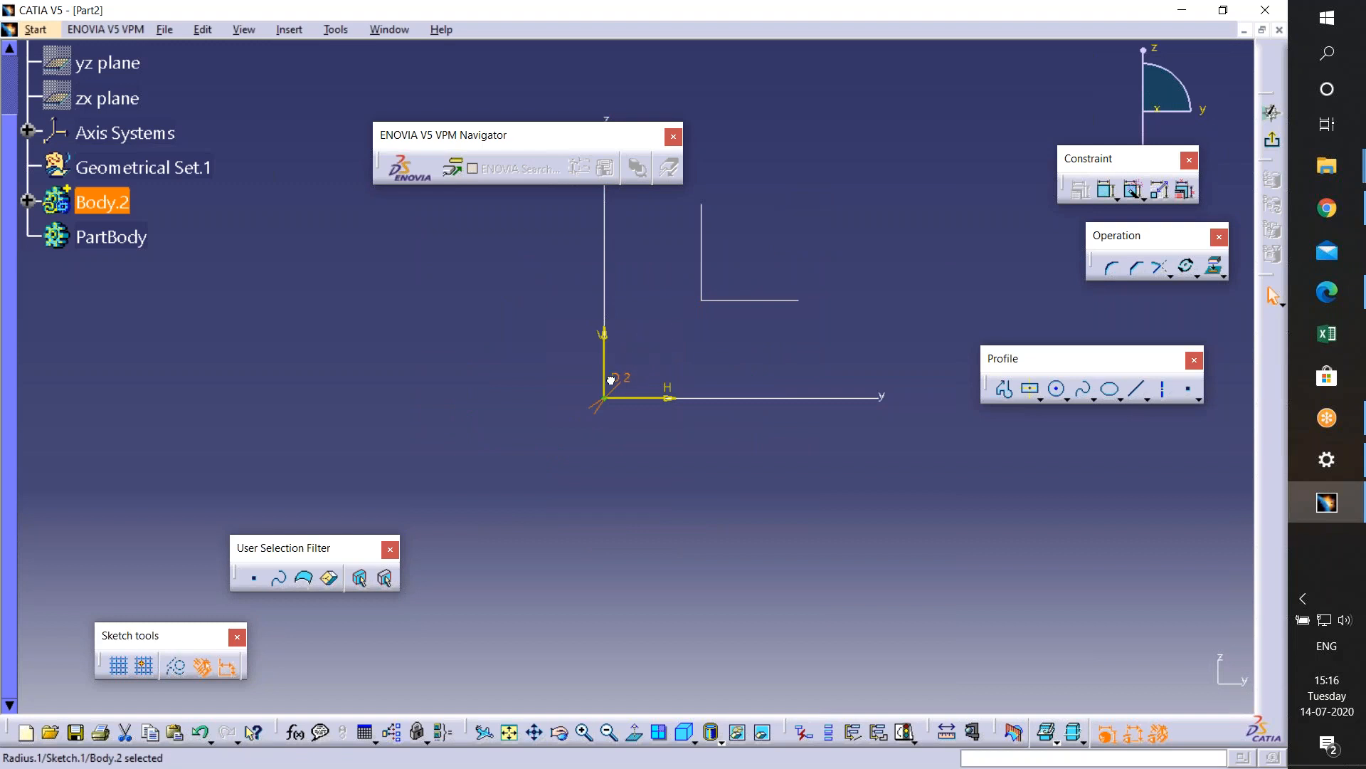
- Compare the sketched circle with the disk drawing in the PDF and return to the CATIA sketch
mouse_move(596, 434)
middle_mouse_down()
mouse_move(601, 370)
mouse_move(933, 245)
mouse_move(940, 192)
mouse_move(811, 473)
mouse_move(582, 478)
mouse_move(669, 535)
mouse_move(665, 455)
mouse_move(863, 390)
mouse_move(787, 445)
middle_mouse_up()
left_click_drag(1099, 58, 706, 461)
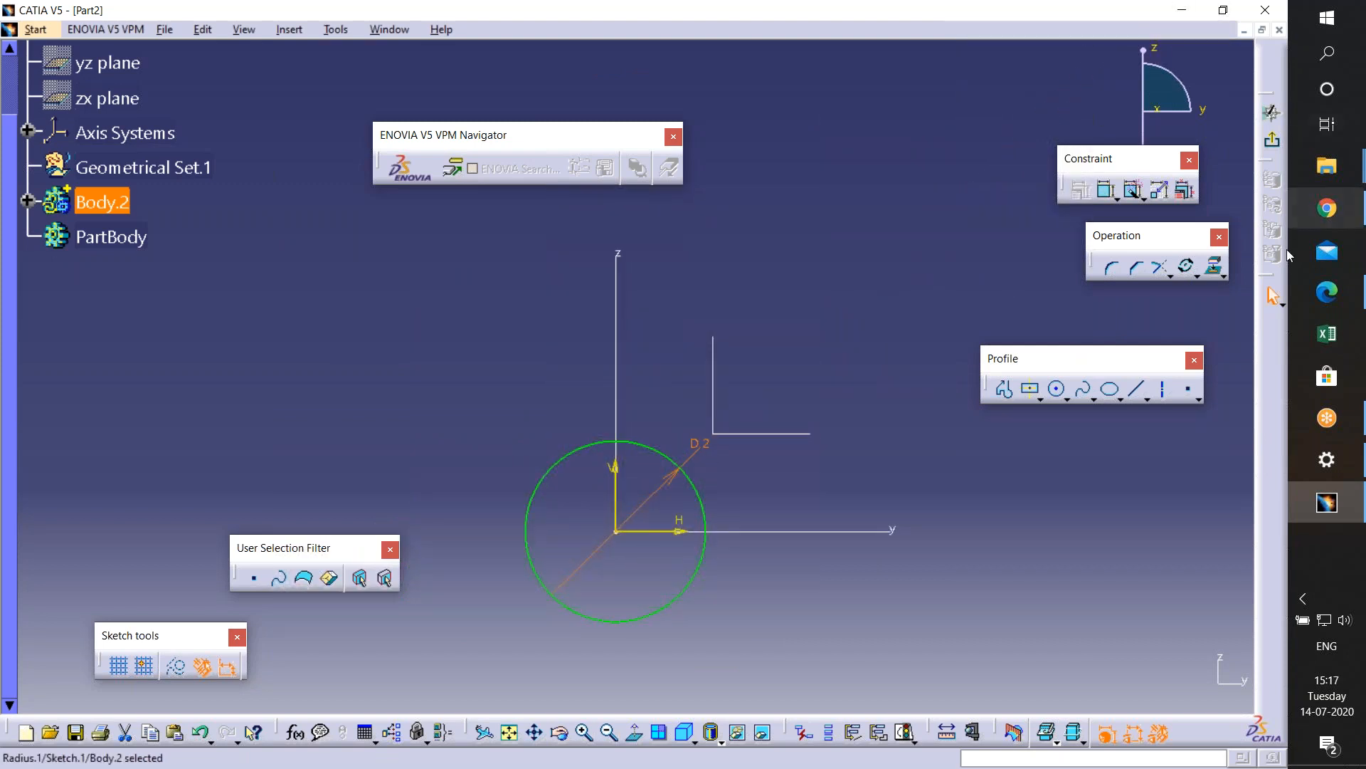
left_click(1333, 297)
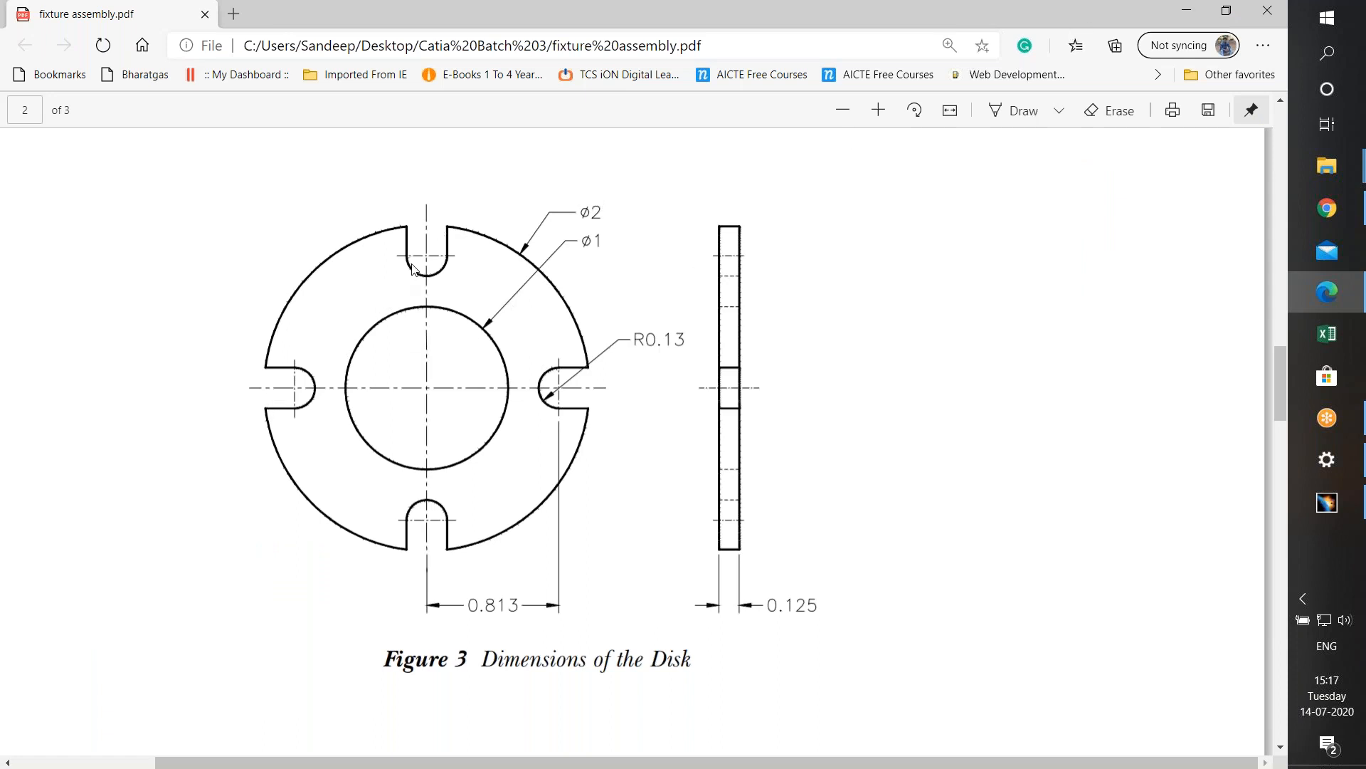
left_click(1187, 12)
middle_click_drag(854, 341, 854, 299)
middle_click_drag(608, 632, 607, 427)
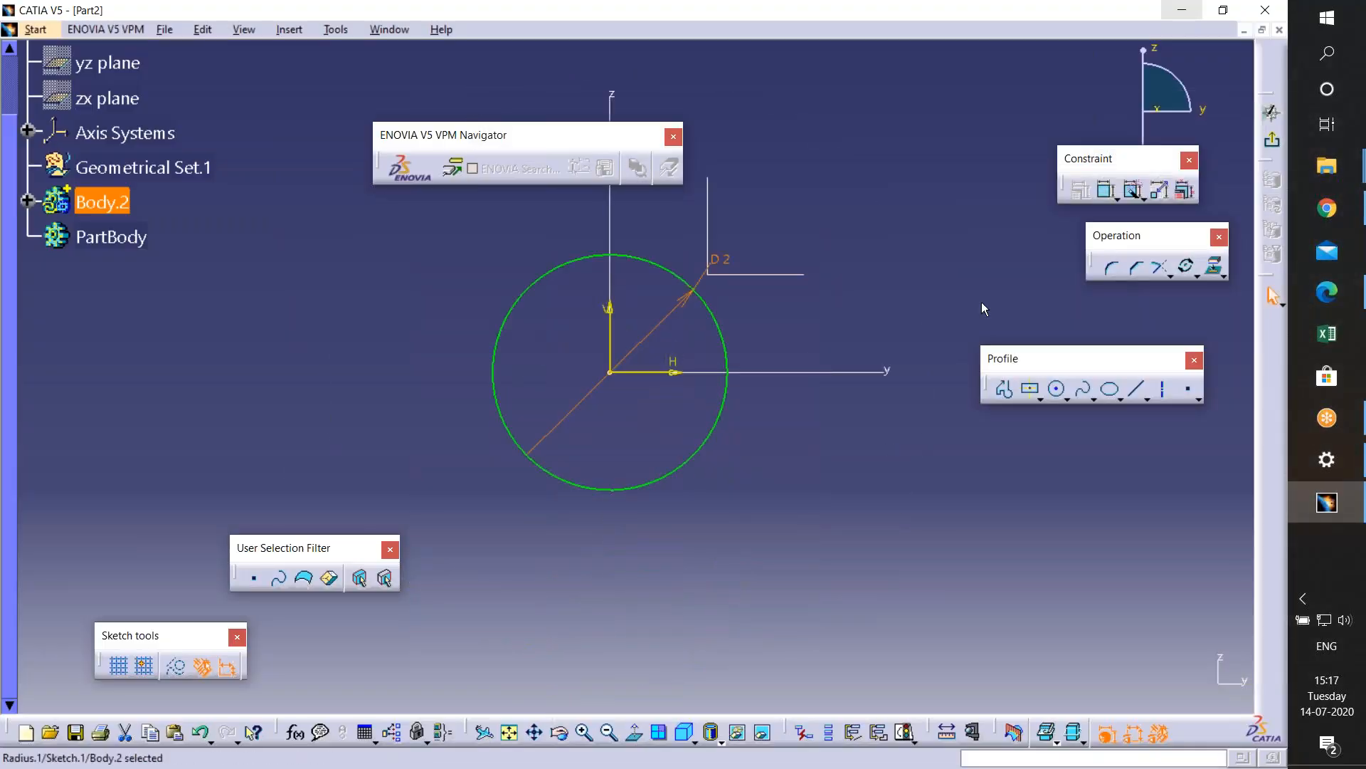
- Draw a vertical and a horizontal axis through the origin, both extending beyond the circle
left_click(1165, 390)
left_click(648, 83)
middle_click_drag(660, 566, 667, 481)
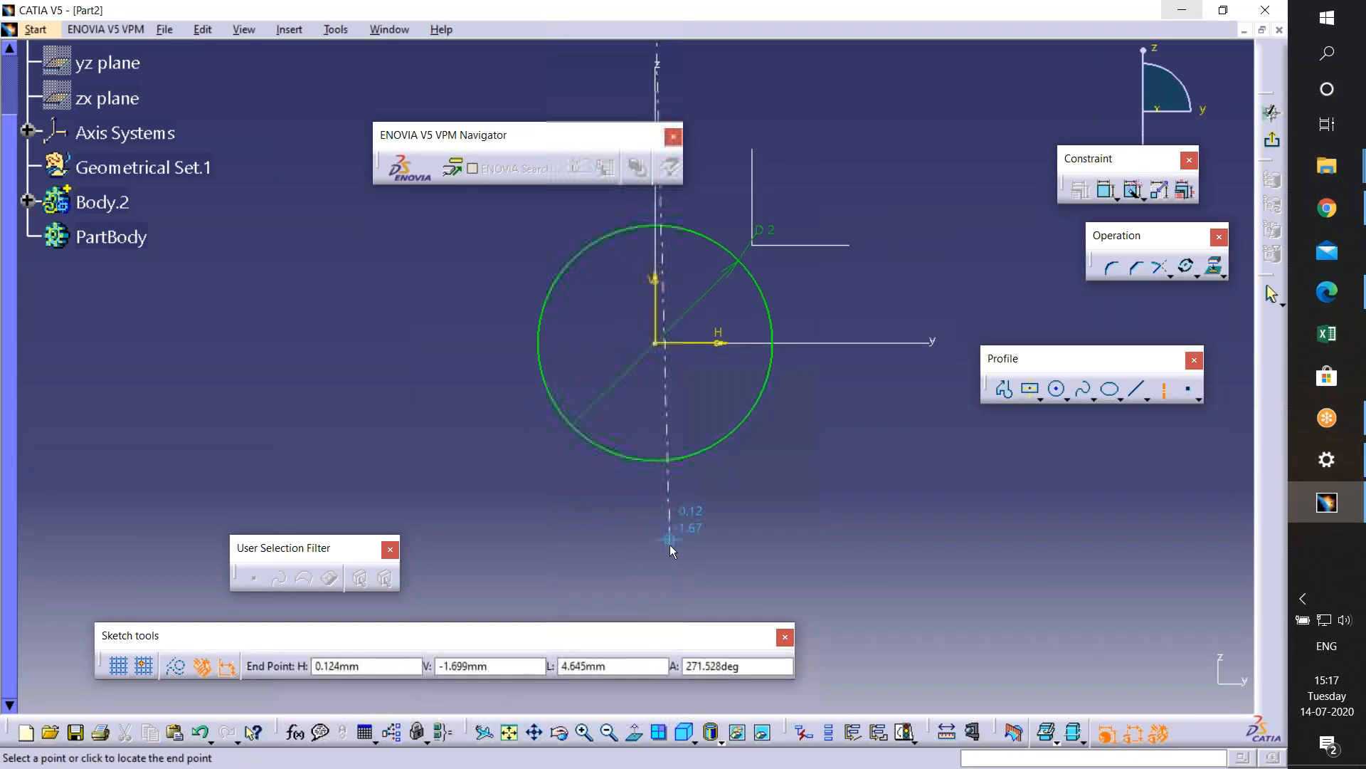
left_click(655, 575)
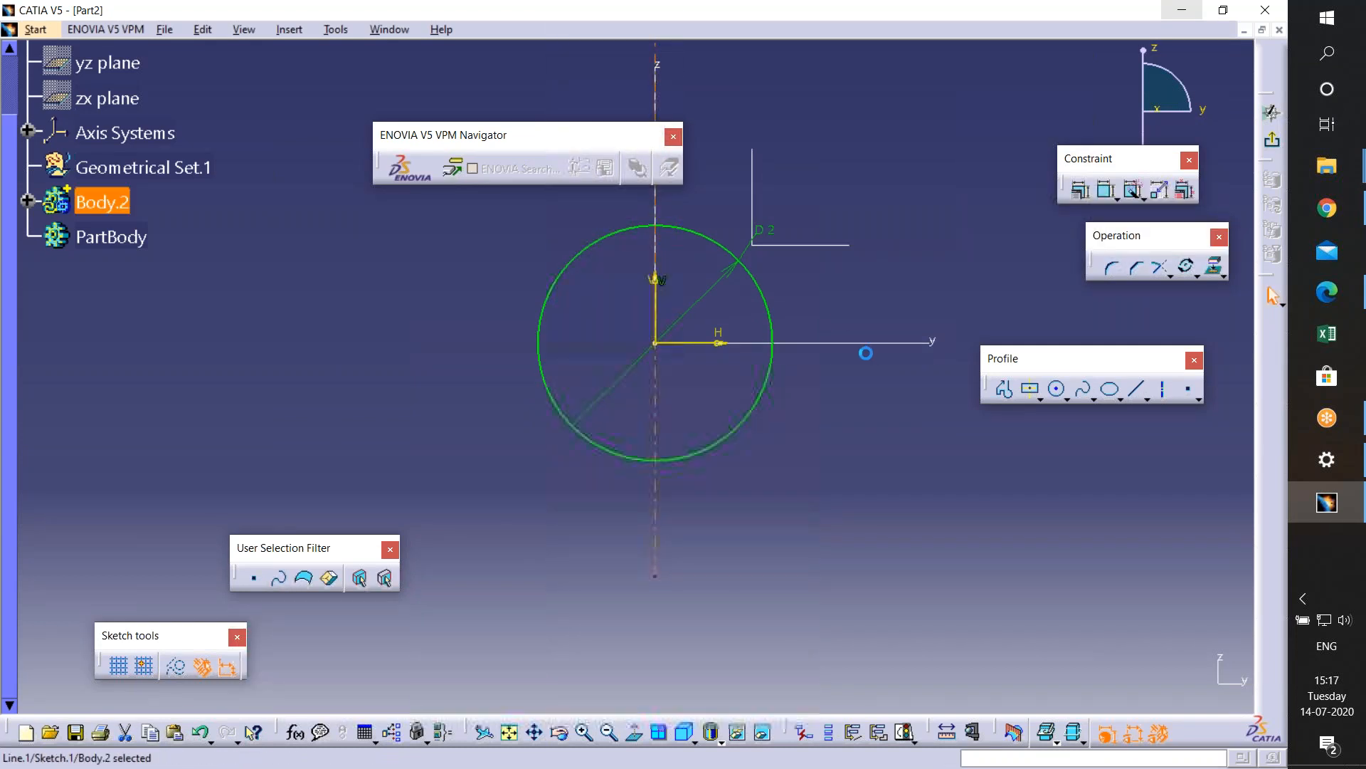
left_click(1163, 389)
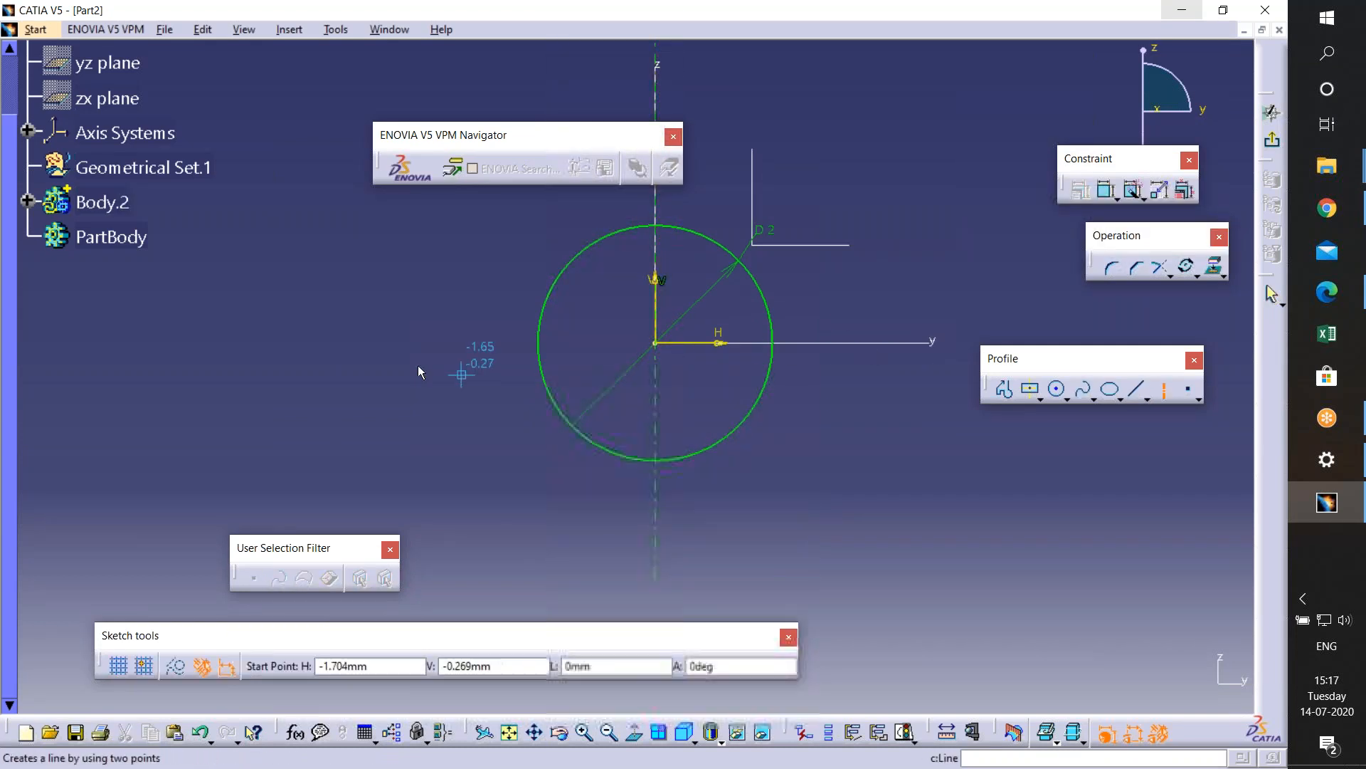
left_click(325, 344)
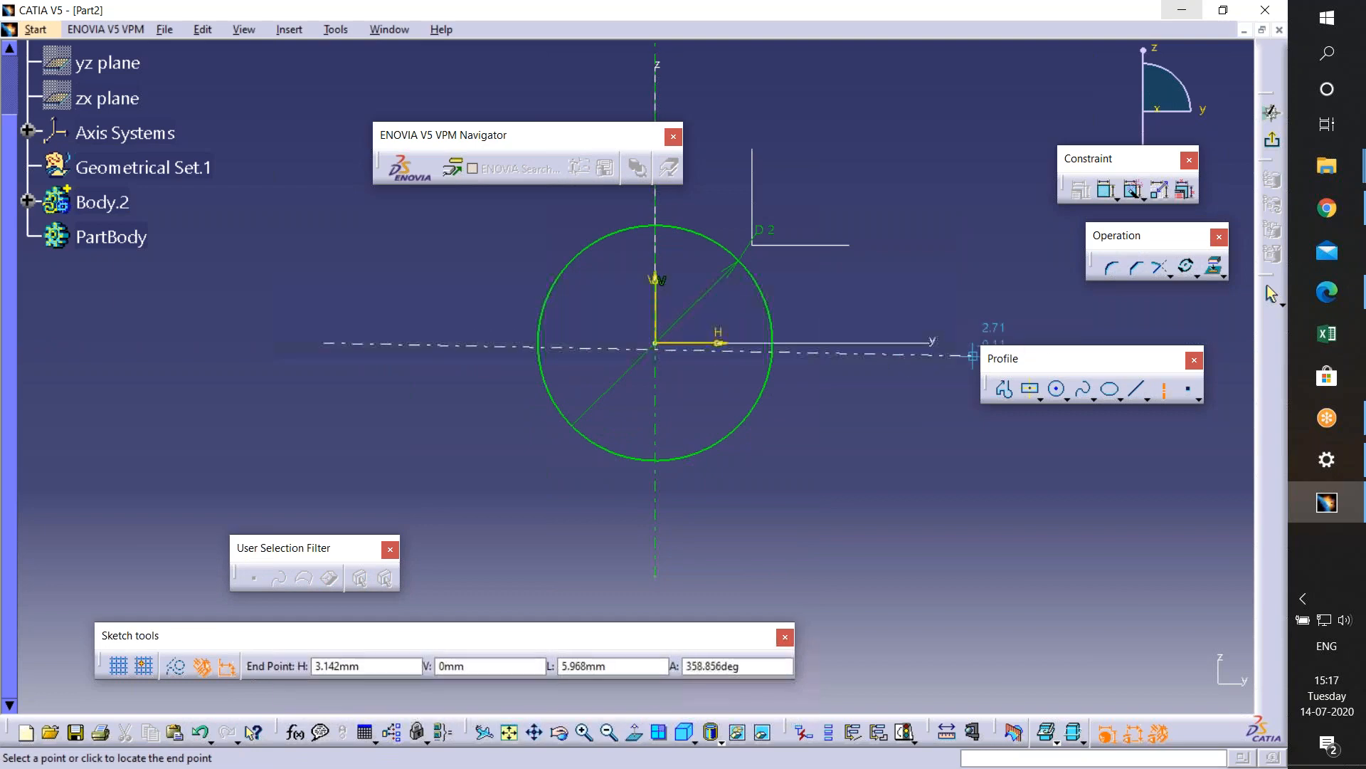
left_click(1075, 349)
- Examine the fixture assembly figure and the slot dimensions in the PDF's disk drawing, returning to the CATIA sketch
left_click(1327, 292)
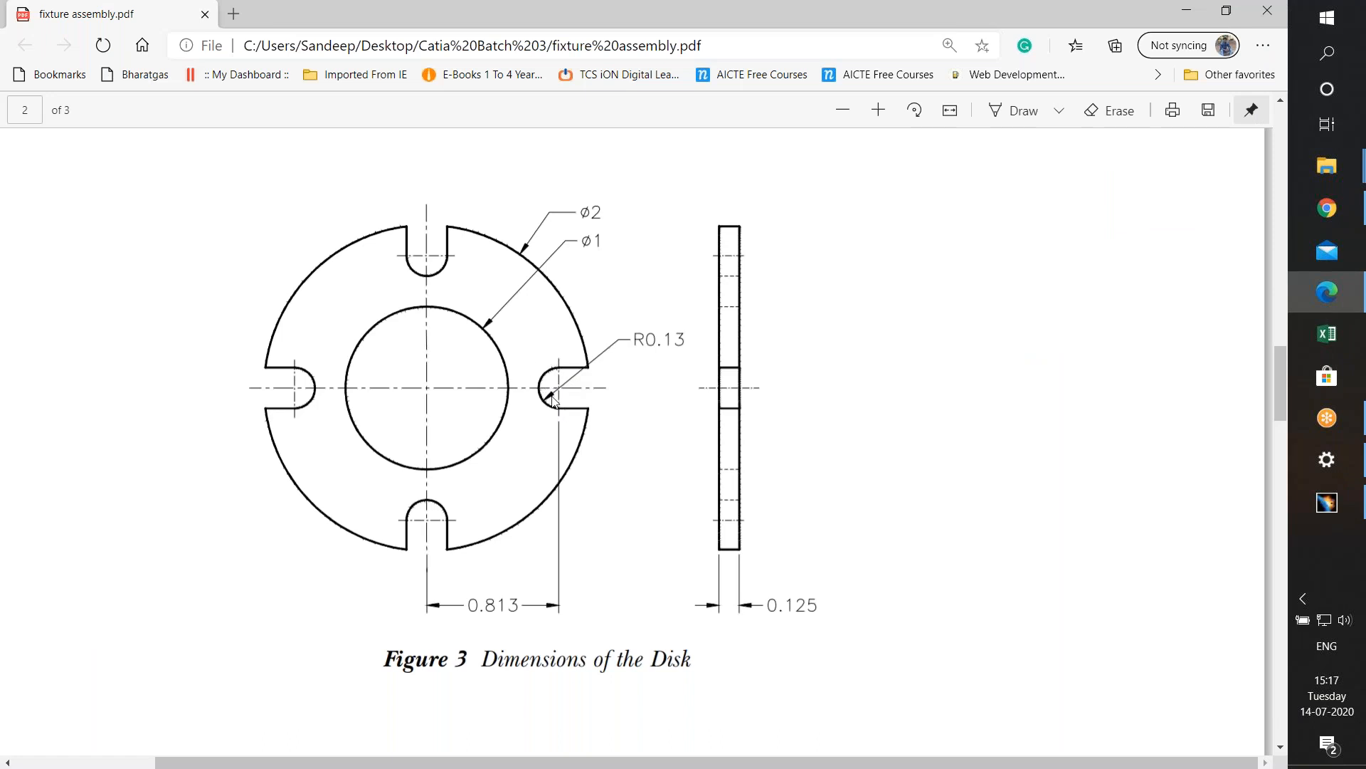
scroll(583, 365, "up", 15)
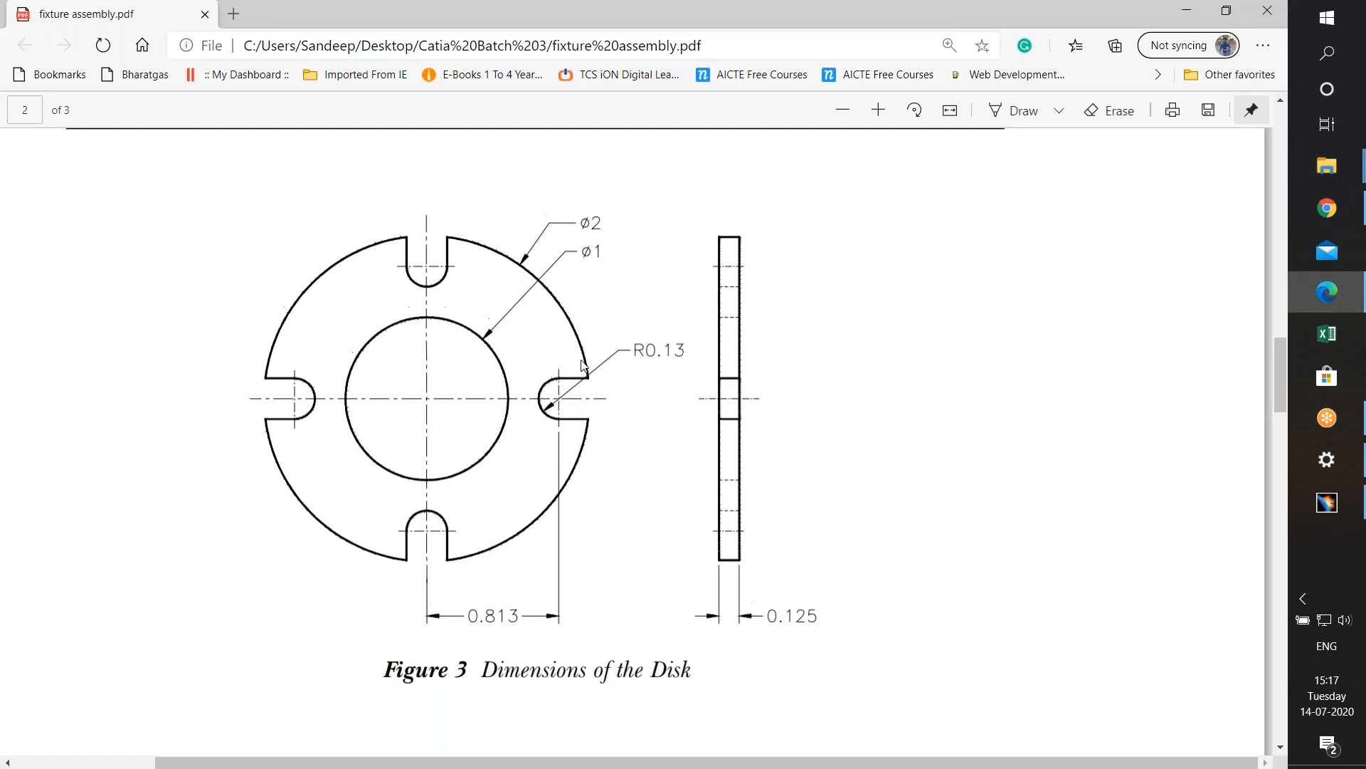
scroll(588, 371, "up", 8)
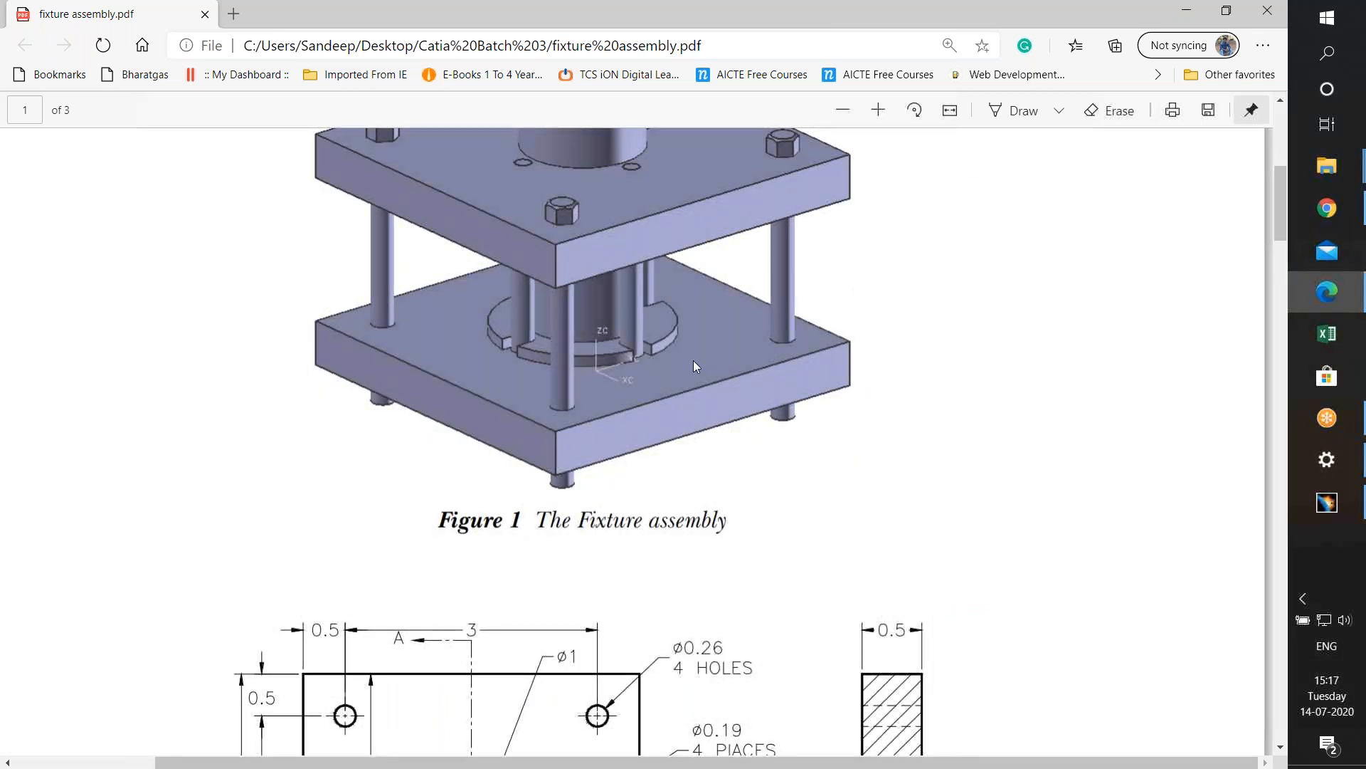
scroll(693, 360, "down", 12)
scroll(686, 426, "down", 3)
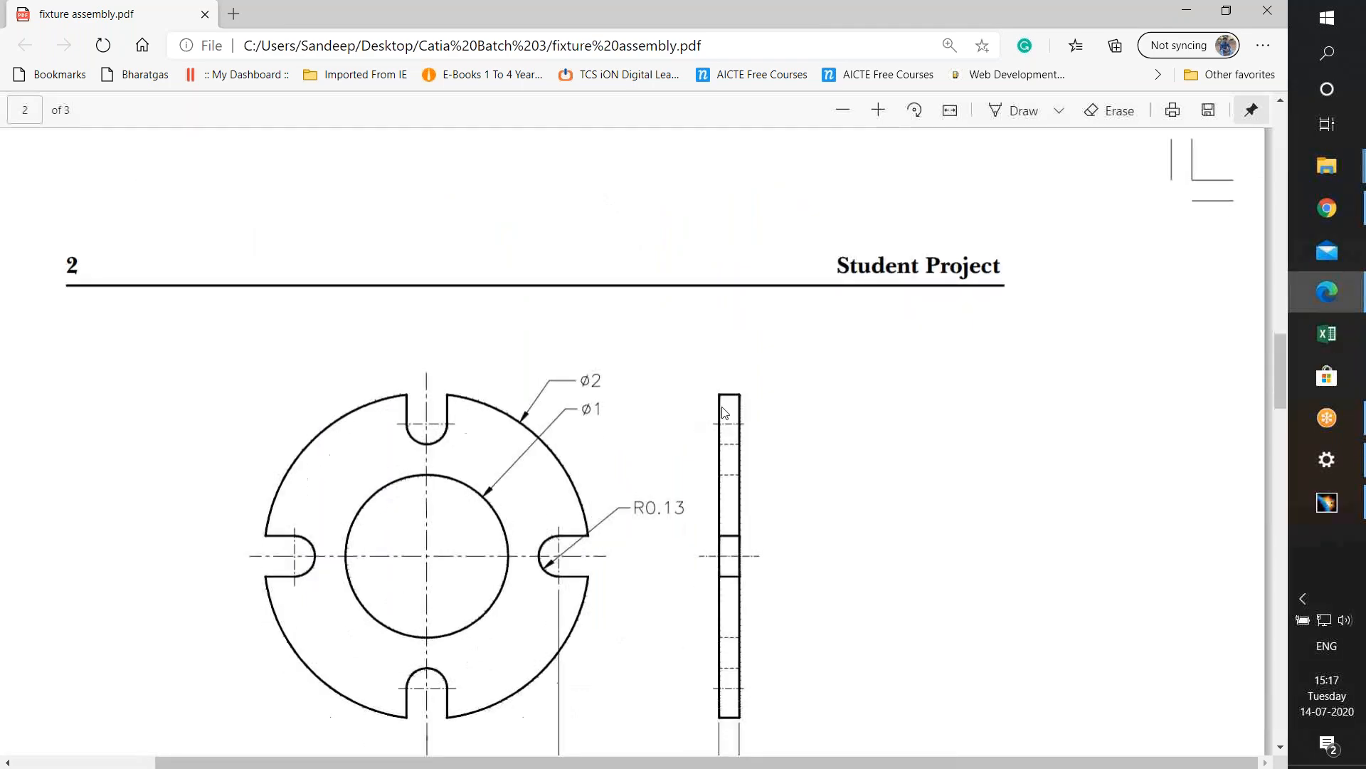
left_click(1187, 10)
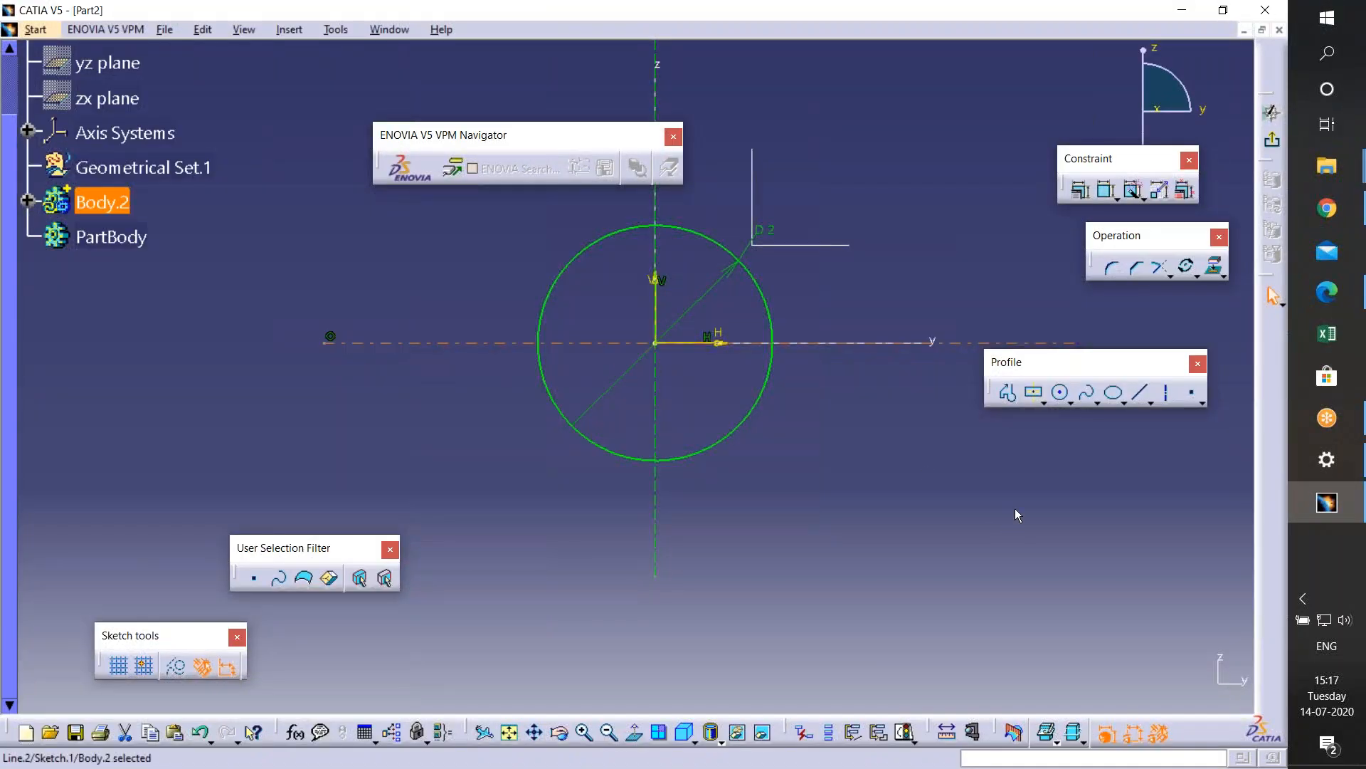
middle_click_drag(729, 436, 726, 370)
middle_click_drag(729, 388, 716, 454)
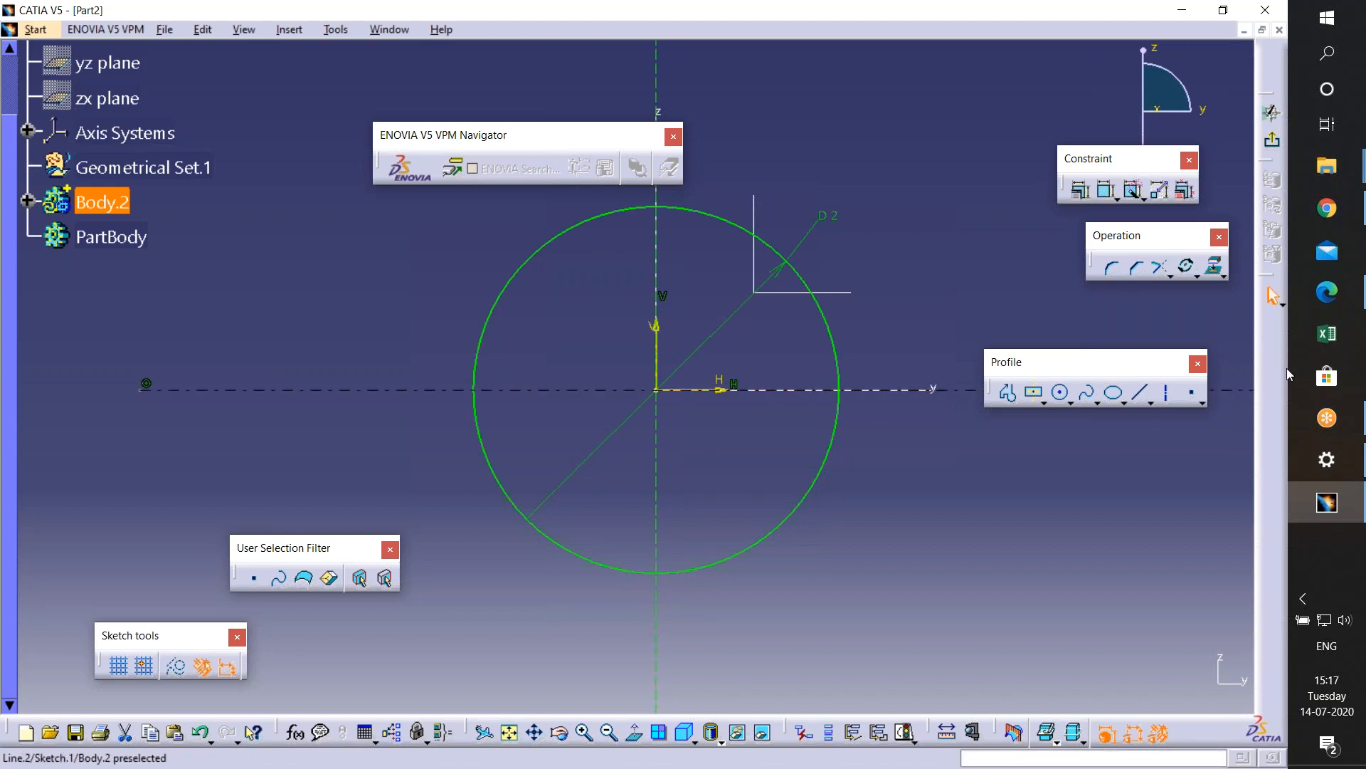
left_click(1327, 292)
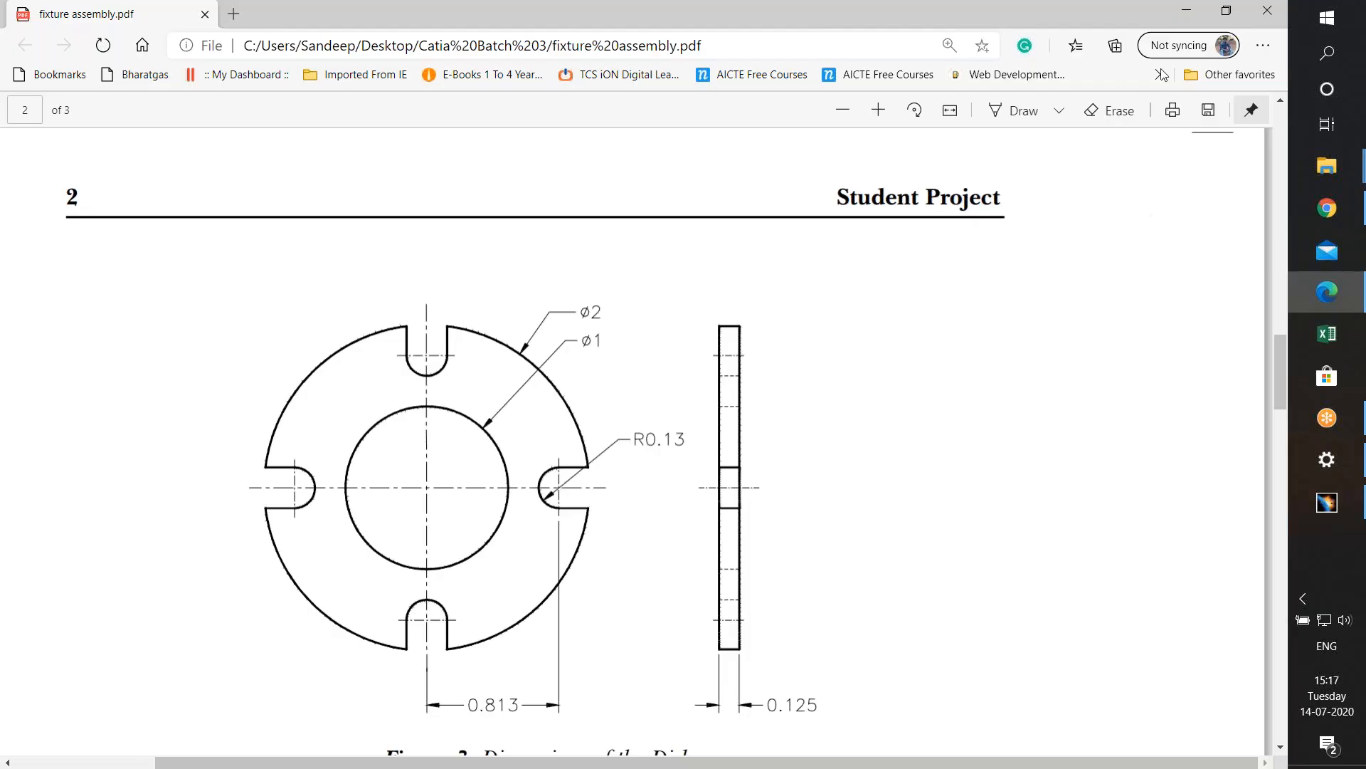
left_click(1187, 10)
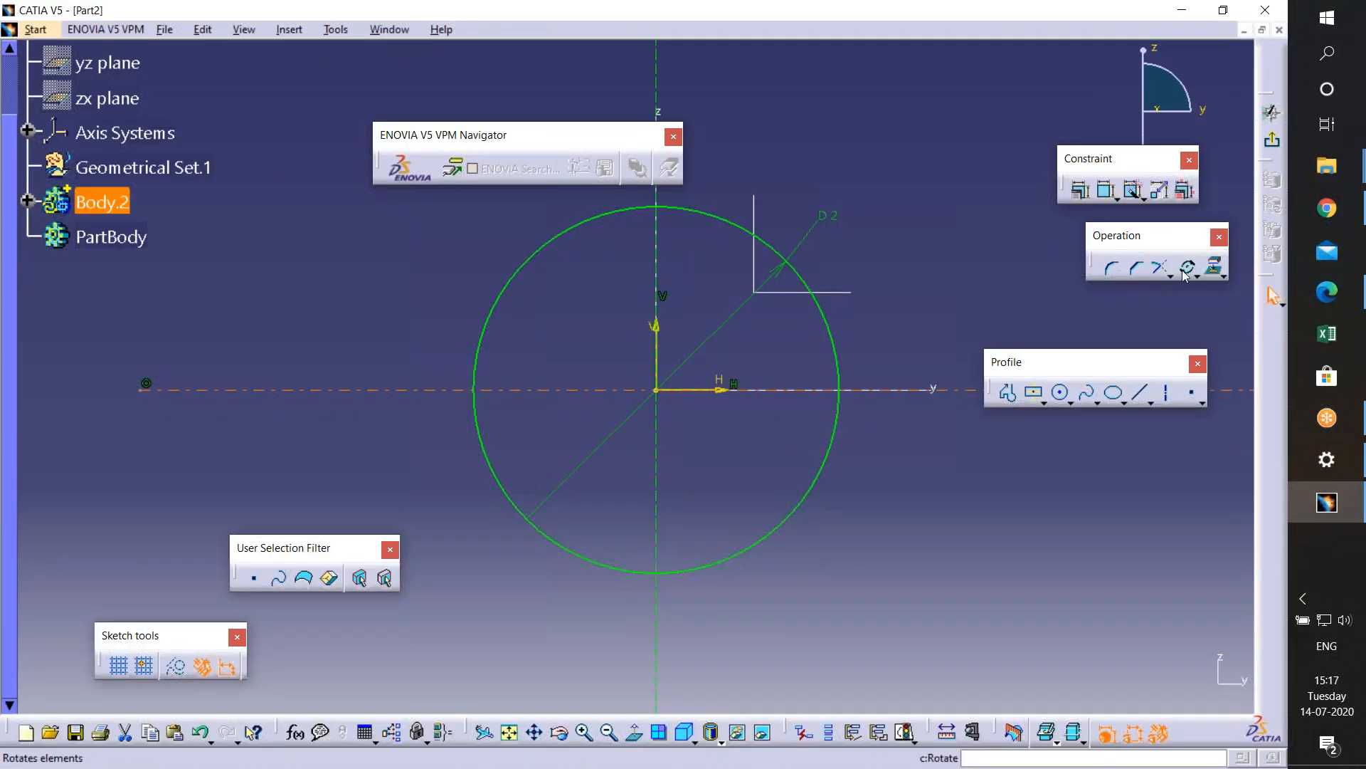
- Offset the vertical axis by 0.813 mm along positive H and make the copied line a construction element
left_click(1189, 269)
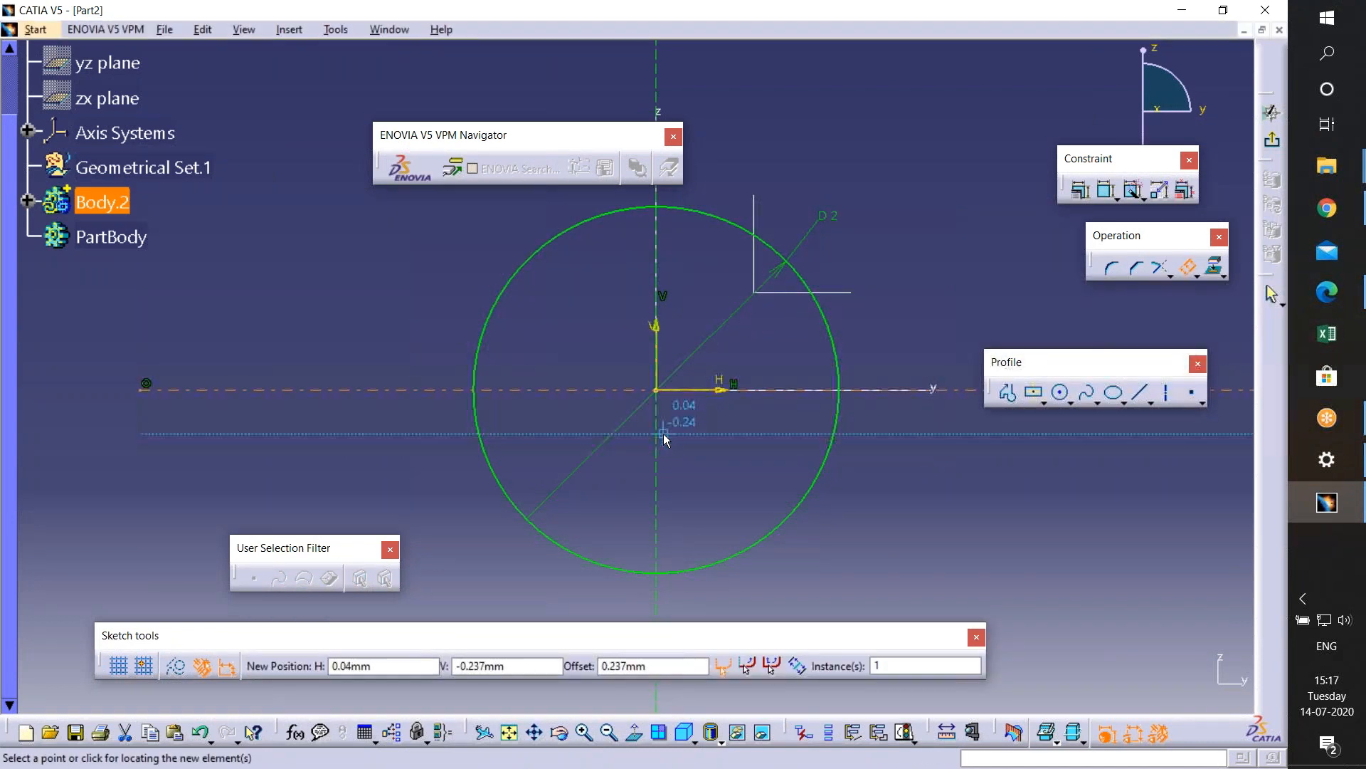
key("Escape")
left_click(1188, 267)
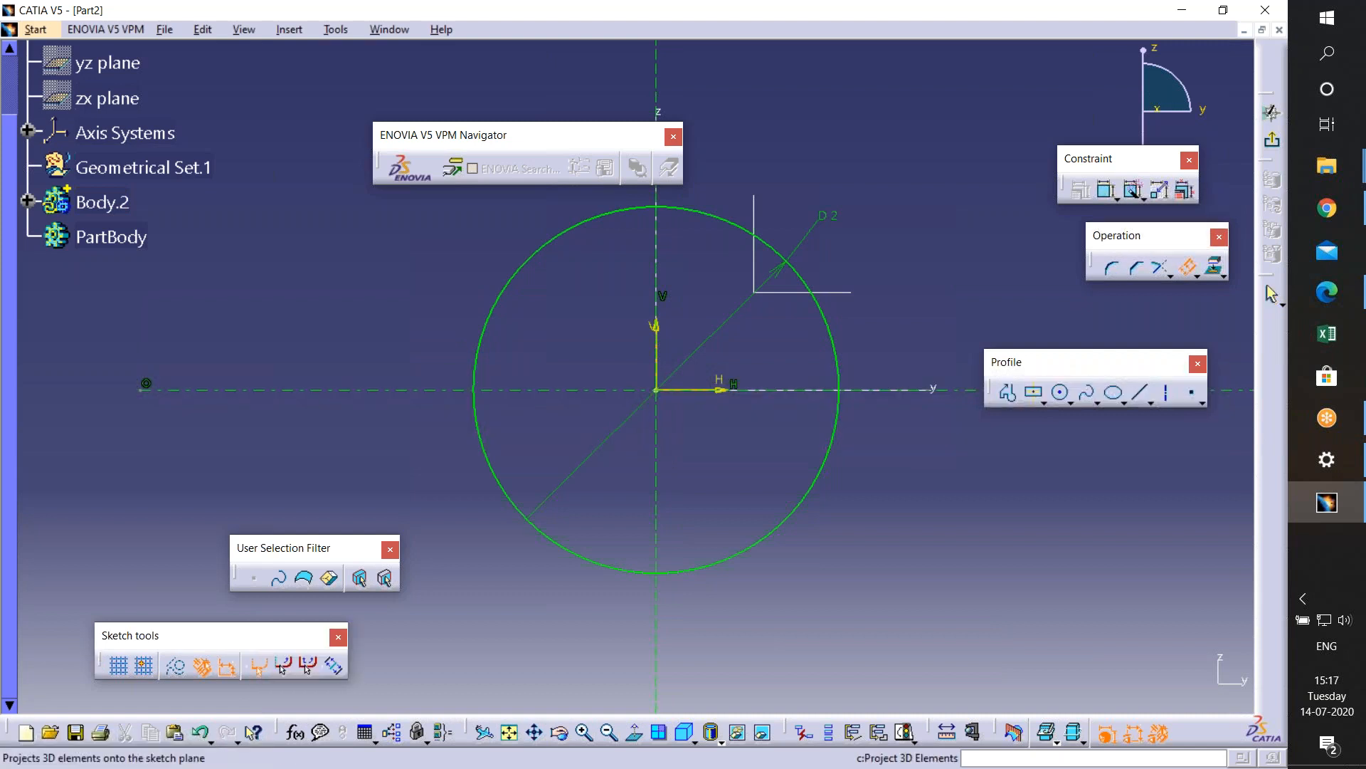
left_click(664, 240)
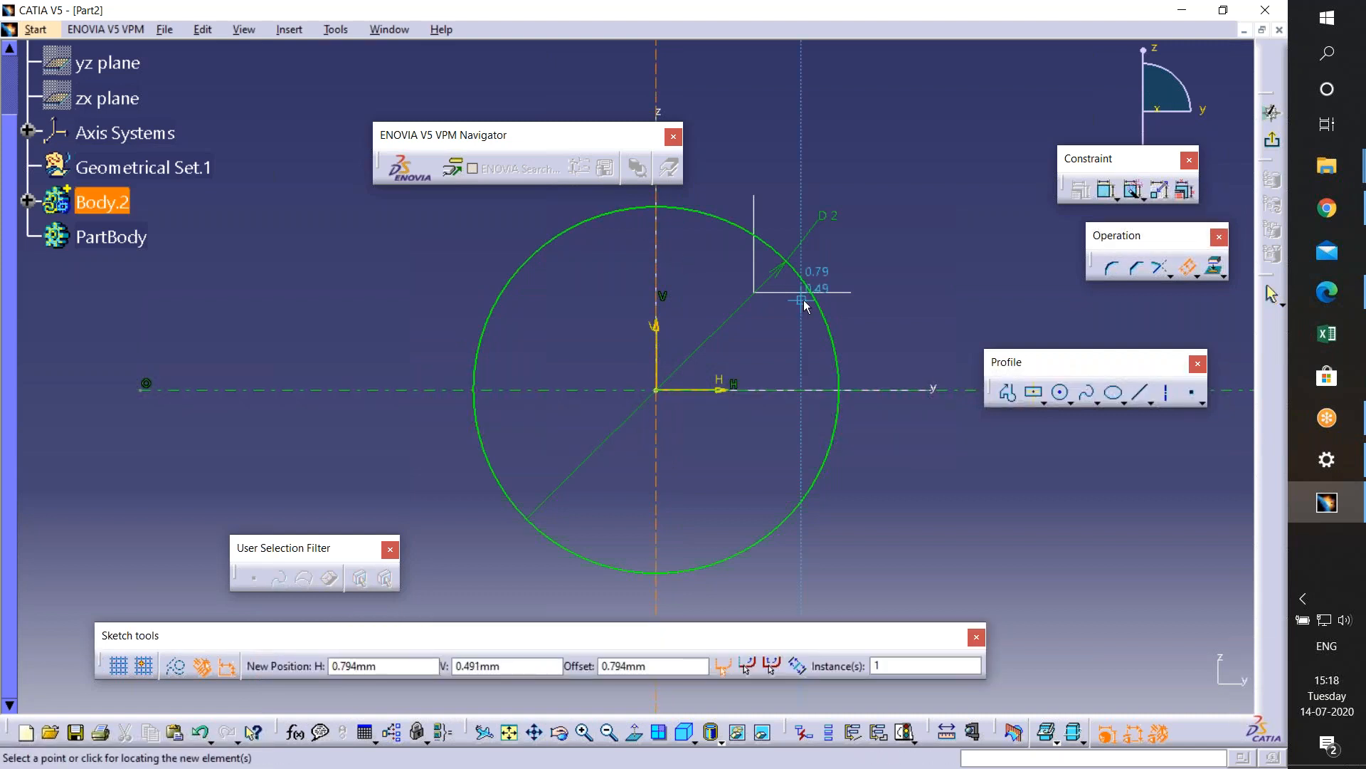
key("Tab")
key("Tab")
key("Tab")
type("0")
key("Return")
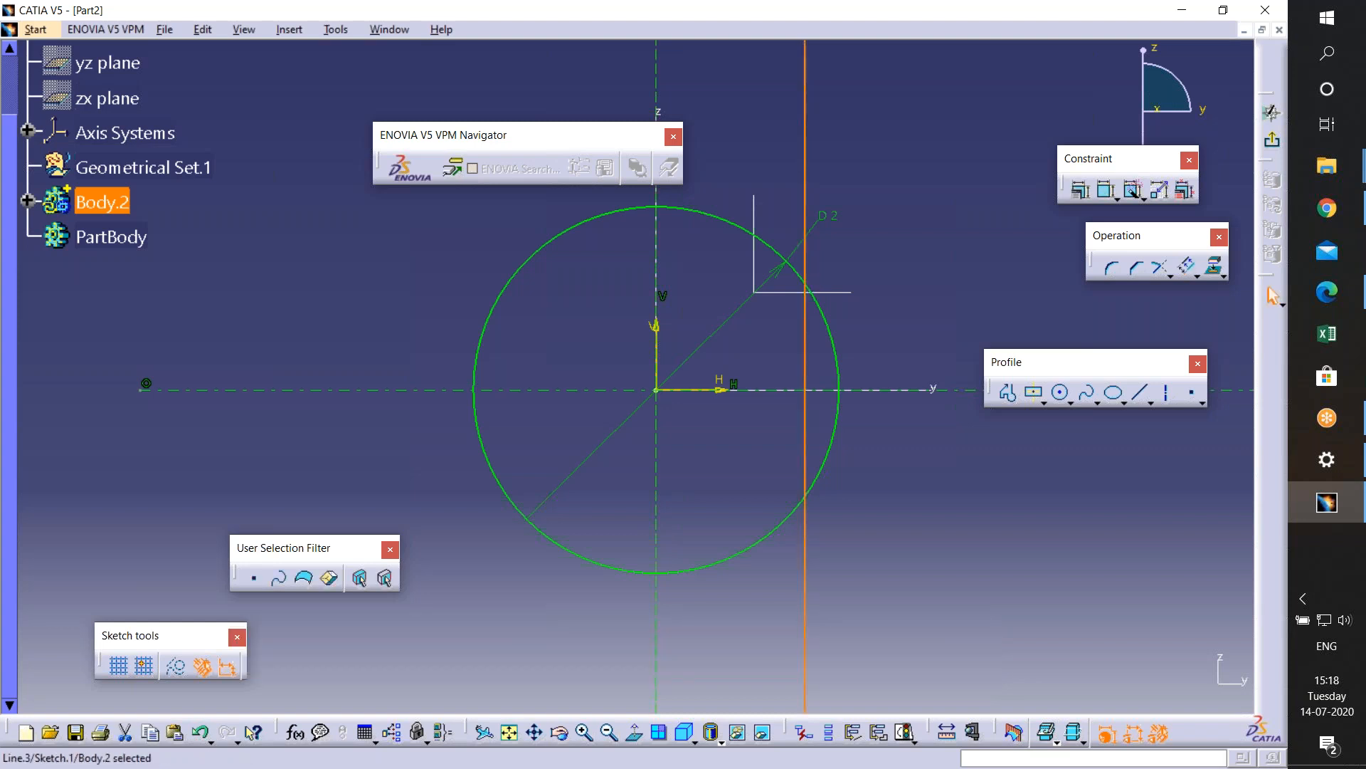
left_click(176, 666)
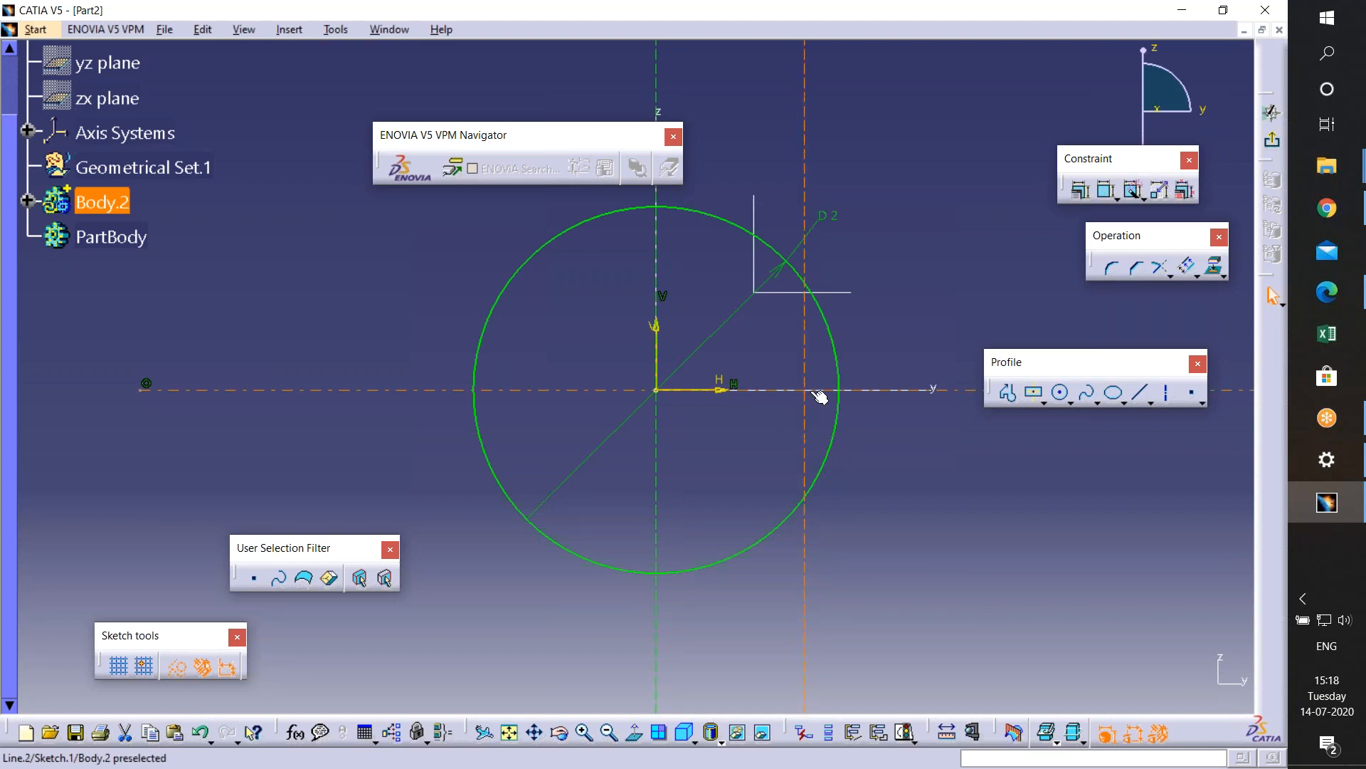
- Draw a small standard-element circle about 0.137 mm in diameter, centred where the offset construction line crosses the horizontal axis
left_click(1321, 294)
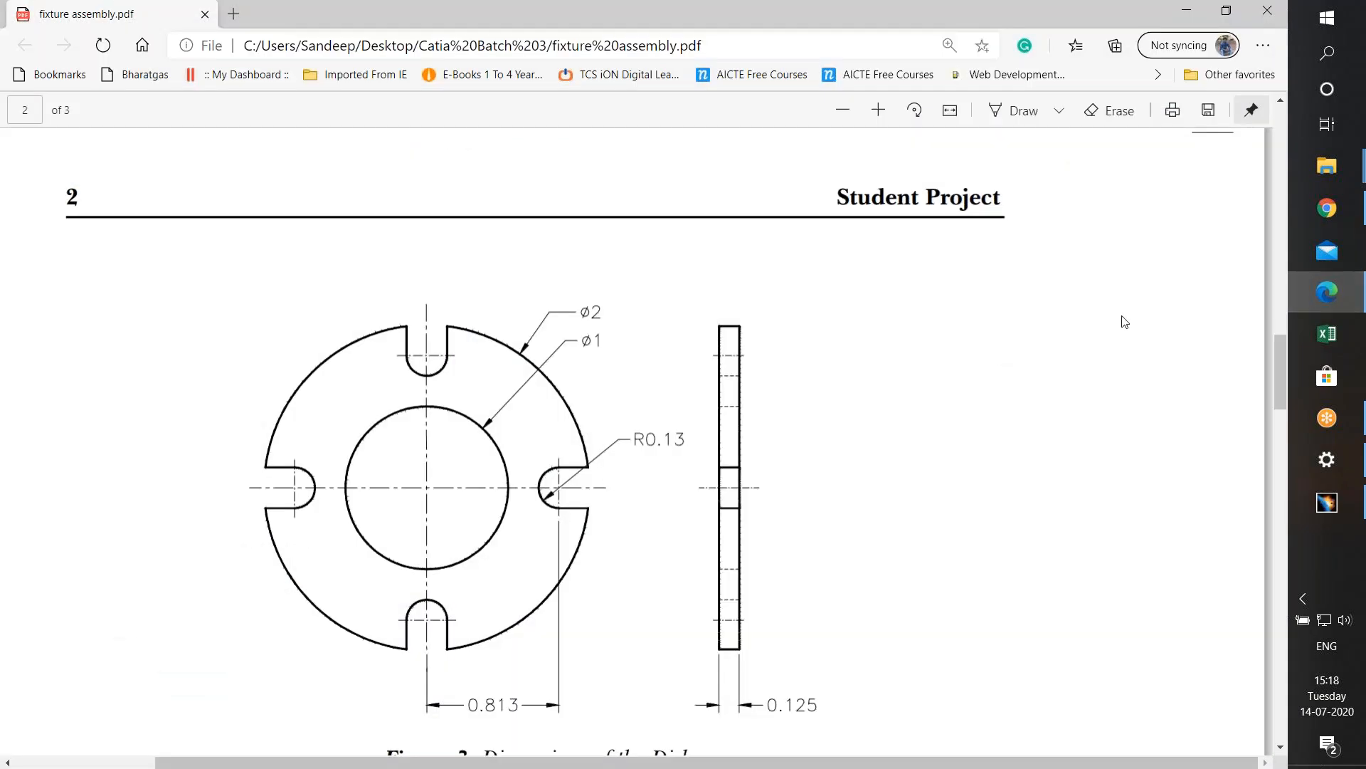
left_click(1194, 13)
mouse_move(831, 584)
middle_mouse_down()
mouse_move(772, 485)
mouse_move(566, 492)
middle_mouse_up()
left_click(1061, 393)
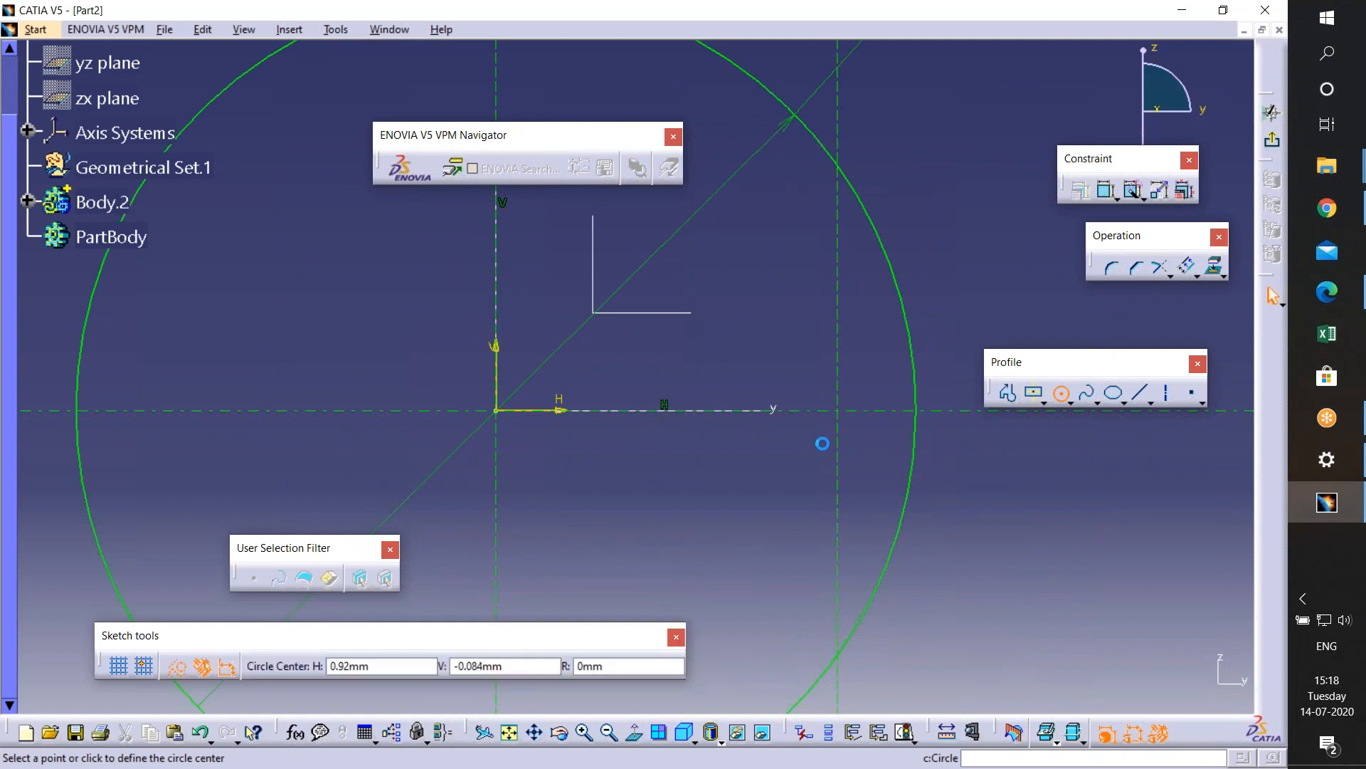
left_click(841, 413)
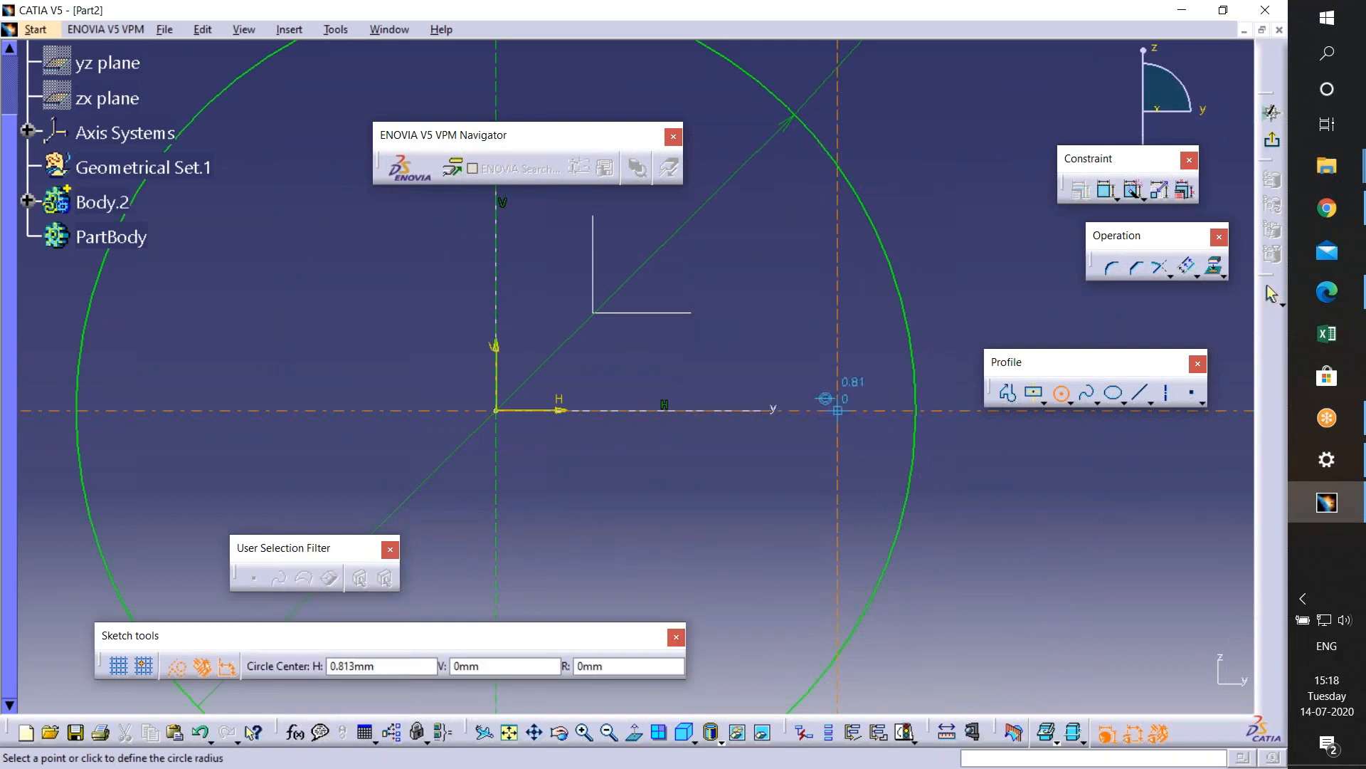
left_click(852, 434)
left_click(177, 667)
- Dimension the small circle's diameter and set it to 0.13 mm, checking the value in the disk drawing
left_click(1107, 192)
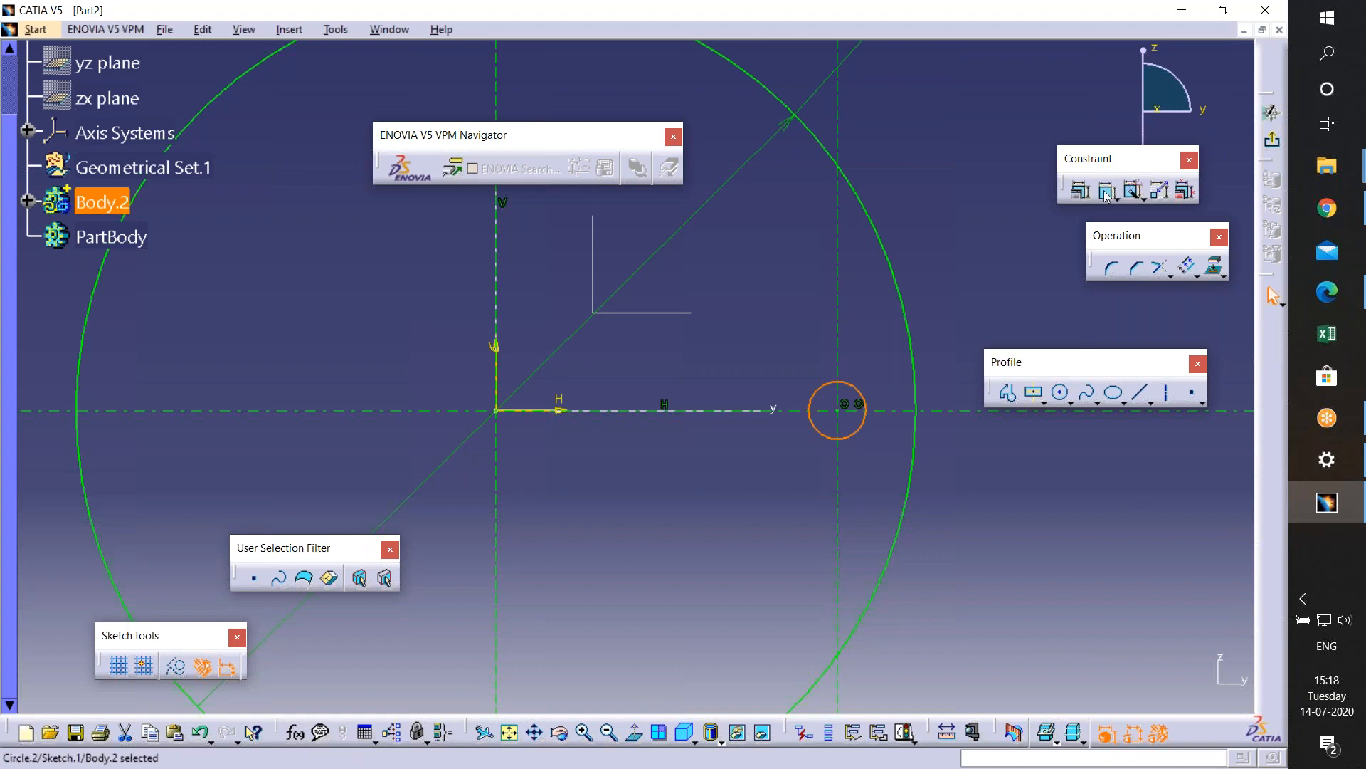
left_click(947, 283)
double_click(928, 294)
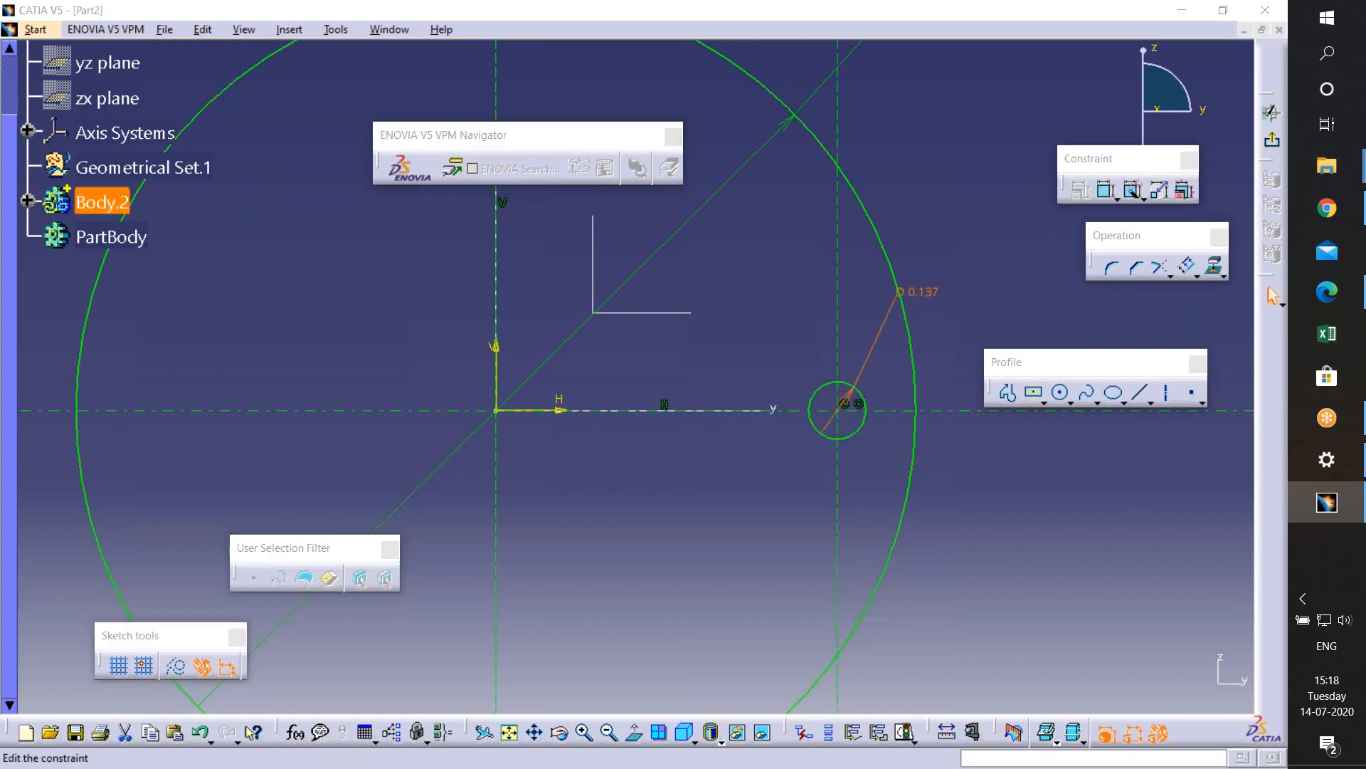
type("0")
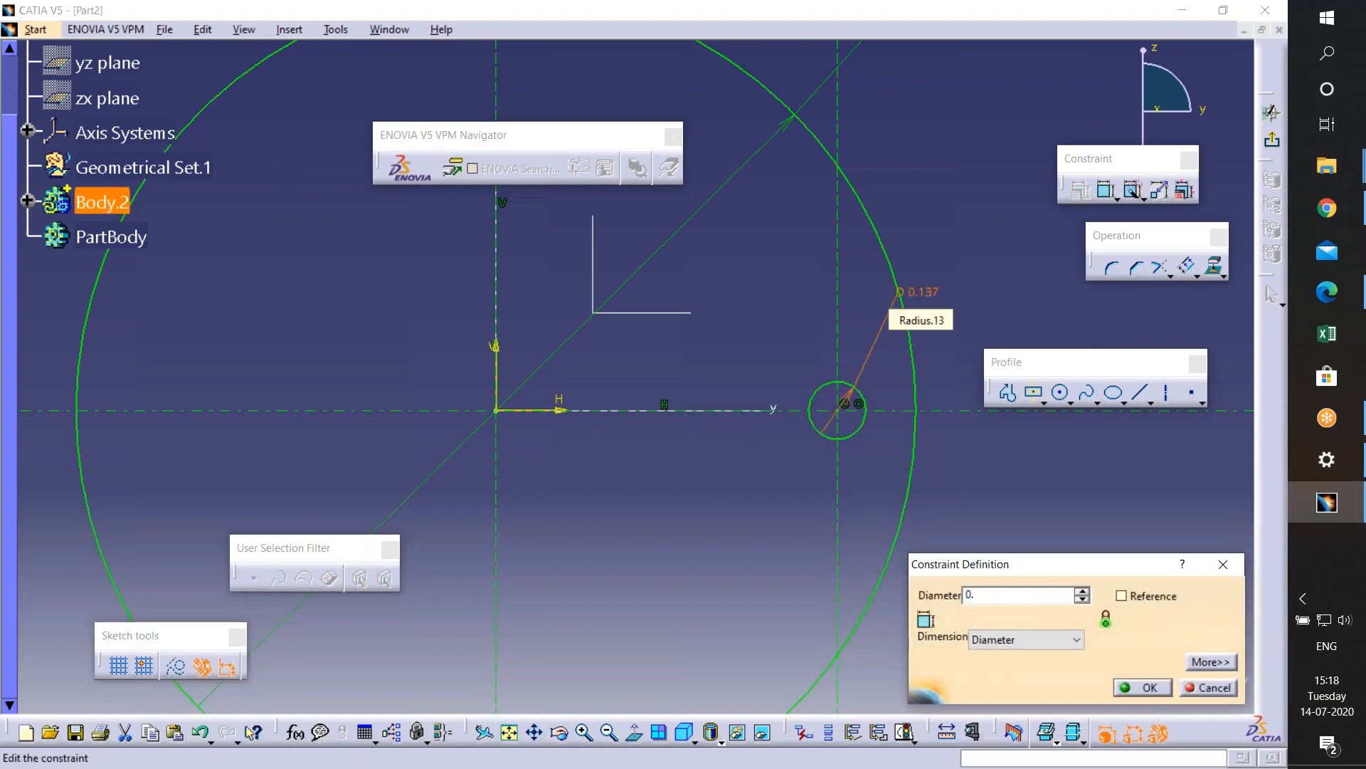
type(".")
left_click(1331, 290)
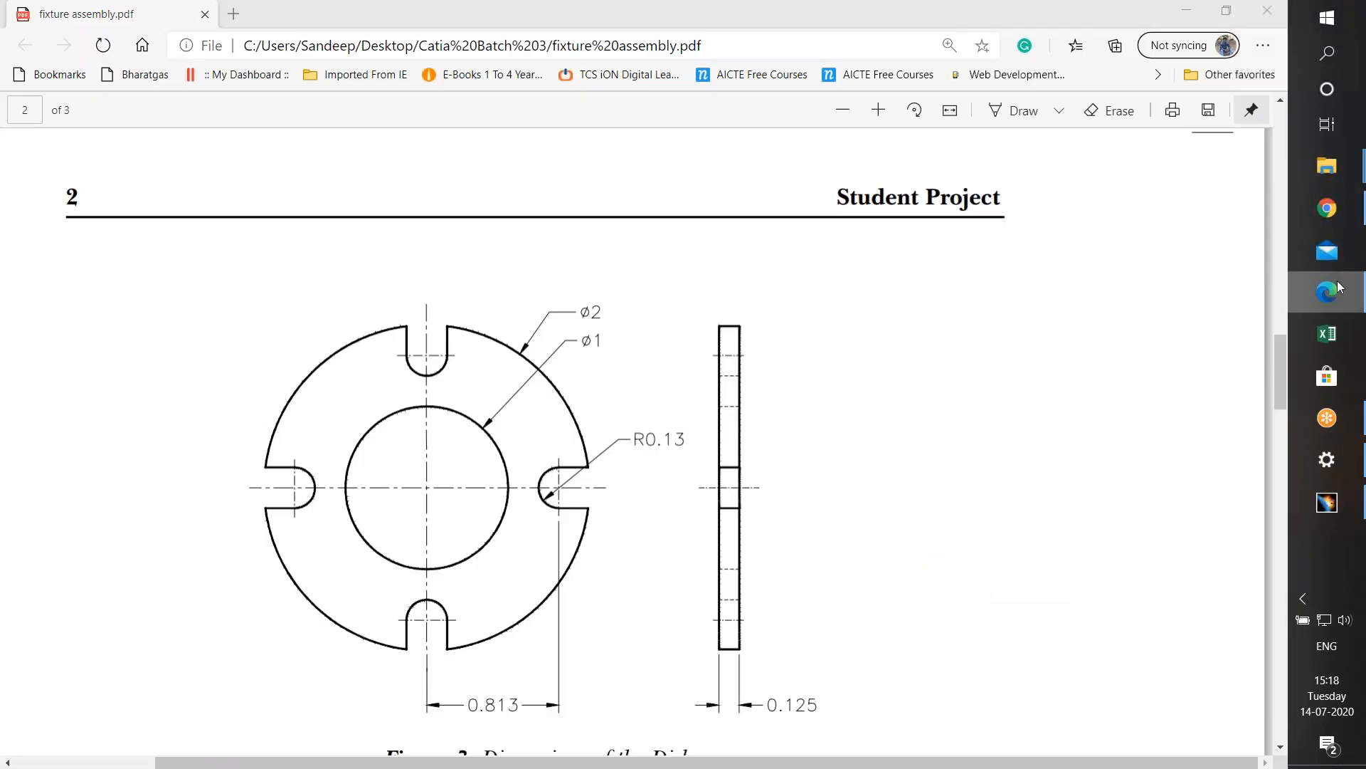
left_click(1331, 291)
left_click(1027, 591)
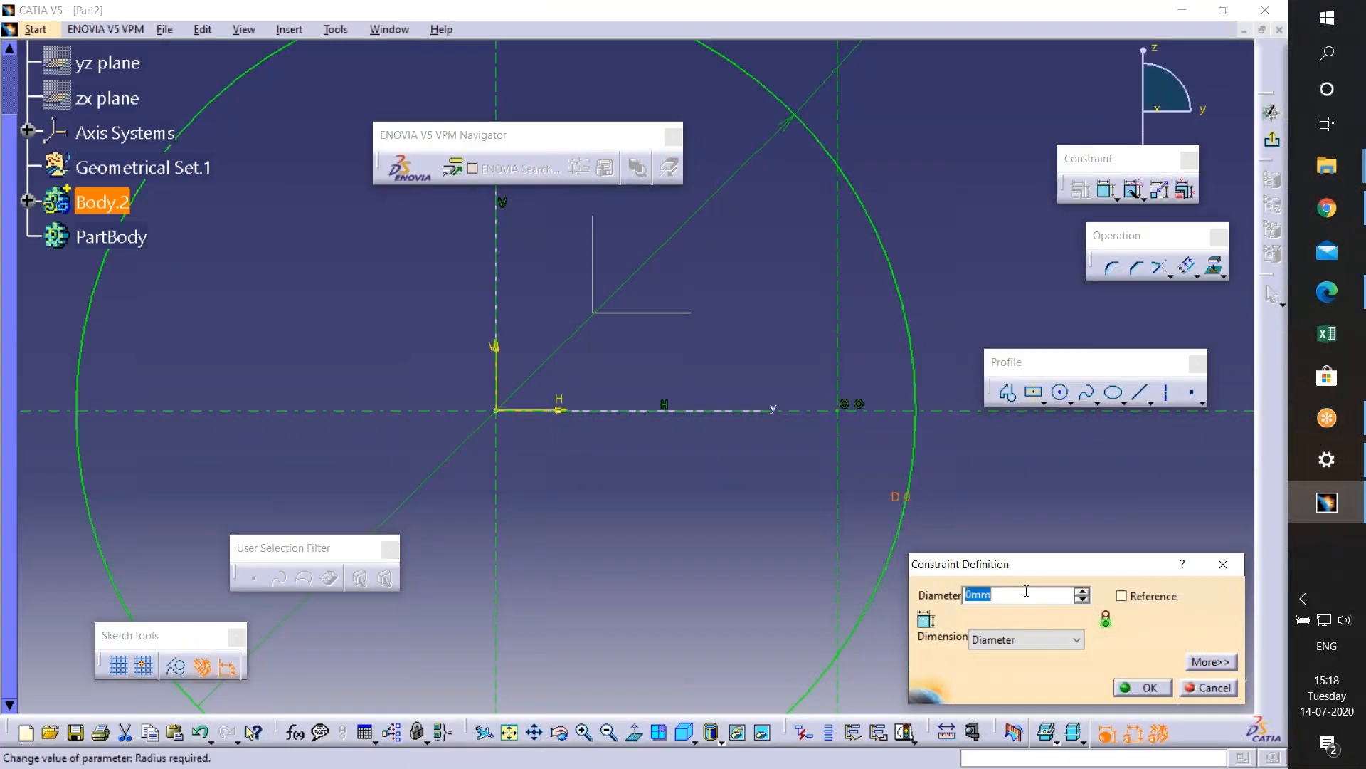
type("0.13")
key("Return")
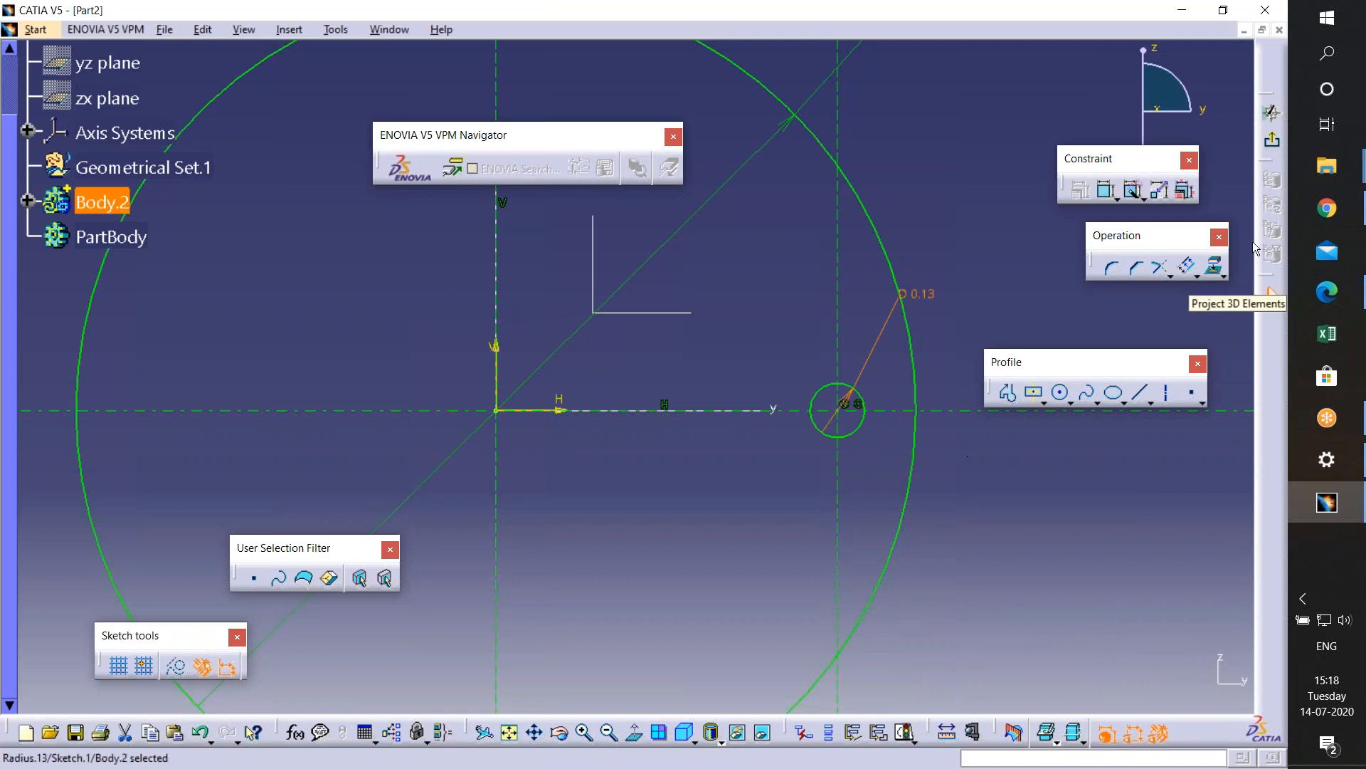
- Change the small circle's diameter dimension to a radius of 0.13 mm, checking the value against the PDF's disk drawing
left_click(1327, 293)
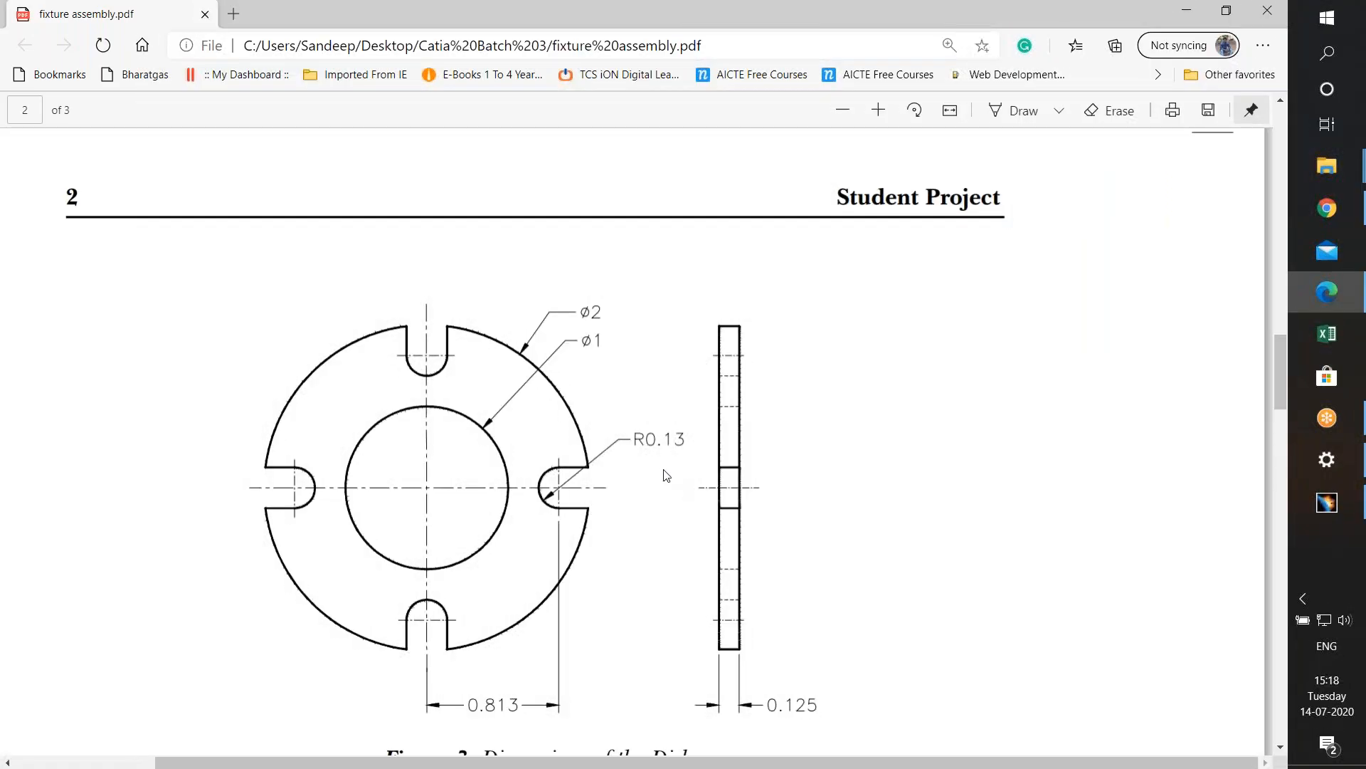
left_click(1185, 12)
double_click(924, 295)
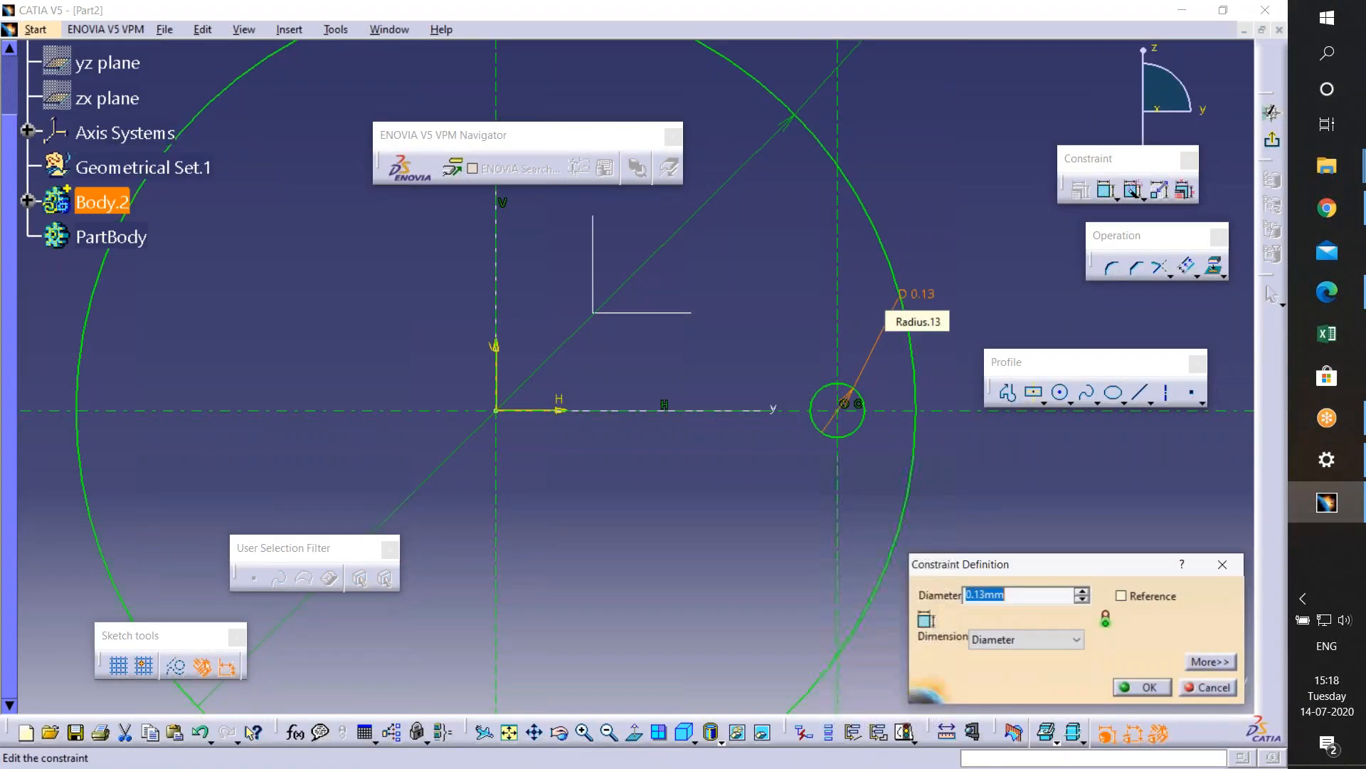
left_click(1019, 639)
left_click(997, 656)
type("0.13")
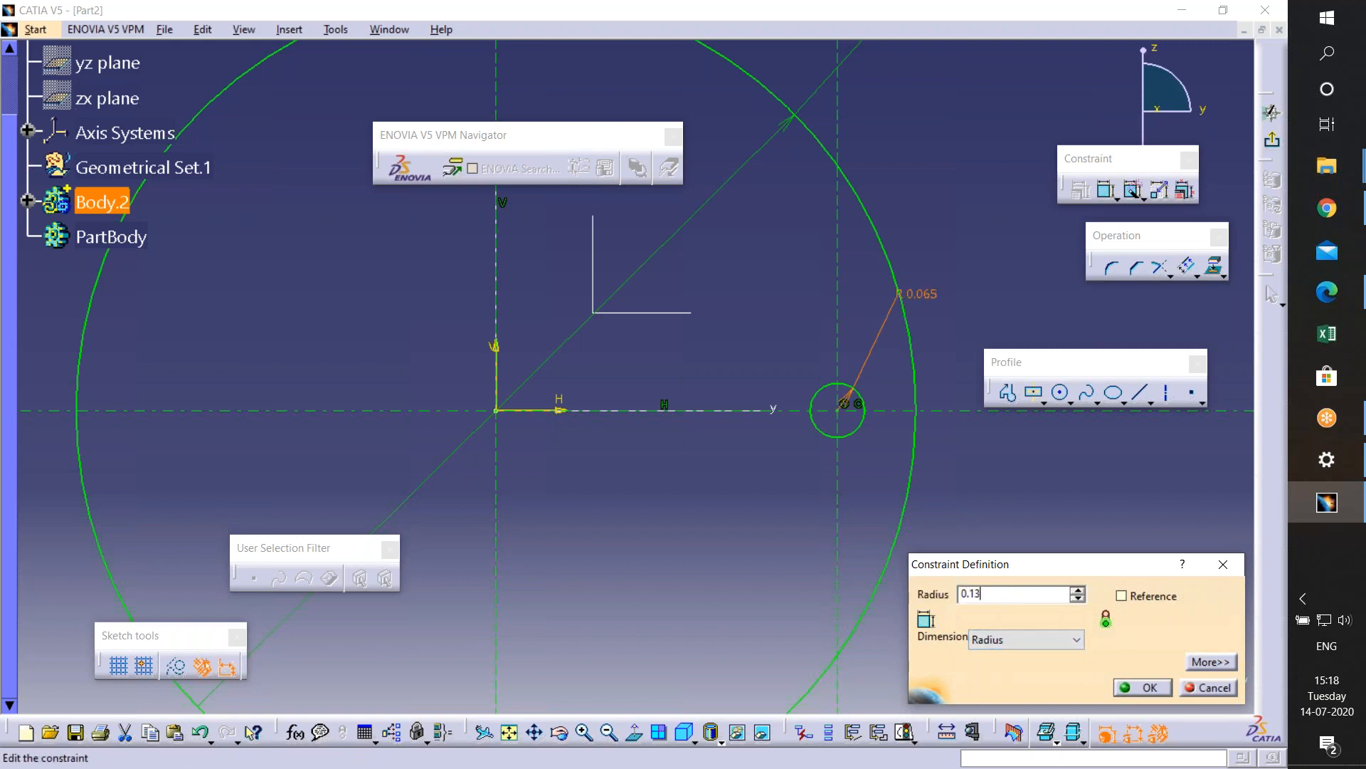
key("Return")
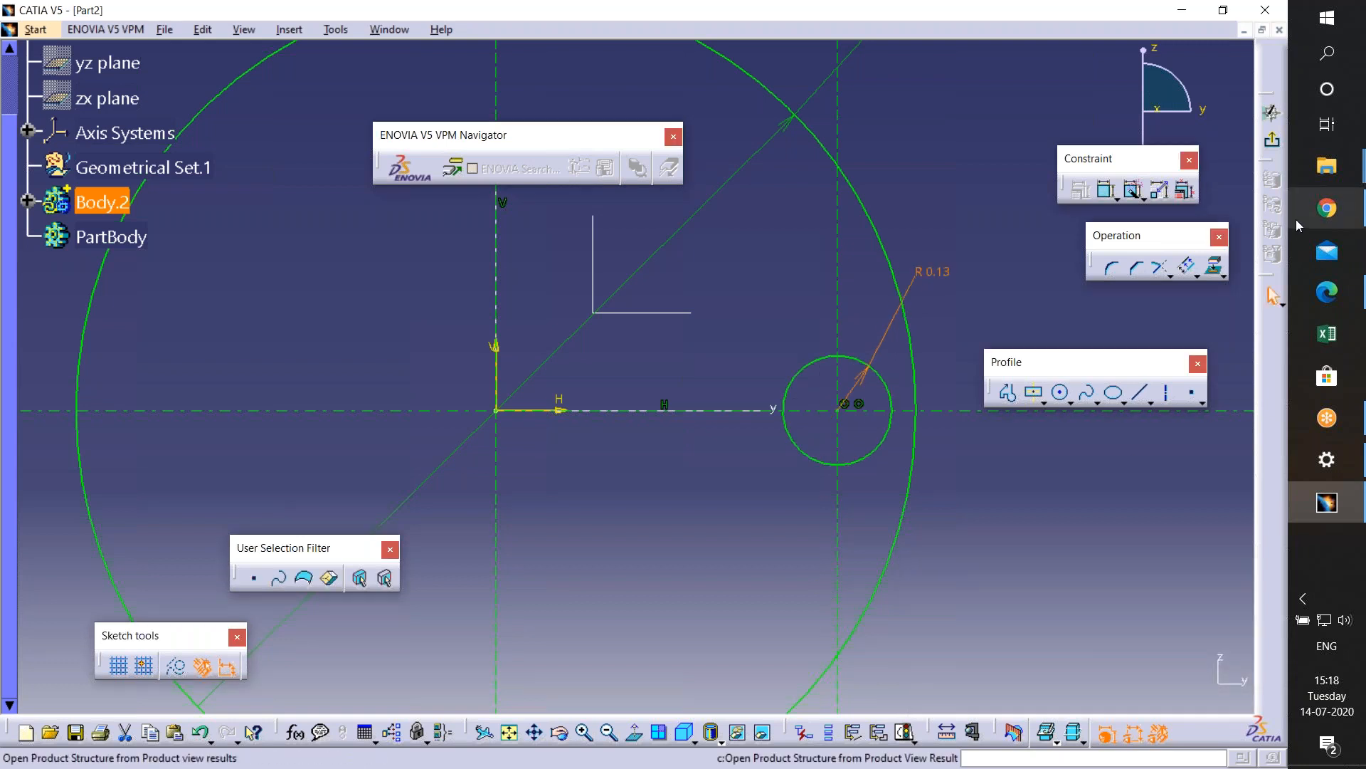
left_click(1321, 283)
left_click(1319, 277)
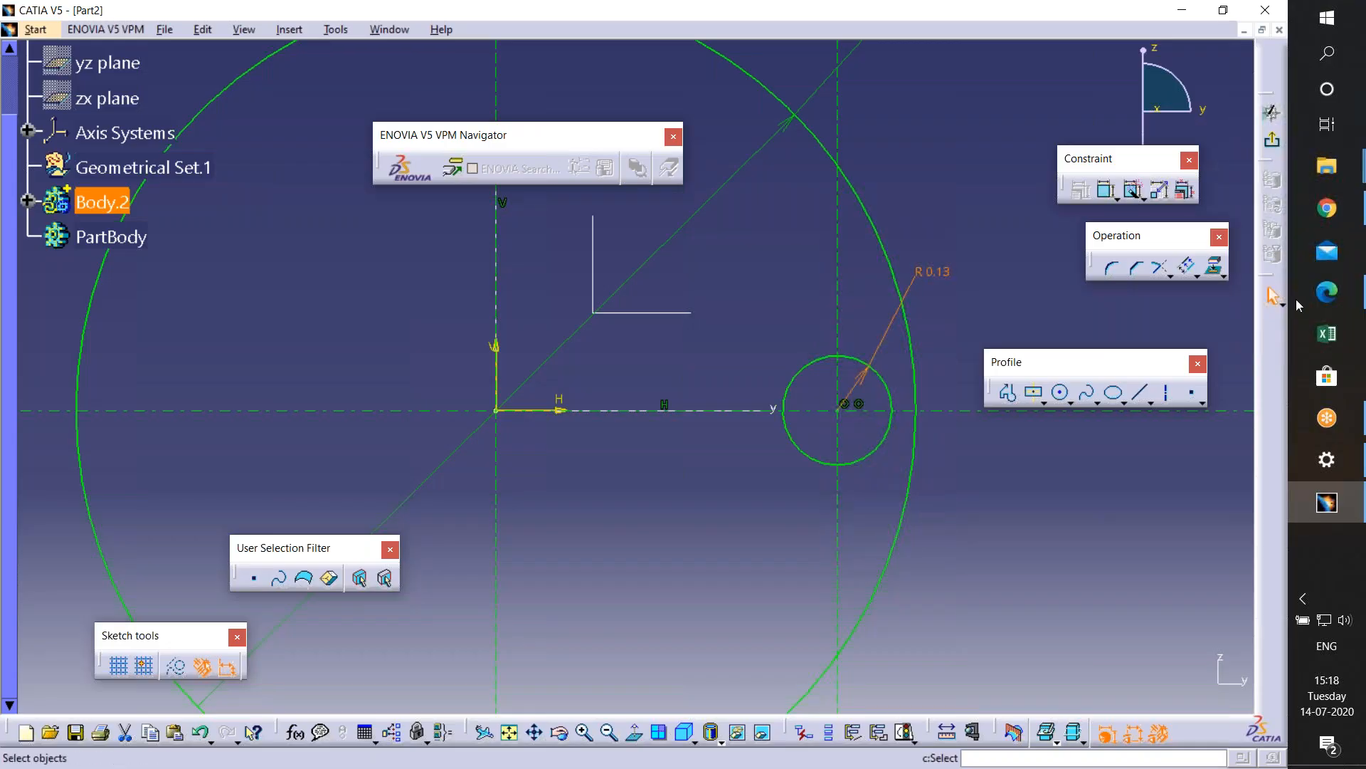
left_click(1326, 294)
left_click(1326, 293)
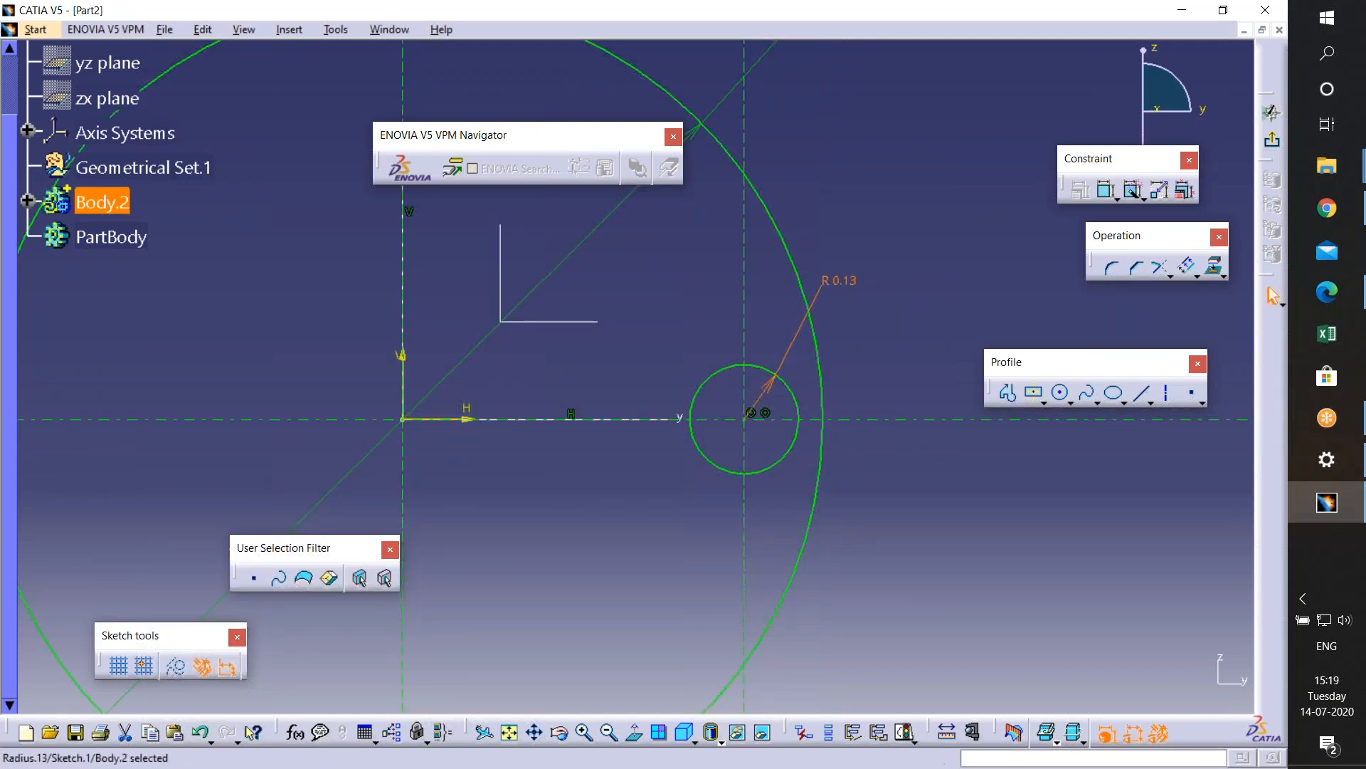
- Draw two horizontal lines from the small circle's uppermost and lowermost points outward past the large circle
left_click(1143, 393)
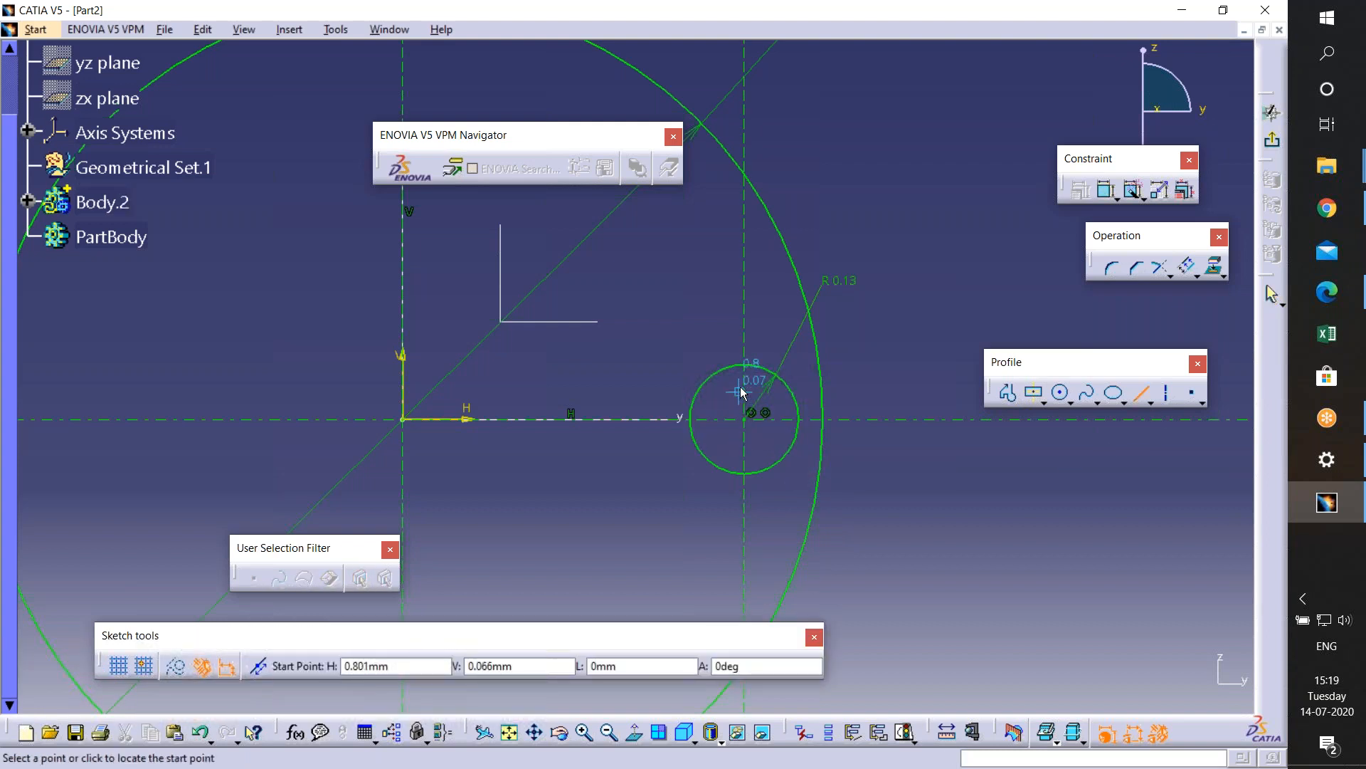
left_click(745, 365)
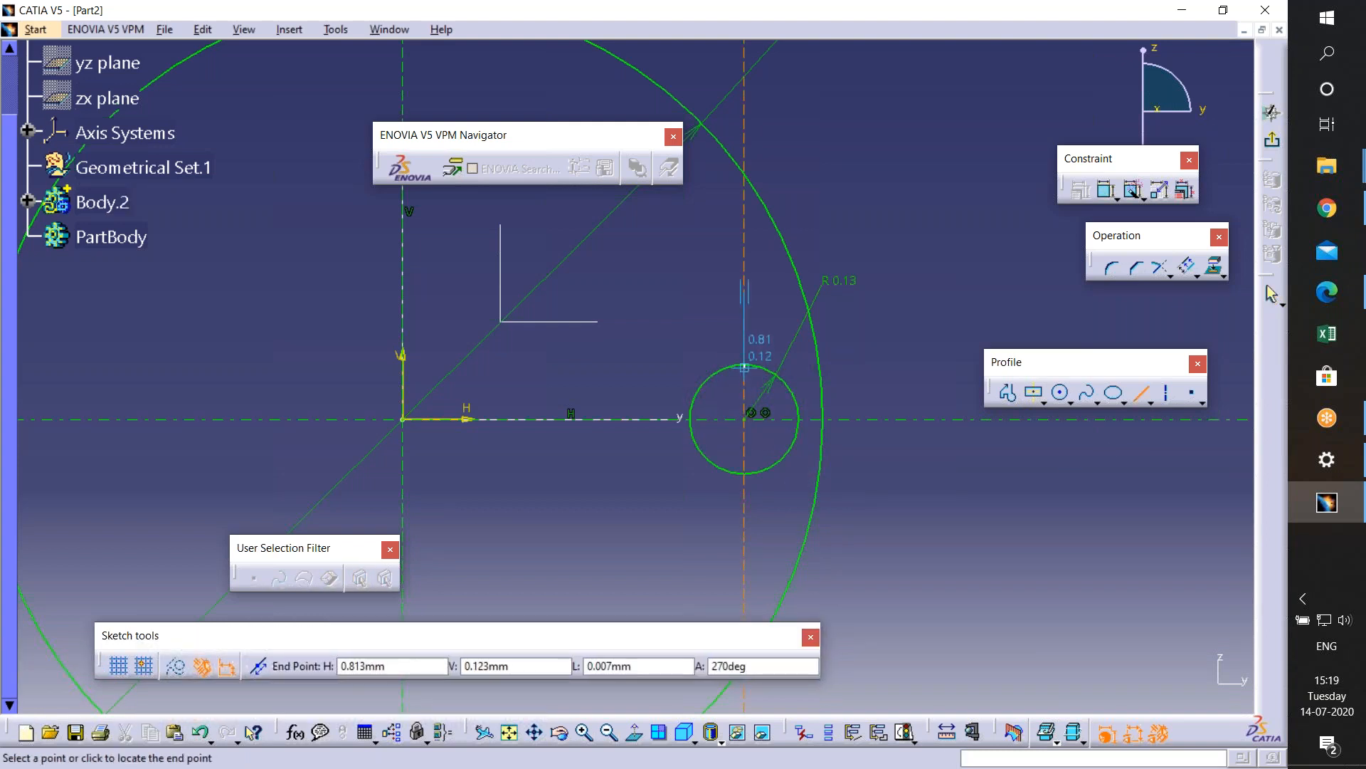
left_click(934, 365)
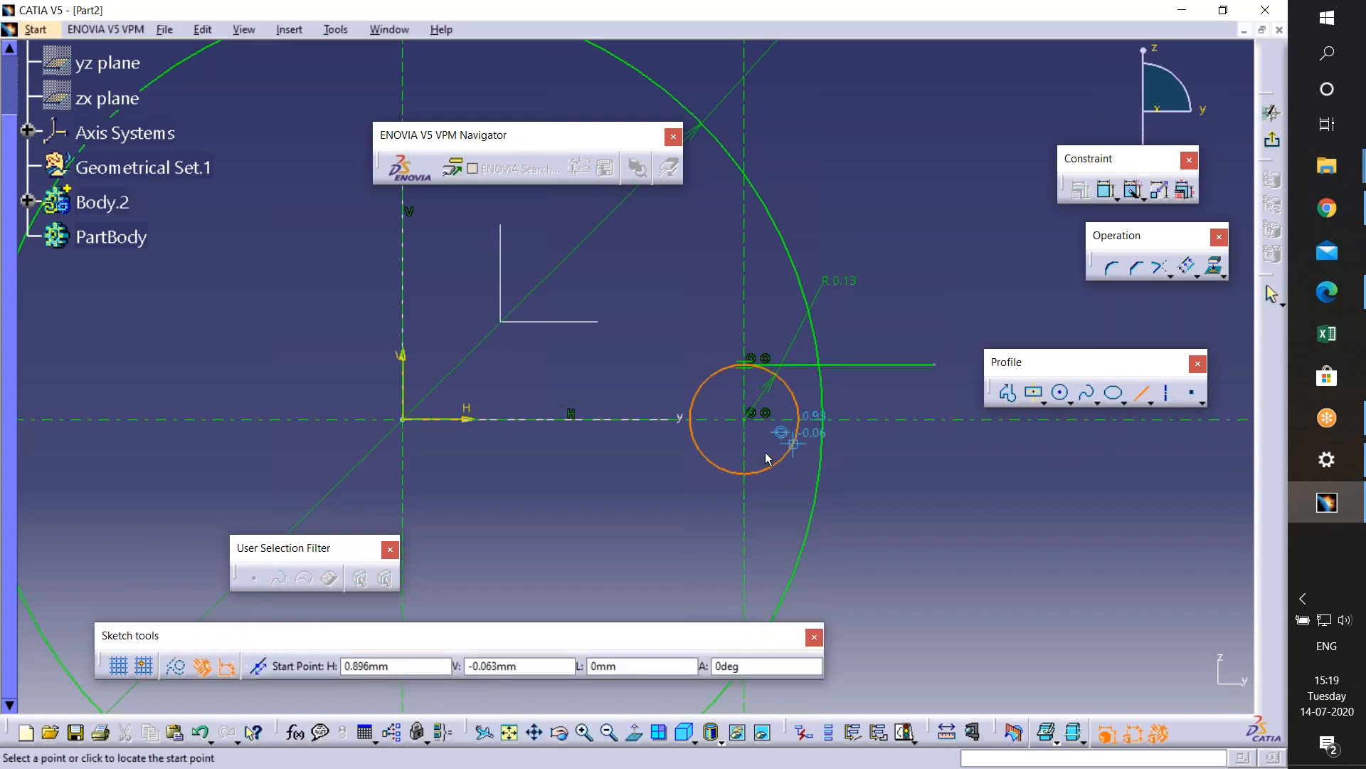
left_click(746, 473)
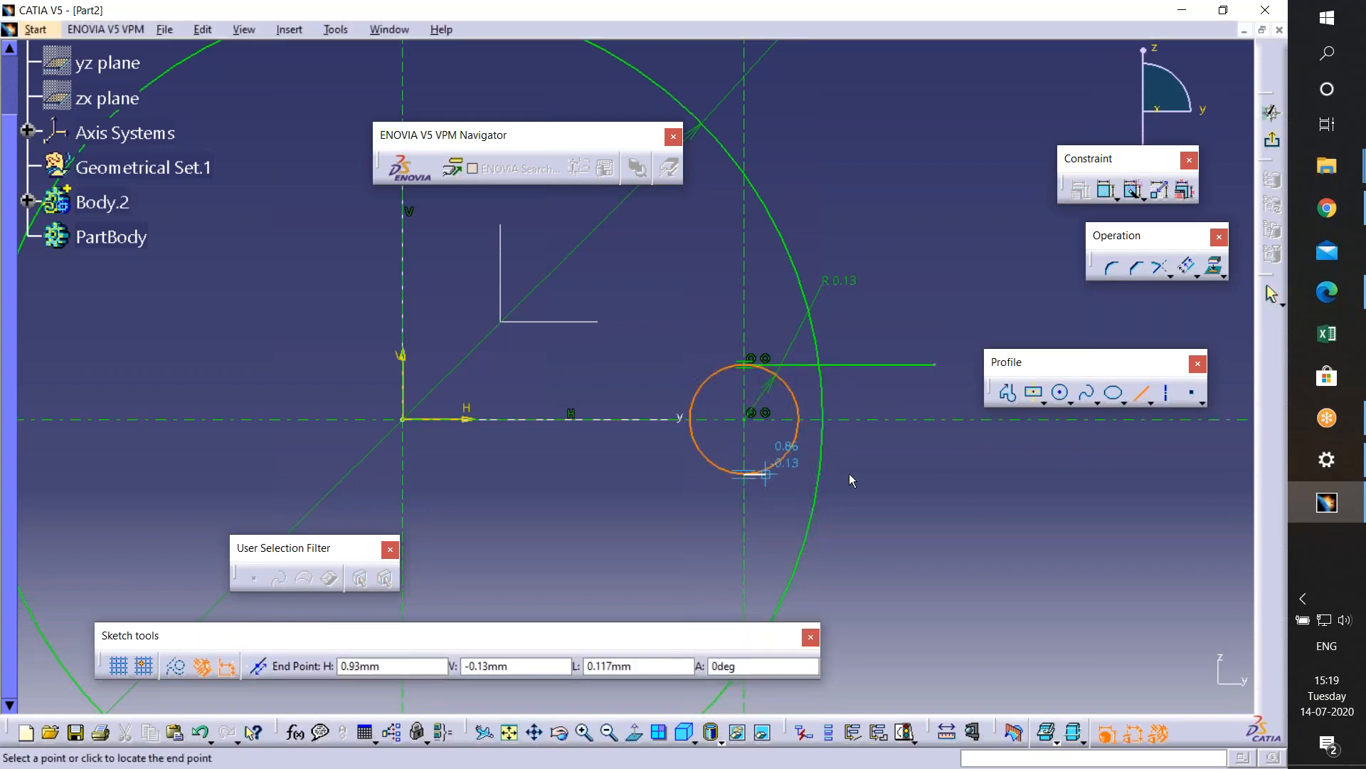
left_click(934, 473)
key("Escape")
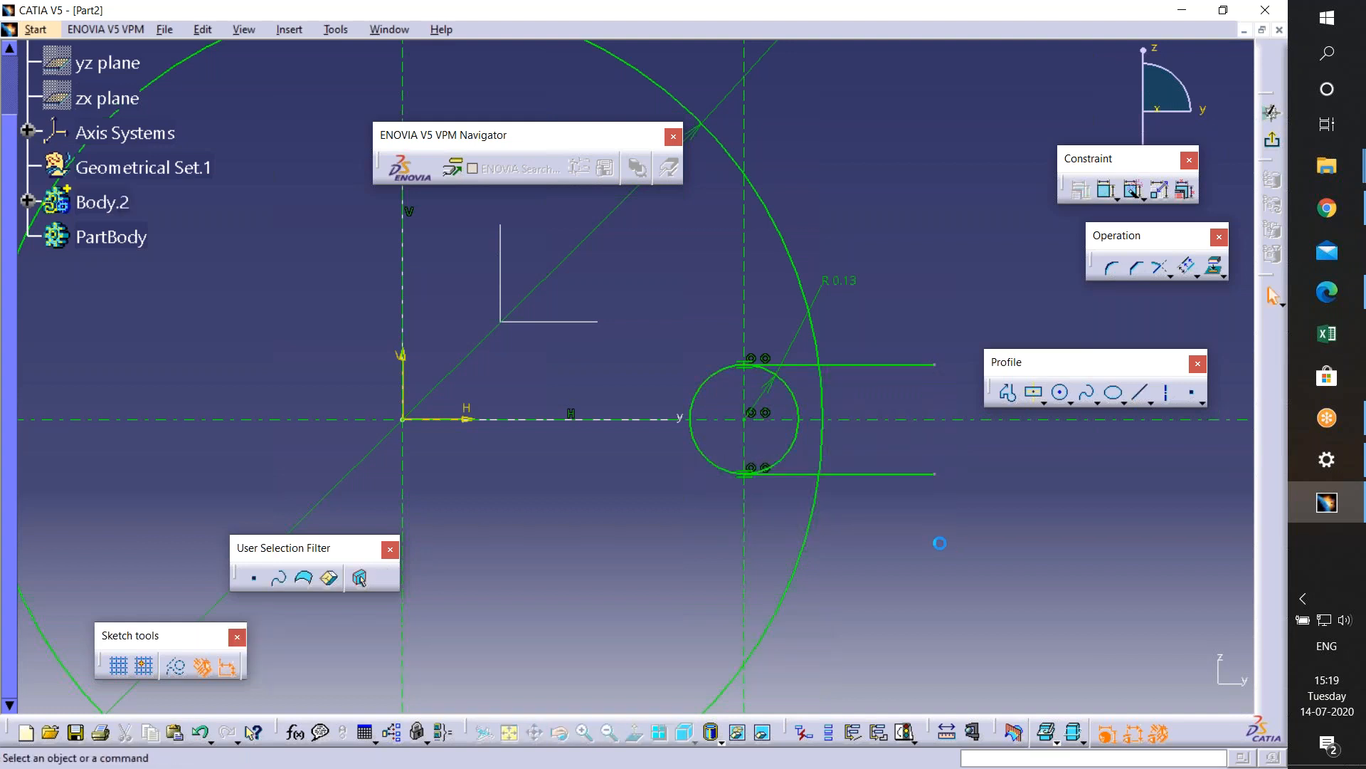
- Quick Trim the line ends outside the disk, the small circle's outer half and the rim arc across the slot, then compare with the disk drawing
left_click(1171, 275)
left_click(1218, 296)
key("Escape")
left_click(1162, 268)
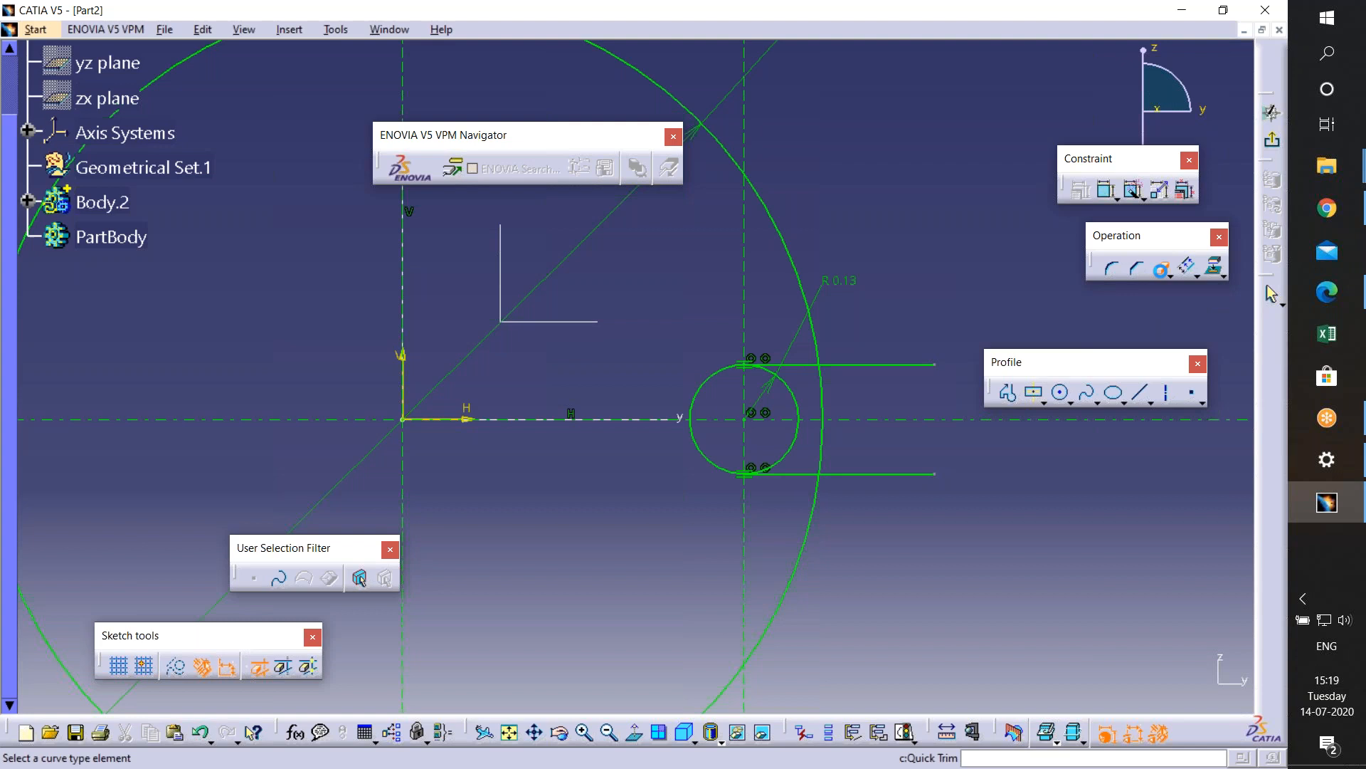
left_click(902, 365)
left_click(874, 473)
left_click(798, 420)
mouse_move(901, 483)
middle_mouse_down("ctrl")
mouse_move(895, 502)
mouse_move(902, 492)
middle_mouse_up("ctrl")
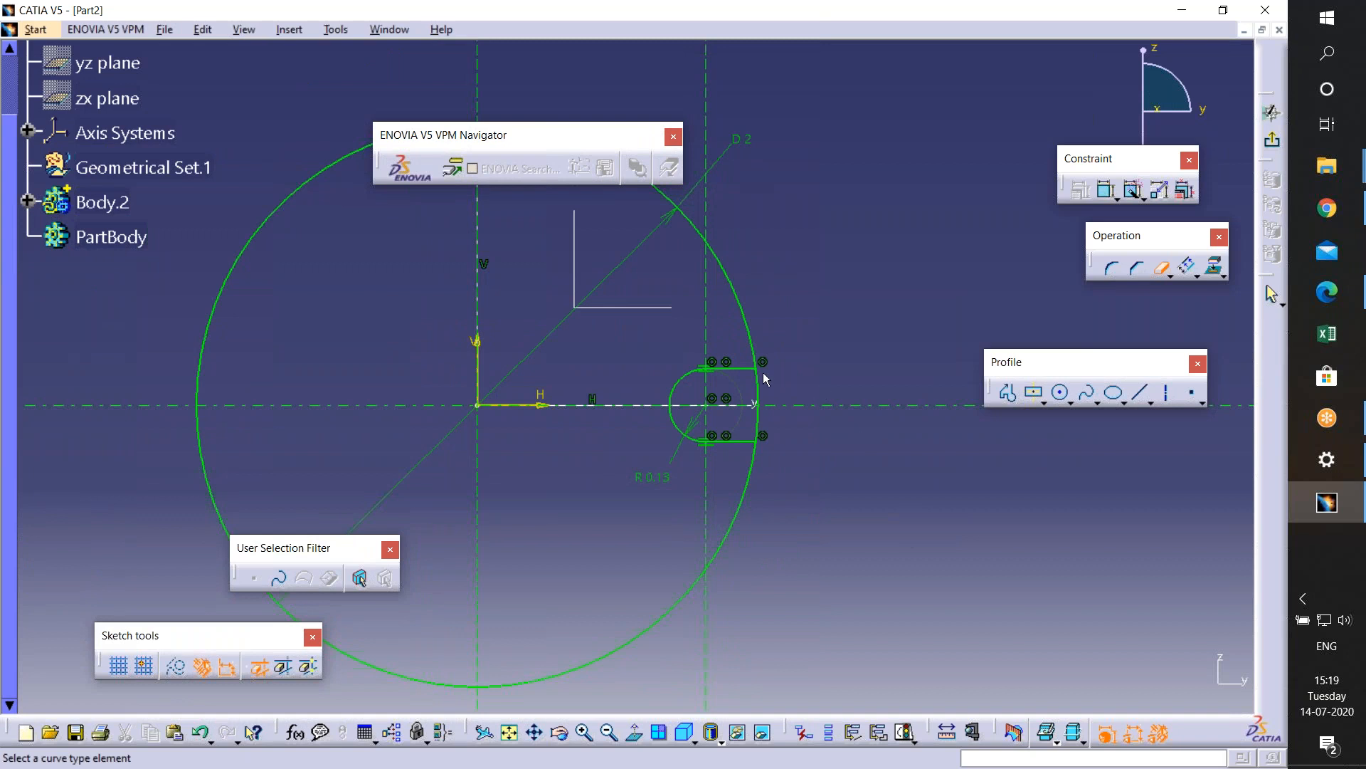
left_click(757, 420)
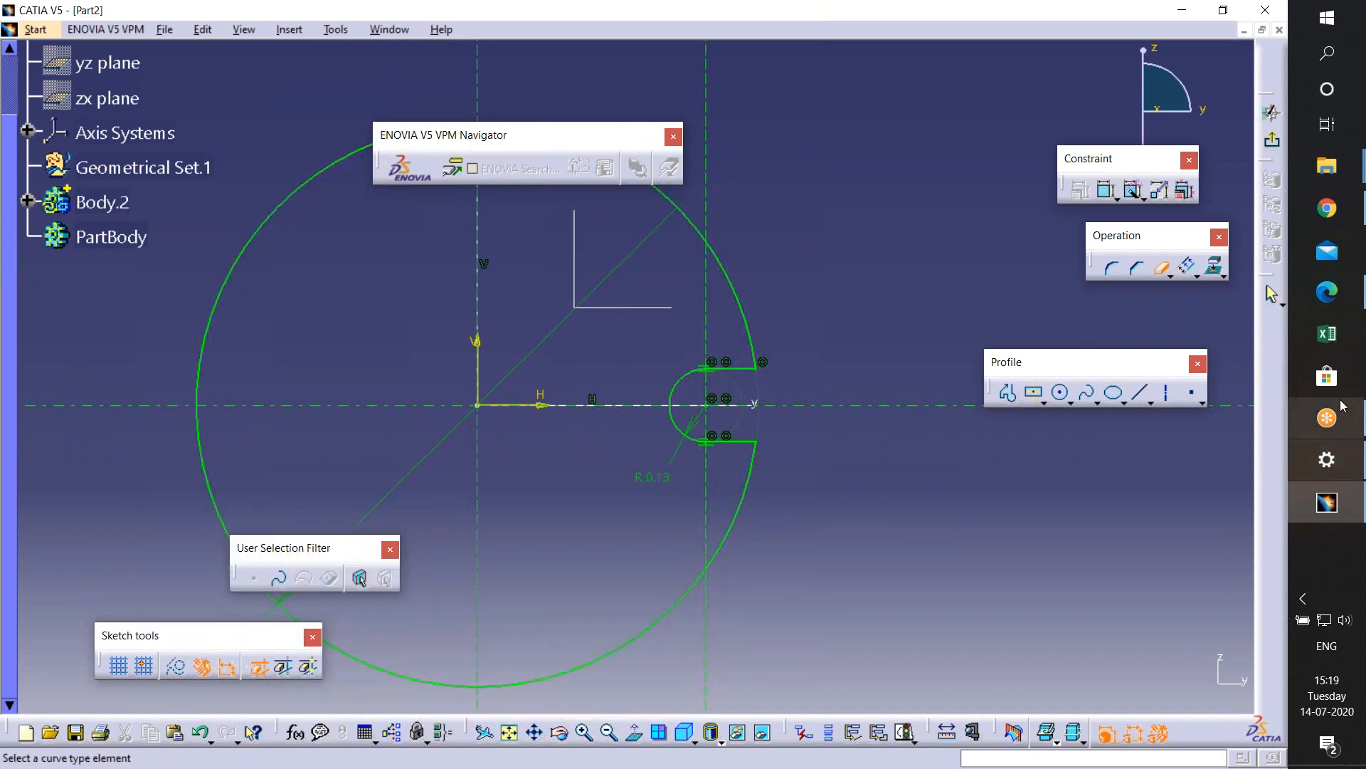
left_click(1327, 292)
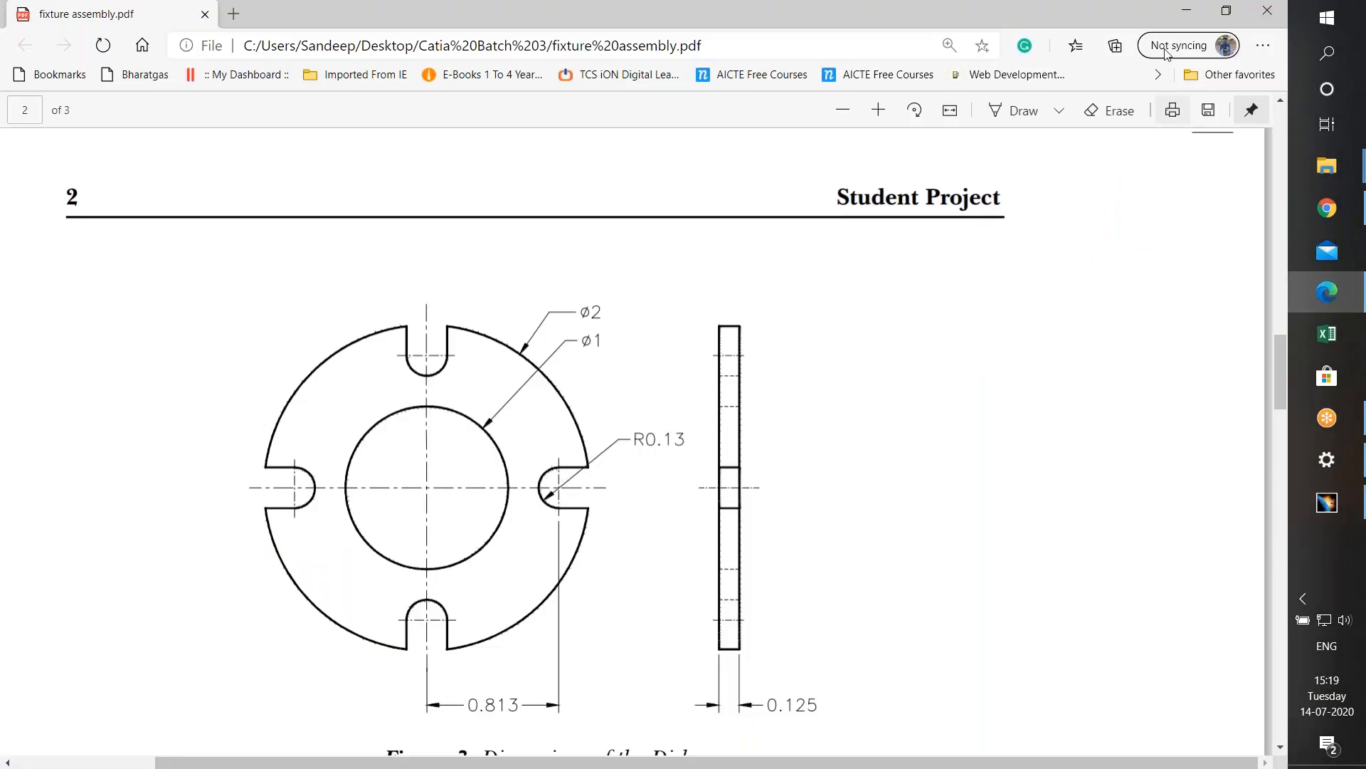
left_click(1193, 10)
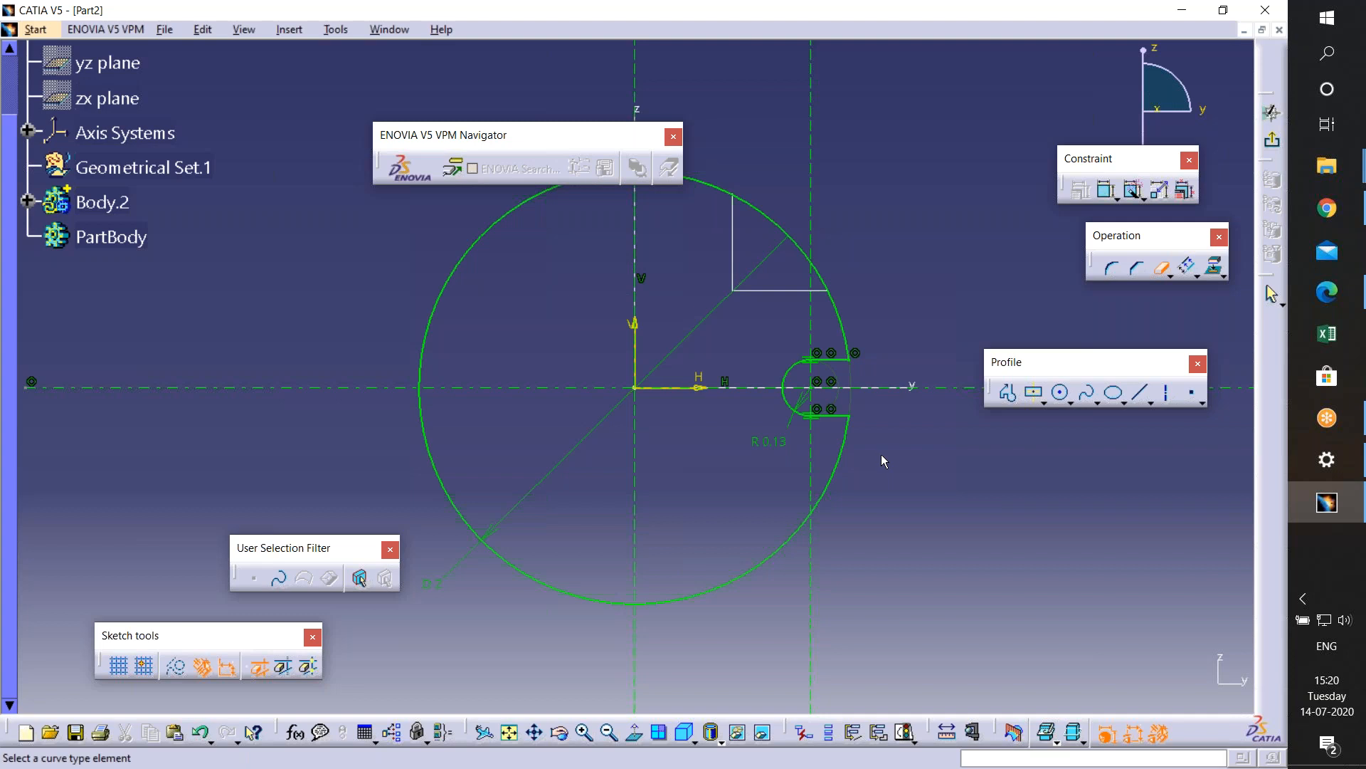
key("Escape")
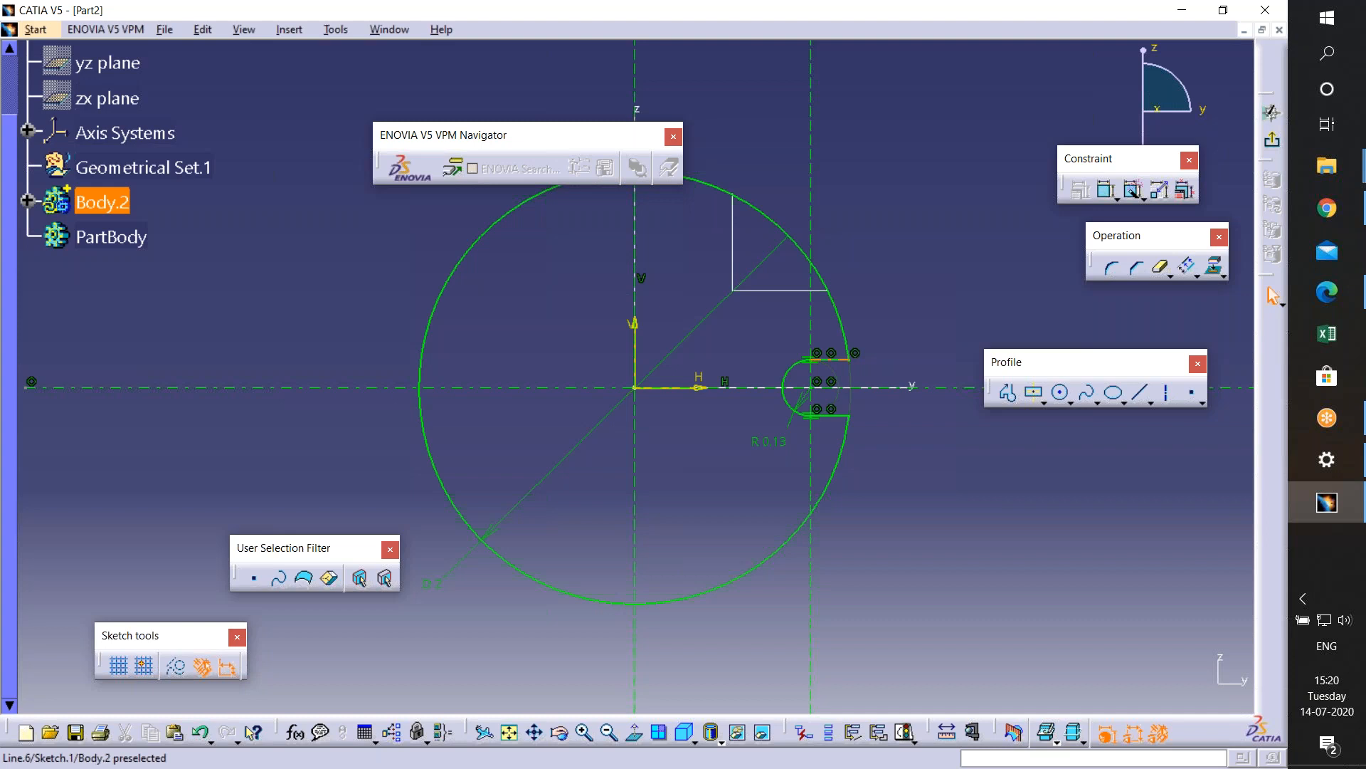
- Rotate the slot's two lines and arc about the origin in duplicate mode, with 3 instances at 90 degrees
left_click(829, 361)
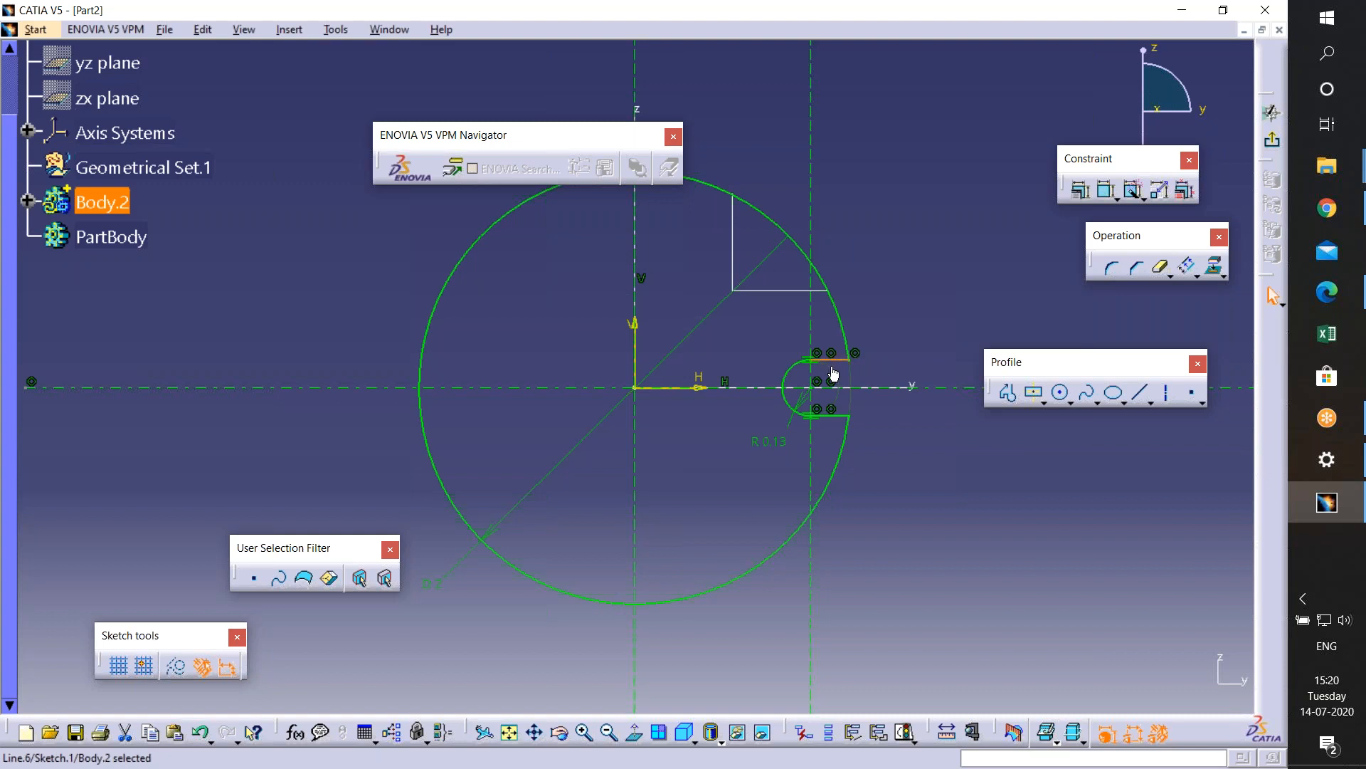
left_click(792, 377, "ctrl")
left_click(840, 421, "ctrl")
left_click(1197, 276)
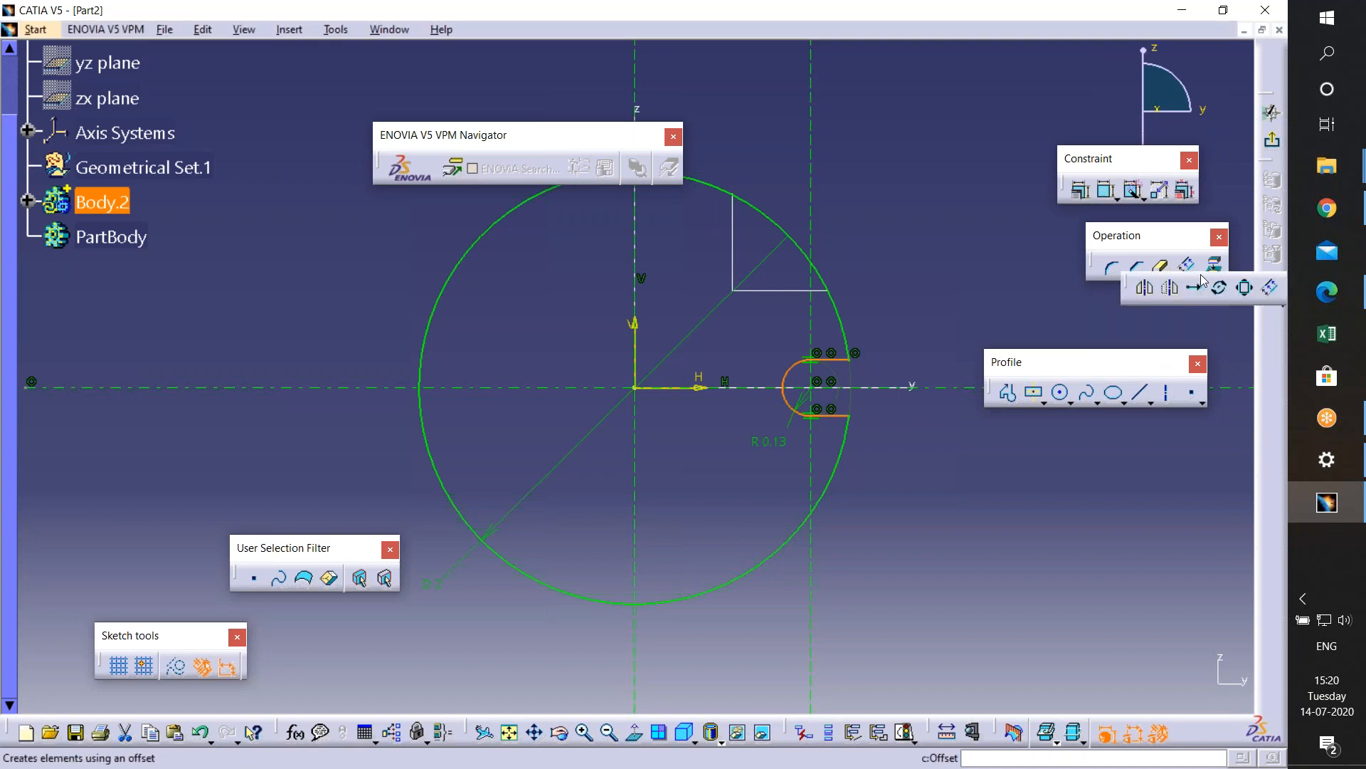
left_click(1220, 287)
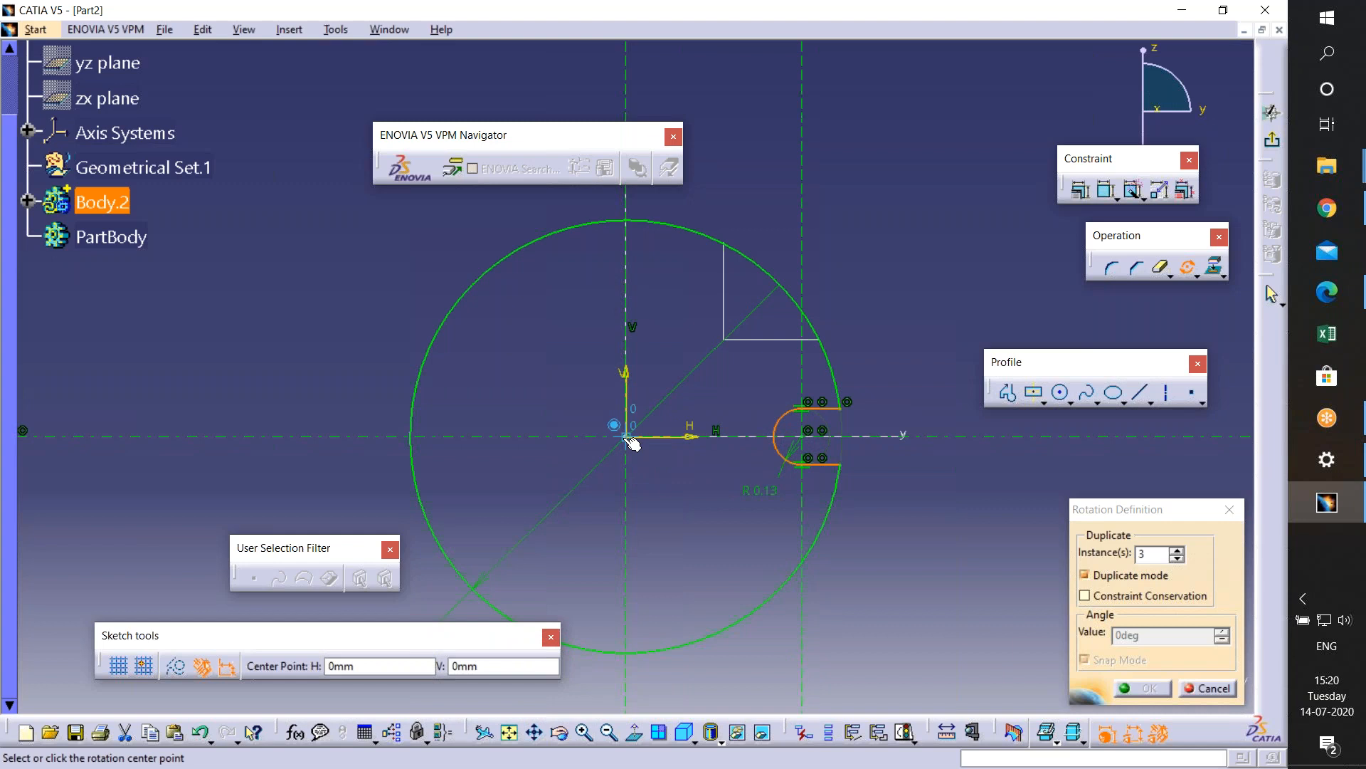
left_click(629, 439)
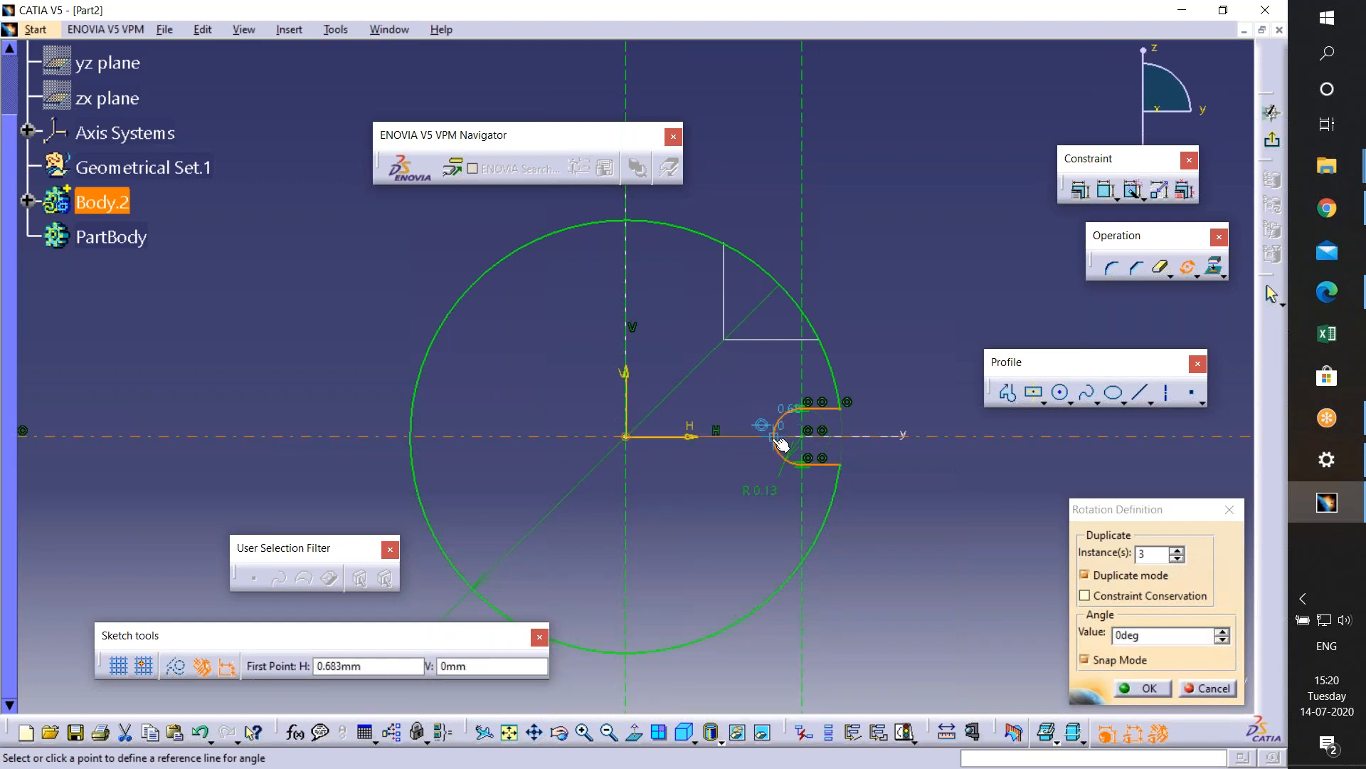
left_click(779, 440)
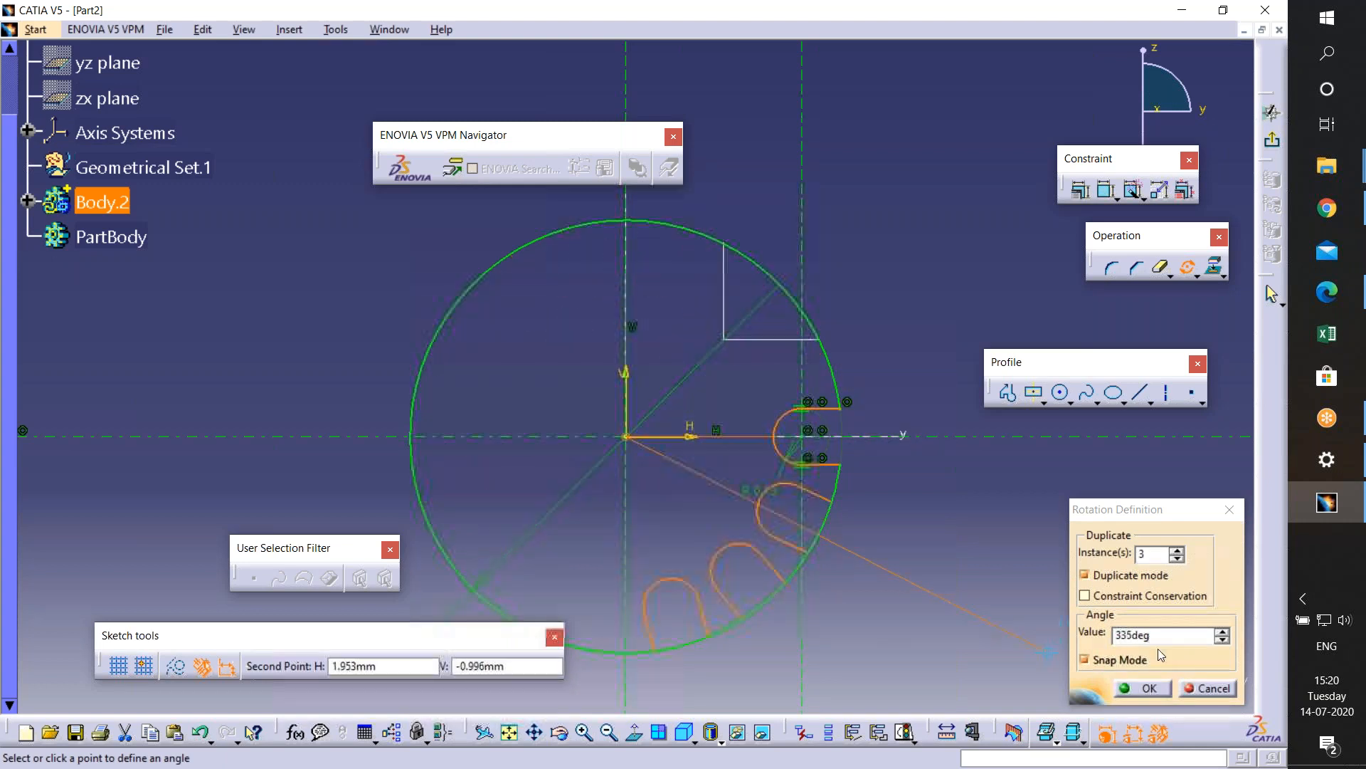
double_click(1178, 636)
type("90")
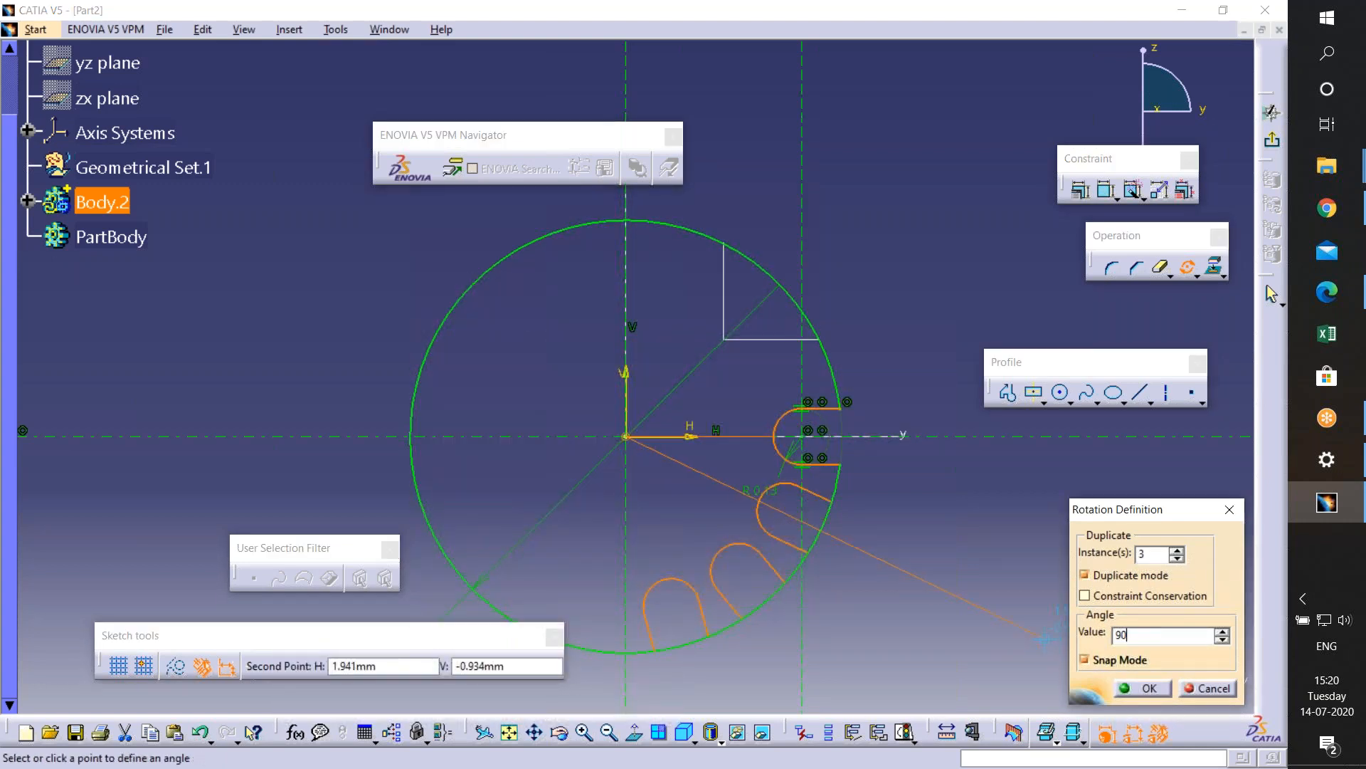
left_click(1142, 689)
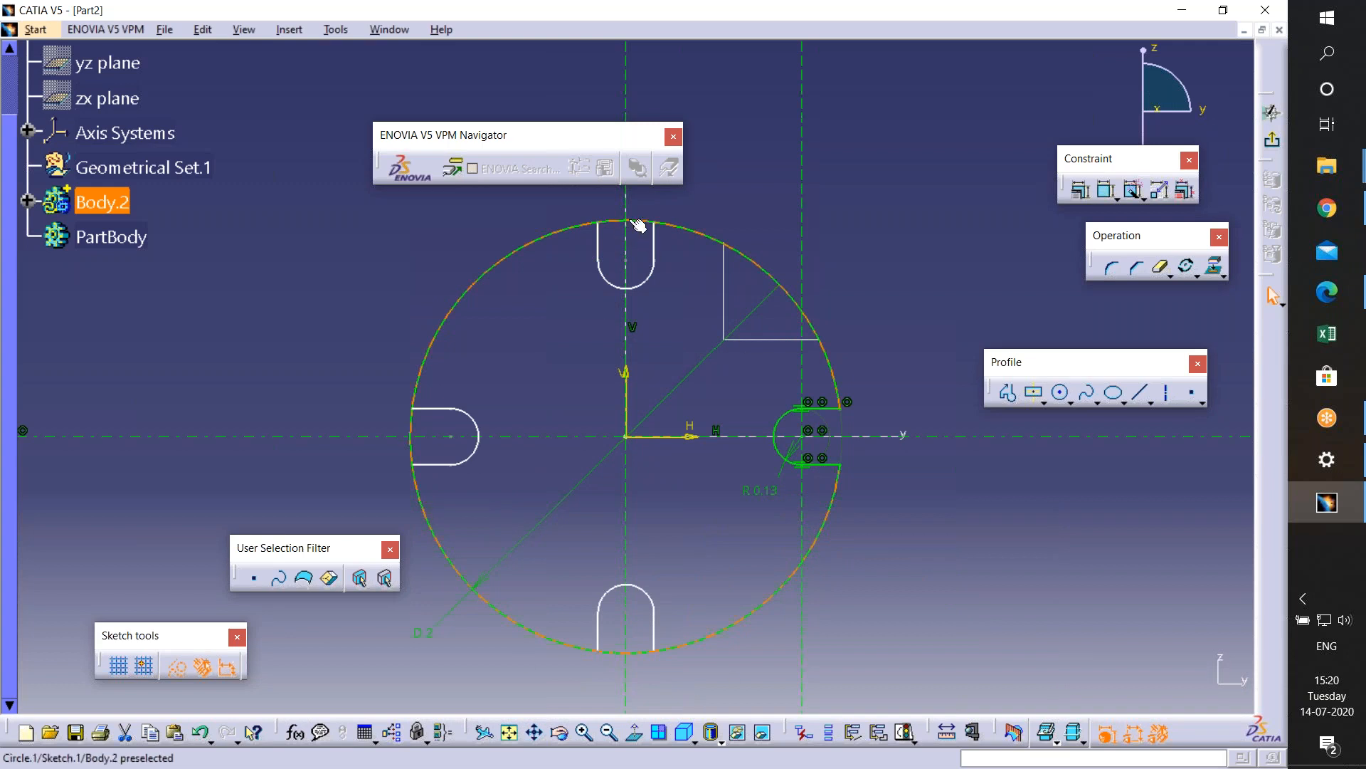
- Quick Trim the large circle's rim arcs across the mouths of the three copied slots
left_click(1160, 267)
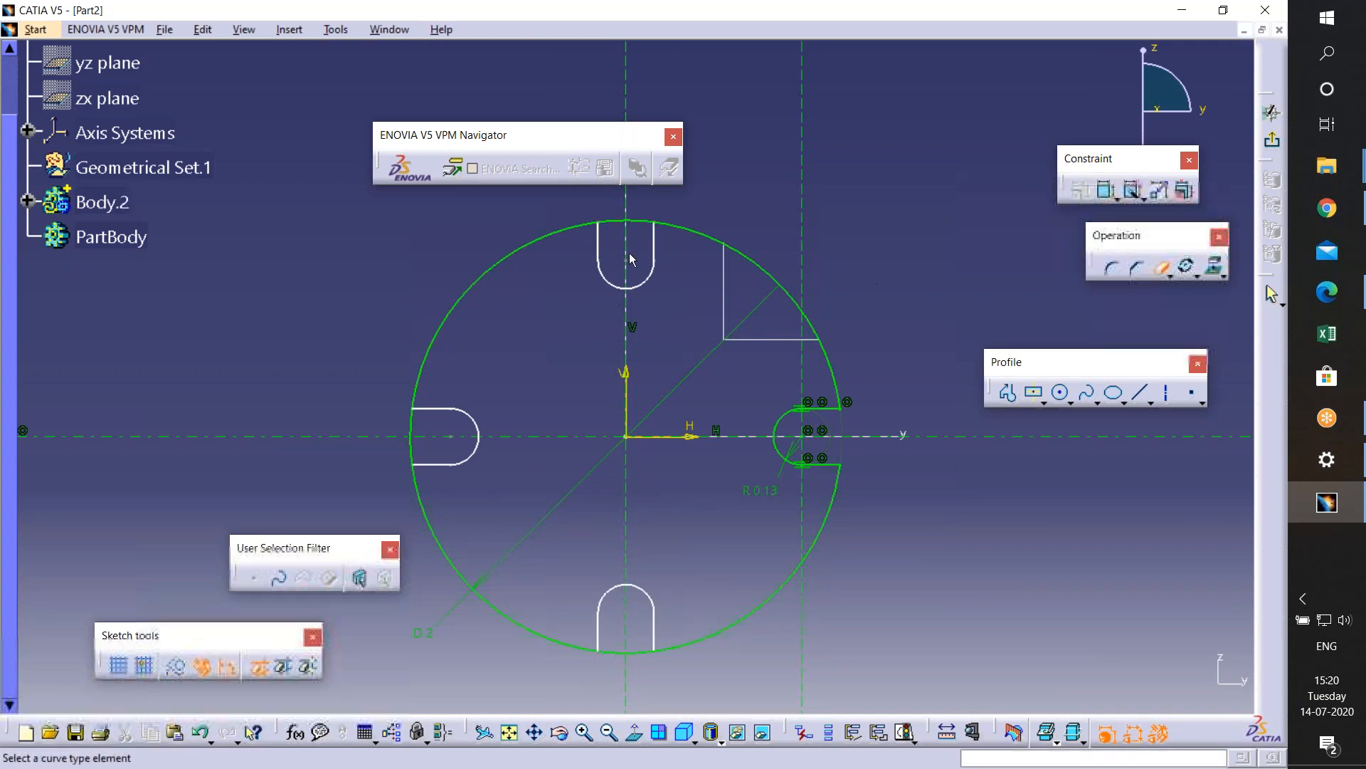
left_click(649, 223)
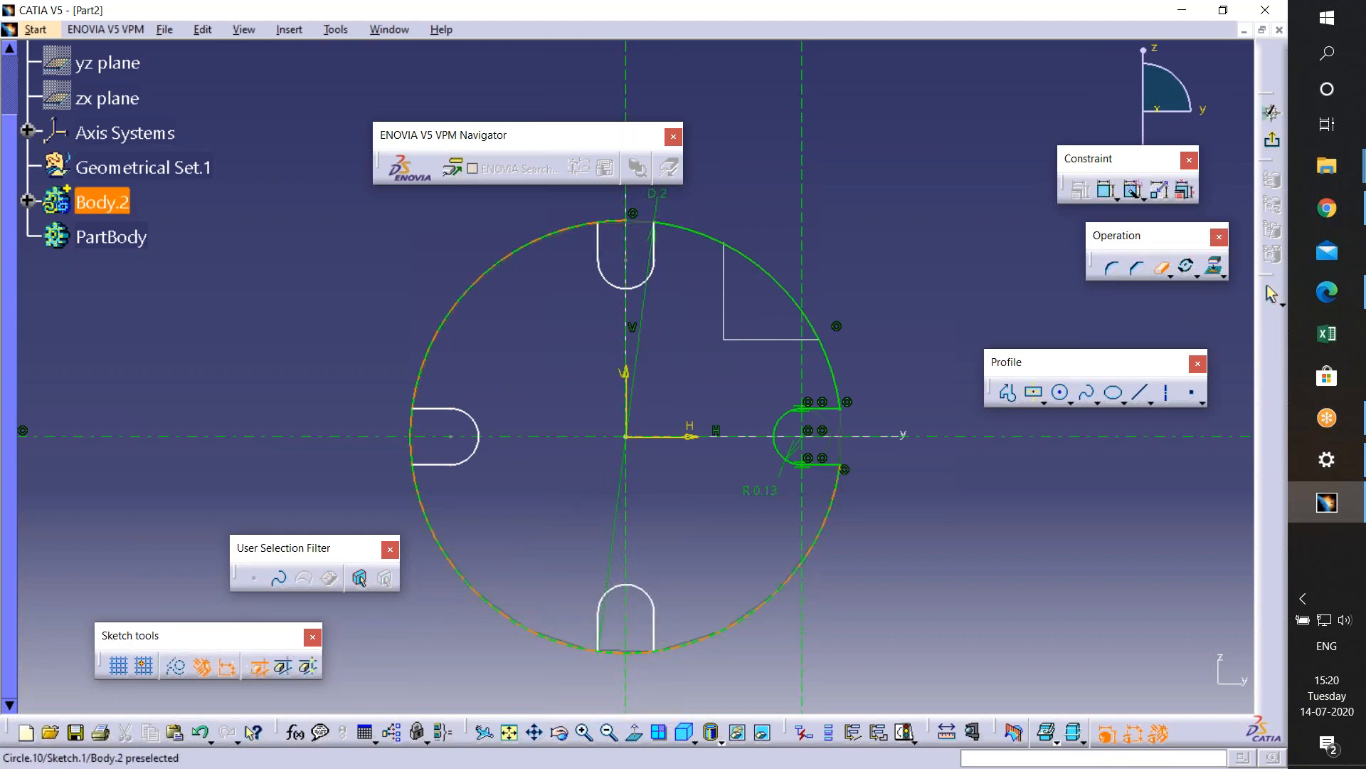
left_click(613, 221)
left_click(412, 425)
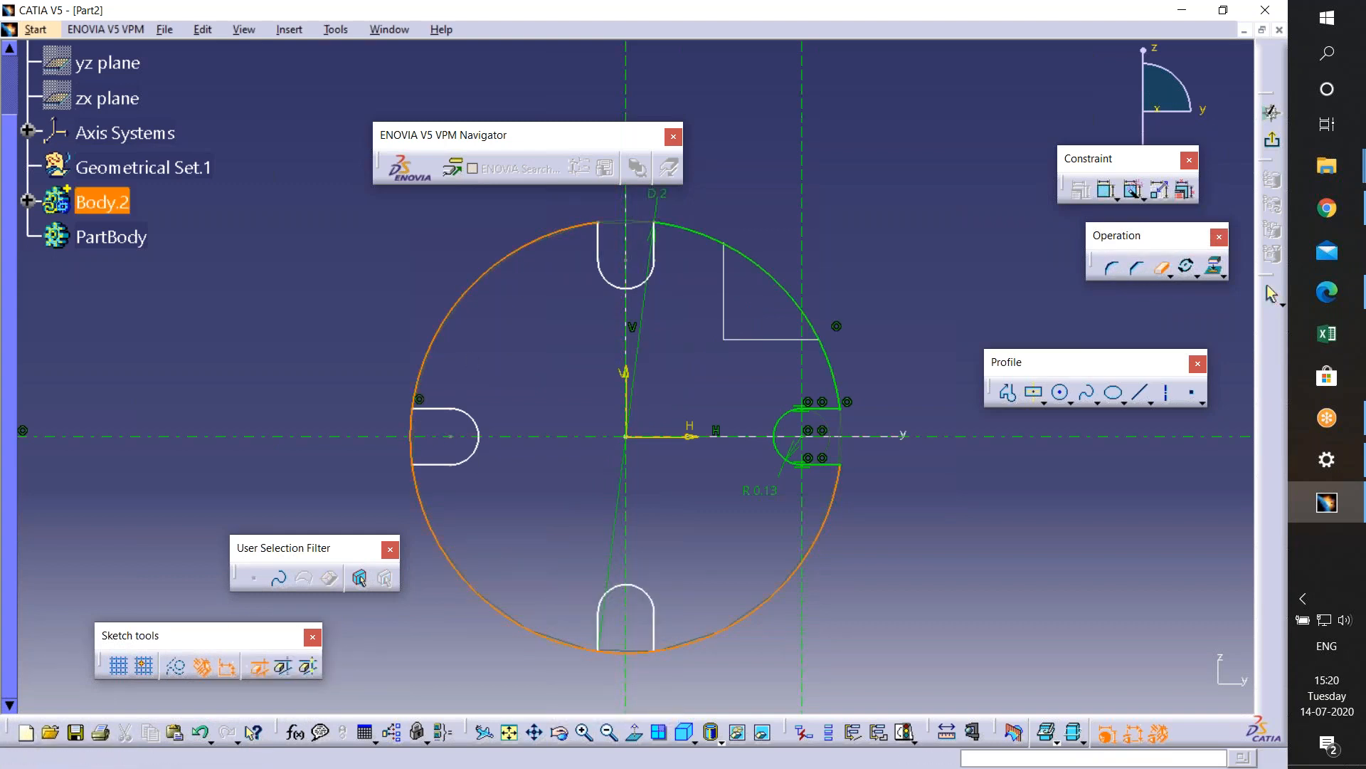
left_click(411, 451)
left_click(610, 654)
middle_click_drag(757, 659, 735, 620)
mouse_move(884, 448)
middle_mouse_down()
mouse_move(1047, 552)
mouse_move(957, 429)
middle_mouse_up()
middle_click_drag(1014, 483, 1022, 567)
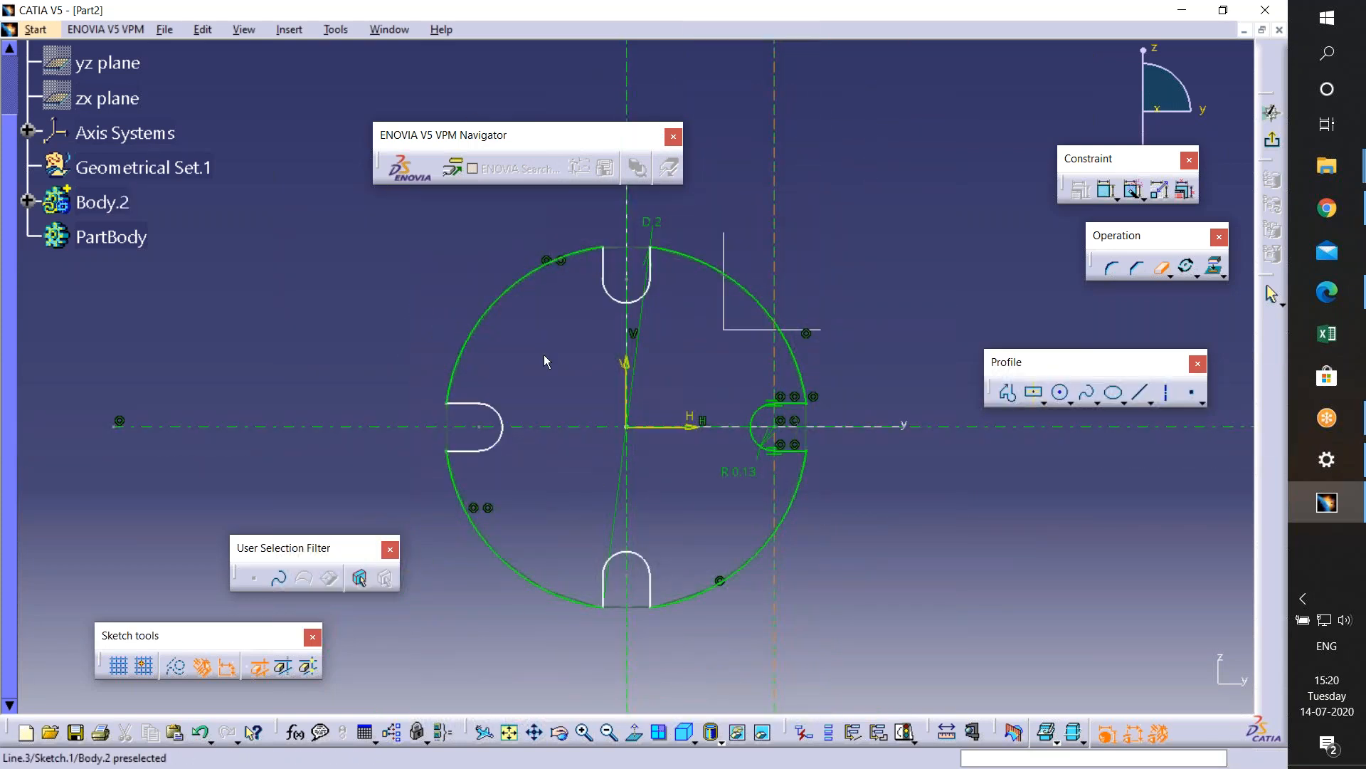
left_click(1163, 268)
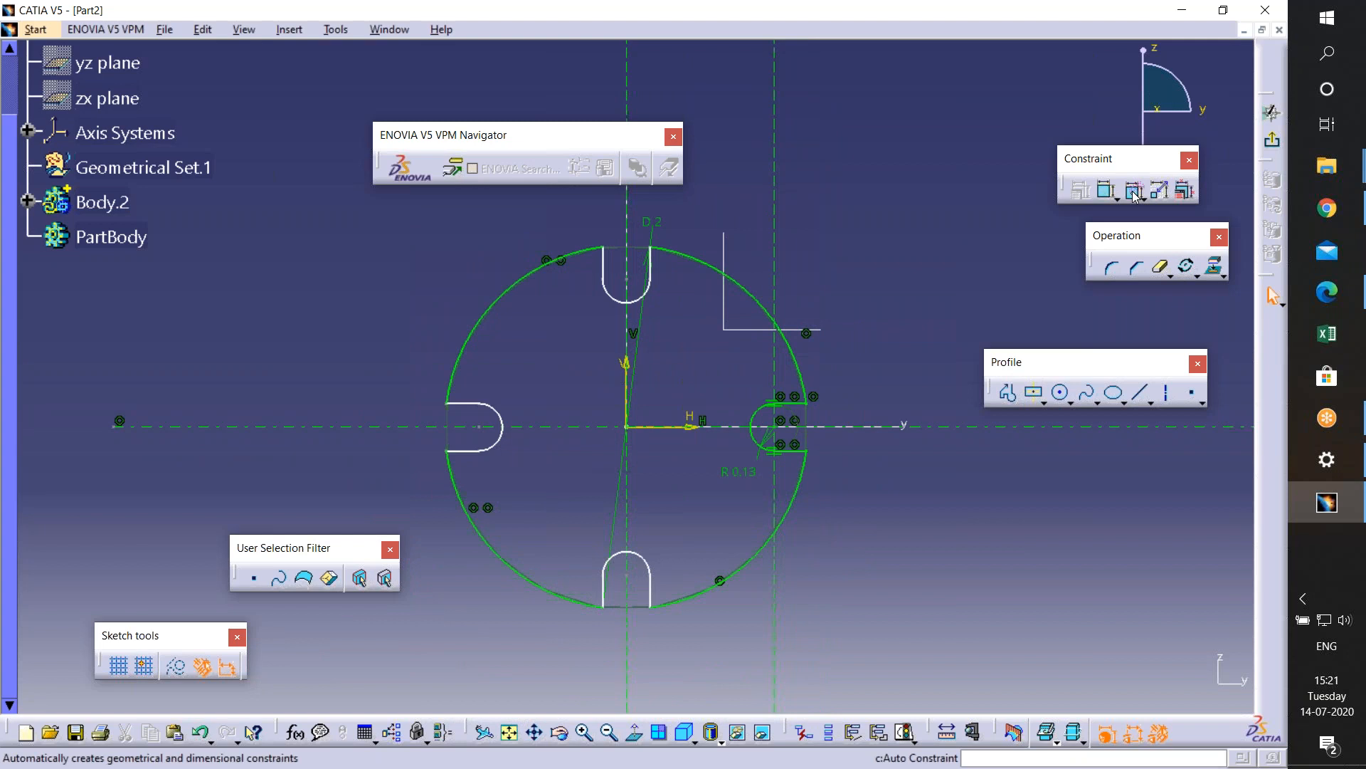
- Apply Auto Constraint to the entire slotted disk profile and exit the sketch
left_click(1135, 191)
left_click_drag(304, 148, 941, 653)
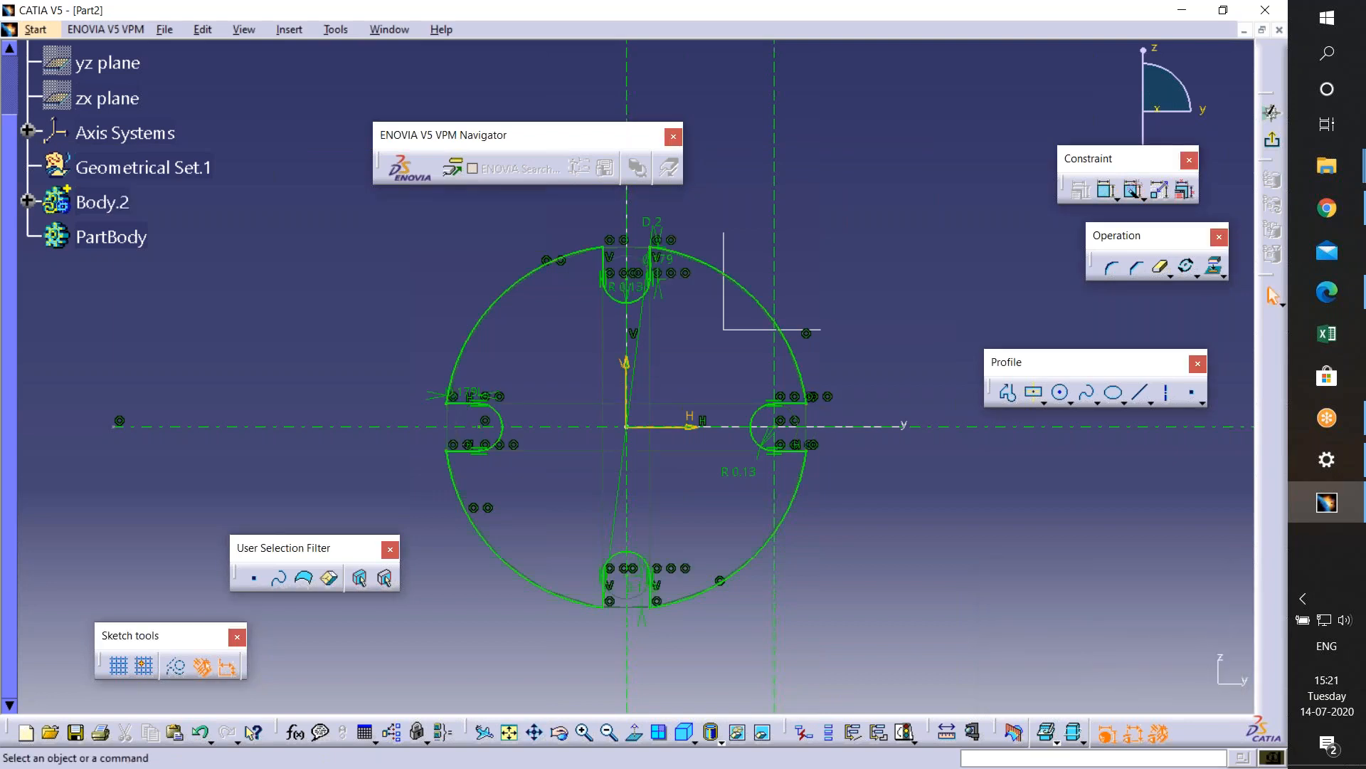
mouse_move(869, 484)
middle_mouse_down()
mouse_move(872, 549)
mouse_move(857, 320)
middle_mouse_up()
mouse_move(842, 435)
middle_mouse_down()
mouse_move(873, 551)
mouse_move(858, 651)
middle_mouse_up()
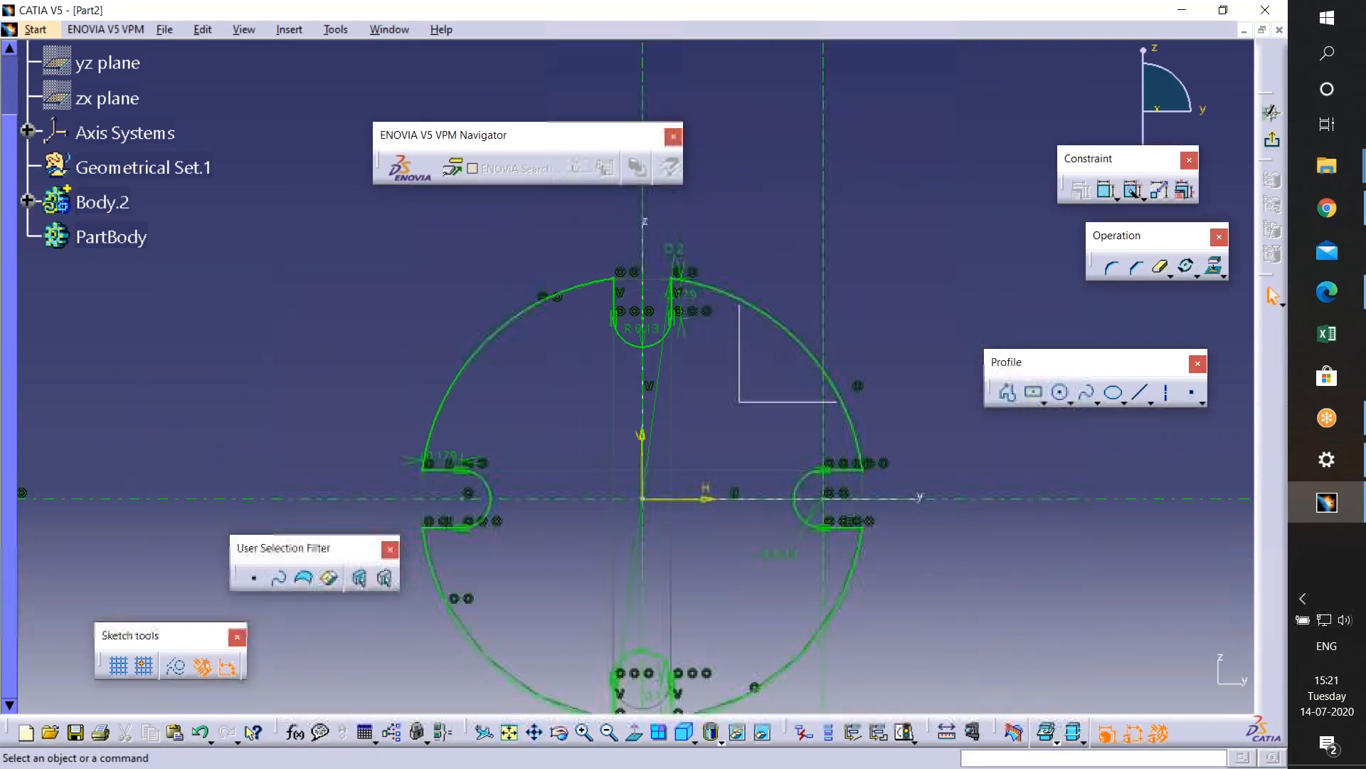
middle_click_drag(740, 546, 729, 438)
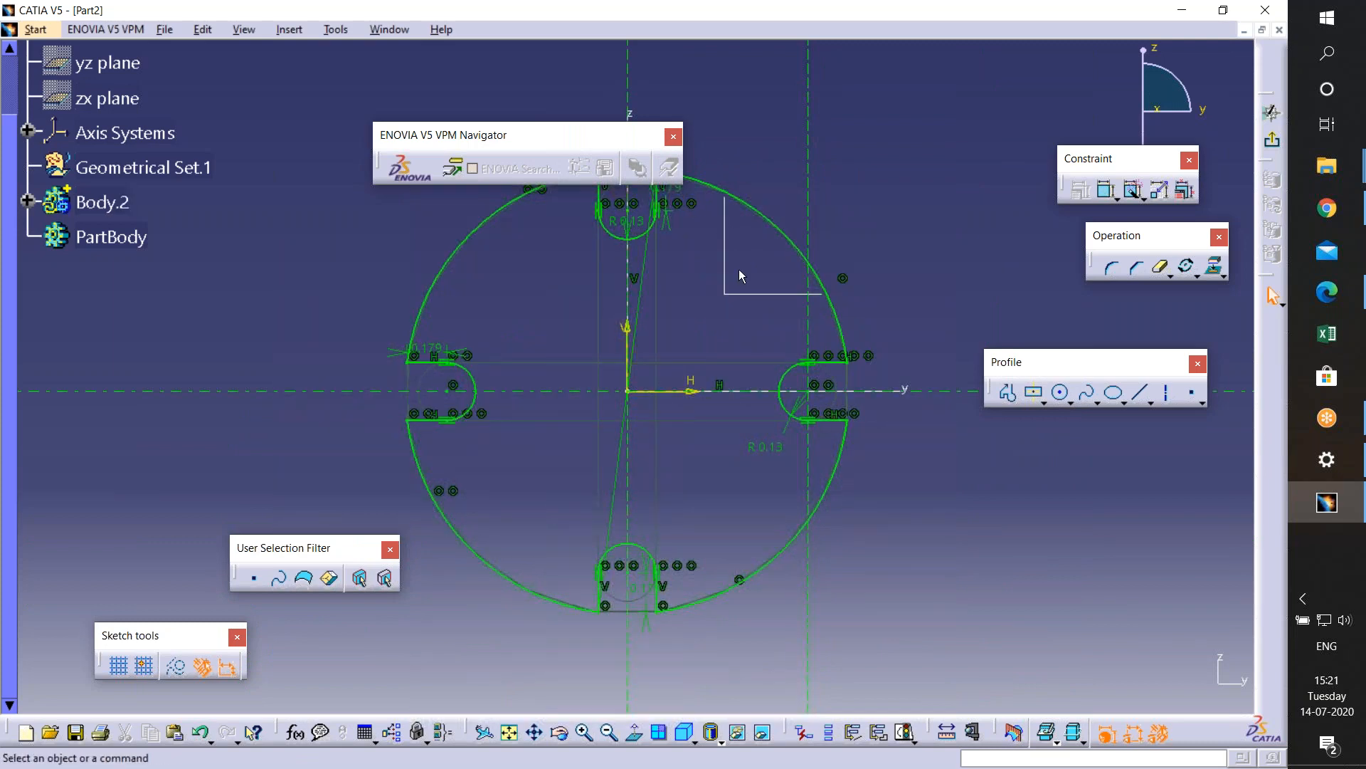
middle_click_drag(714, 445, 736, 538)
left_click(1276, 143)
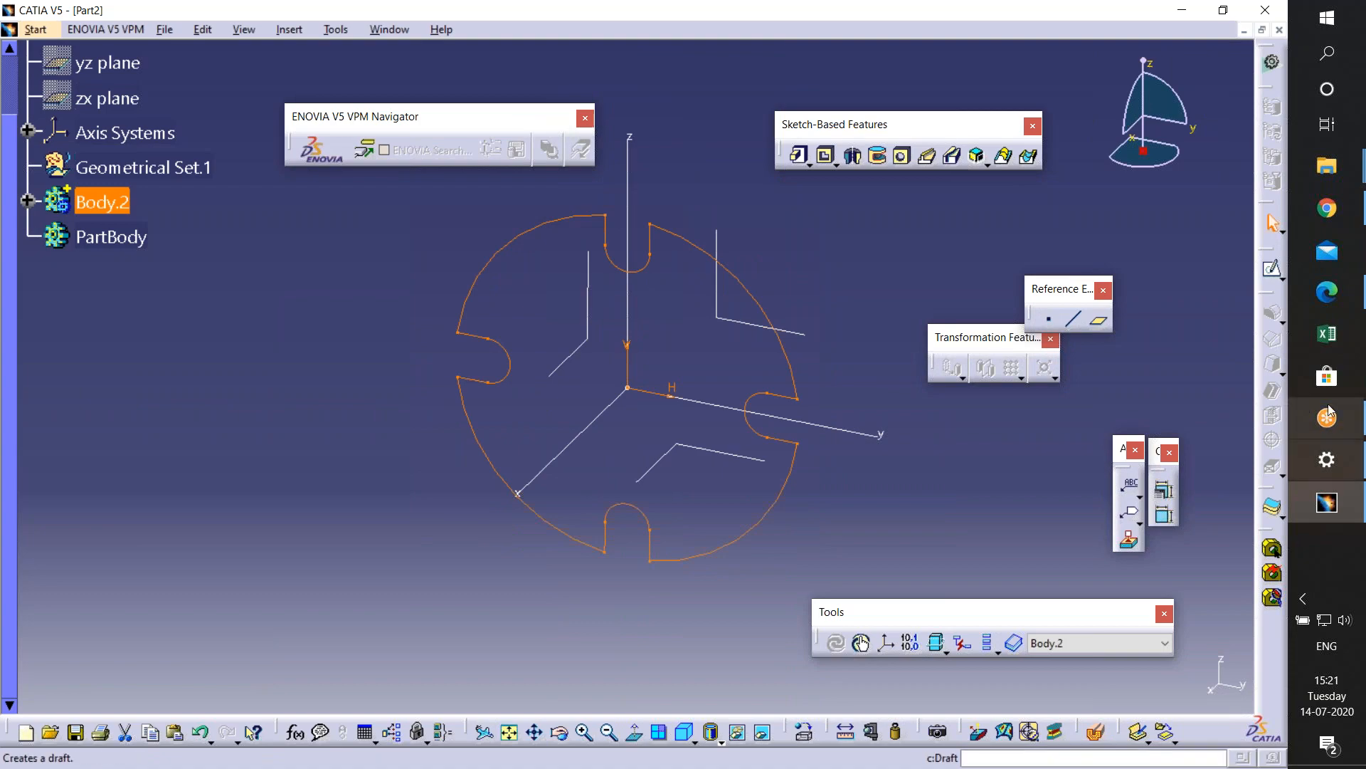
- Pad the slotted disk profile to the 0.125 mm thickness given in the PDF's disk drawing
left_click(1326, 292)
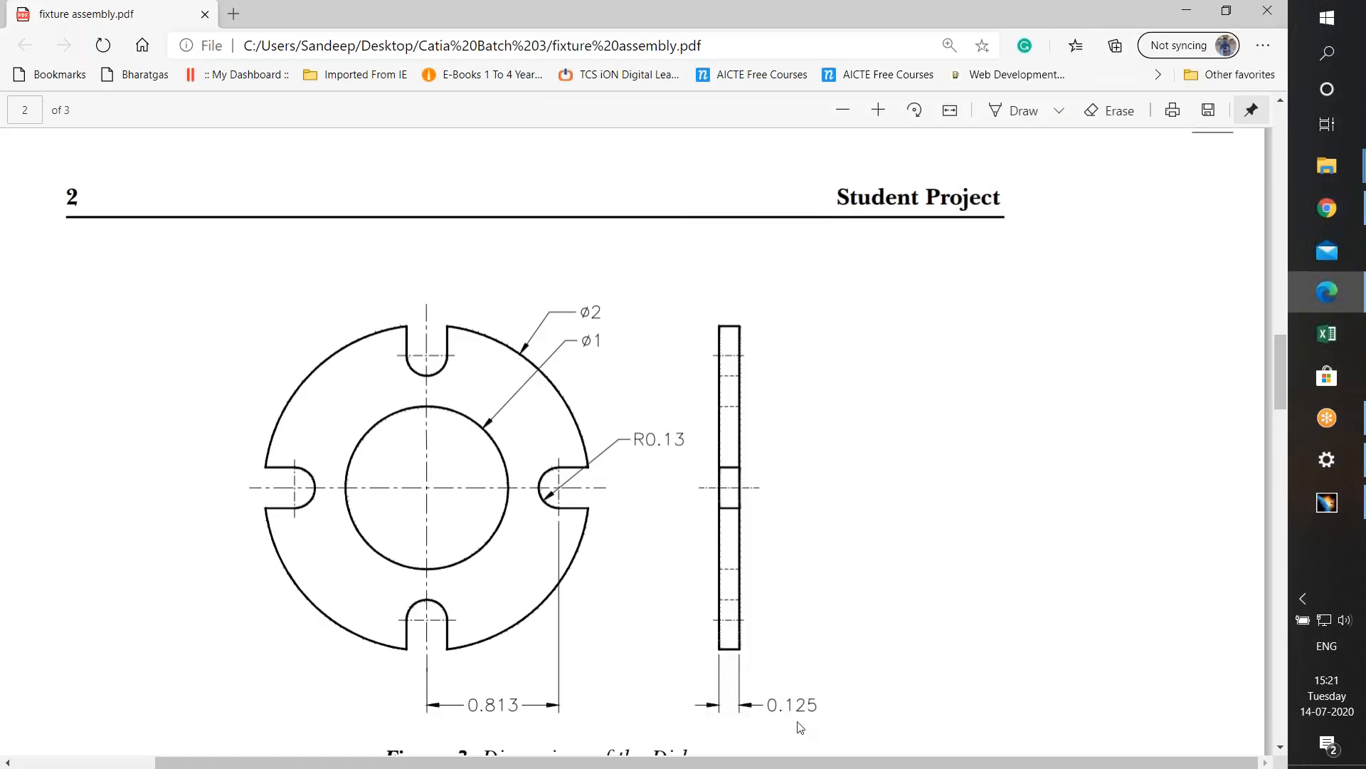
left_click(1186, 10)
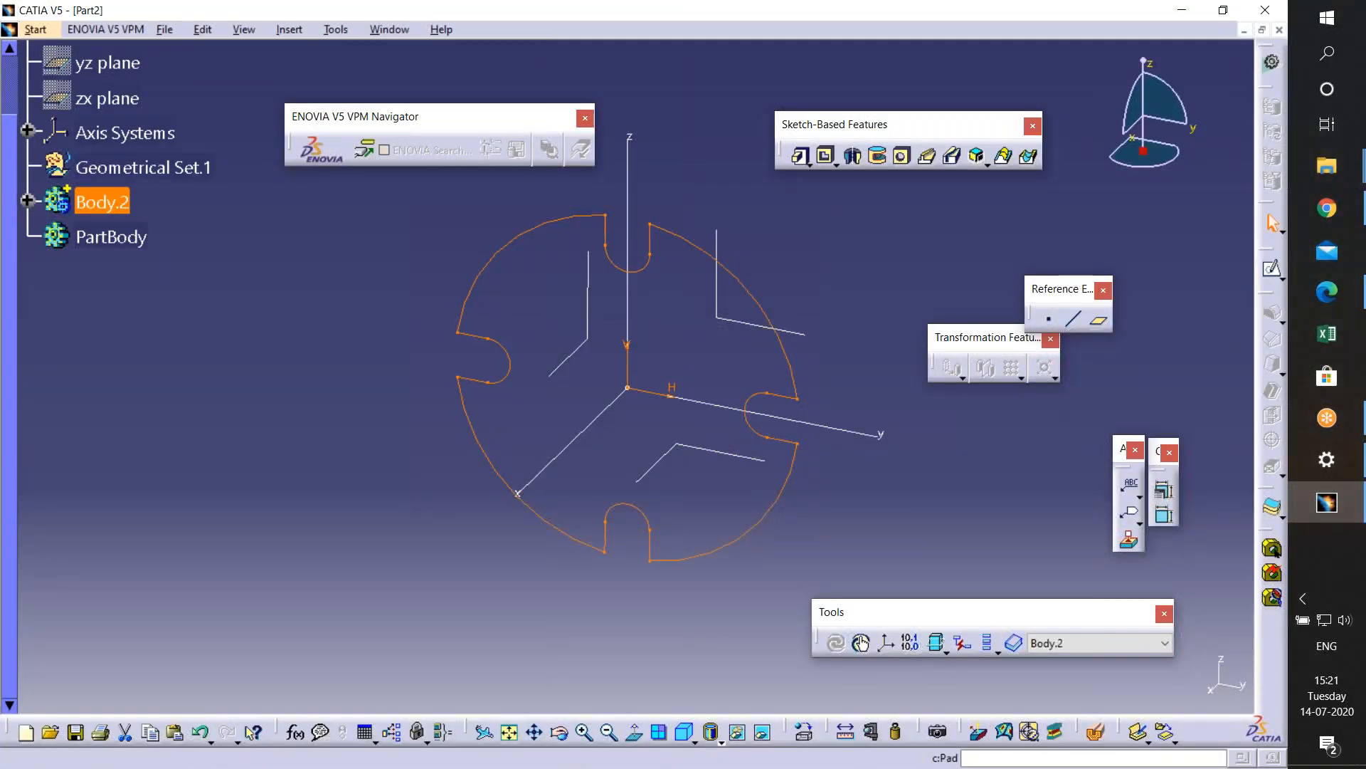
left_click(798, 155)
type("0.")
key("Return")
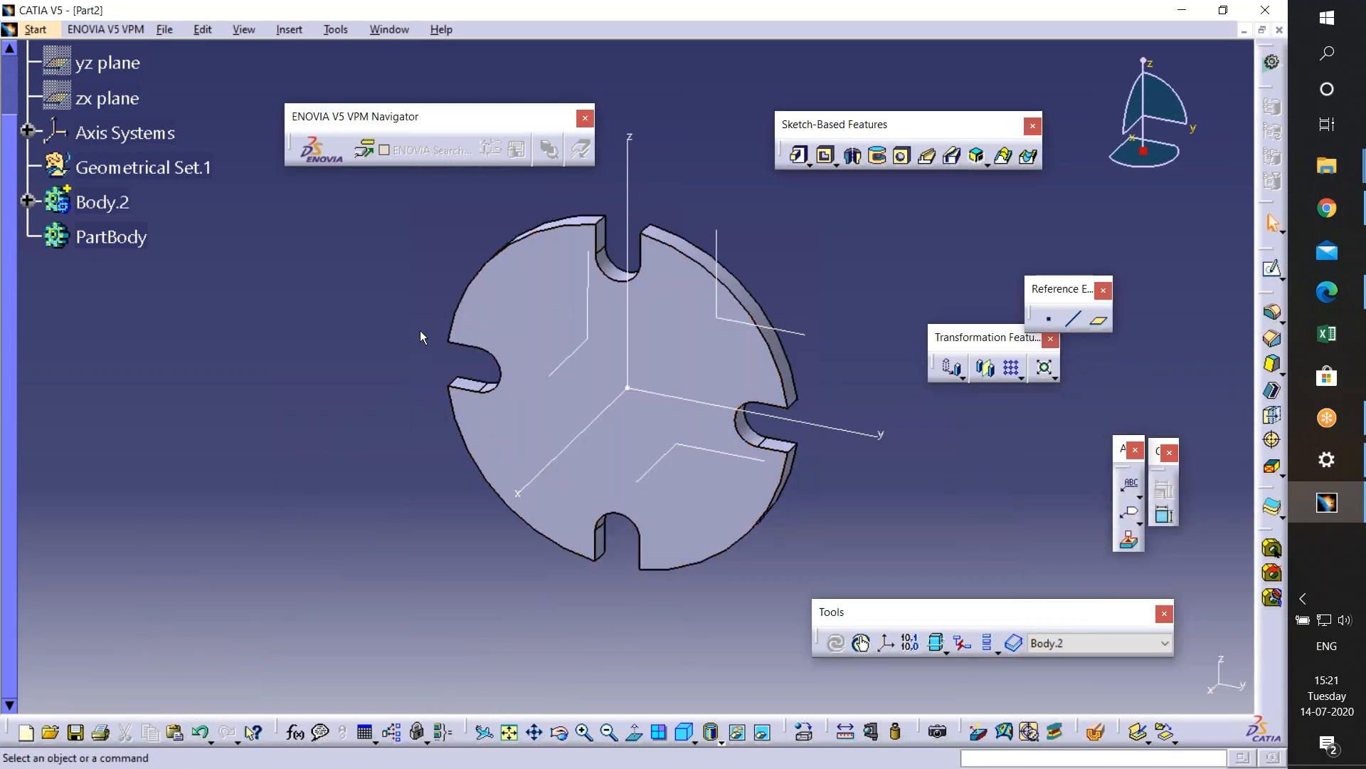
- Check the central hole's diameter in the PDF's disk drawing
left_click(1324, 299)
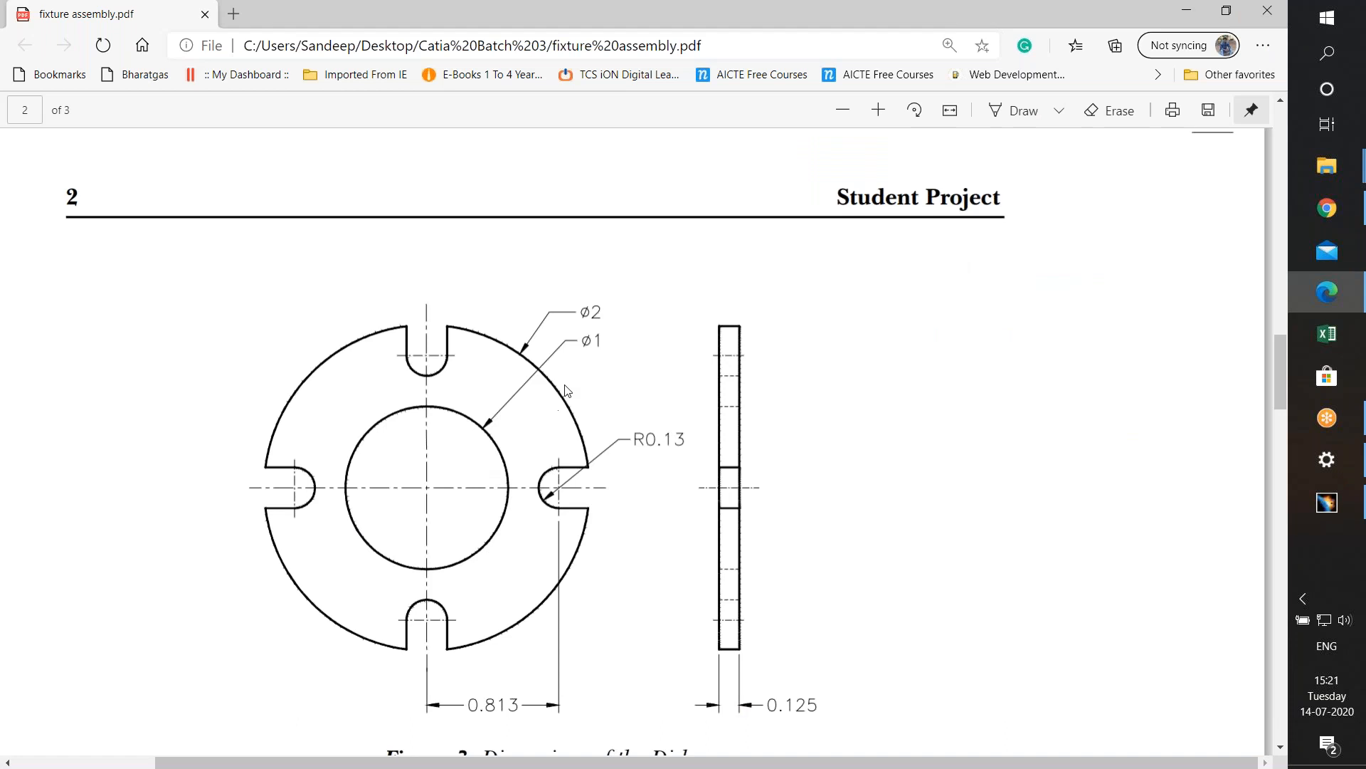
- Return to the disk model in CATIA and sketch a circle about 0.5 mm in radius on its face, centred on the origin
left_click(1187, 10)
left_click(1272, 269)
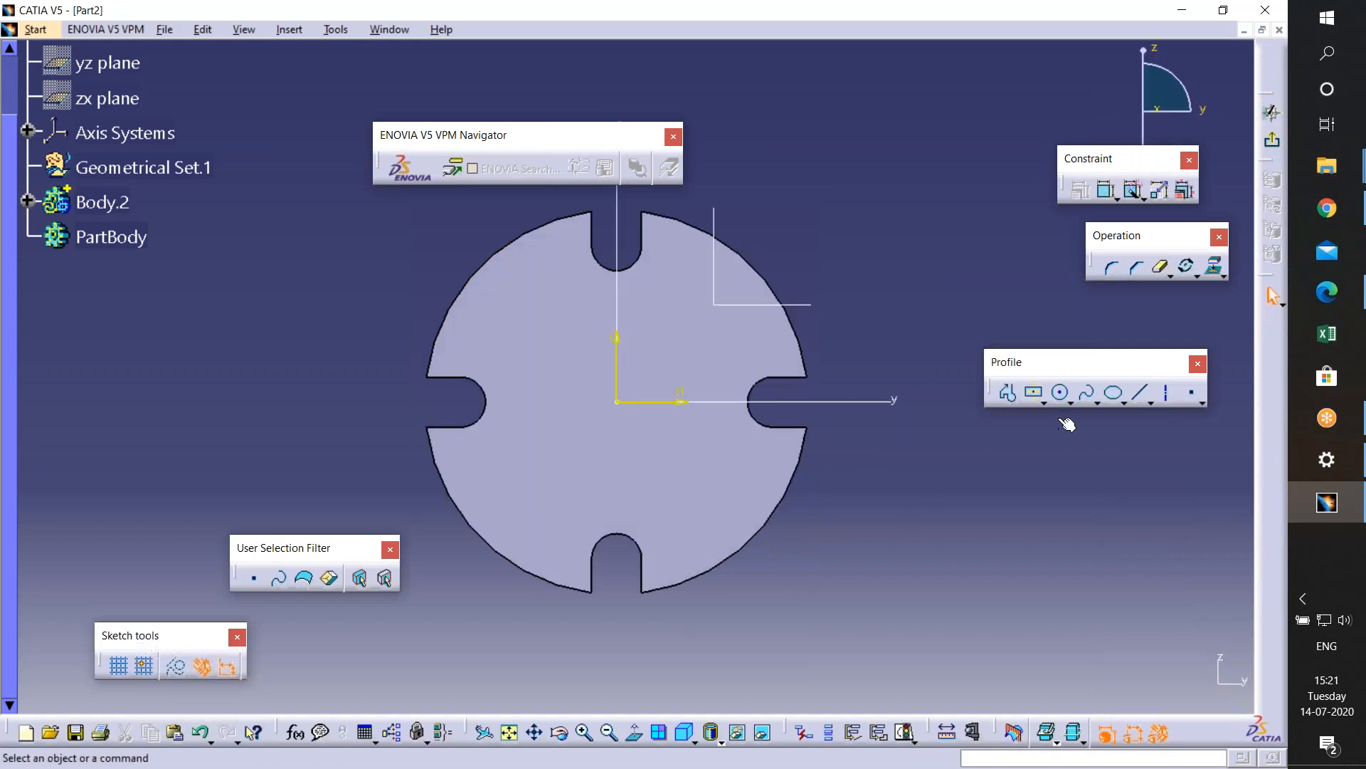
left_click(1061, 393)
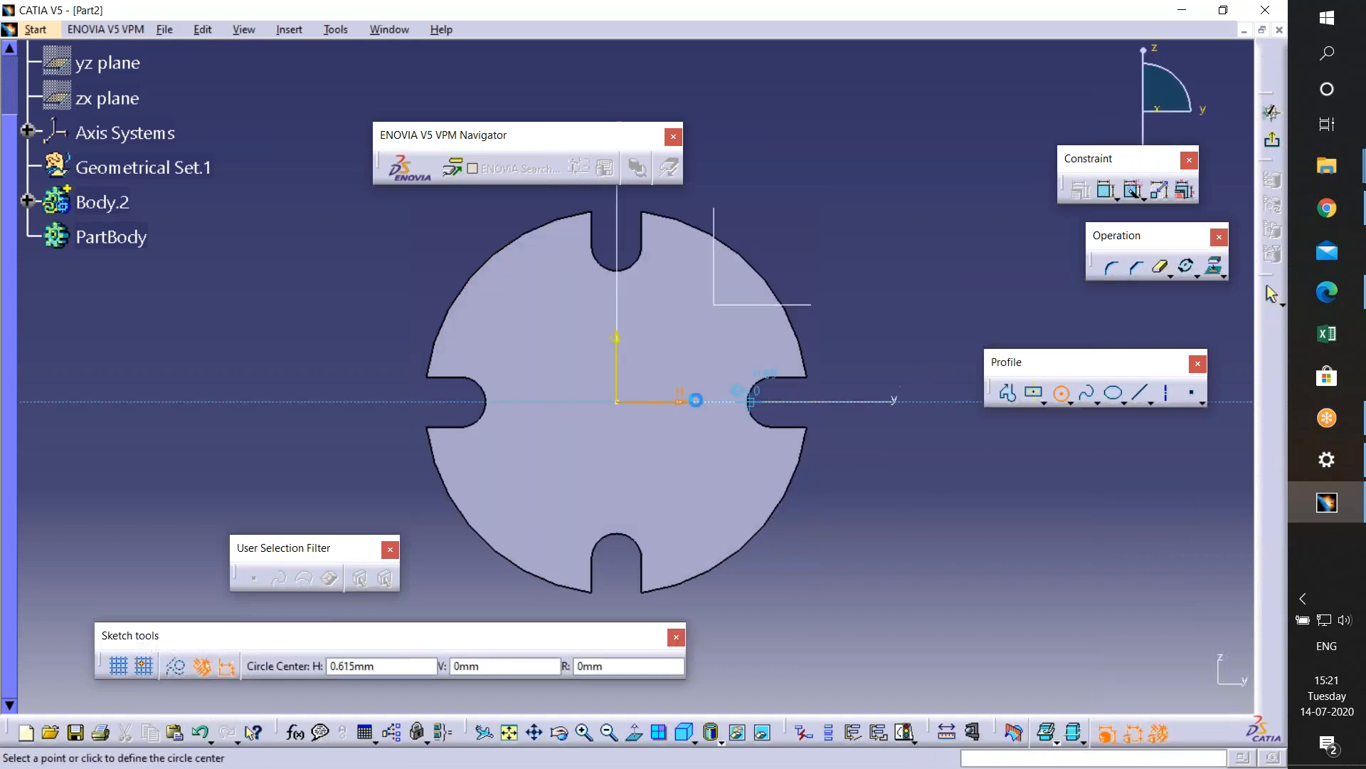
left_click(617, 402)
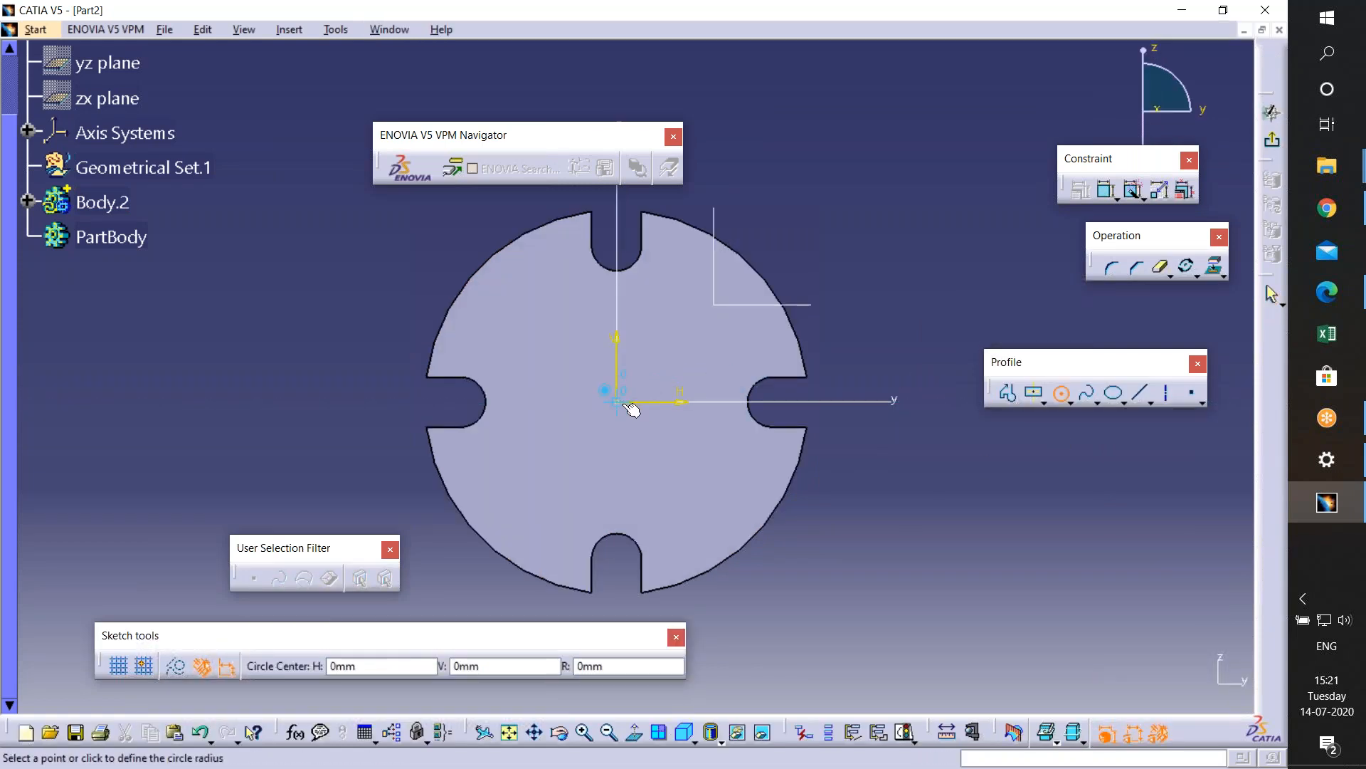
left_click(689, 478)
- Dimension the centre circle as a diameter and set it to 1 mm, checking the value against the disk drawing in the PDF
left_click(1106, 189)
left_click(811, 226)
double_click(810, 220)
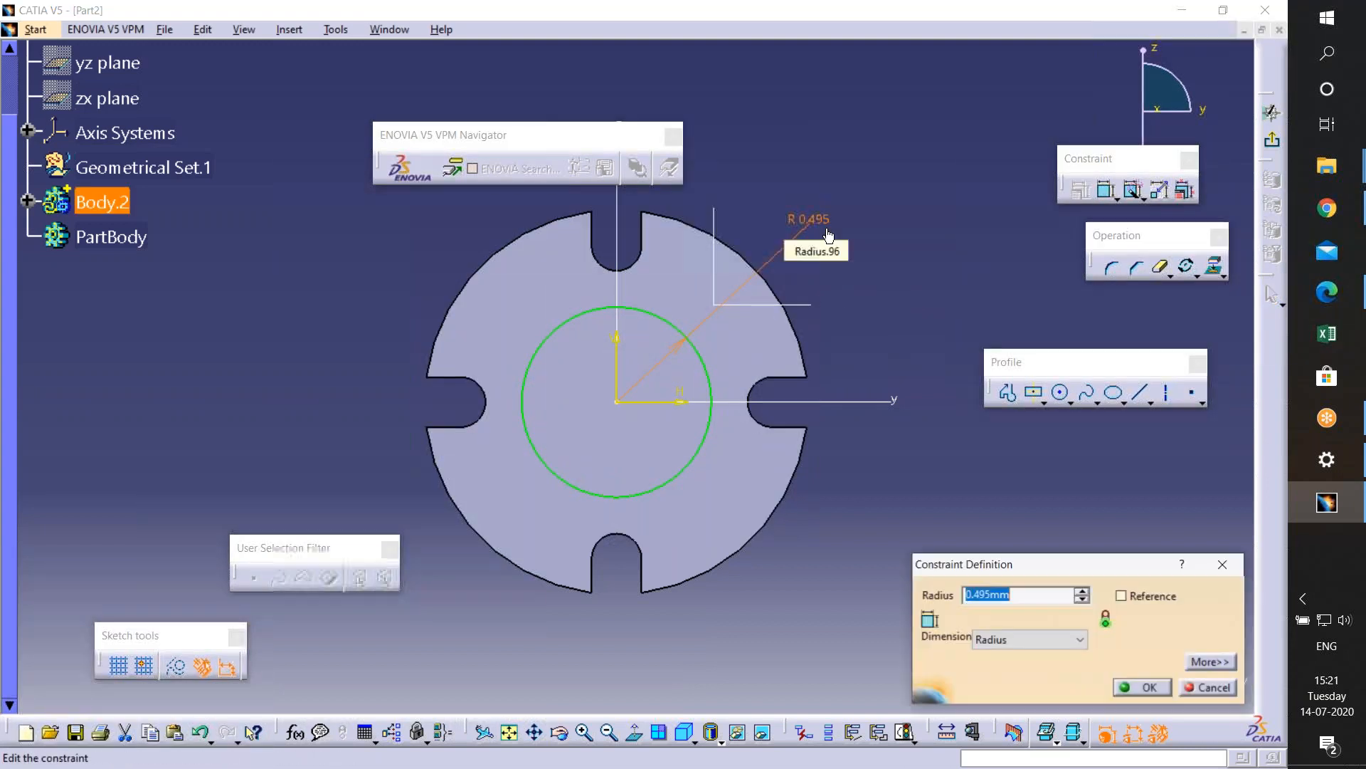
left_click(1349, 417)
left_click(1327, 291)
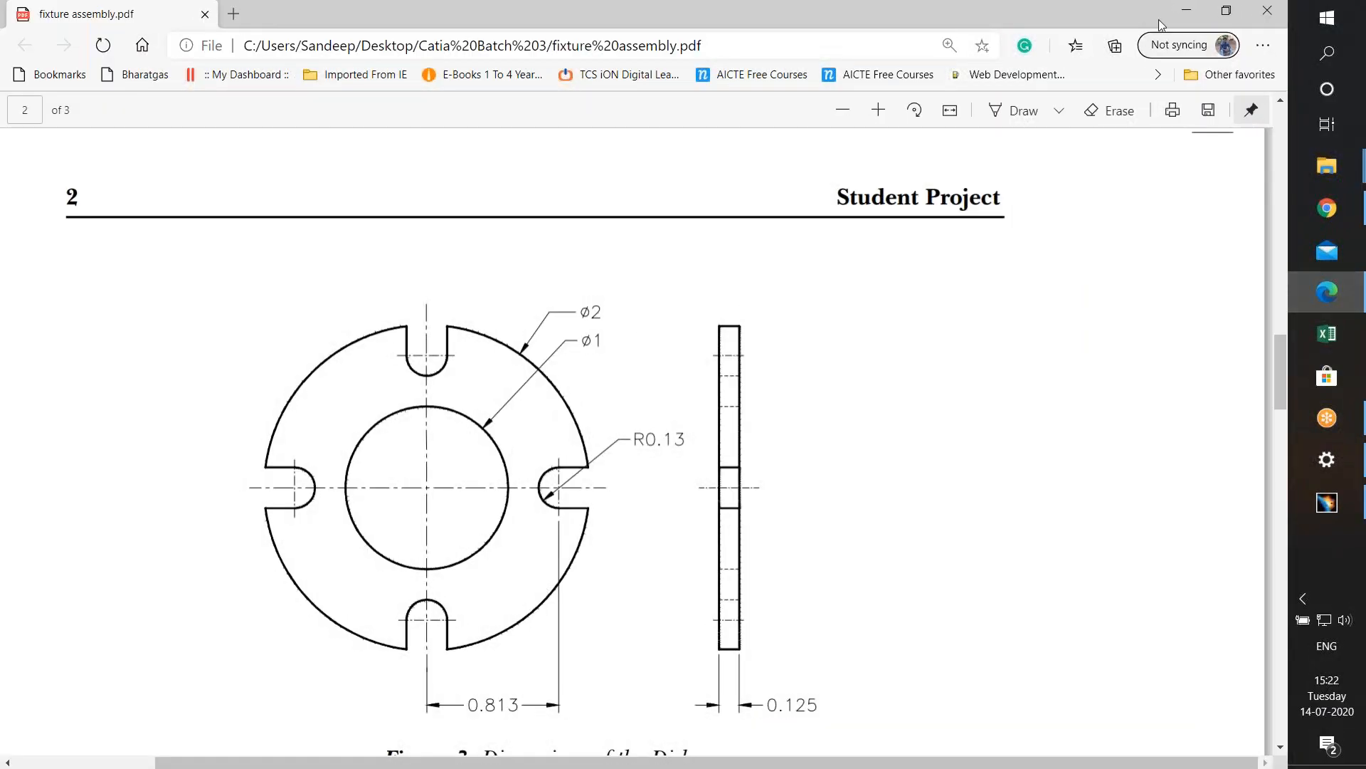
left_click(1186, 10)
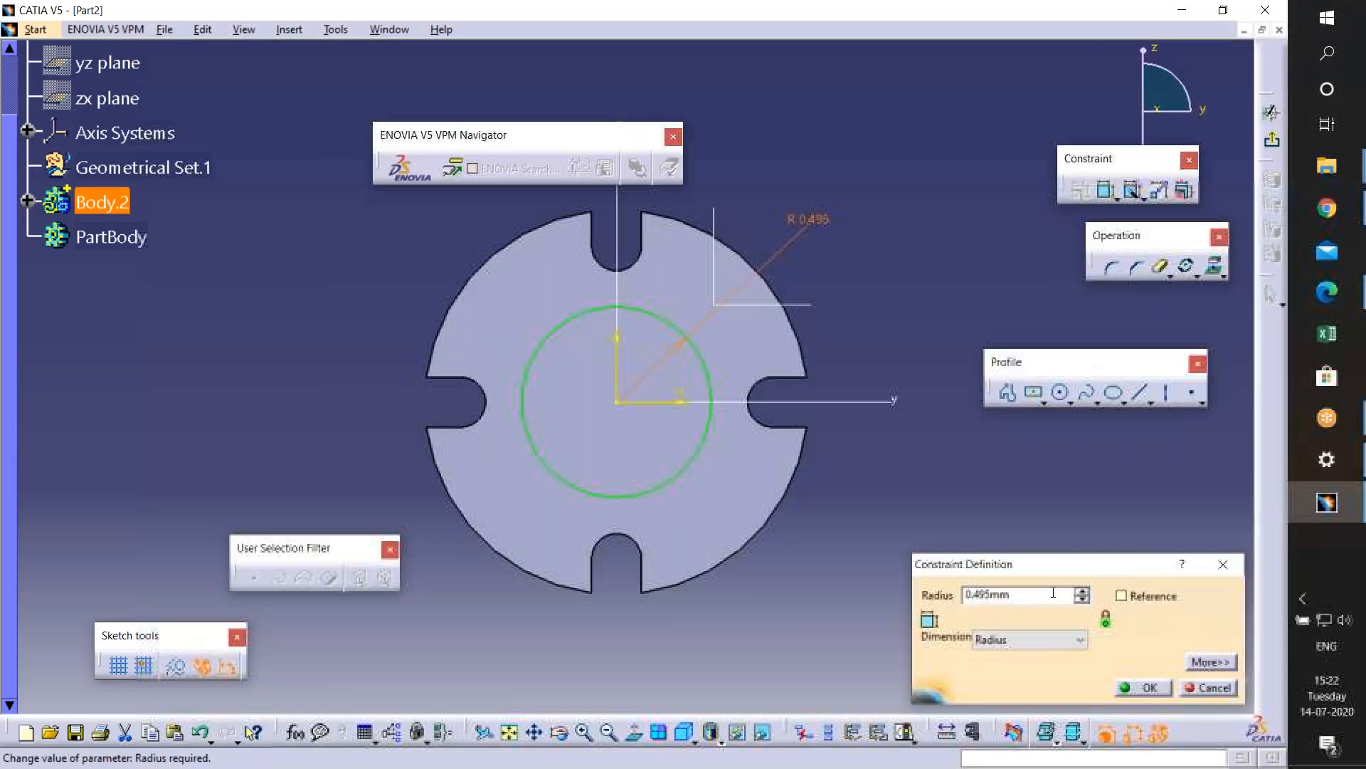
left_click(1035, 641)
left_click(1032, 673)
left_click(1017, 591)
left_click_drag(1020, 595, 818, 592)
type("1")
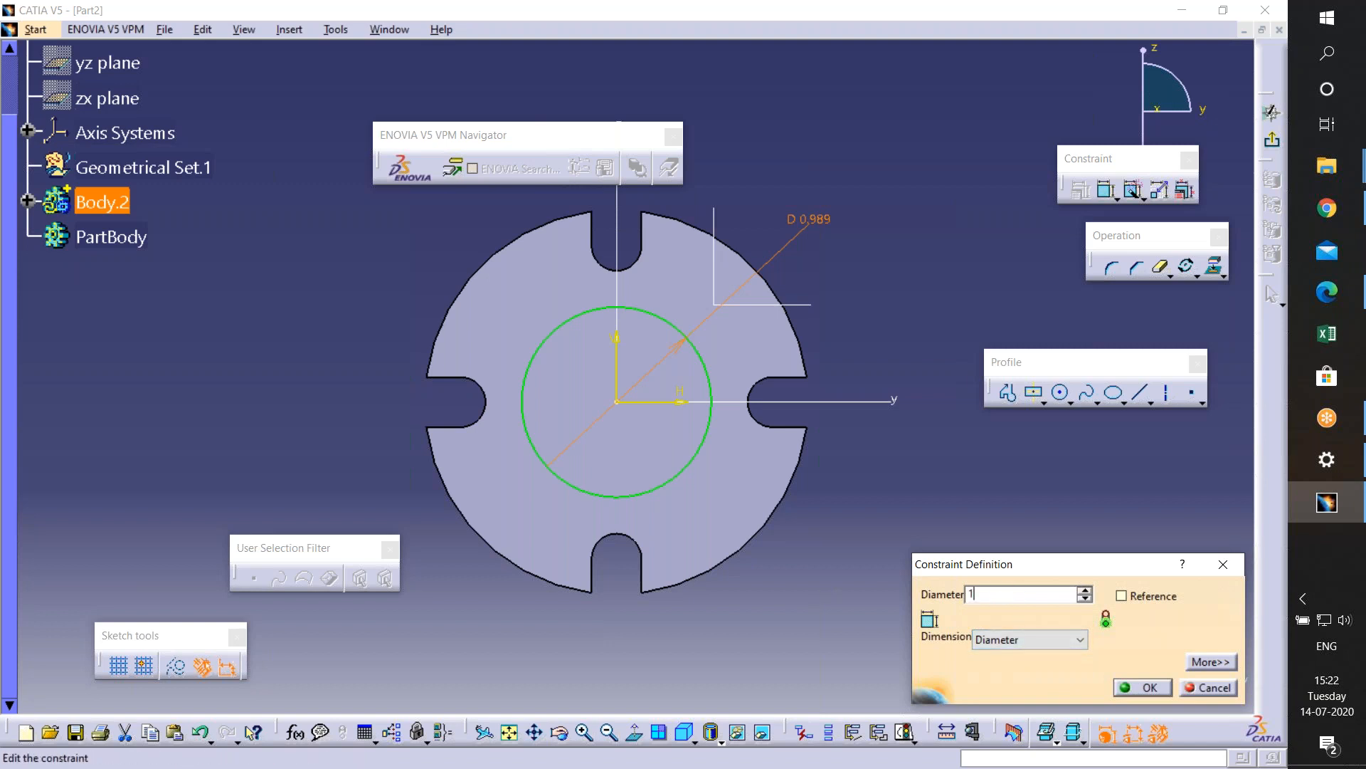
key("Return")
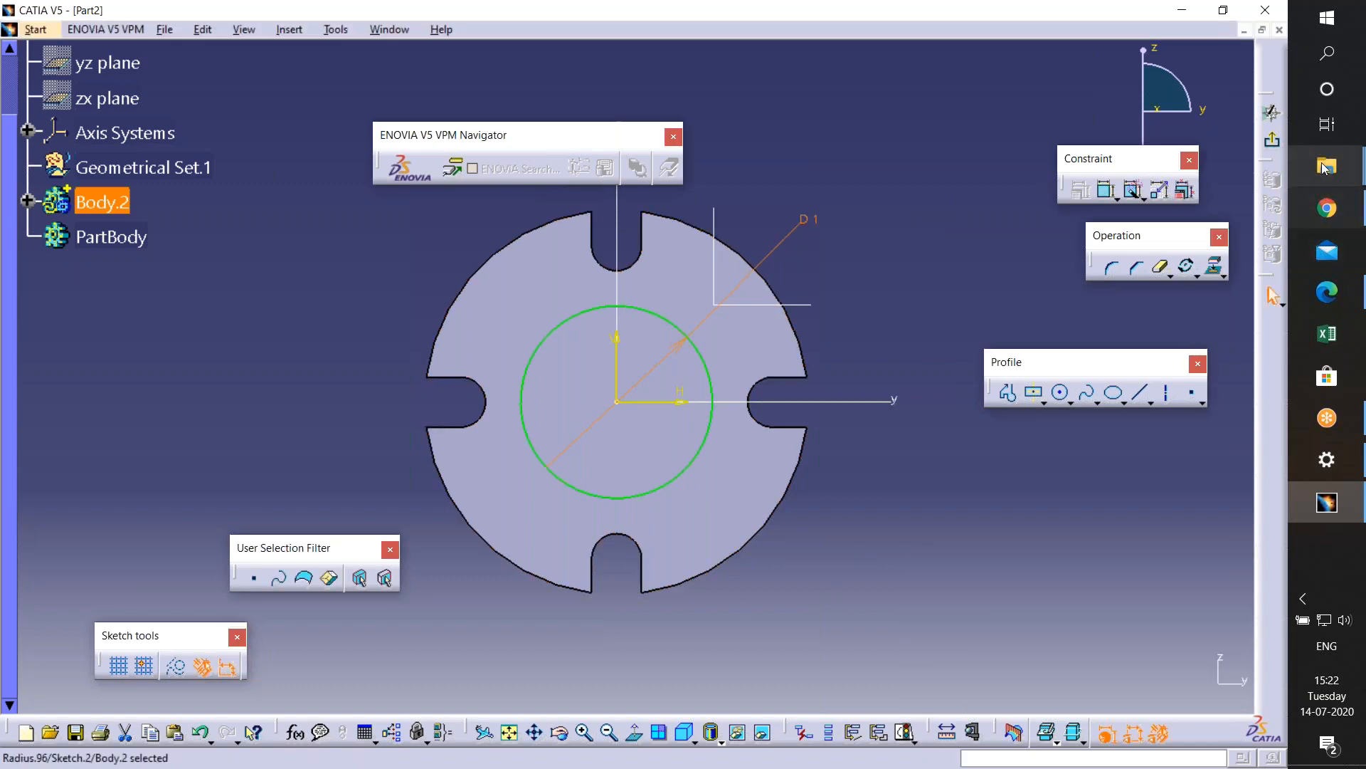
- Exit the sketch and cut the circle through the disk as a pocket 0.125 mm deep
left_click(1273, 295)
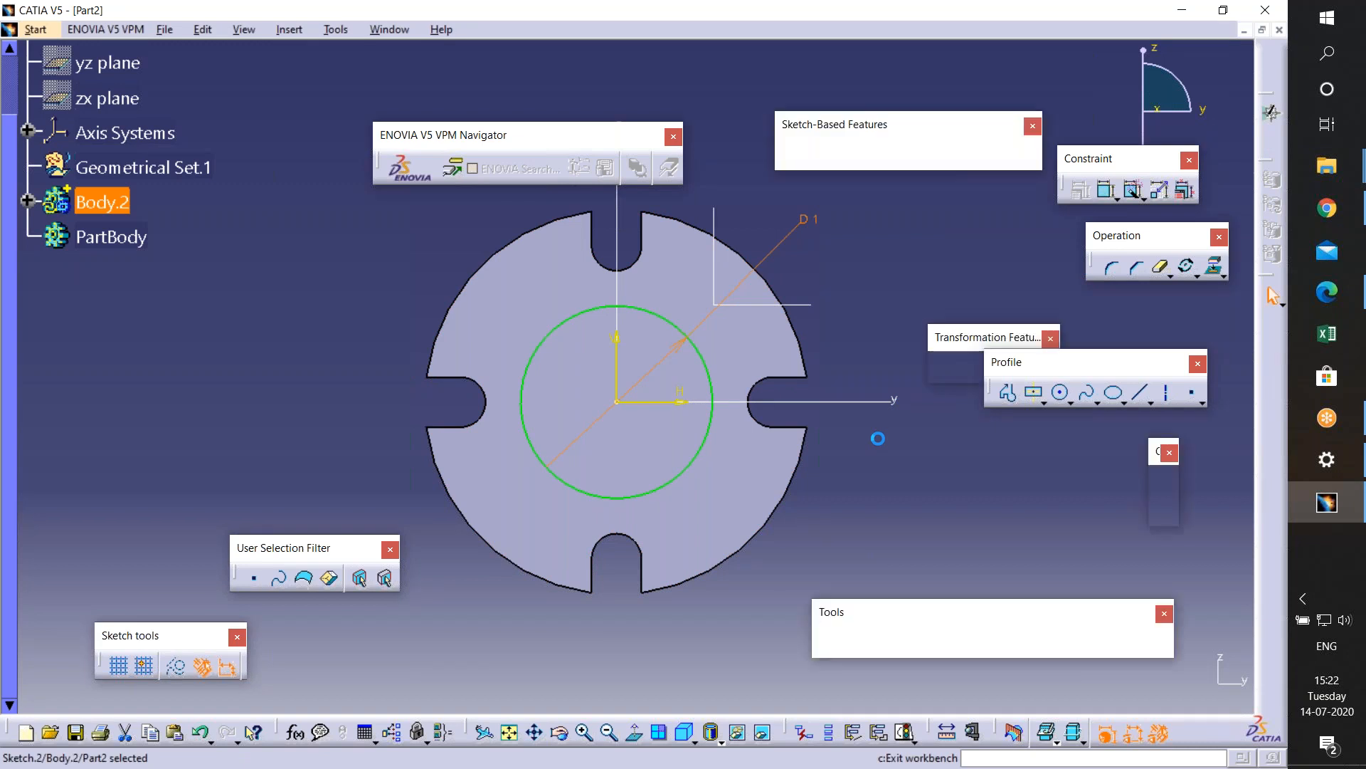
left_click(826, 155)
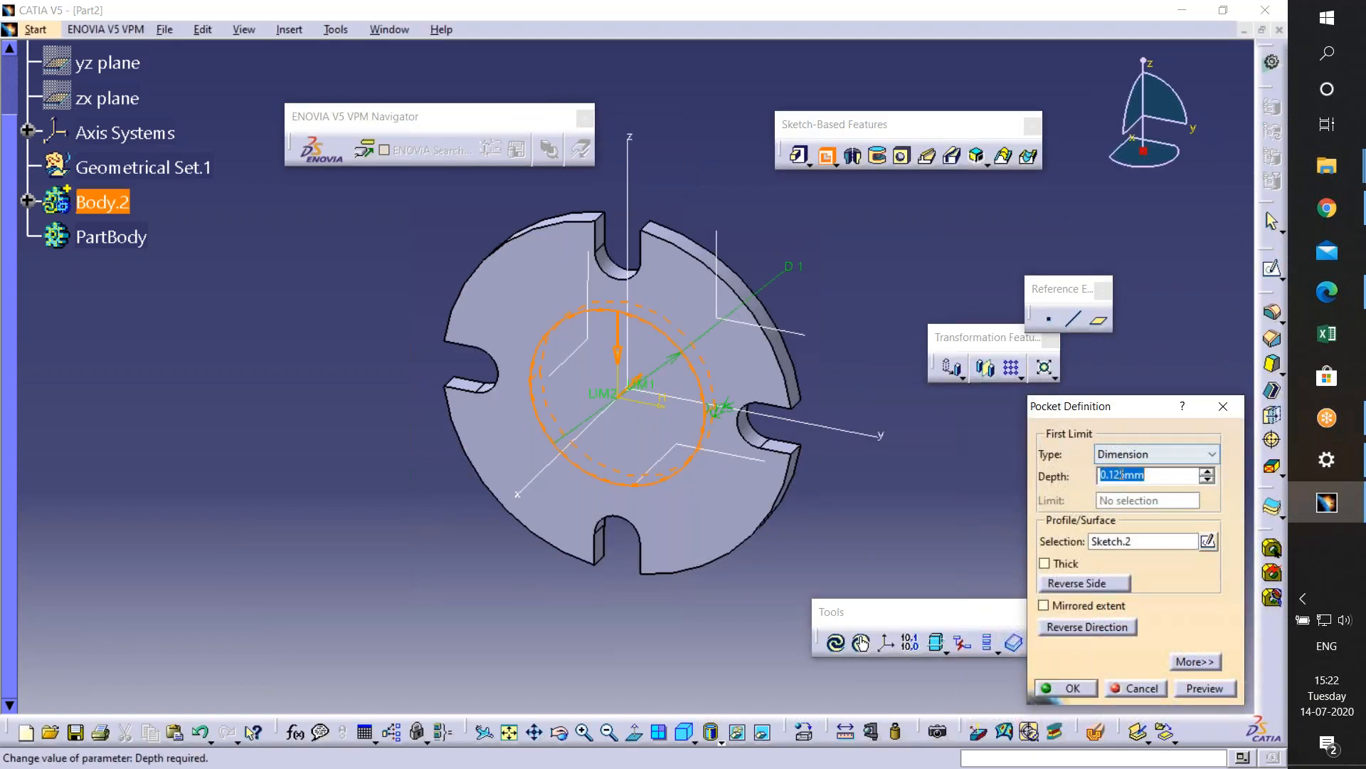
left_click(1072, 689)
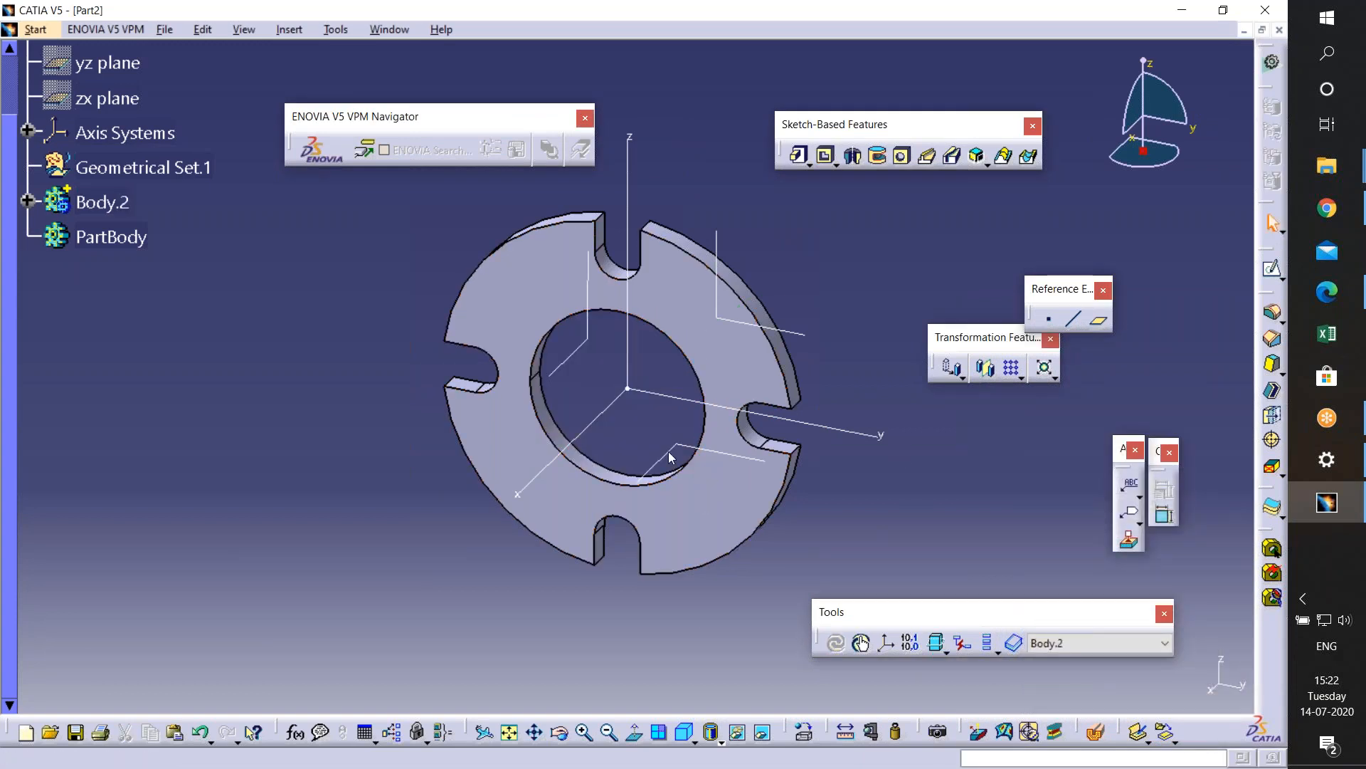
- Save the part to the Desktop as disk.CATPart
key("ctrl+s")
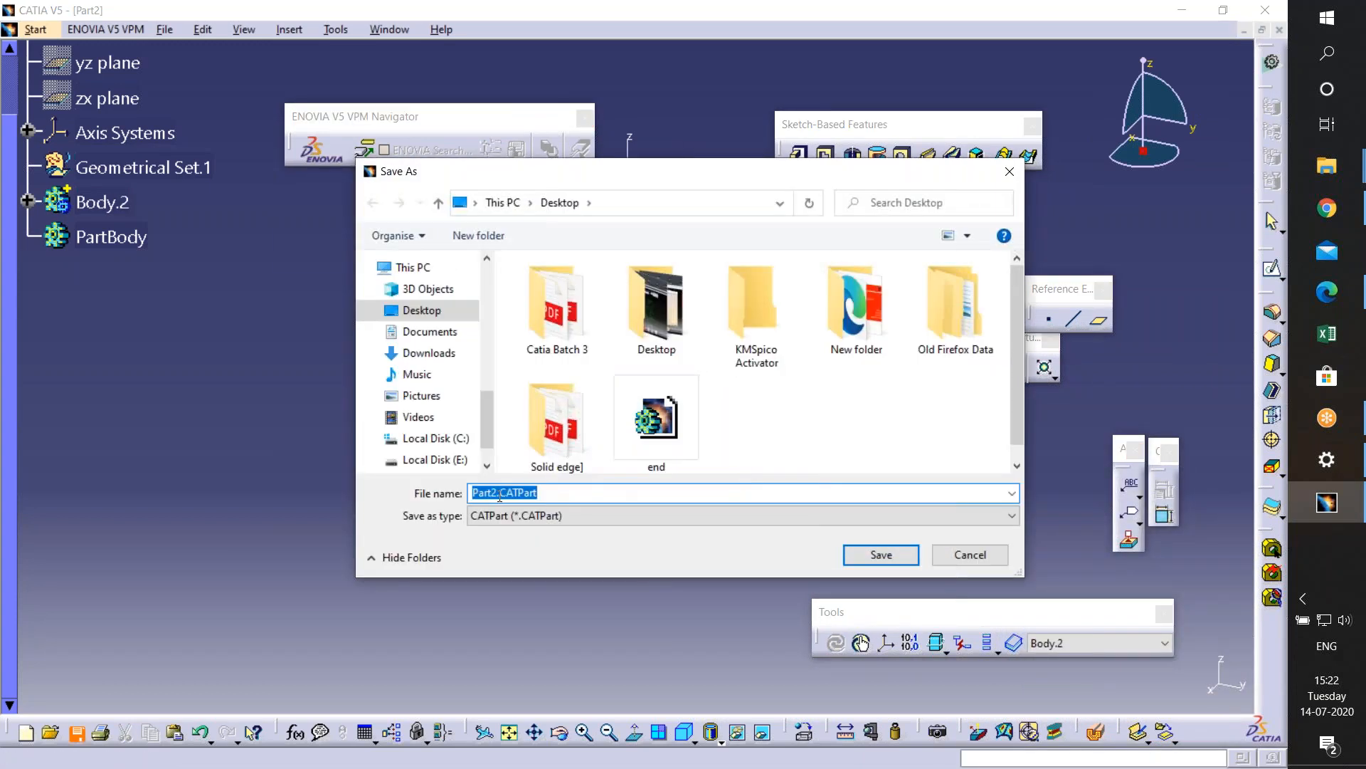
left_click(499, 493)
key("BackSpace")
key("BackSpace")
key("BackSpace")
key("BackSpace")
key("BackSpace")
type("disk")
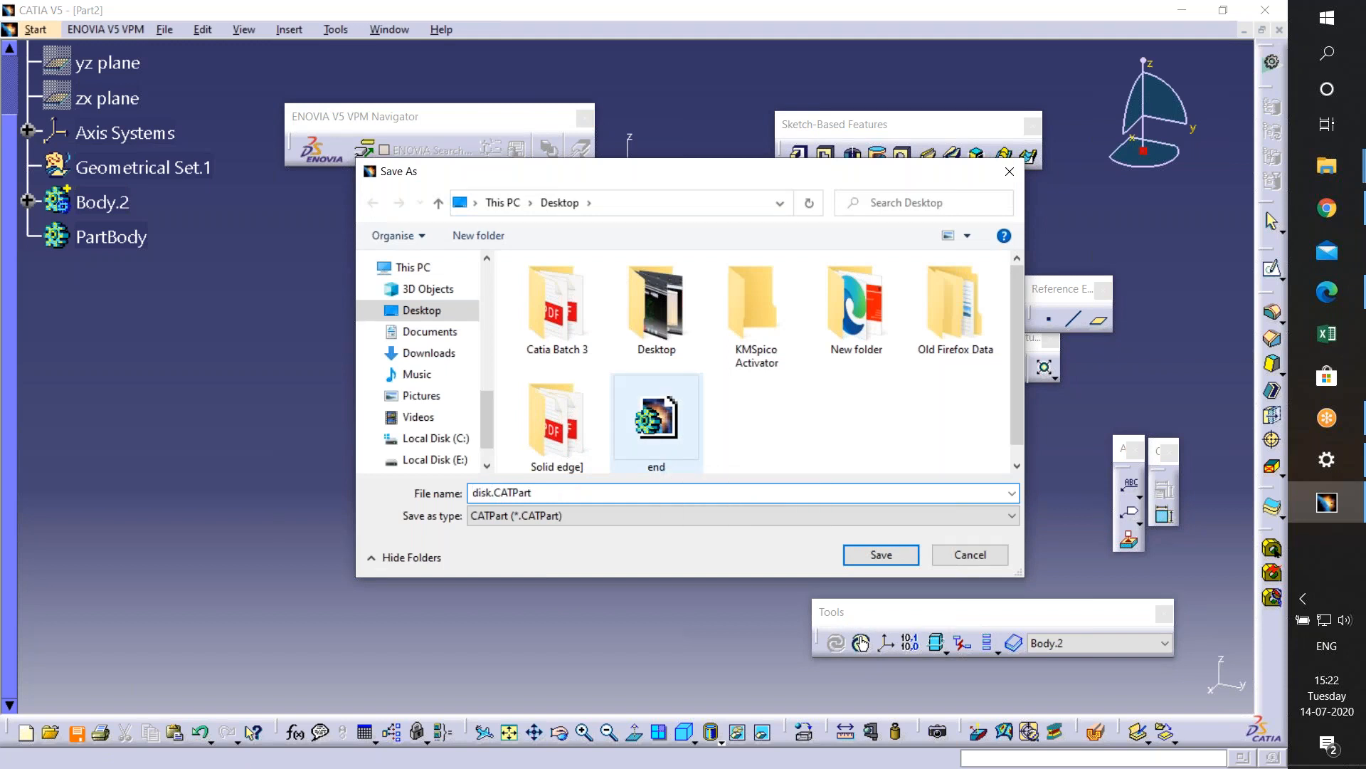
key("Return")
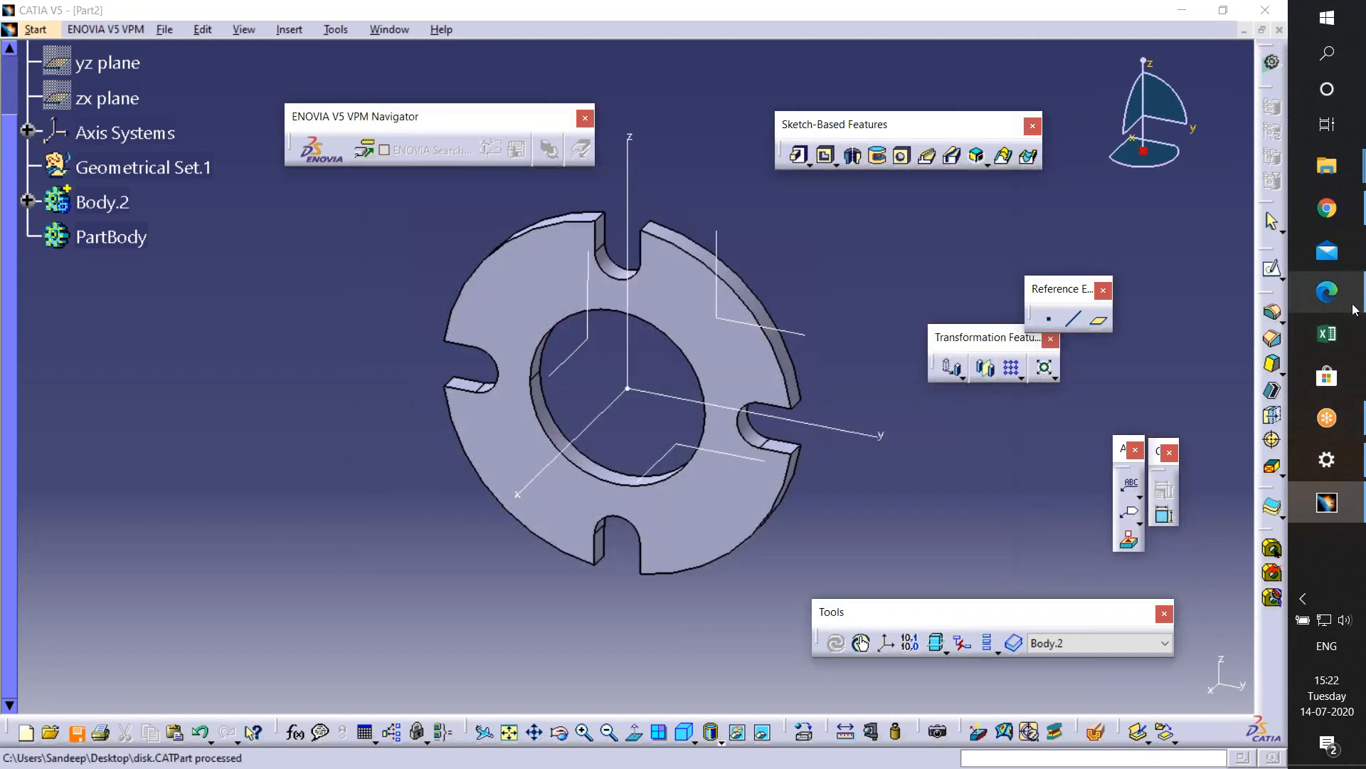
- Switch to the fixture assembly PDF and look at the Support Pin drawing
left_click(1354, 310)
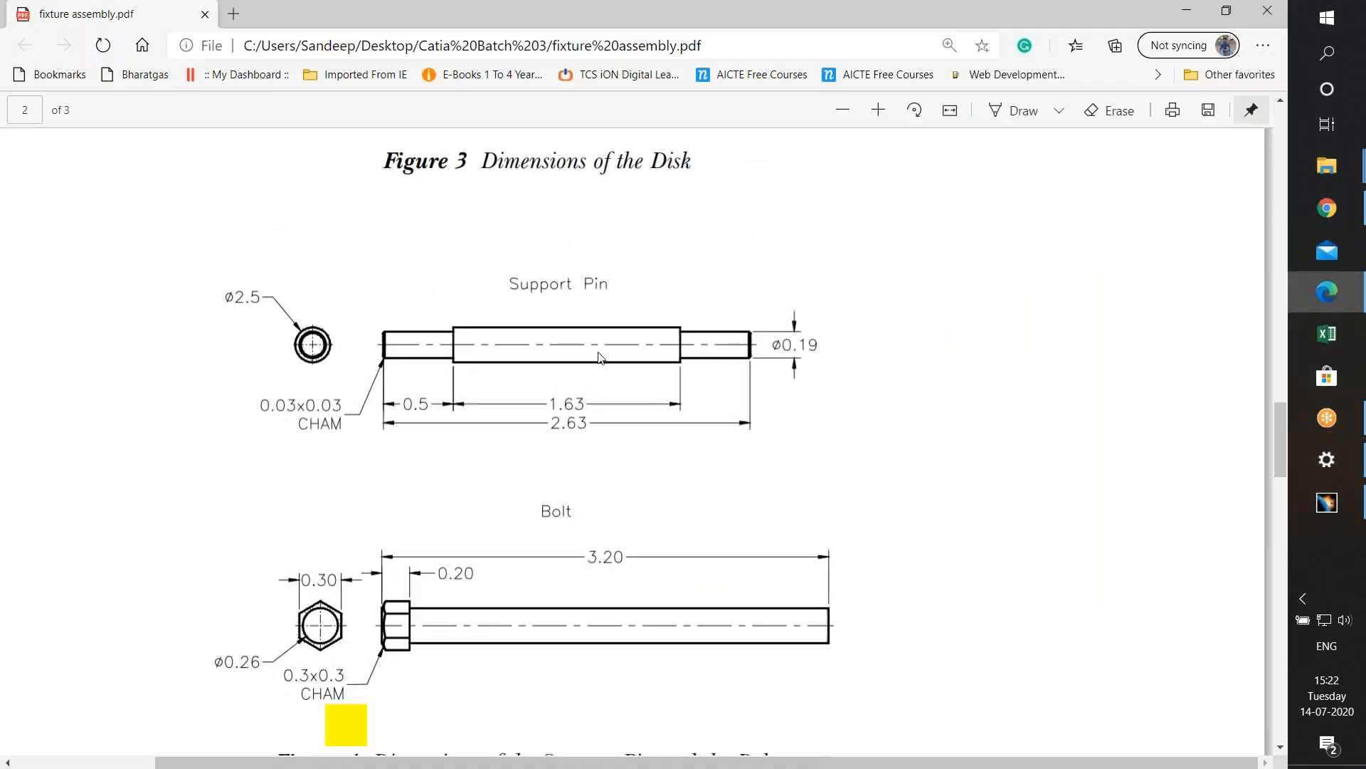
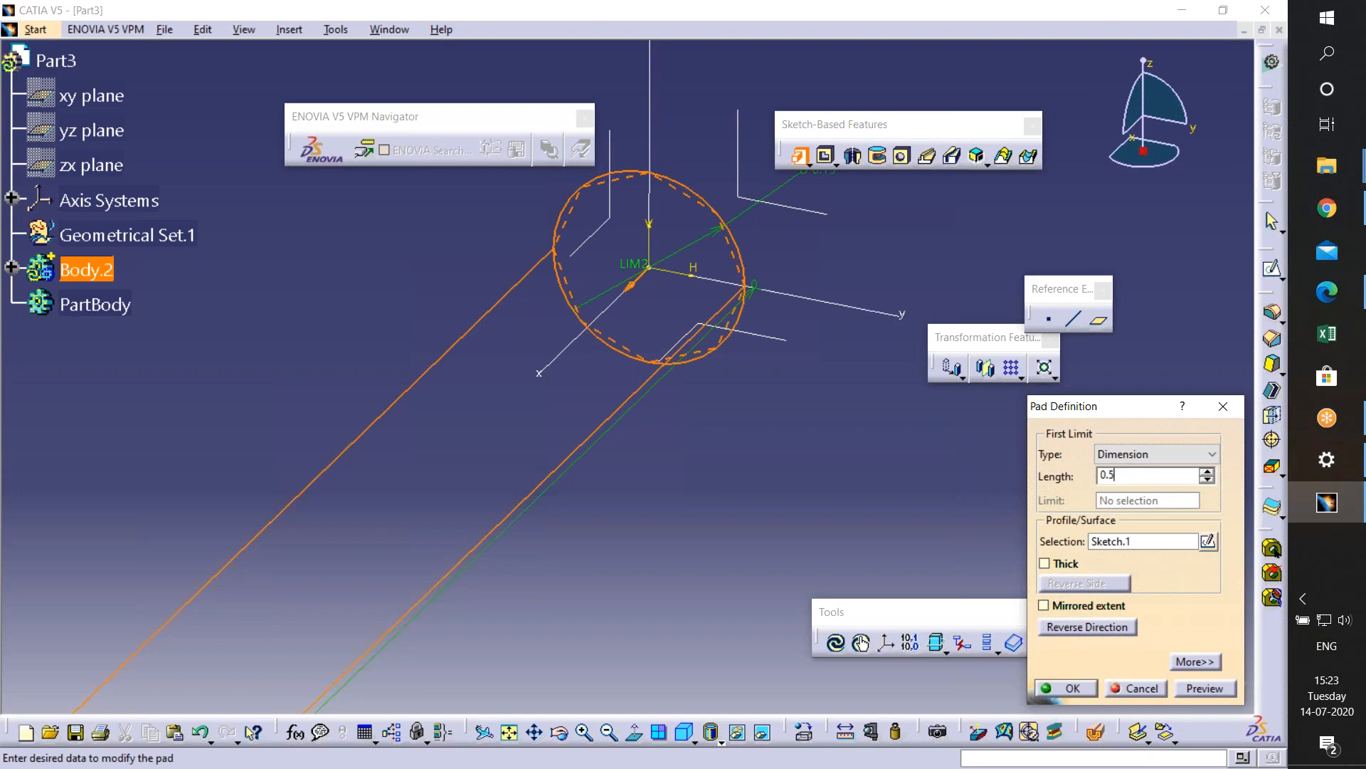
- Complete the 0.5 mm long pad and sketch a circle about 0.07 mm in radius on its end face plane, away from the origin
middle_click_drag(771, 467, 788, 392)
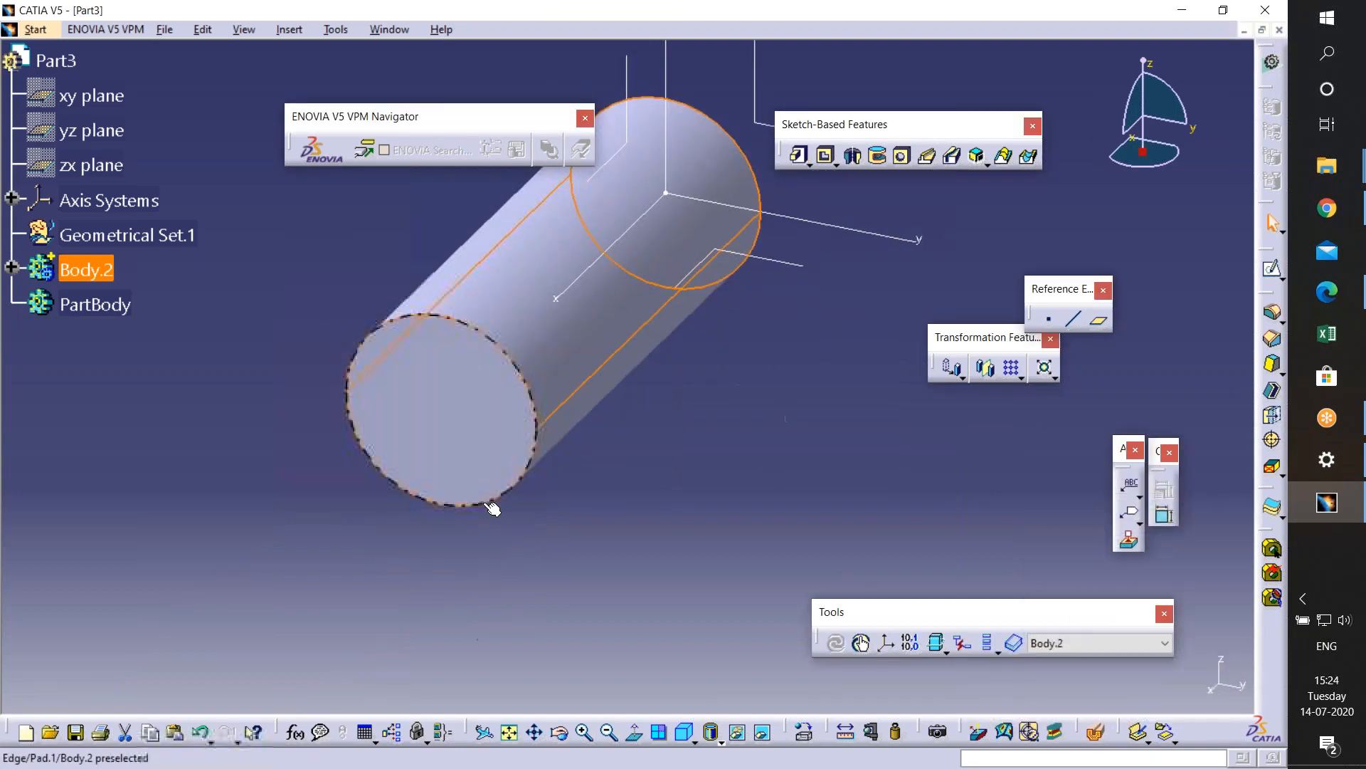
left_click(472, 472)
left_click(1273, 268)
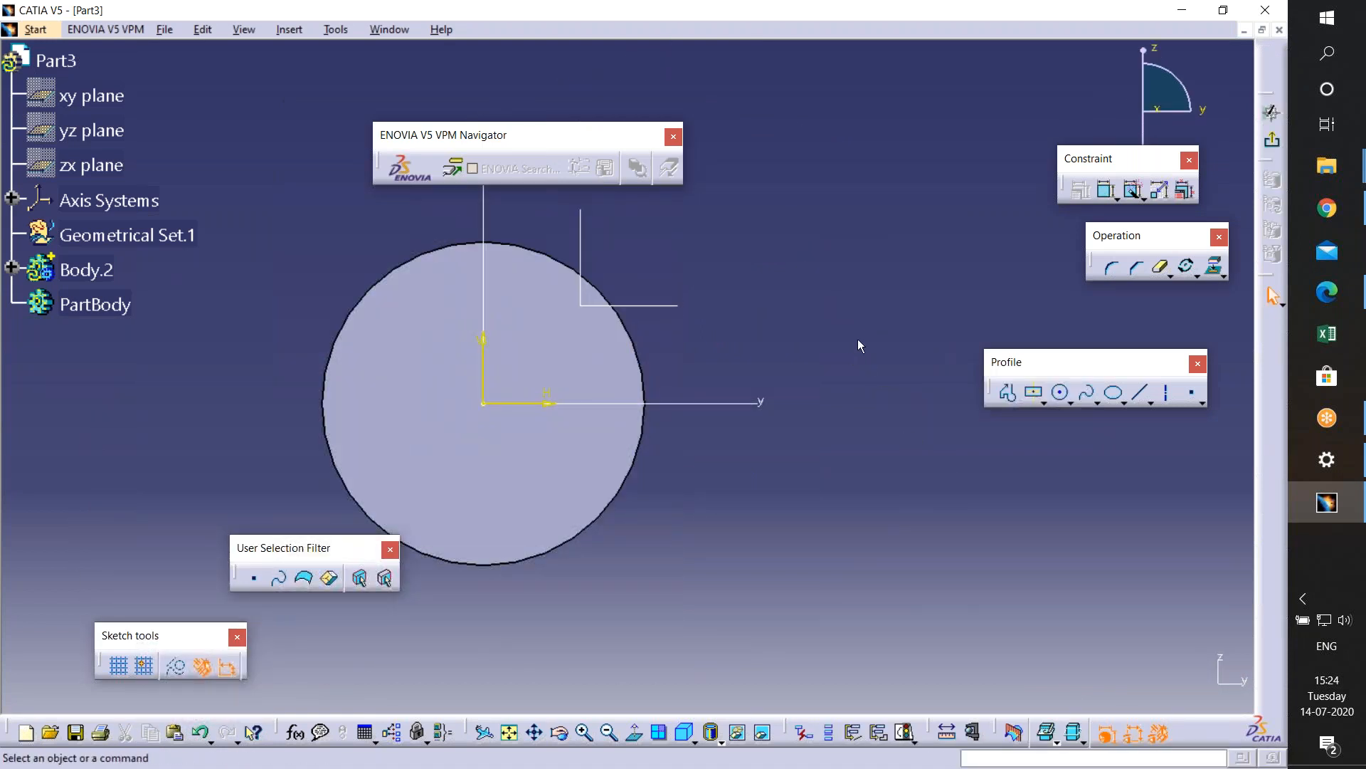
left_click(1062, 395)
left_click(908, 163)
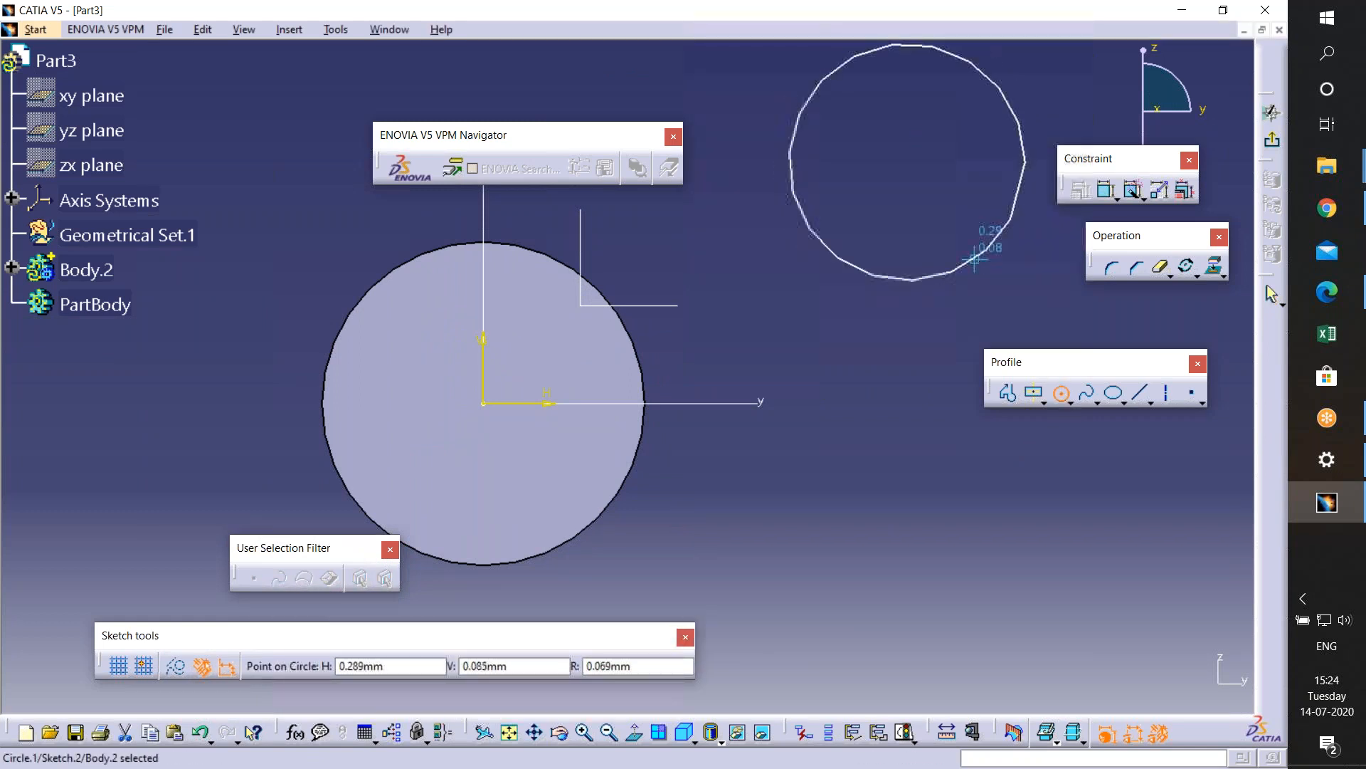
left_click(975, 259)
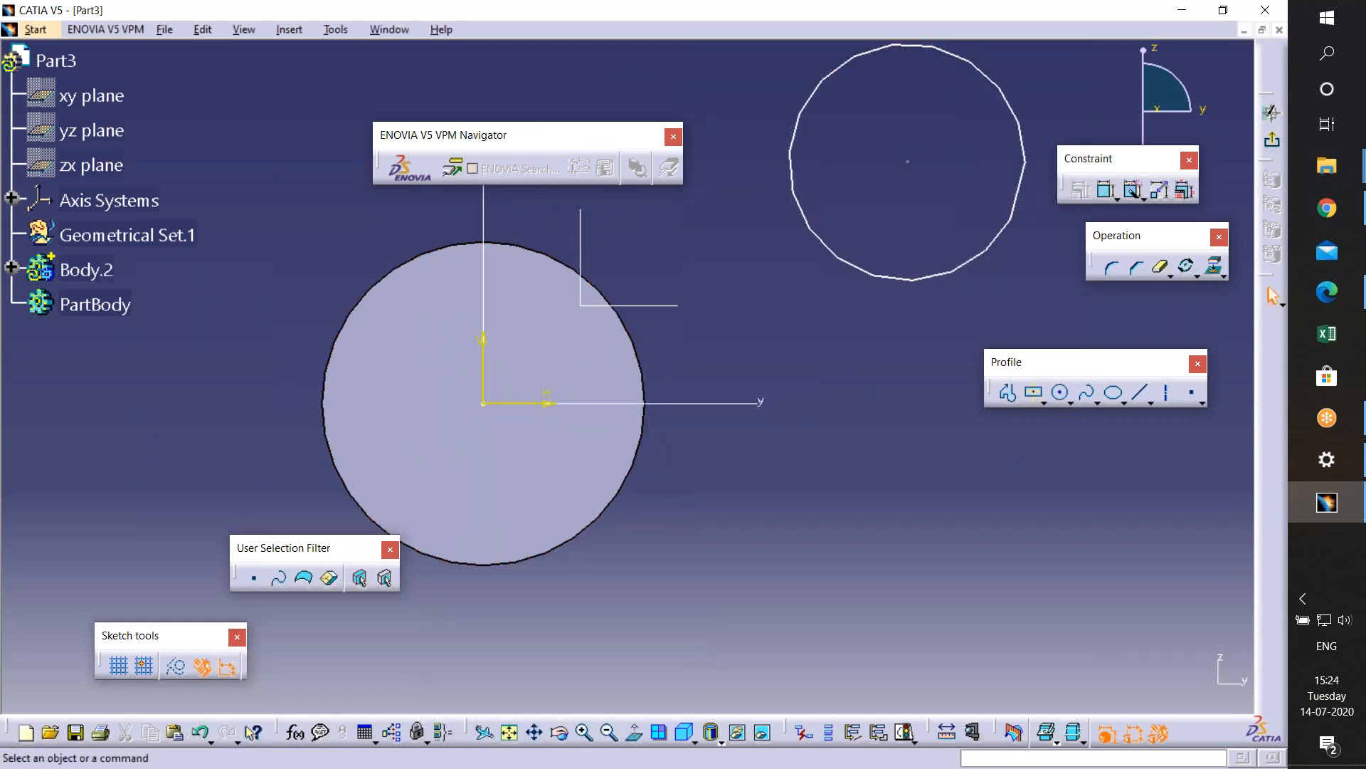
- Constrain the sketched circle to be concentric with the circular edge of the pad
left_click(990, 252)
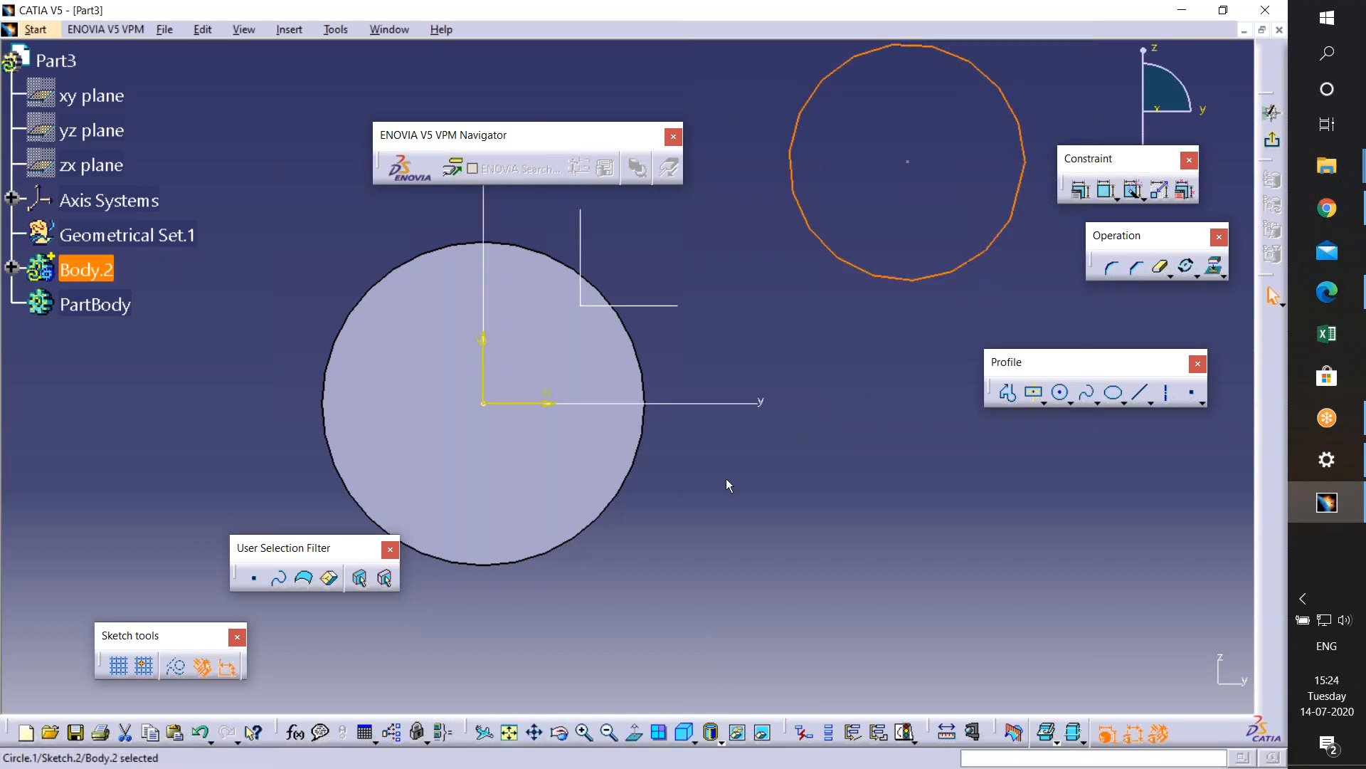
left_click(644, 459)
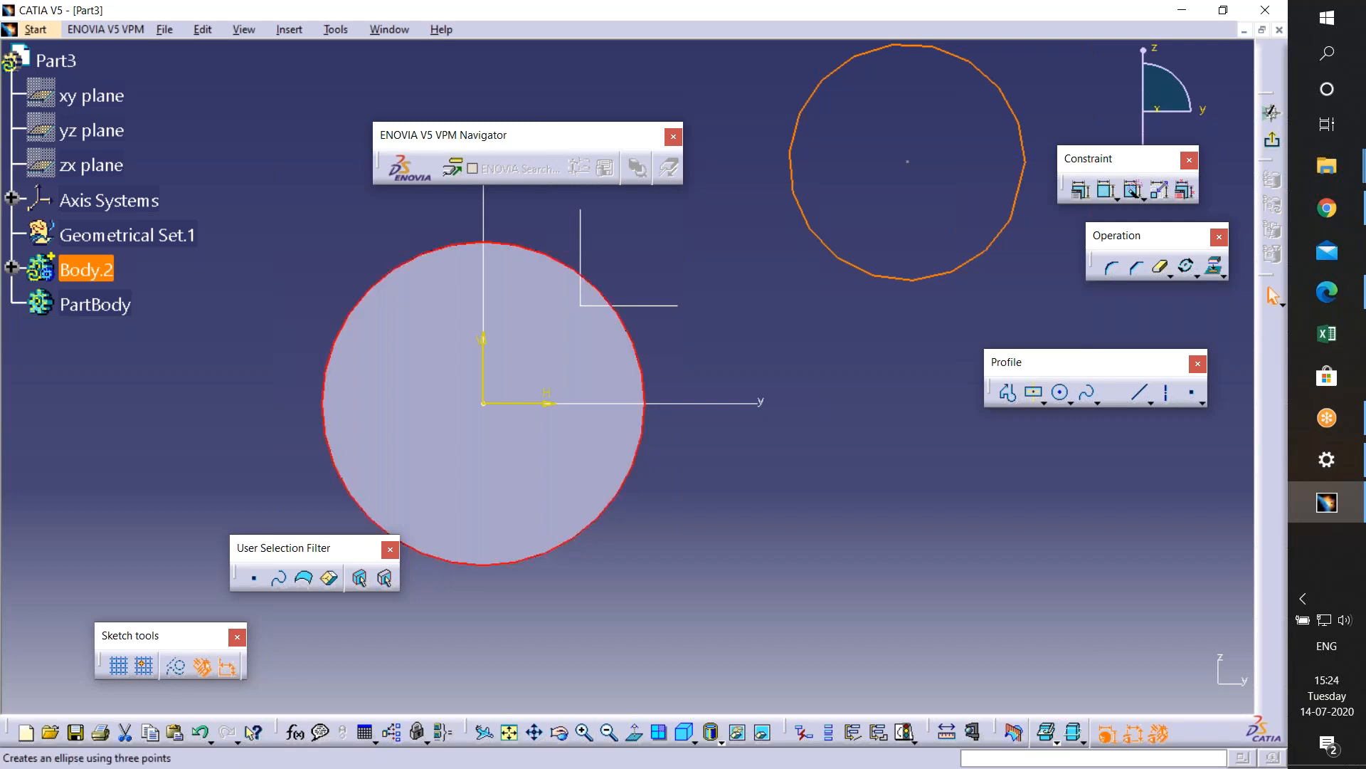
left_click(1080, 197)
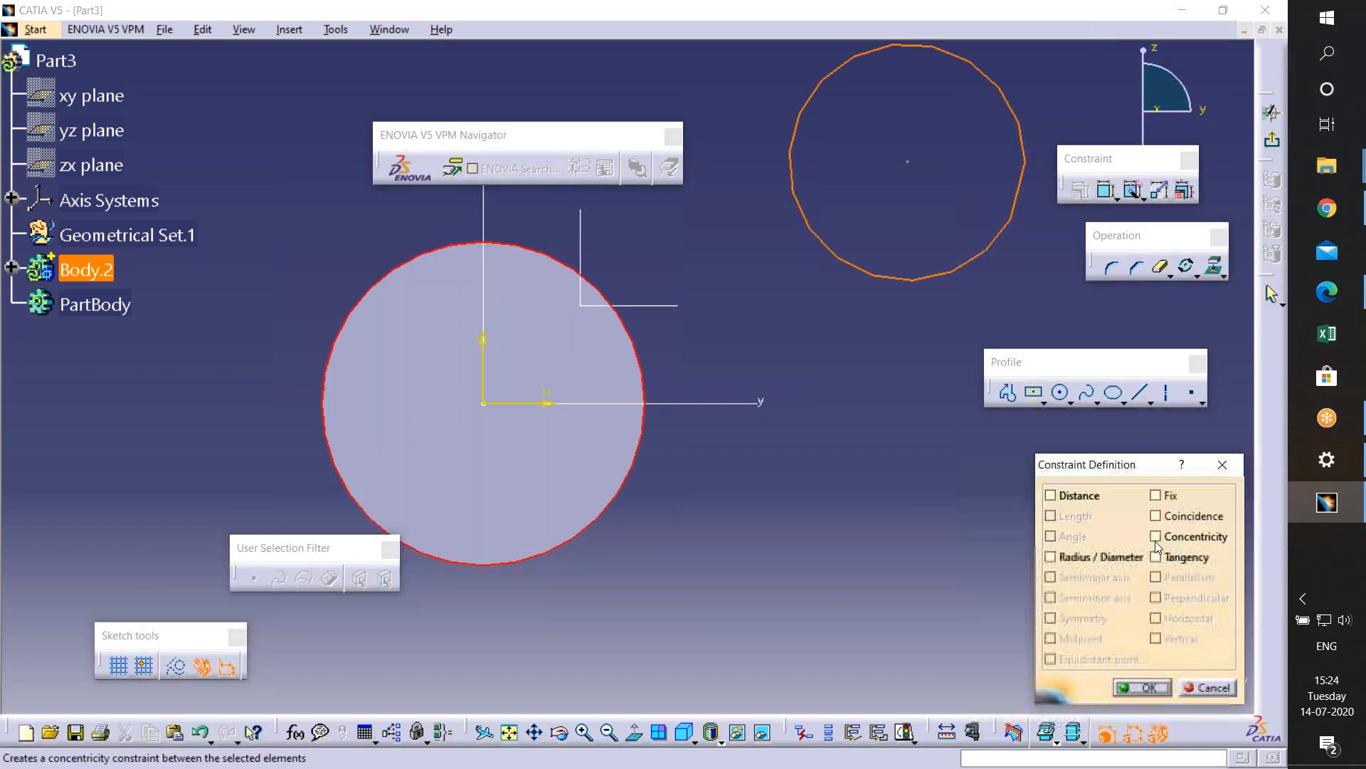
left_click(1157, 536)
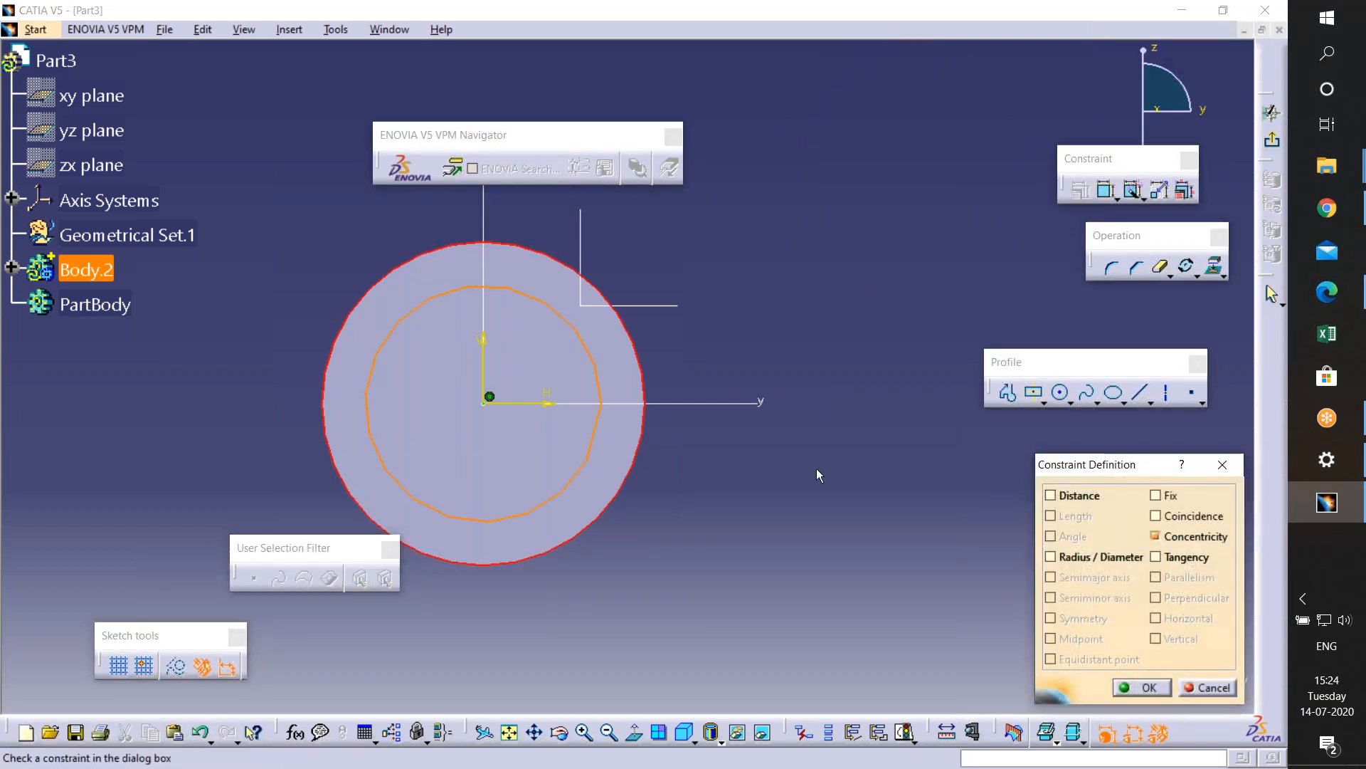
left_click(1142, 687)
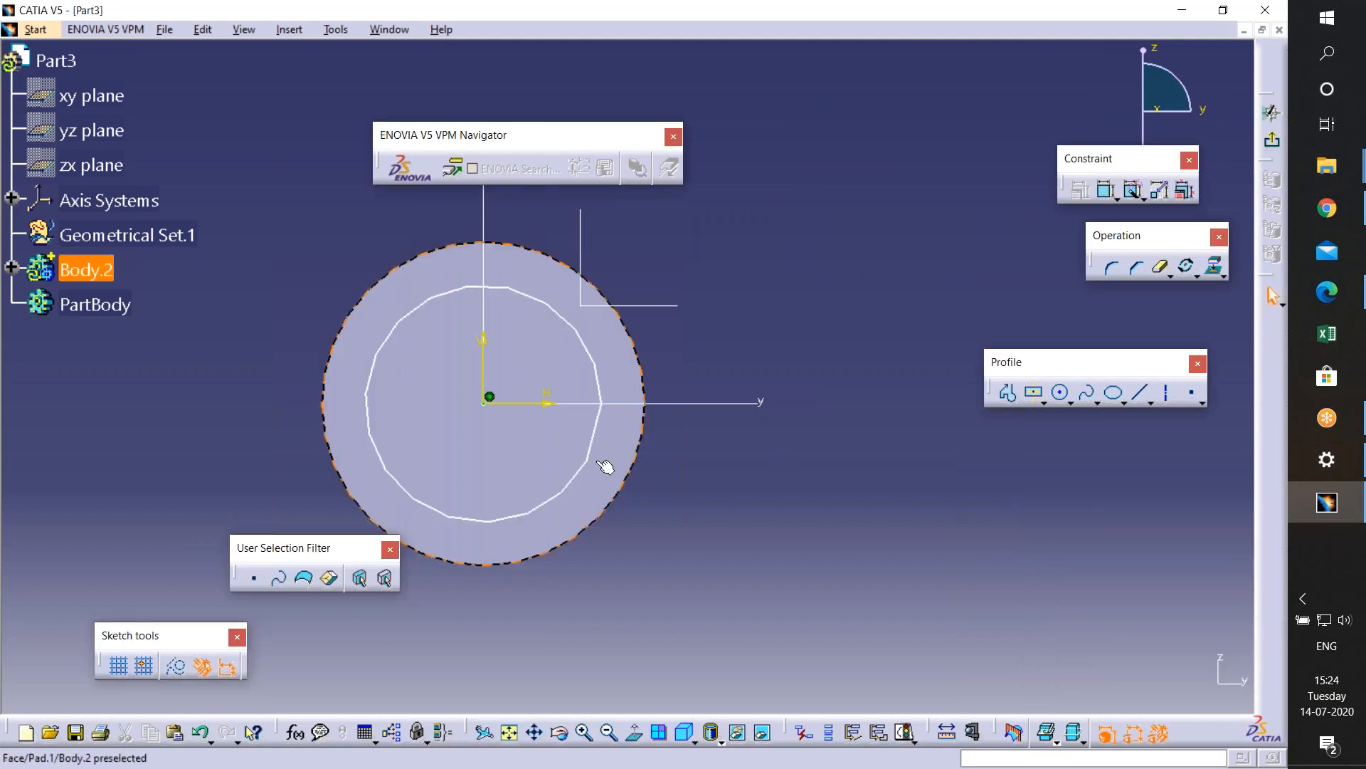
- Add a diameter dimension to the concentric circle
left_click(1107, 190)
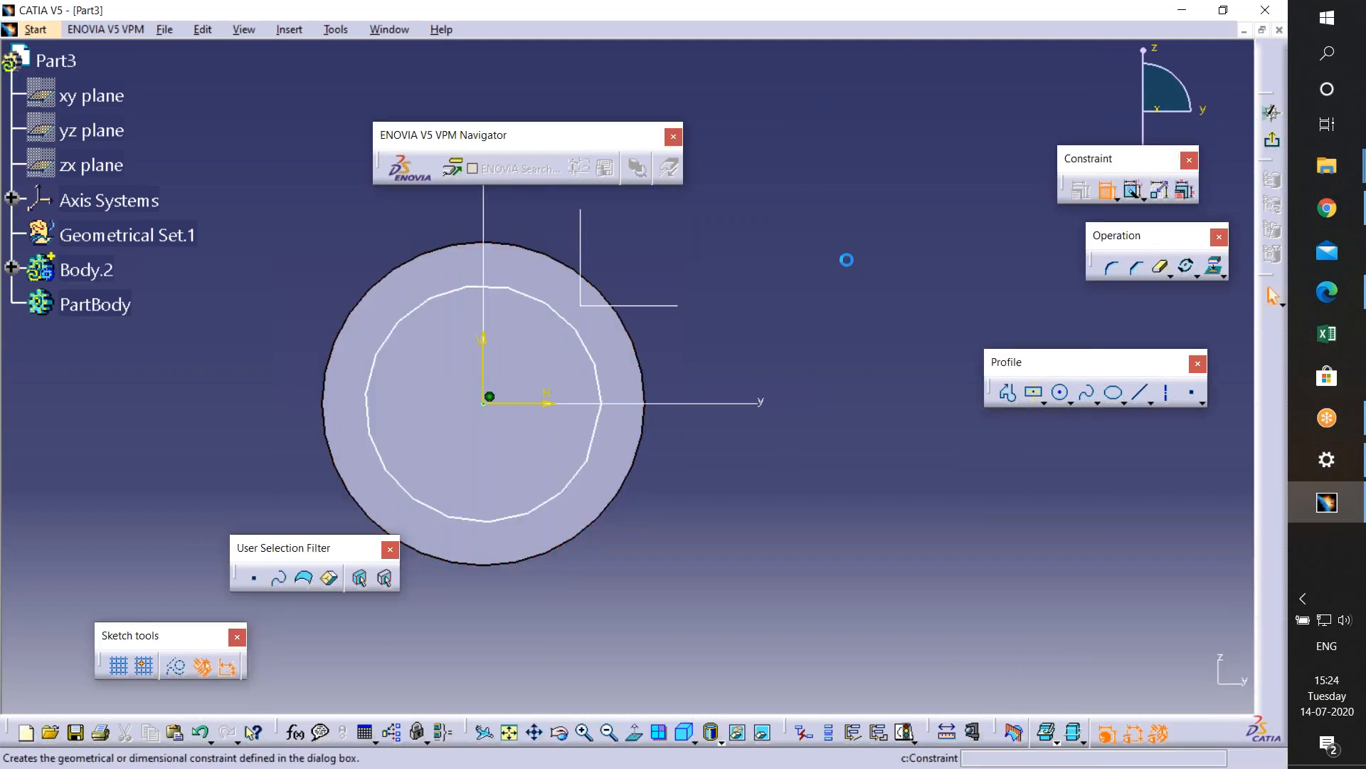
left_click(567, 307)
left_click(779, 219)
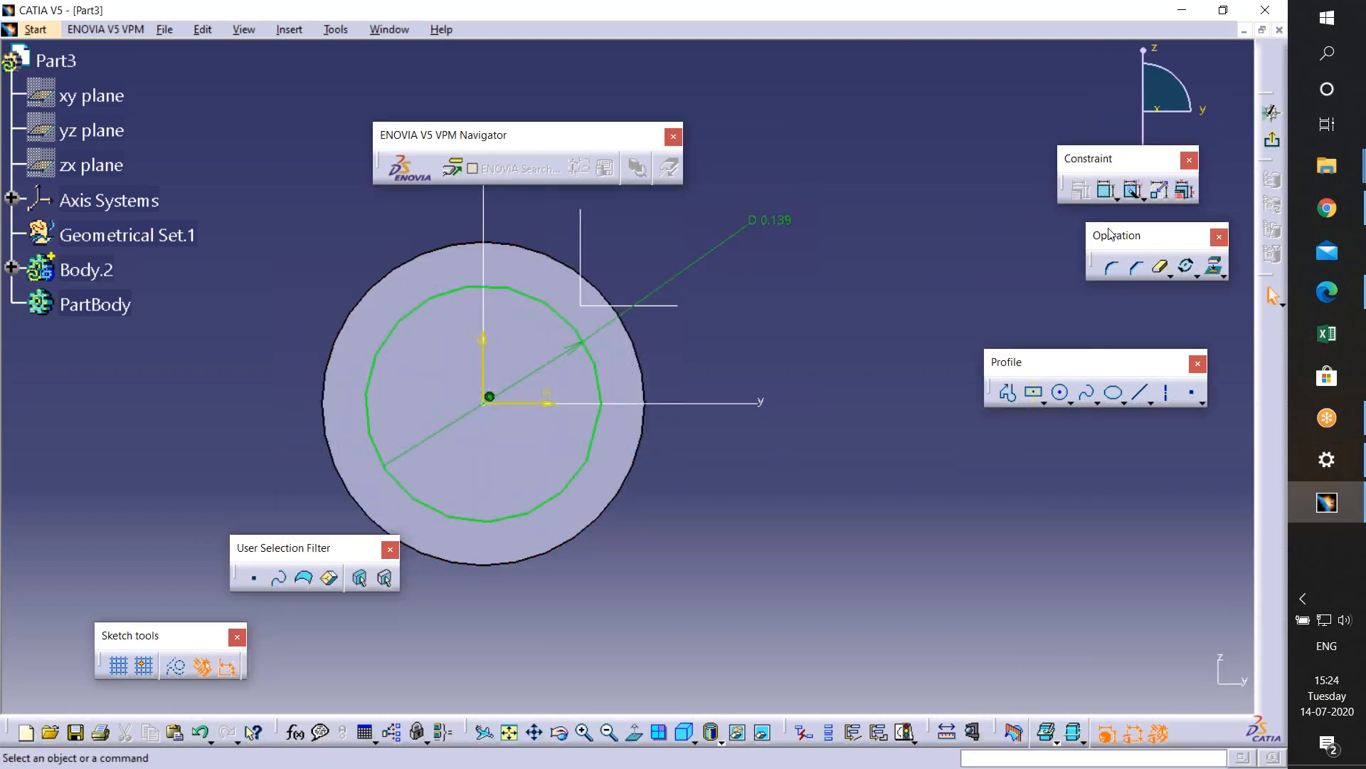
- Switch to the fixture assembly PDF and examine the assembly figure and the Disk, Support Pin and Bolt drawings
left_click(1347, 298)
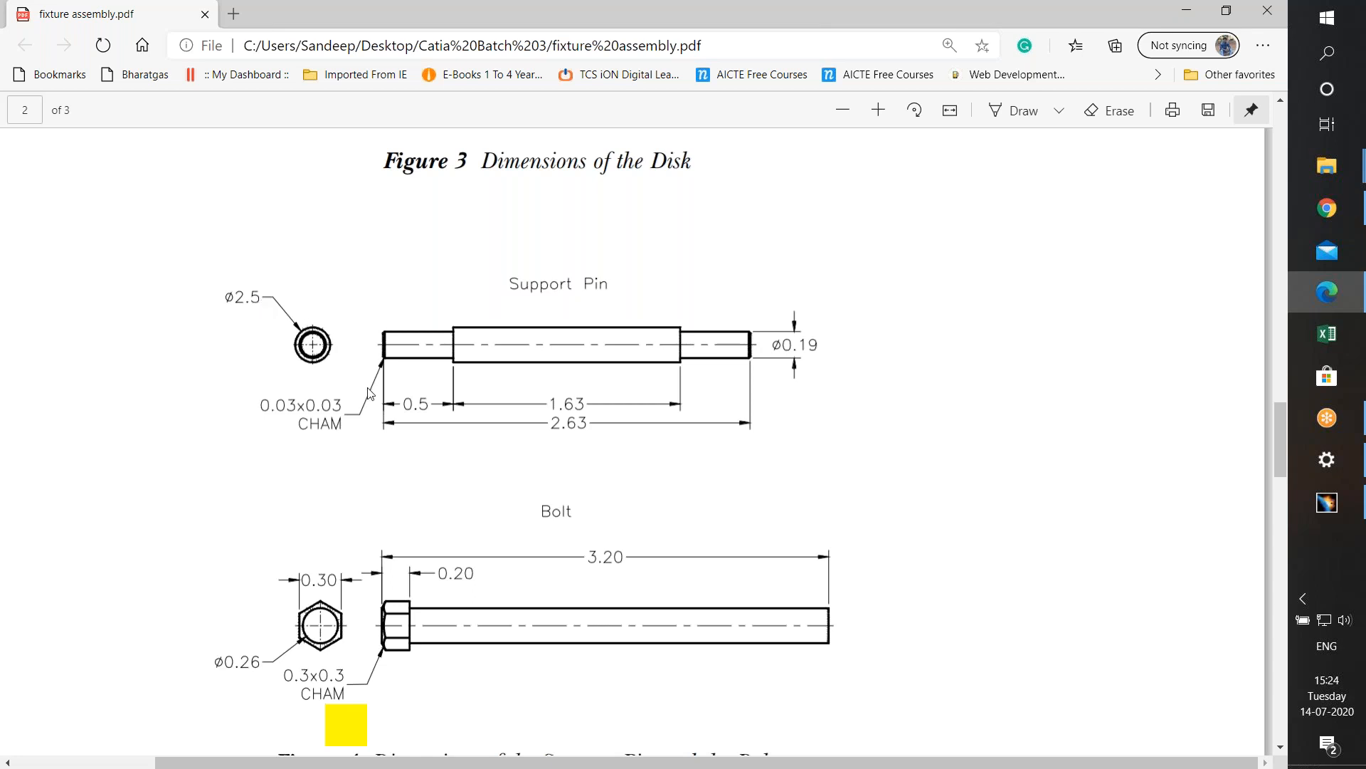
scroll(369, 393, "up", 3)
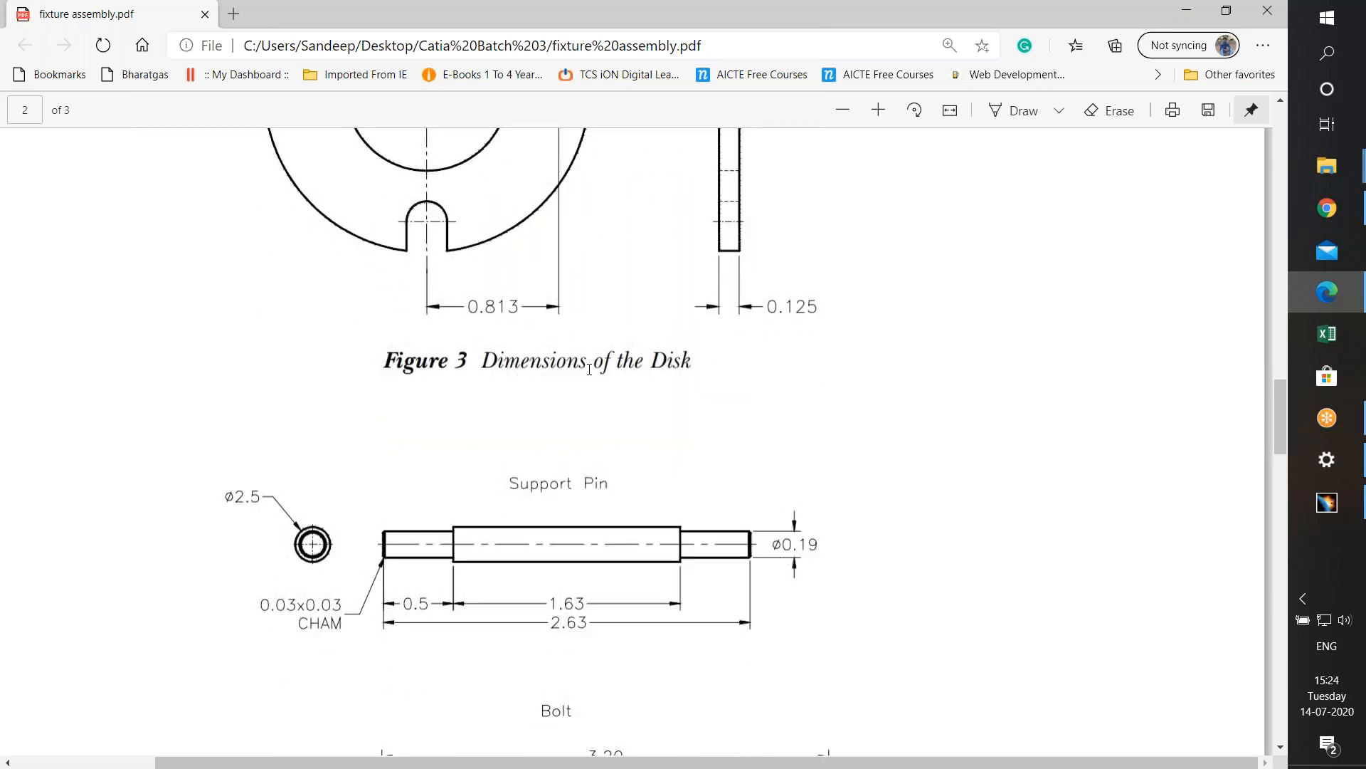
scroll(587, 398, "up", 4)
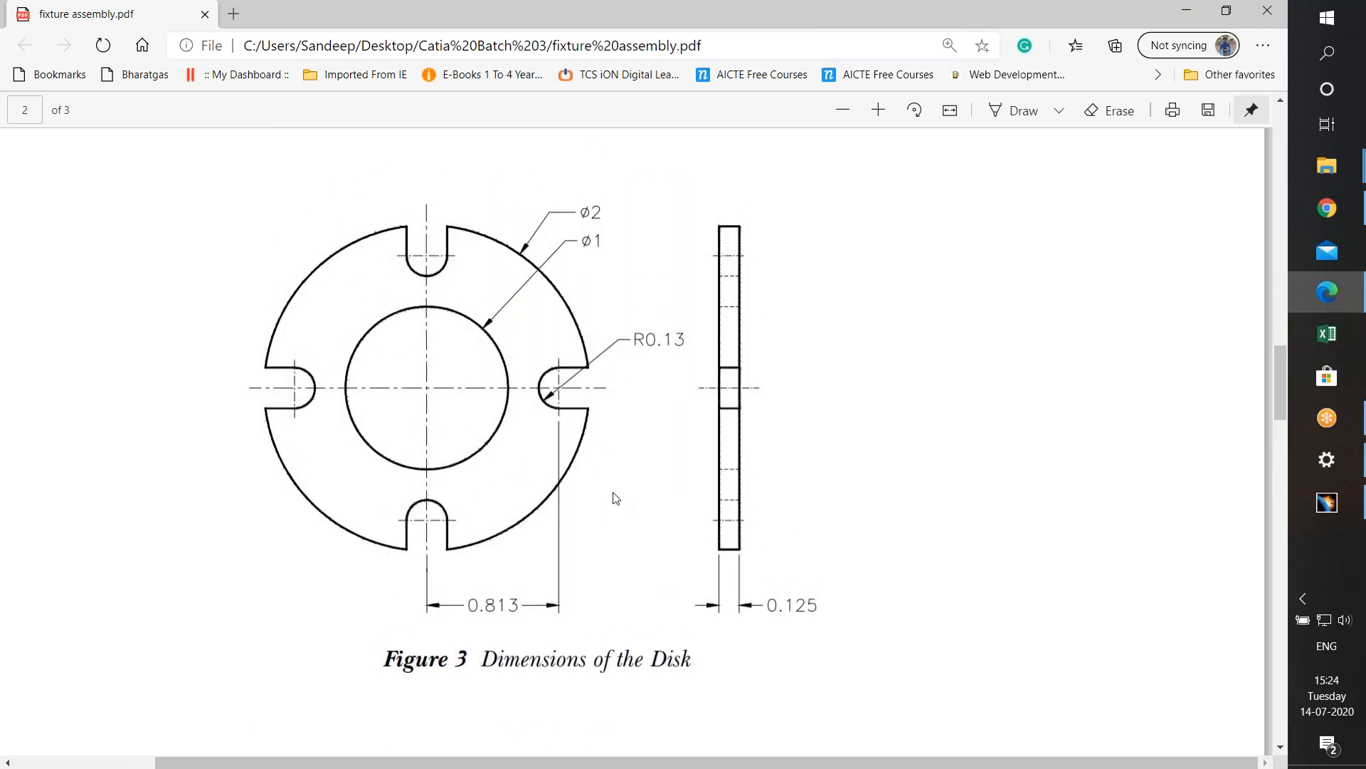
scroll(612, 498, "up", 1)
scroll(613, 493, "down", 8)
scroll(613, 493, "up", 14)
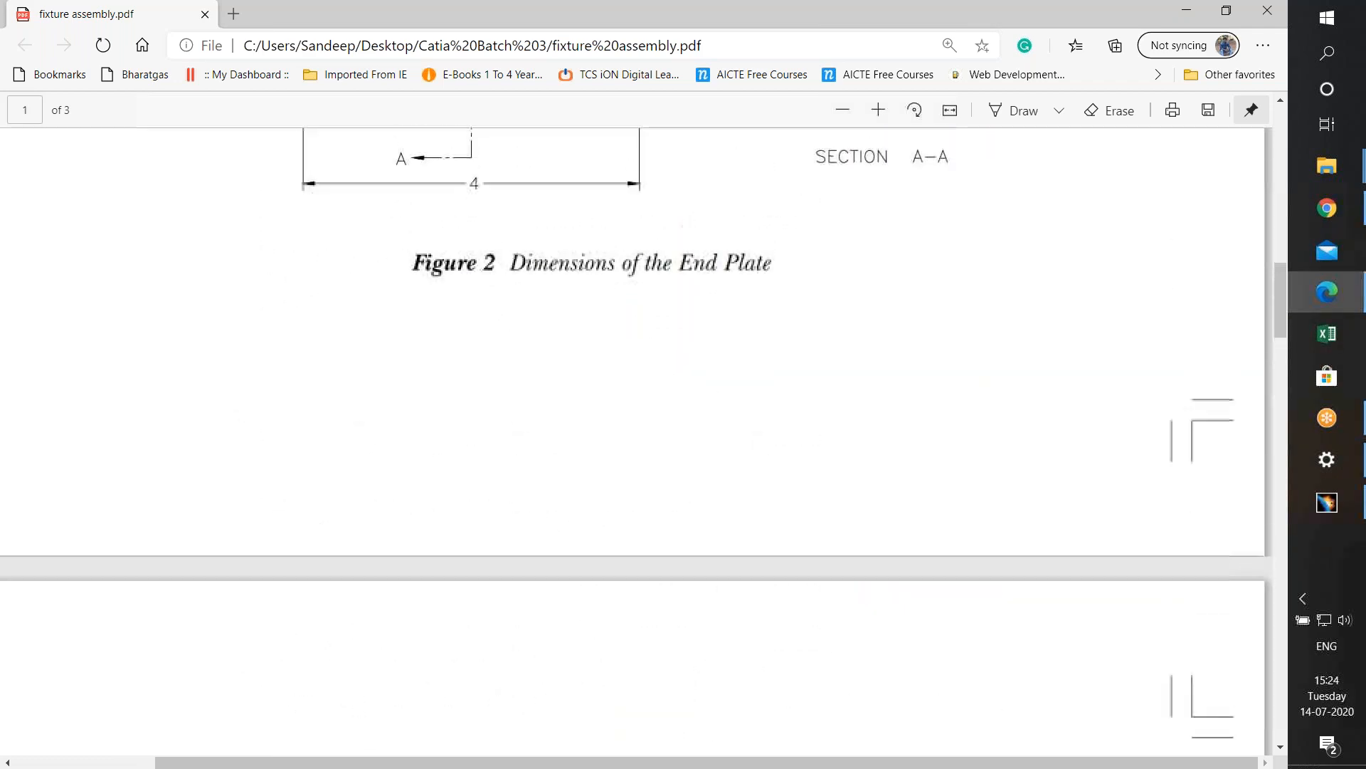
scroll(553, 421, "up", 15)
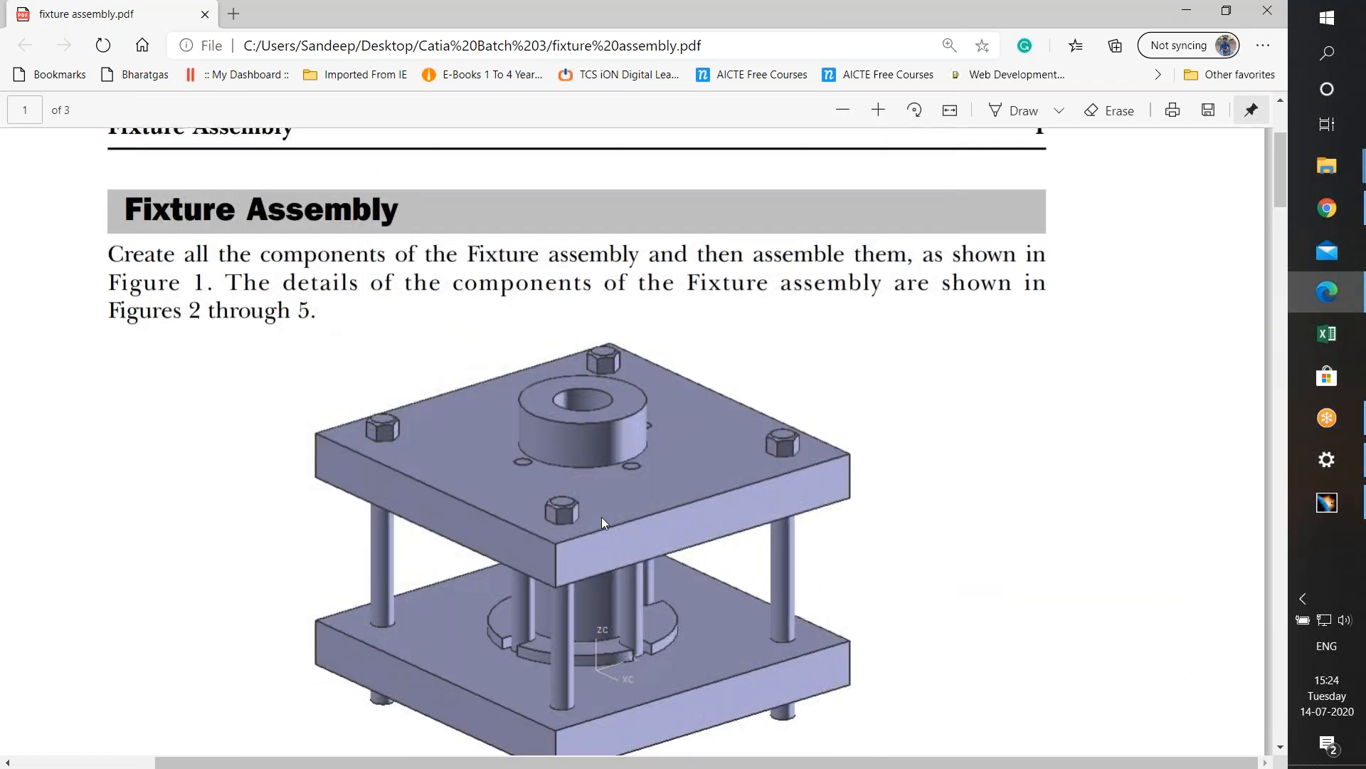
scroll(603, 514, "down", 1)
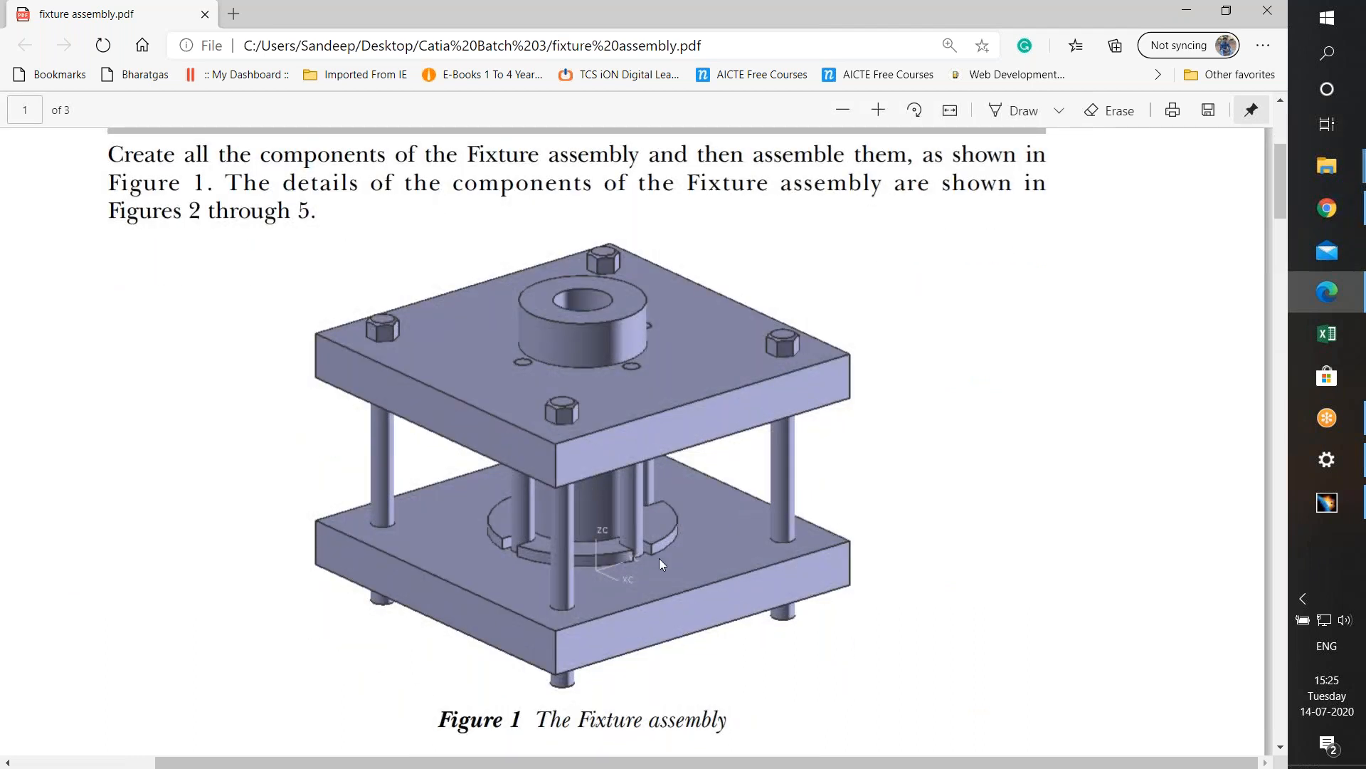
left_click(1191, 13)
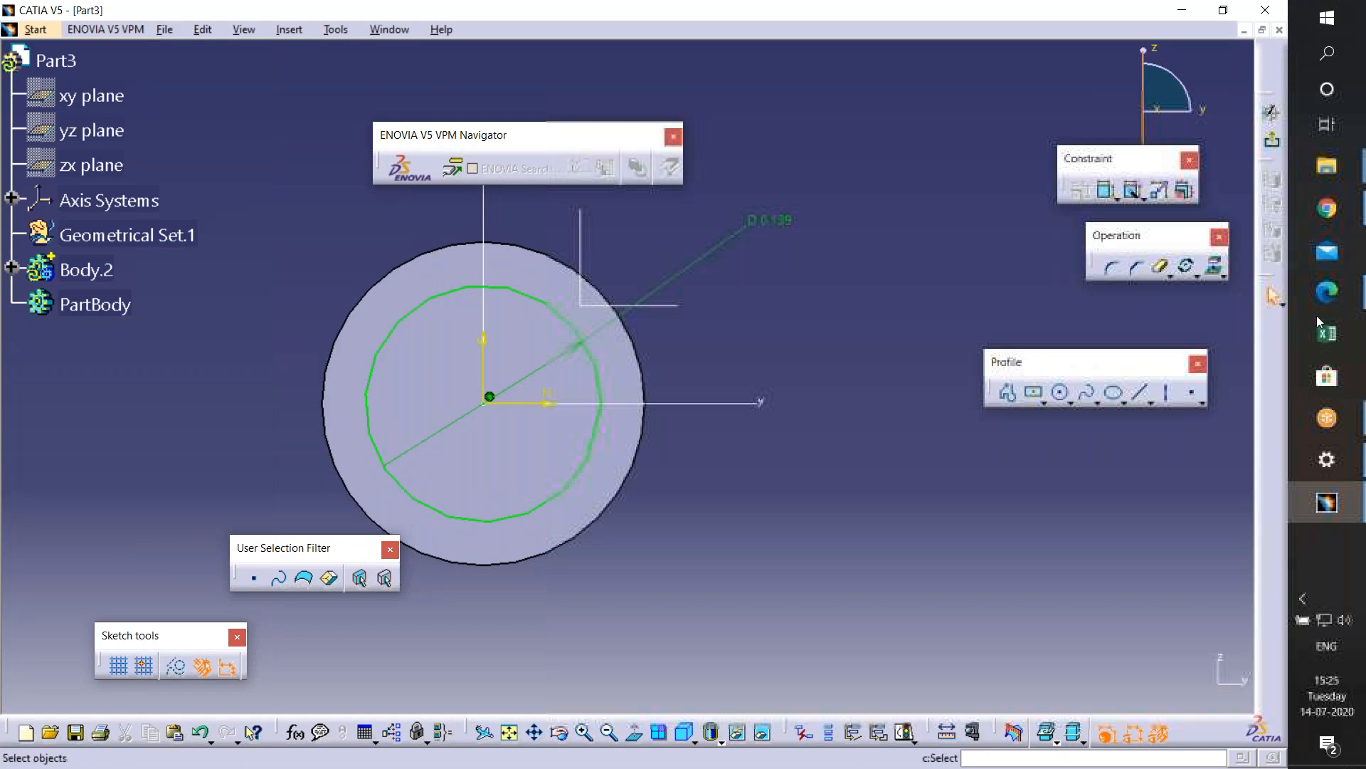
key("alt+Tab")
scroll(884, 423, "down", 20)
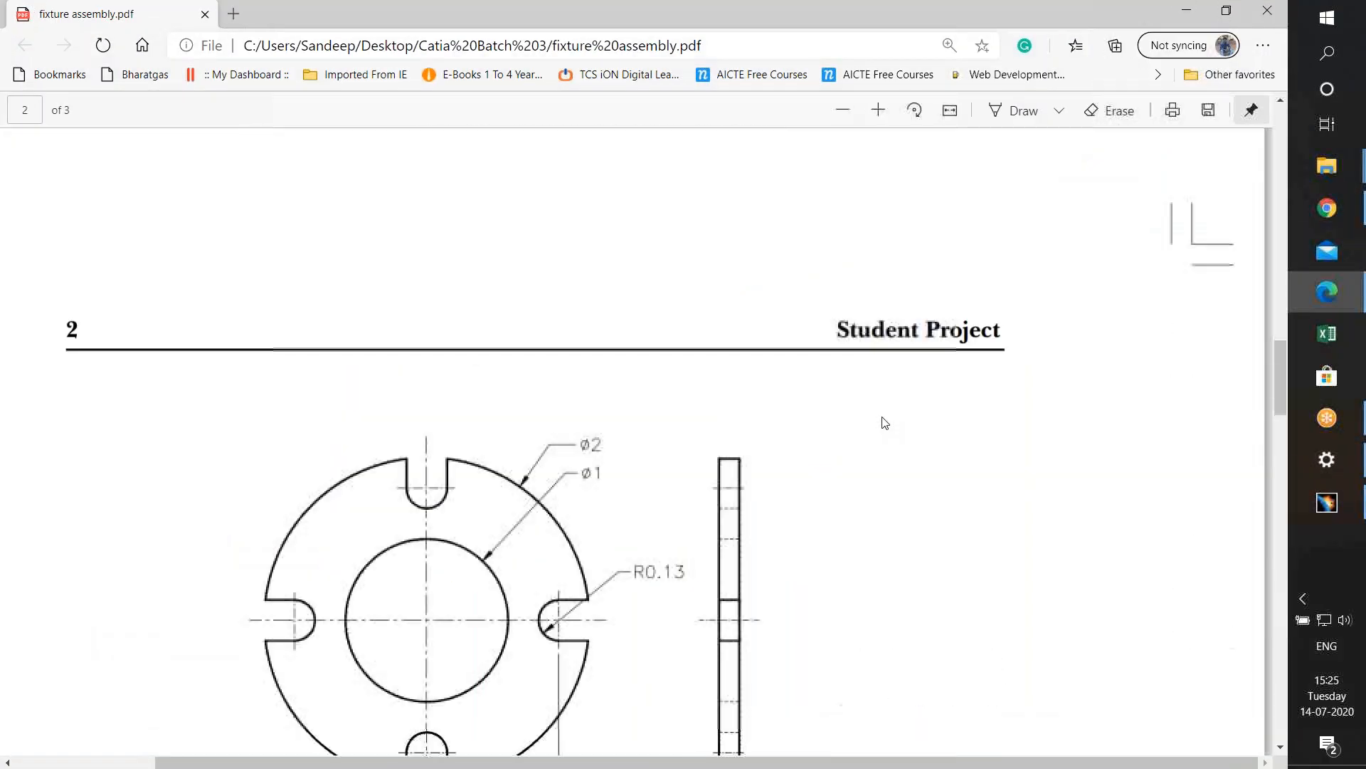
scroll(884, 422, "up", 4)
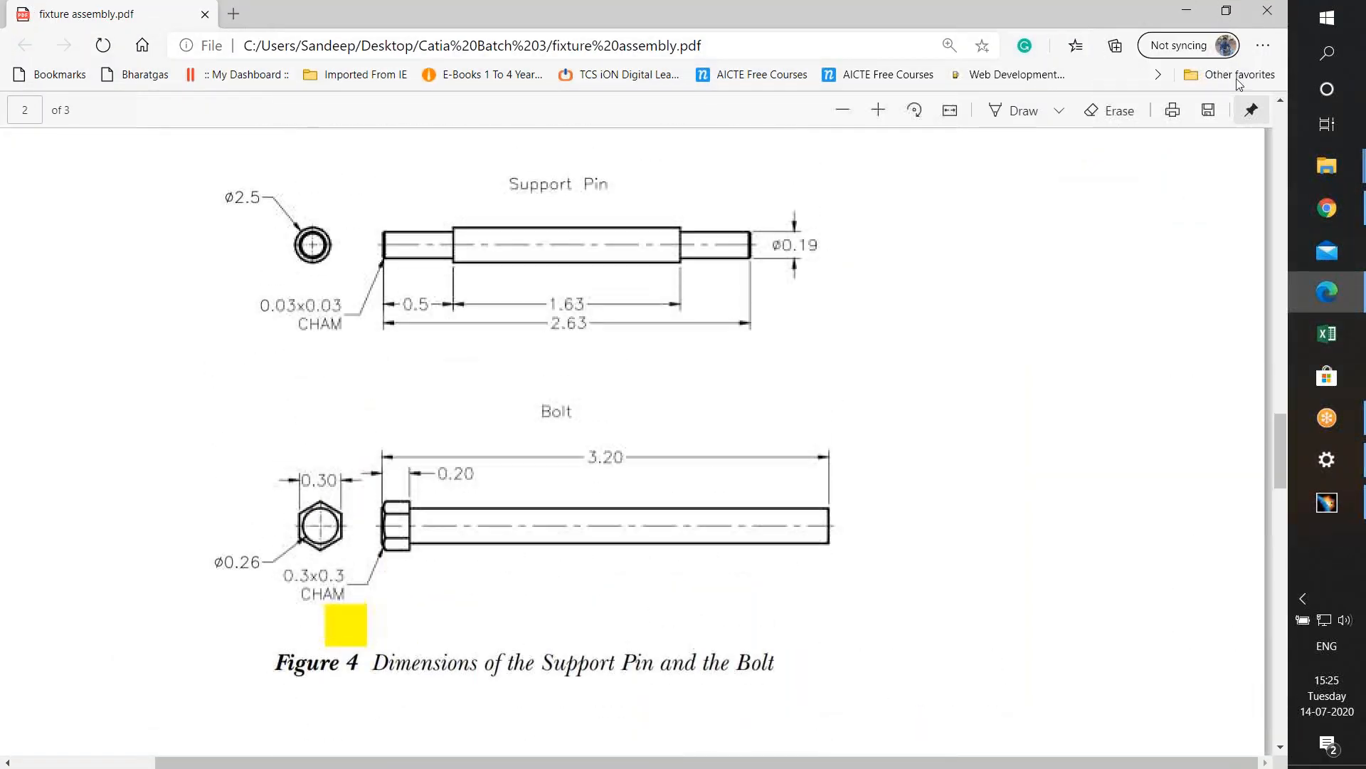
- Return to CATIA and set the concentric circle's diameter to 0.25 mm
left_click(1186, 11)
double_click(755, 222)
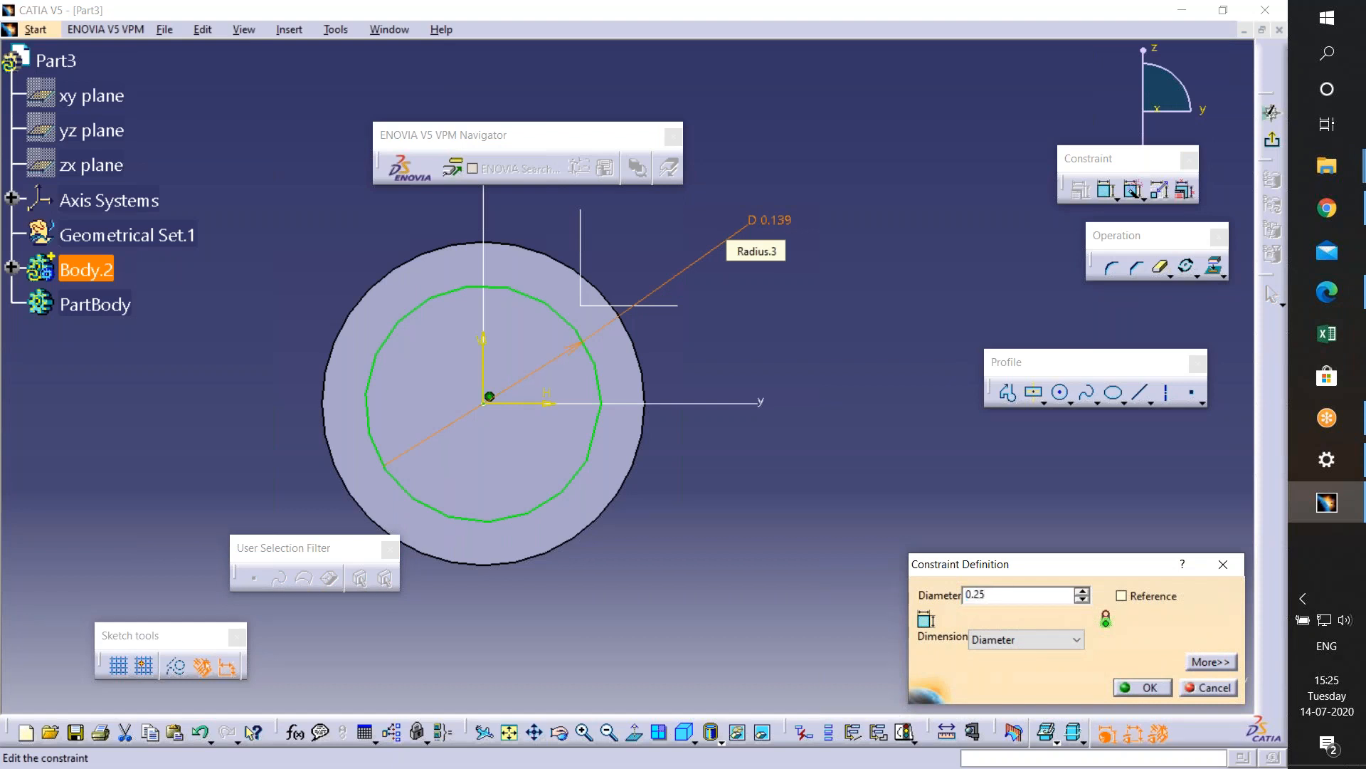
key("Return")
left_click(924, 407)
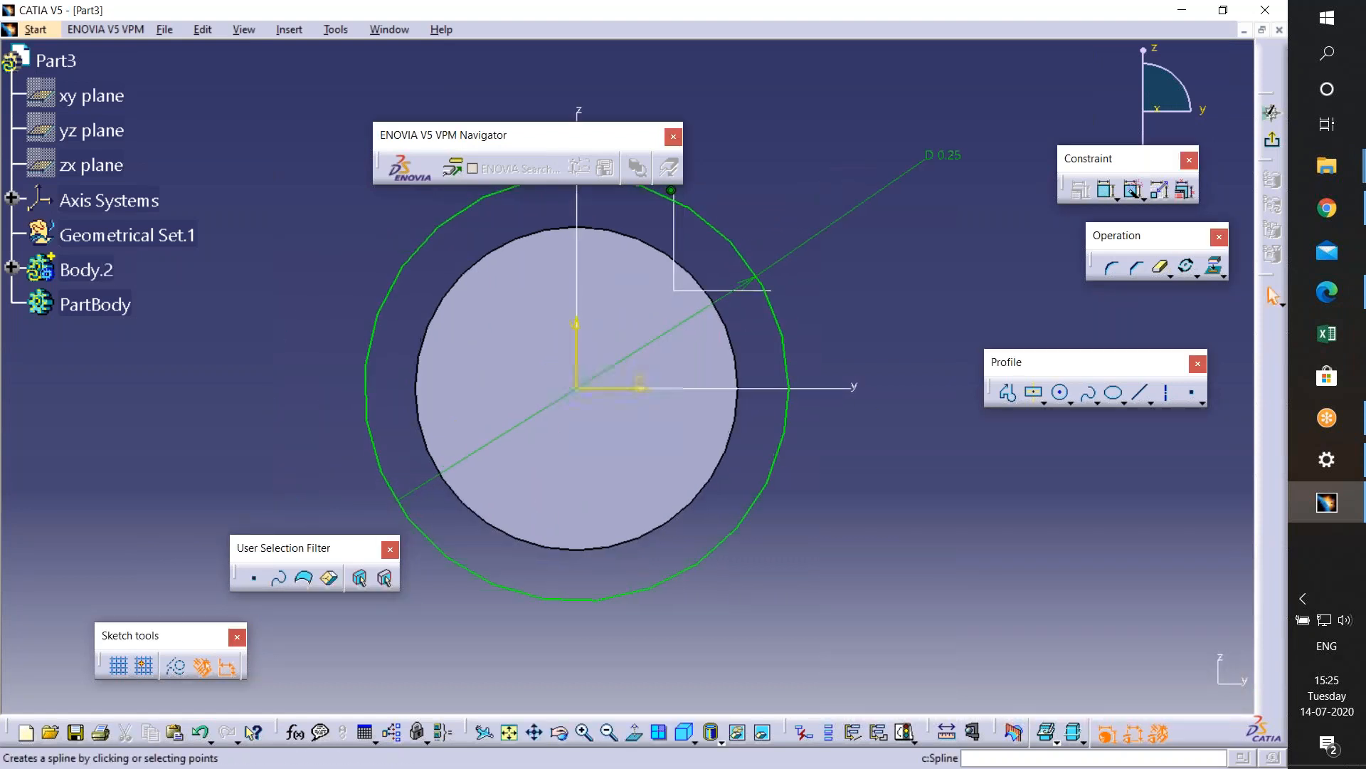
double_click(943, 156)
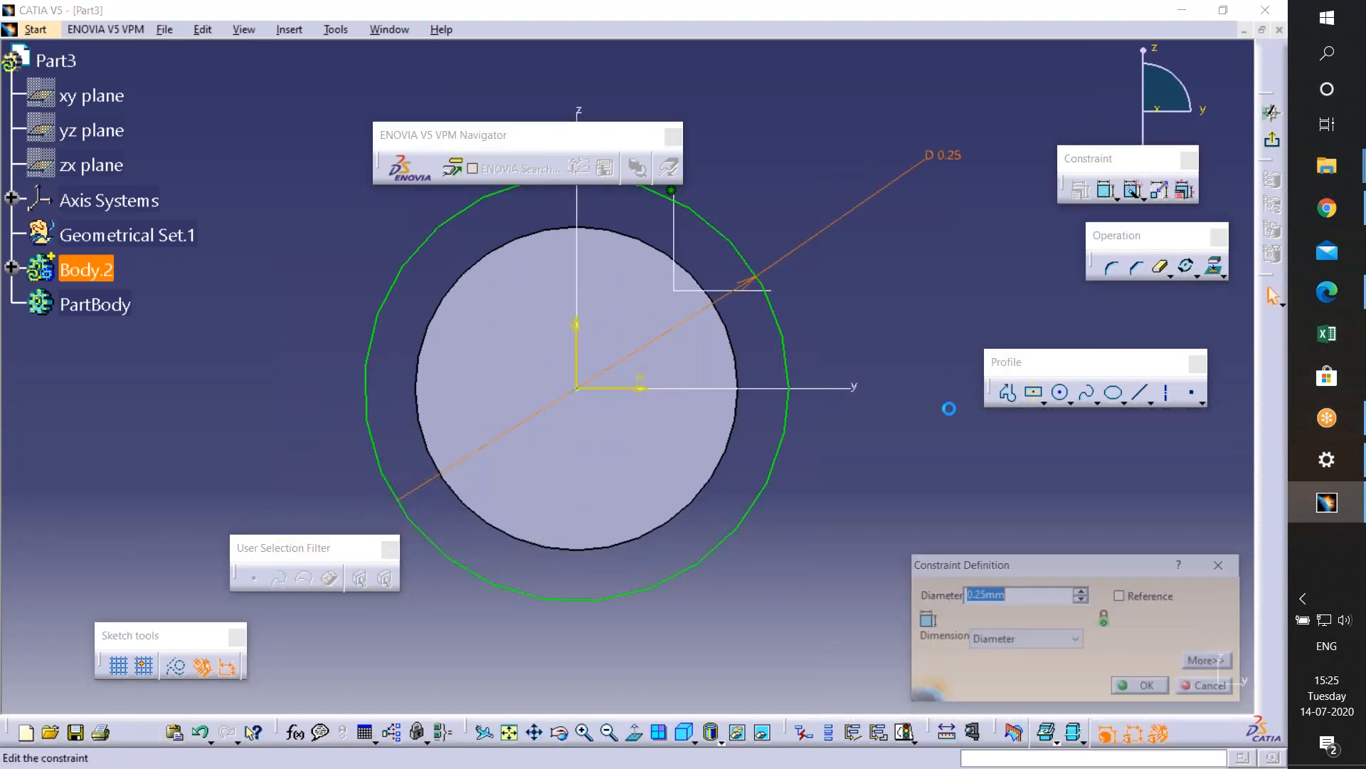
left_click(1149, 687)
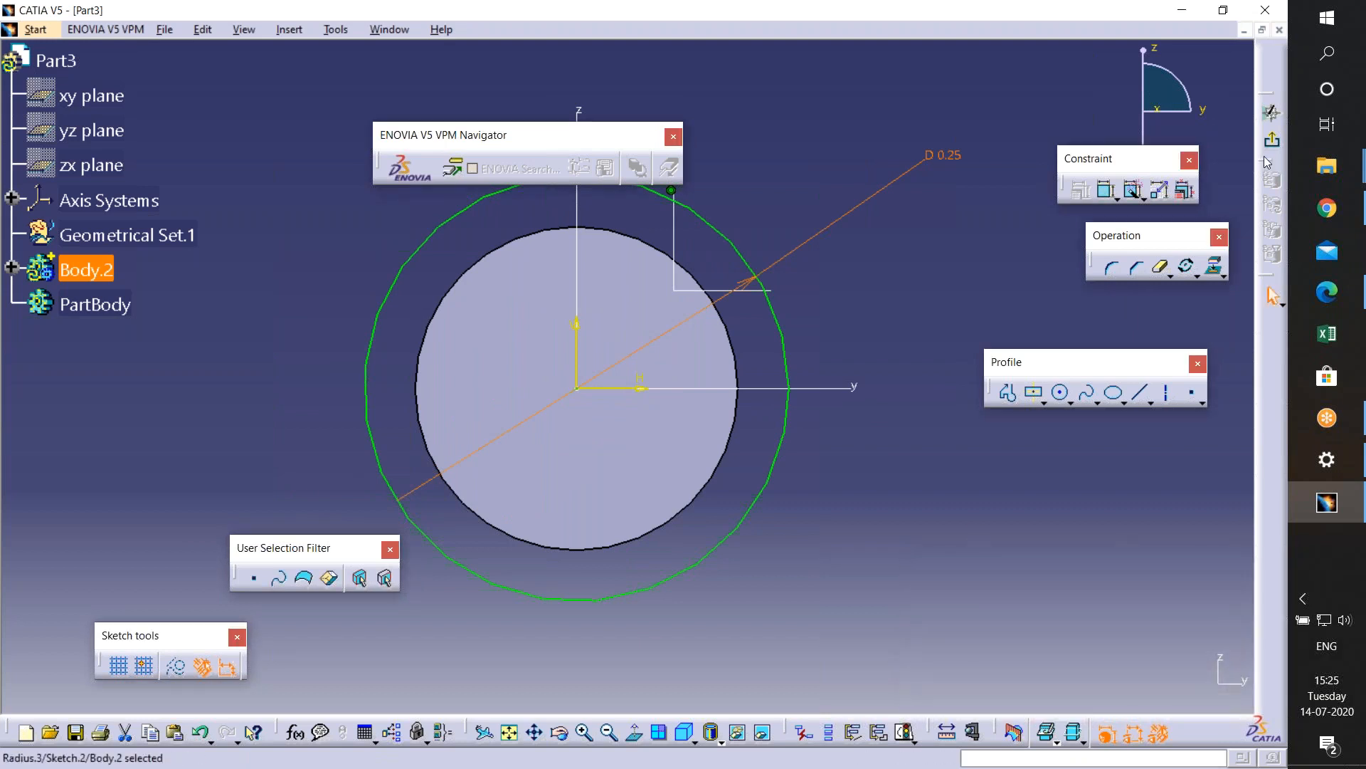
- Exit the sketch and pad the 0.25 mm circle 1.63 mm, checking the length in the Support Pin drawing
left_click(1272, 140)
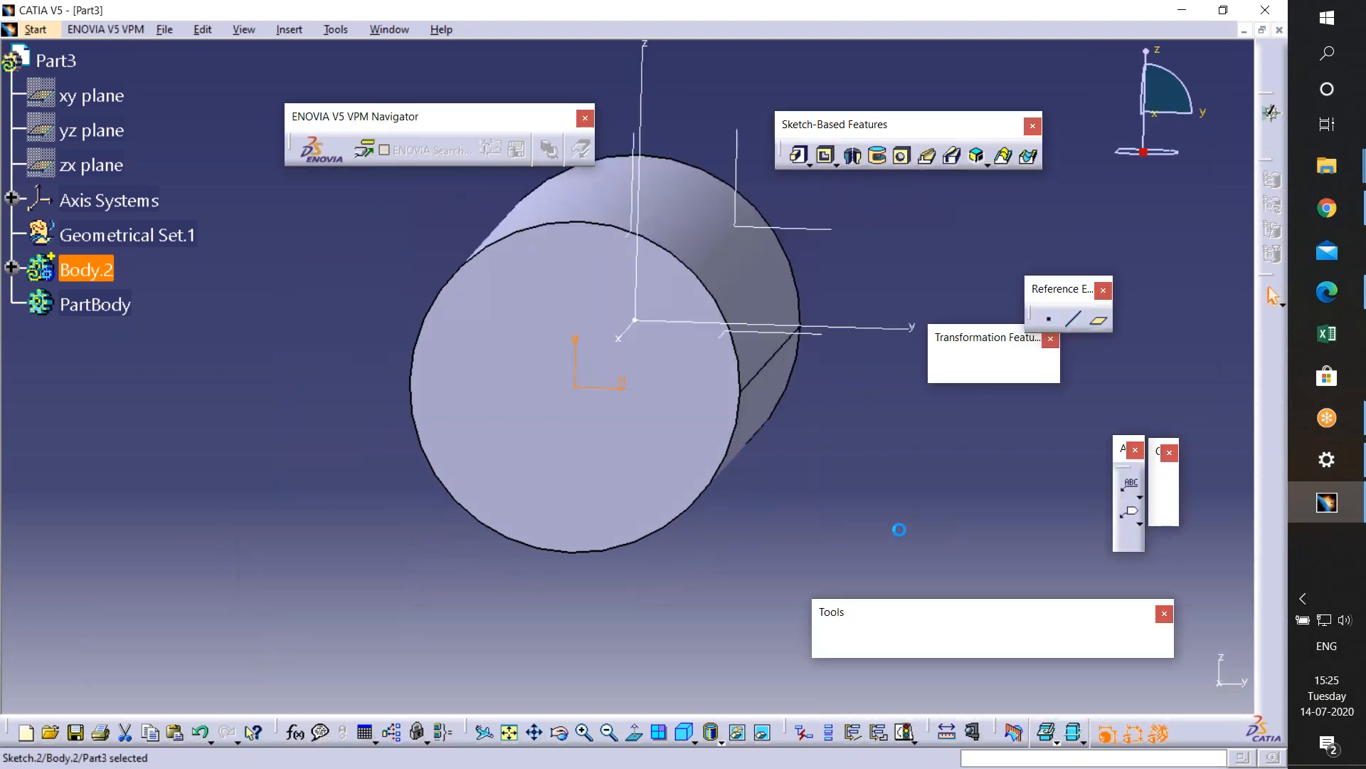
left_click(799, 156)
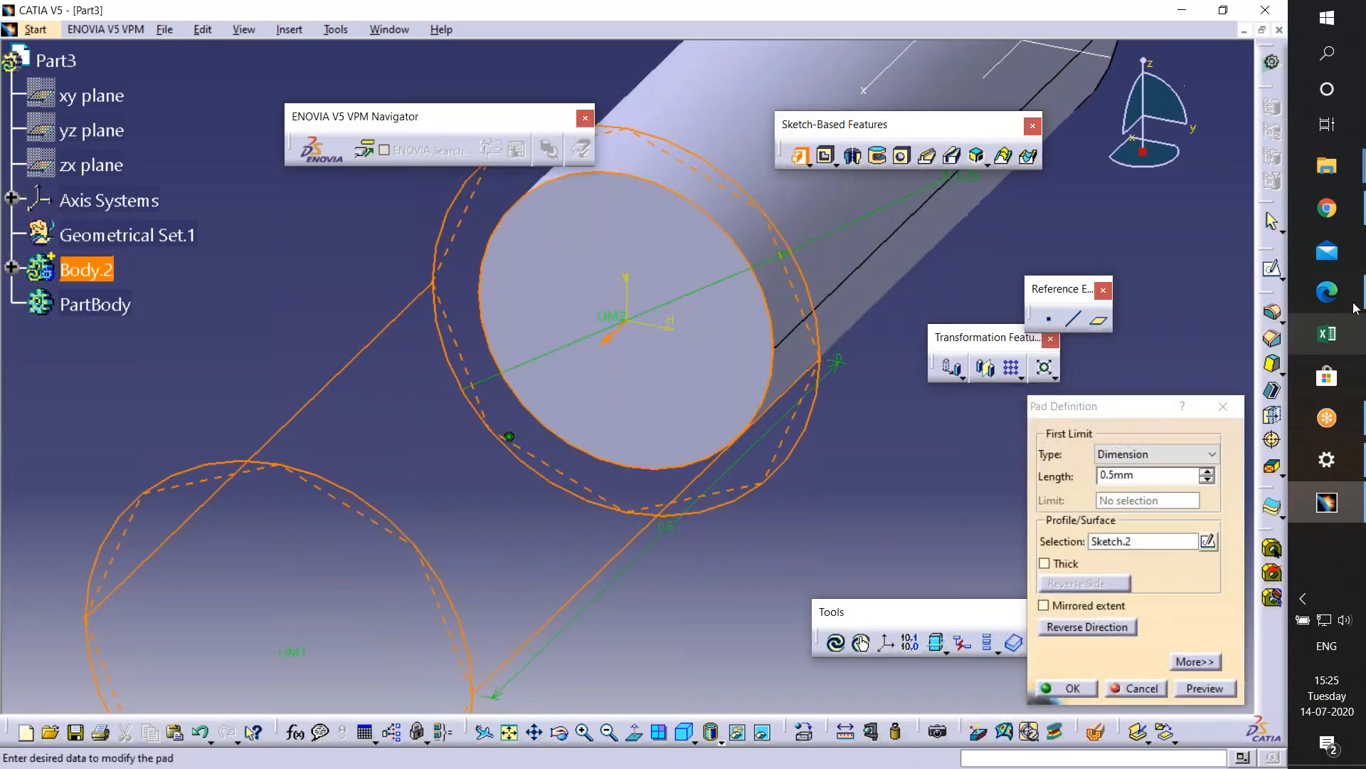
left_click(1342, 291)
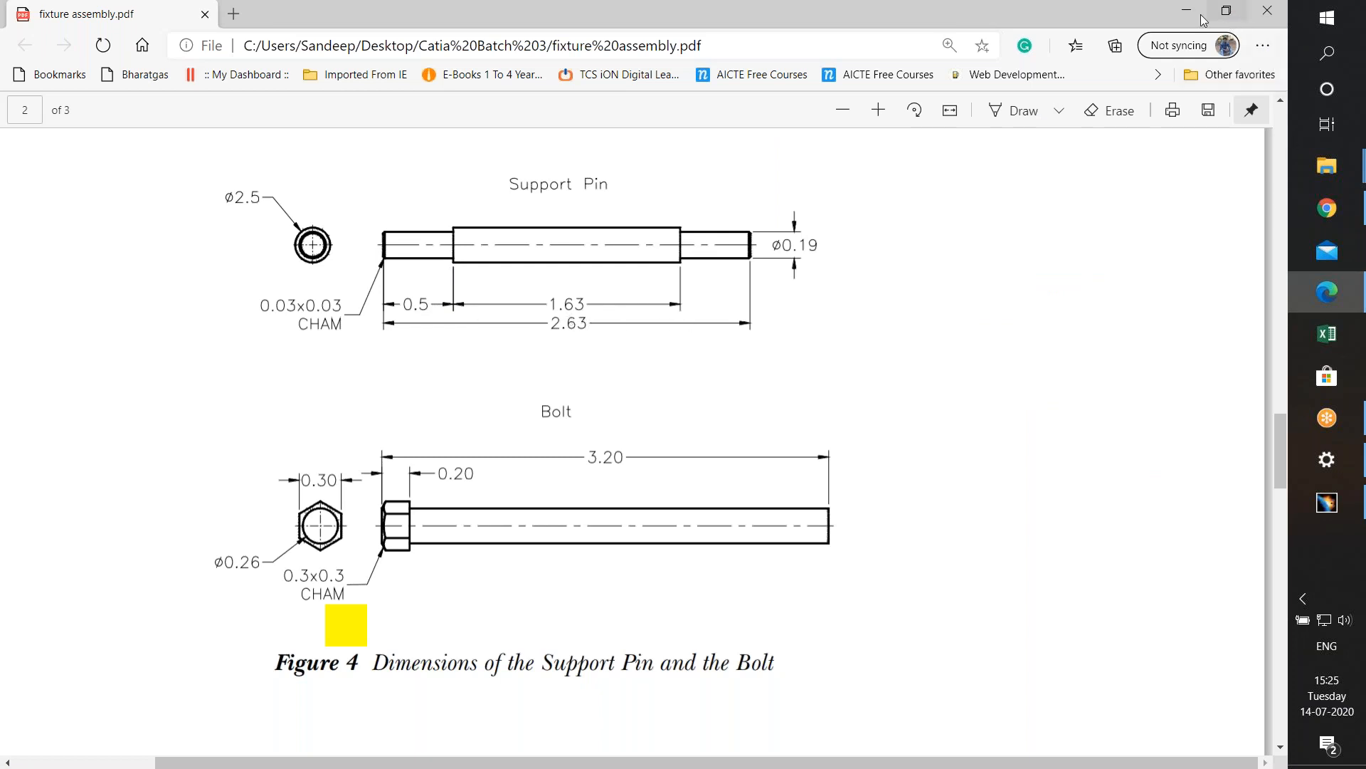
left_click(1170, 15)
double_click(1137, 475)
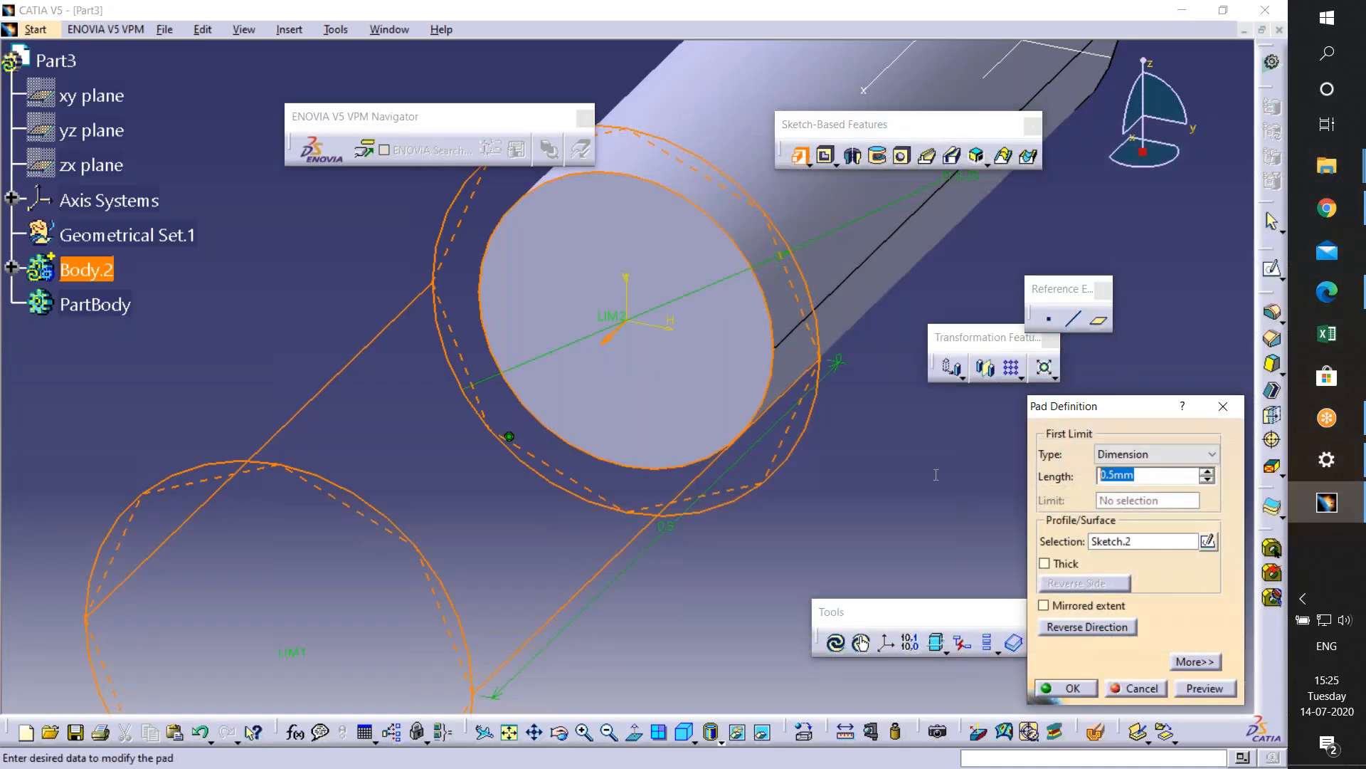
type("1.63")
key("Return")
- Open a new sketch on the free end face of the 1.63 mm pad
scroll(815, 449, "up", 1)
middle_click_drag(817, 446, 879, 477)
left_click(669, 512)
left_click(502, 508)
left_click(1272, 268)
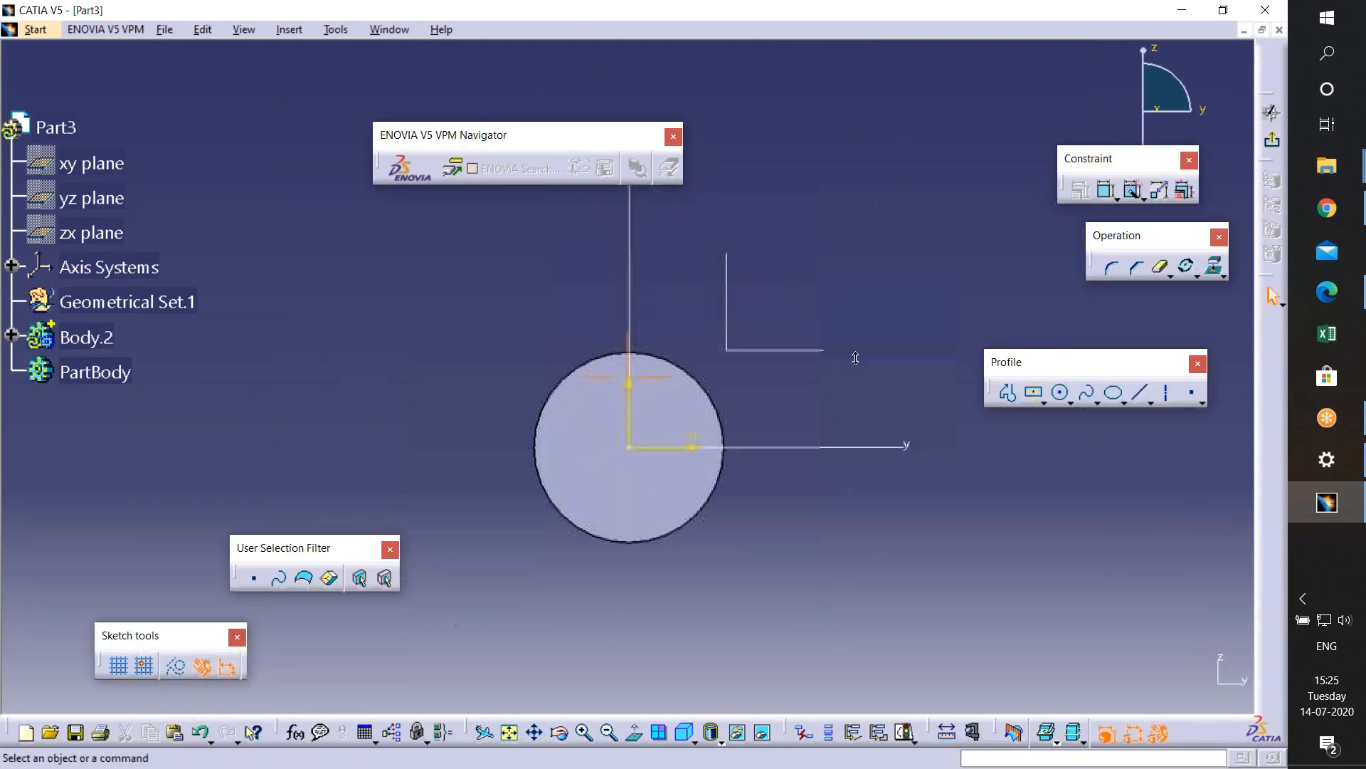
left_click(1071, 402)
left_click(1087, 411)
left_click(898, 173)
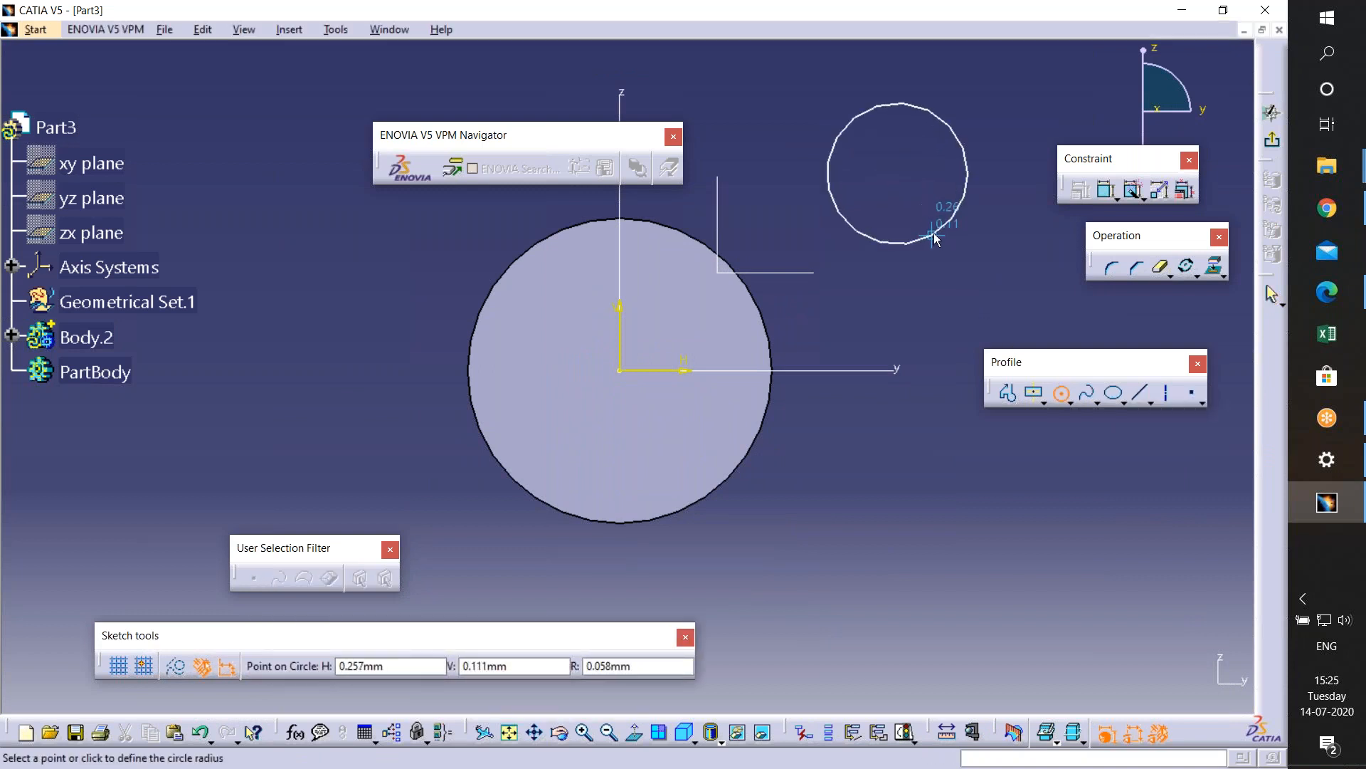
key("Escape")
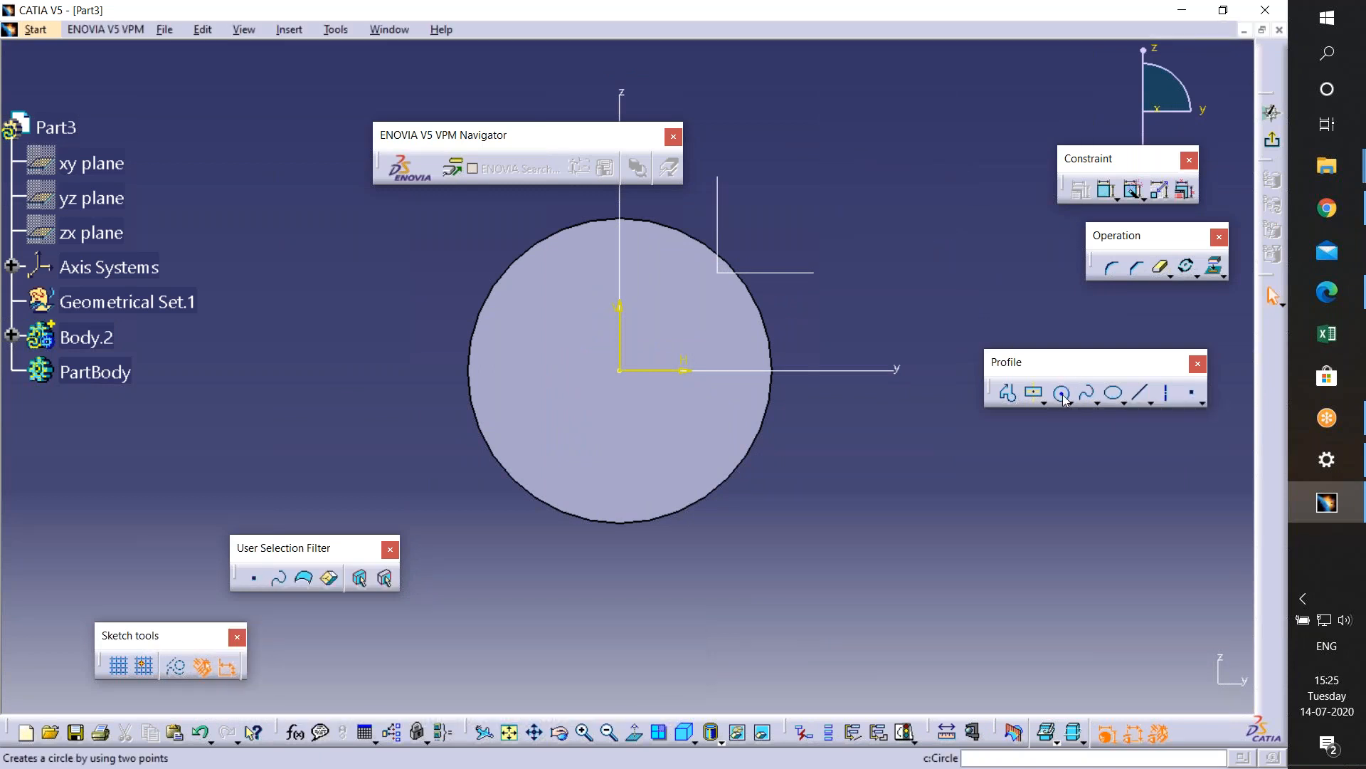
- Sketch a circle centred on the sketch origin and dimension its diameter as 0.19 mm
left_click(1063, 395)
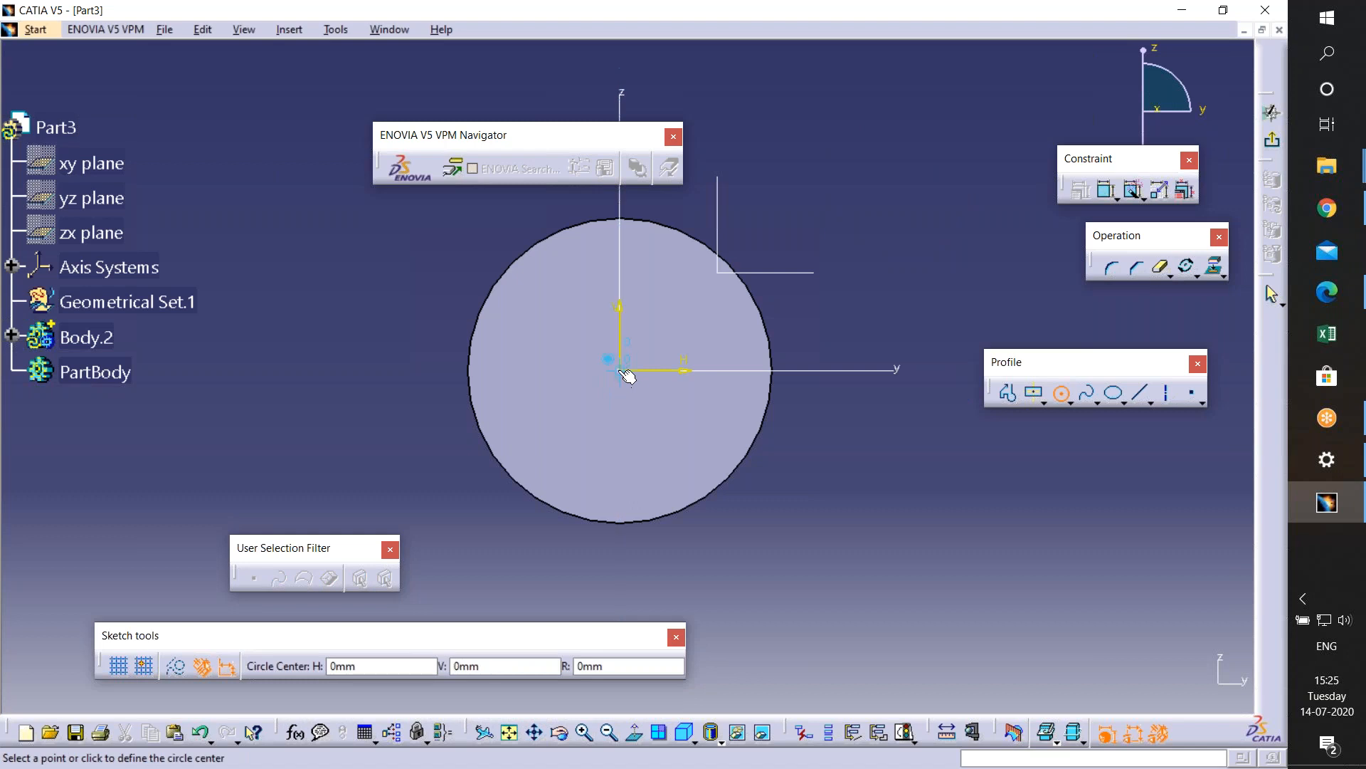
left_click(688, 441)
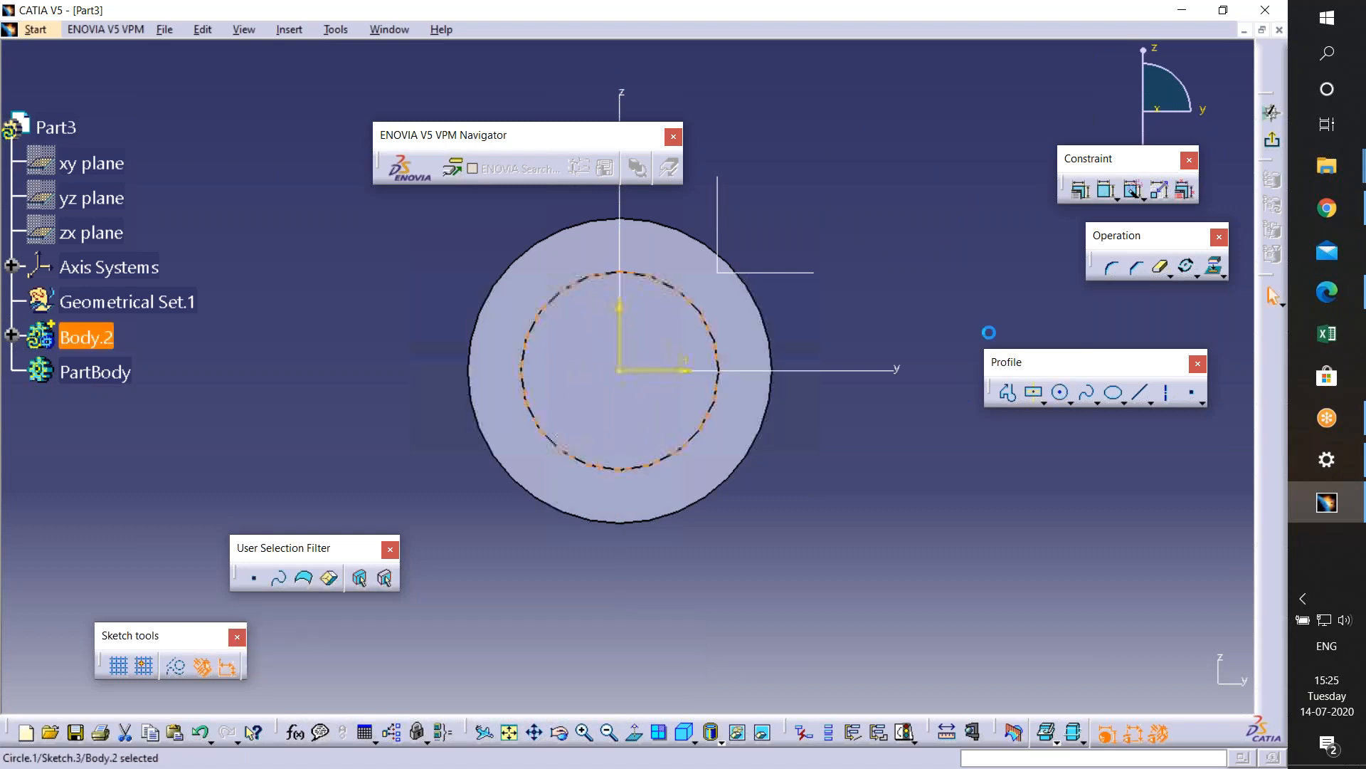
left_click(1081, 190)
left_click(807, 205)
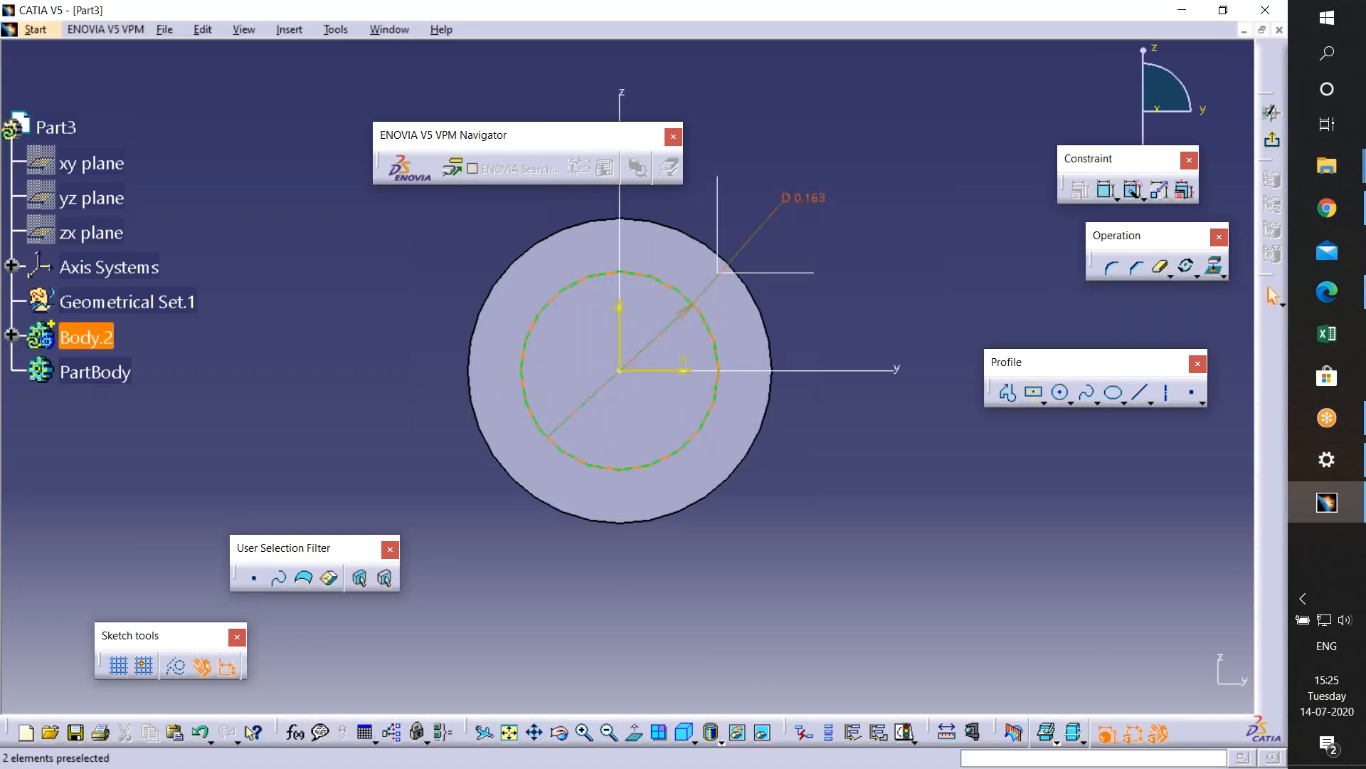
double_click(804, 200)
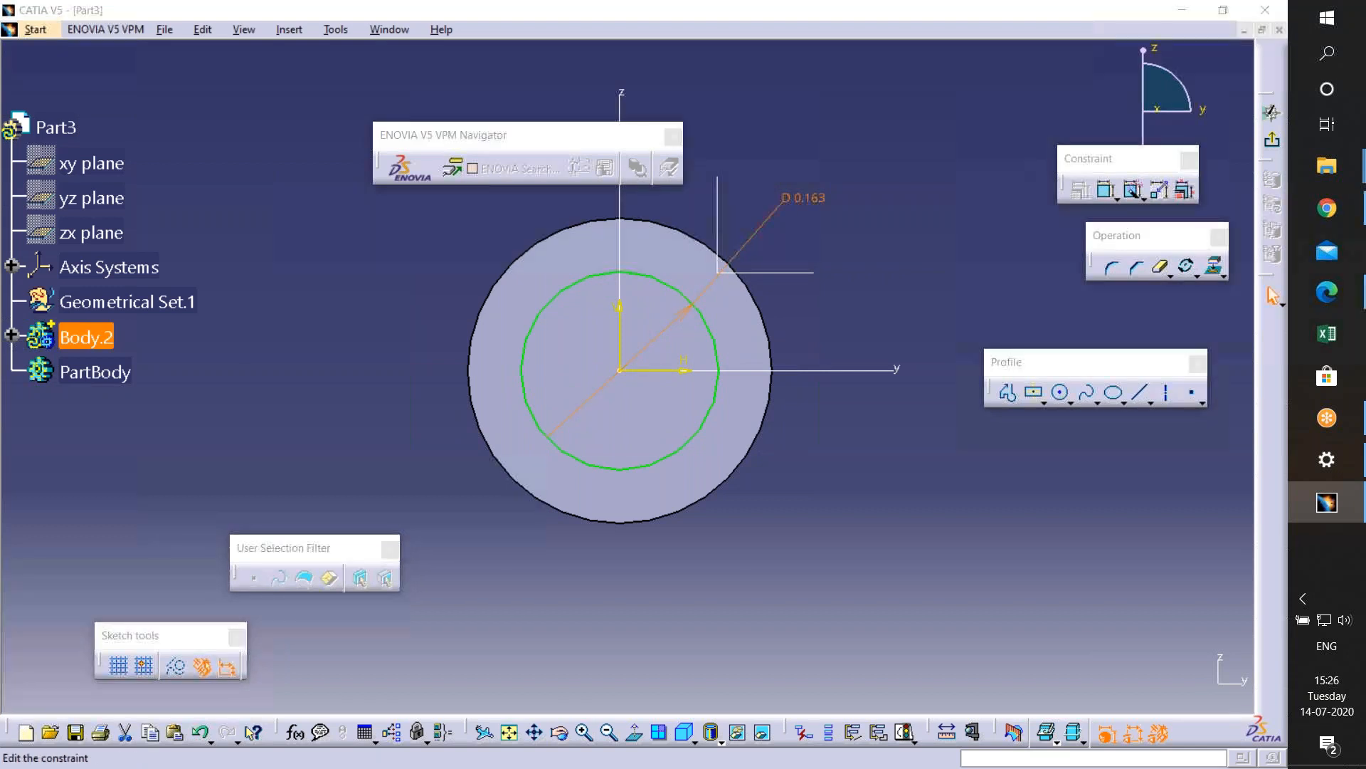
key("Return")
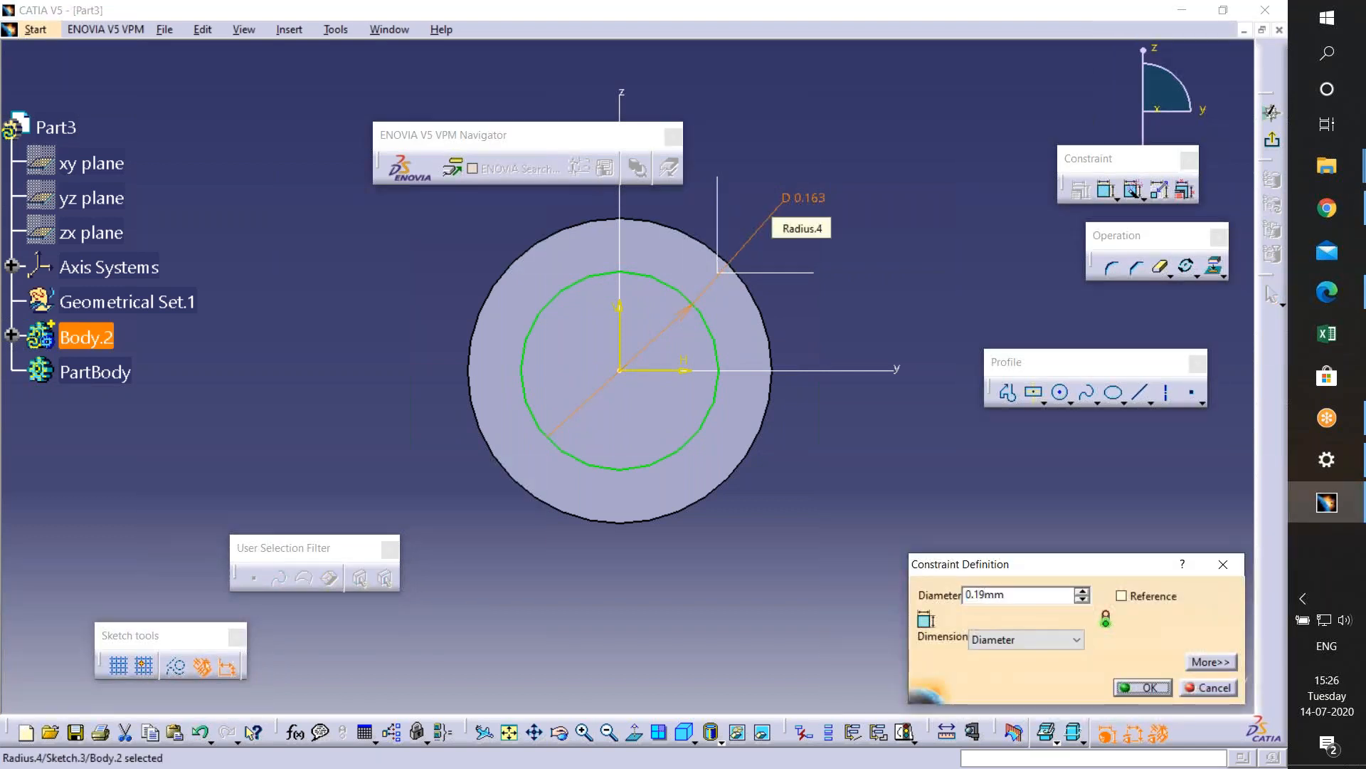
- Exit the sketch and pad the 0.19 mm circle 0.5 mm to form the pin's second end
left_click(1273, 145)
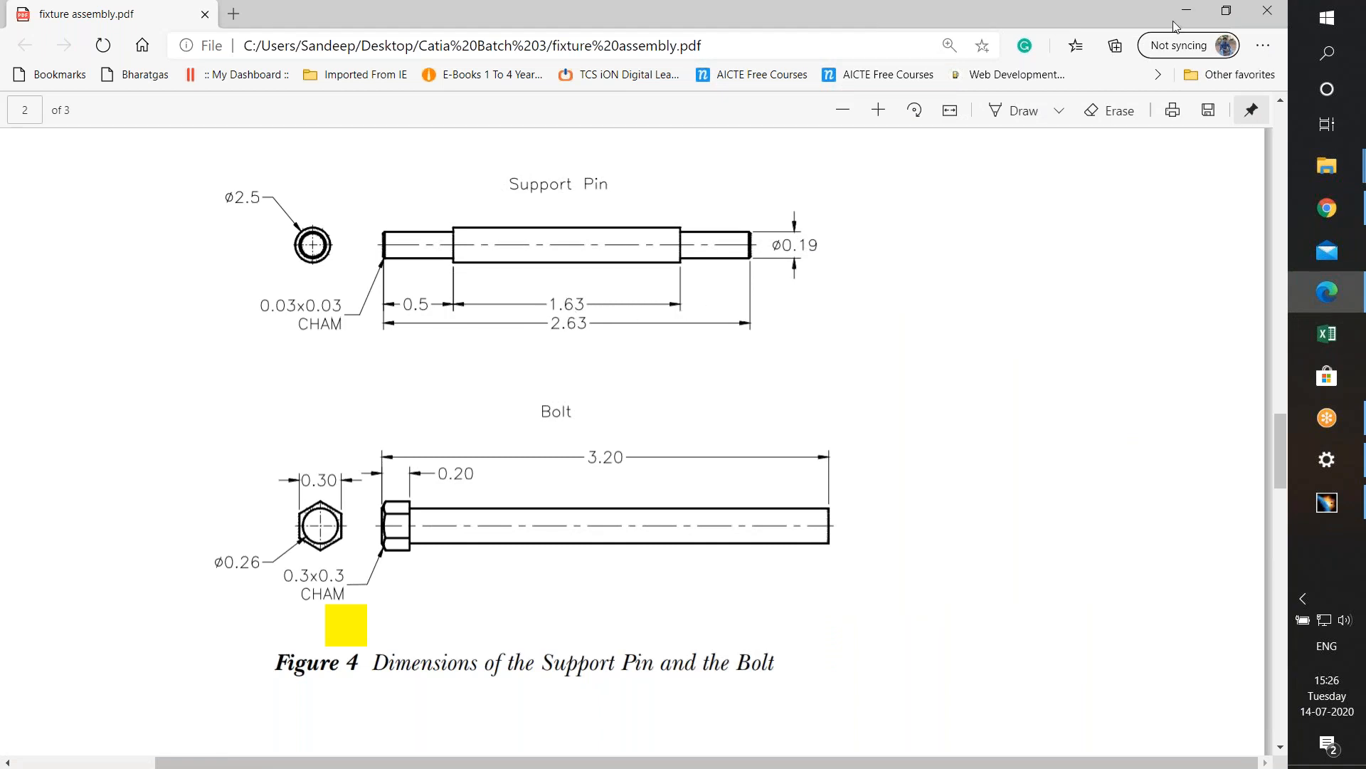
key("alt+Tab")
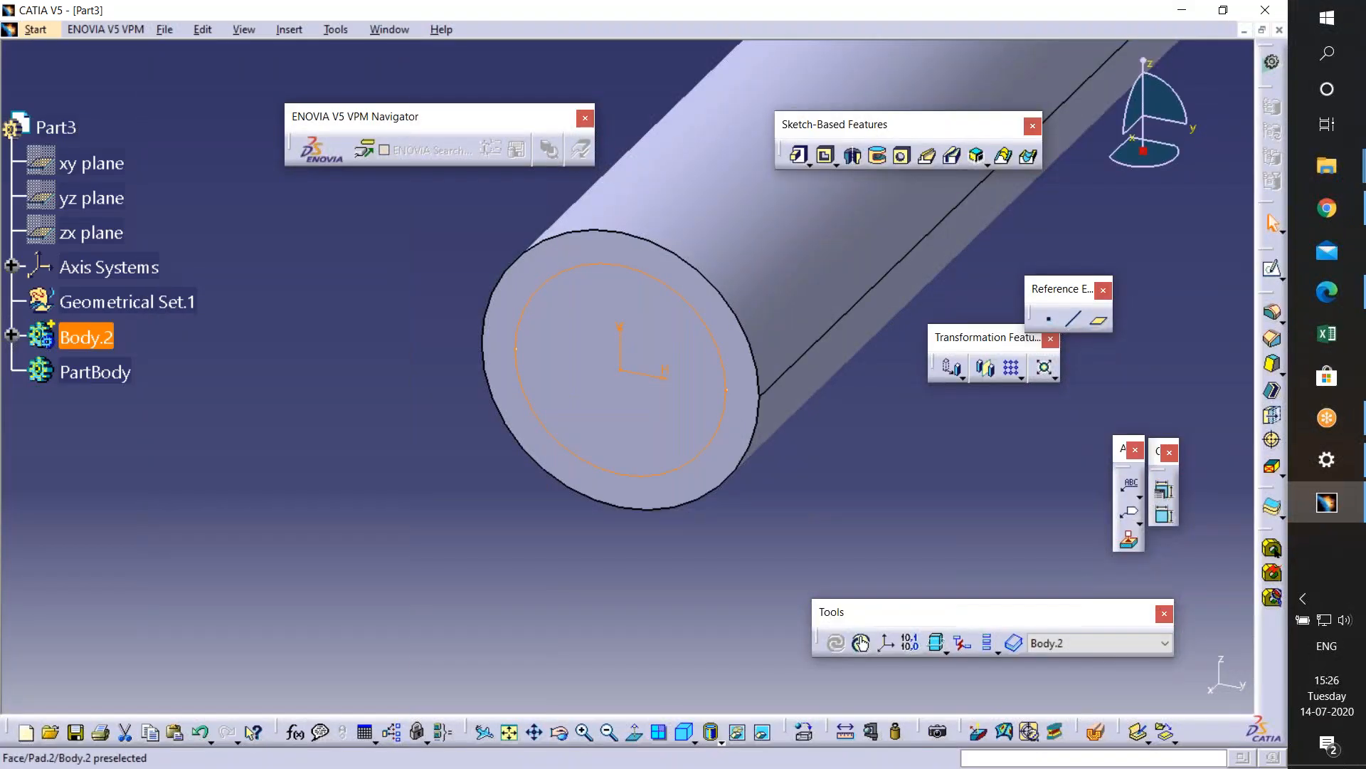
left_click(799, 156)
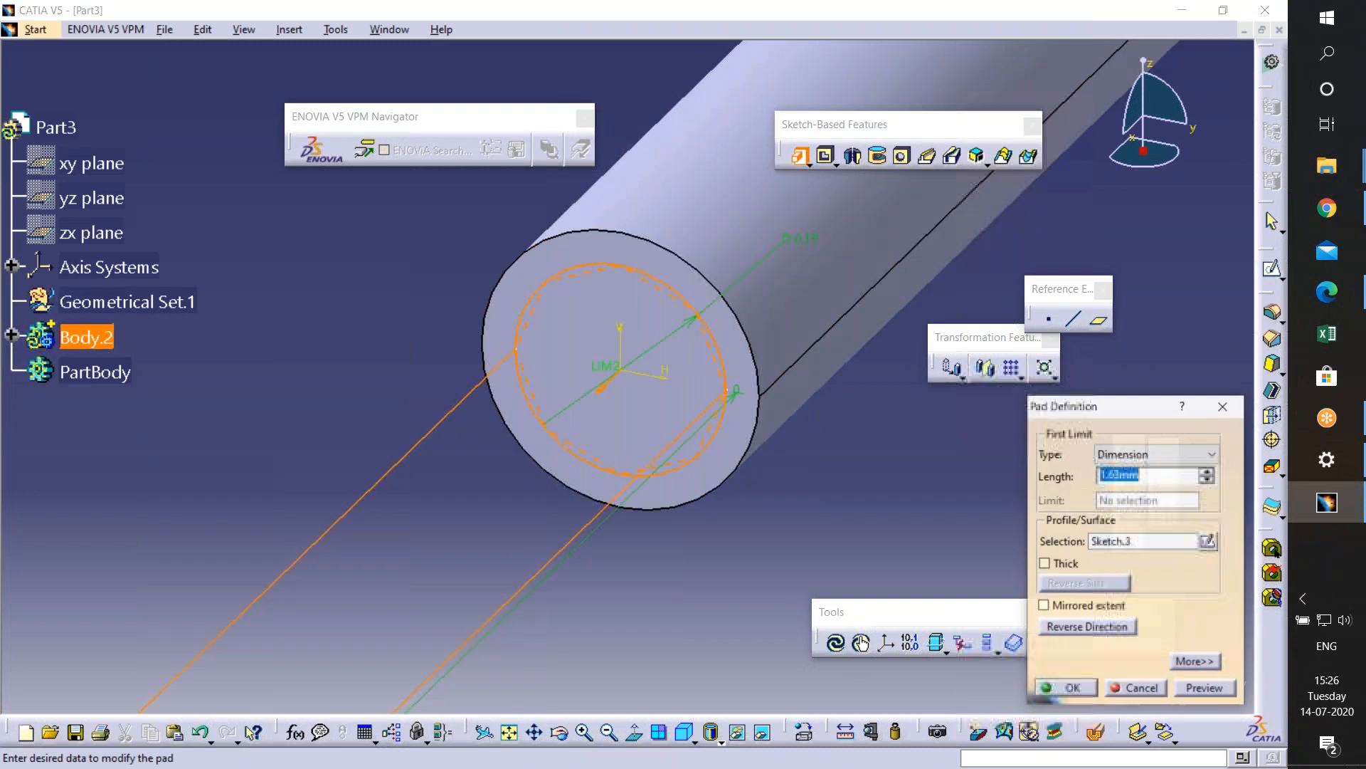
type("0.5")
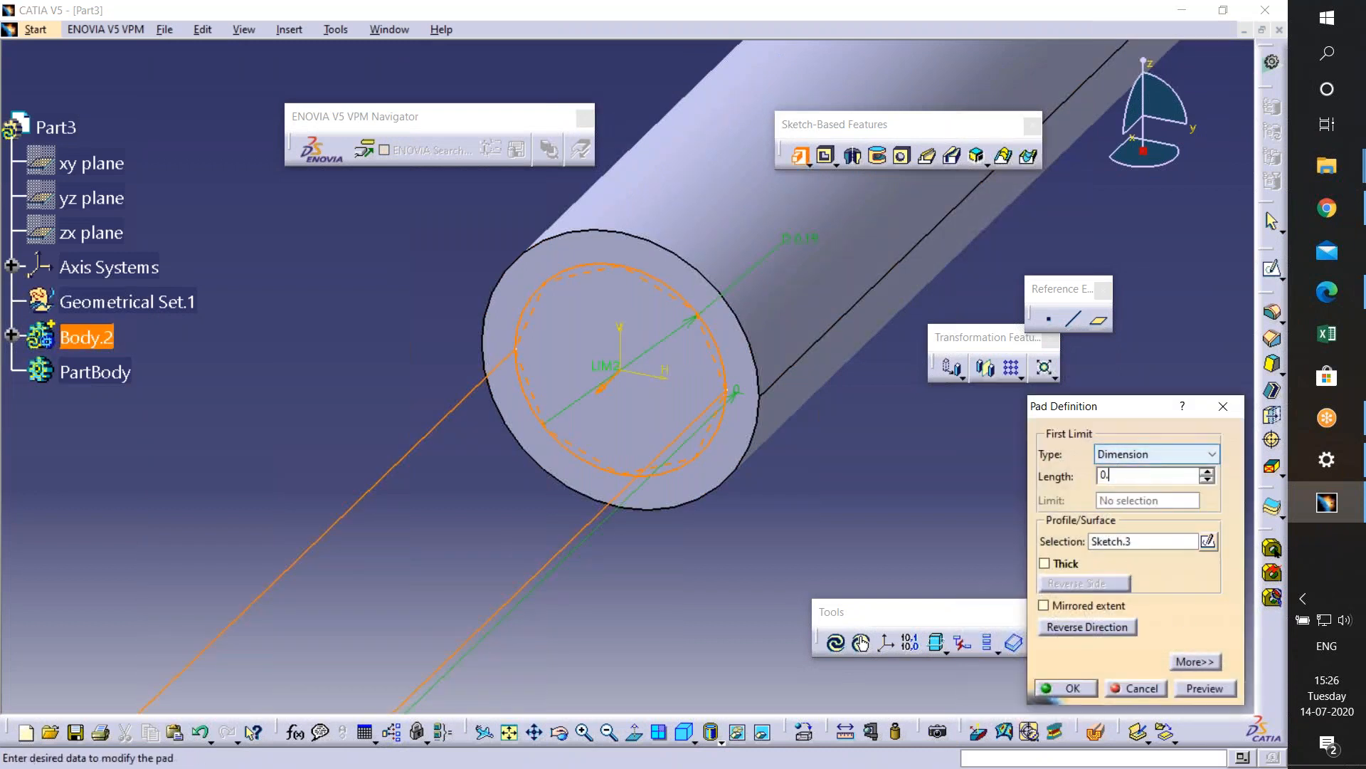
key("Return")
left_click(851, 491)
middle_click_drag(819, 313, 652, 422)
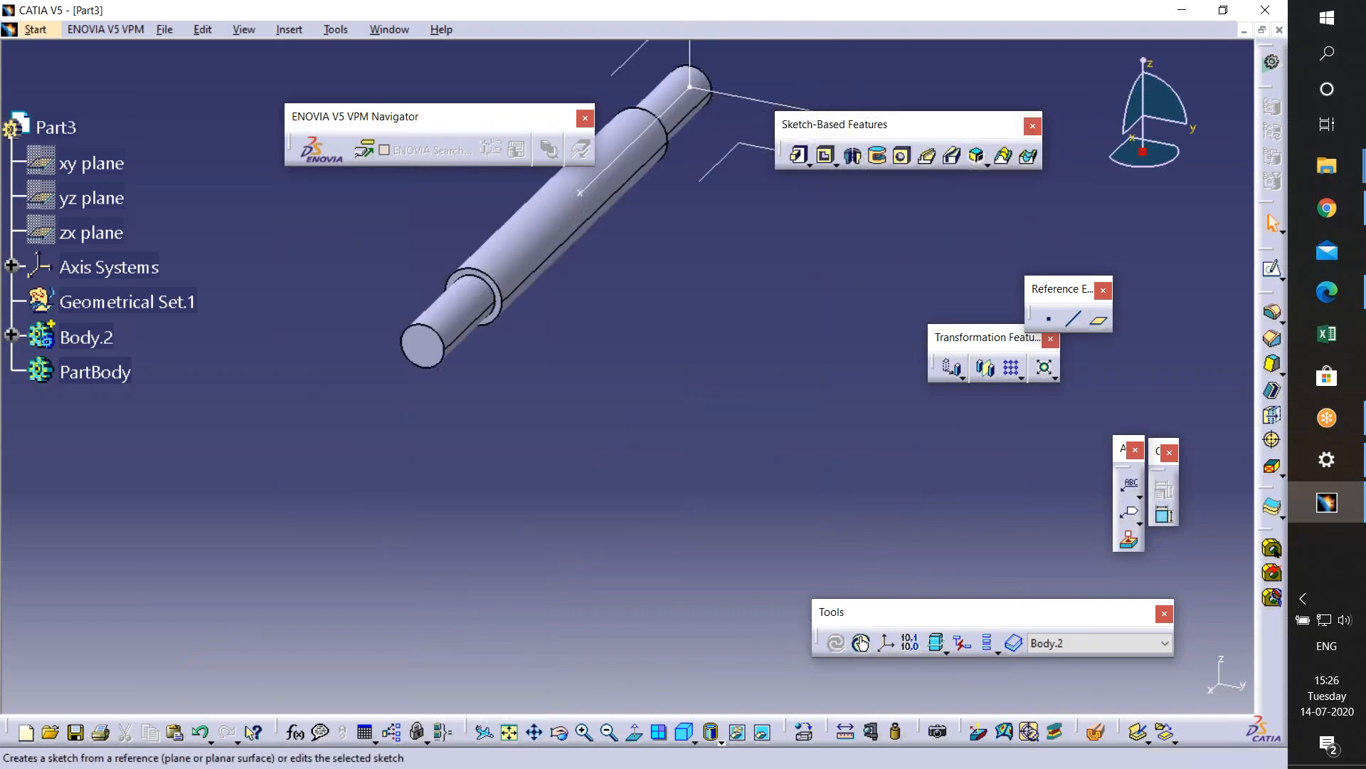
- Check the chamfer size in the Support Pin drawing in the PDF and return to the pin model
left_click(1345, 295)
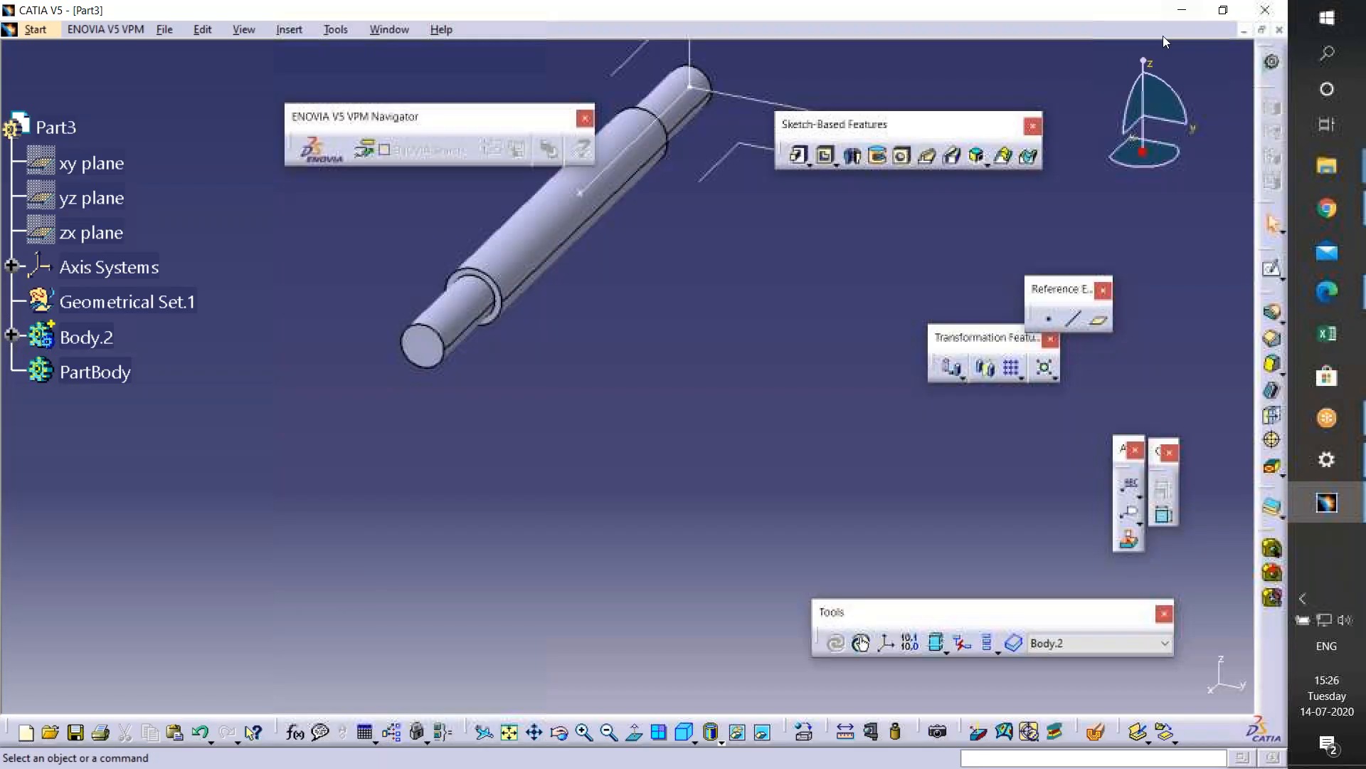
left_click(1176, 18)
middle_click_drag(429, 505, 671, 558)
left_click(421, 504)
left_click(667, 464)
middle_click_drag(702, 514, 704, 487)
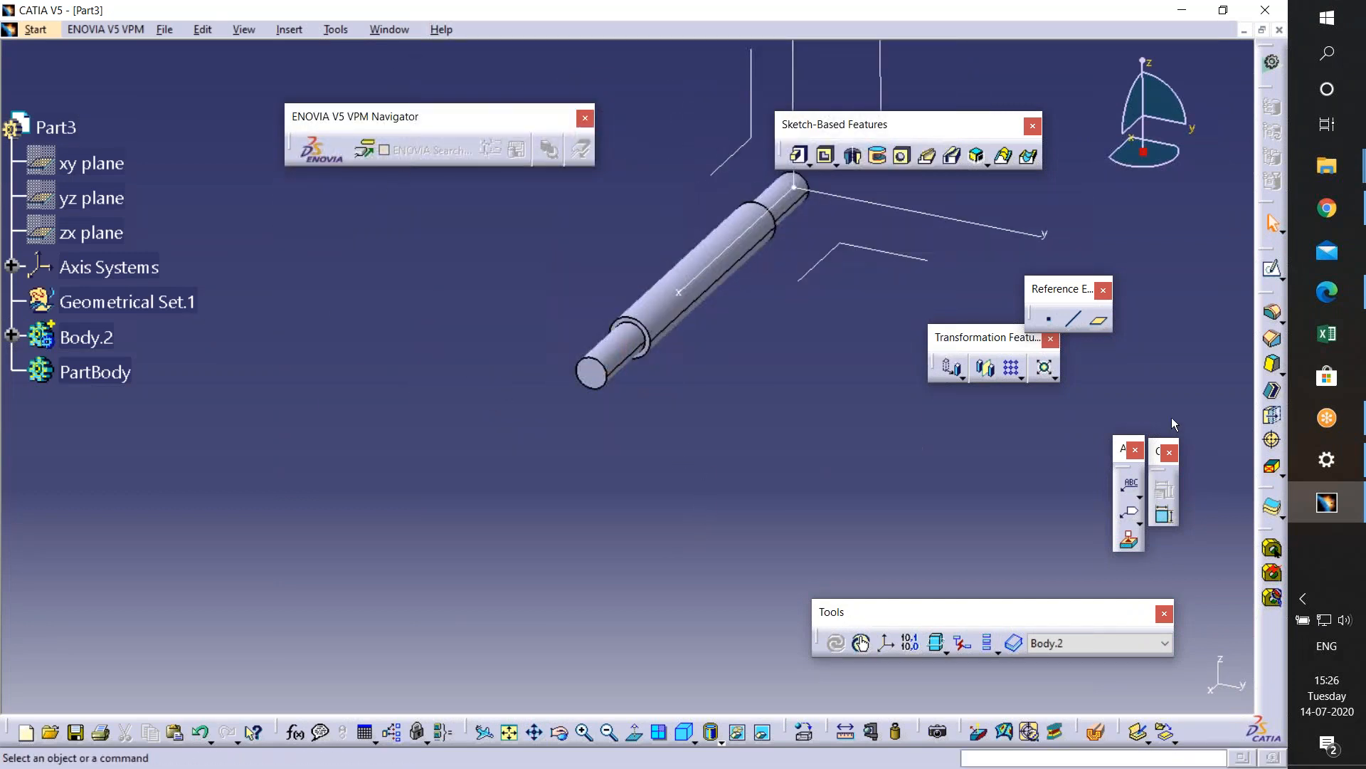
- Start a chamfer on the circular edge of the second 0.19 mm end, using the Length1/Length2 mode
left_click(1271, 312)
left_click_drag(982, 474, 984, 493)
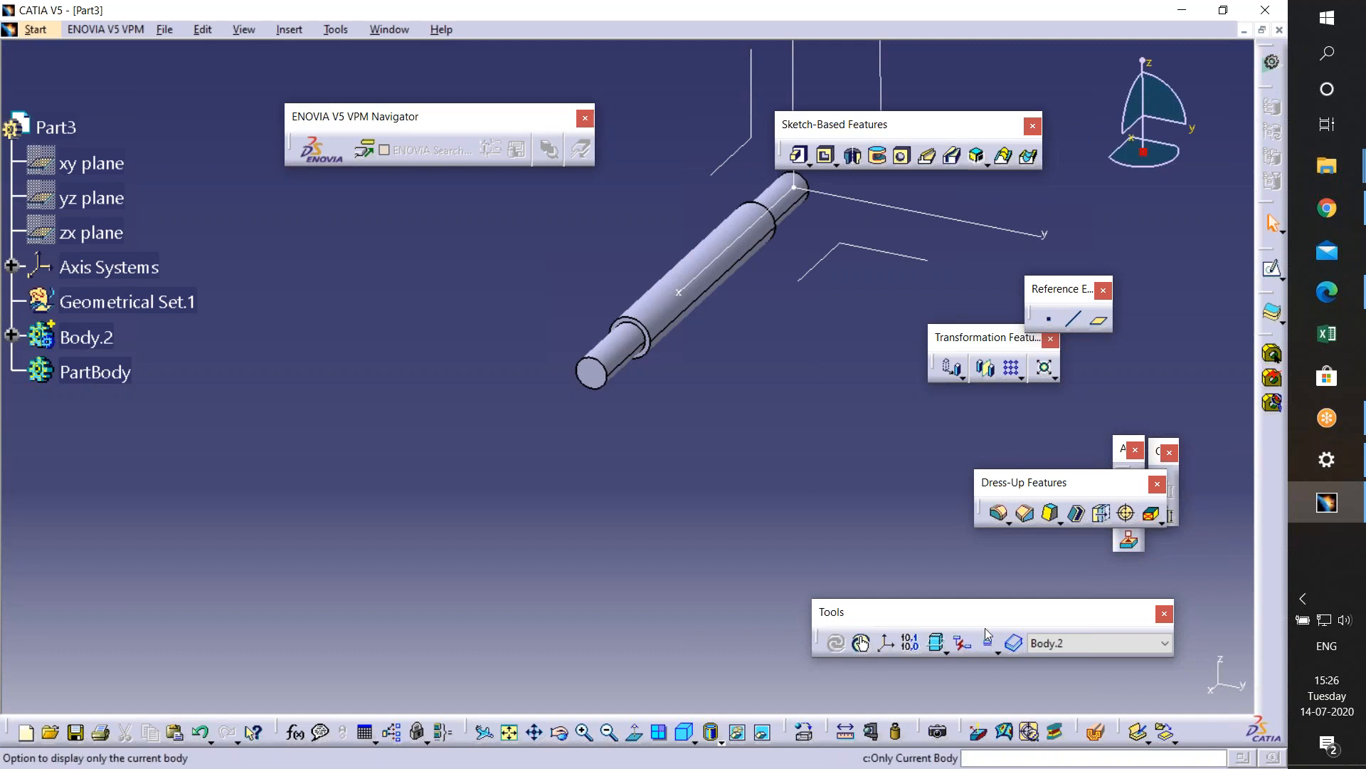
left_click(1028, 514)
scroll(630, 376, "up", 3)
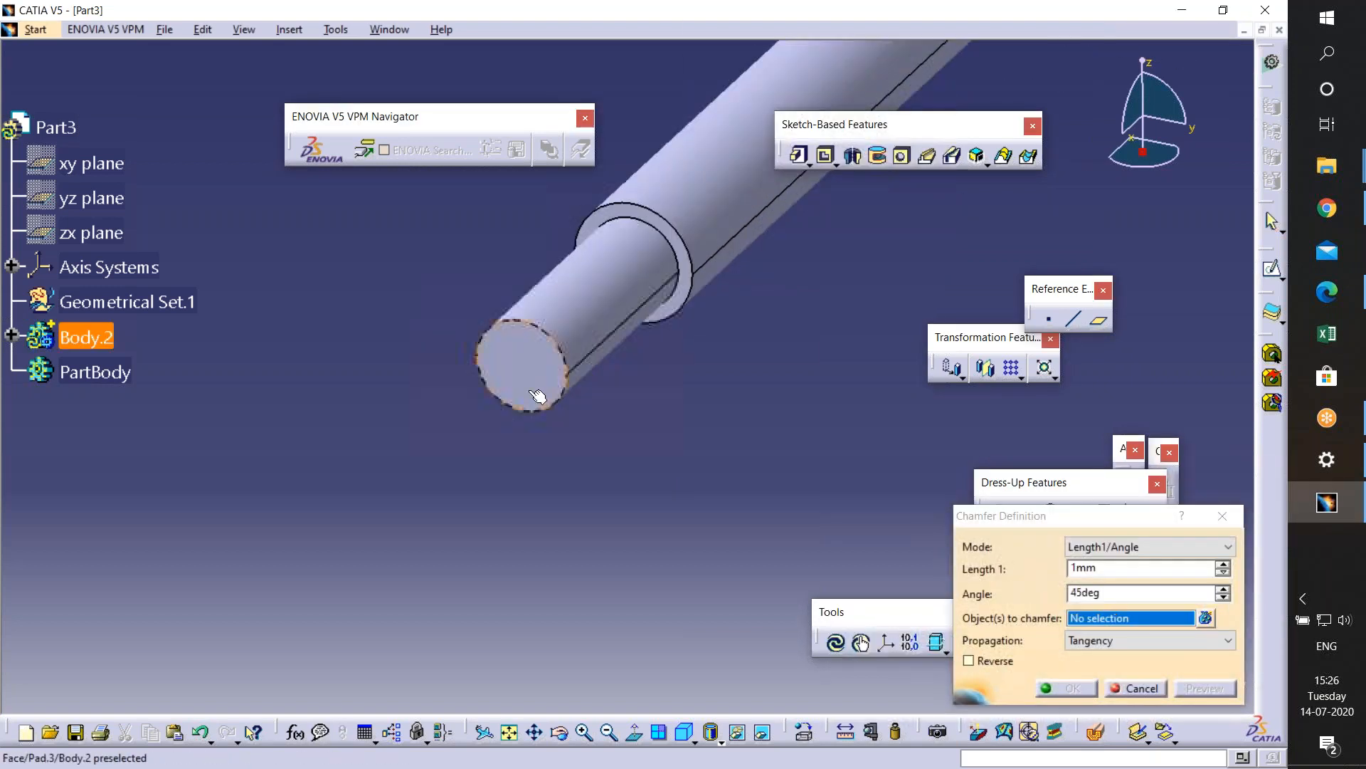
left_click(553, 336)
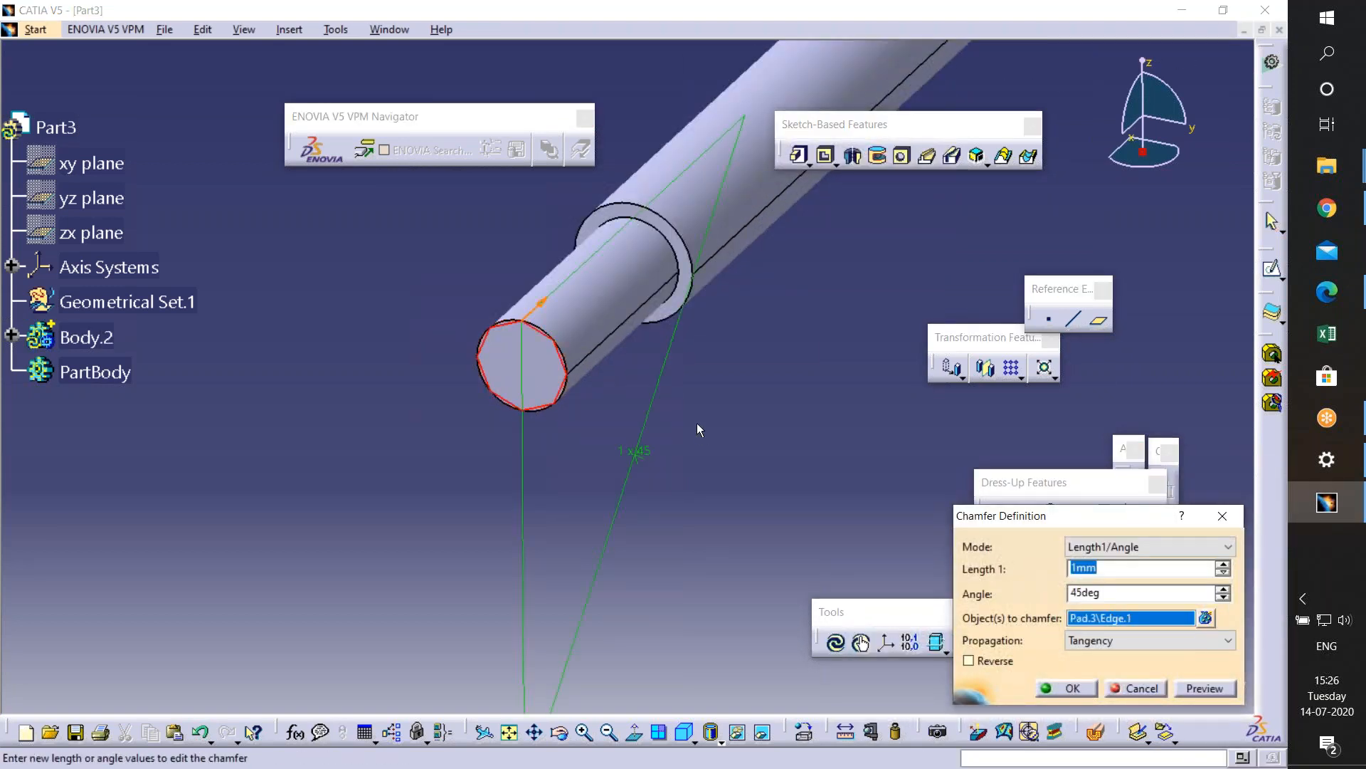
scroll(697, 428, "down", 3)
left_click(1146, 546)
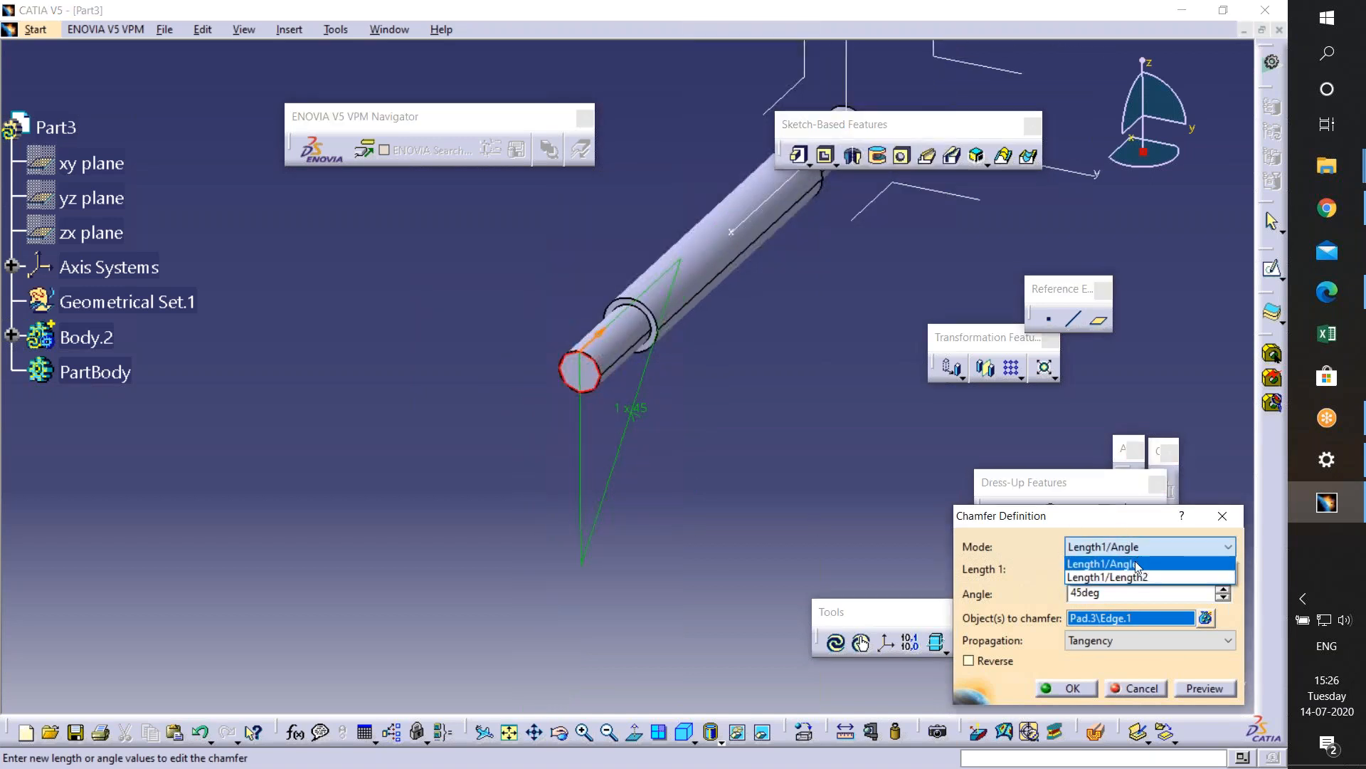
left_click(1126, 577)
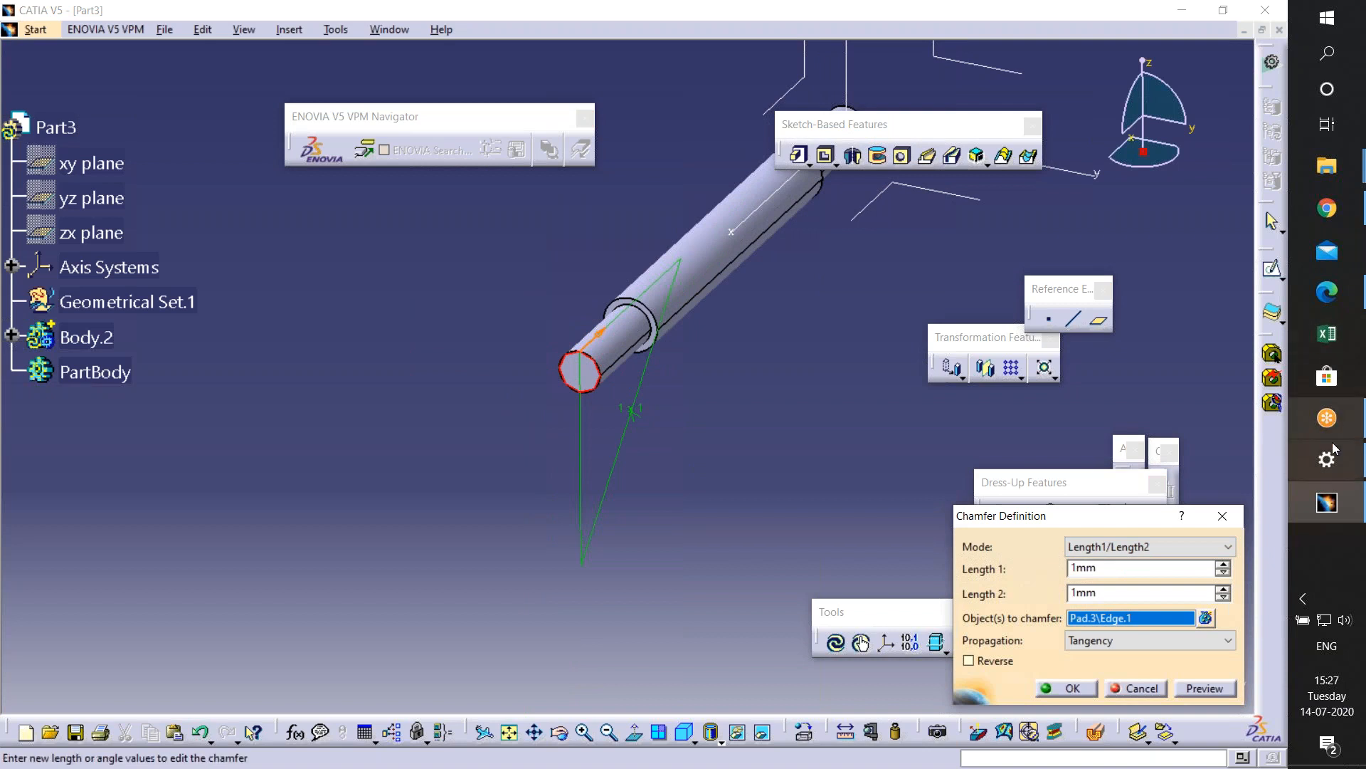
mouse_move(1332, 429)
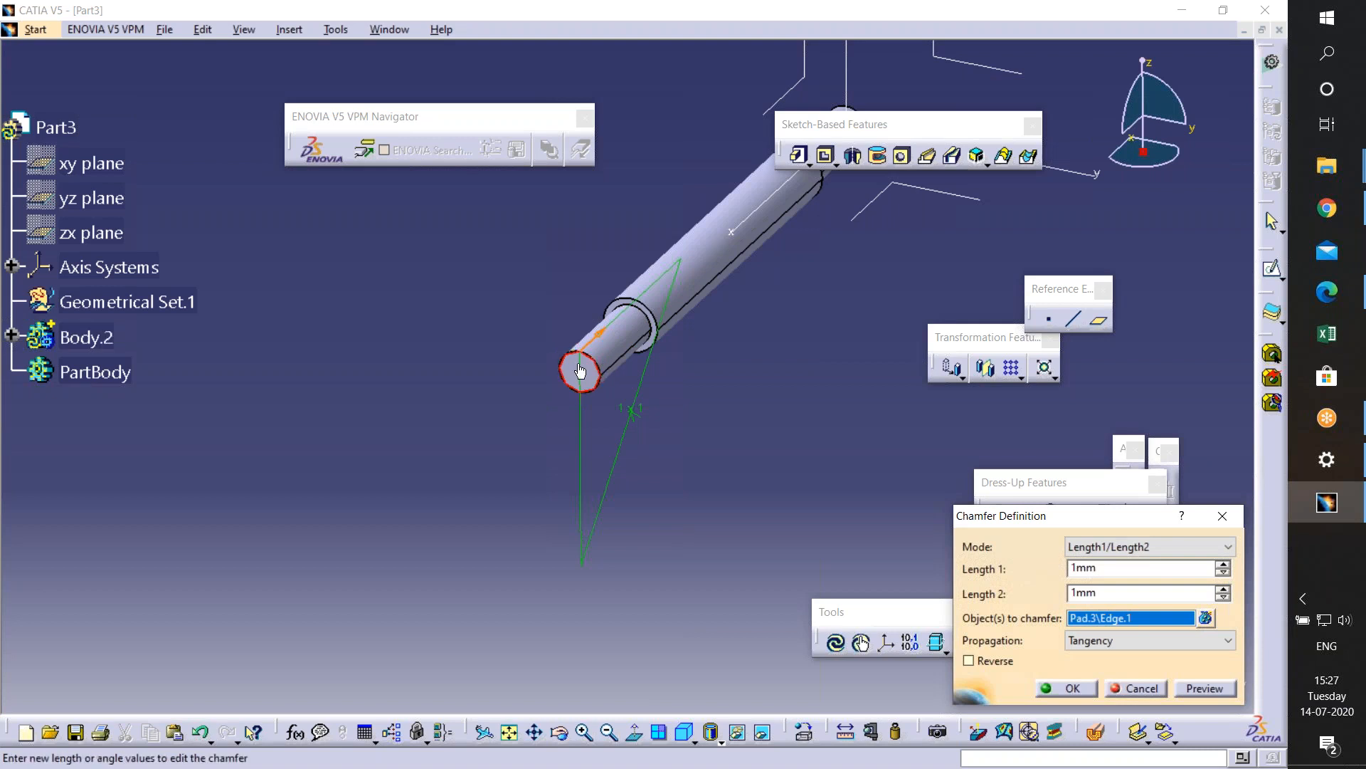
- Set both chamfer lengths to 0.03 mm and create the chamfer on the pin's end
left_click(1128, 567)
key("Tab")
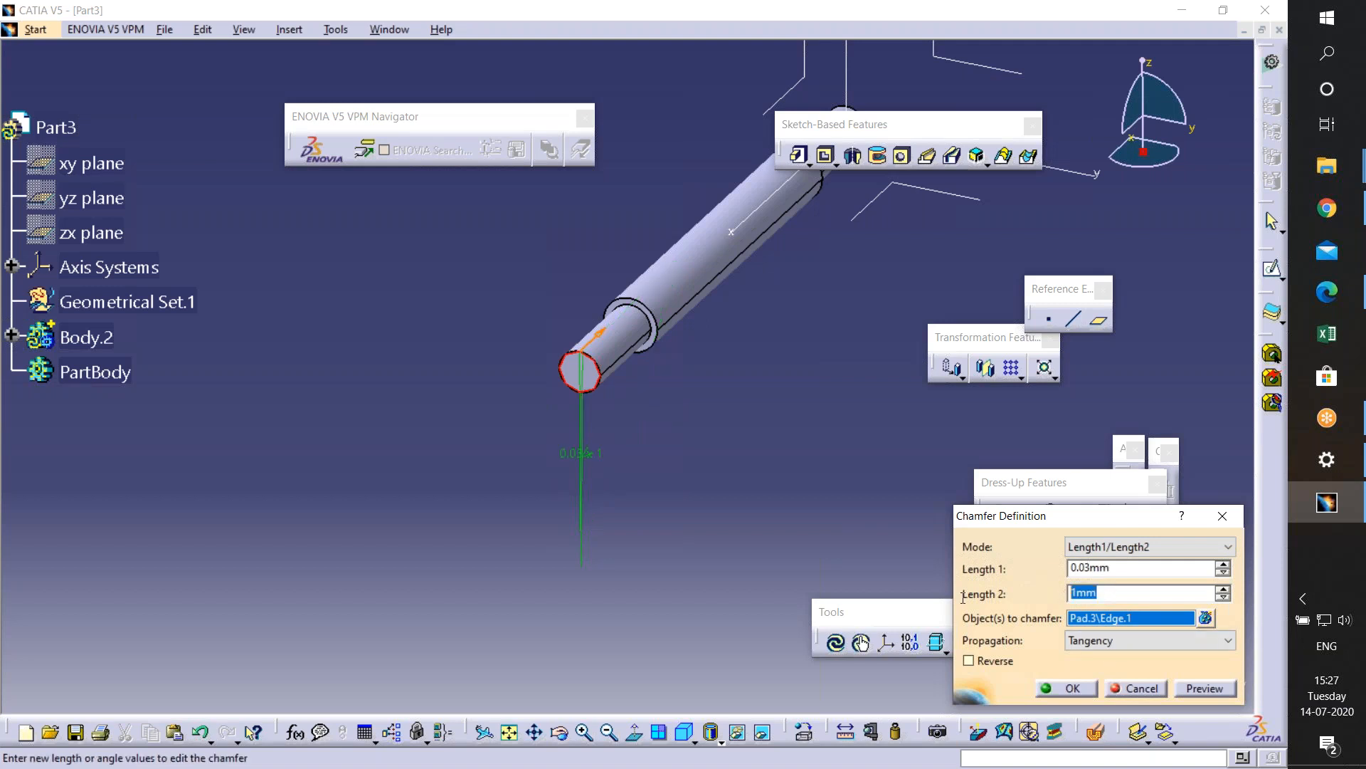
type("0.03")
key("Tab")
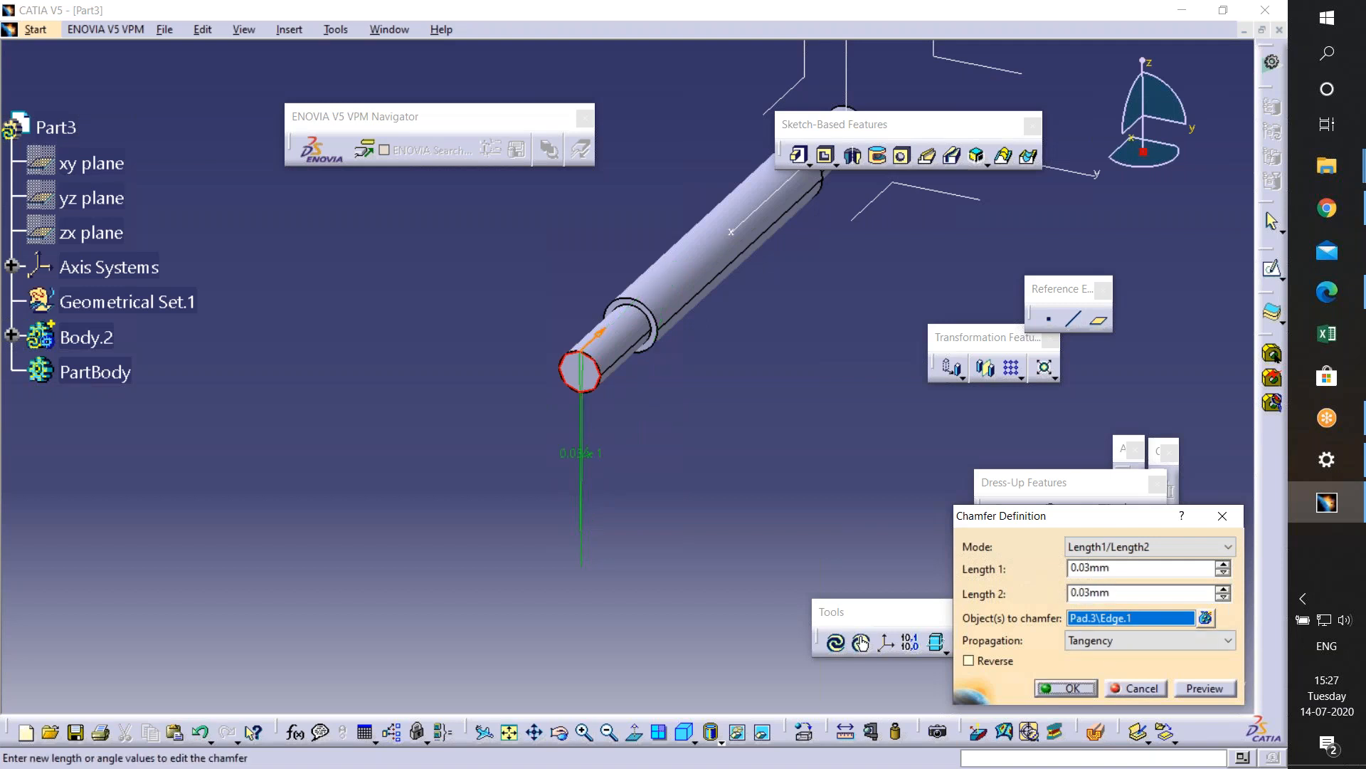
key("Return")
- Bring the pin's opposite end into view and start a Length1/Length2 chamfer for it
middle_click_drag(597, 397, 574, 278)
middle_click_drag(899, 78, 665, 313)
middle_click_drag(570, 612, 826, 155)
middle_click_drag(628, 327, 313, 640)
middle_click_drag(399, 626, 717, 415)
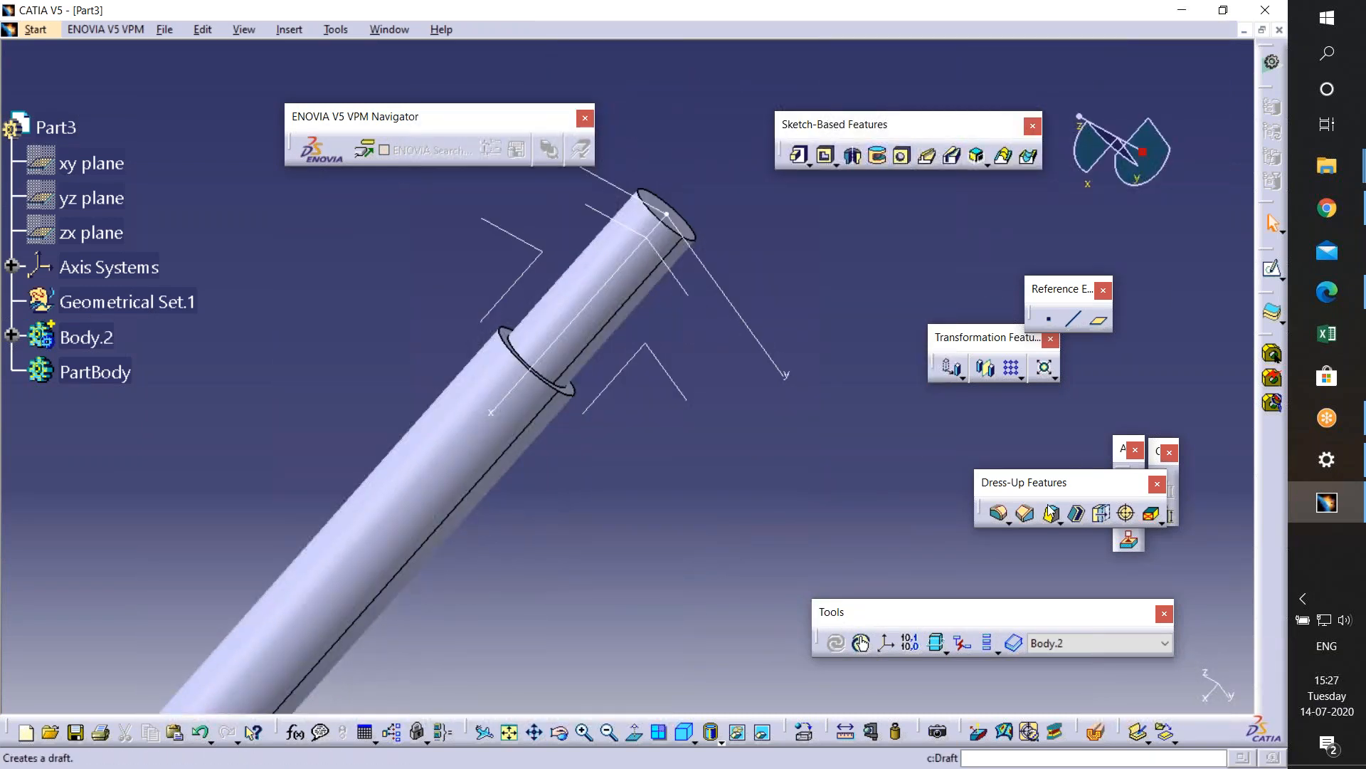
middle_click_drag(580, 409, 605, 381)
middle_click(701, 286)
middle_click_drag(662, 219, 577, 286)
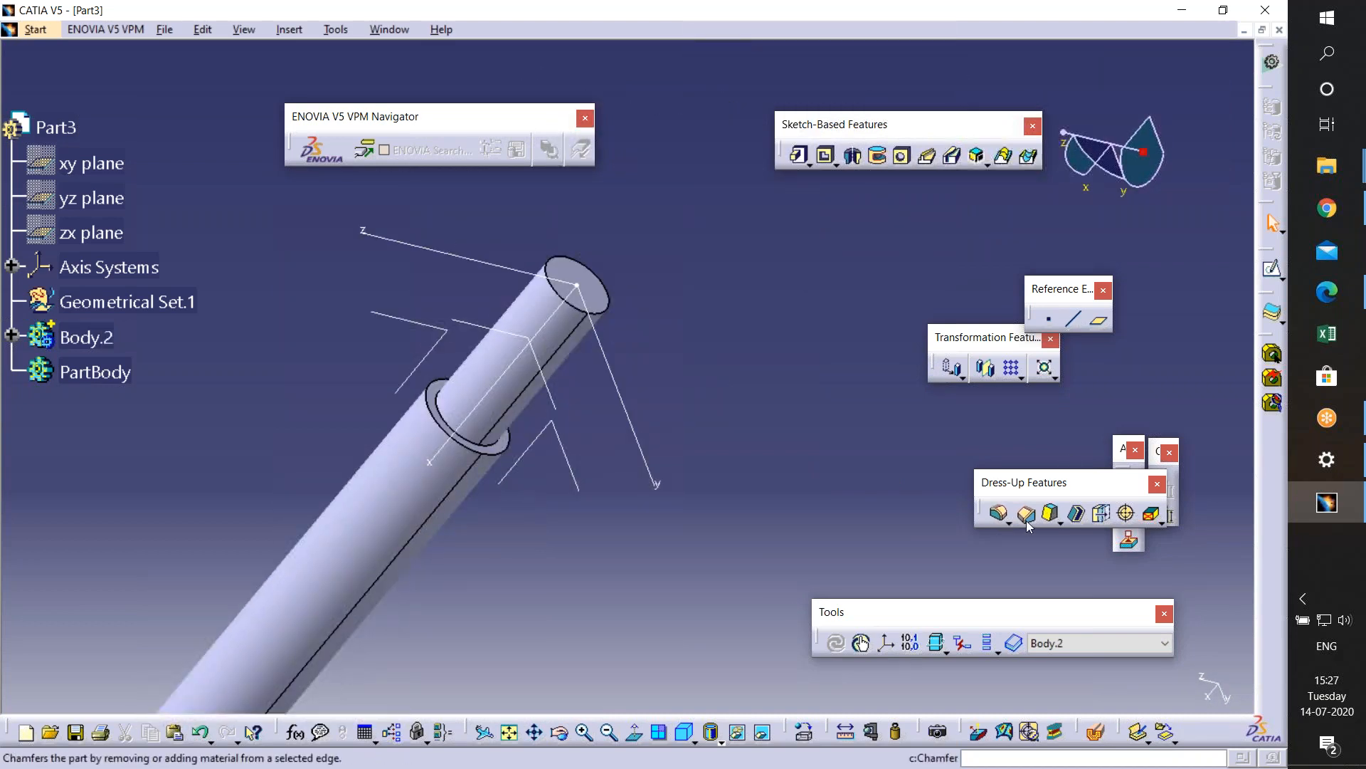
left_click(1026, 521)
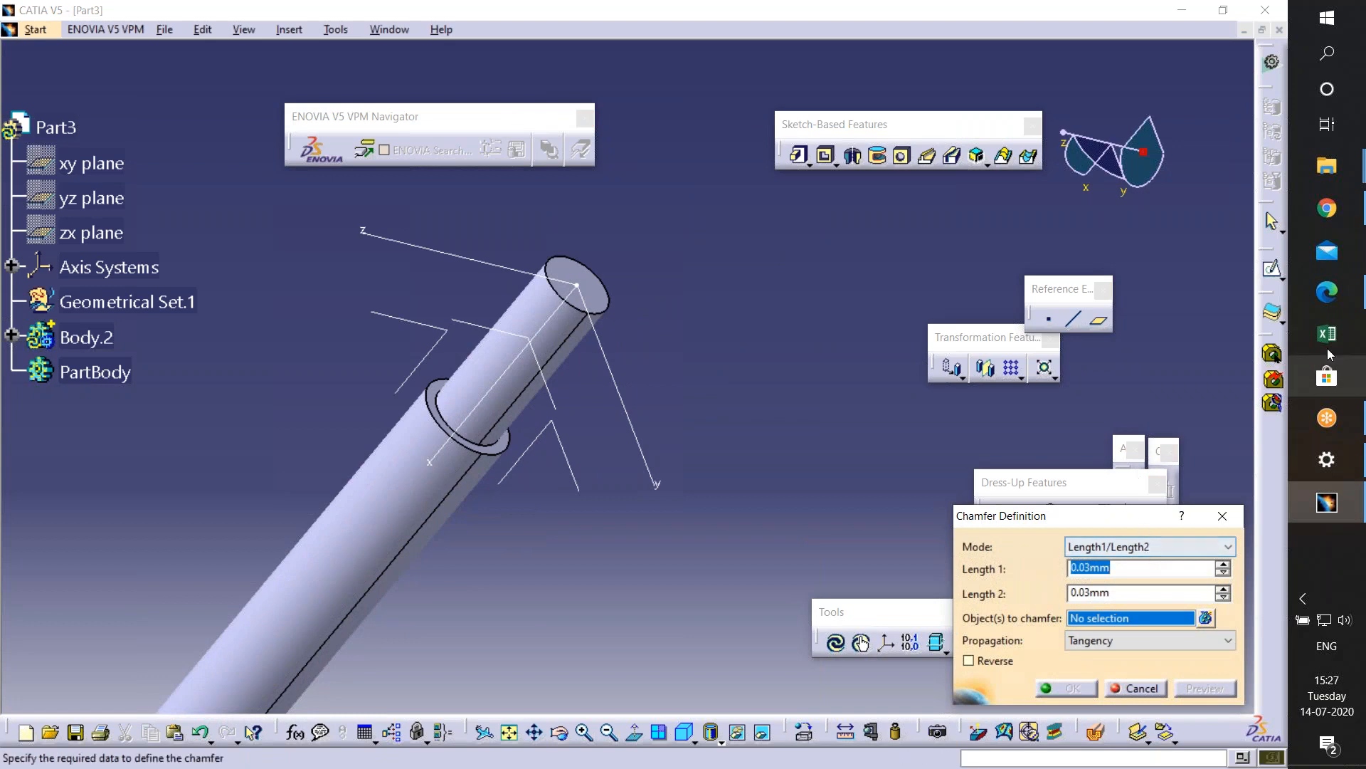
- Check the end chamfer callout of the Support Pin in the fixture assembly PDF
key("alt+Tab")
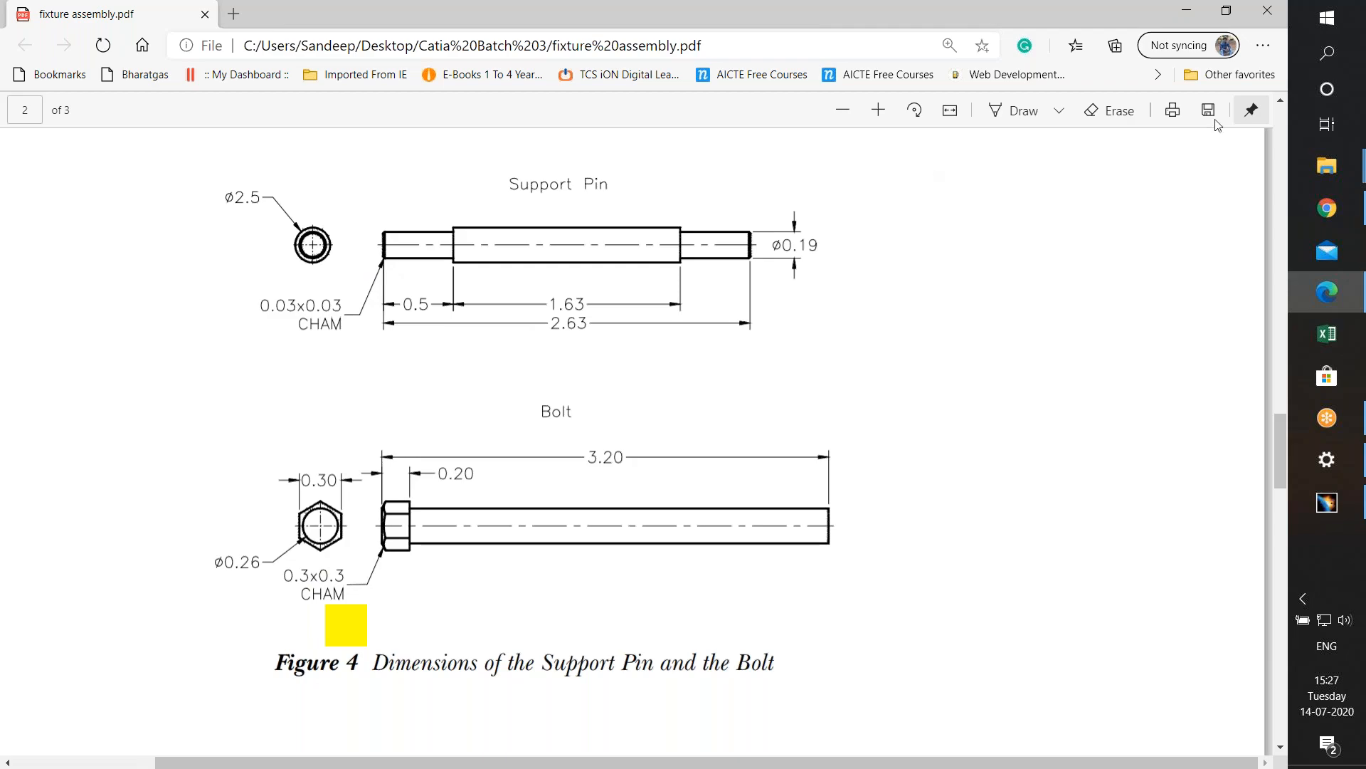
left_click(1187, 10)
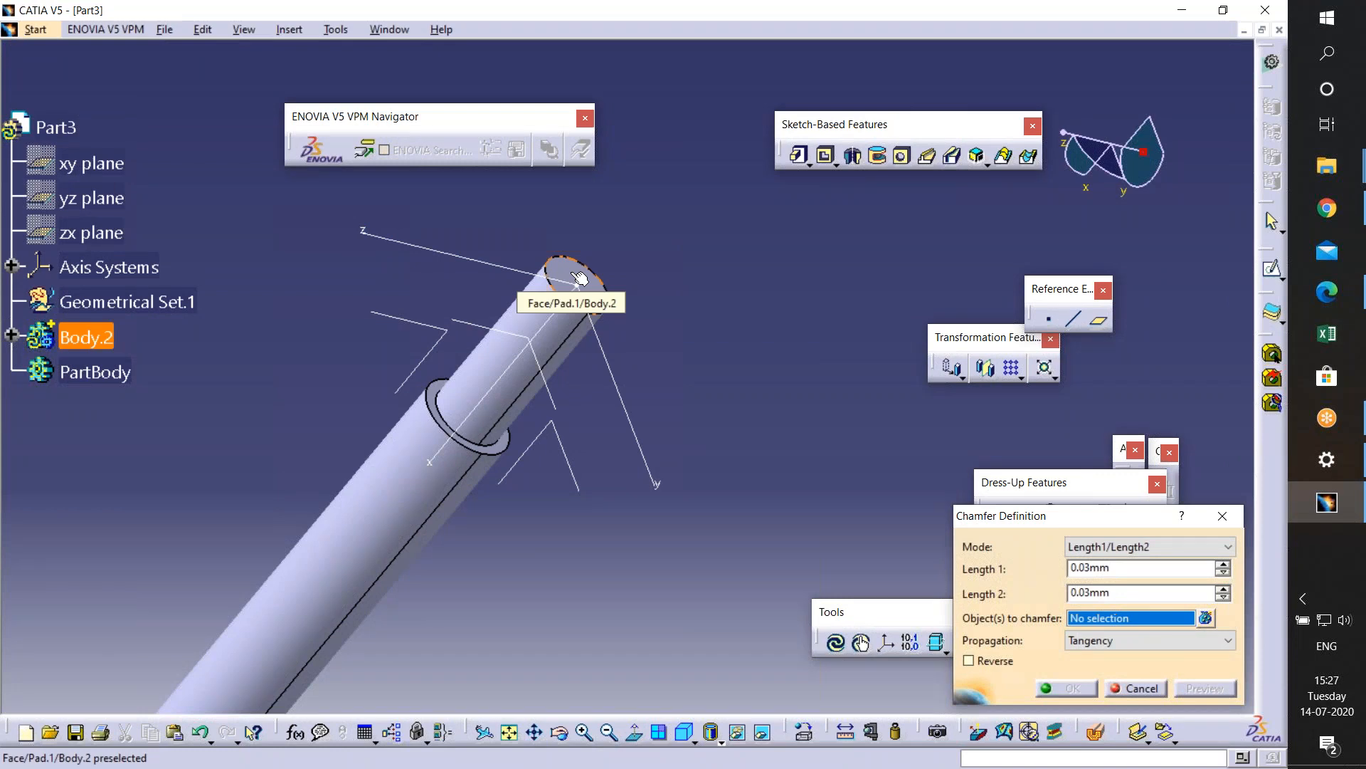
left_click(1326, 291)
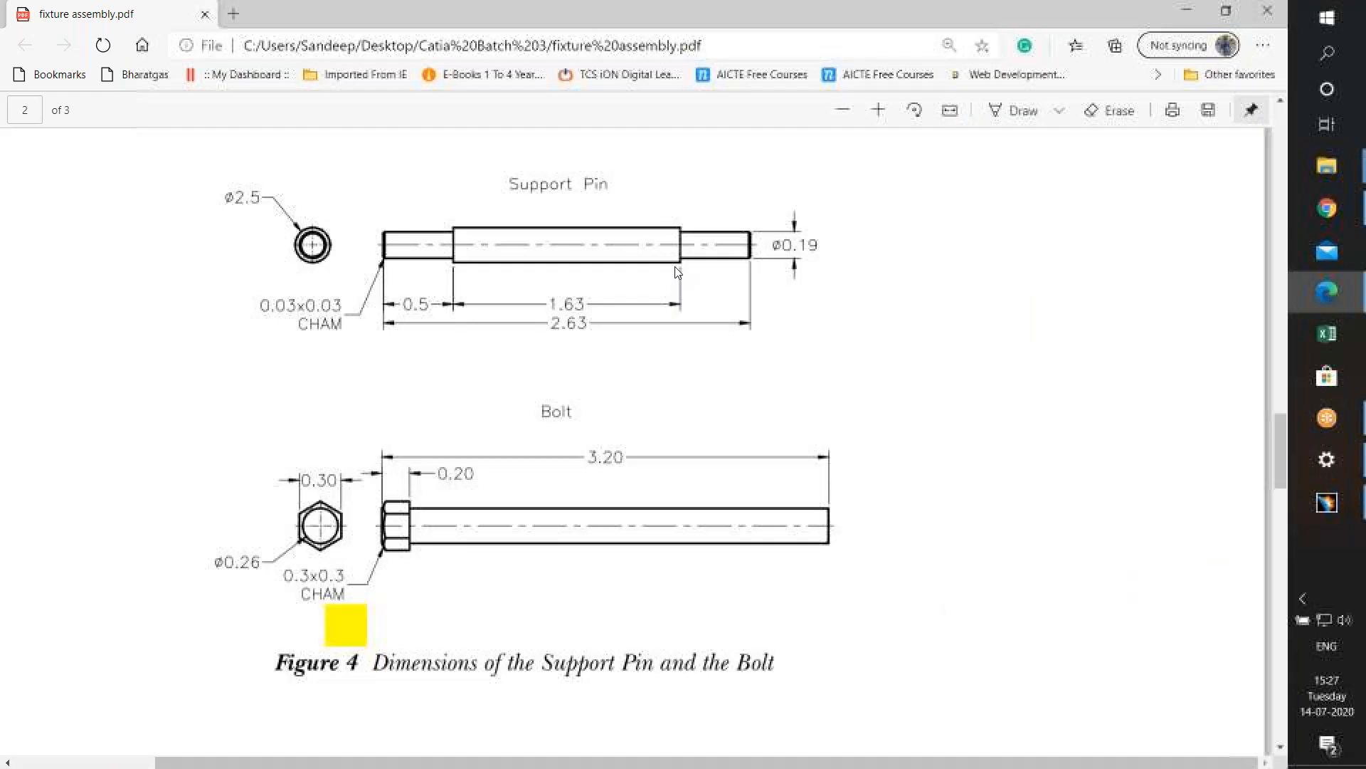
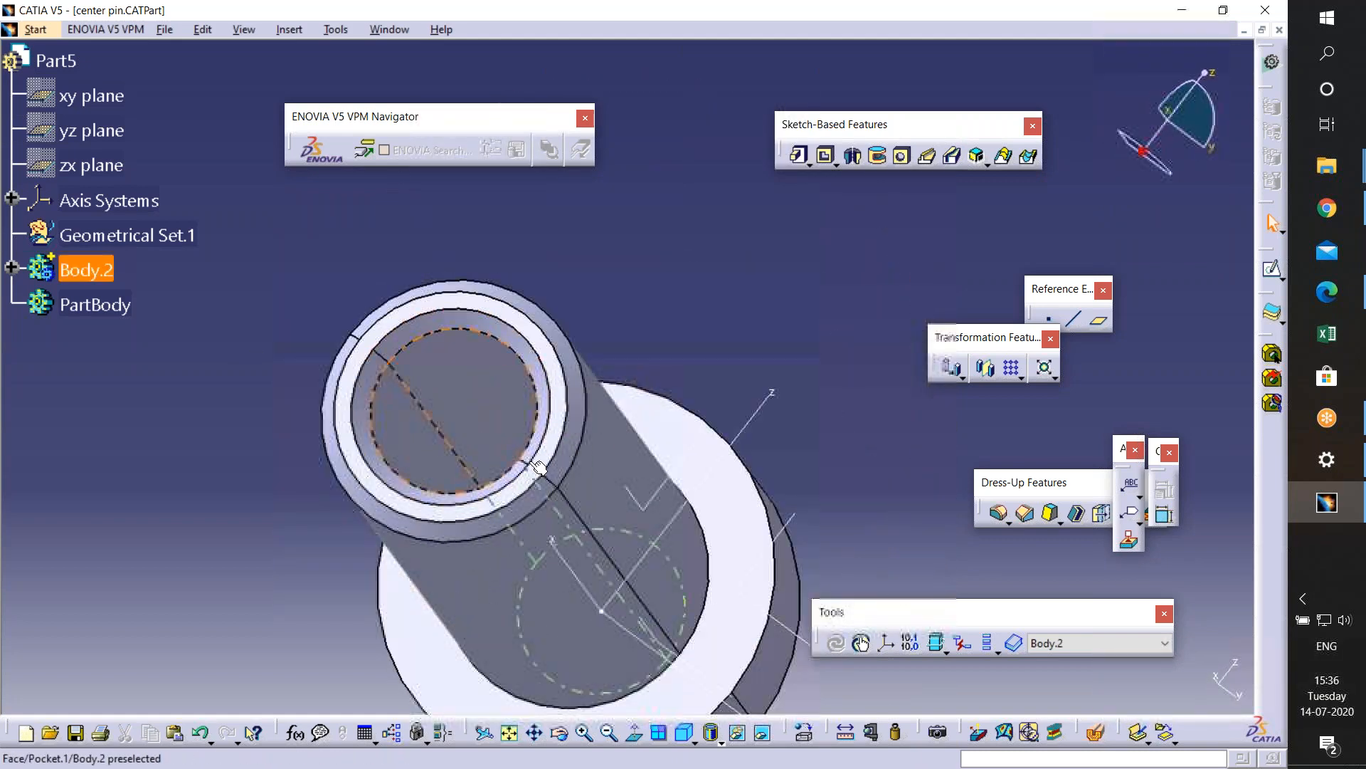
- Compare the center pin model with the bore and chamfer dimensions of the Center Pin drawing in the PDF
left_click(1327, 292)
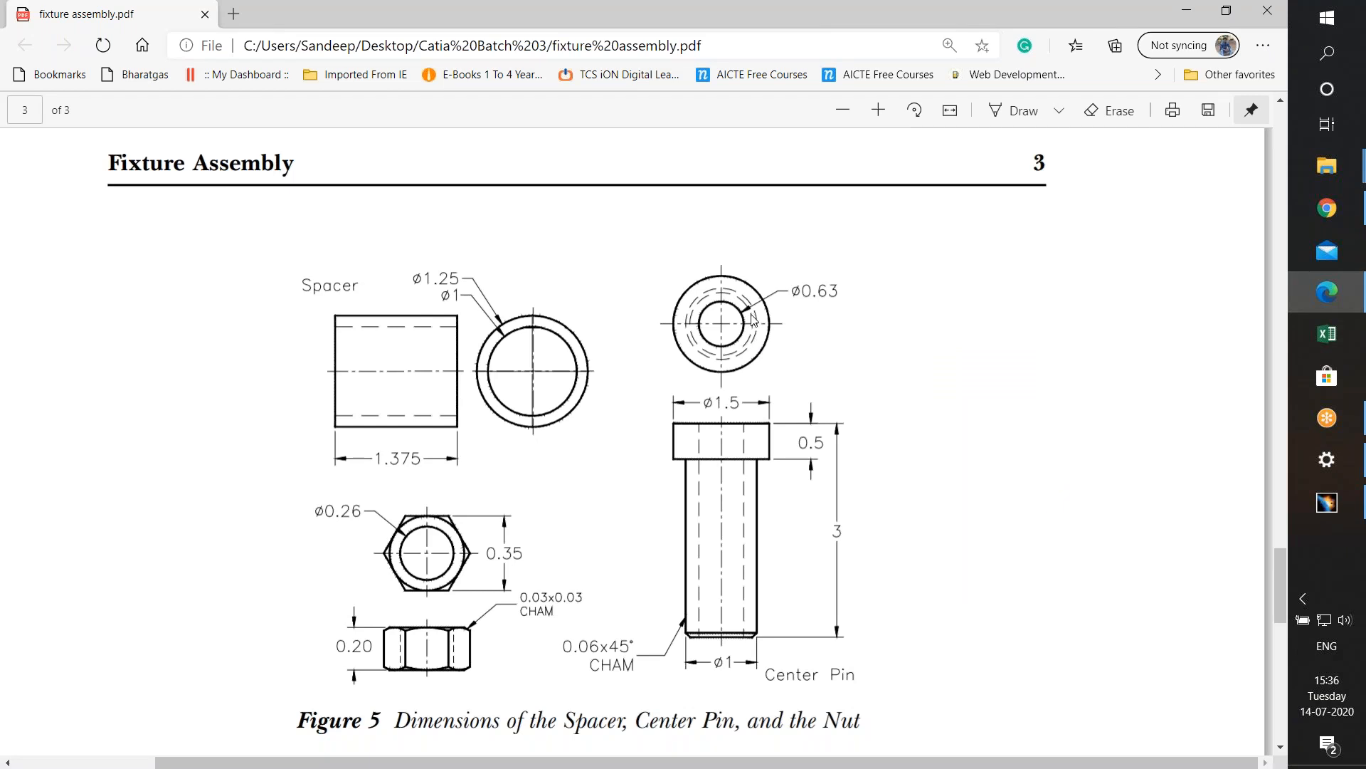
right_click(739, 332)
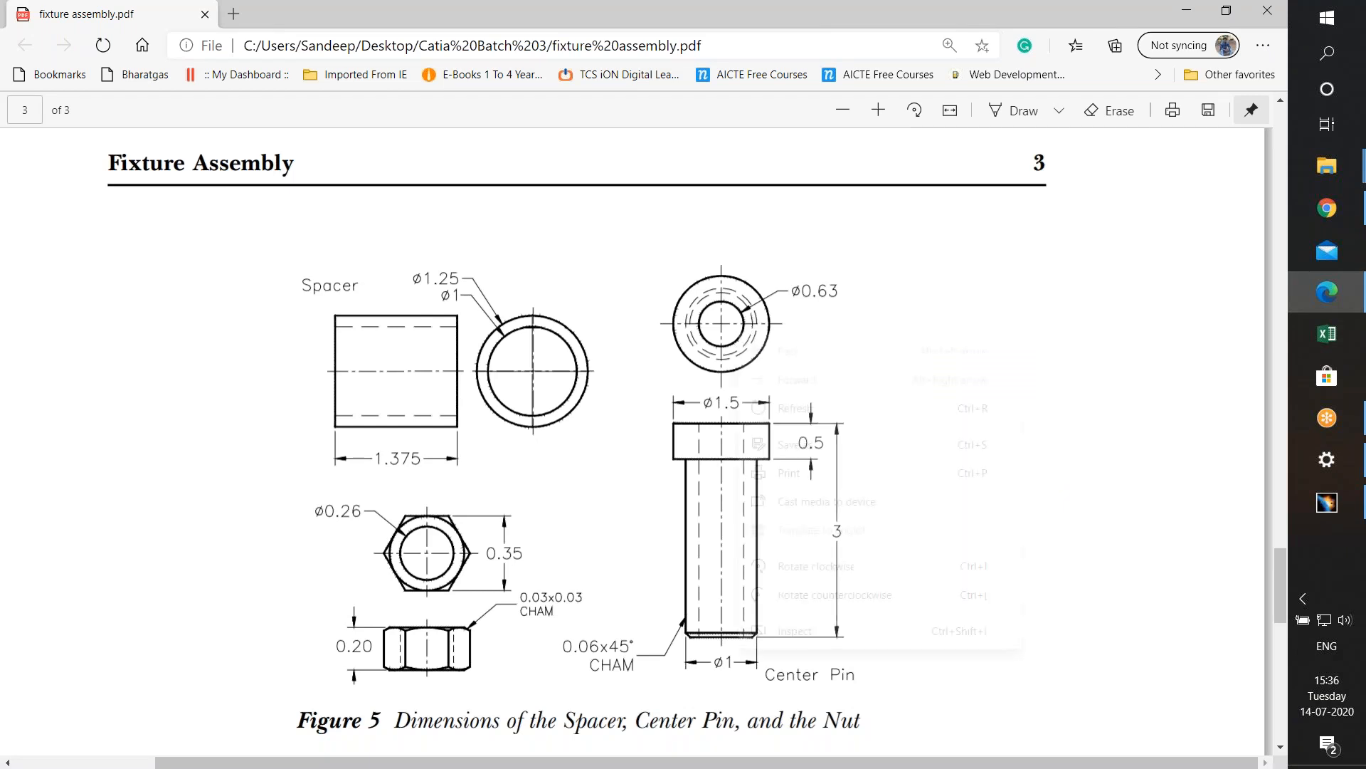
left_click(955, 269)
left_click(1328, 504)
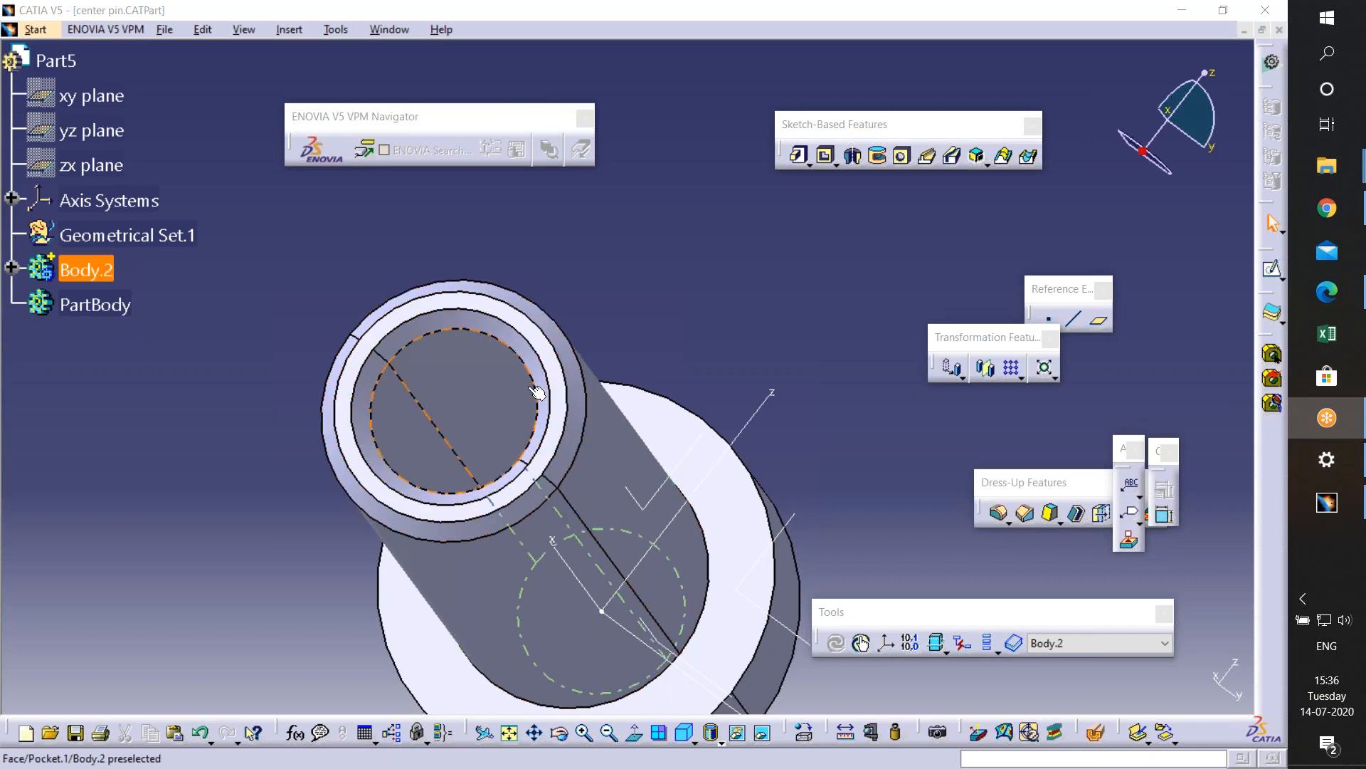
left_click(1327, 292)
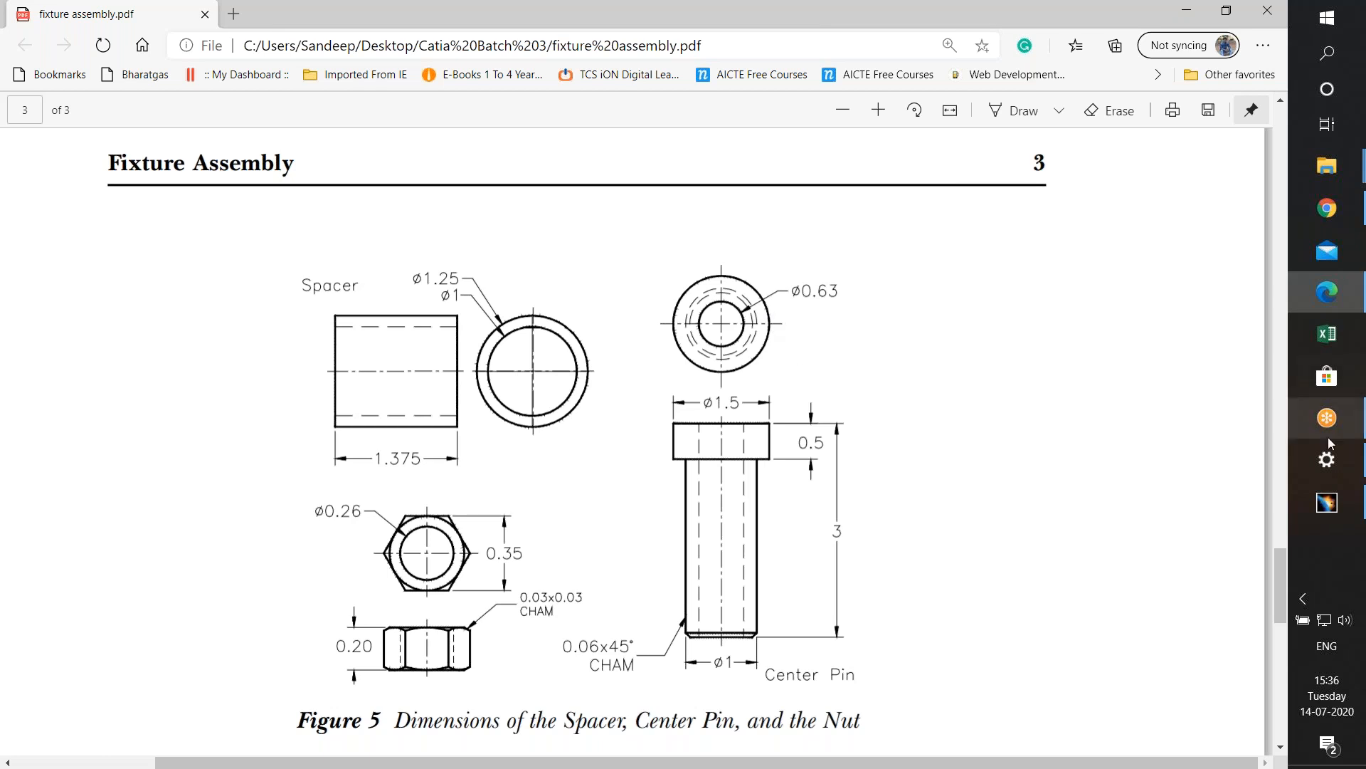
left_click(1327, 503)
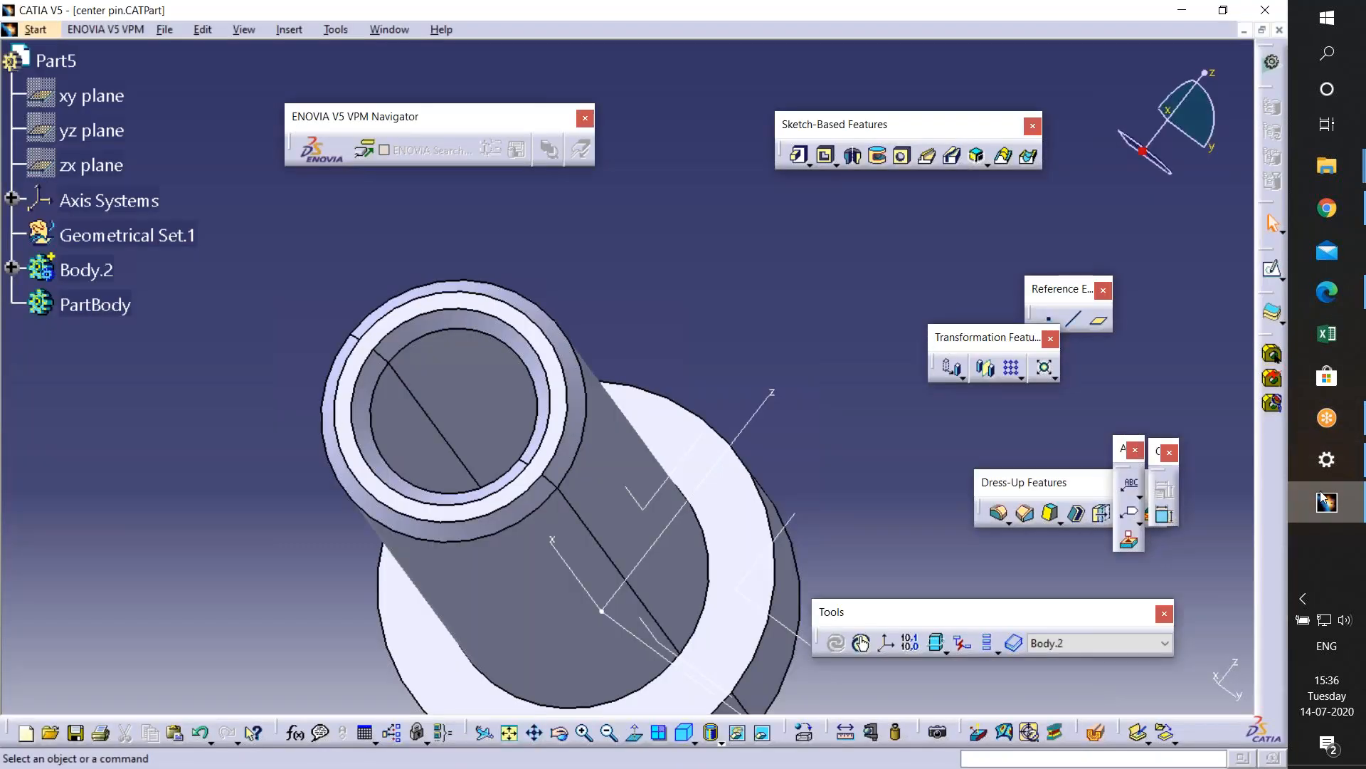
left_click(1327, 417)
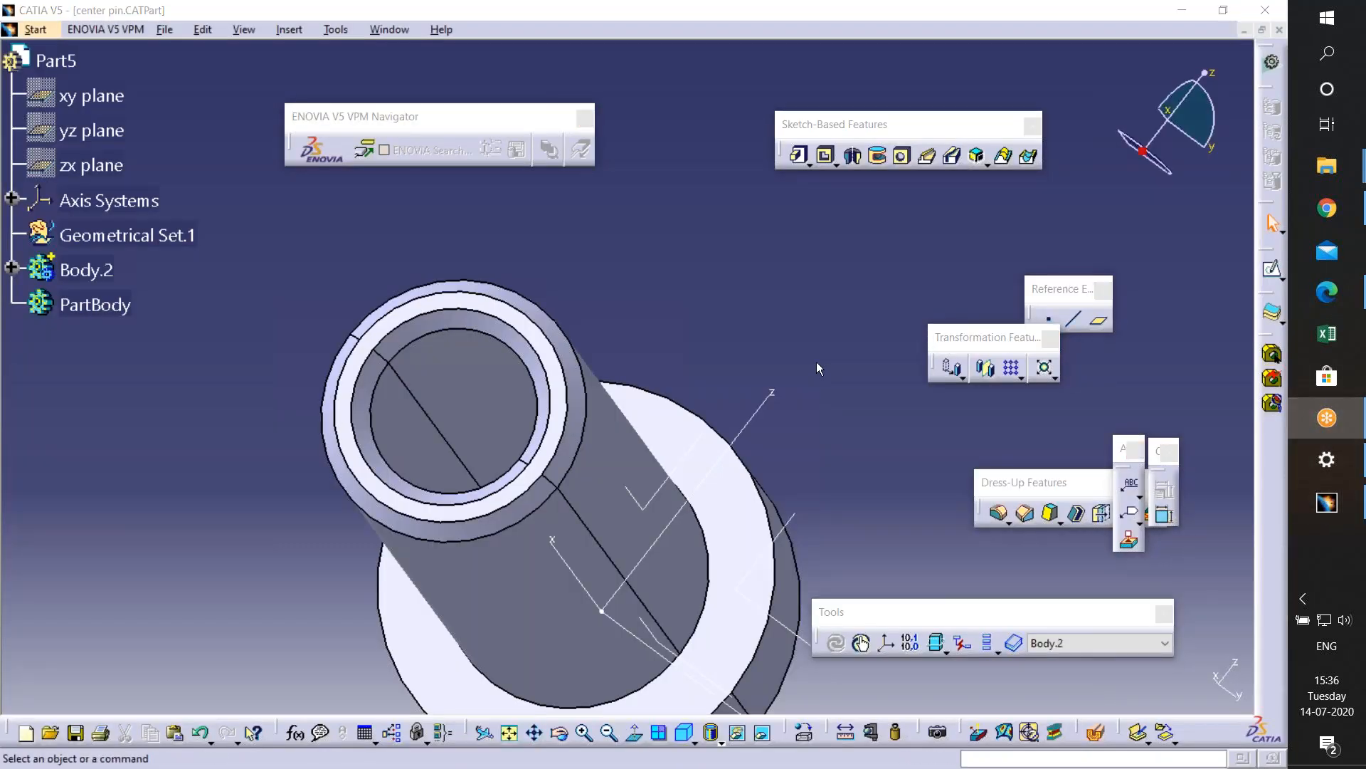
left_click(823, 403)
- Undo the last operation on the center pin and inspect the chamfered end of its shaft
middle_click_drag(808, 399, 804, 388, "ctrl")
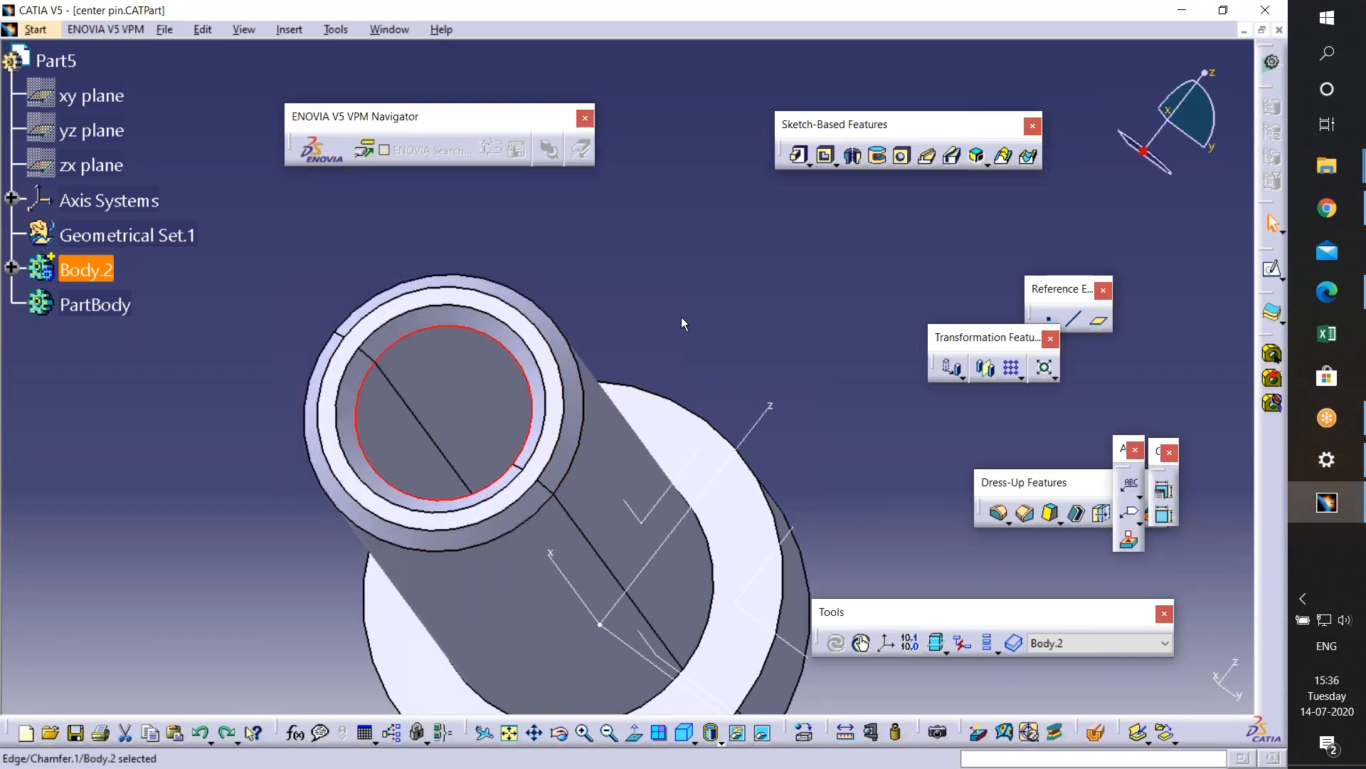
left_click(201, 732)
middle_click_drag(681, 344, 779, 425)
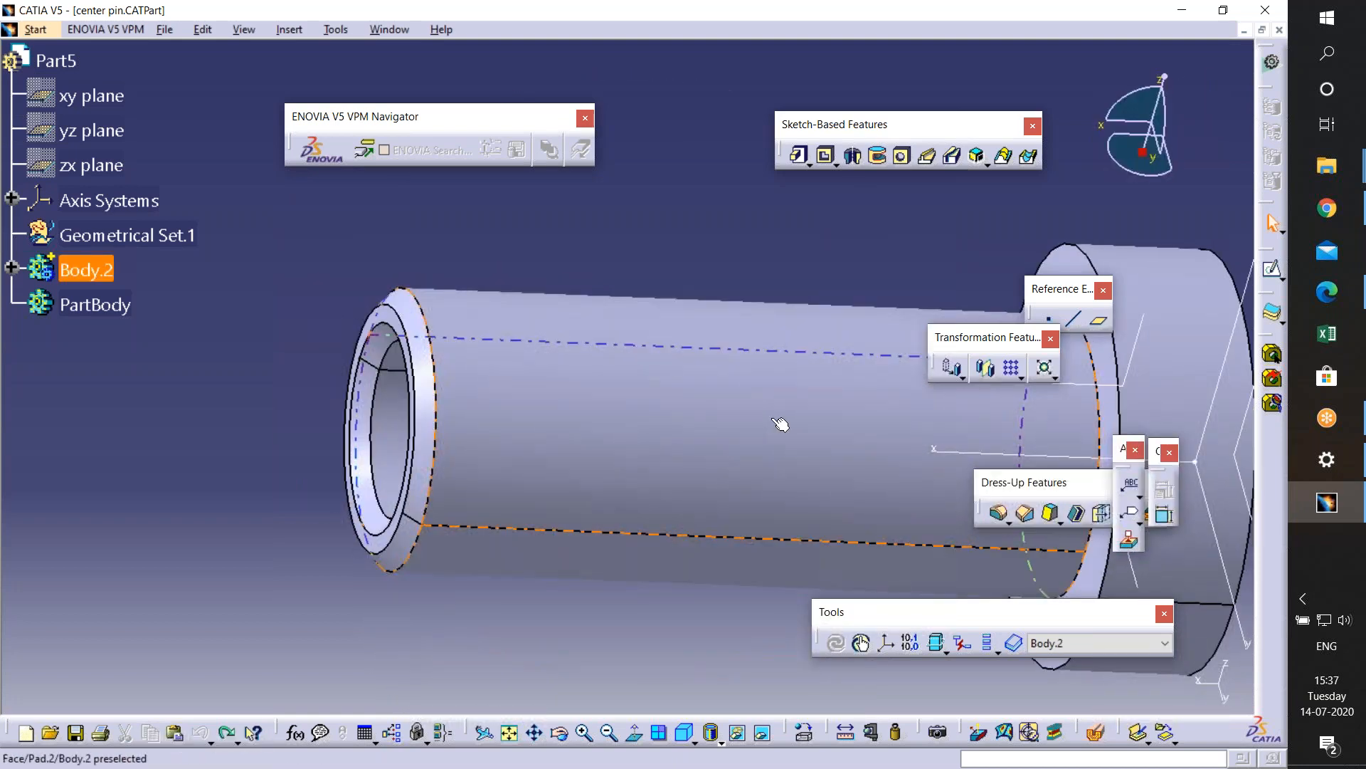
- Edit the center pin's existing chamfer to apply to the shaft end's outer circular edge instead of the whole end face
left_click(11, 268)
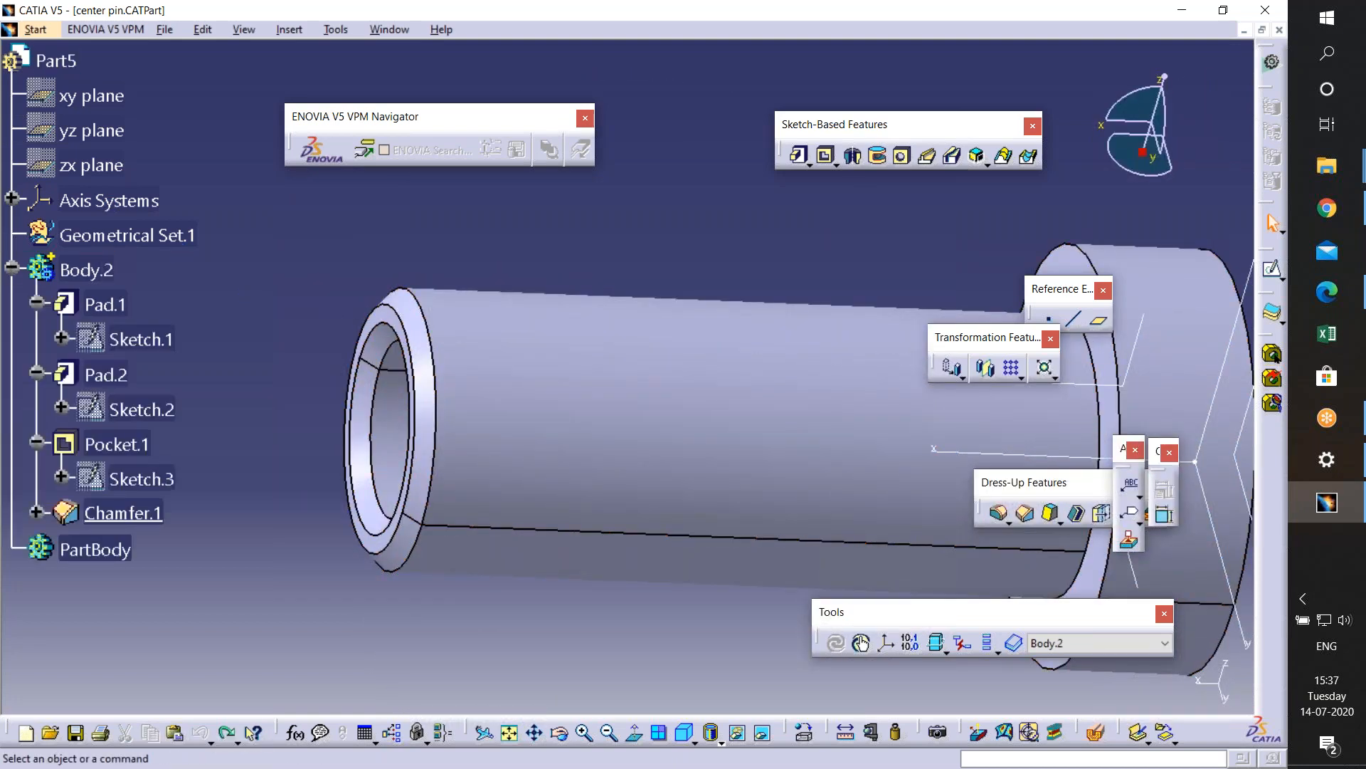
double_click(123, 512)
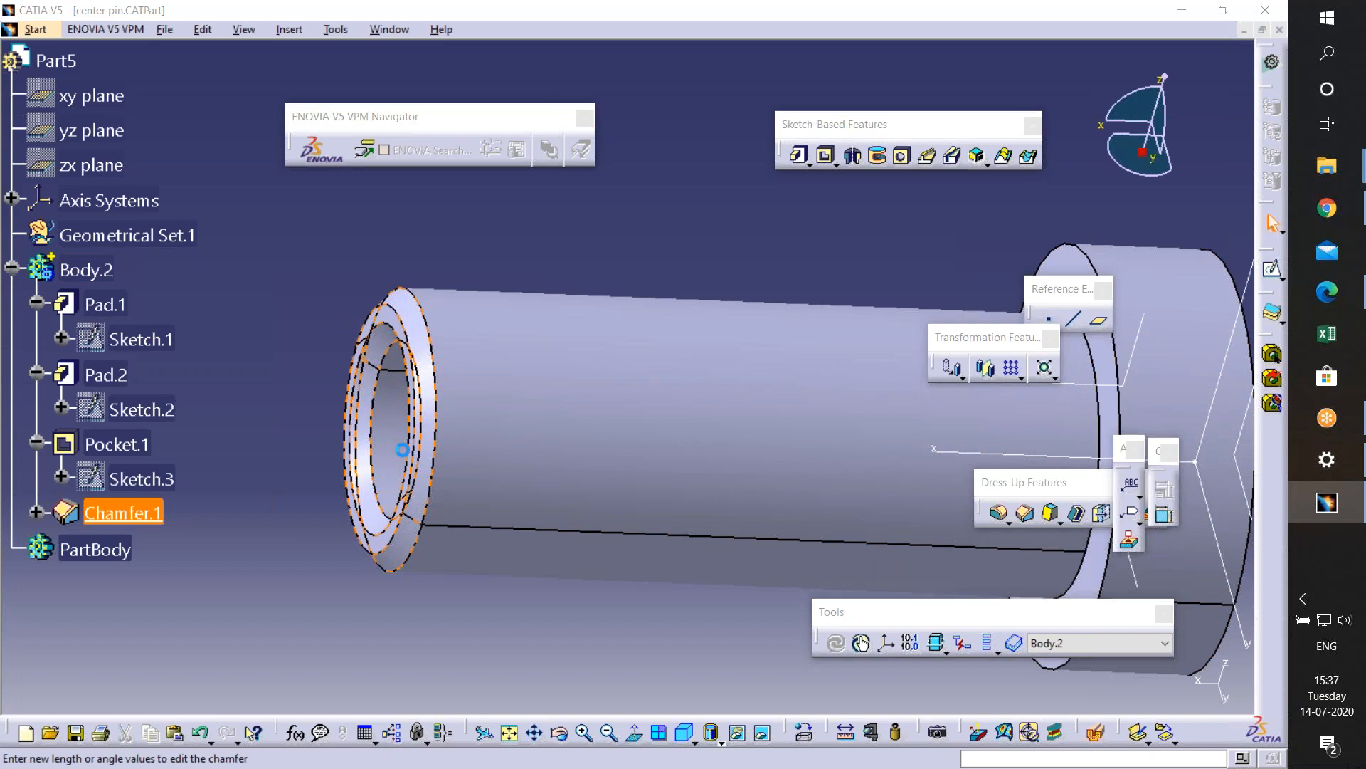
left_click(1084, 619)
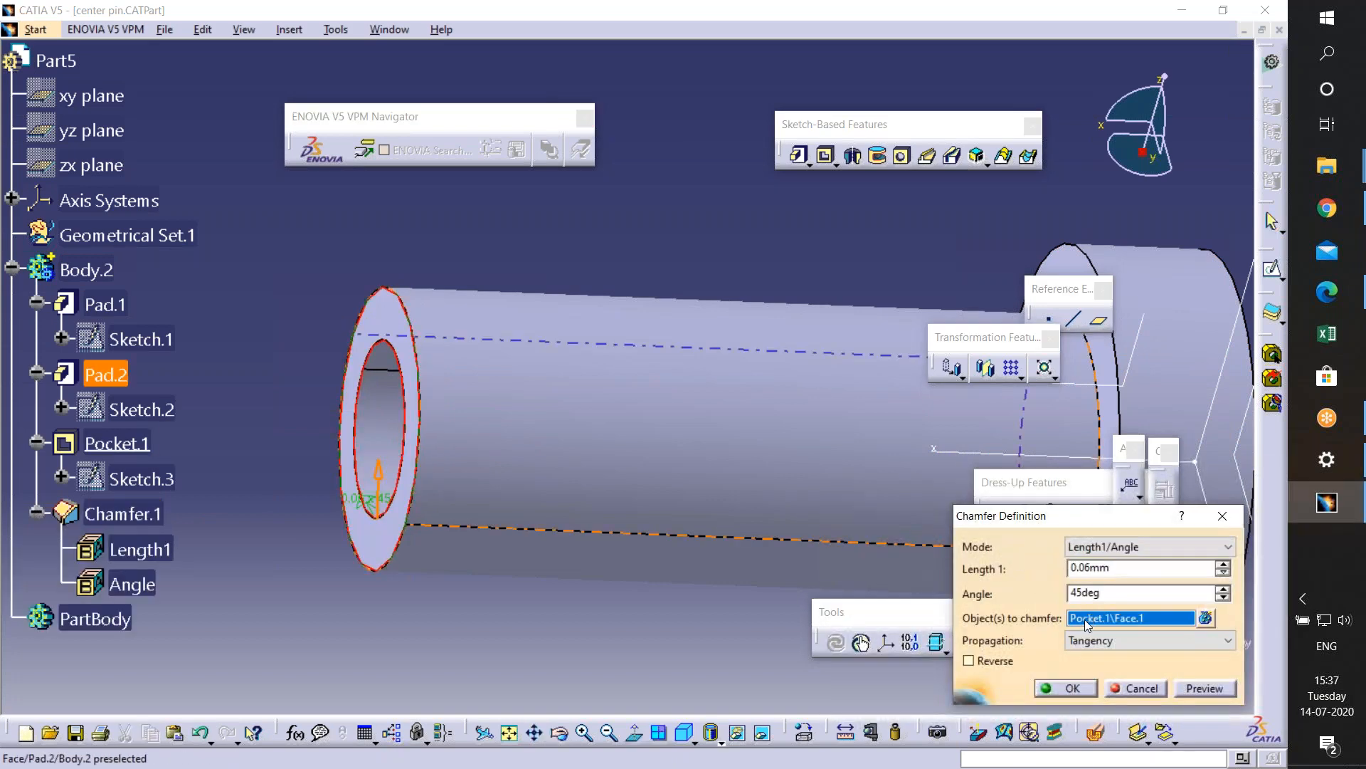
left_click(410, 345)
left_click(411, 343)
left_click(1214, 686)
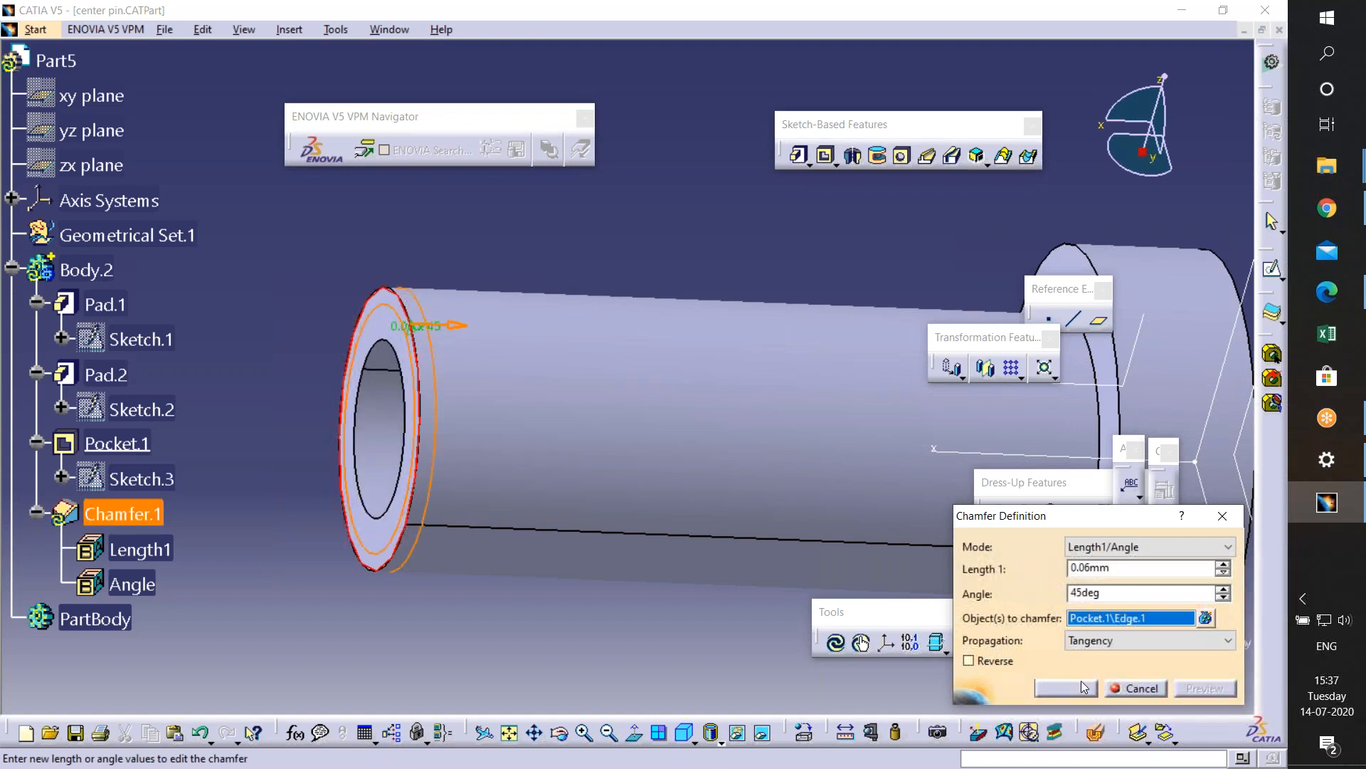
left_click(1060, 687)
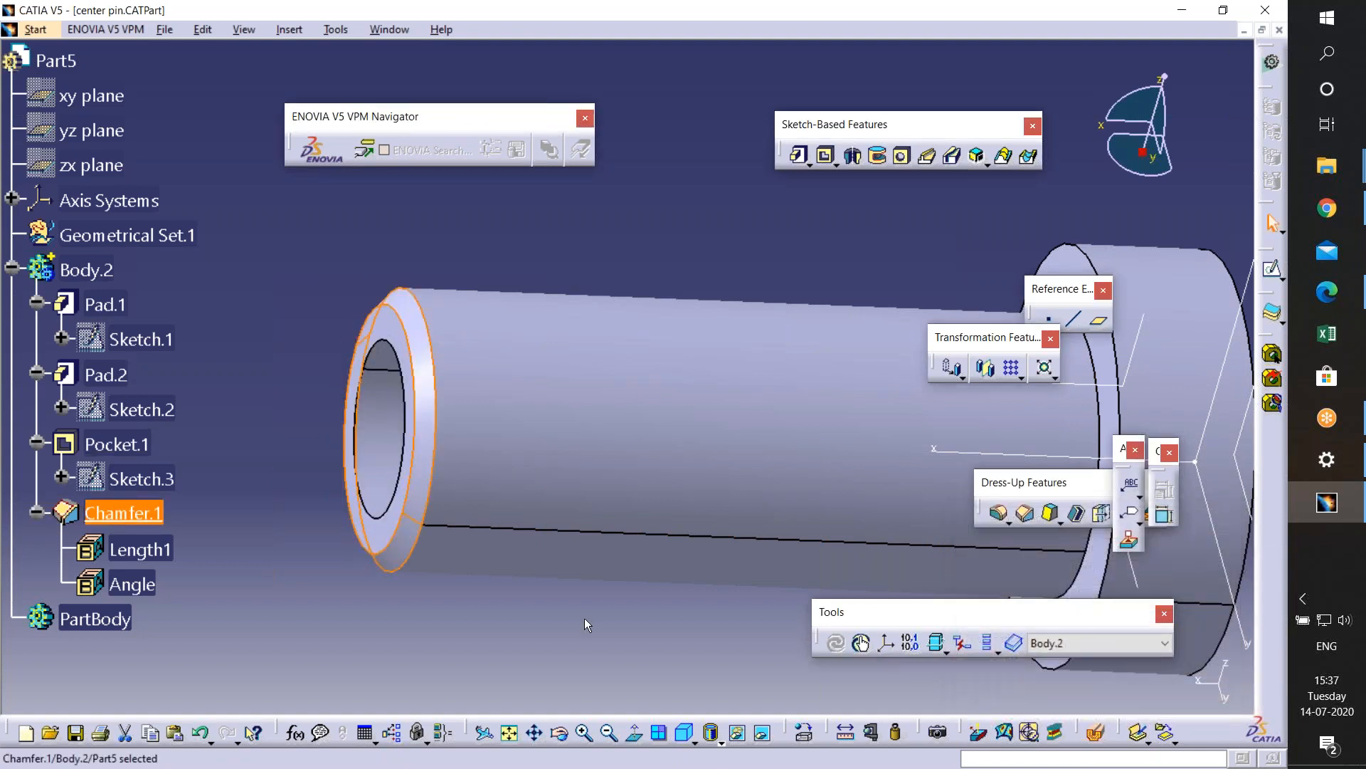
- Save the center pin part and inspect the corrected chamfer
middle_click_drag(626, 375, 595, 372)
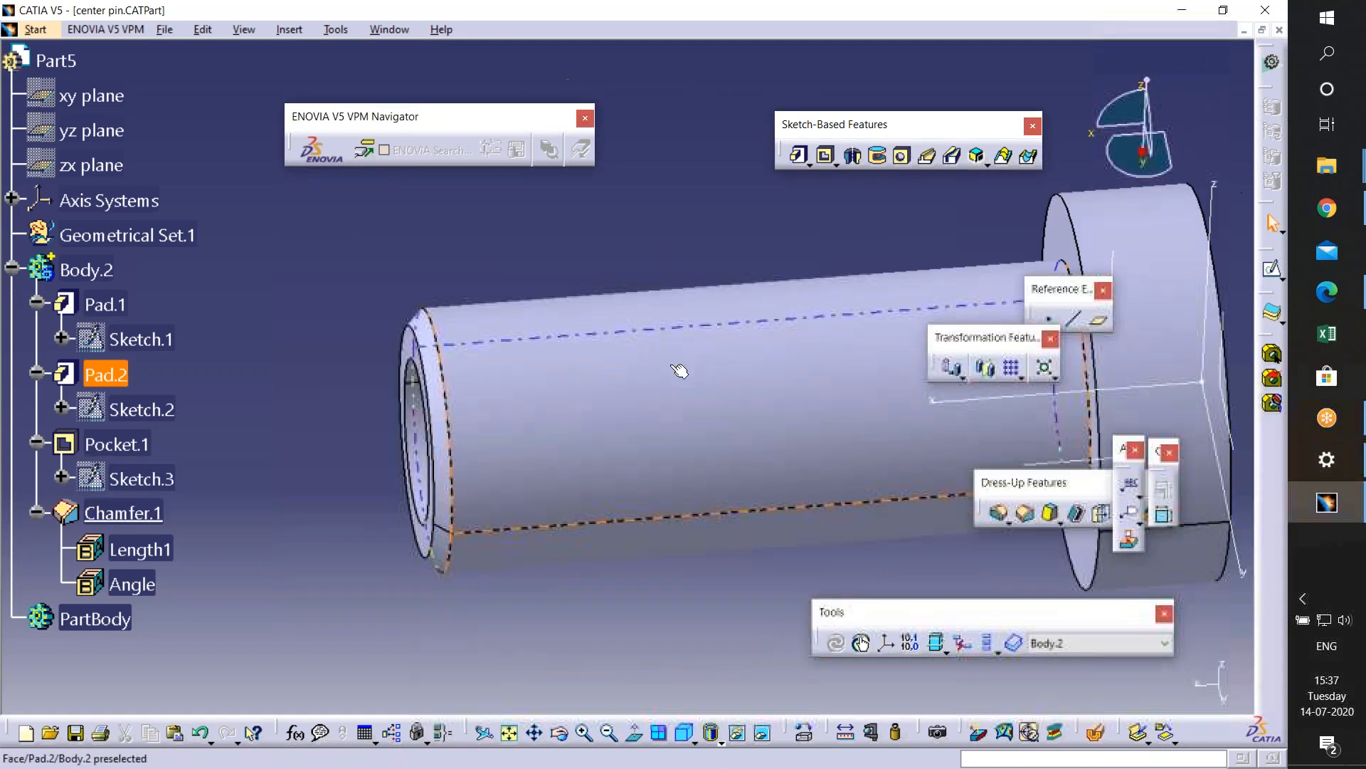
key("ctrl+s")
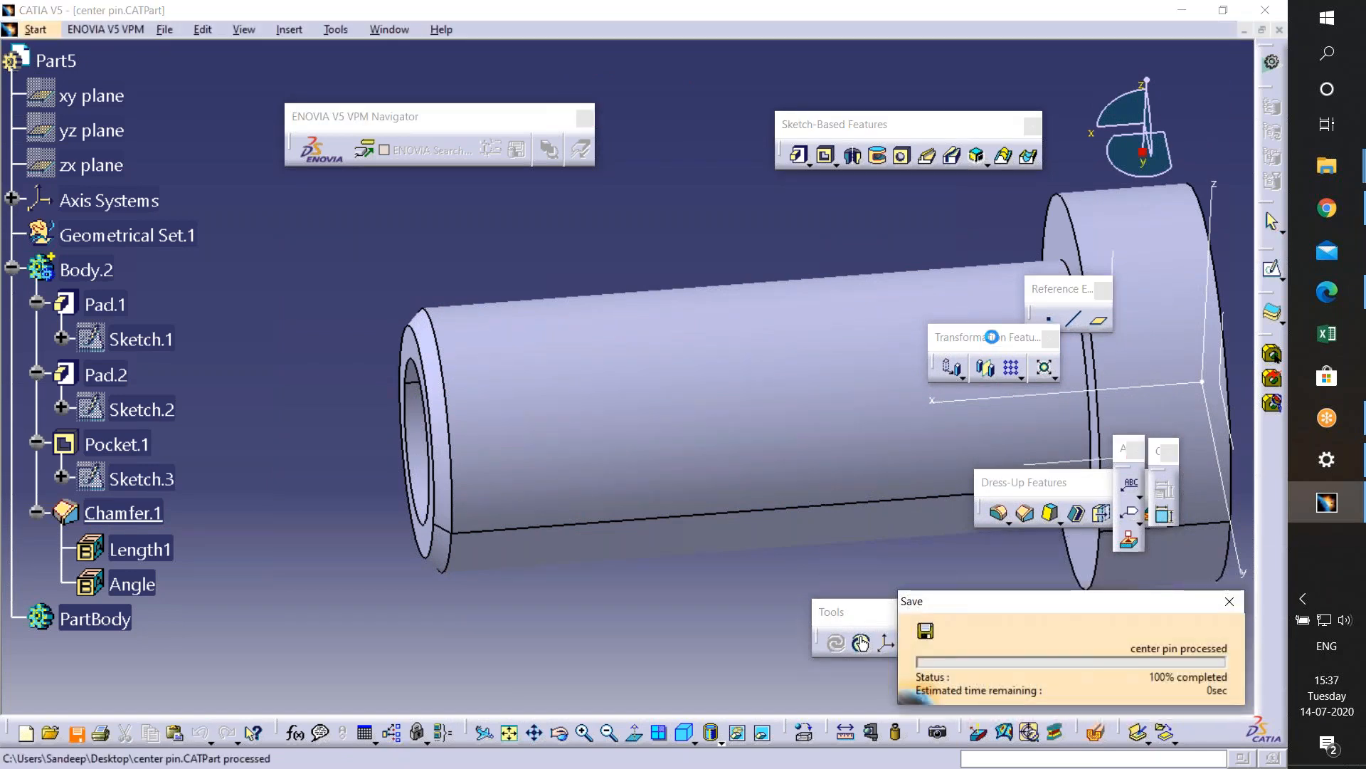
middle_click_drag(728, 418, 907, 404)
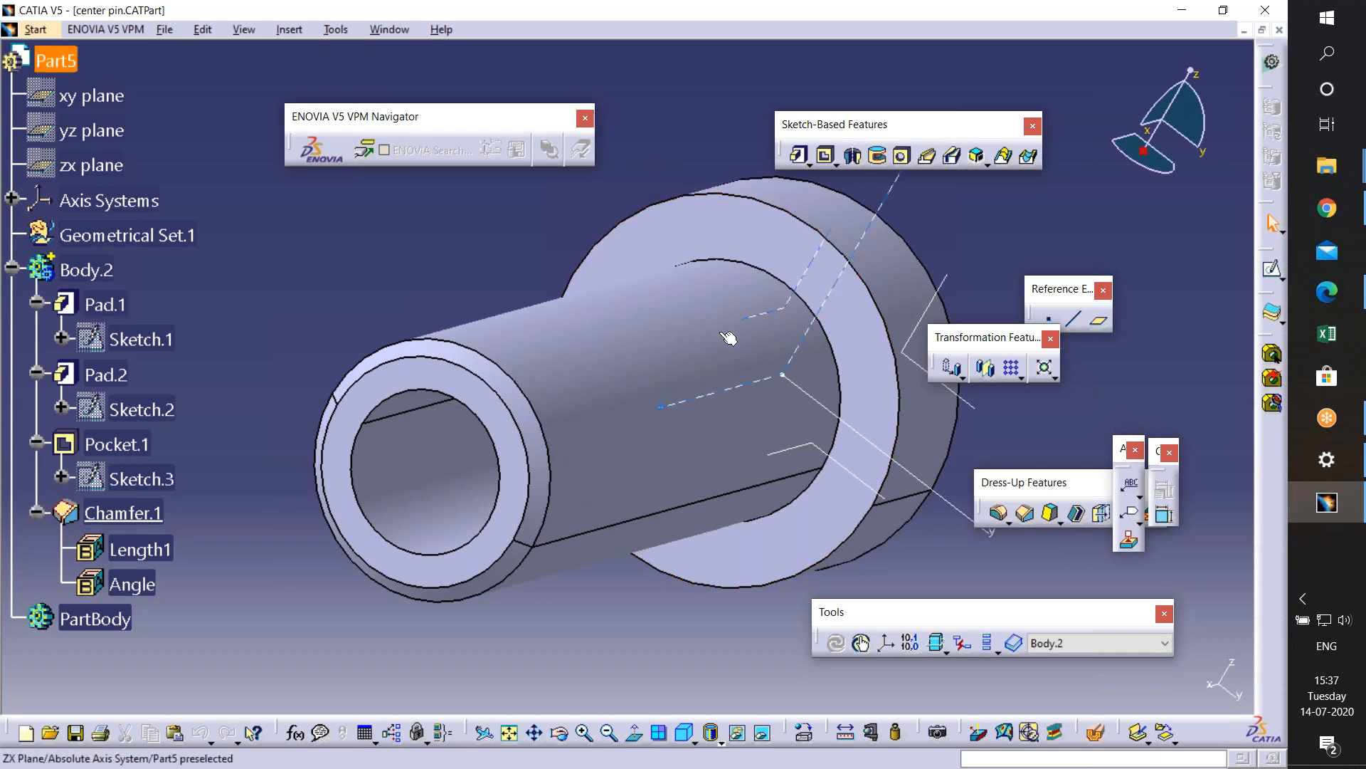
- Create a new document of type Product for the assembly
left_click(164, 30)
left_click(189, 51)
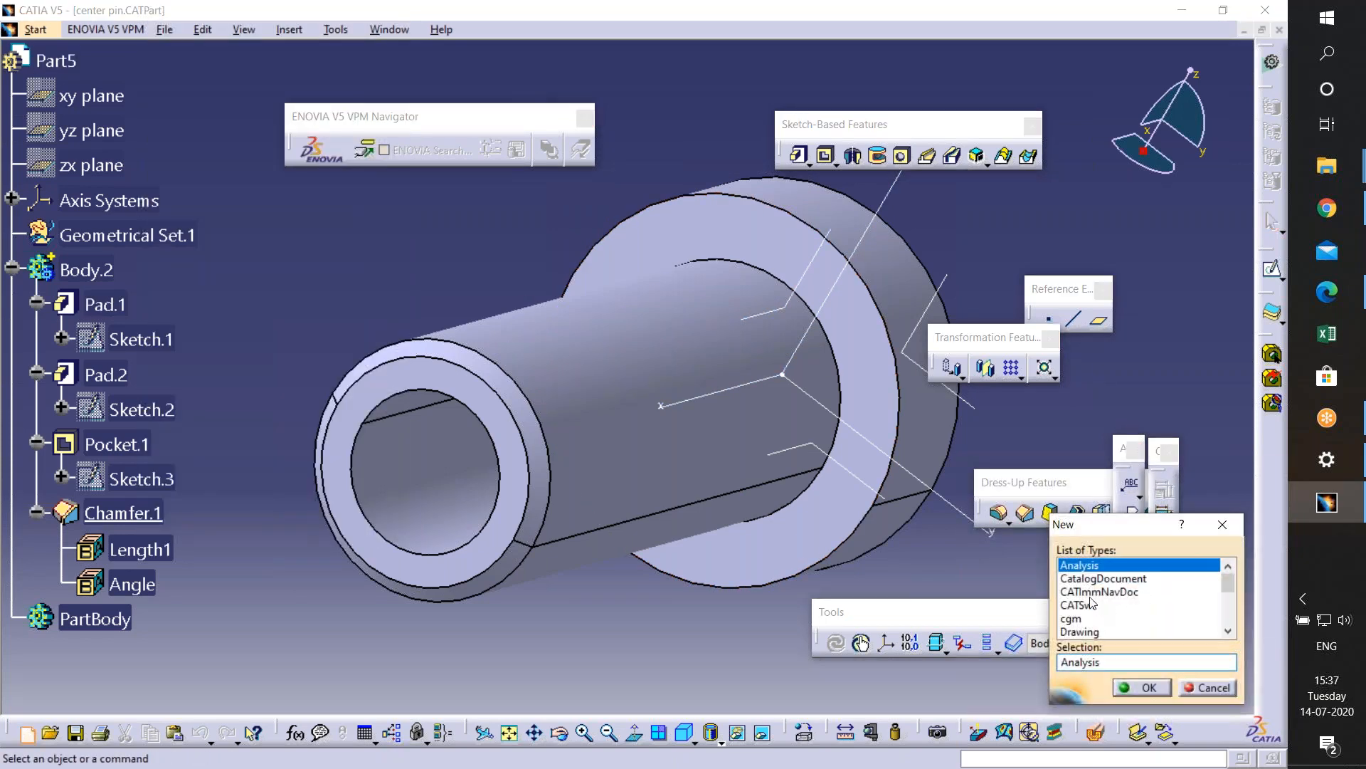
left_click_drag(1228, 590, 1228, 618)
left_click(1101, 606)
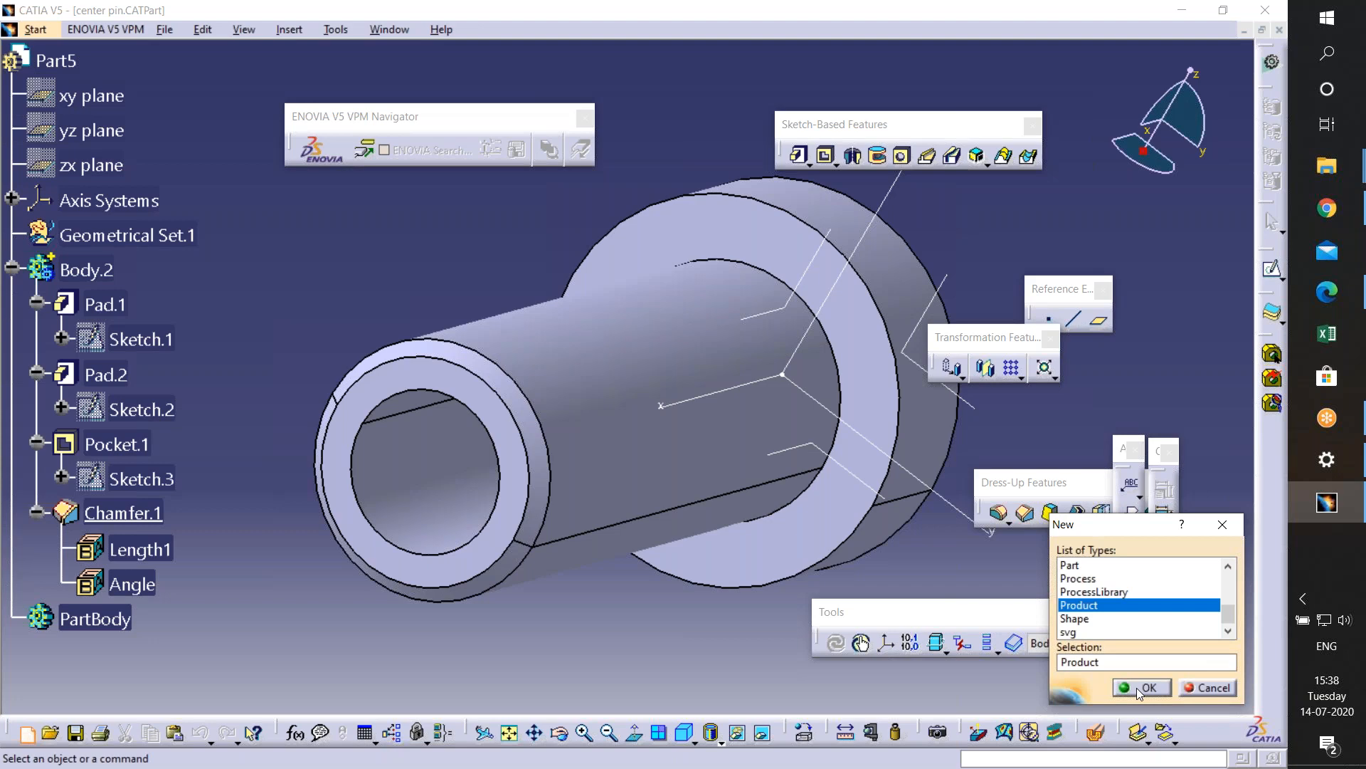
left_click(1141, 689)
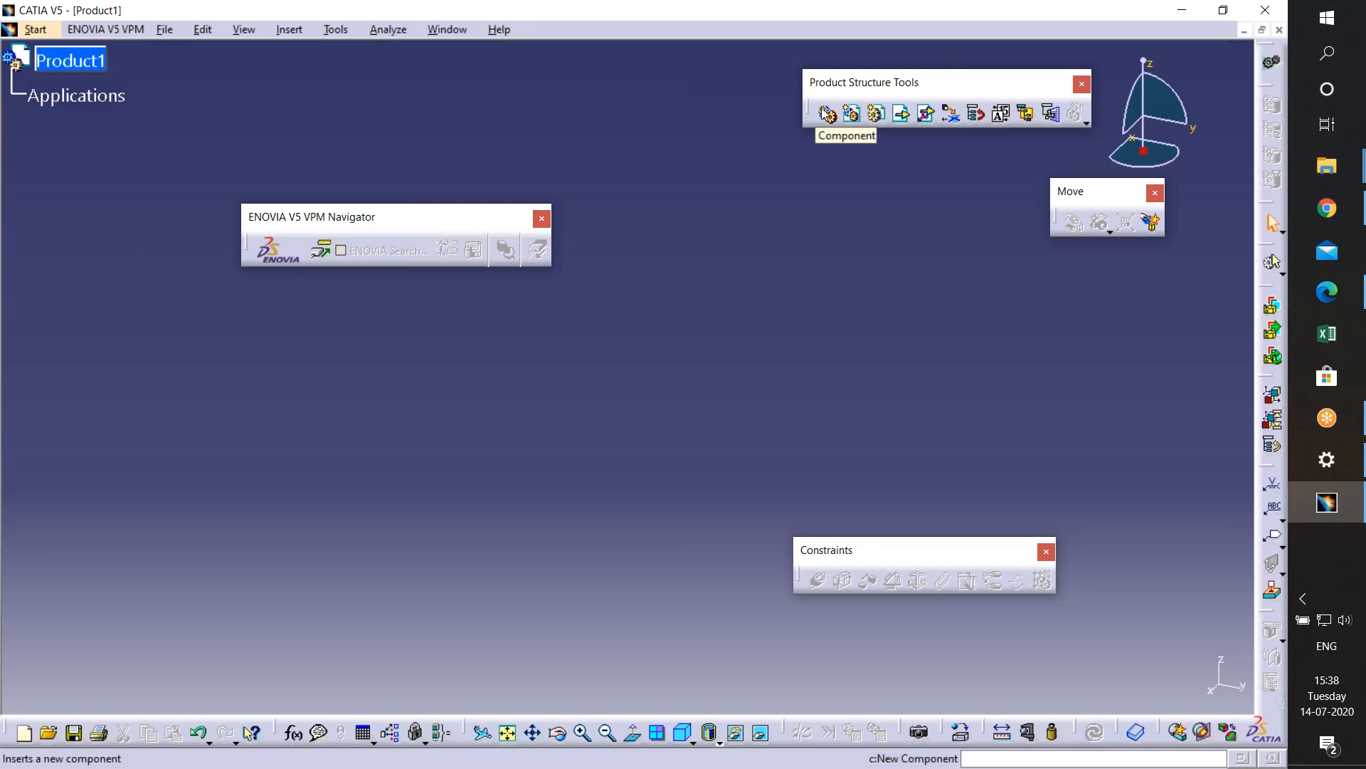
- Insert the existing component end plate.CATPart into Product1
left_click(902, 117)
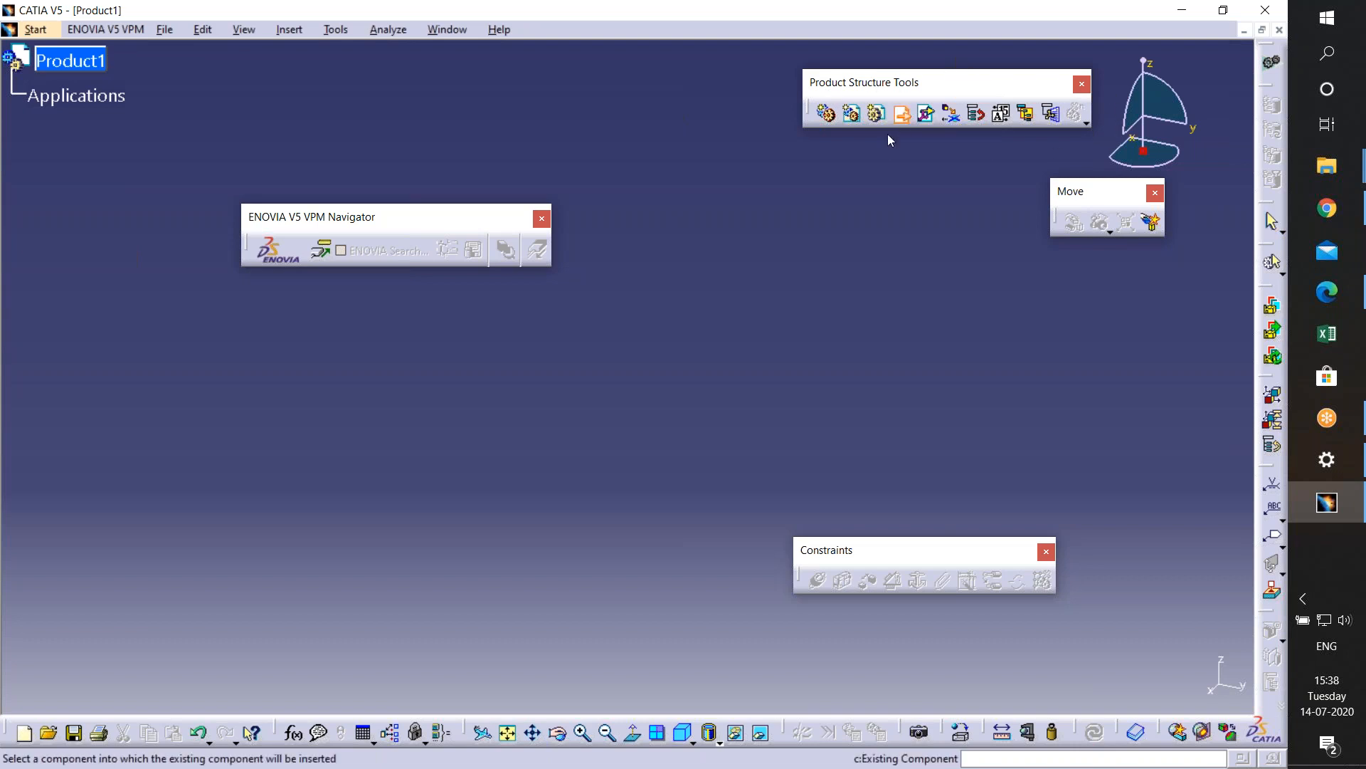
left_click(93, 62)
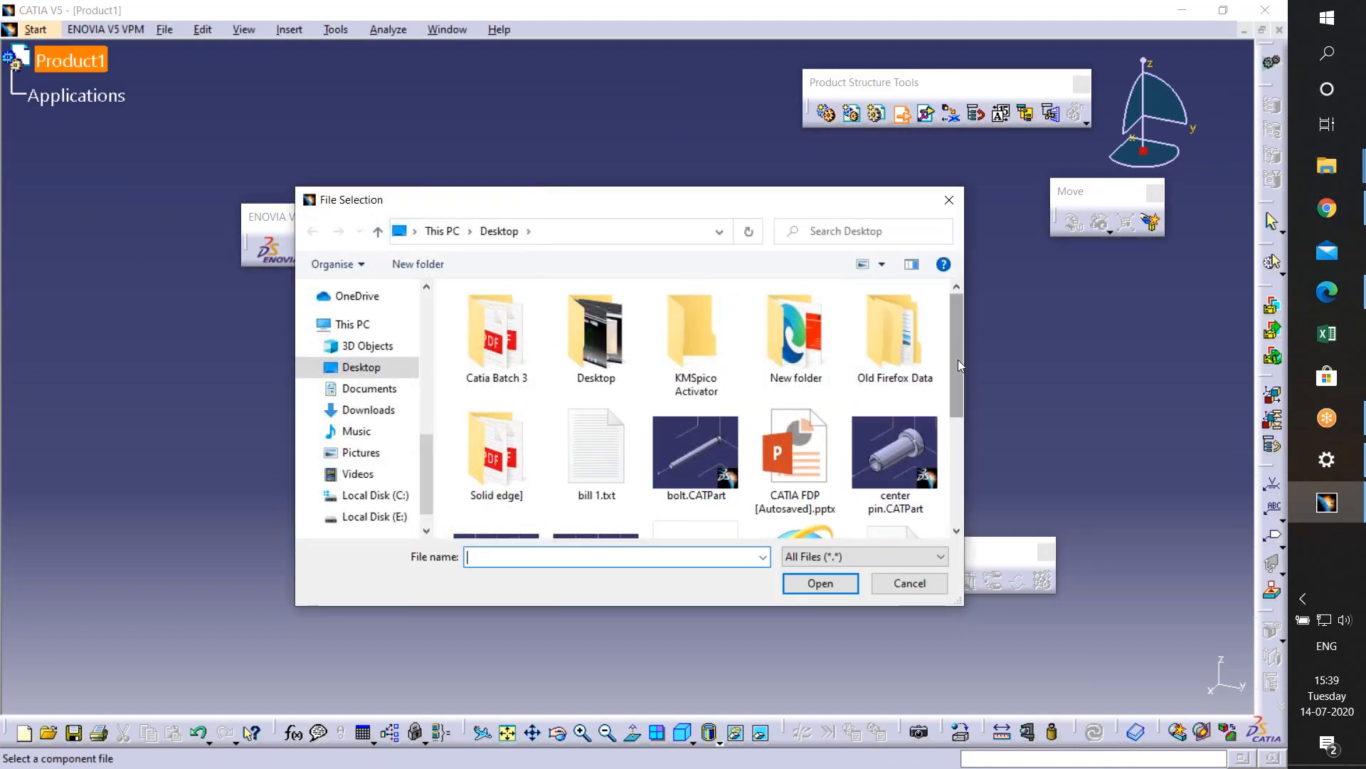
scroll(958, 361, "down", 3)
left_click(604, 365)
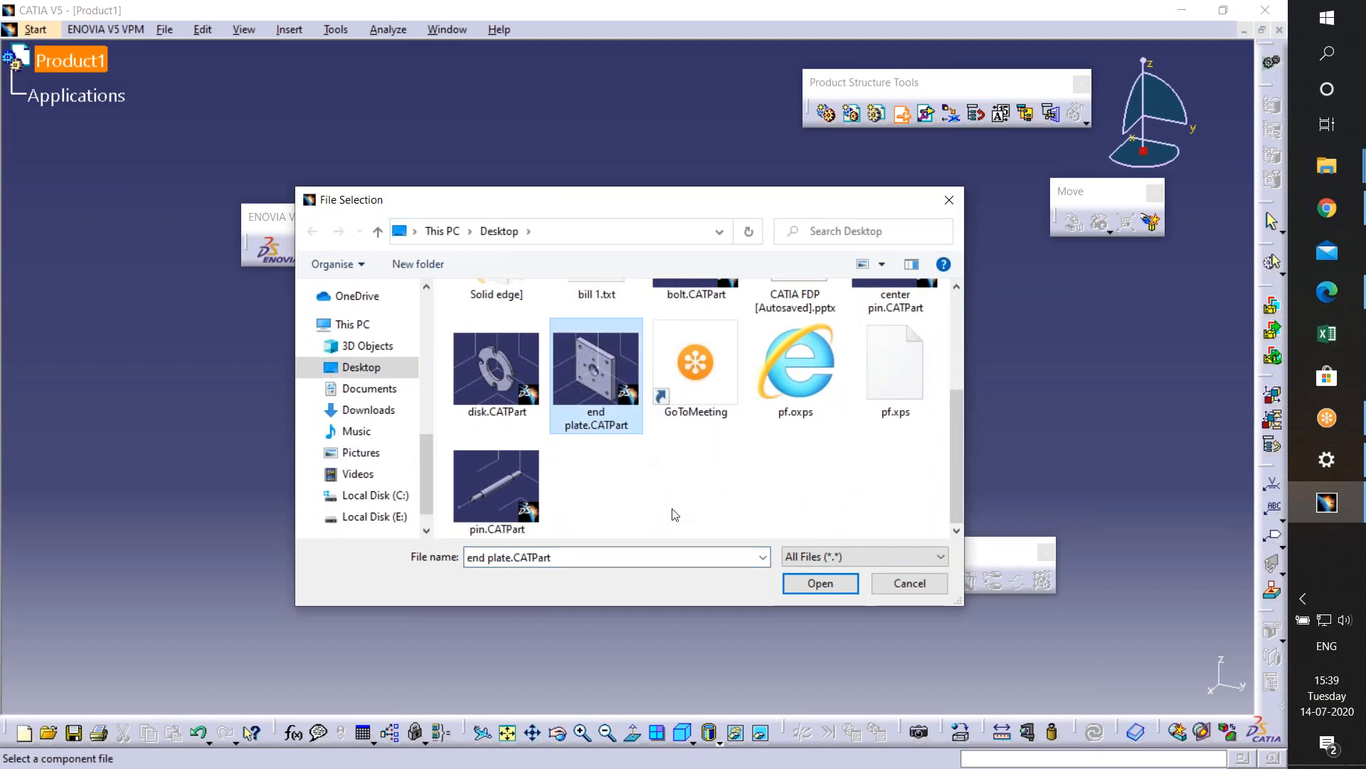
left_click(819, 583)
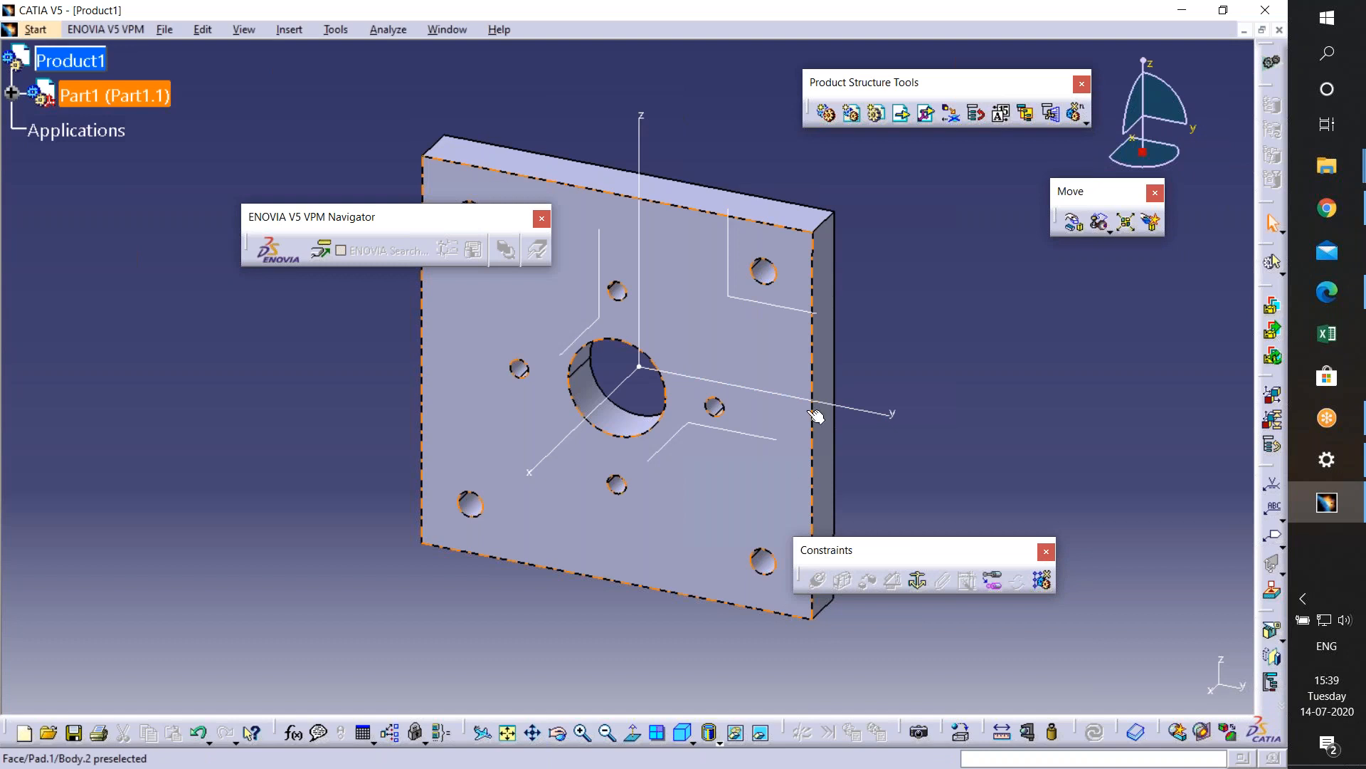
- Manipulate the end plate by rotating it around the Y axis until it lies flat
left_click(1074, 222)
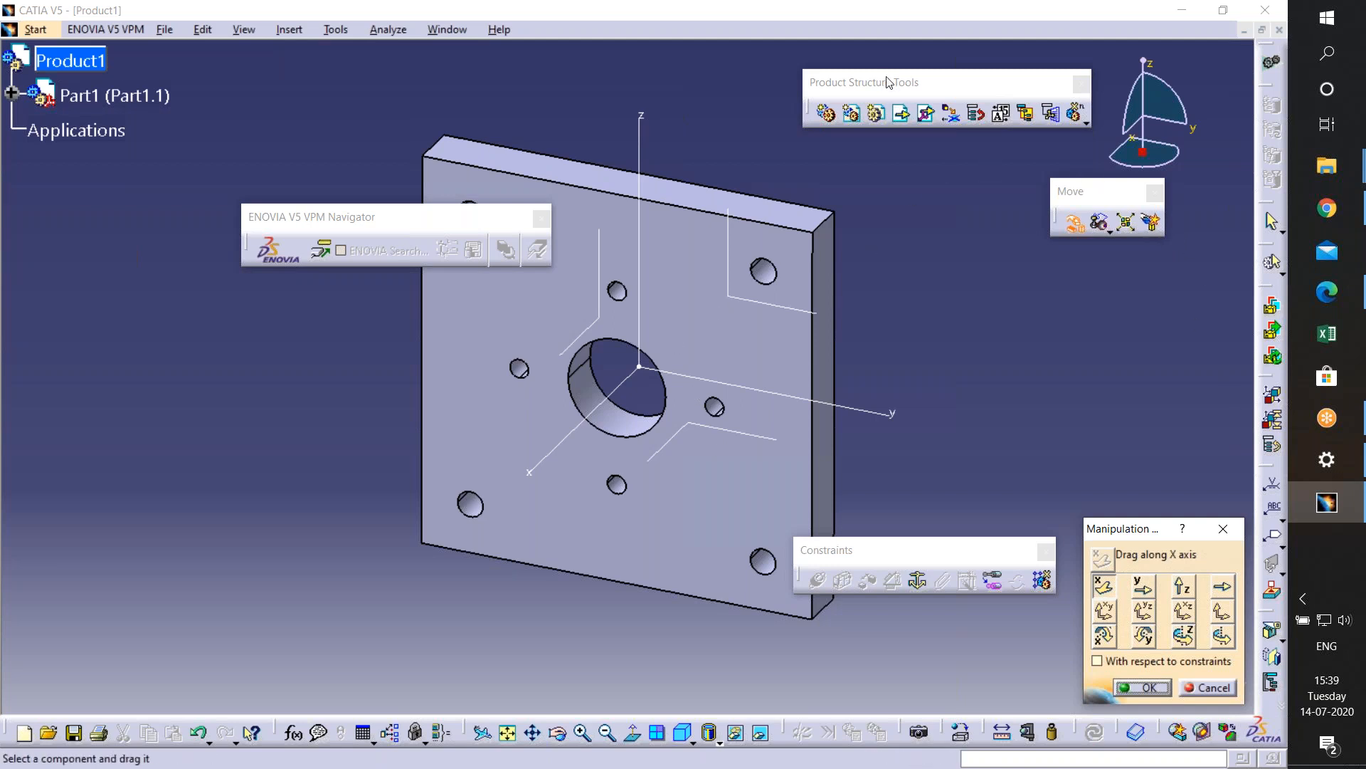
left_click_drag(882, 84, 867, 91)
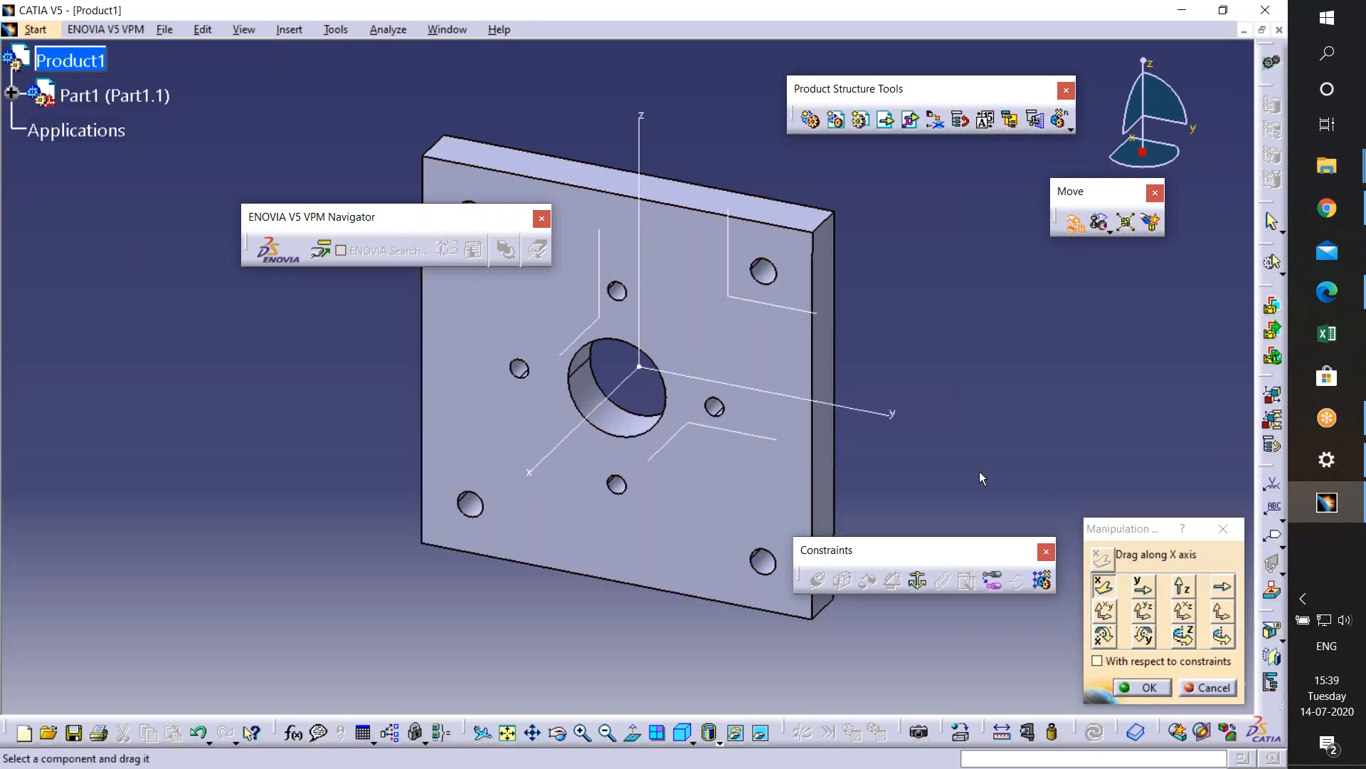
left_click(1143, 635)
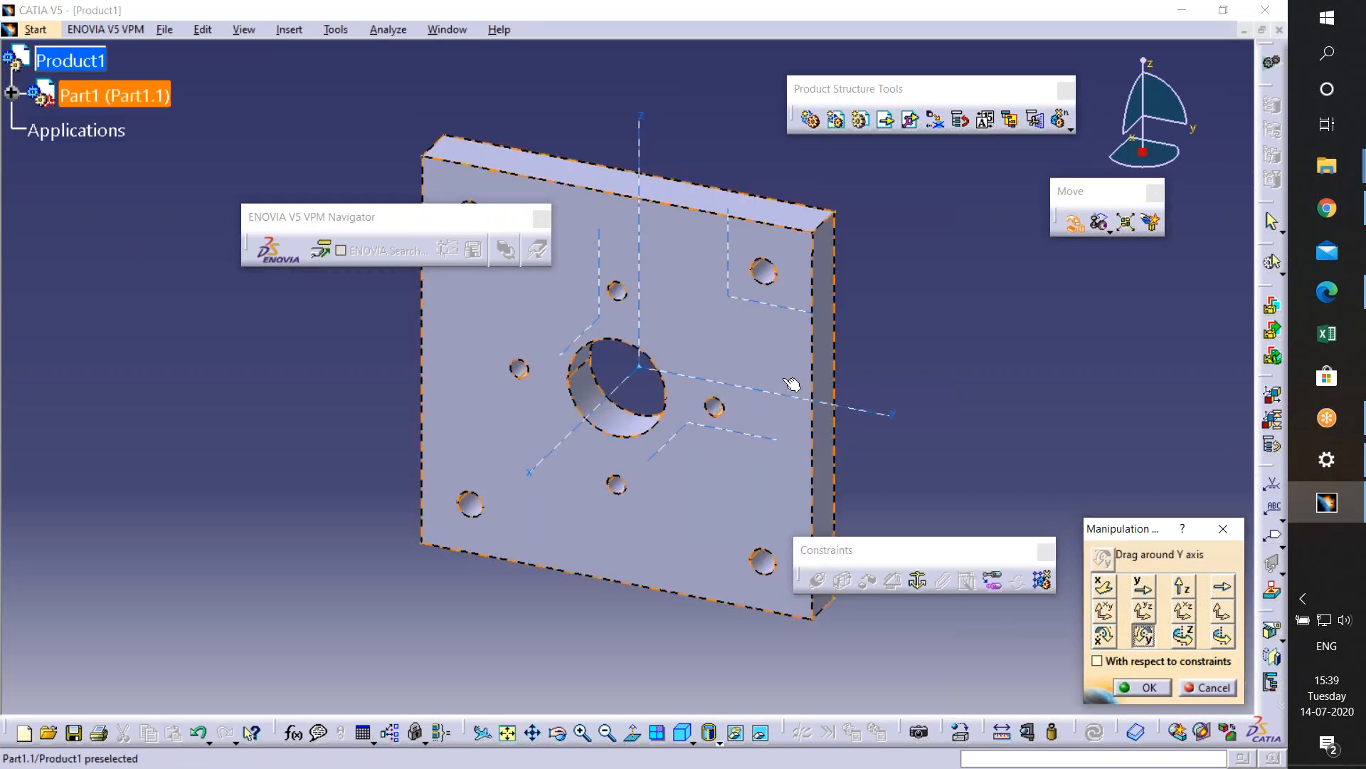
left_click_drag(791, 265, 890, 258)
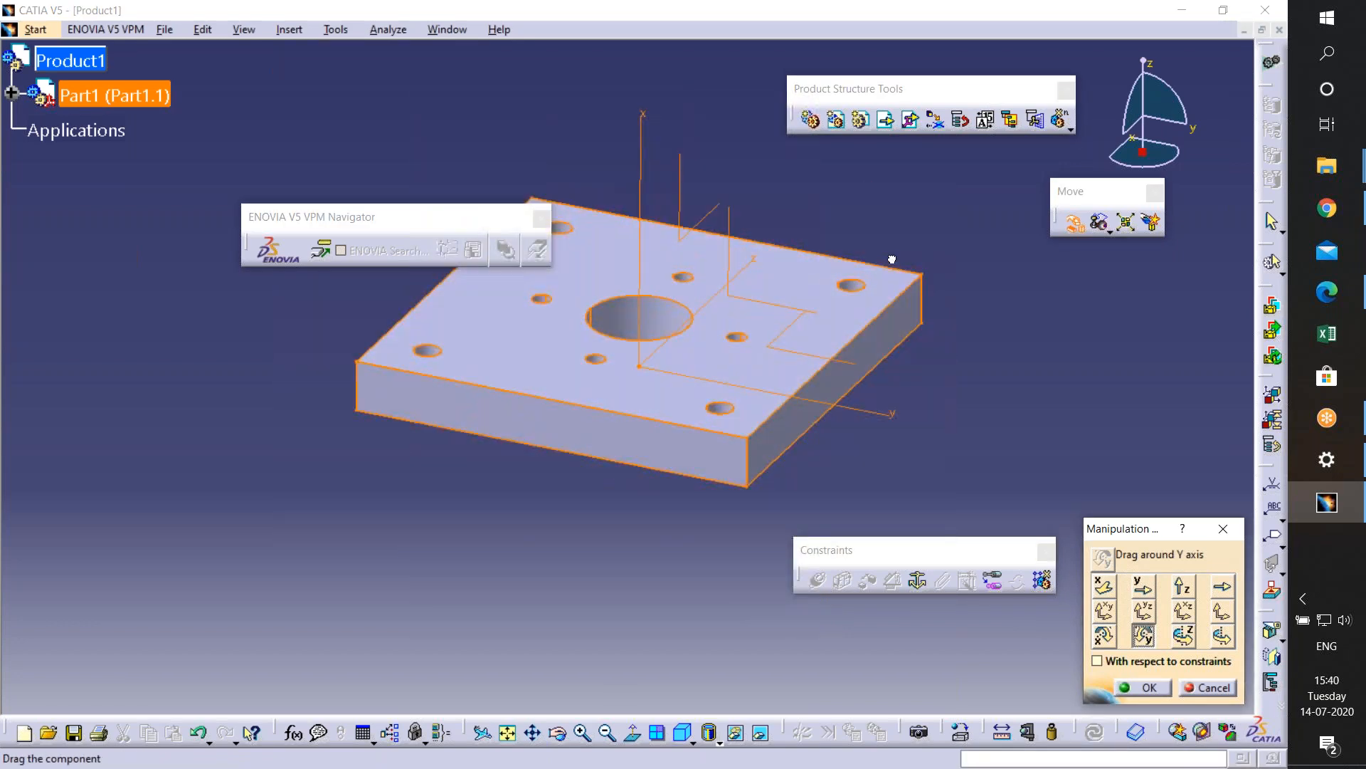
left_click(1147, 688)
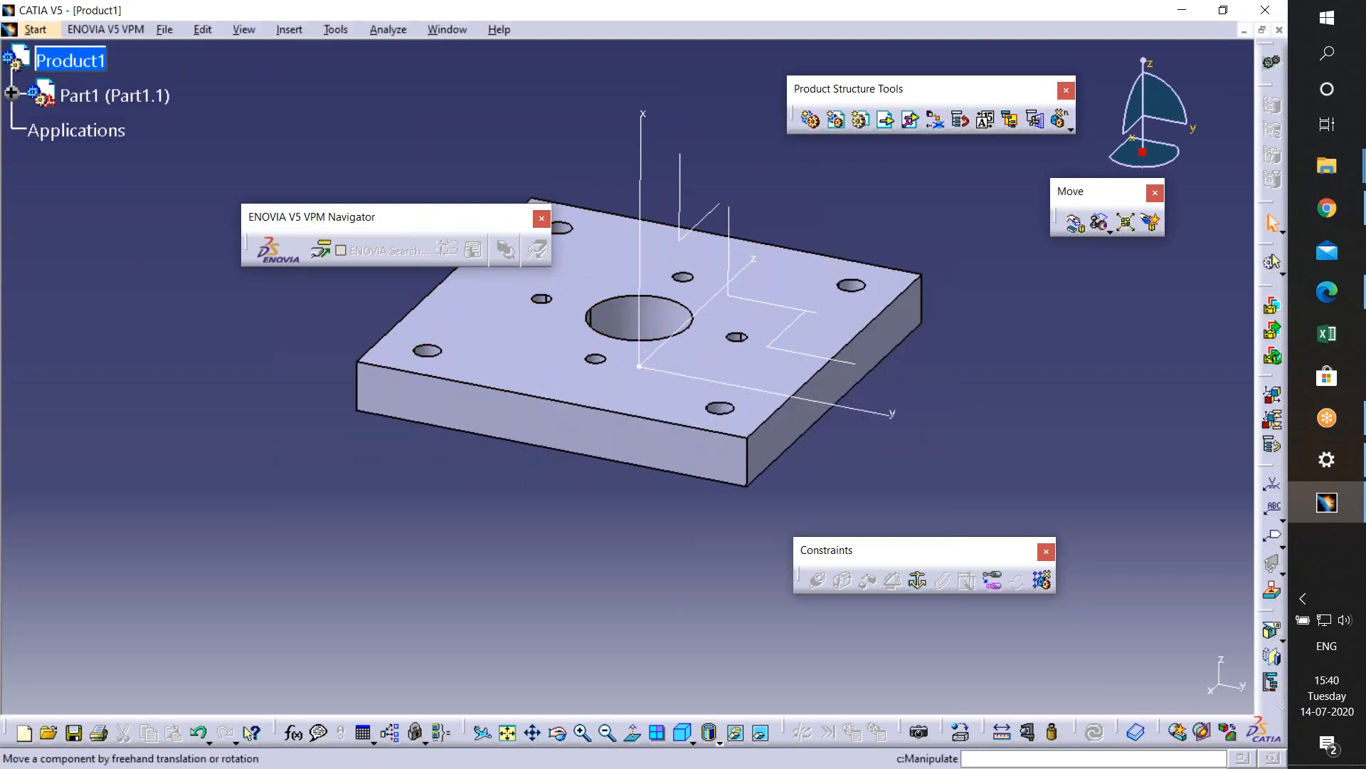
- Move the flat end plate along the X axis and fix it in space with a Fix constraint
left_click(1073, 223)
left_click(1099, 591)
left_click_drag(762, 391, 405, 361)
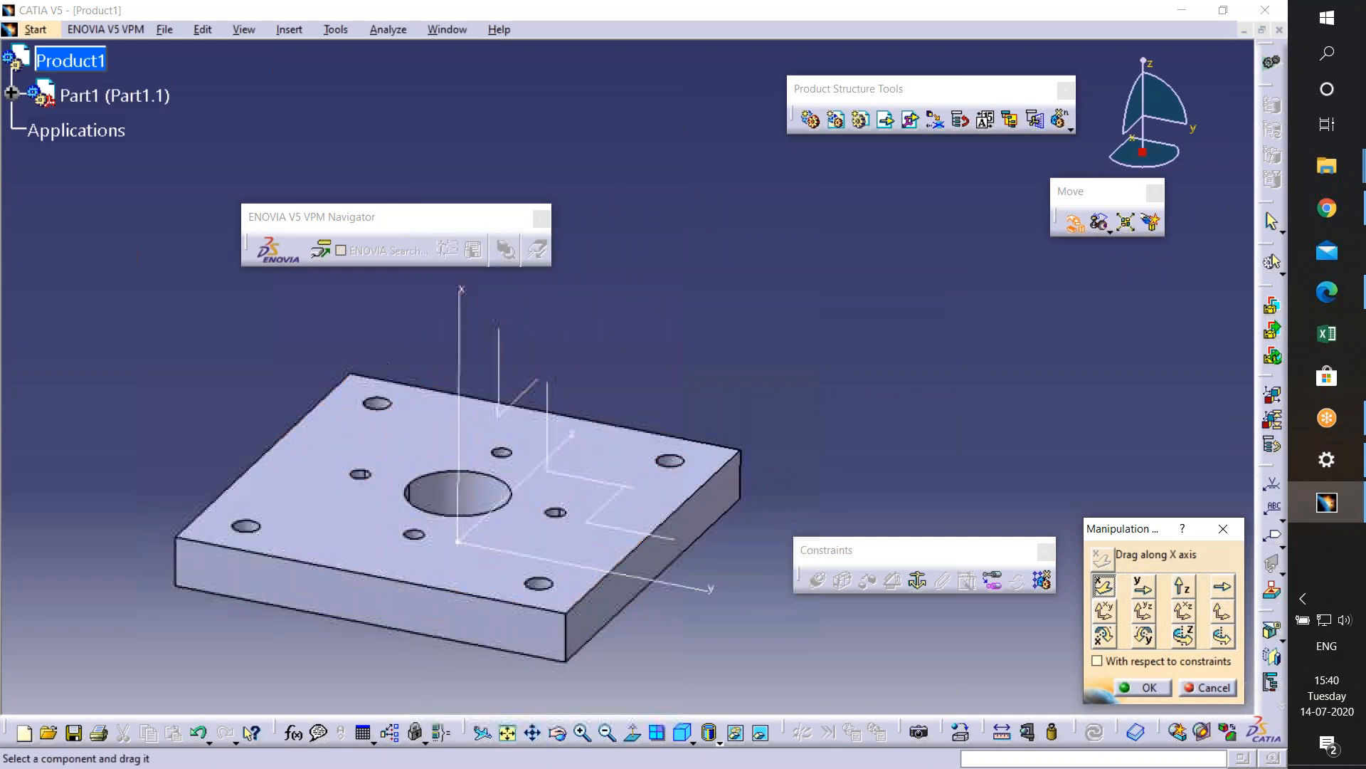
left_click(1146, 688)
middle_click_drag(942, 410, 1082, 321)
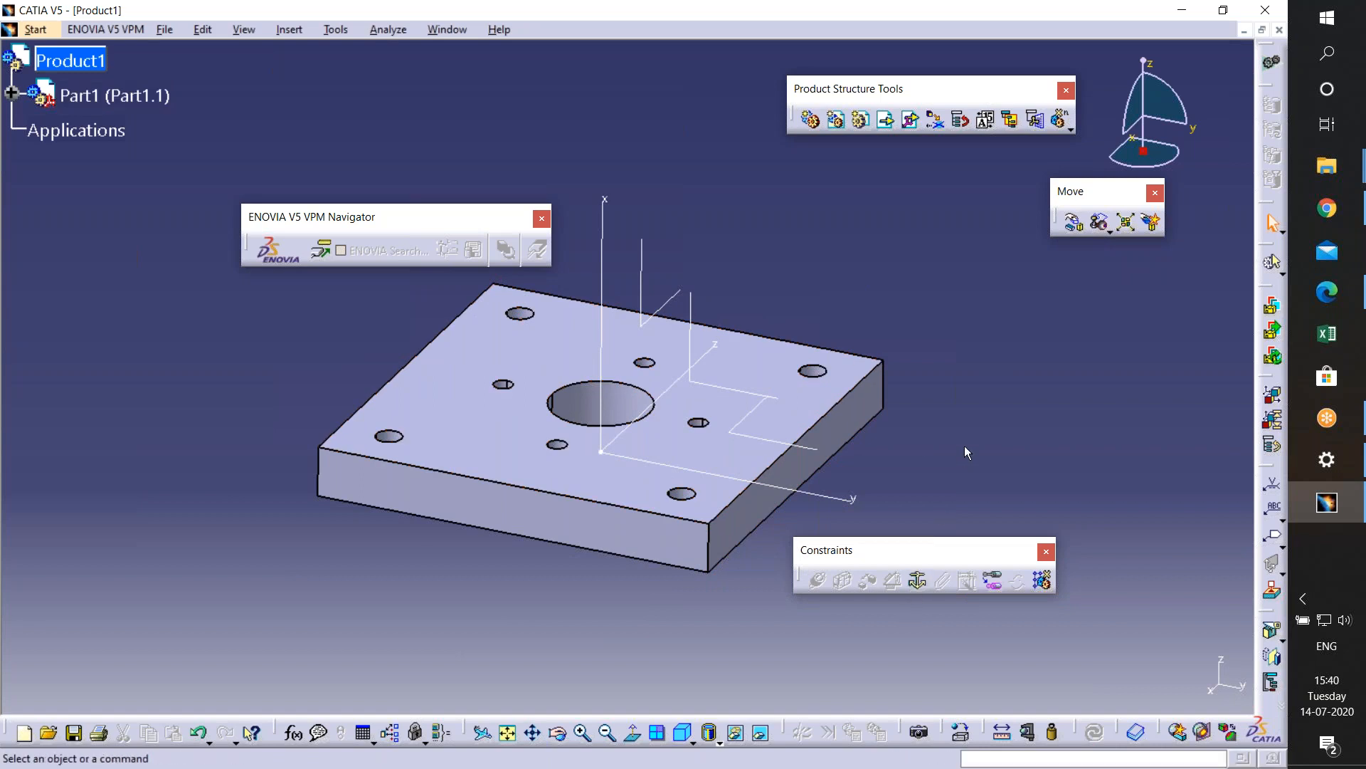
left_click(919, 582)
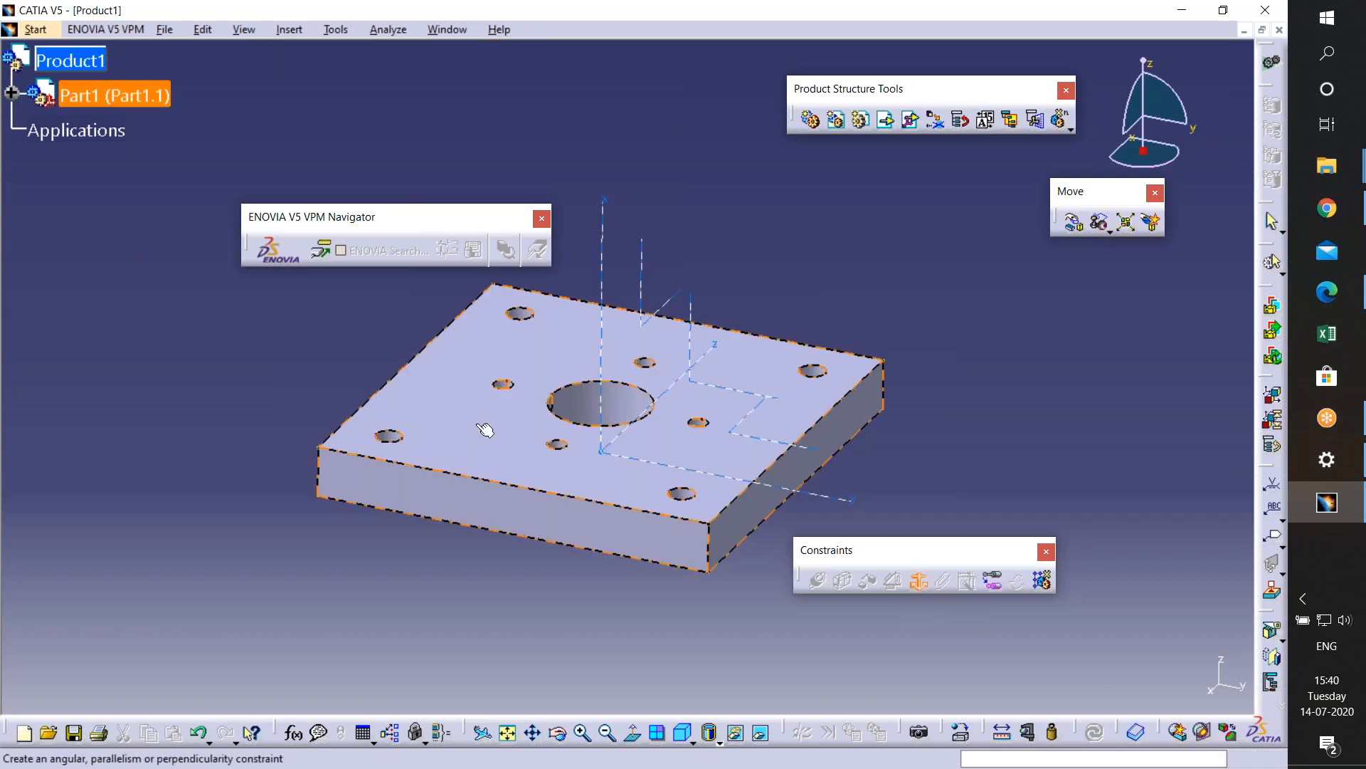
left_click(466, 425)
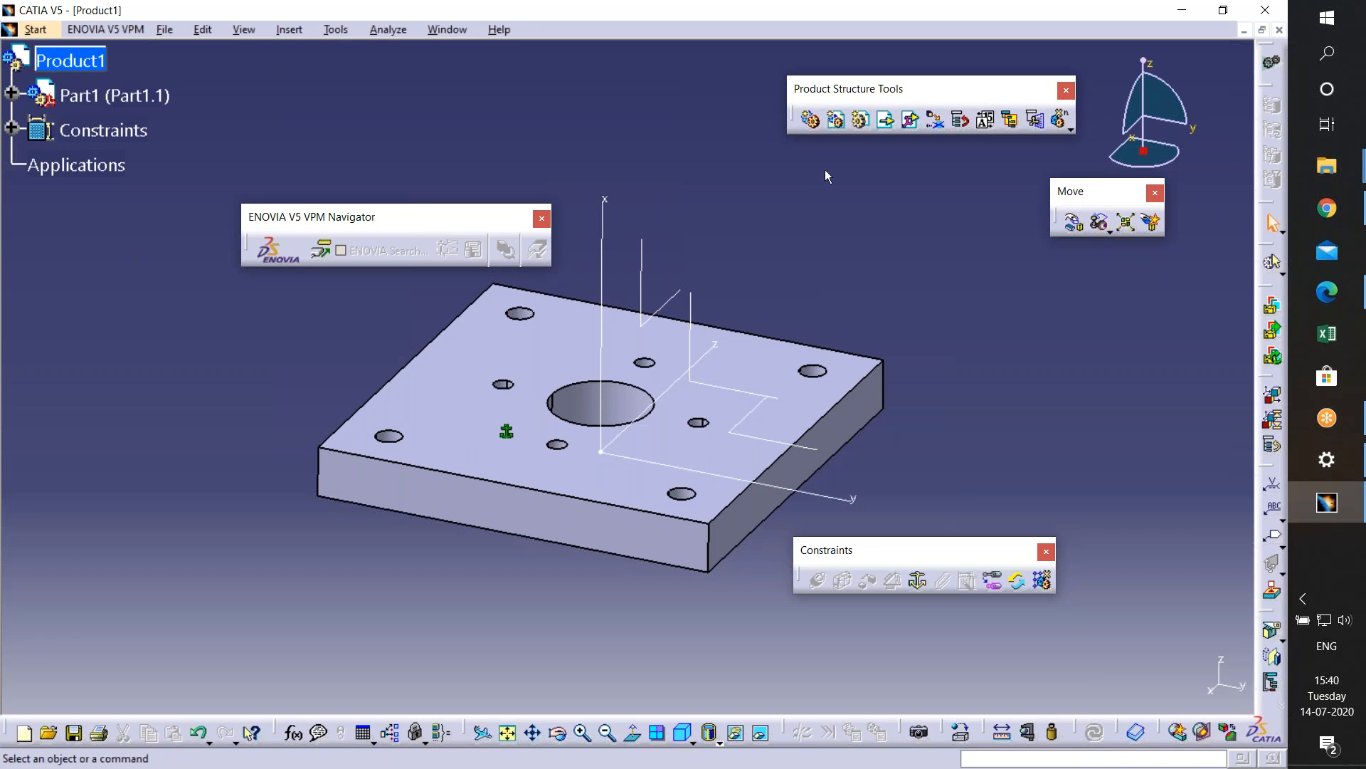
- Insert the existing component disk.CATPart into Product1
left_click(886, 128)
left_click(70, 61)
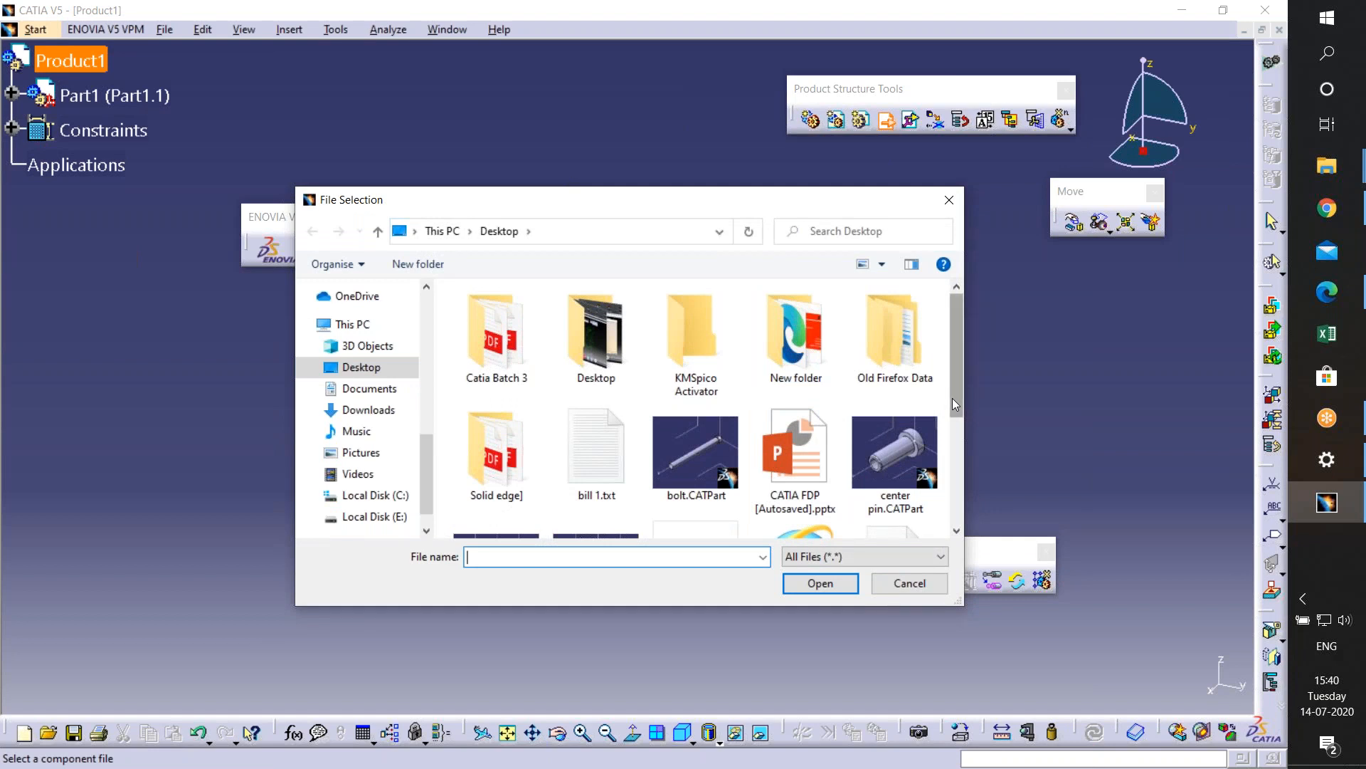
scroll(952, 399, "down", 2)
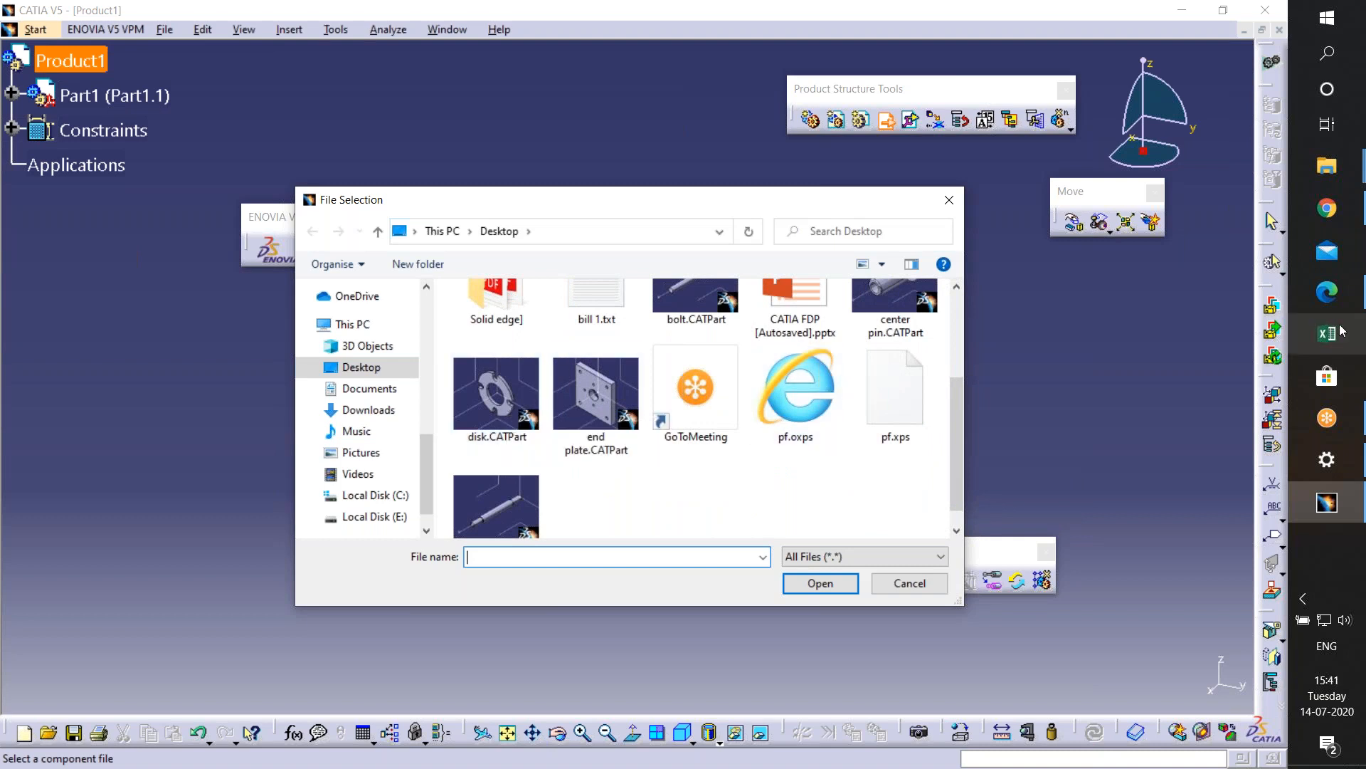
mouse_move(1336, 225)
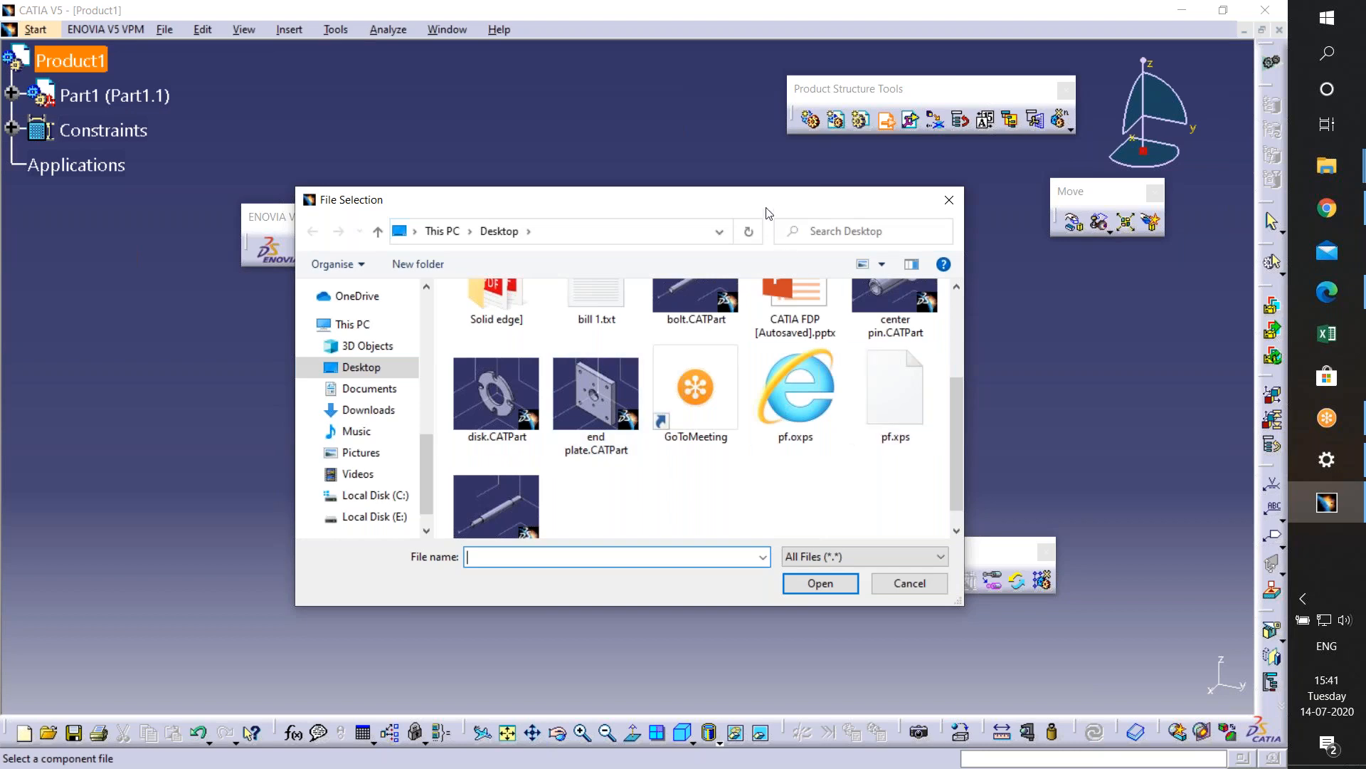
left_click_drag(764, 209, 564, 172)
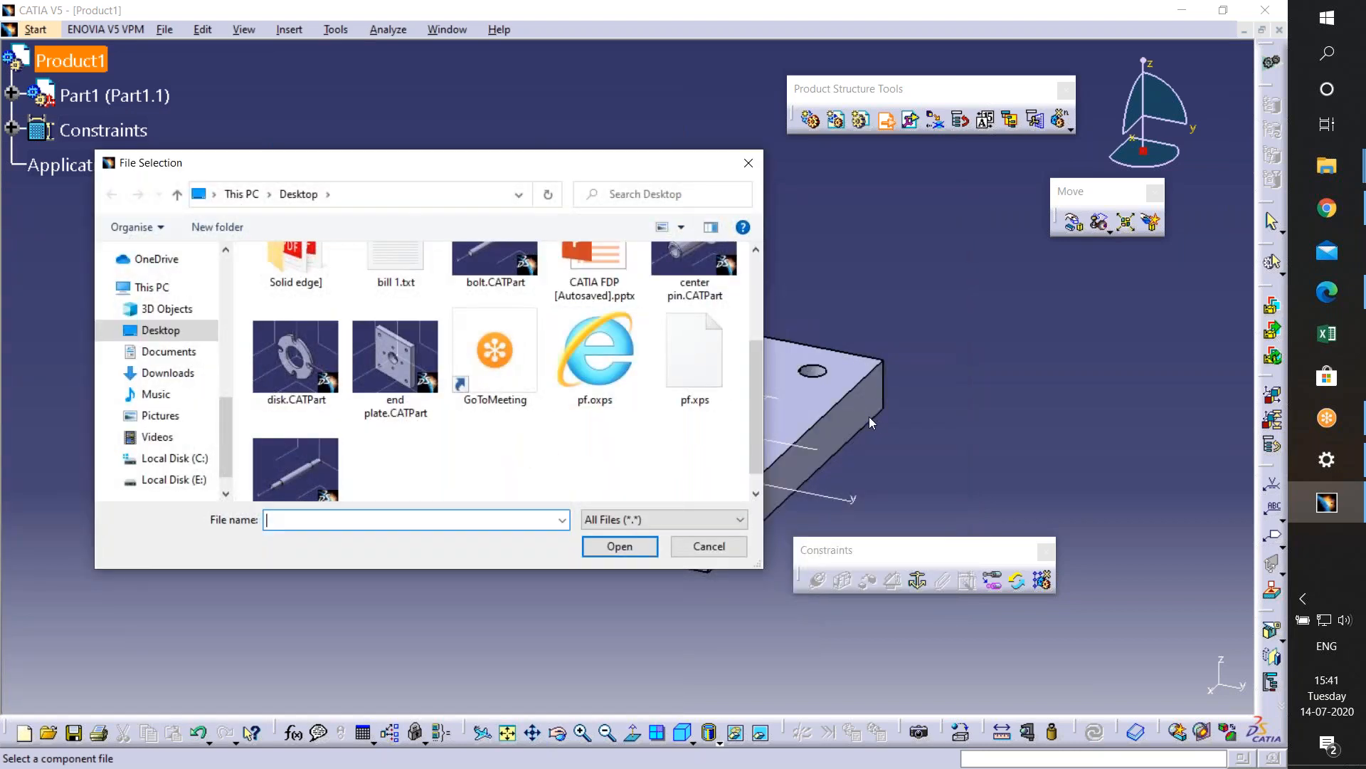
left_click(319, 384)
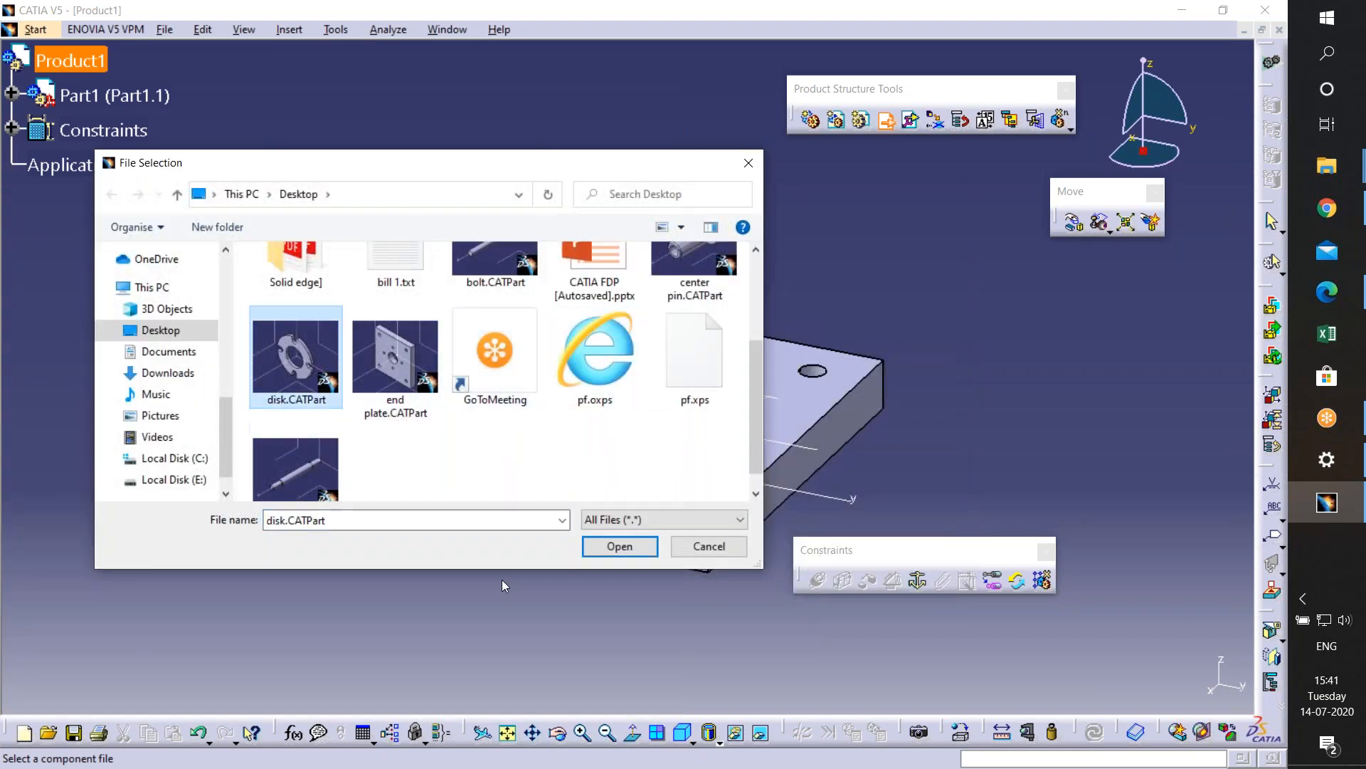
left_click(619, 547)
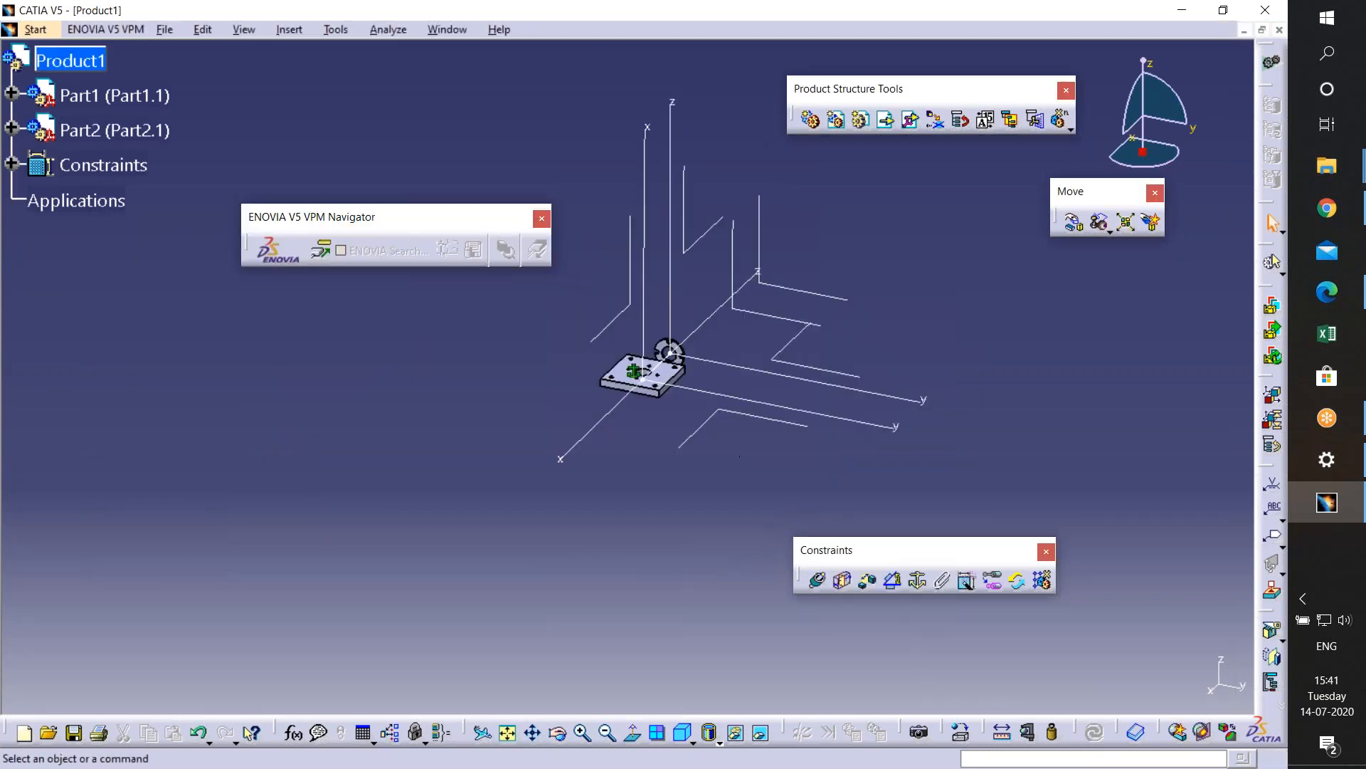
middle_click_drag(706, 414, 531, 390)
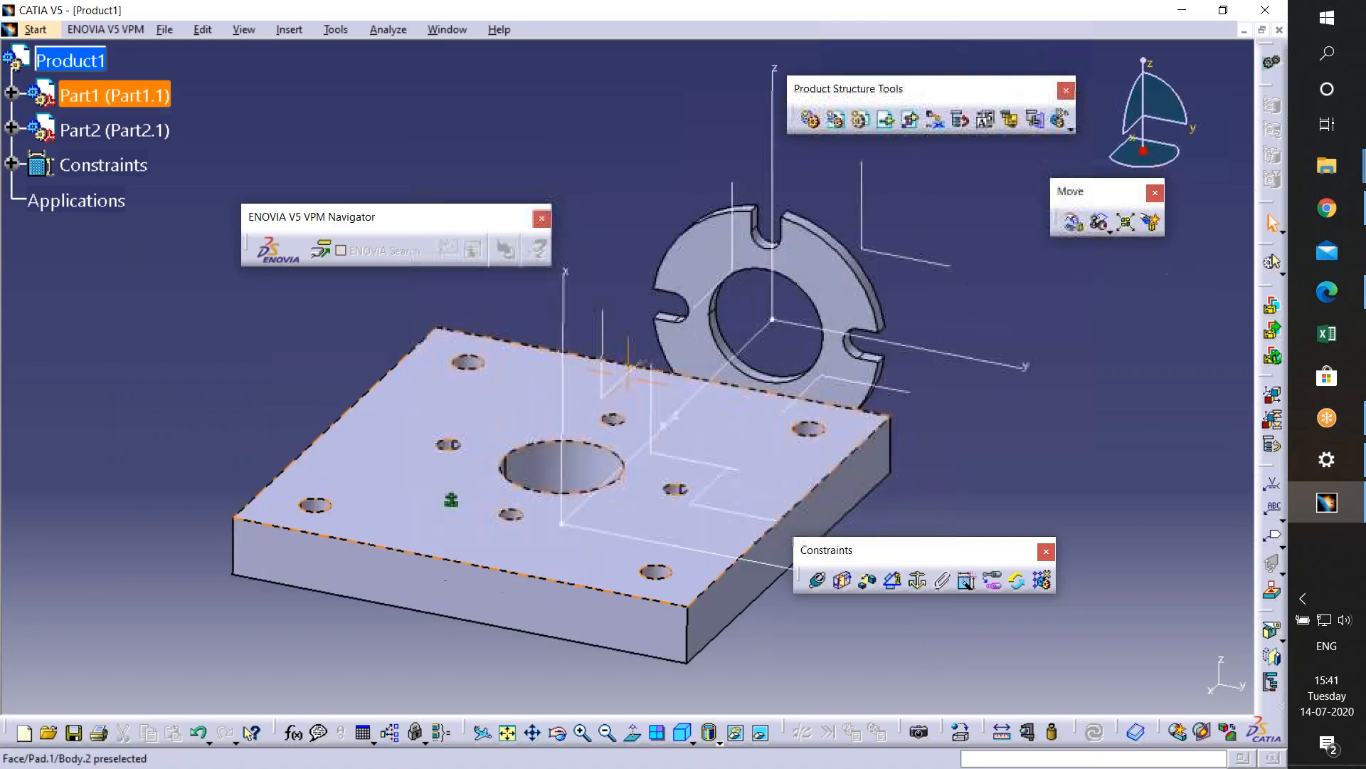
- Switch to the fixture assembly PDF in Edge, examine the disk's placement in Figure 1, and return to CATIA
left_click(1327, 292)
scroll(669, 435, "up", 15)
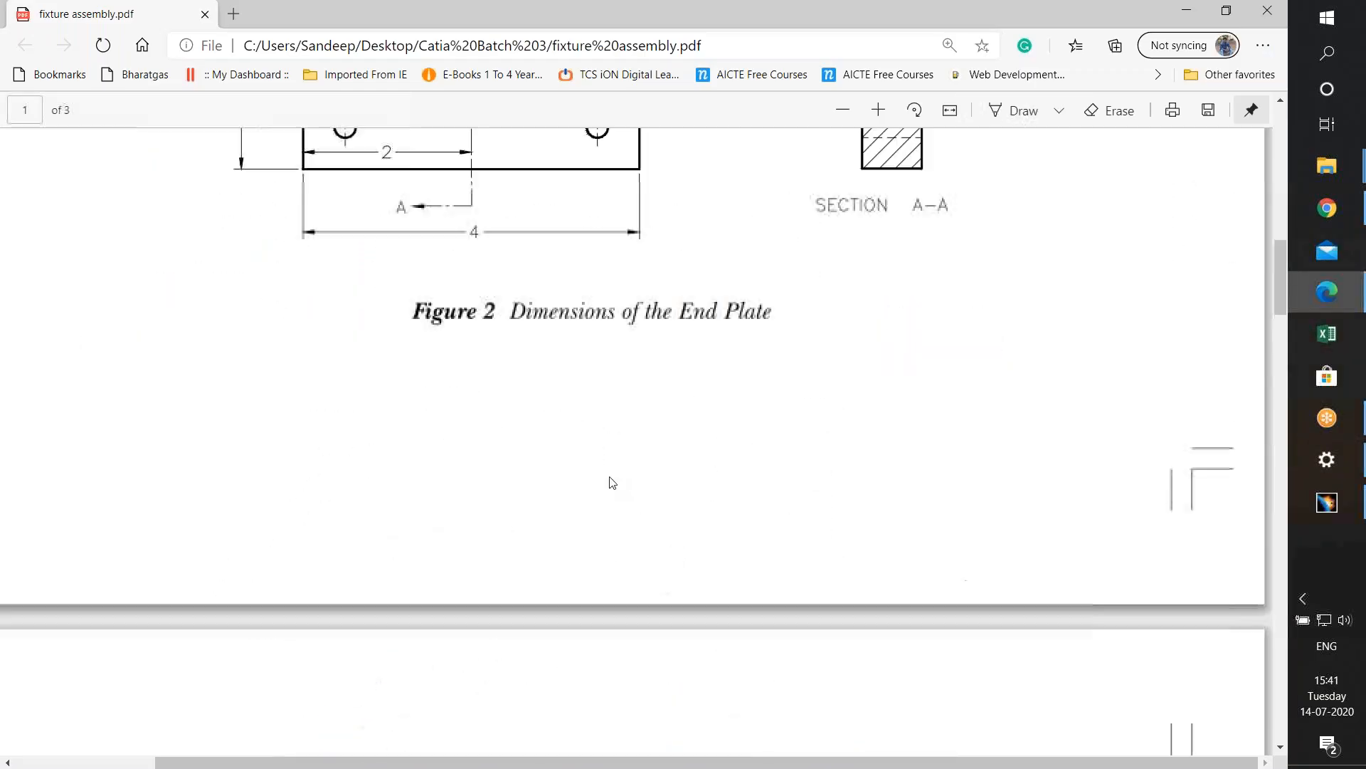
scroll(669, 567, "up", 8)
scroll(668, 570, "down", 3)
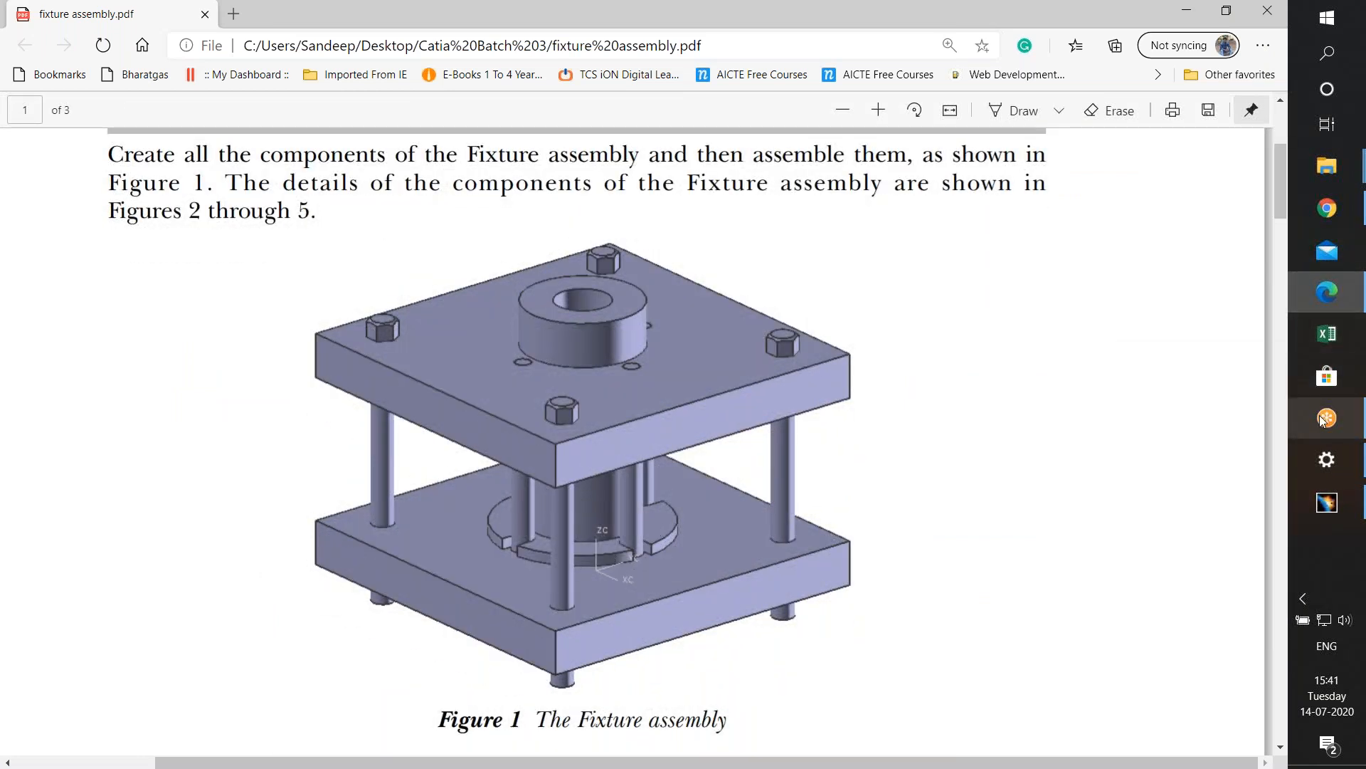
mouse_move(1322, 420)
left_click(1326, 503)
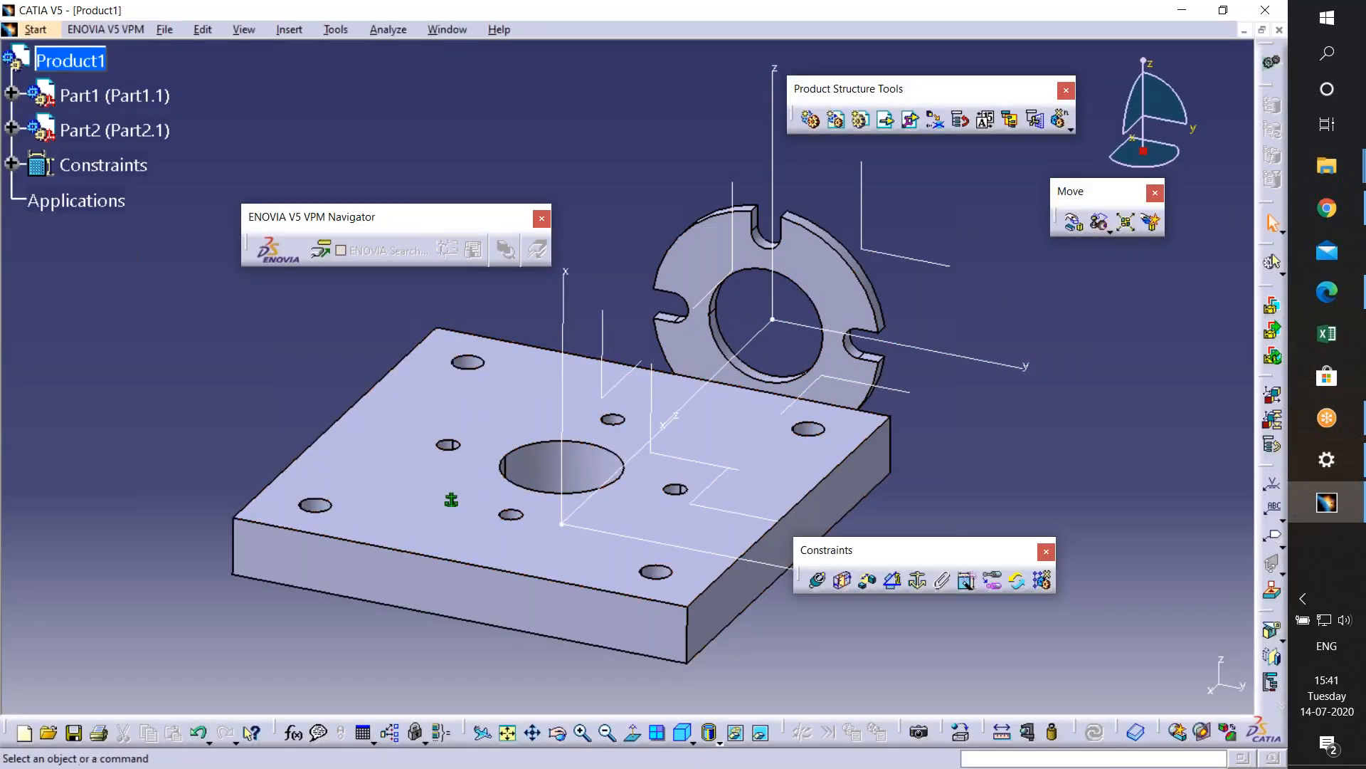
- Add a coincidence constraint between the axes of the end plate's central hole and the disk's bore, and update the assembly
left_click(824, 583)
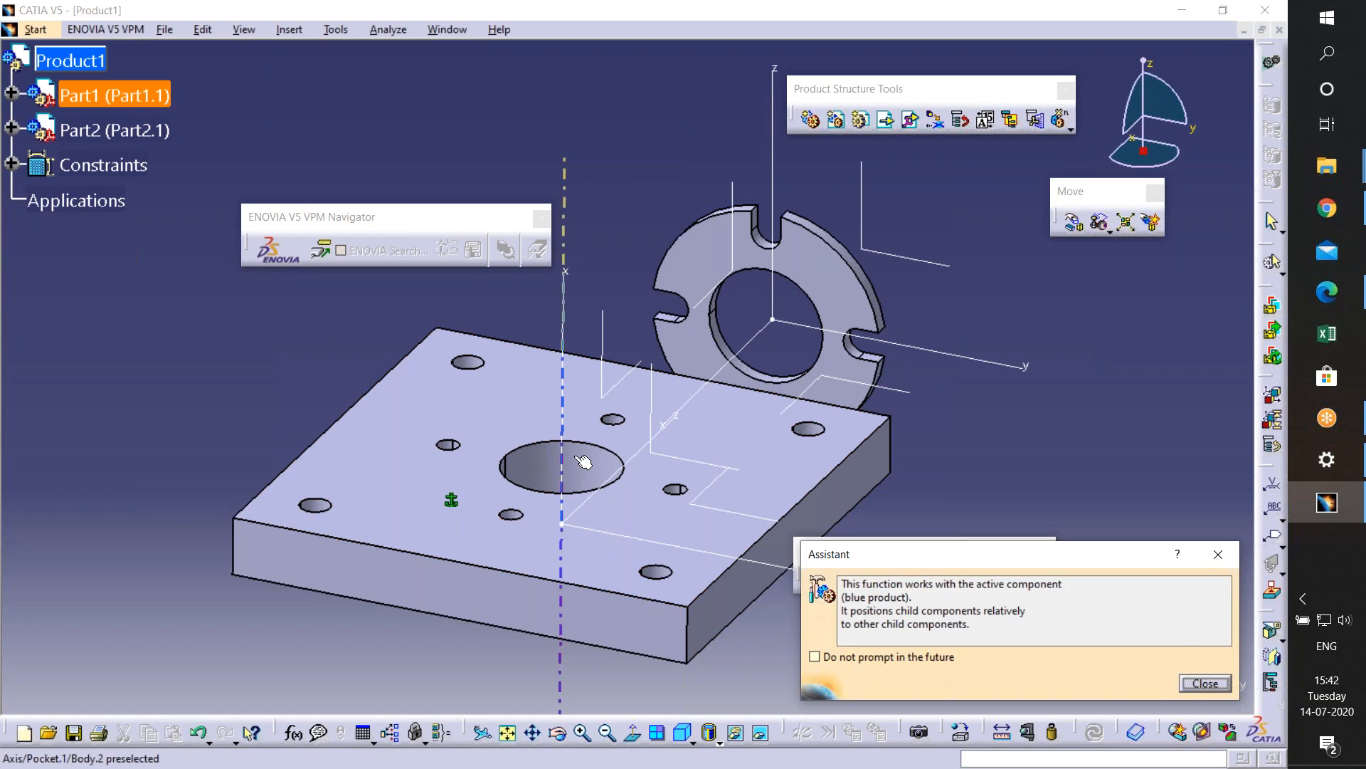
left_click(584, 462)
middle_click_drag(587, 461, 968, 334)
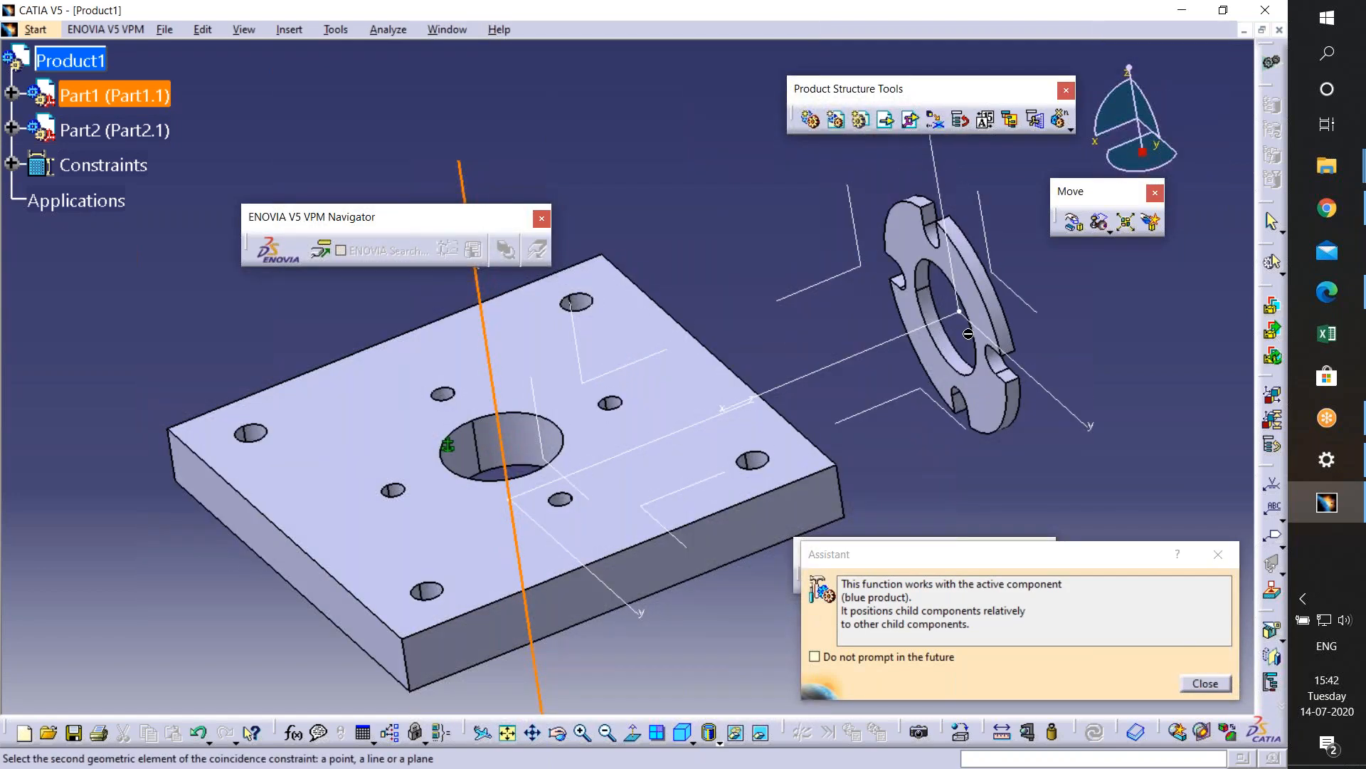
left_click(975, 370)
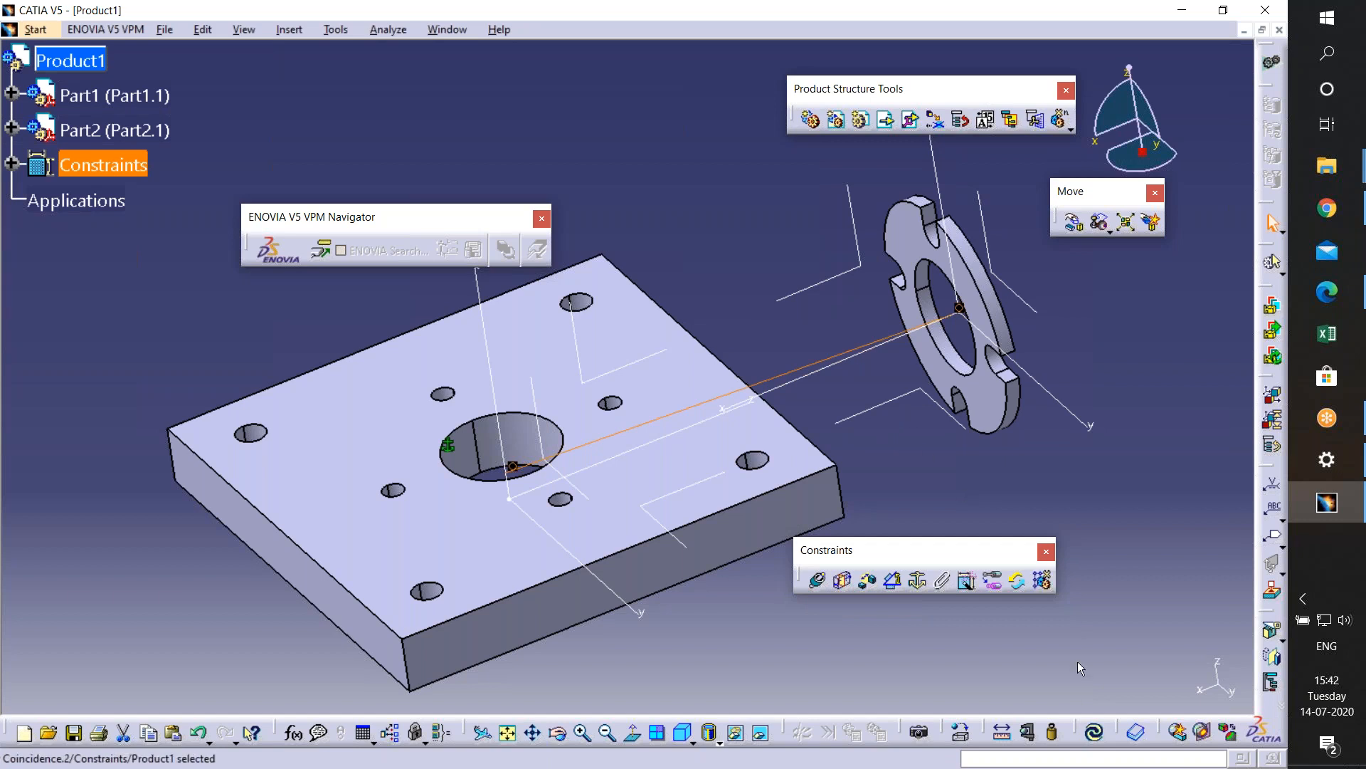
left_click(1096, 735)
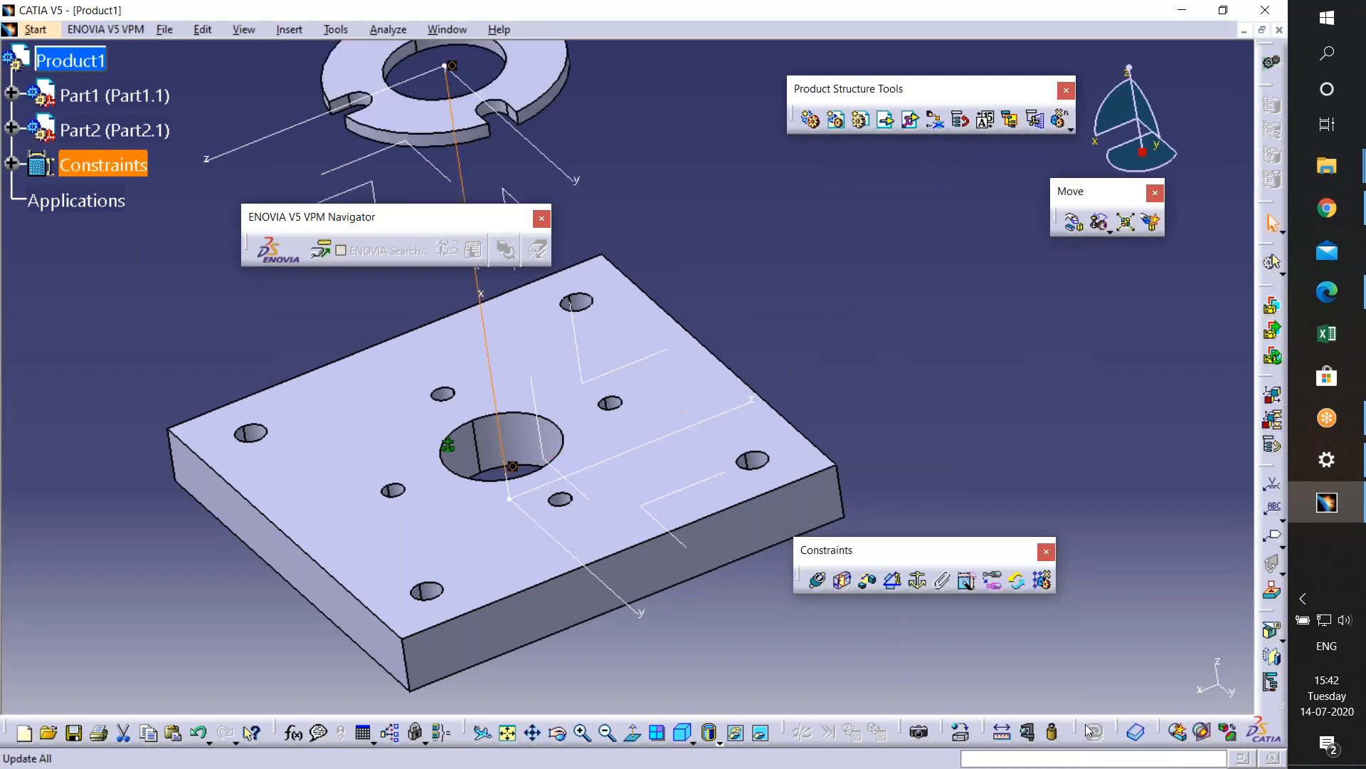
- Add a contact constraint between the disk's underside and the end plate's upper face, update the assembly and inspect the seated disk
middle_click_drag(521, 444, 600, 420)
middle_click_drag(697, 422, 585, 658)
middle_click_drag(790, 395, 662, 128)
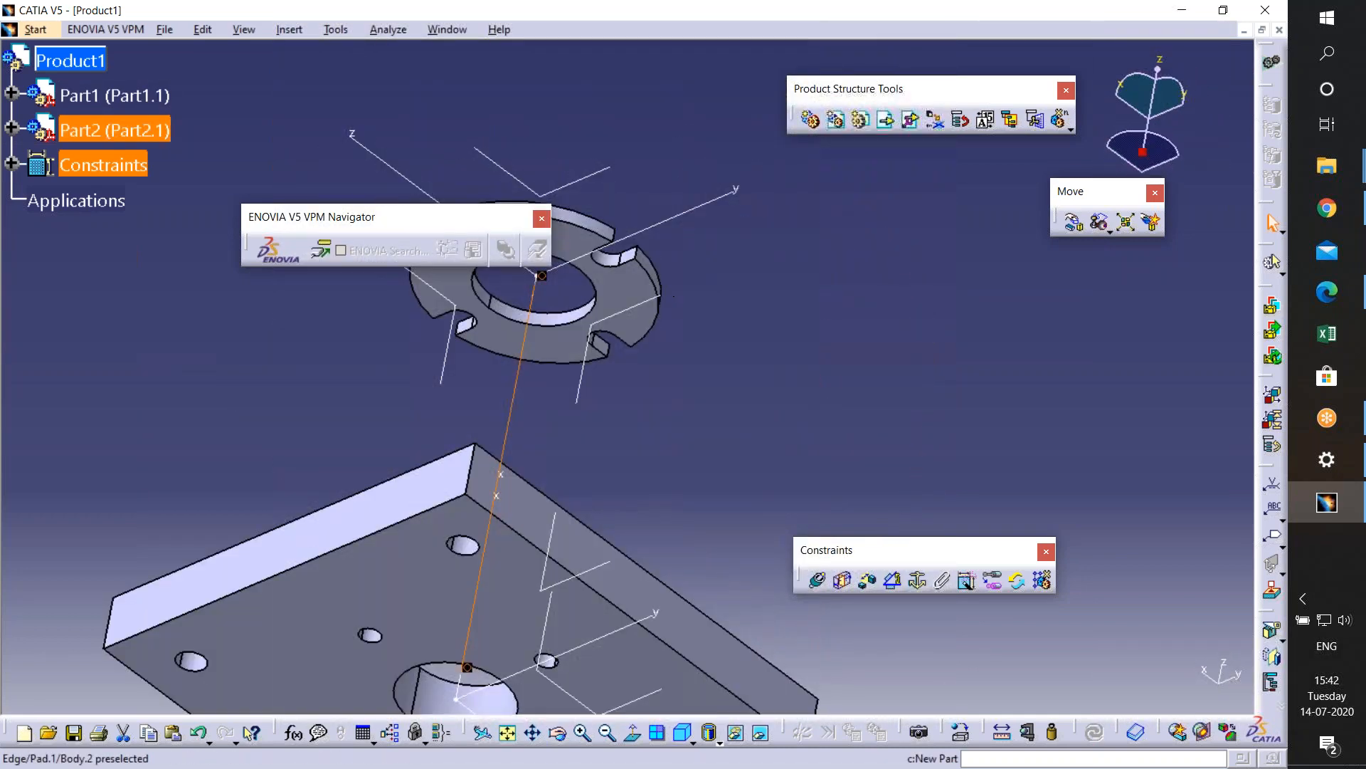
left_click(845, 591)
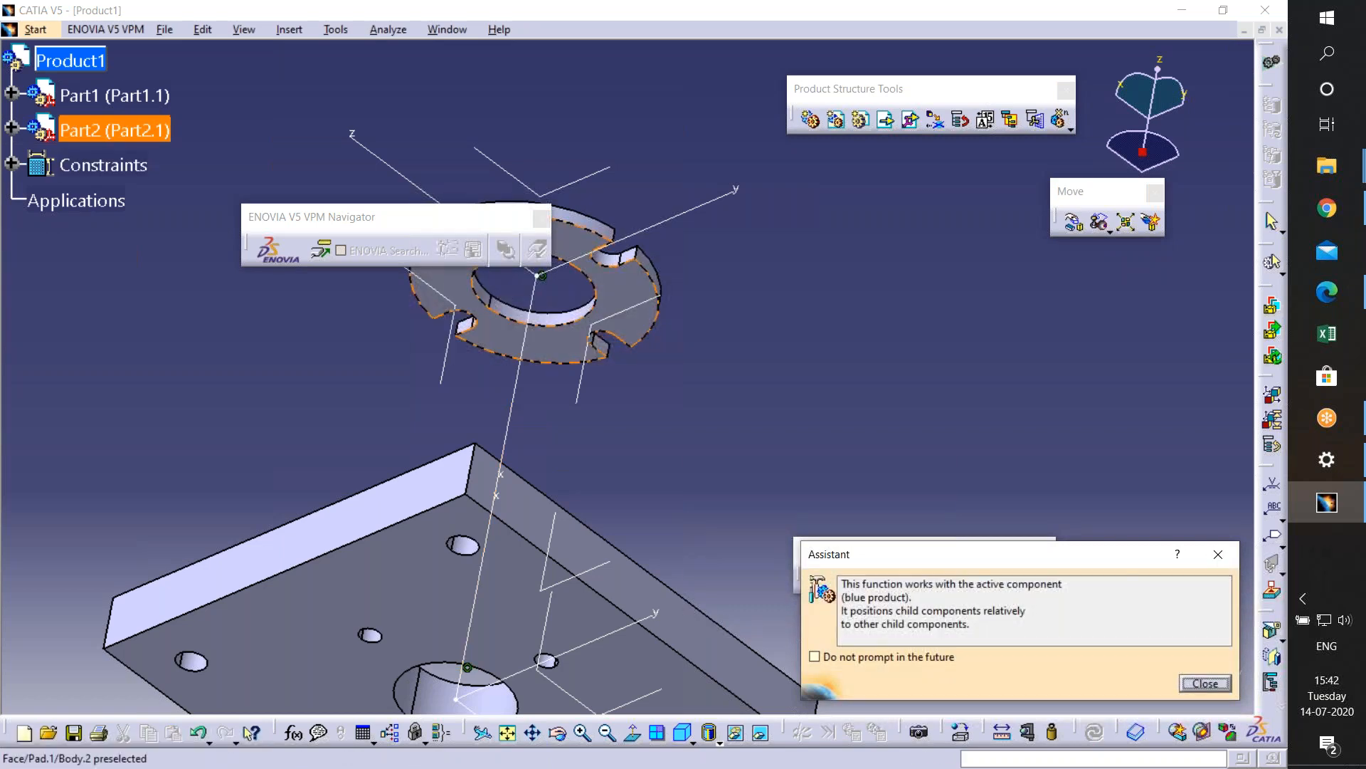
left_click(621, 296)
middle_click_drag(627, 459, 476, 506)
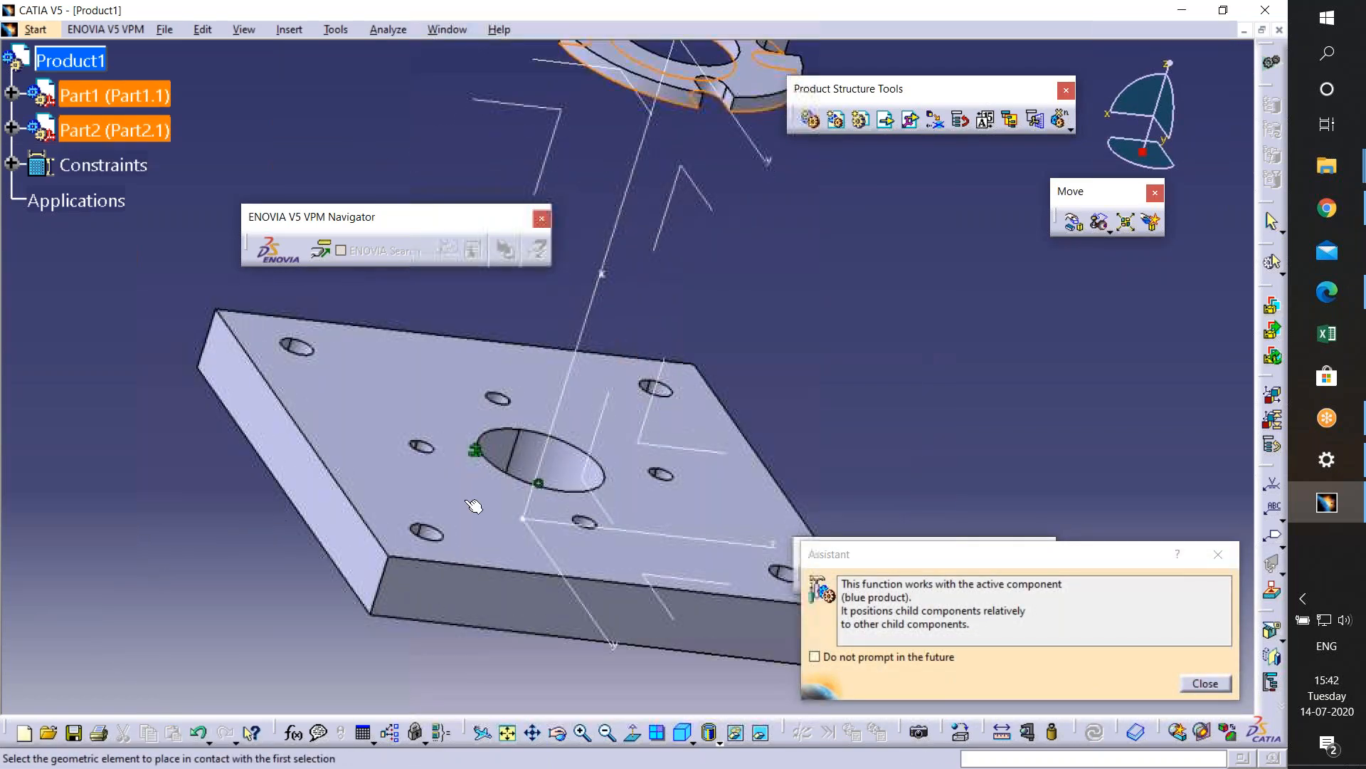
left_click(474, 448)
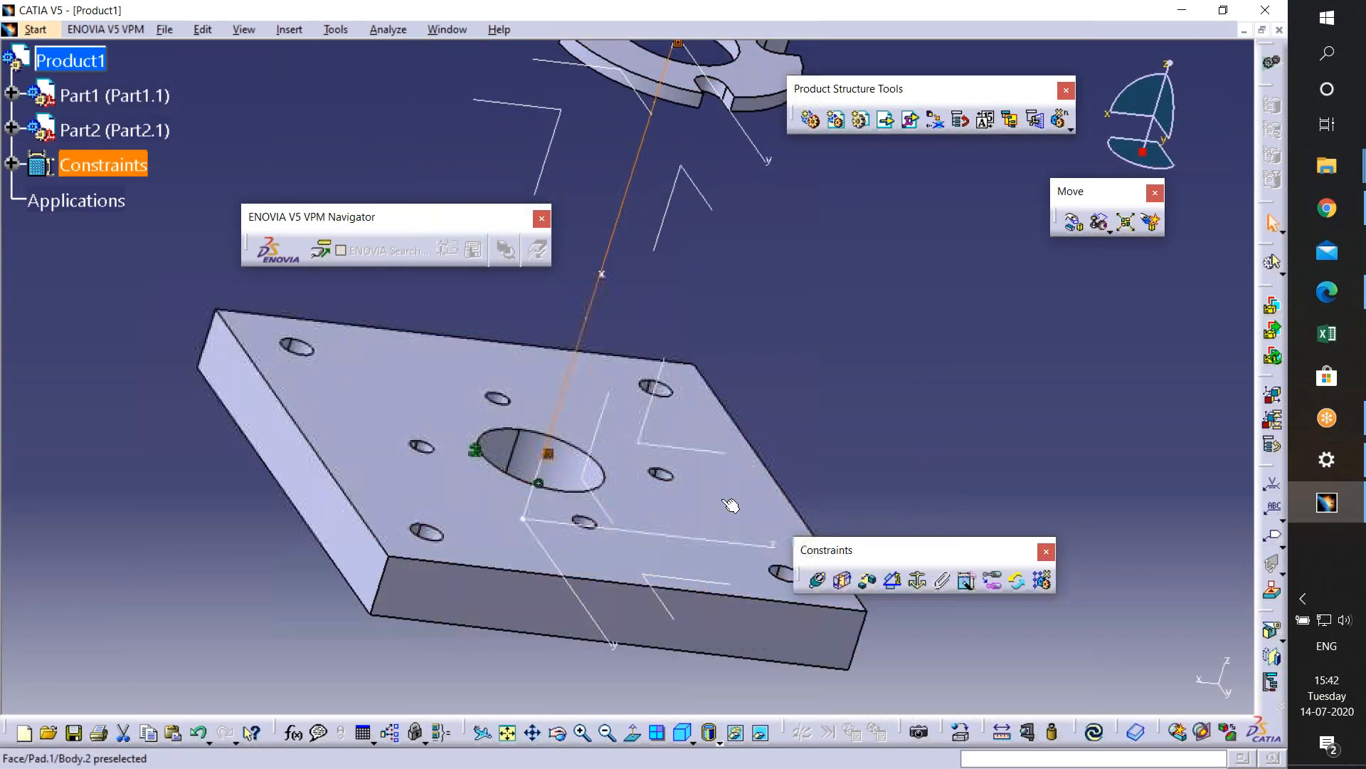
left_click(1096, 732)
middle_click_drag(500, 518, 668, 545)
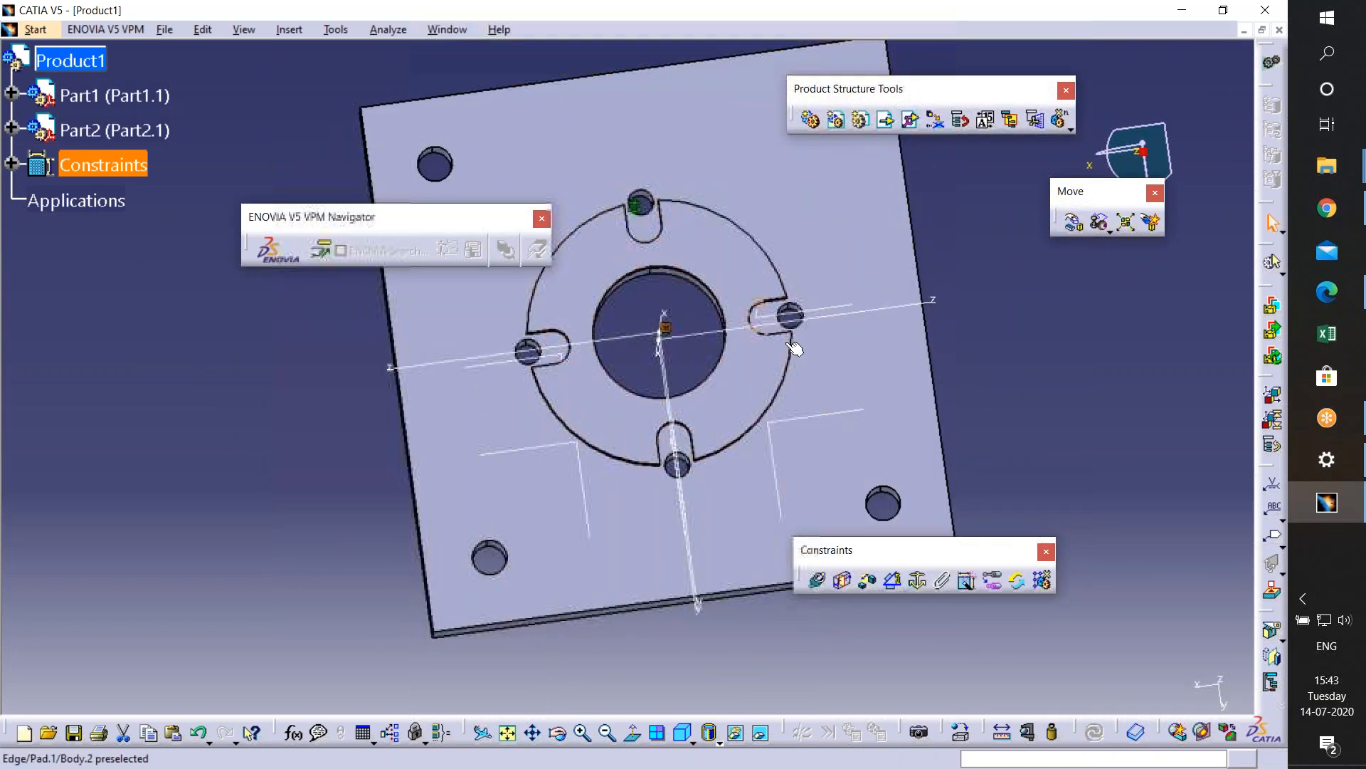
middle_click_drag(685, 491, 676, 270)
middle_click_drag(669, 449, 776, 266)
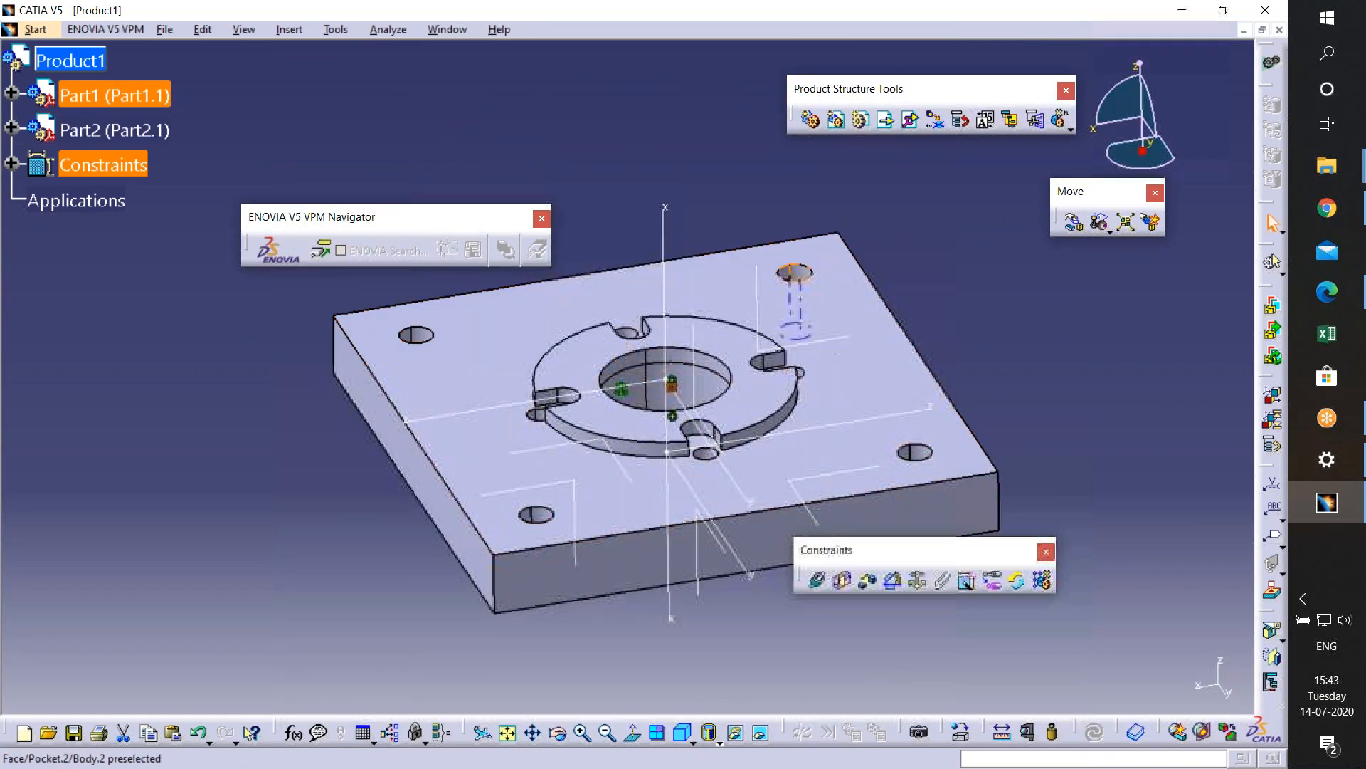
- Insert the existing component pin.CATPart into Product1
left_click(888, 121)
left_click(75, 57)
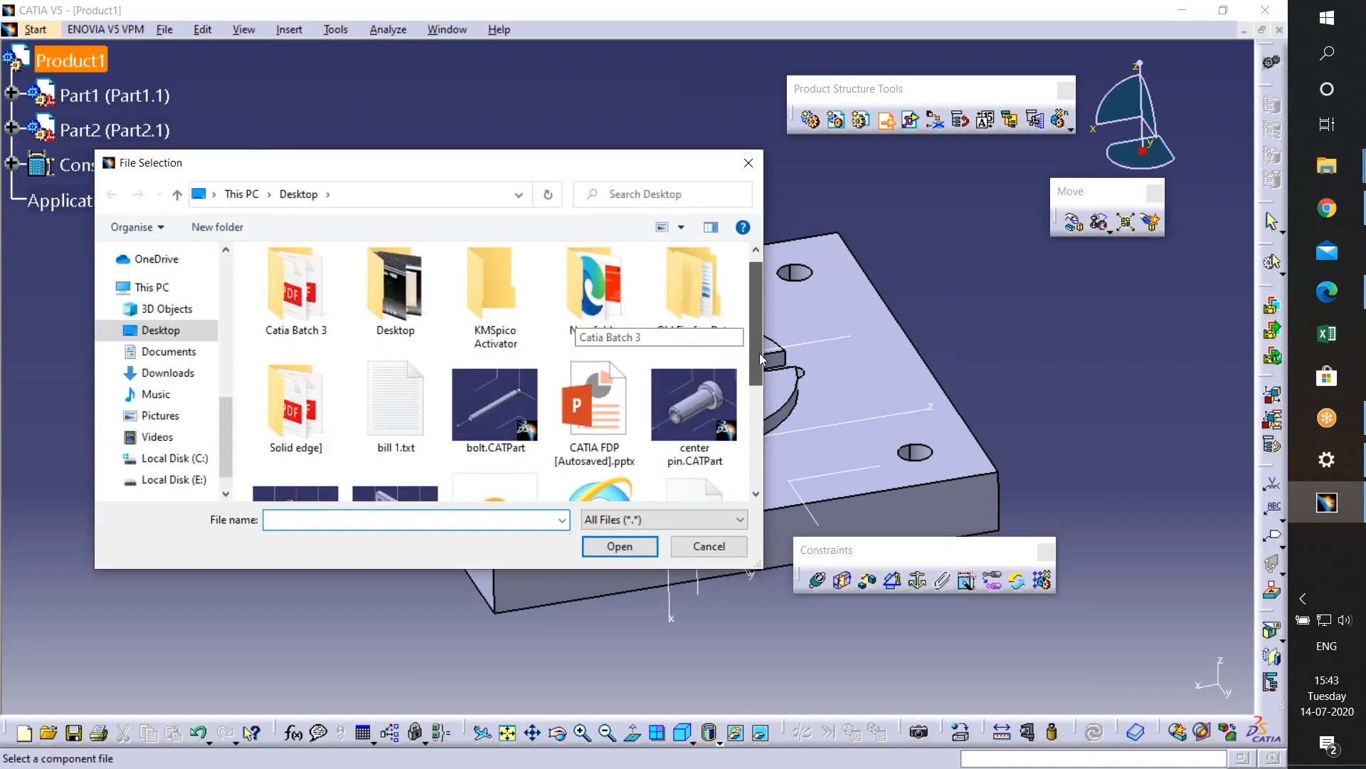
scroll(759, 386, "down", 2)
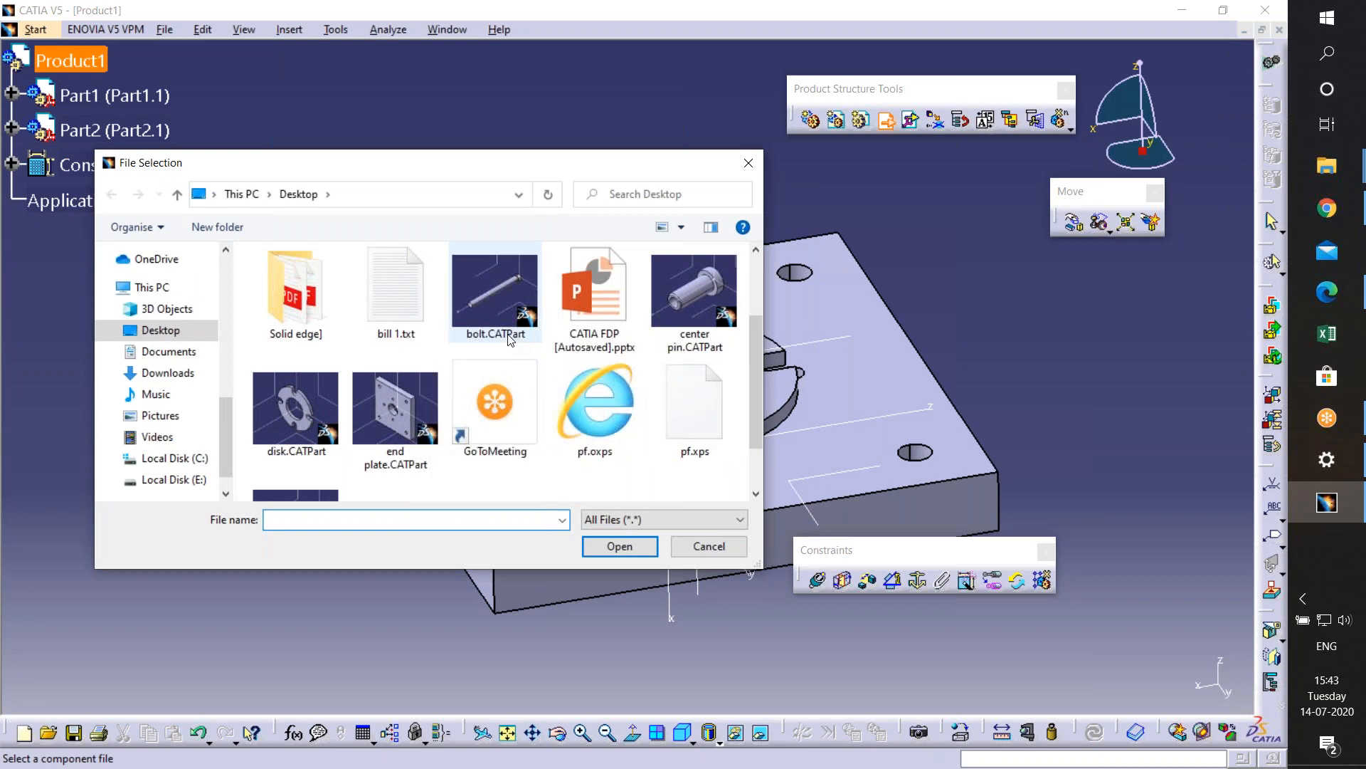
scroll(457, 348, "down", 2)
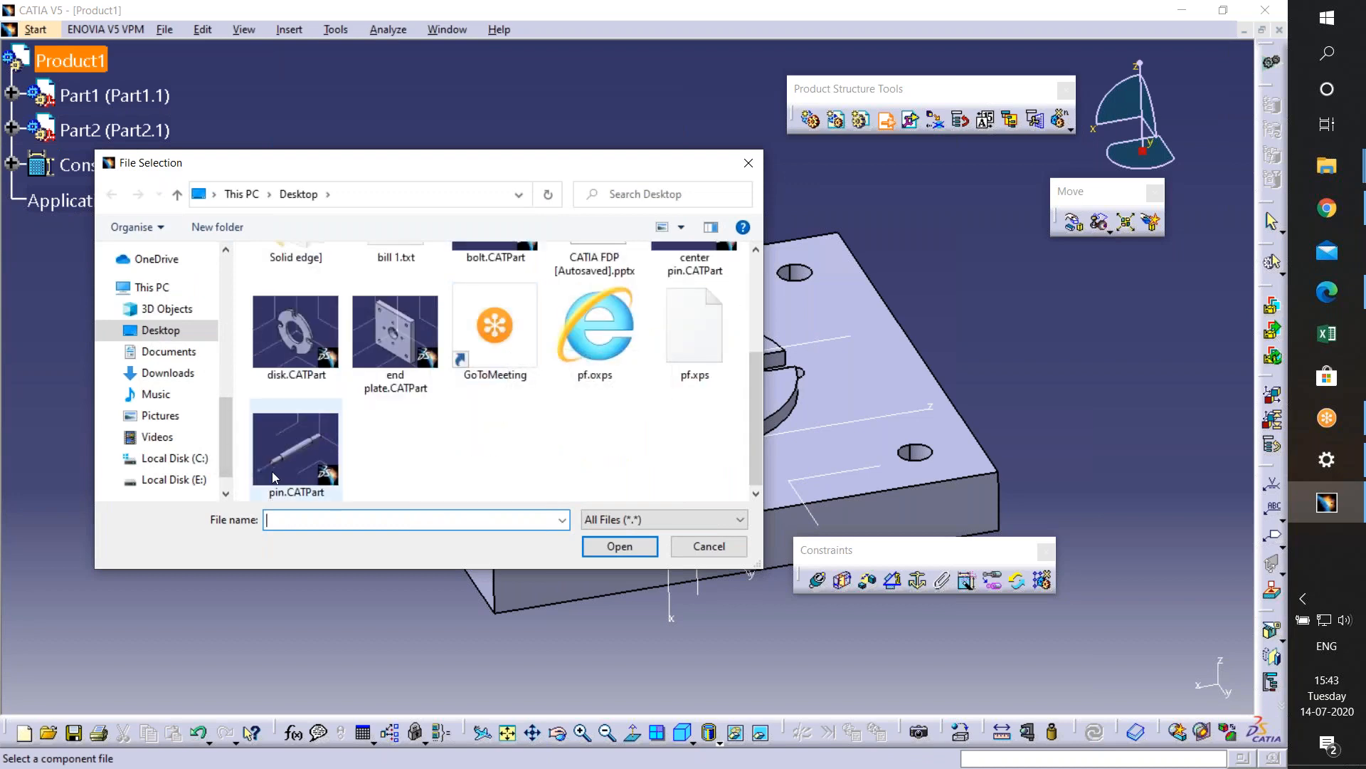
left_click(616, 546)
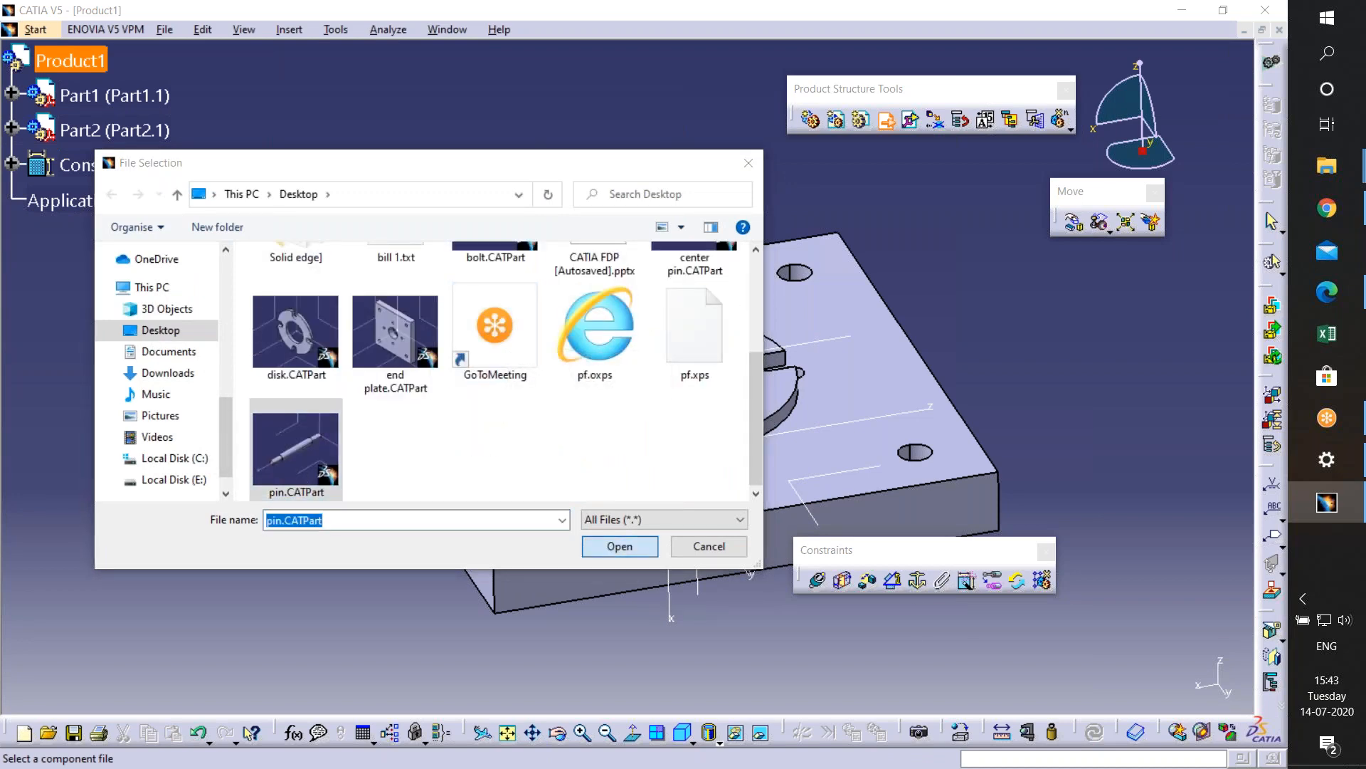
middle_click_drag(854, 495, 856, 375)
middle_click_drag(834, 456, 739, 455)
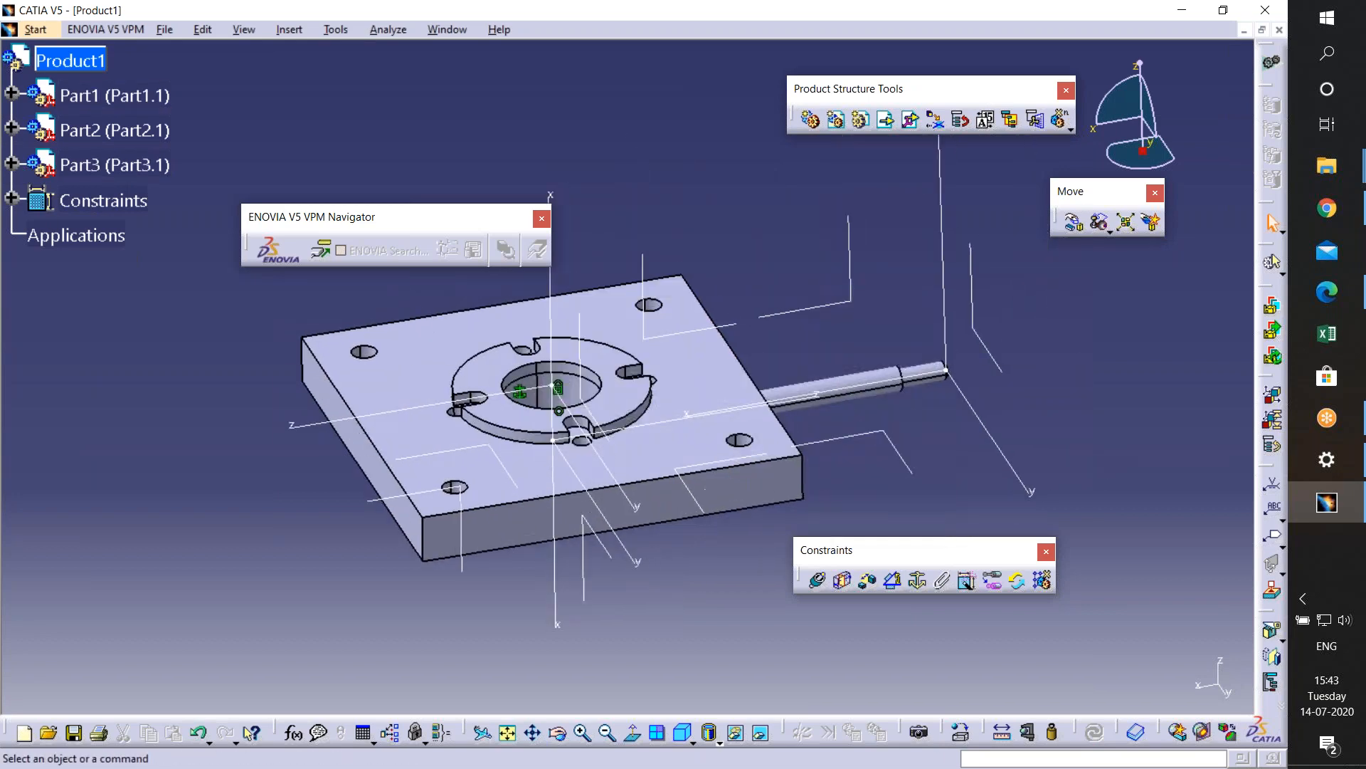
- Move the pin along the X axis with the Manipulation tool until it is clear of the end plate
left_click(1070, 226)
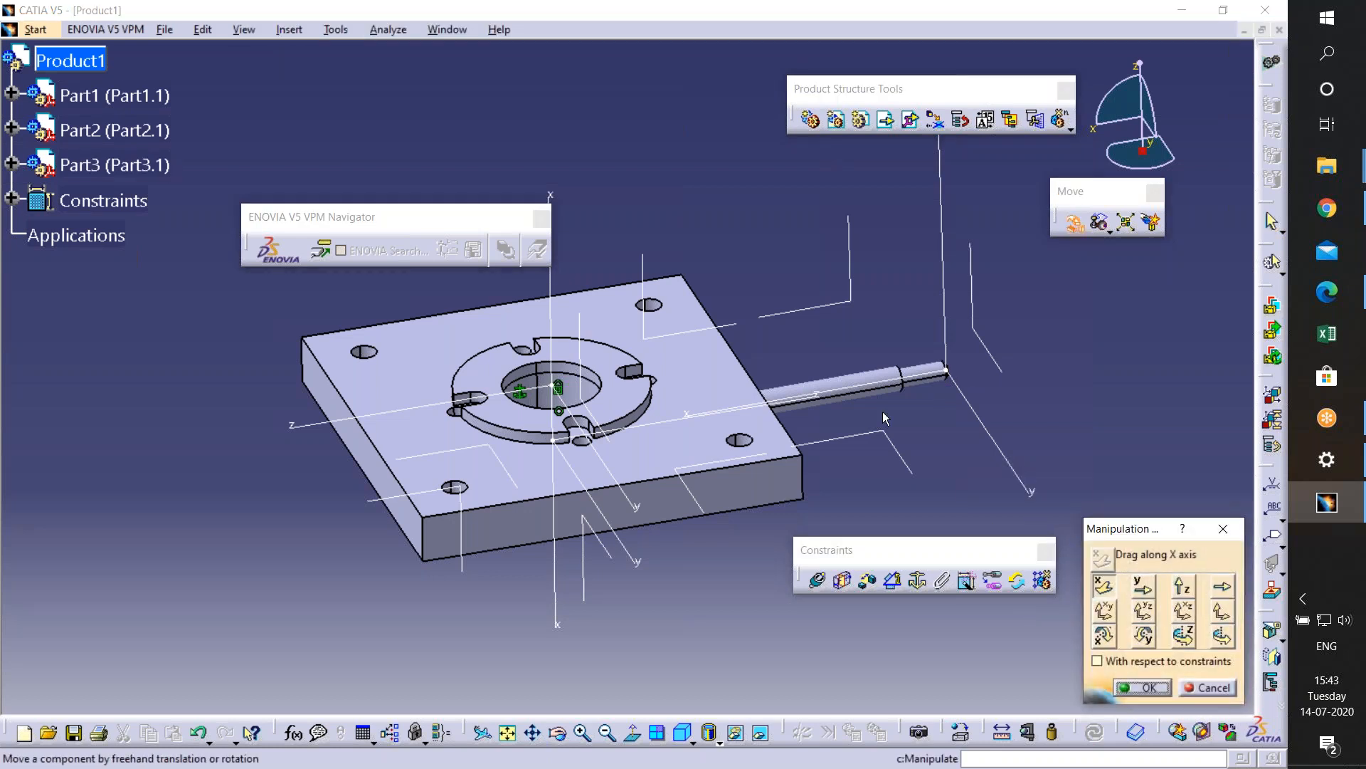
left_click_drag(883, 386, 1114, 447)
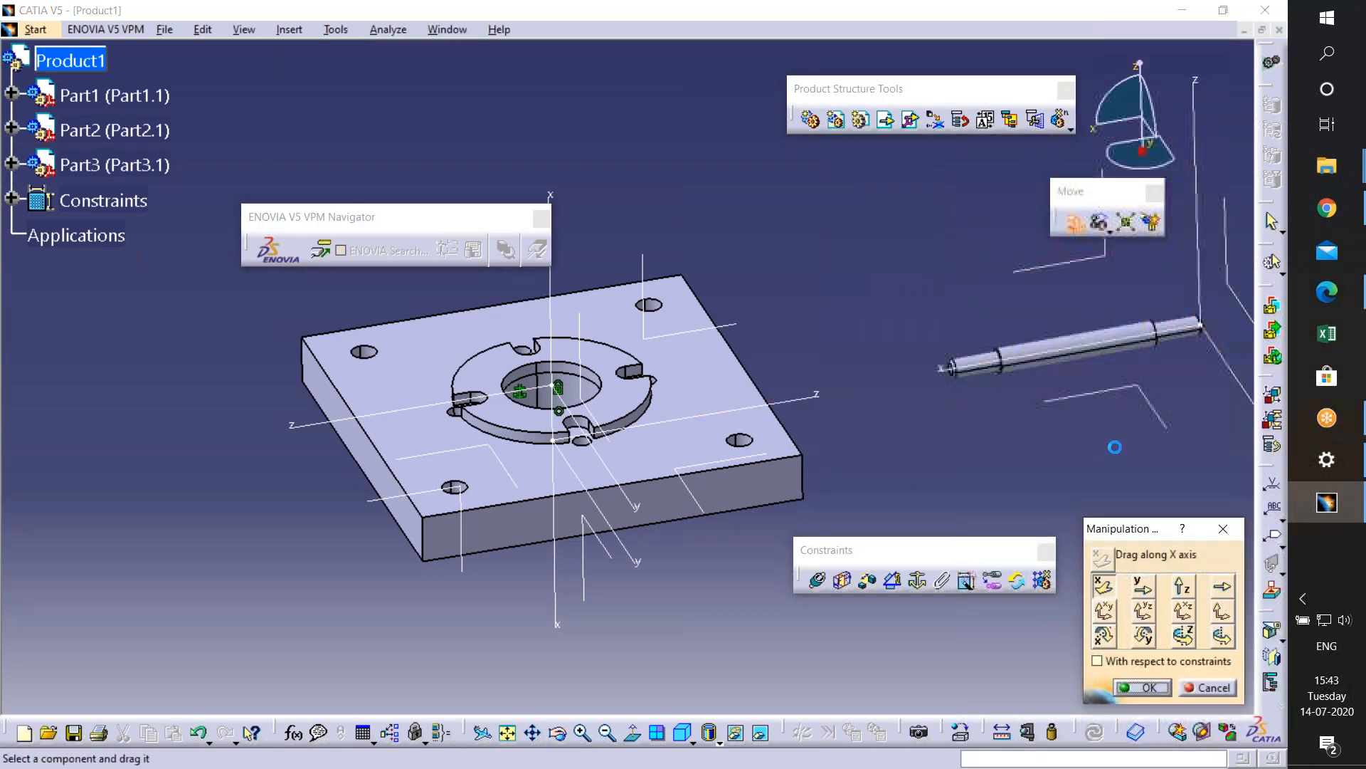
left_click(1148, 687)
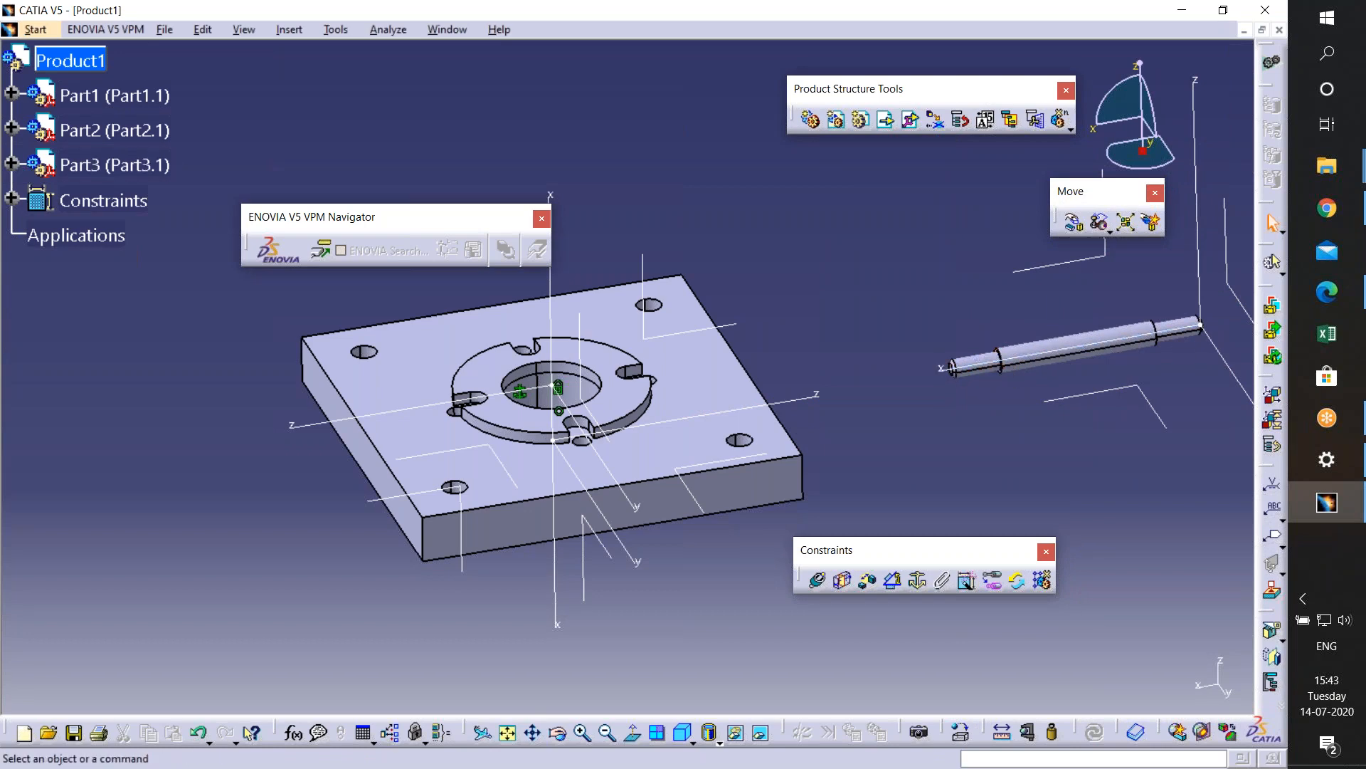
- Add a coincidence constraint between the pin's axis and the end plate's small hole at the disk's front slot, and update the assembly
middle_click_drag(598, 431, 591, 327)
middle_click_drag(579, 575, 580, 588)
middle_click_drag(583, 638, 584, 668)
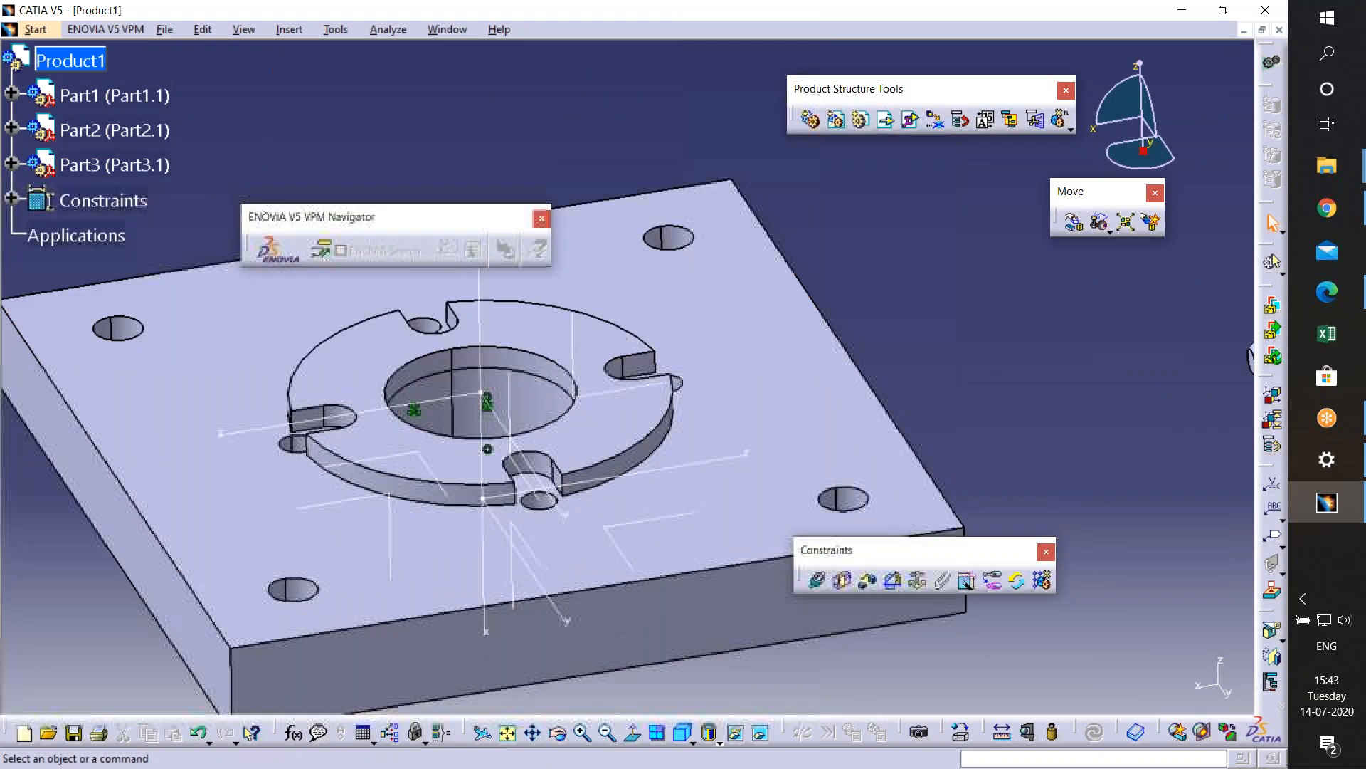
middle_click(931, 367)
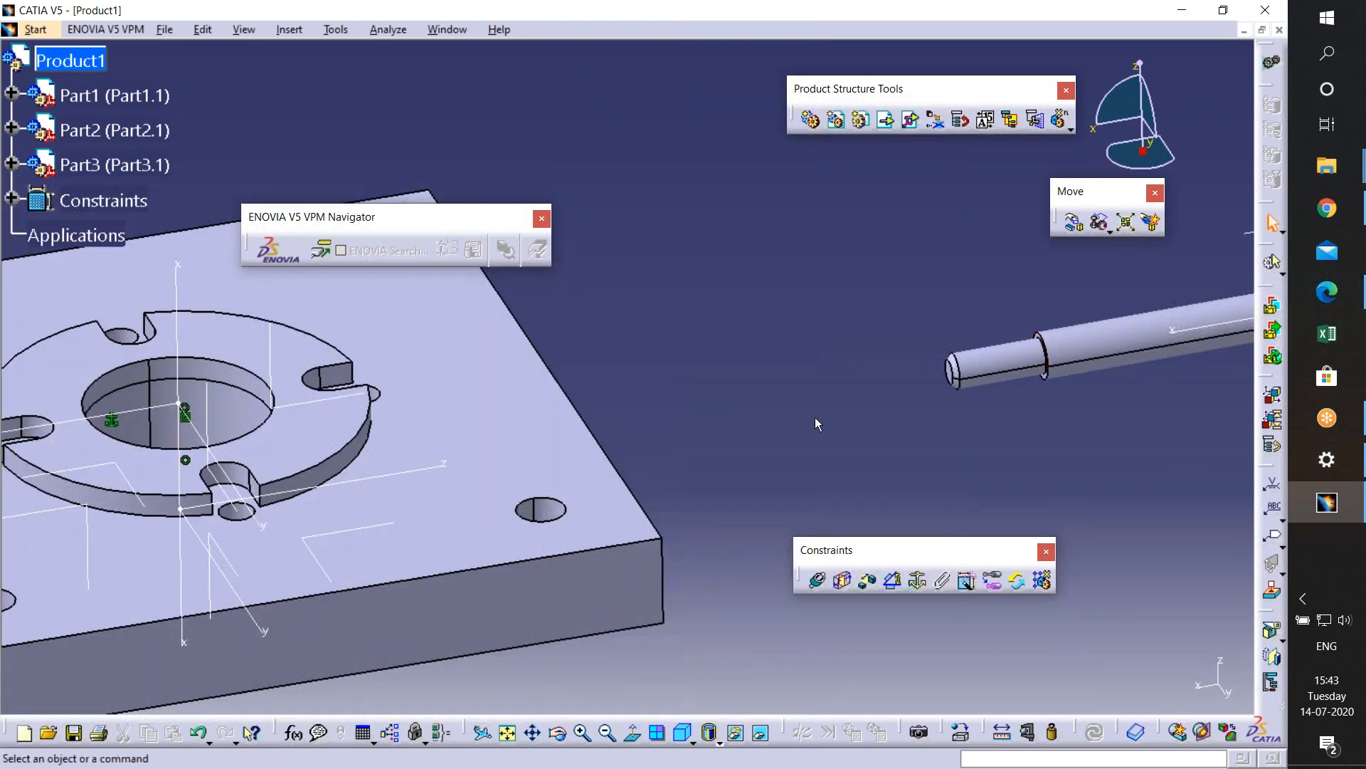
middle_click_drag(768, 350, 903, 528)
left_click(815, 585)
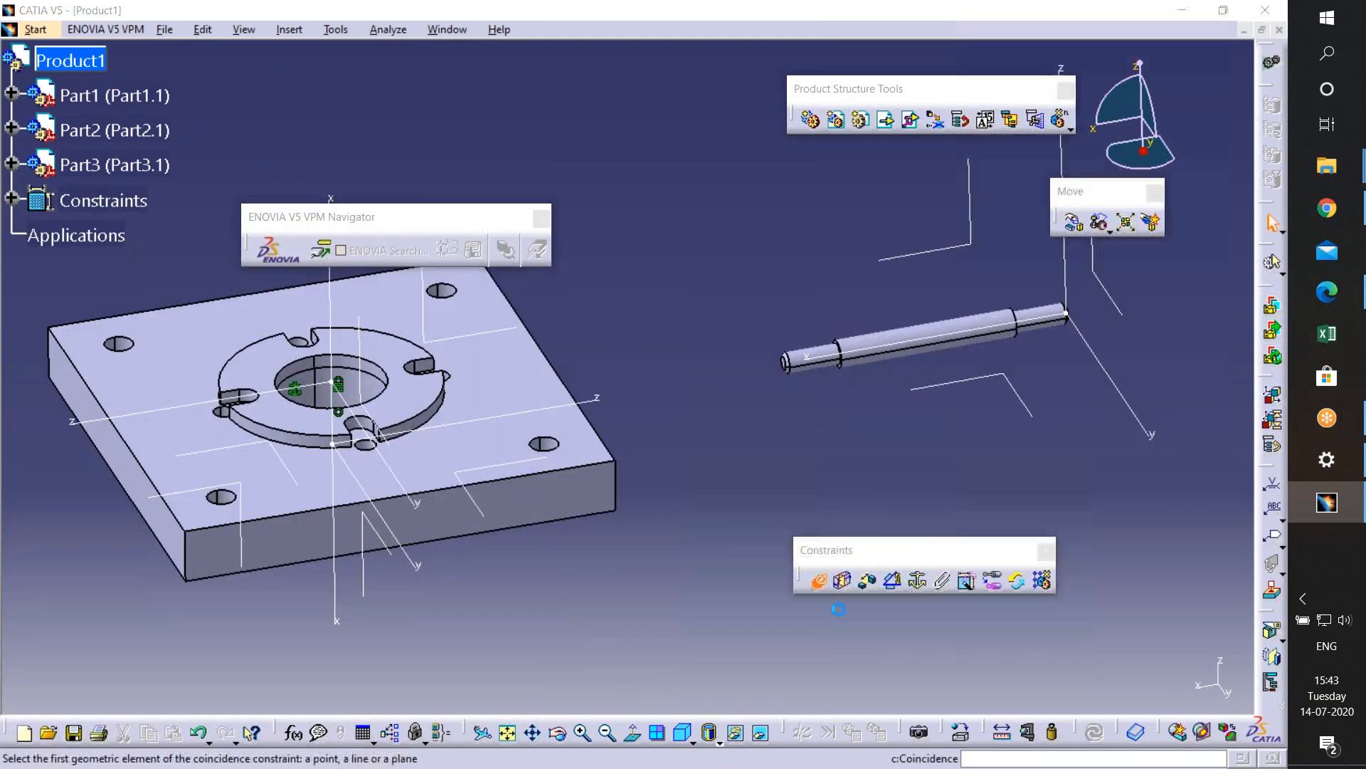
left_click(882, 344)
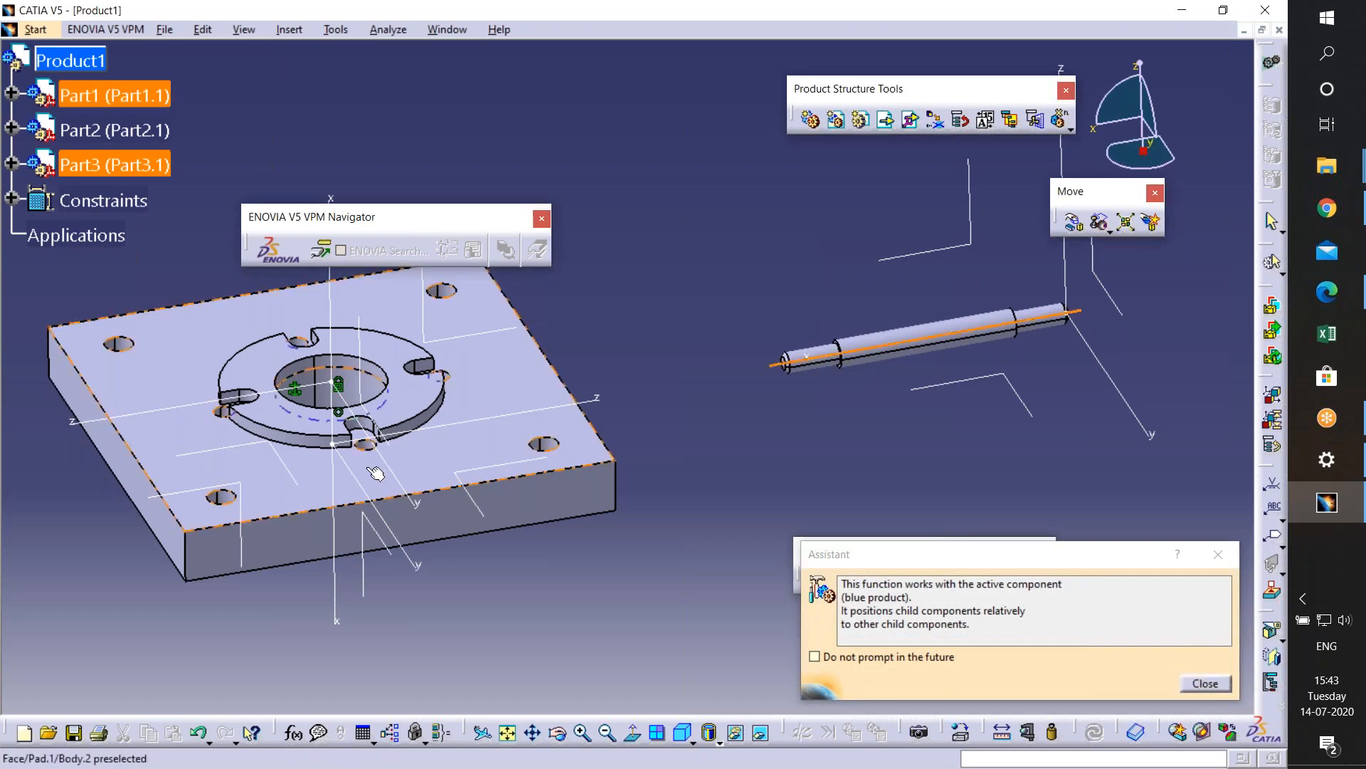
middle_click_drag(368, 475, 539, 457)
left_click(539, 456)
middle_click_drag(700, 489, 703, 580)
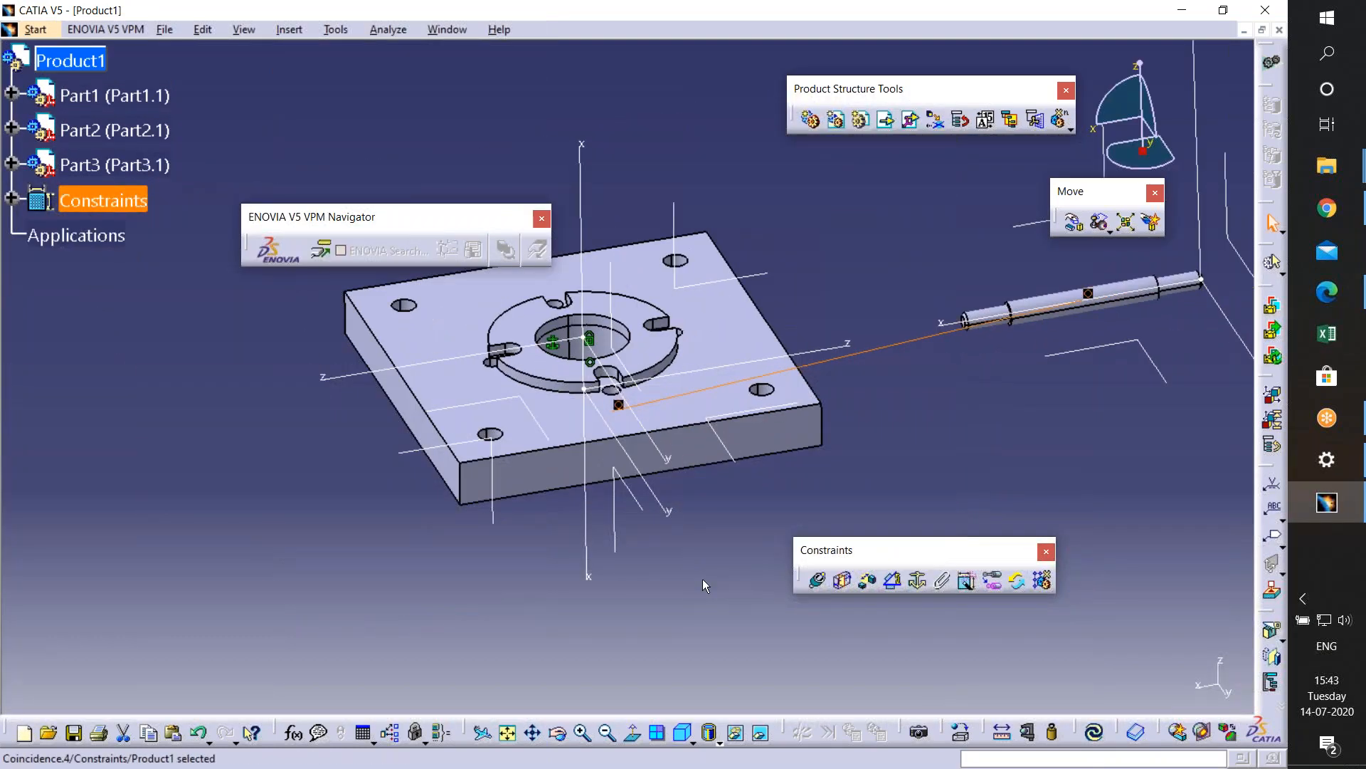
left_click(1090, 733)
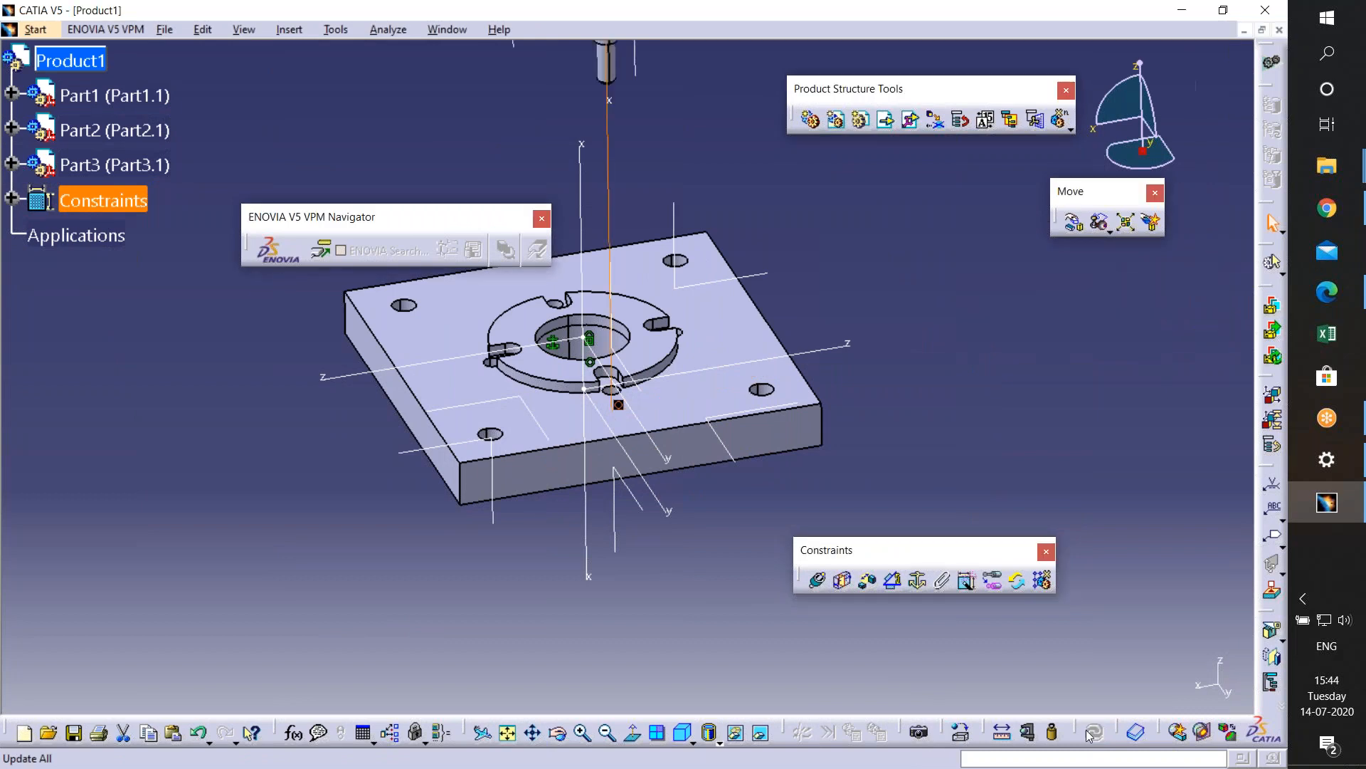
- Examine the pin's shoulder and the hole beneath the disk's slot, and check the pin placement in Figure 1 of the fixture assembly PDF in Edge
middle_click_drag(634, 498, 589, 647)
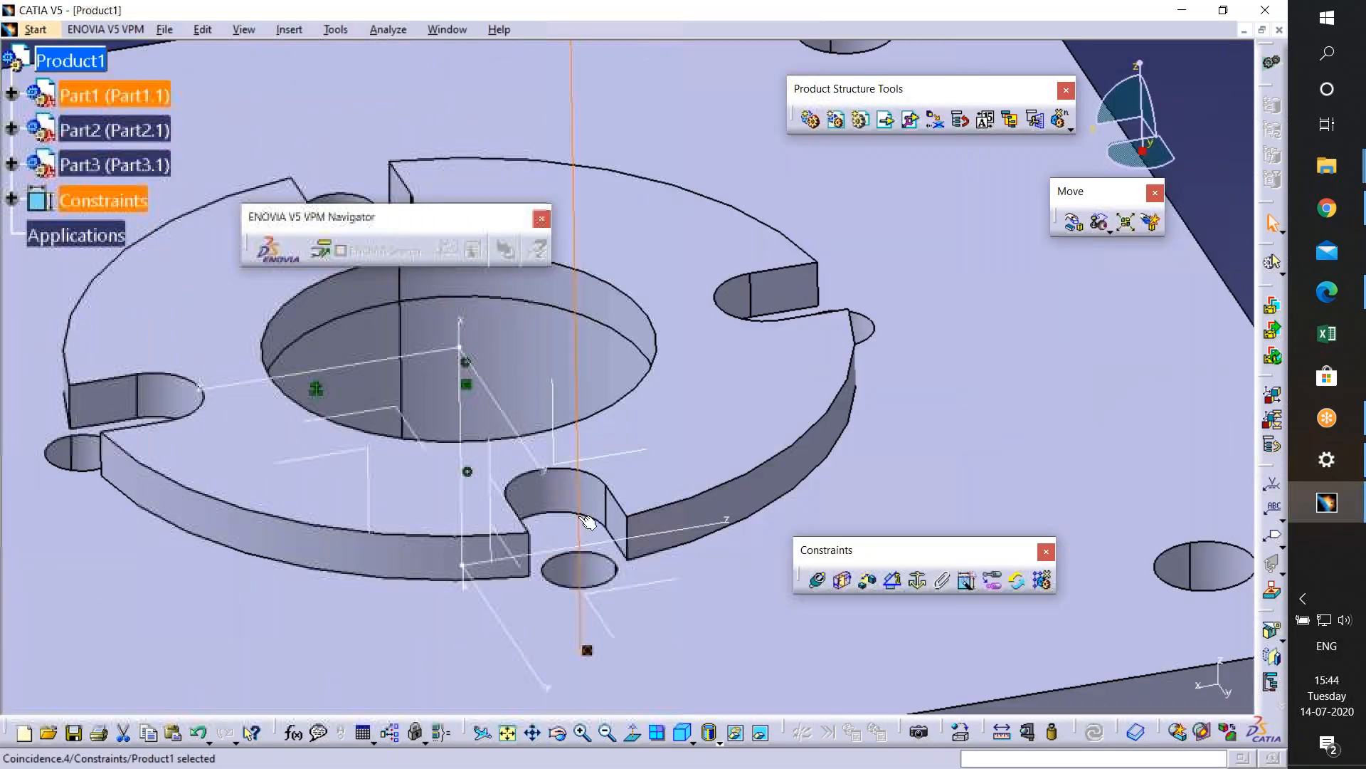
key("alt+Tab")
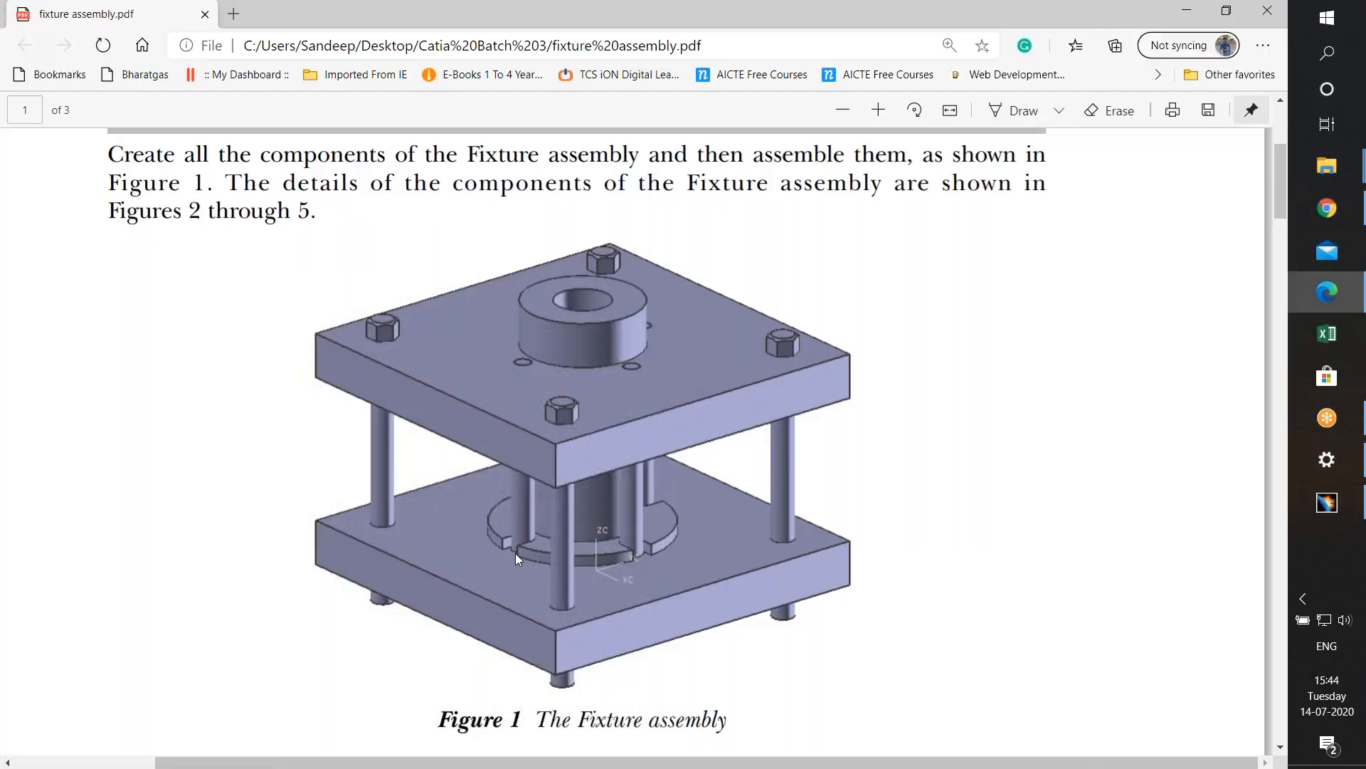
left_click(1187, 10)
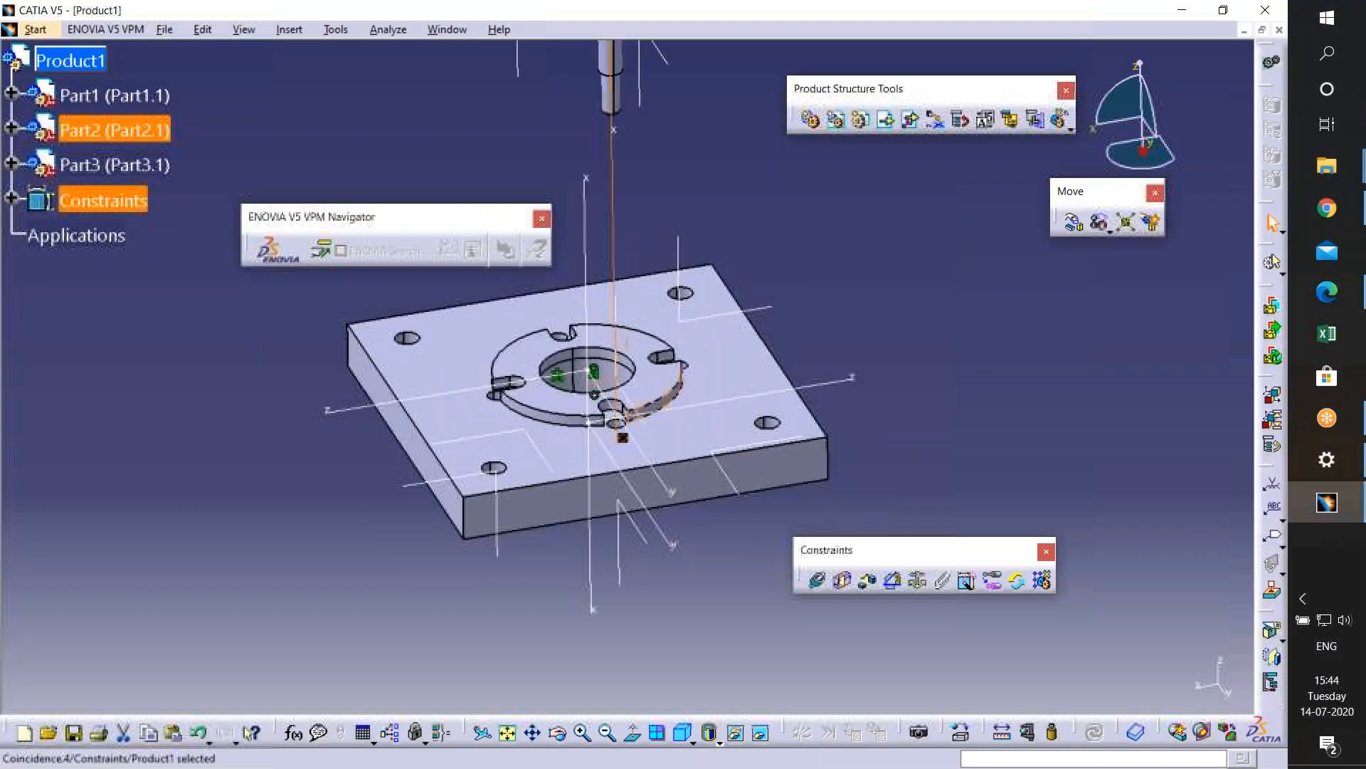
middle_click_drag(623, 245, 611, 57)
middle_click_drag(614, 220, 581, 176)
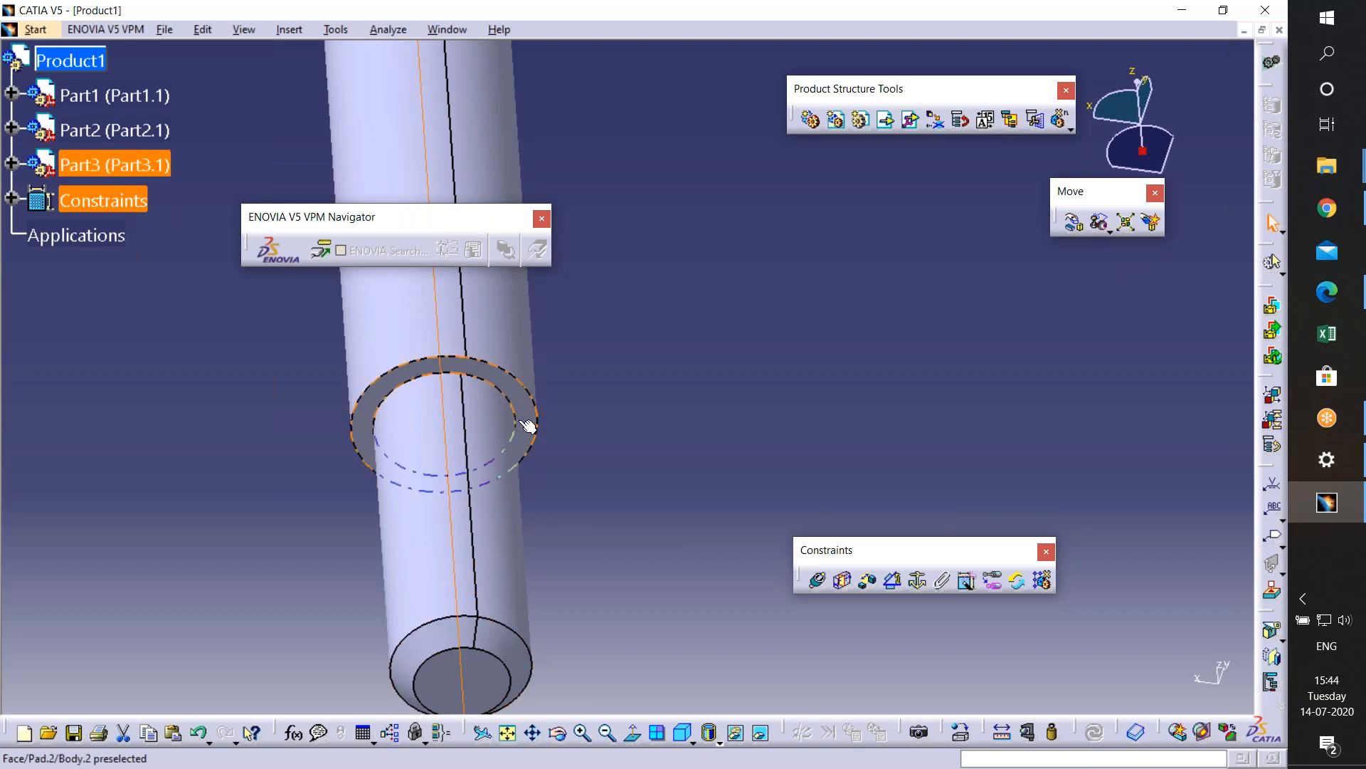
middle_click_drag(642, 456, 627, 669)
middle_click_drag(627, 585, 625, 469)
left_click(1350, 308)
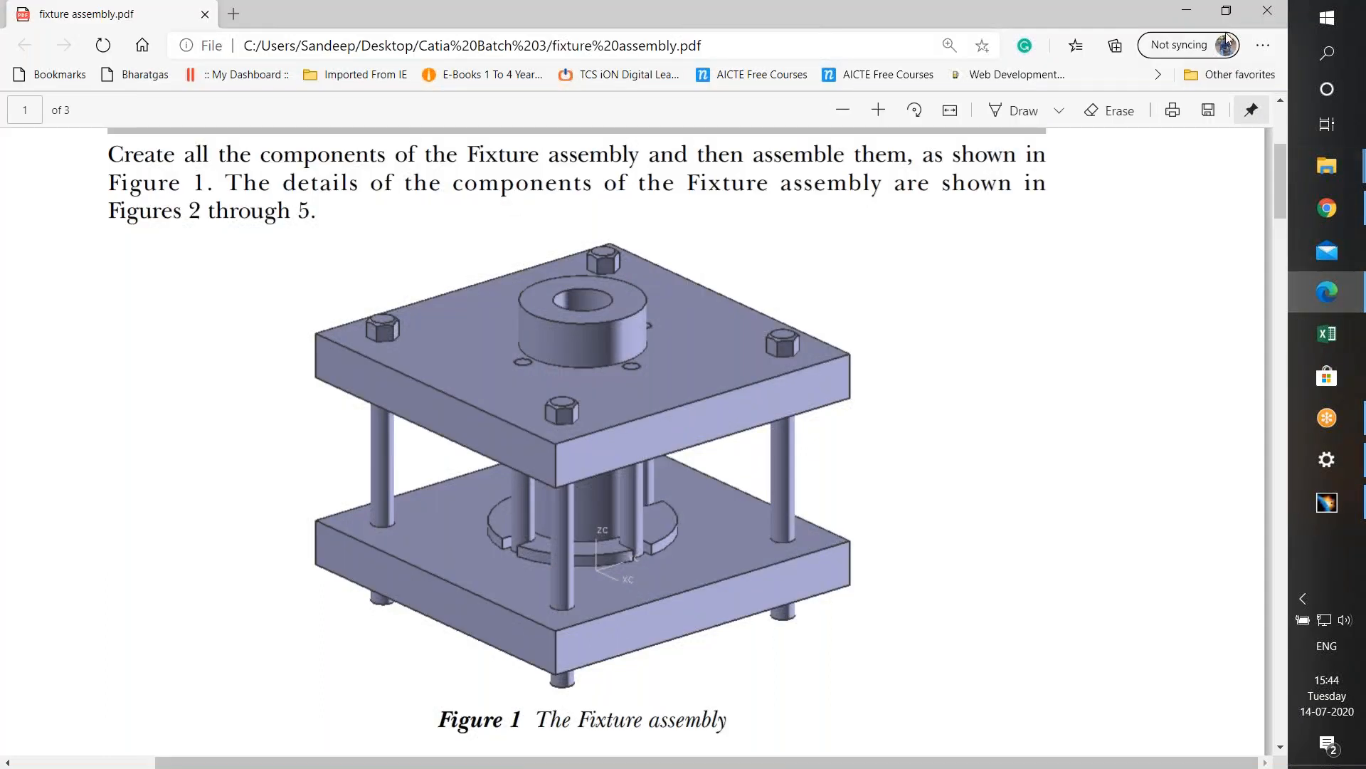
left_click(1200, 15)
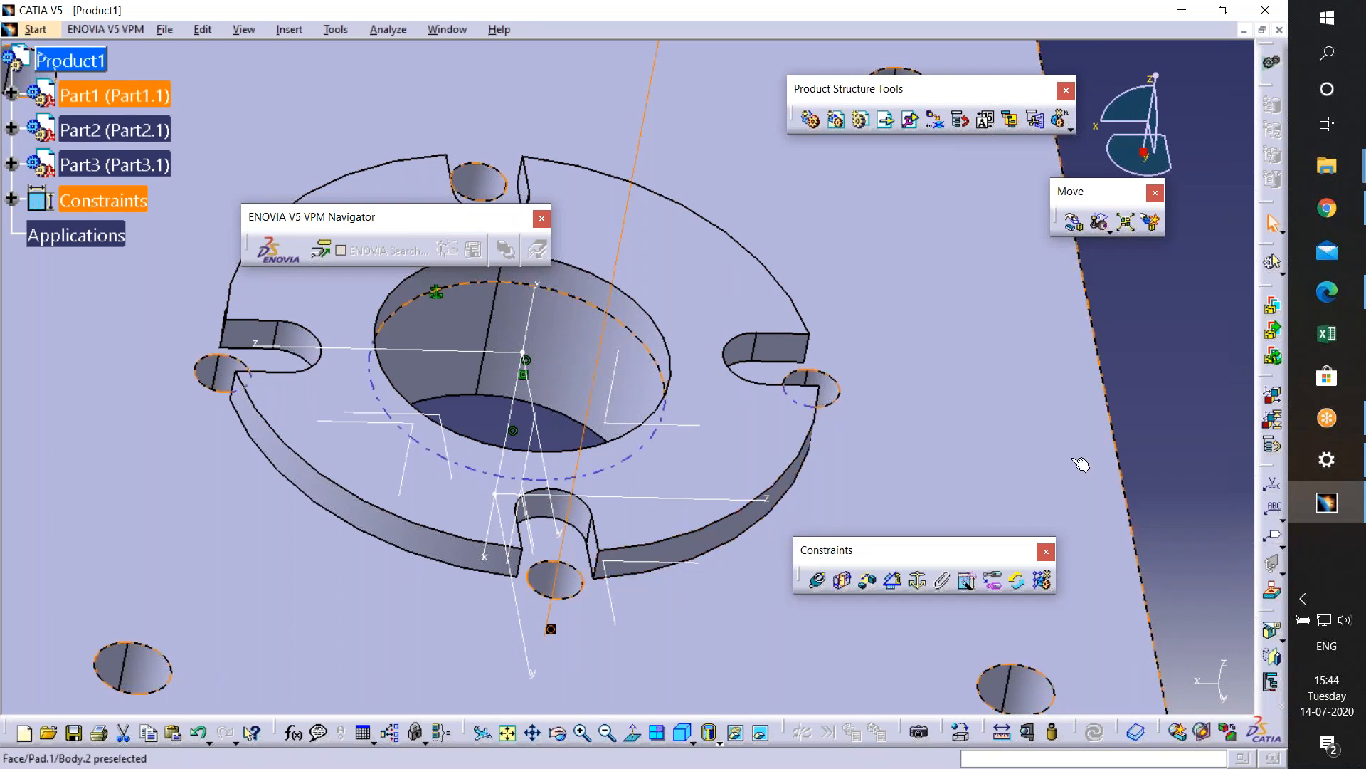
middle_click_drag(660, 502, 650, 592)
middle_click_drag(646, 527, 649, 293)
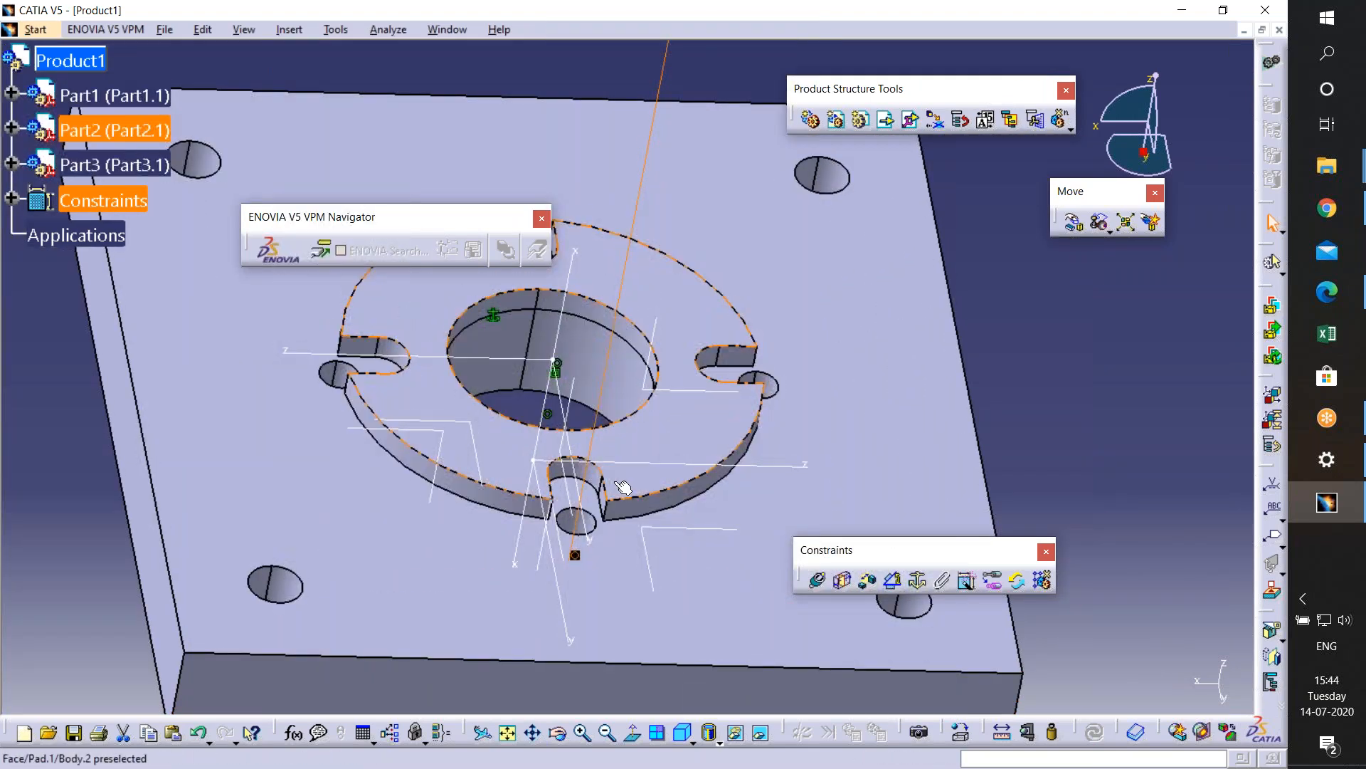
middle_click_drag(650, 481, 834, 618)
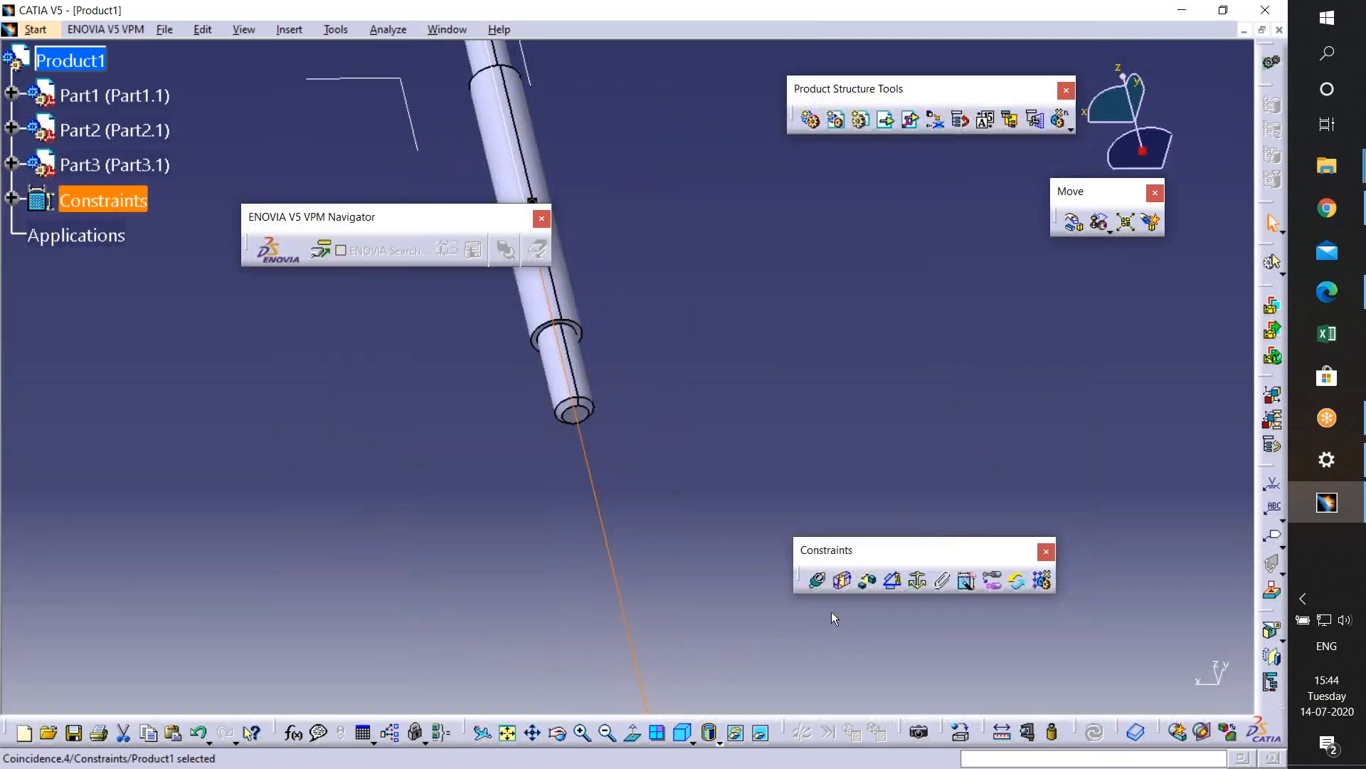
- Add a contact constraint between the pin's shoulder face and the end plate's upper face, update the assembly and inspect the seated pin
left_click(843, 580)
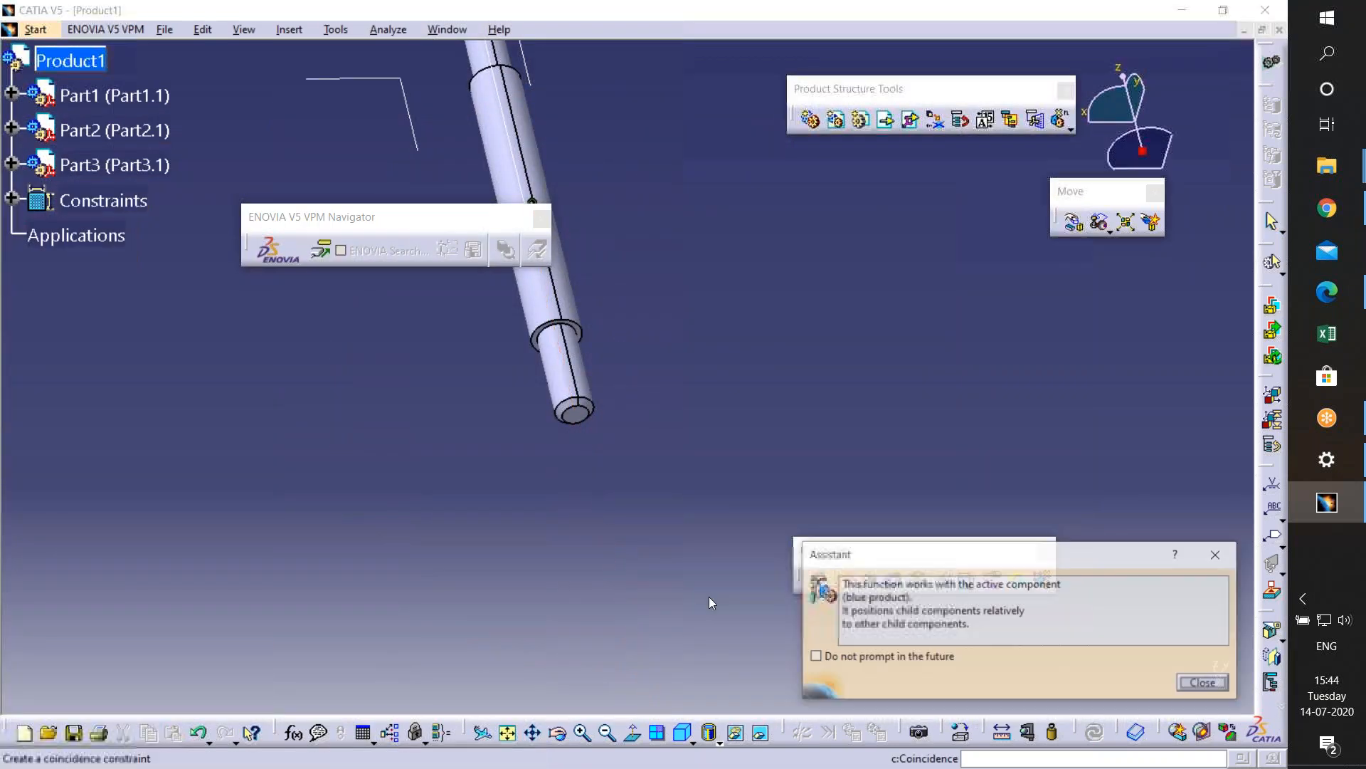
middle_click_drag(586, 353, 588, 220)
middle_click_drag(431, 320, 746, 512)
left_click(729, 357)
middle_click_drag(729, 357, 660, 570)
middle_click(659, 570)
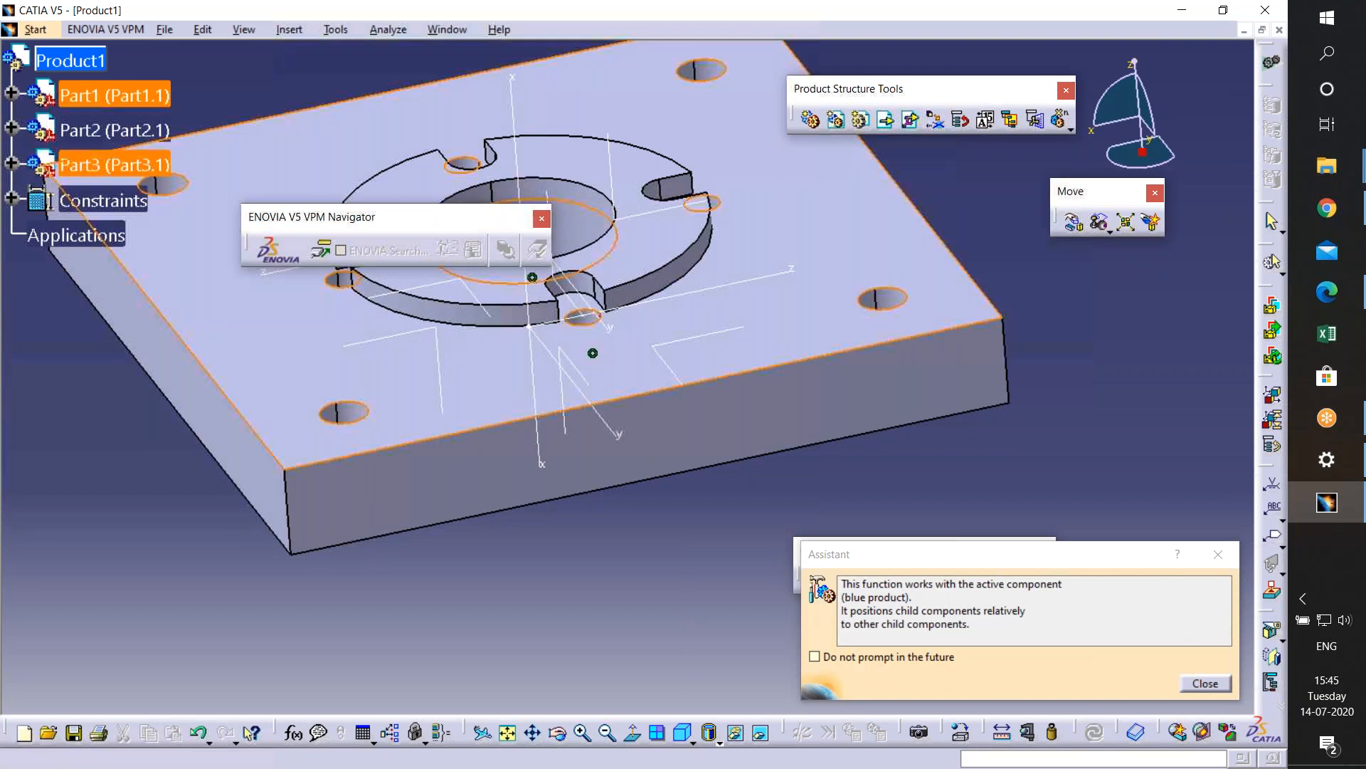
left_click(605, 329)
left_click(867, 580)
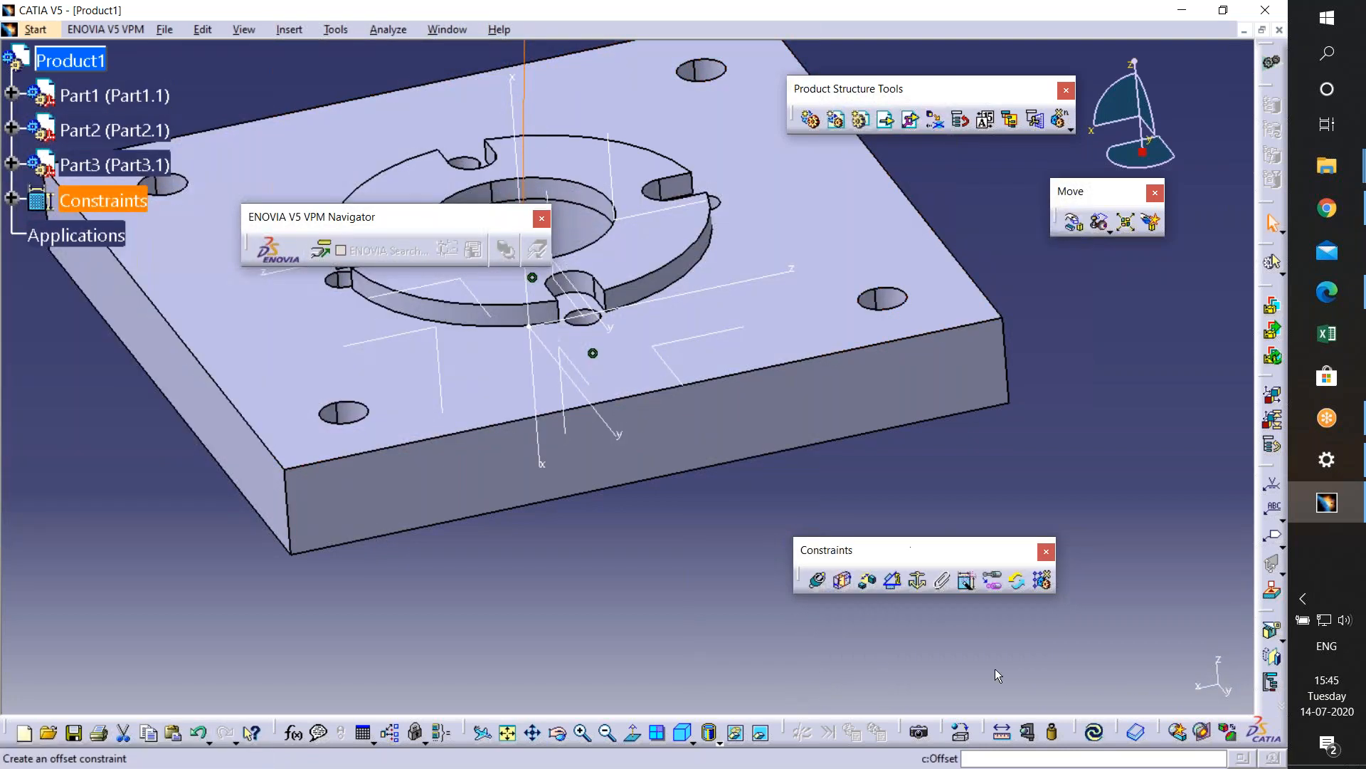
middle_click_drag(688, 621, 696, 656)
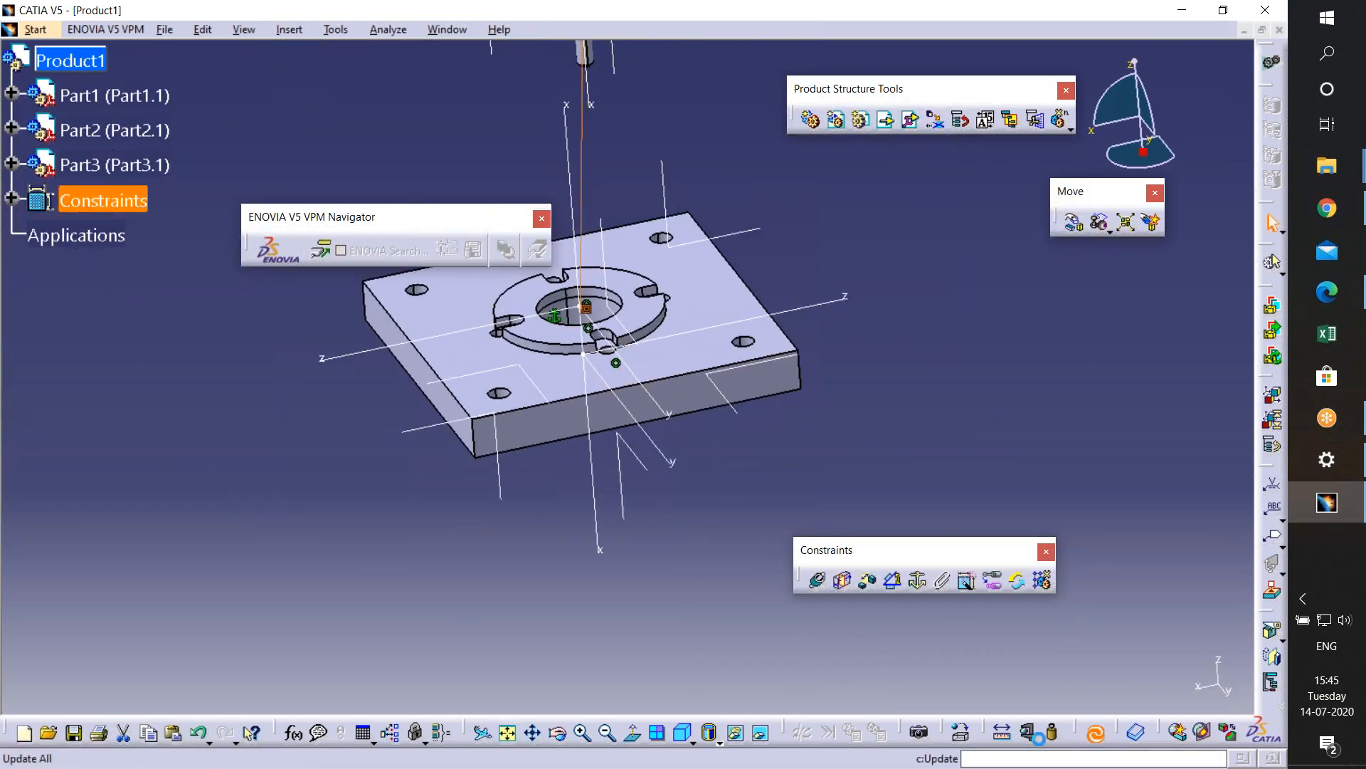
middle_click_drag(639, 570, 562, 555)
middle_click_drag(701, 312, 665, 491)
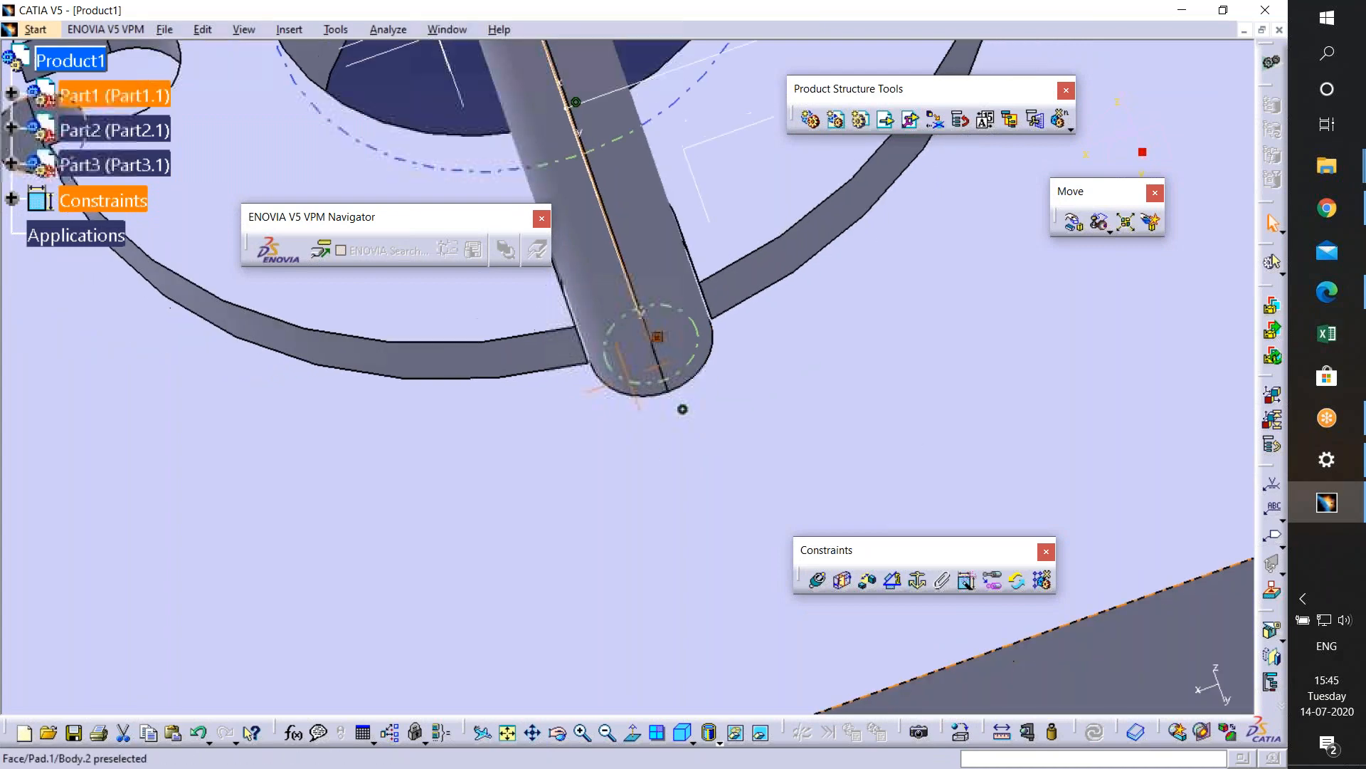
middle_click_drag(726, 433, 698, 437)
middle_click_drag(797, 484, 1185, 495)
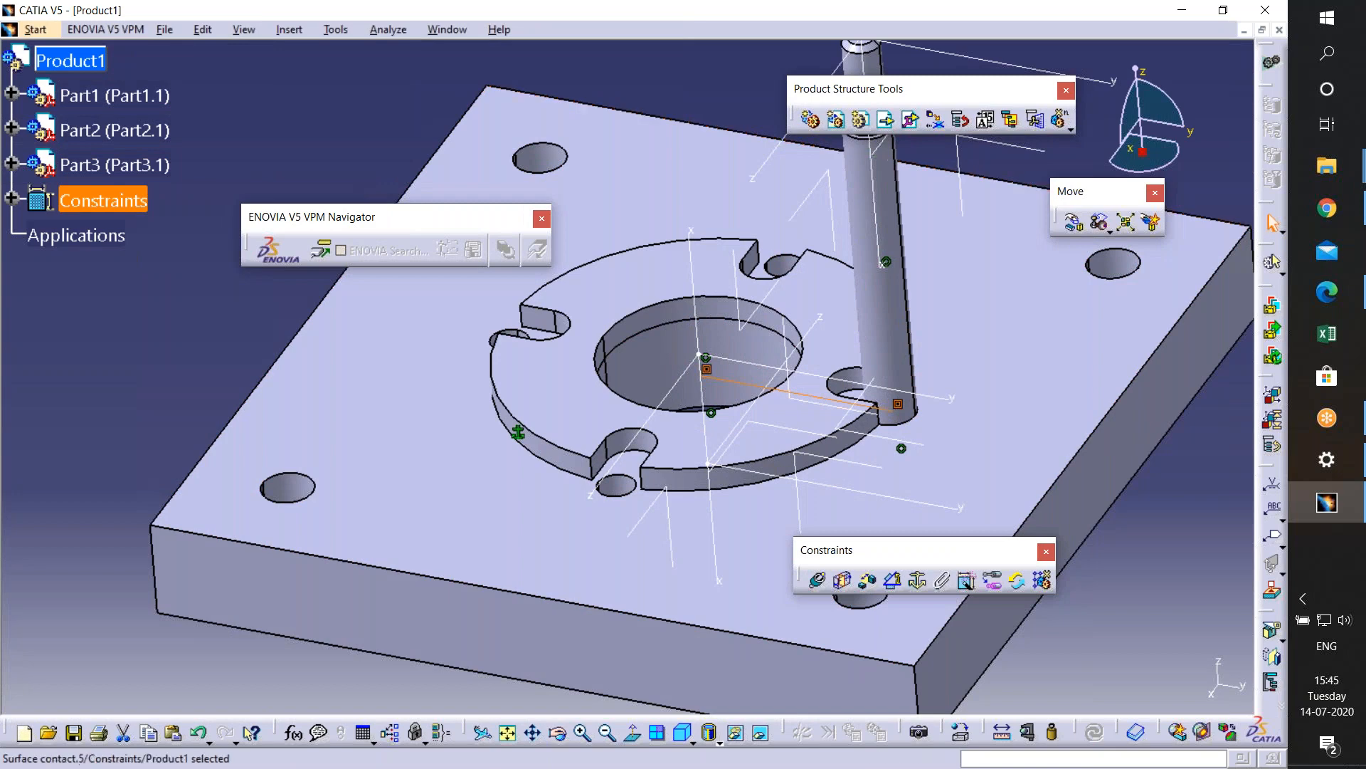
- Insert a second instance of the existing component pin.CATPart into Product1
left_click(114, 164)
middle_click_drag(899, 415, 677, 470)
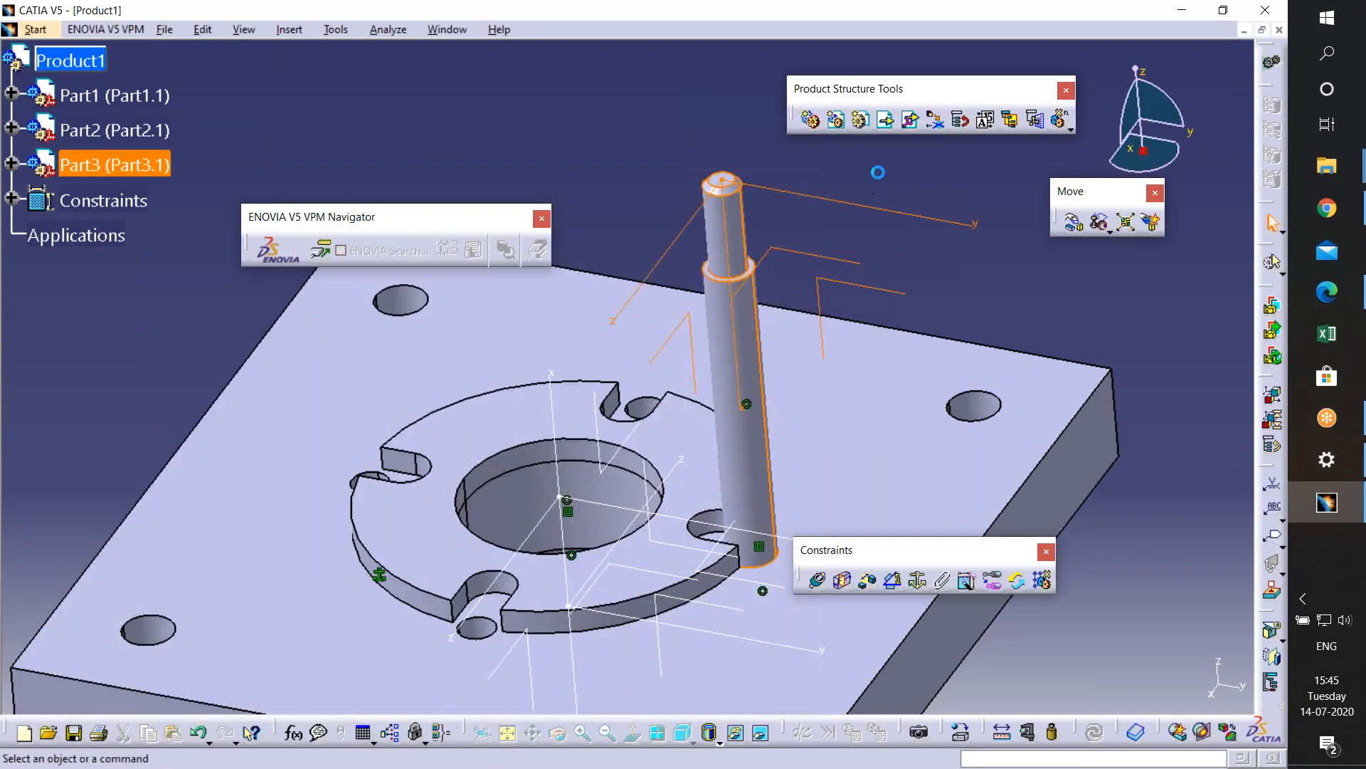
left_click(886, 119)
left_click(71, 61)
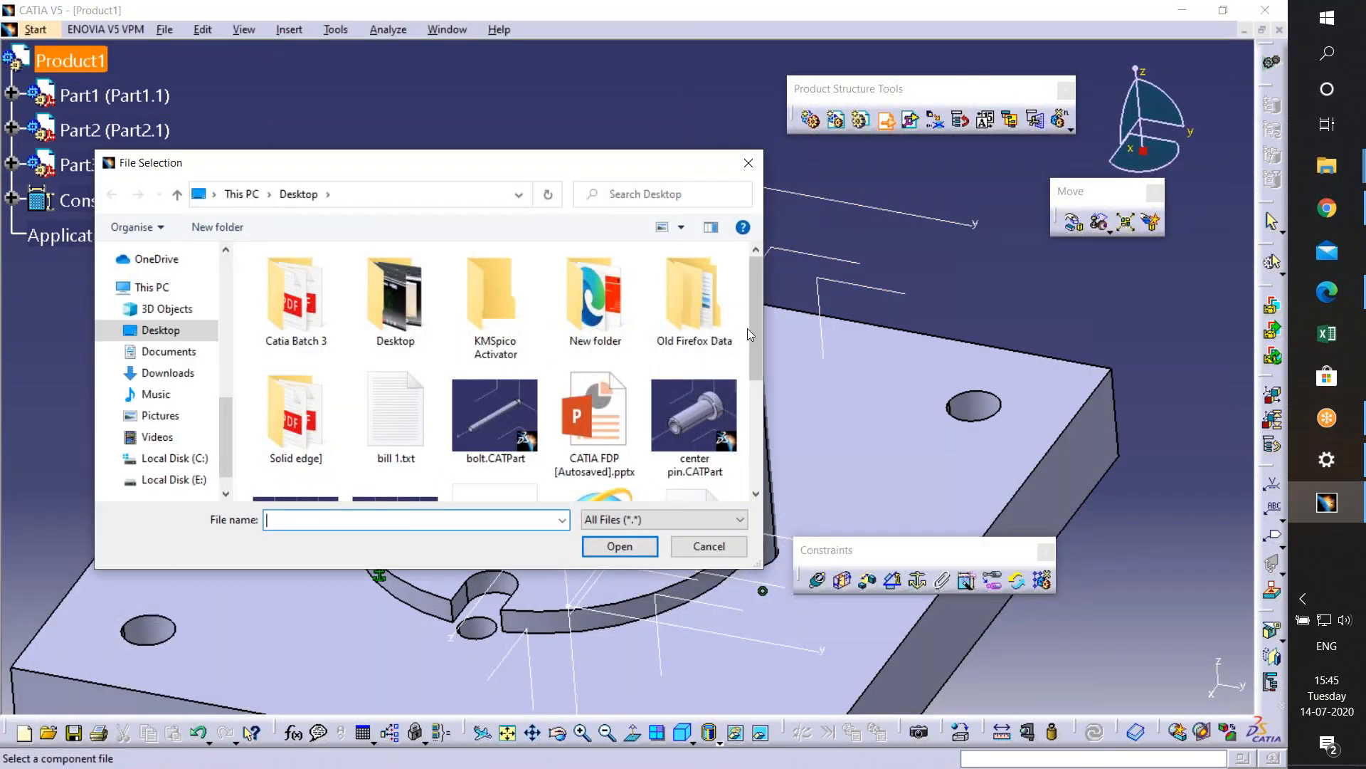
scroll(749, 336, "down", 3)
left_click(315, 467)
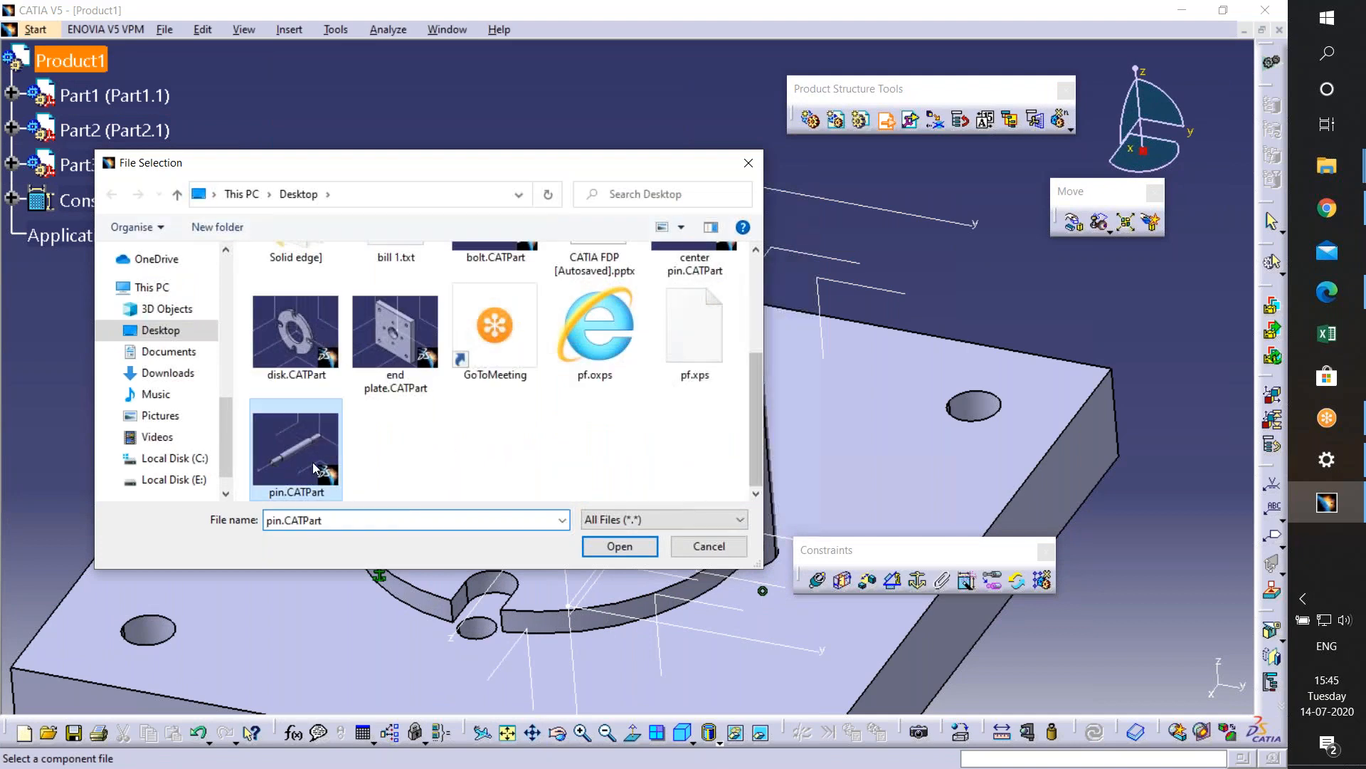
left_click(595, 549)
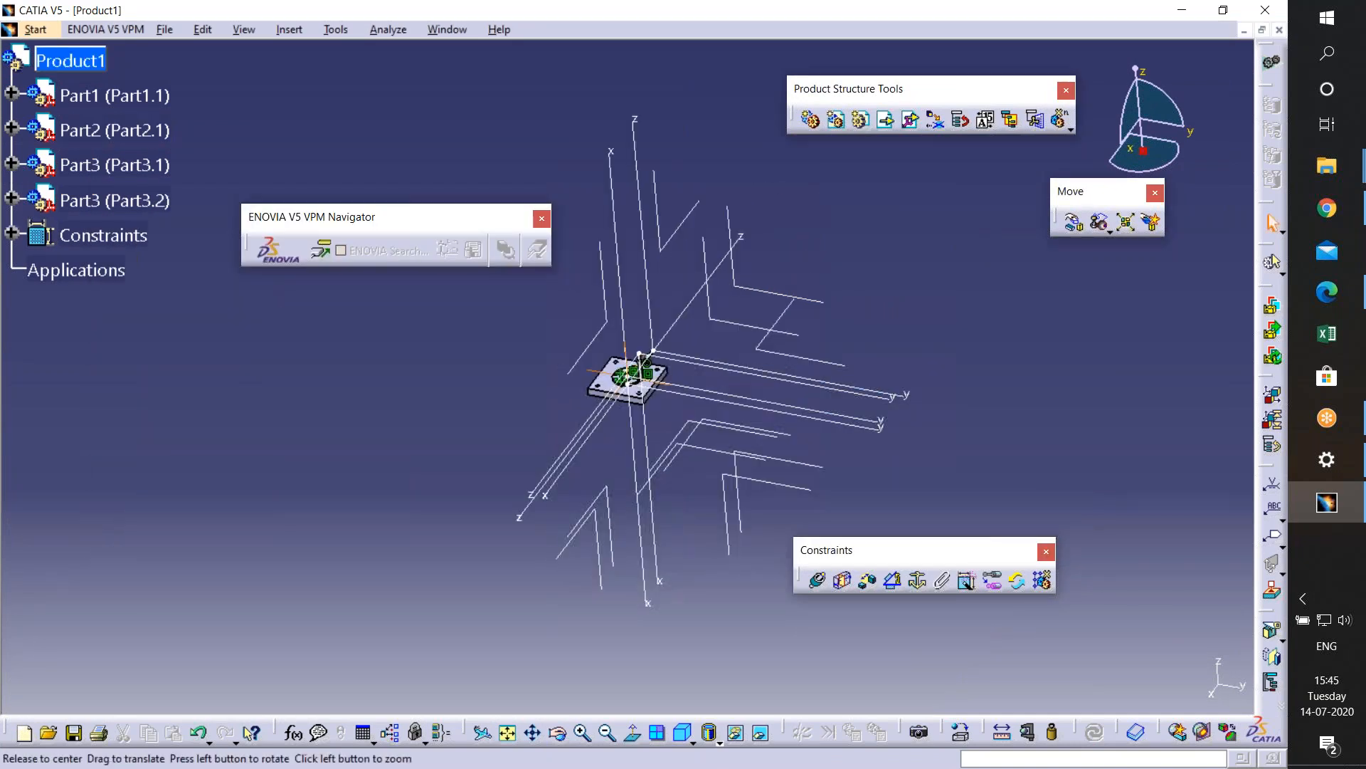
- Copy the second pin instance (Part3.2) and paste it into Product1 as a third pin
left_click(665, 416)
middle_click_drag(665, 416, 665, 289)
middle_click_drag(725, 335, 783, 281)
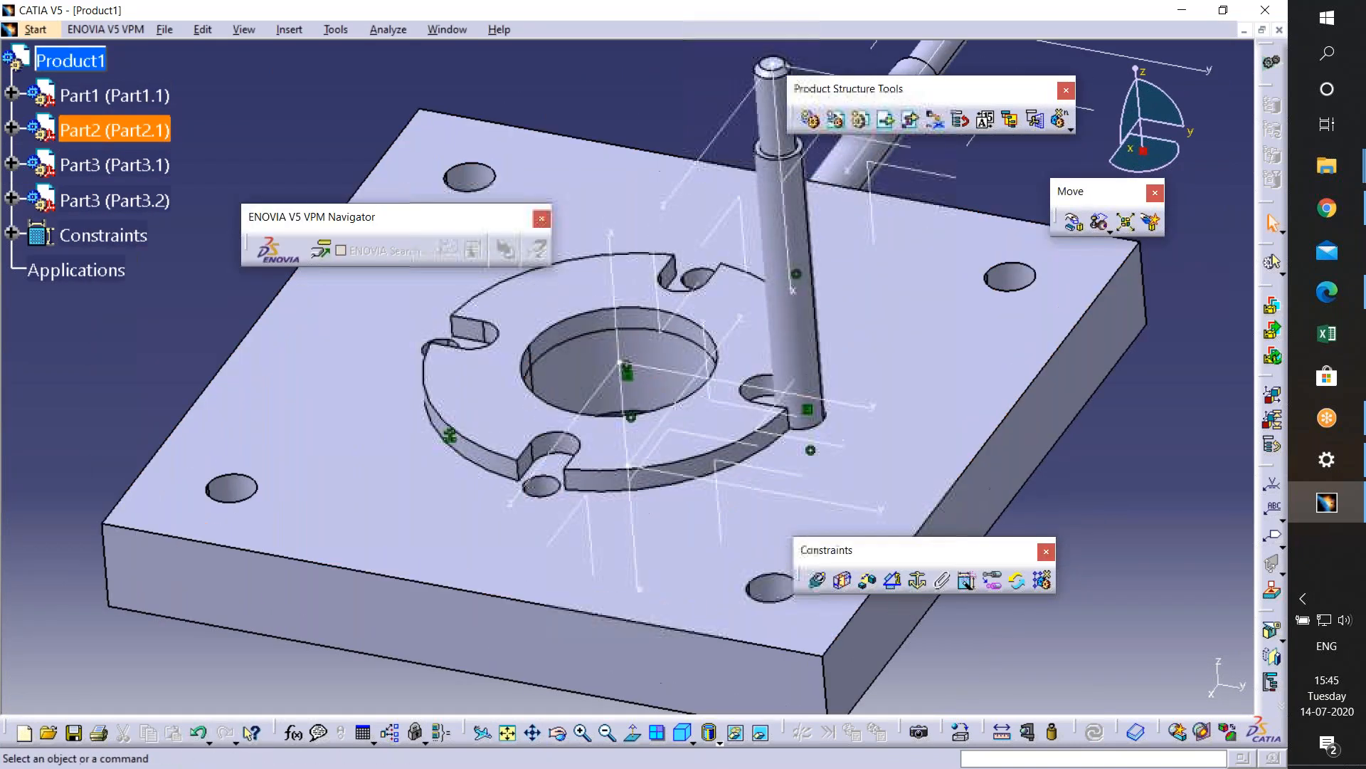
middle_click_drag(834, 323, 715, 456)
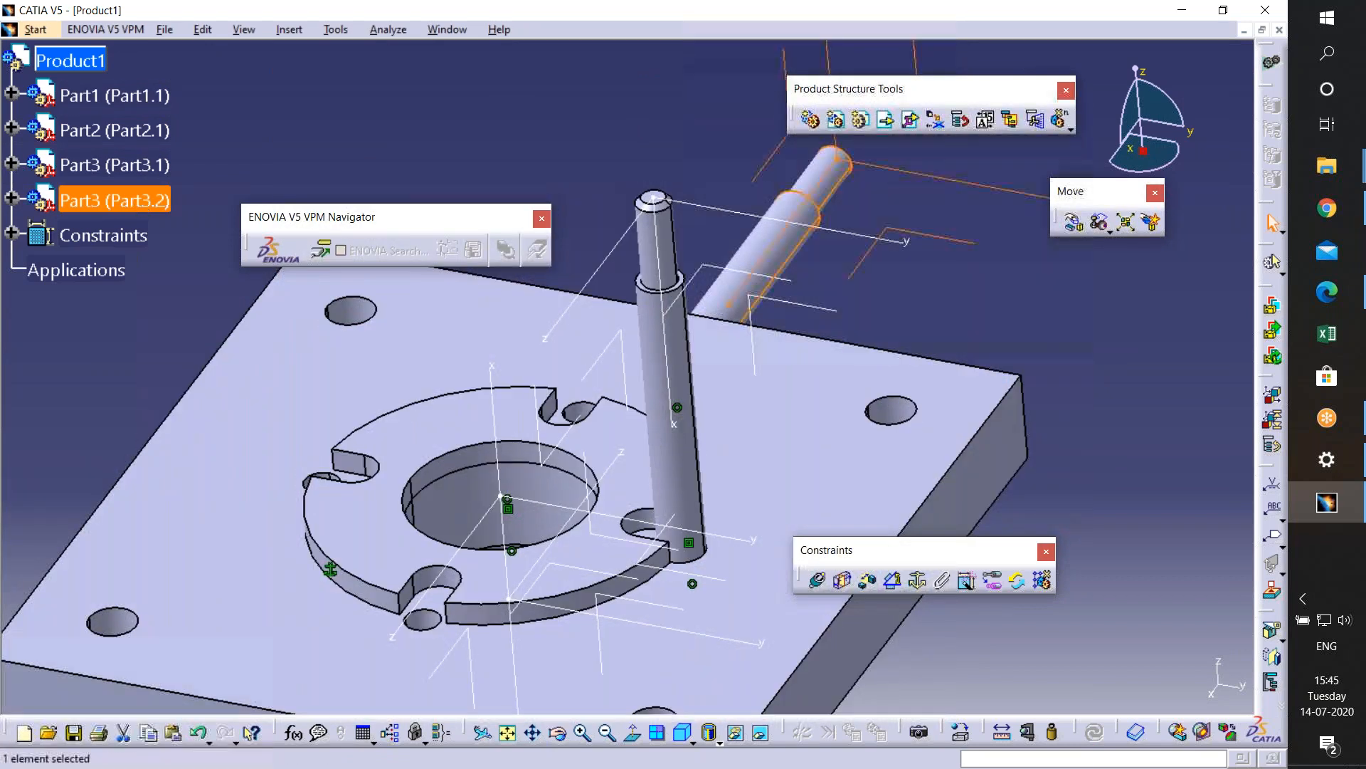
right_click(133, 201)
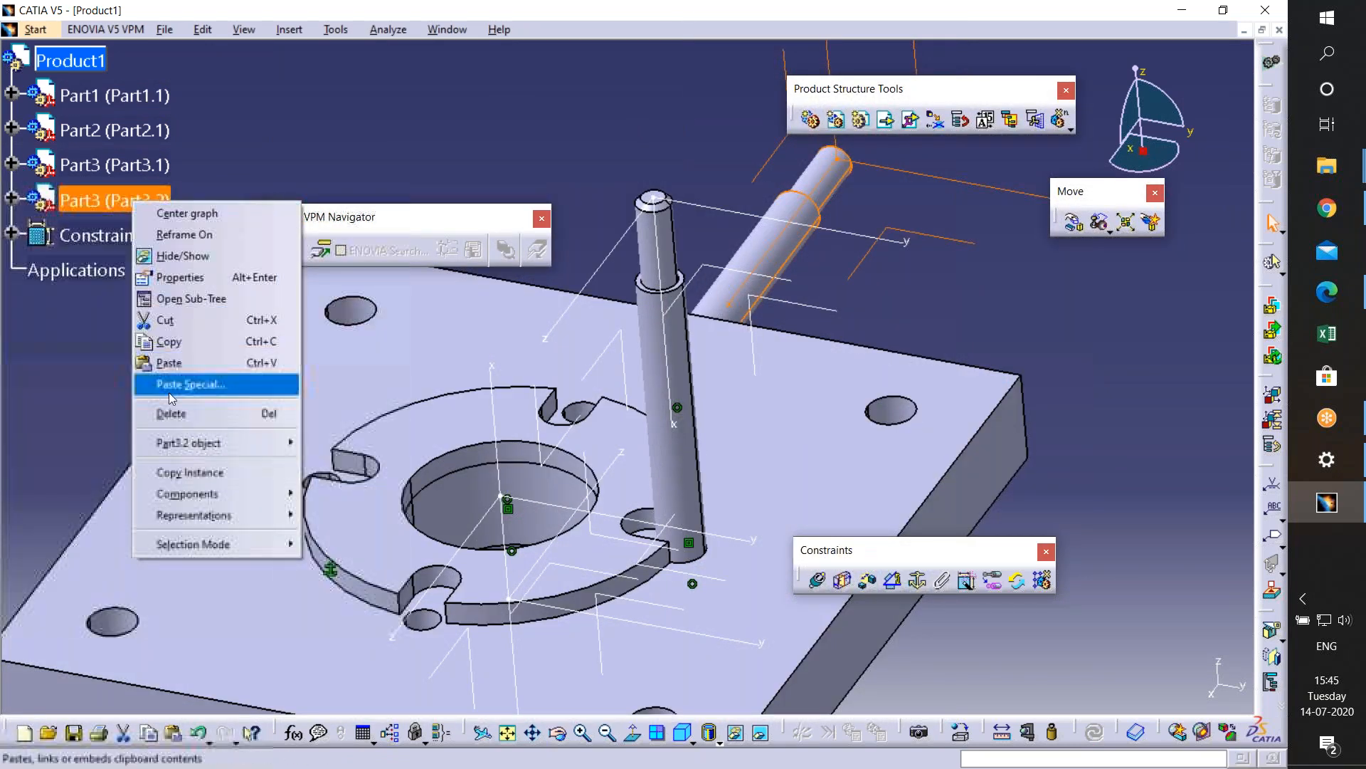
left_click(169, 342)
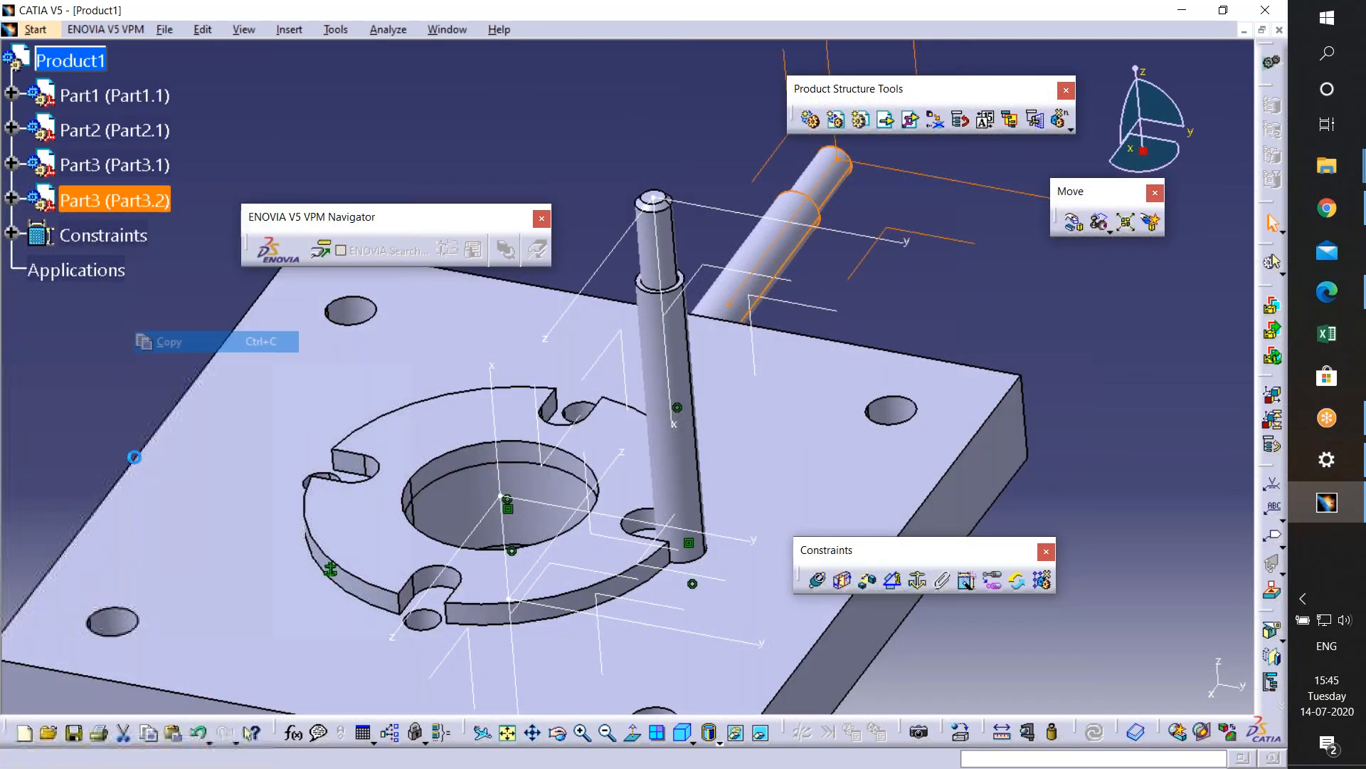
right_click(97, 68)
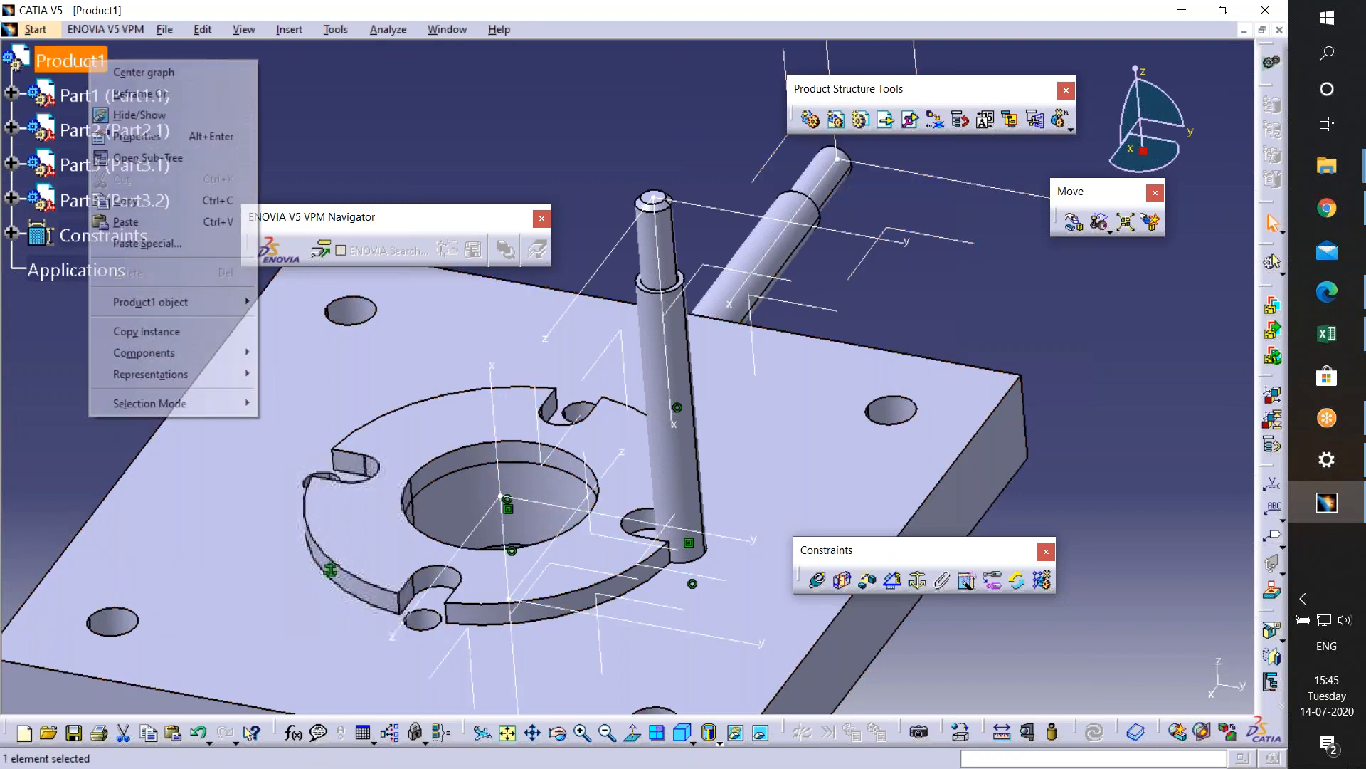
left_click(127, 223)
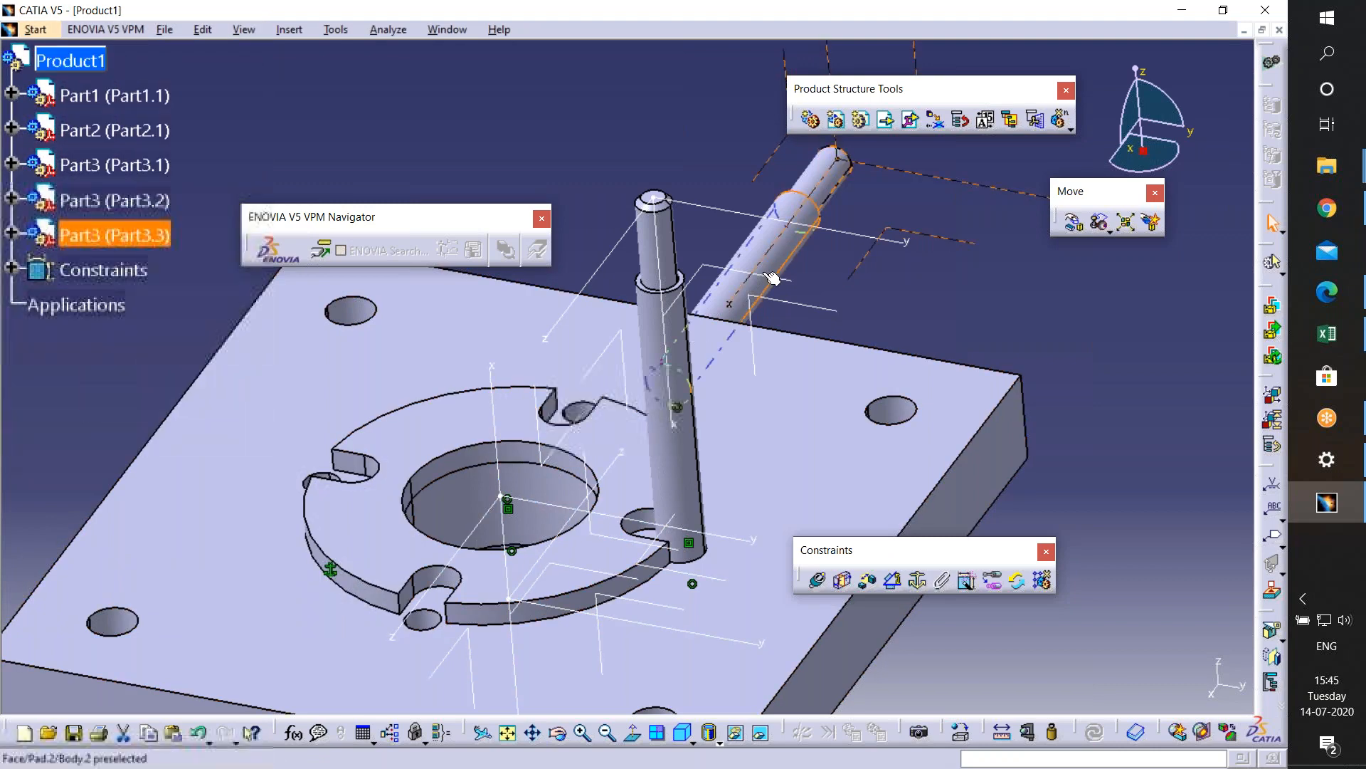
middle_click_drag(980, 357, 746, 539)
left_click(1074, 222)
left_click_drag(577, 395, 910, 114)
left_click_drag(558, 406, 601, 201)
key("ctrl+z")
middle_click_drag(701, 475, 573, 532)
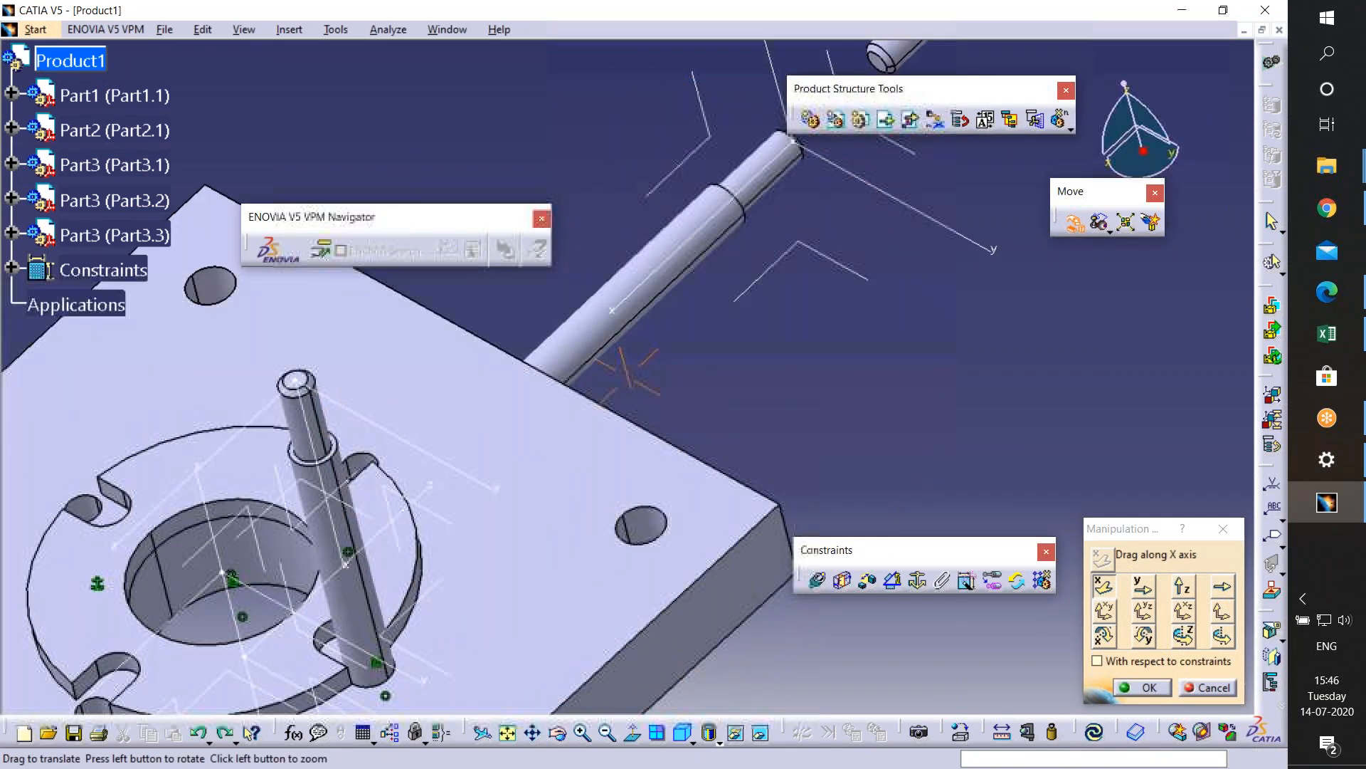
middle_click_drag(870, 267, 681, 427)
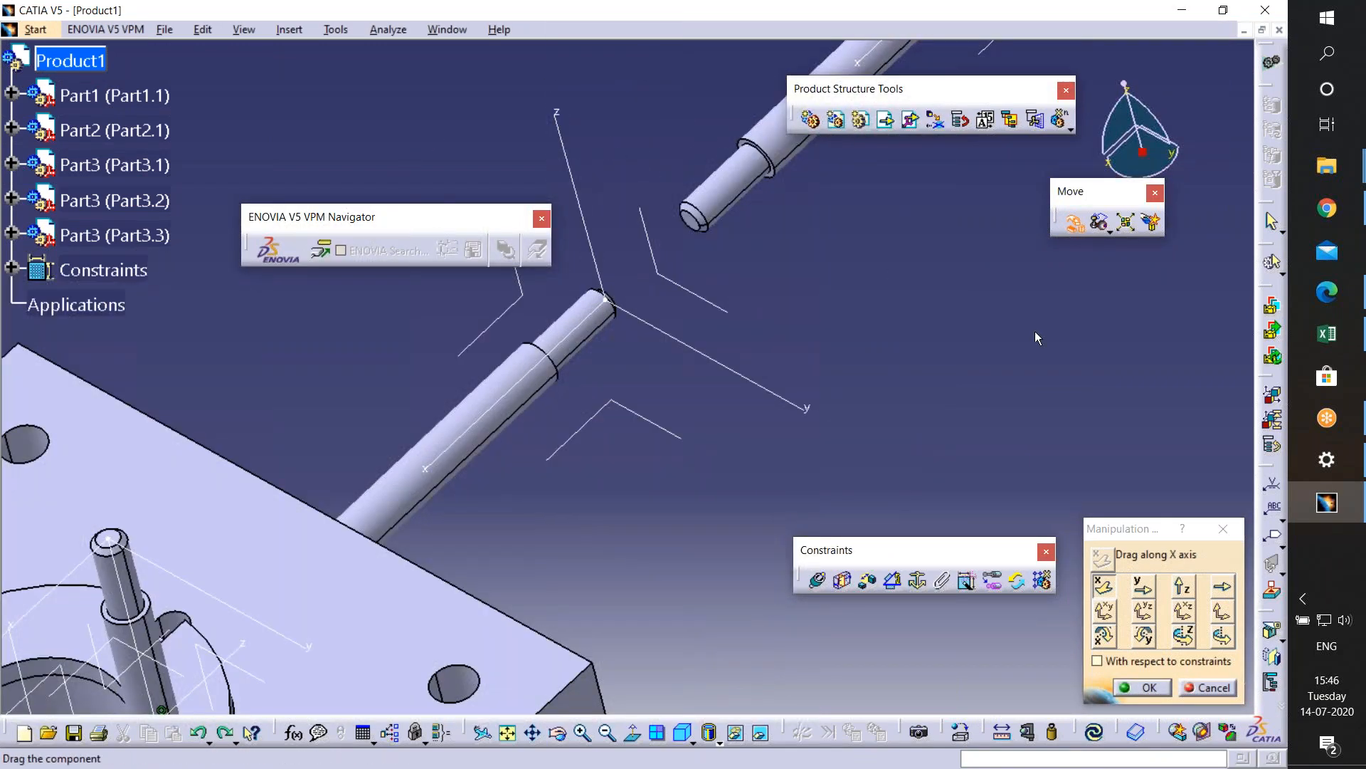
left_click(1103, 588)
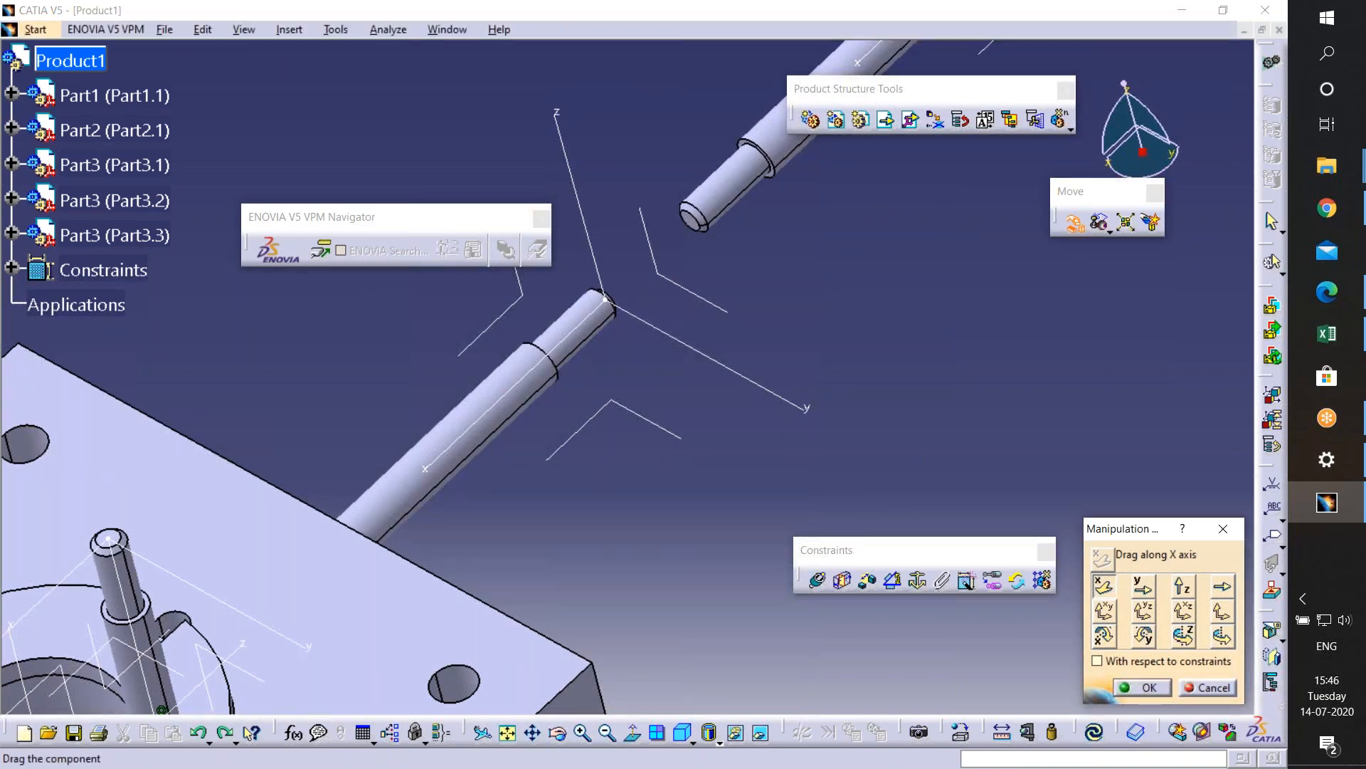
left_click(525, 390)
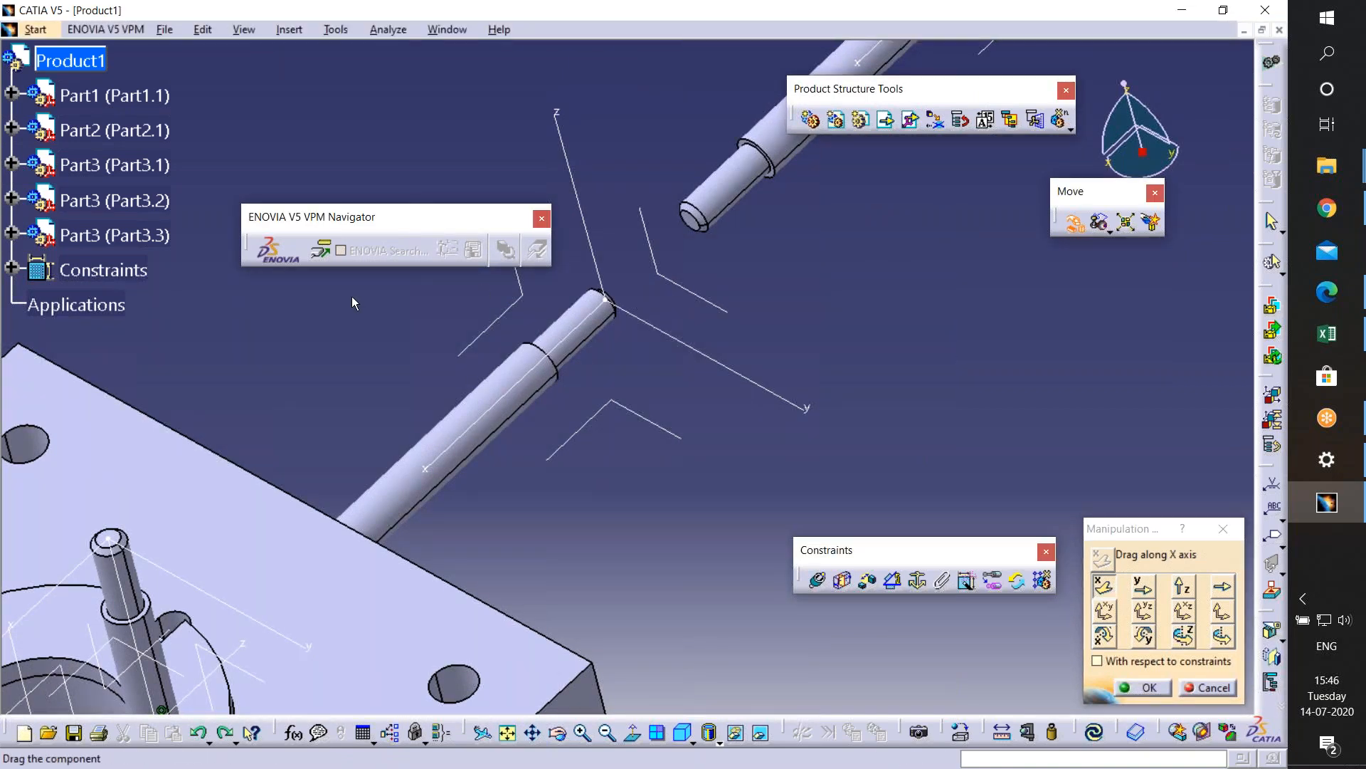
left_click(1190, 681)
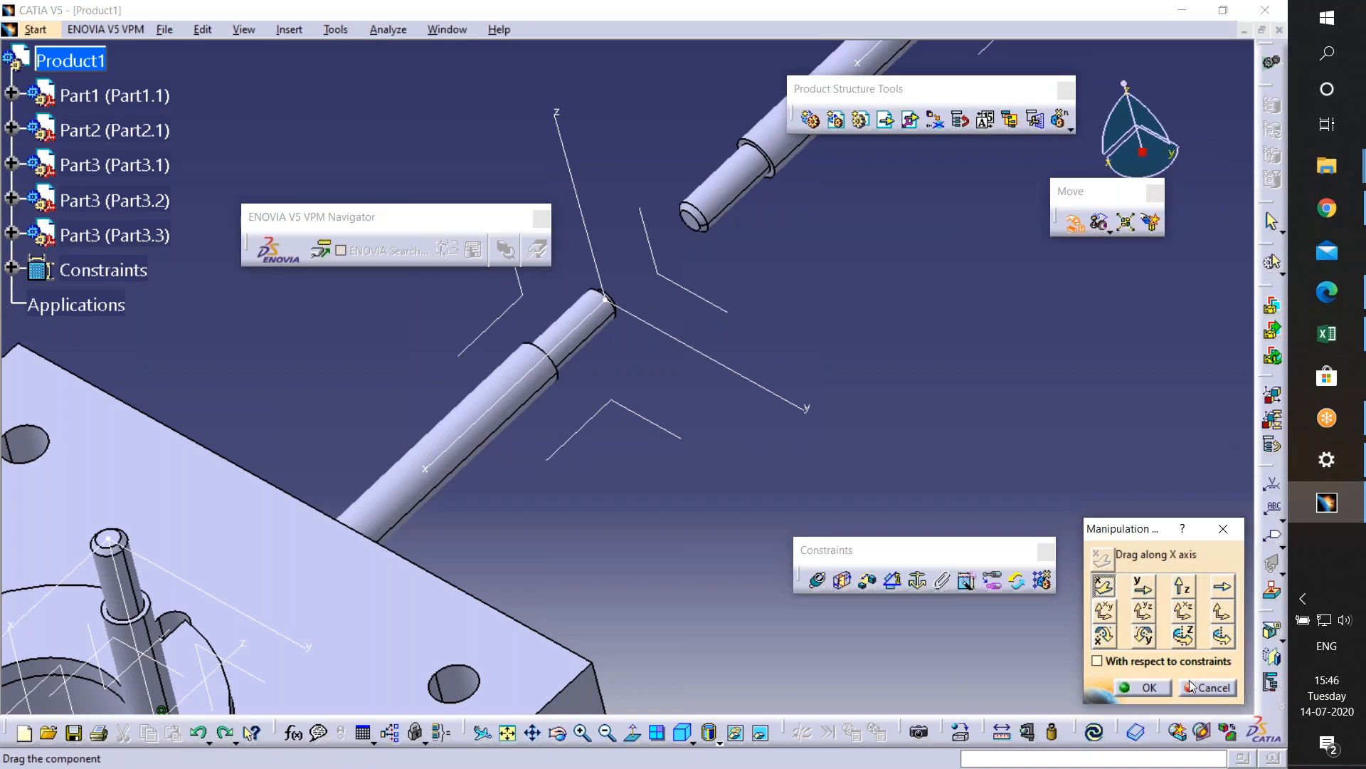
- Move the two overlapping loose pins along the X axis so they lie end to end, clear of the end plate
middle_click_drag(604, 472, 546, 343)
middle_click_drag(556, 591, 436, 424)
left_click(1074, 232)
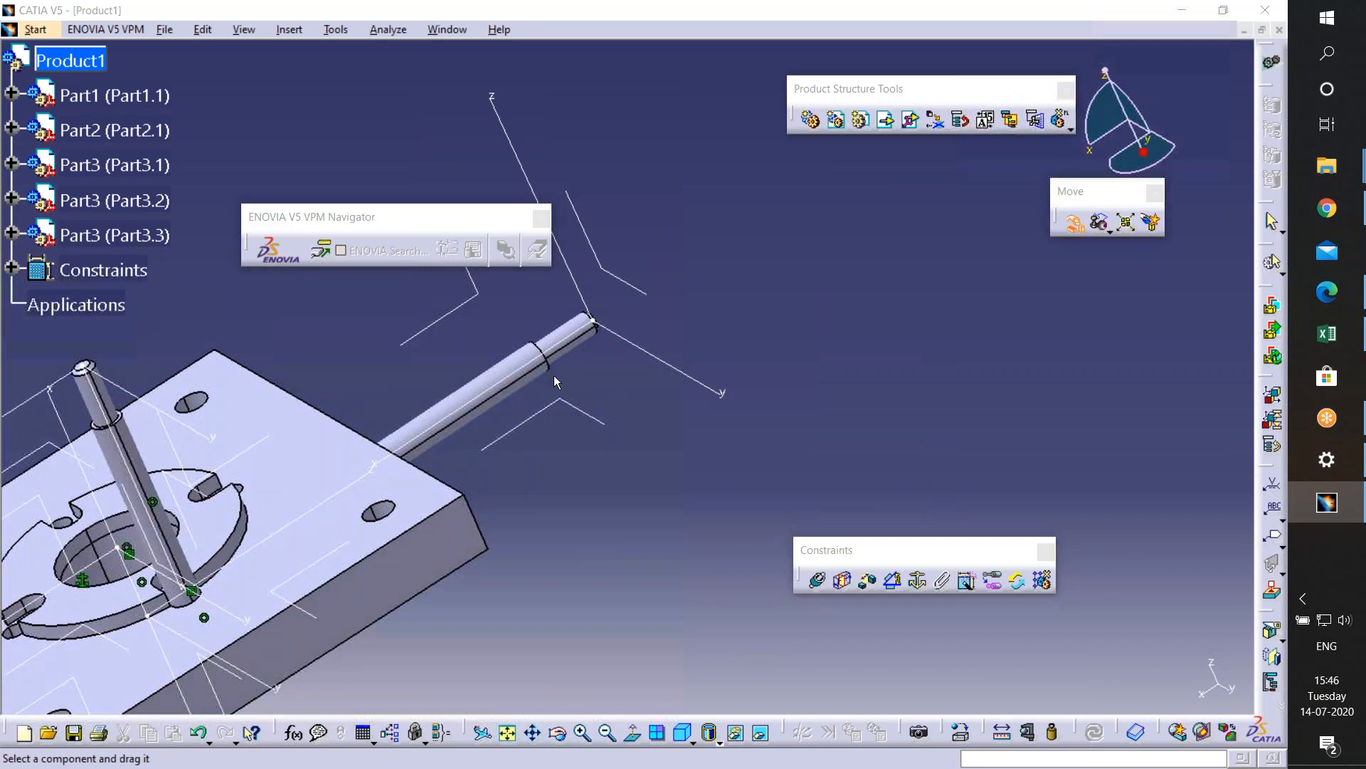
left_click_drag(568, 340, 966, 187)
left_click_drag(608, 326, 642, 260)
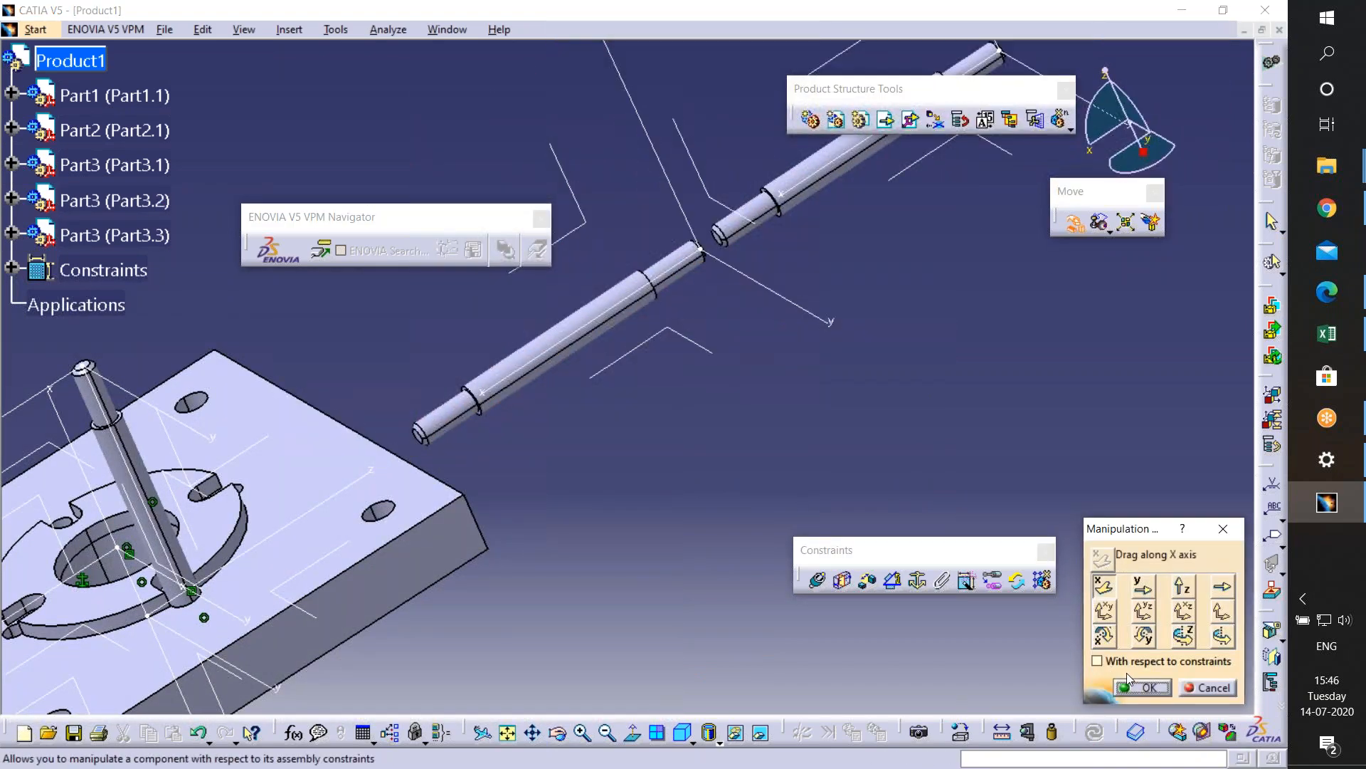
left_click(1137, 694)
middle_click_drag(320, 491, 498, 562)
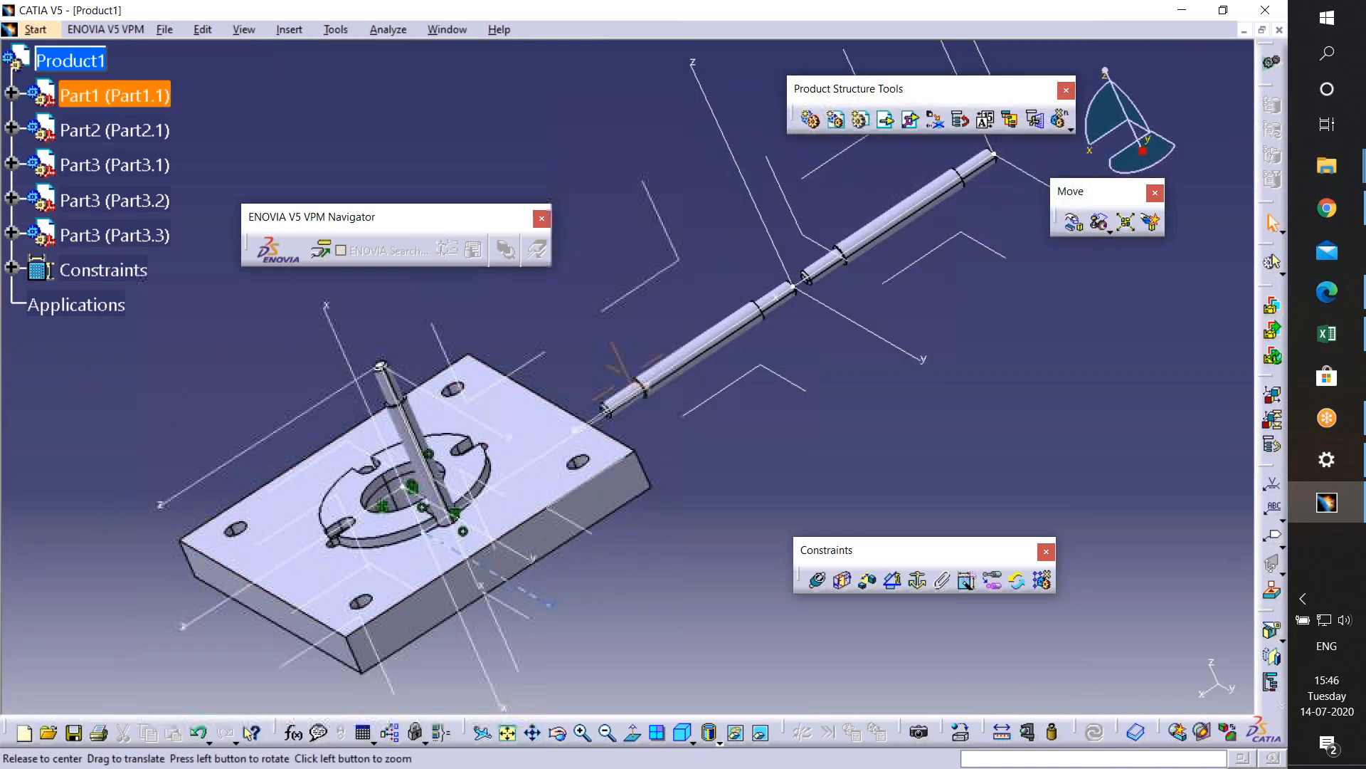
- Paste a fourth pin instance into Product1 and move it along the X axis beyond the other two loose pins
middle_click_drag(271, 361, 388, 480)
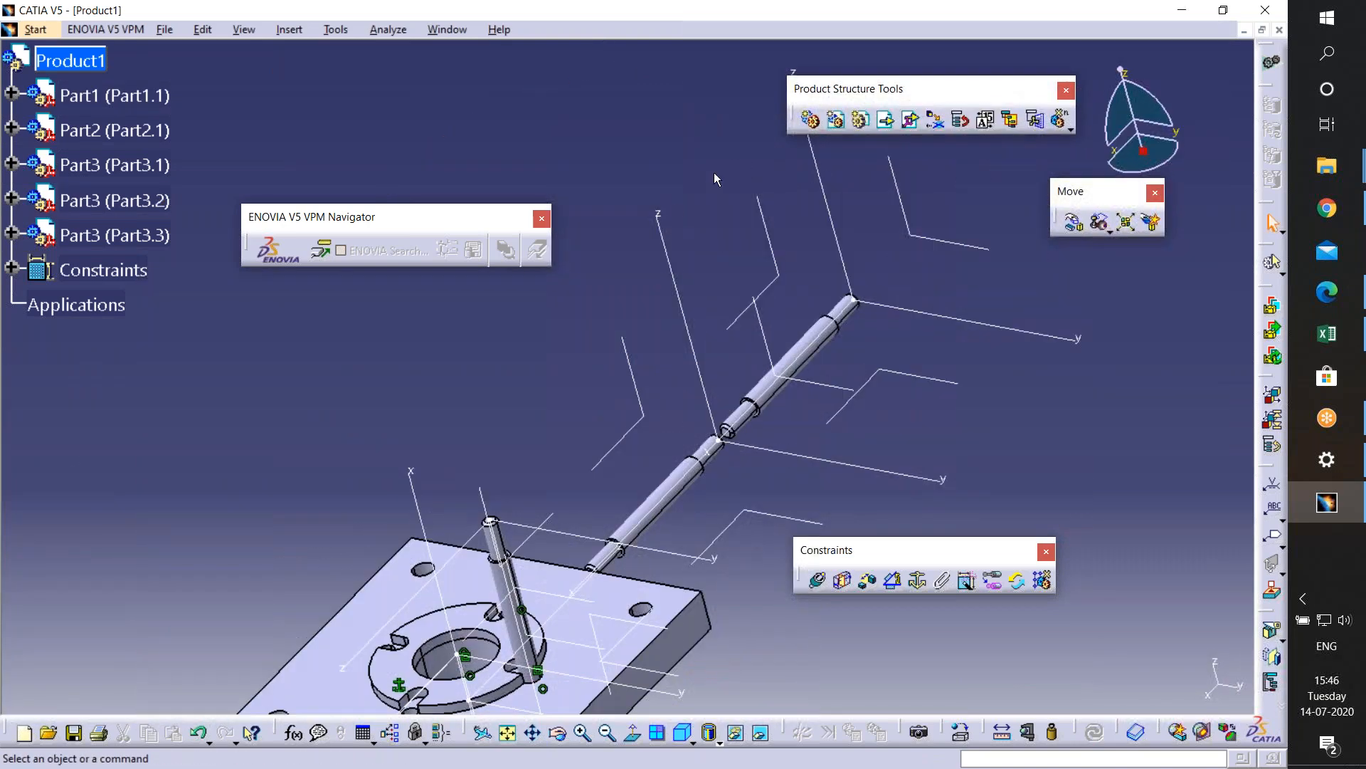
right_click(81, 69)
left_click(140, 217)
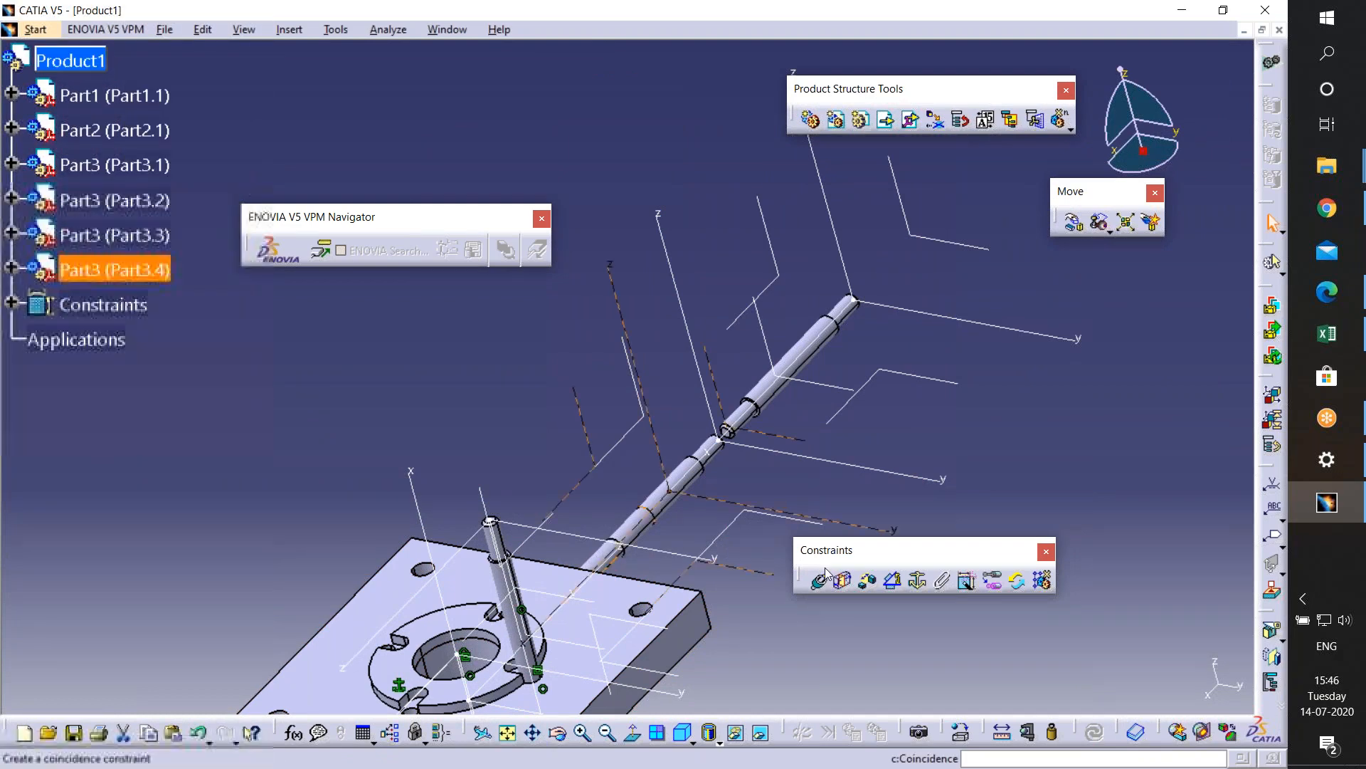
left_click(1073, 225)
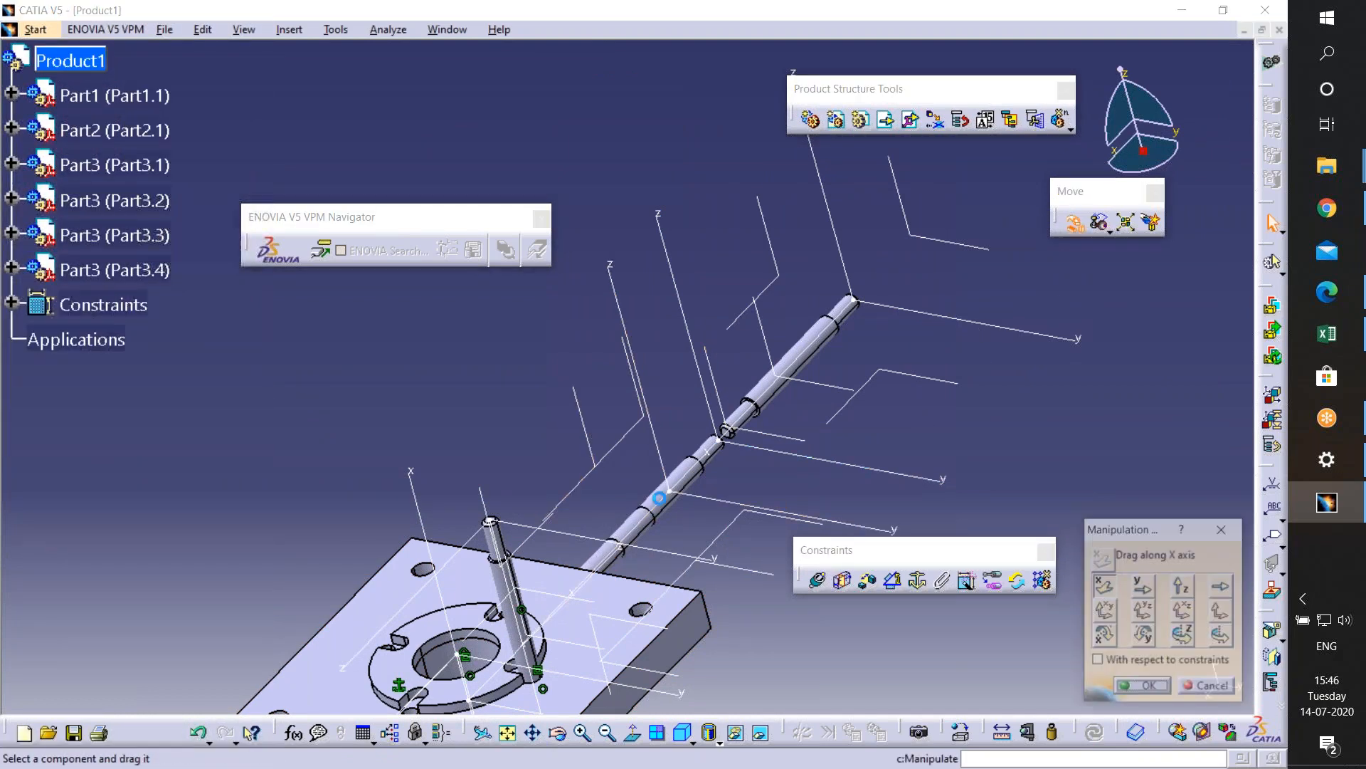
left_click_drag(851, 305, 1004, 186)
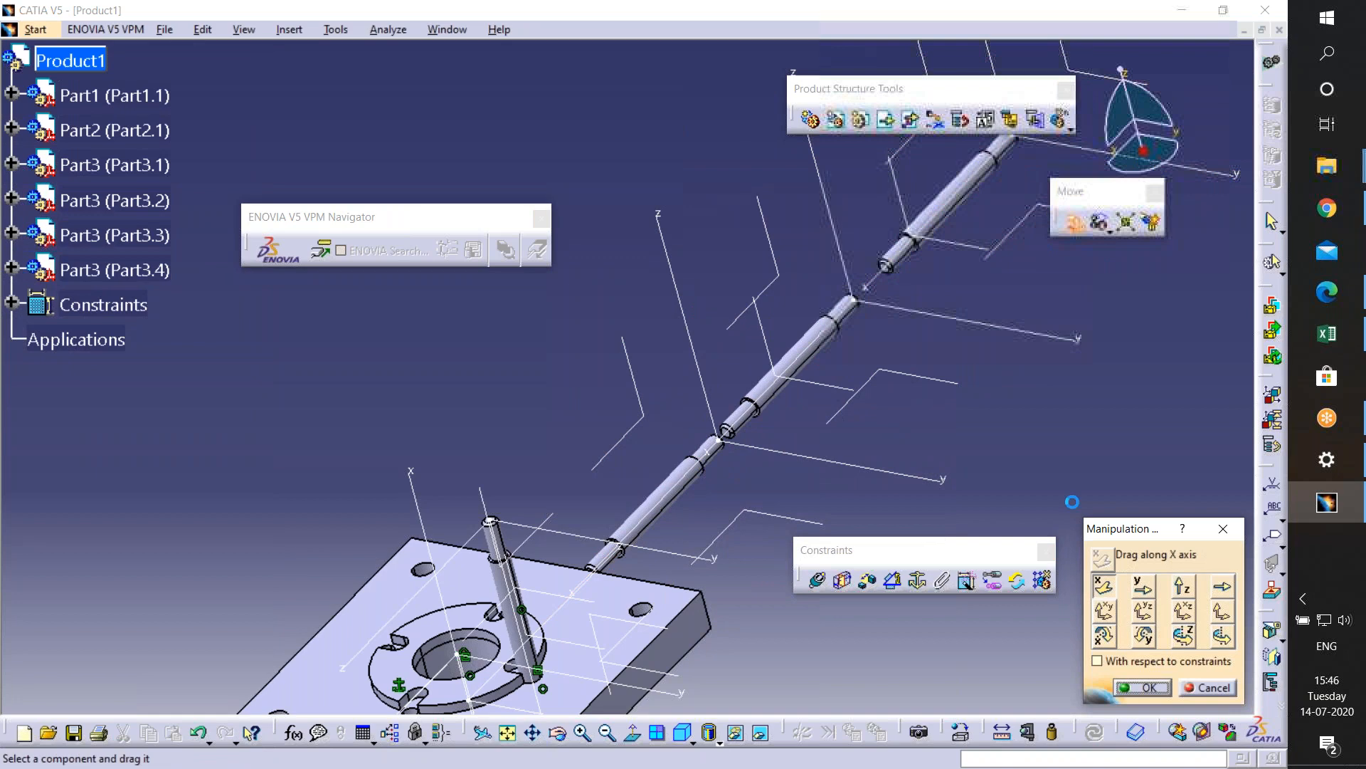
left_click(1142, 688)
mouse_move(968, 445)
middle_mouse_down()
mouse_move(777, 448)
mouse_move(811, 381)
mouse_move(812, 299)
mouse_move(604, 679)
middle_mouse_up()
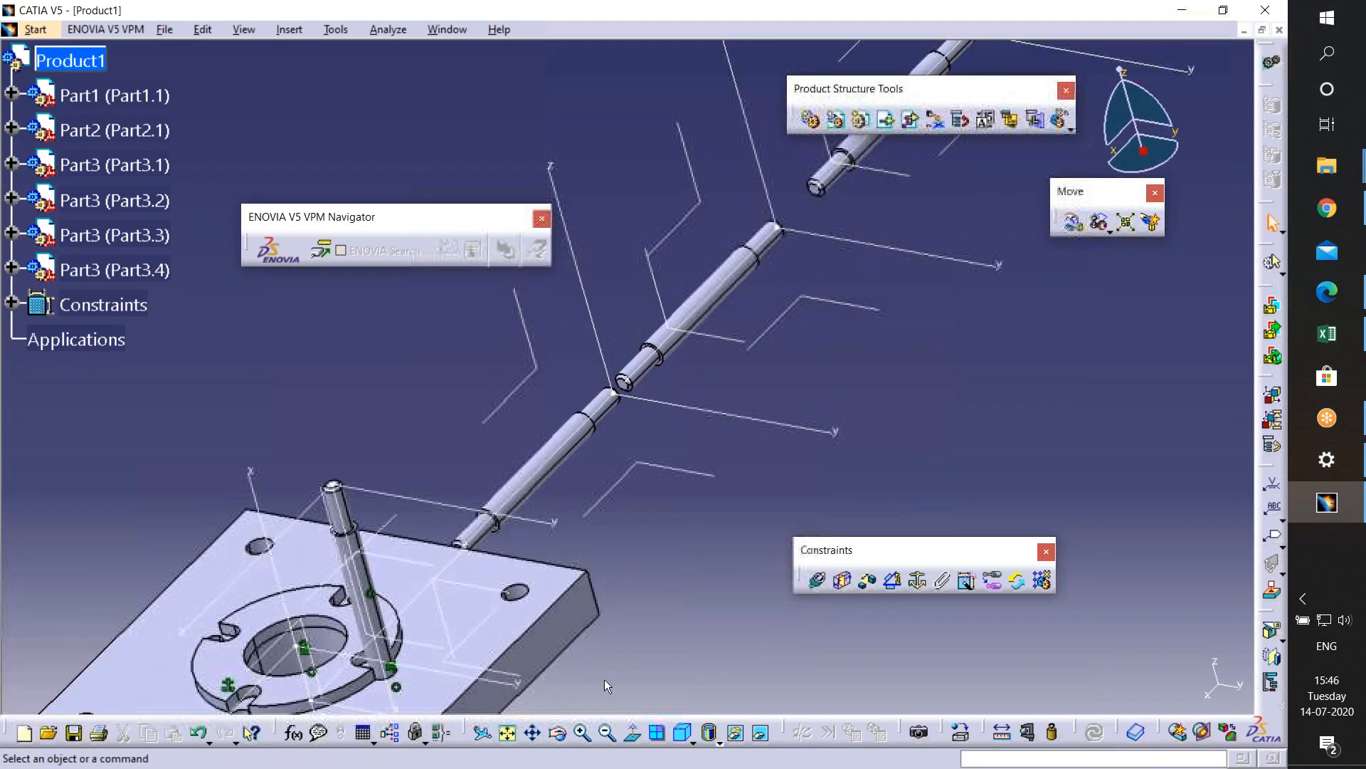
- Add a coincidence constraint between the axis of pin Part3.2 and the small end plate hole at the disk slot next to the seated pin
left_click(819, 582)
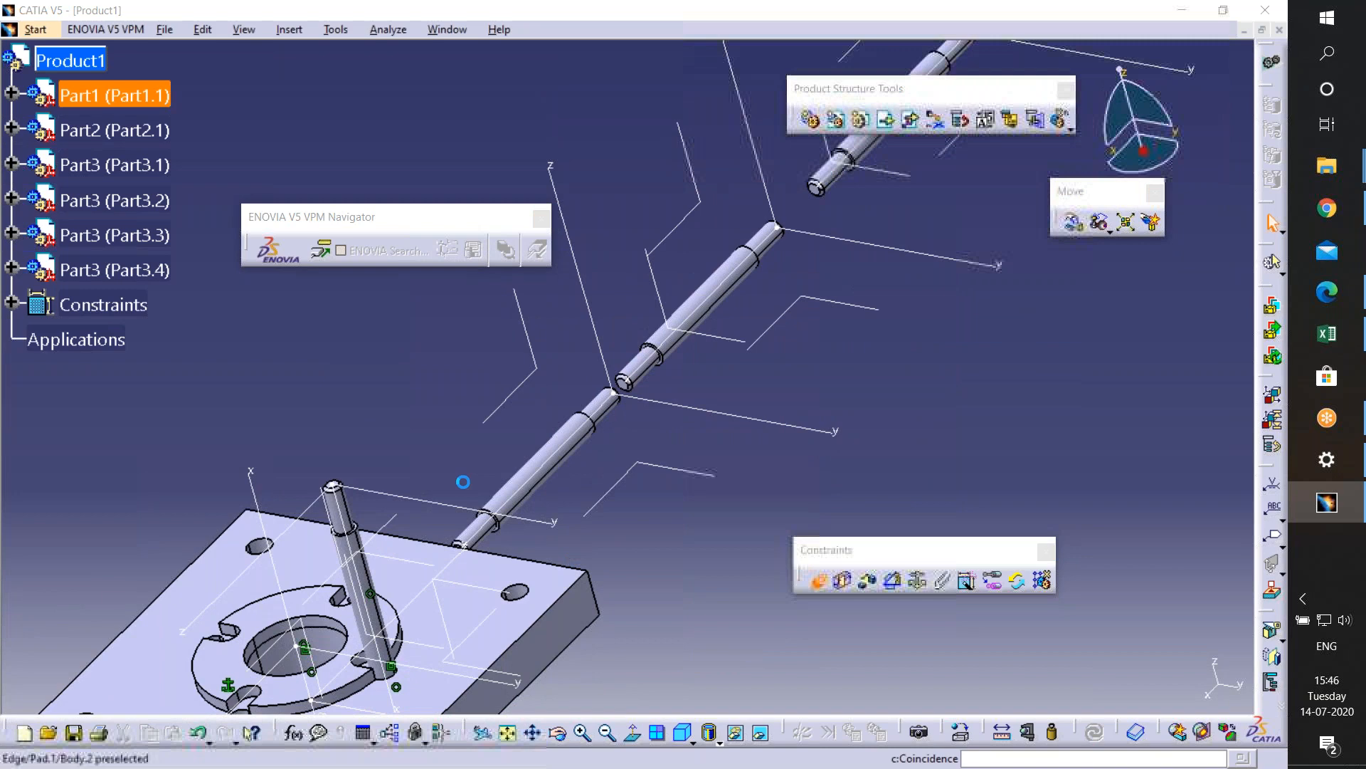
left_click(538, 481)
middle_click_drag(523, 655, 697, 509)
middle_click_drag(532, 685, 636, 432)
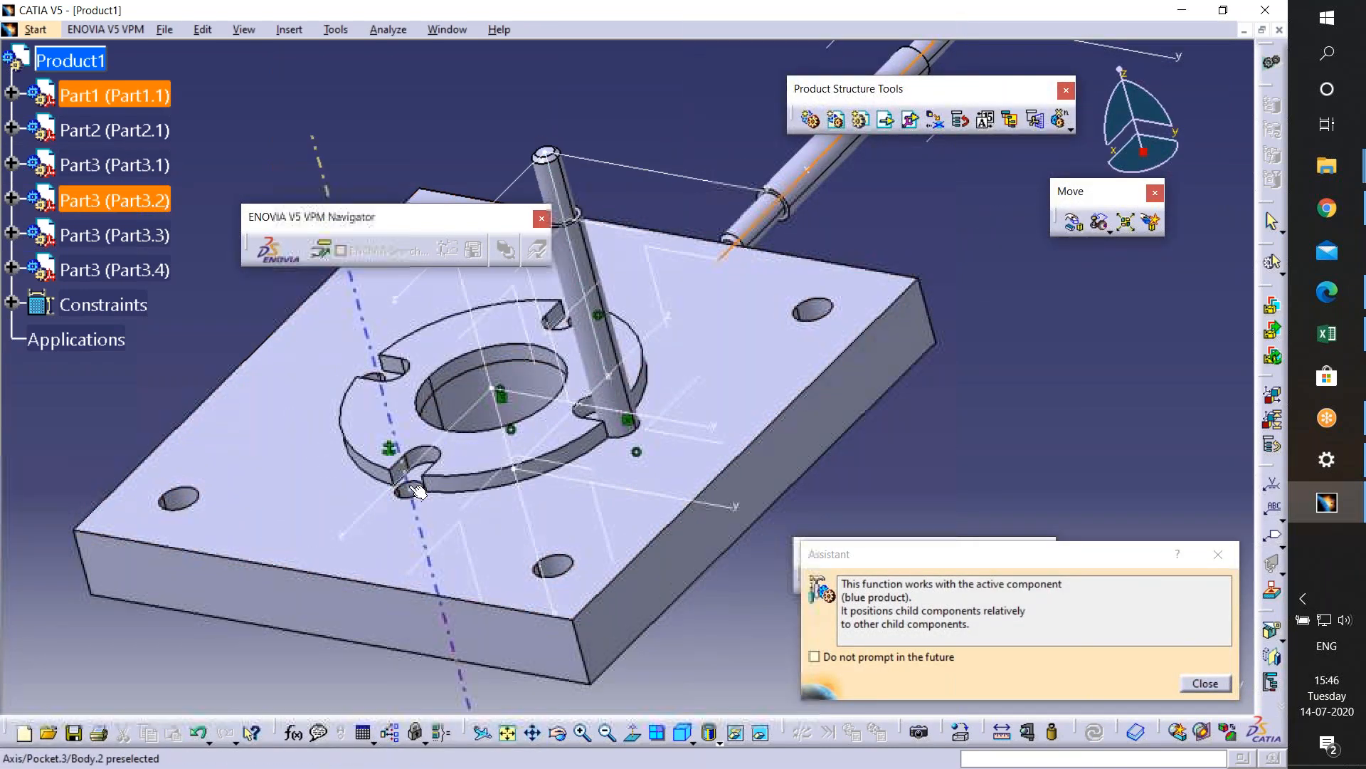
- Add a coincidence constraint between the axis of pin Part3.3 and the end plate hole at the disk slot opposite the seated pin
middle_click_drag(993, 244, 693, 581)
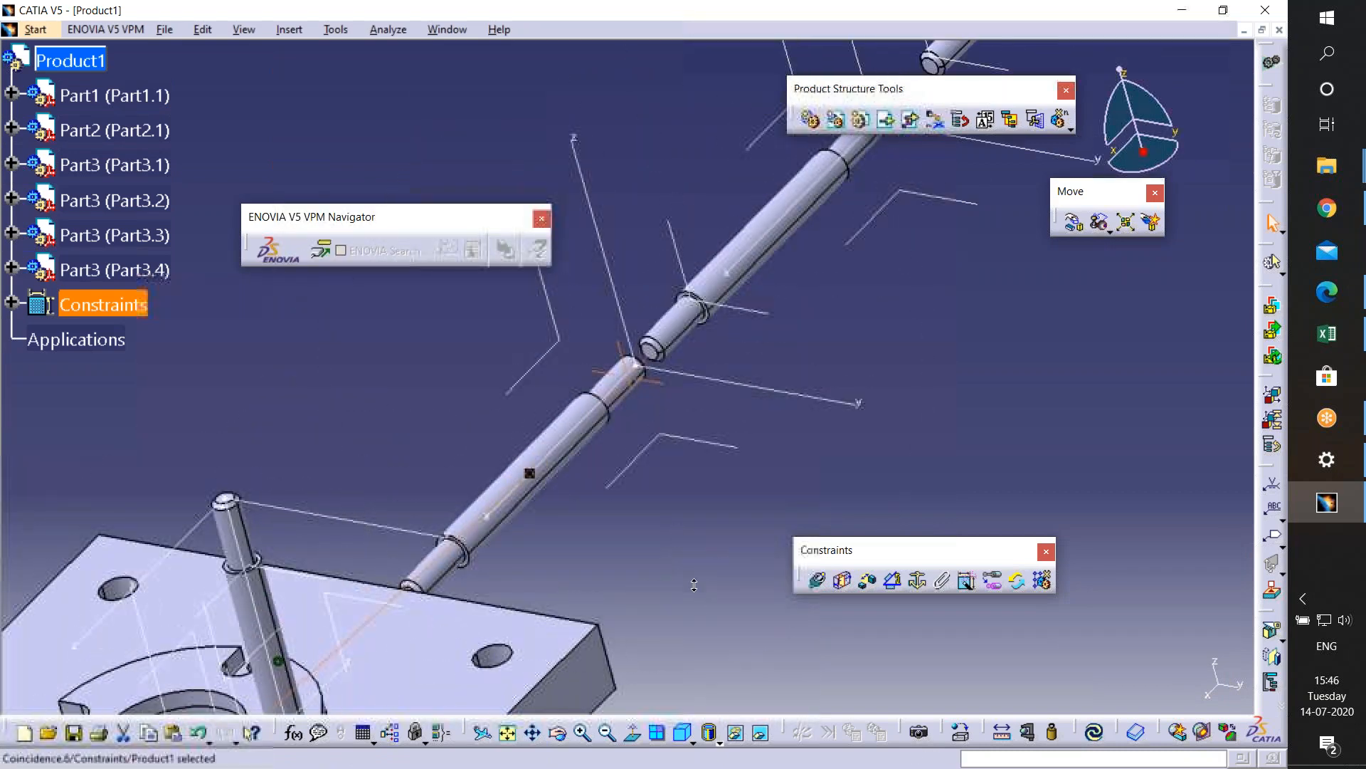
left_click(720, 400)
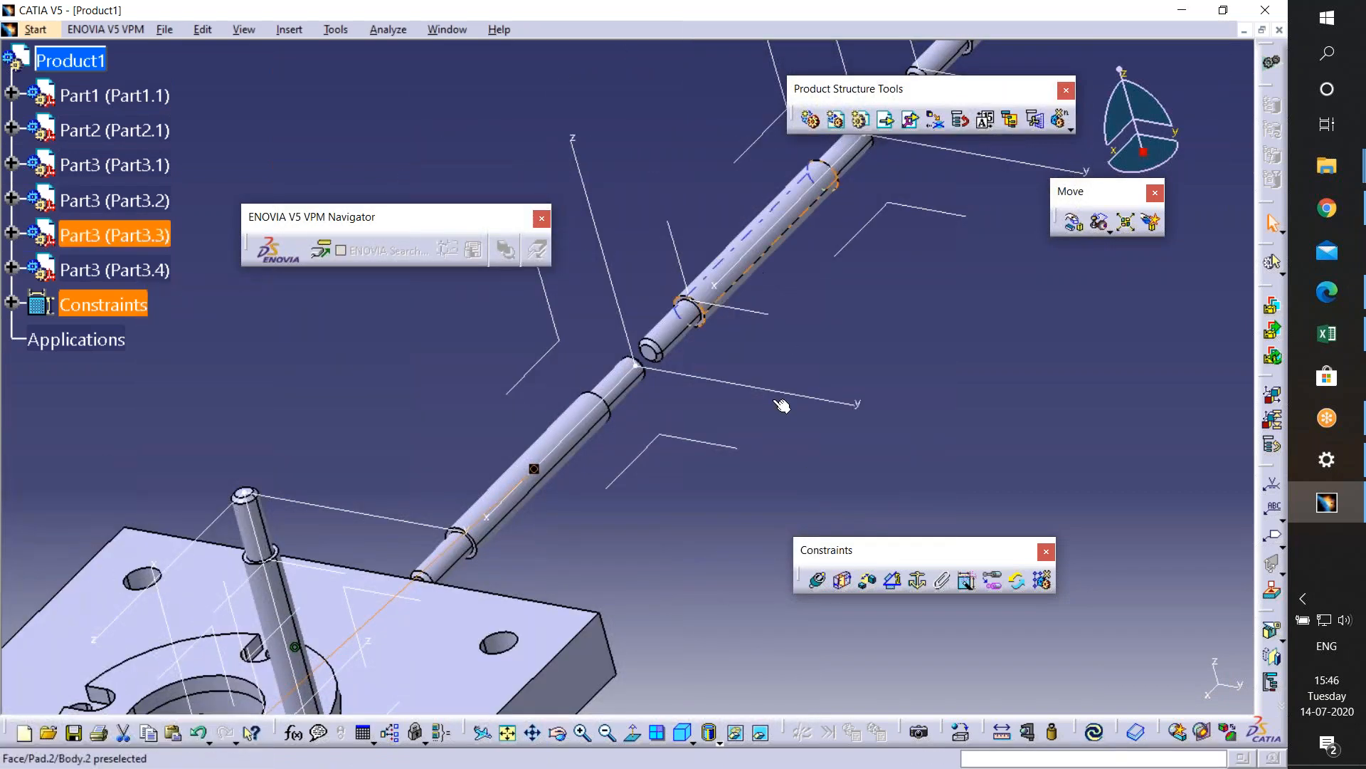
left_click(821, 580)
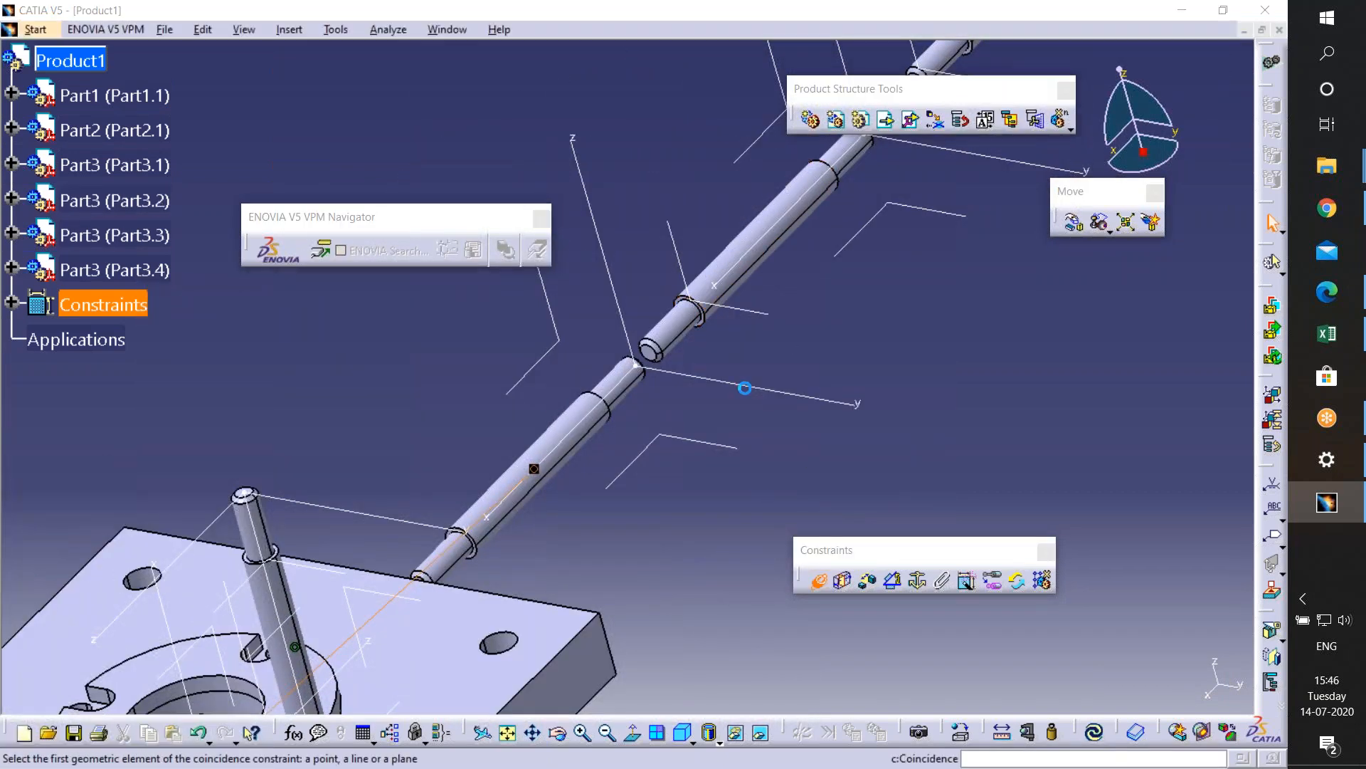
left_click(724, 271)
middle_click_drag(381, 651, 762, 399)
middle_click_drag(469, 514, 470, 412)
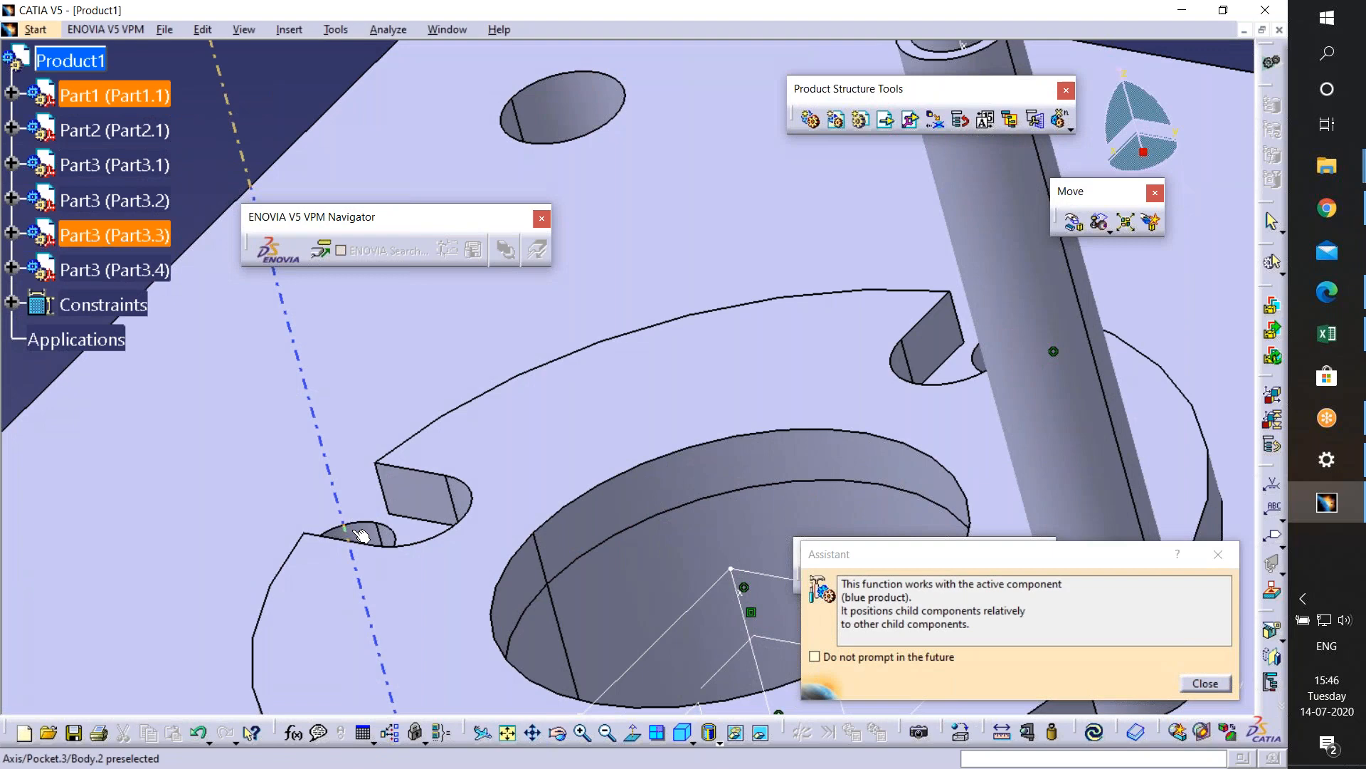
left_click(361, 536)
middle_click_drag(361, 535, 391, 673)
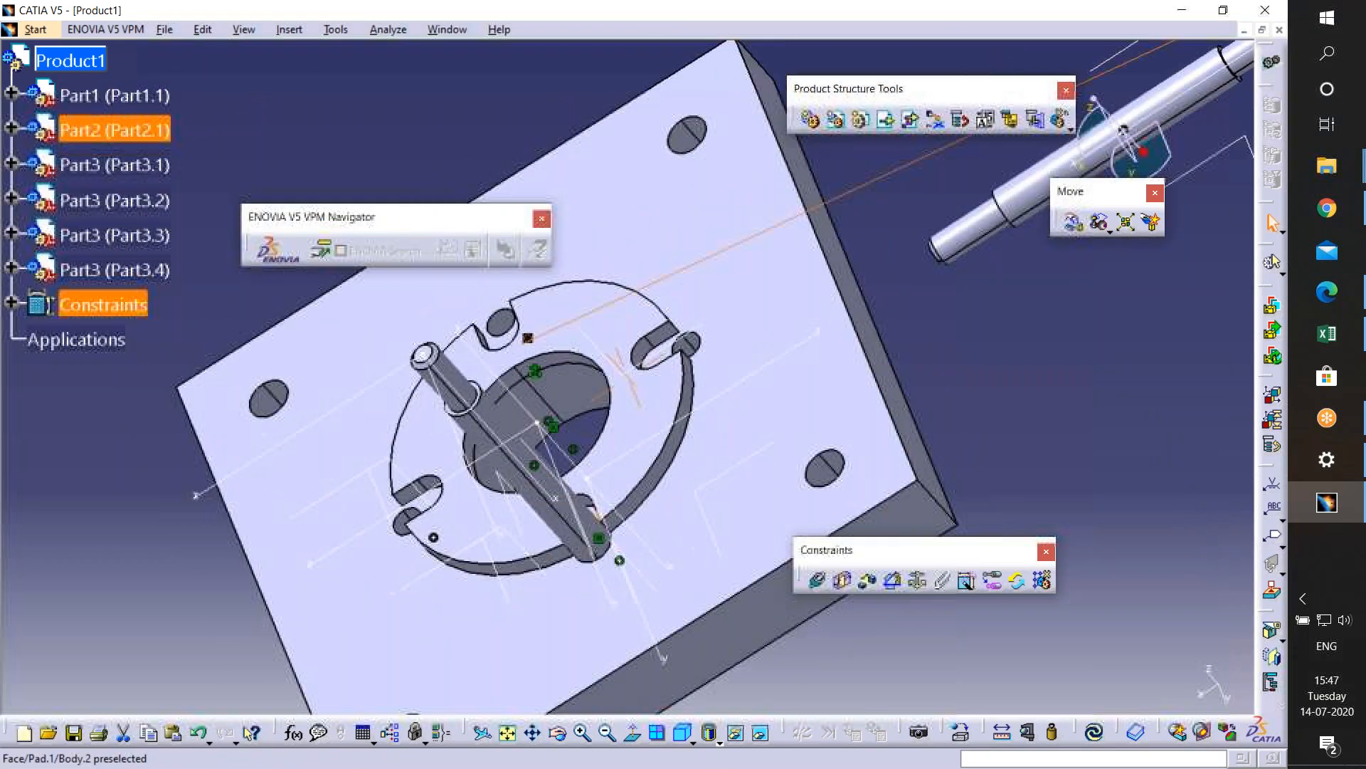
- Add a coincidence constraint between the axis of pin Part3.4 and the end plate hole at the last free disk slot, and update the assembly
middle_click_drag(969, 449, 722, 596)
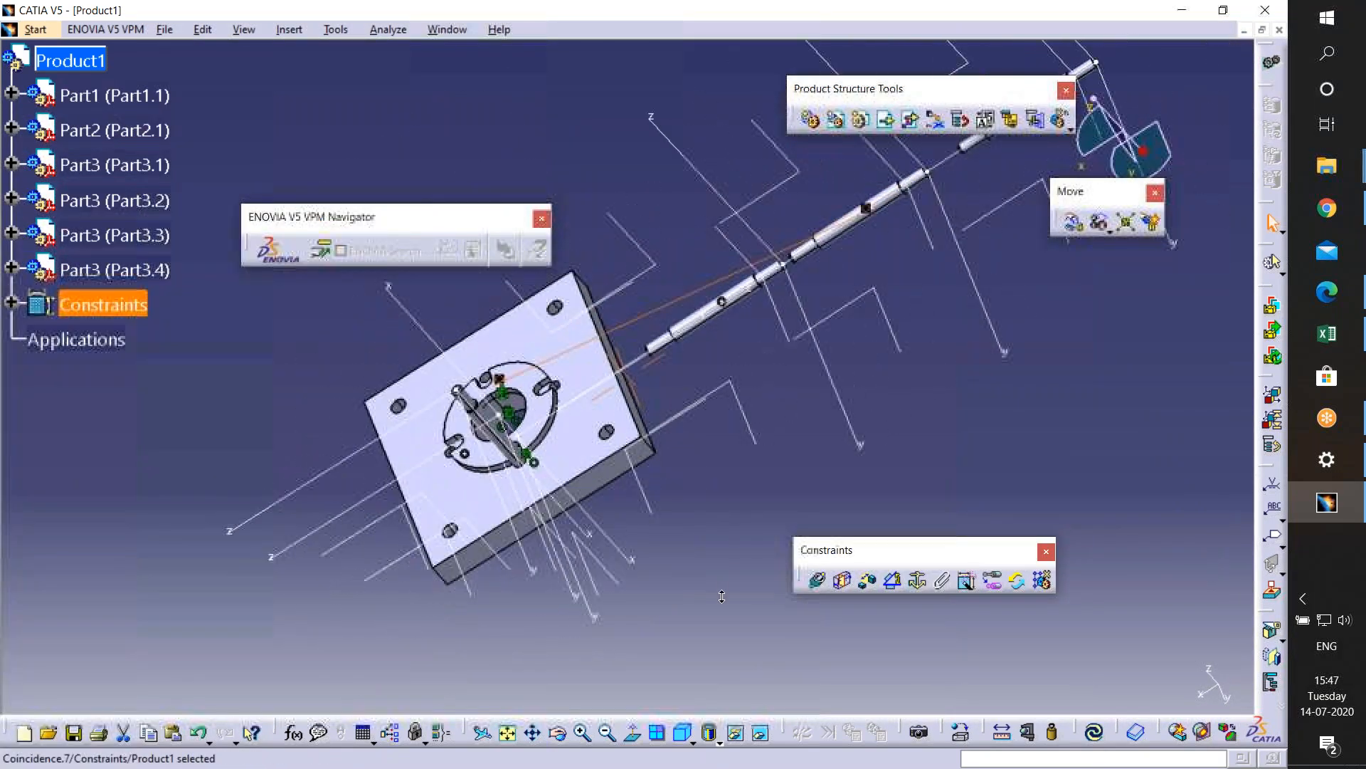
left_click(818, 581)
middle_click_drag(851, 437, 775, 478)
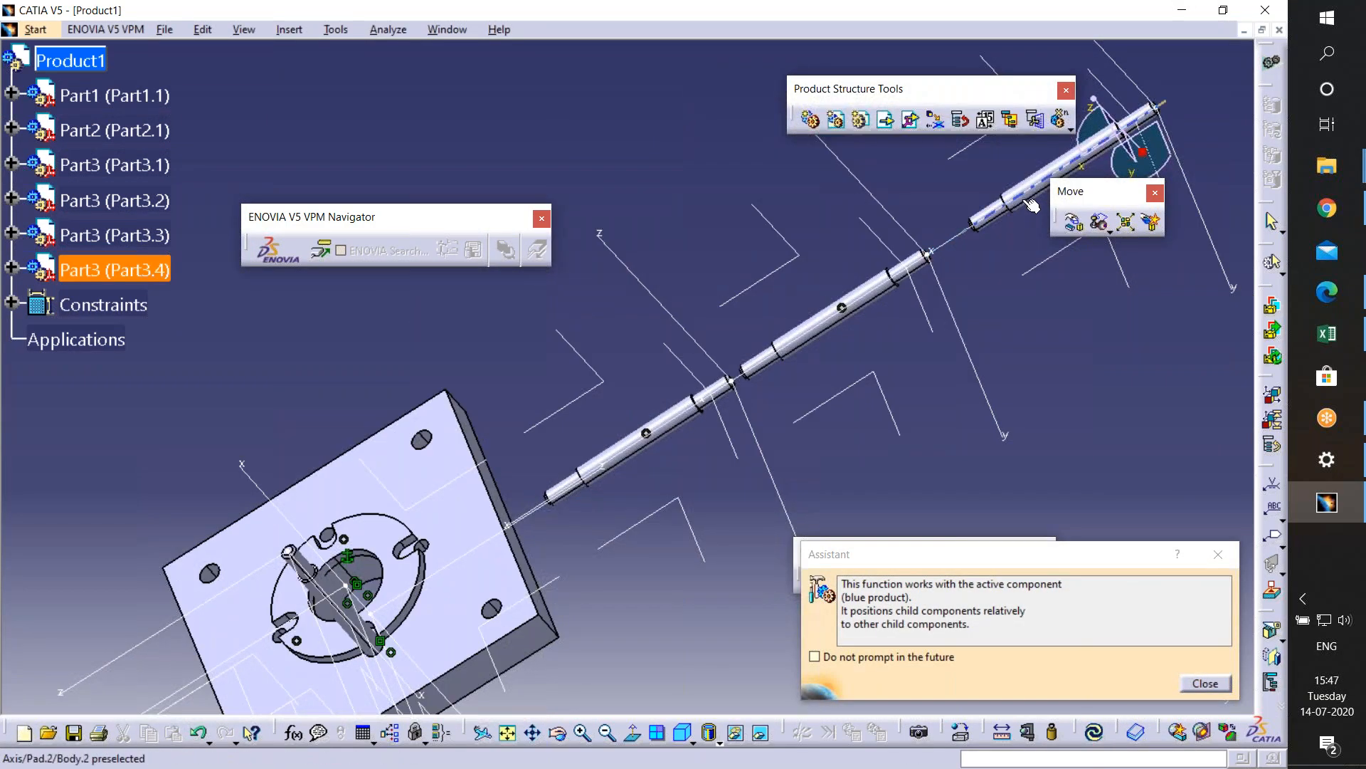
right_click(473, 600)
middle_click_drag(473, 600, 467, 549)
middle_click_drag(464, 636, 436, 355)
middle_click_drag(185, 555, 662, 344)
left_click(548, 481)
left_click(1091, 733)
- Add a contact constraint between the shoulder face of pin Part3.2 and the end plate's upper face
middle_click_drag(771, 499, 778, 399)
middle_click_drag(611, 457, 598, 544)
middle_click_drag(597, 356, 614, 648)
middle_click_drag(595, 464, 636, 609)
middle_click_drag(802, 325, 819, 274)
middle_click_drag(860, 360, 826, 455)
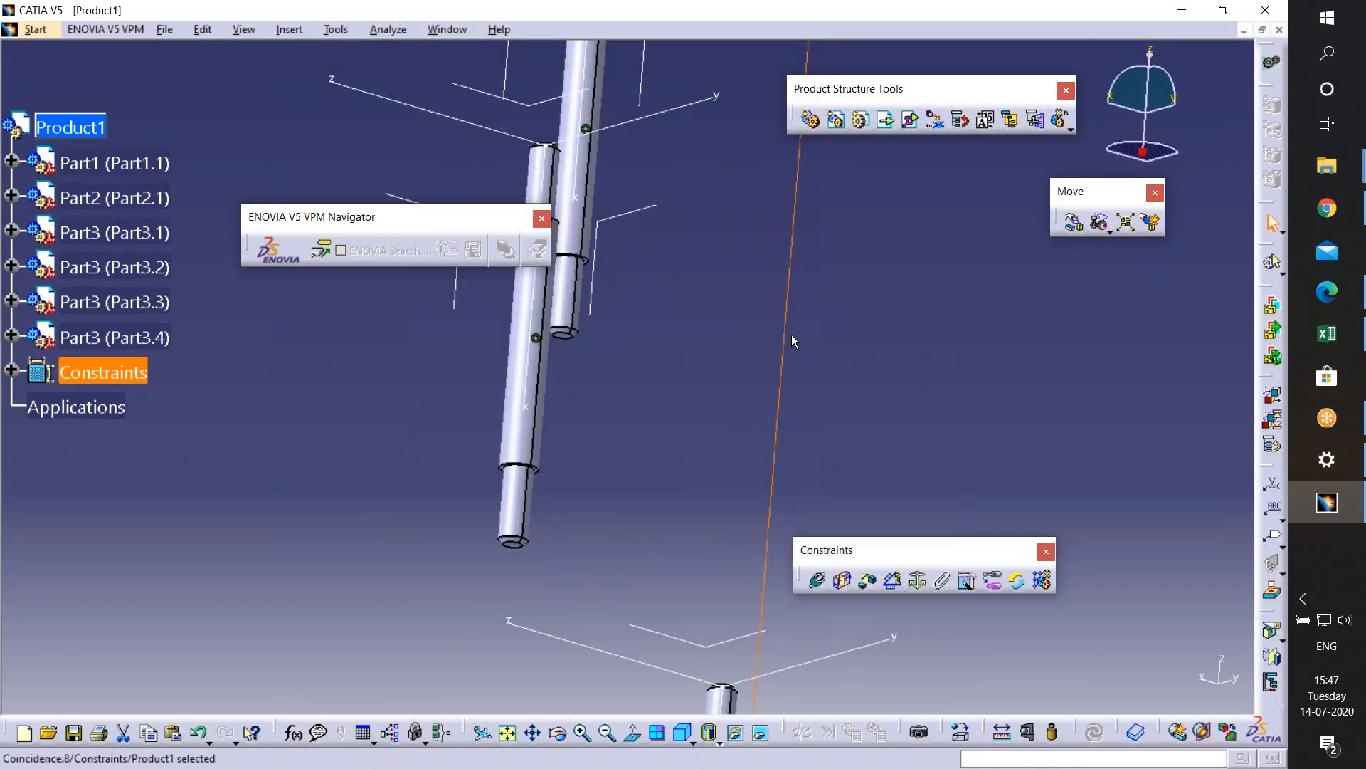
middle_click_drag(608, 587, 585, 322)
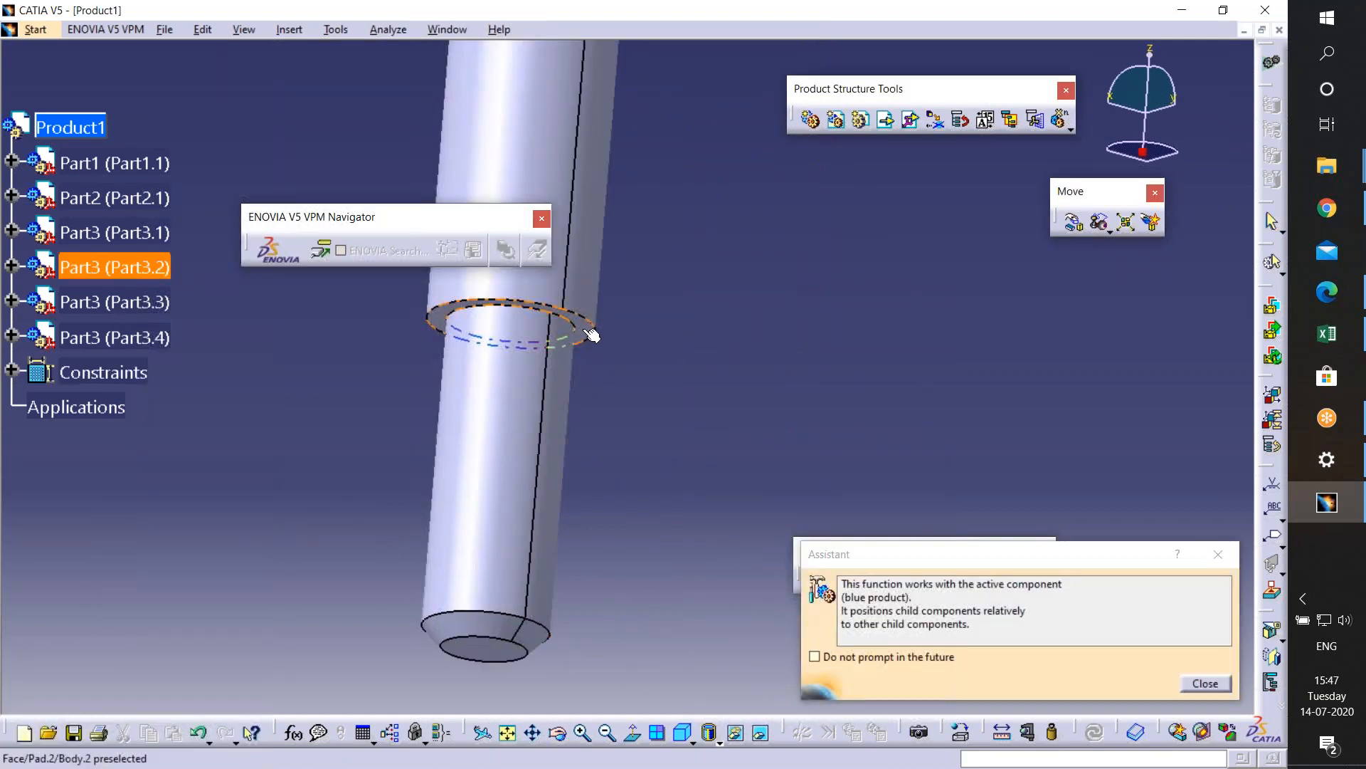
middle_click_drag(646, 425, 605, 669)
left_click(442, 567)
middle_click_drag(770, 471, 800, 619)
right_click(745, 519)
left_click(818, 362)
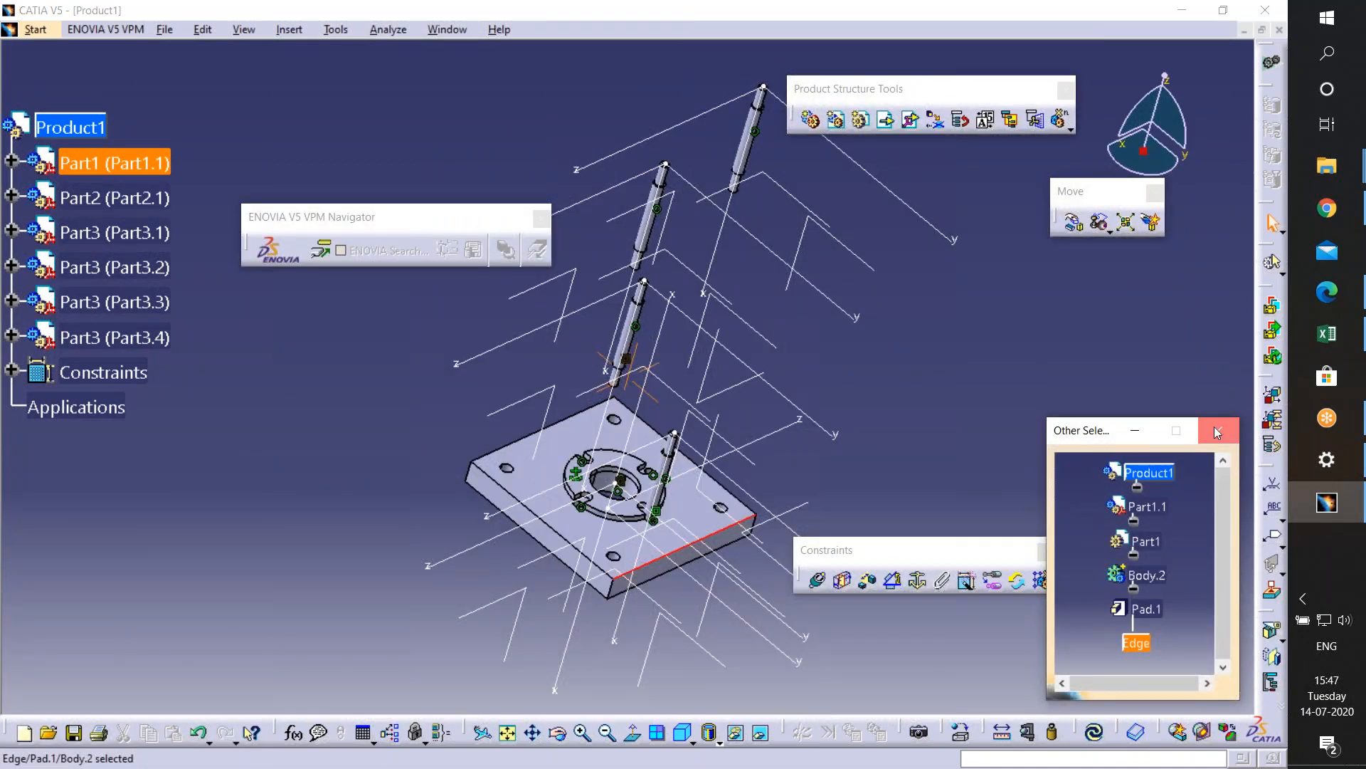
left_click(1217, 432)
- Add a contact constraint between the shoulder face of pin Part3.3 and the end plate's upper face
middle_click_drag(877, 398, 484, 81)
middle_click_drag(569, 370, 349, 416)
middle_click_drag(535, 498, 666, 400)
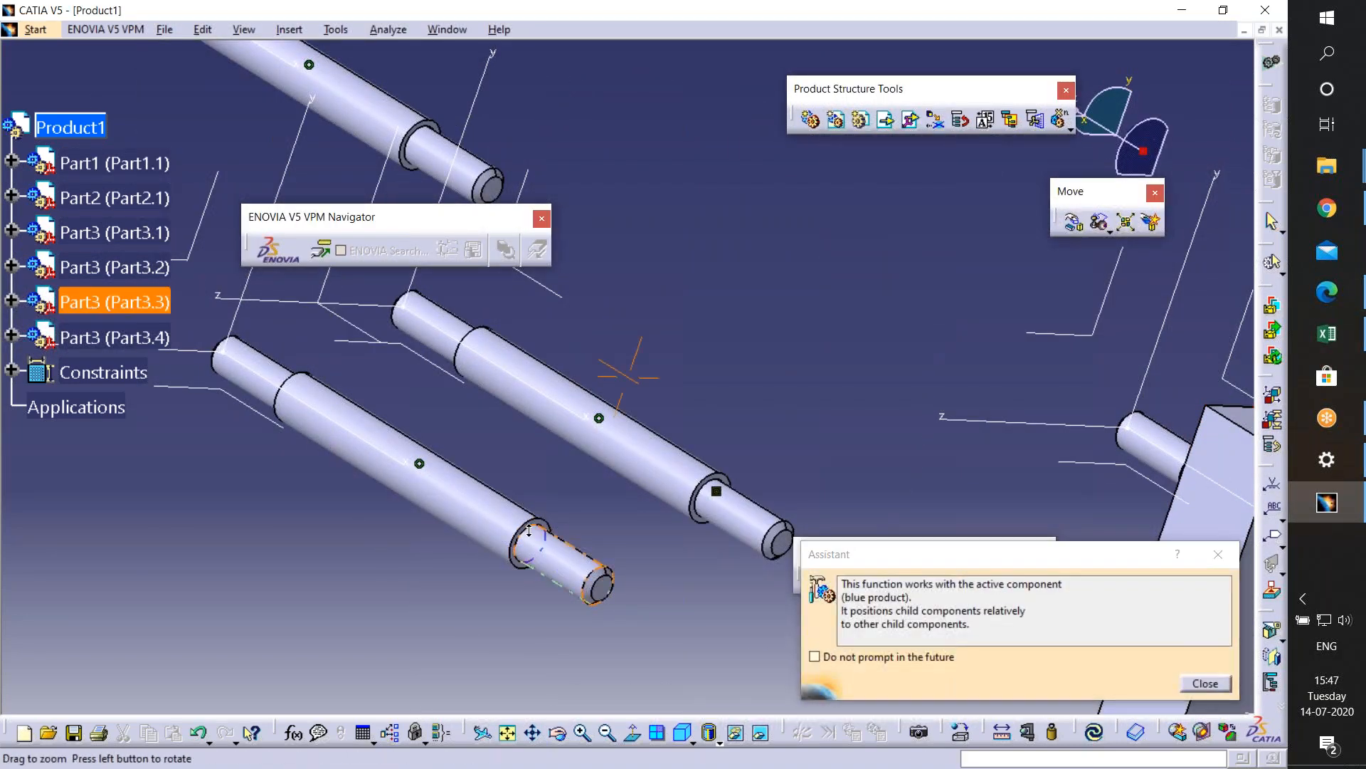
middle_click_drag(528, 531, 608, 441)
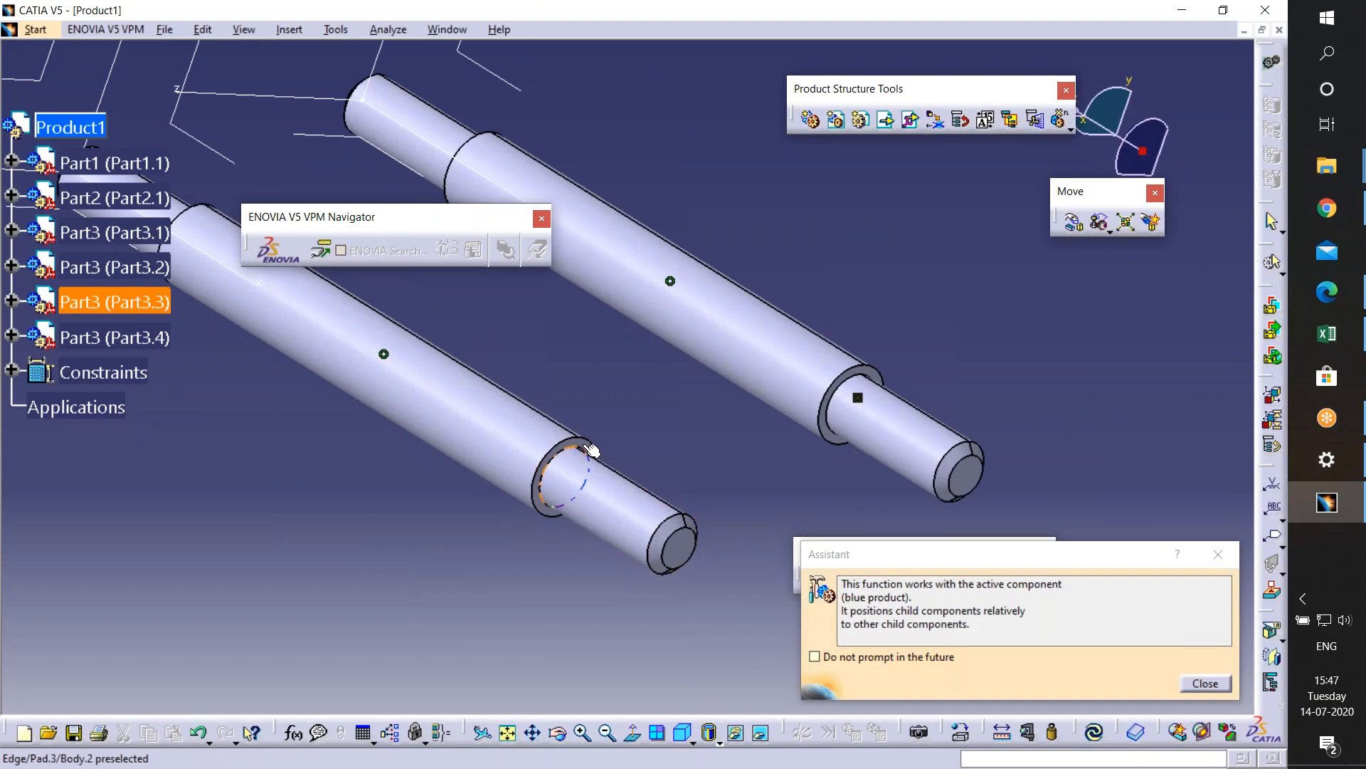
middle_click_drag(649, 446, 946, 506)
left_click(982, 339)
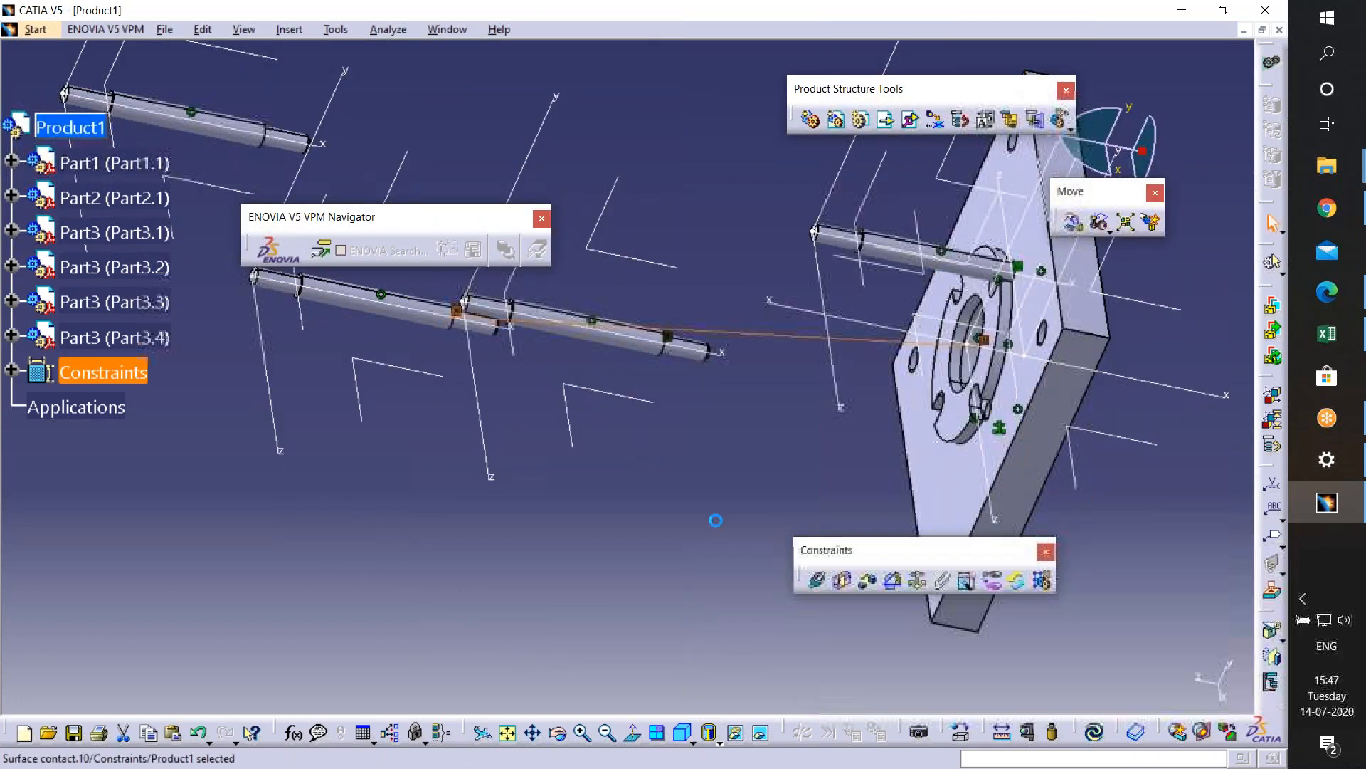
middle_click_drag(732, 442, 782, 582)
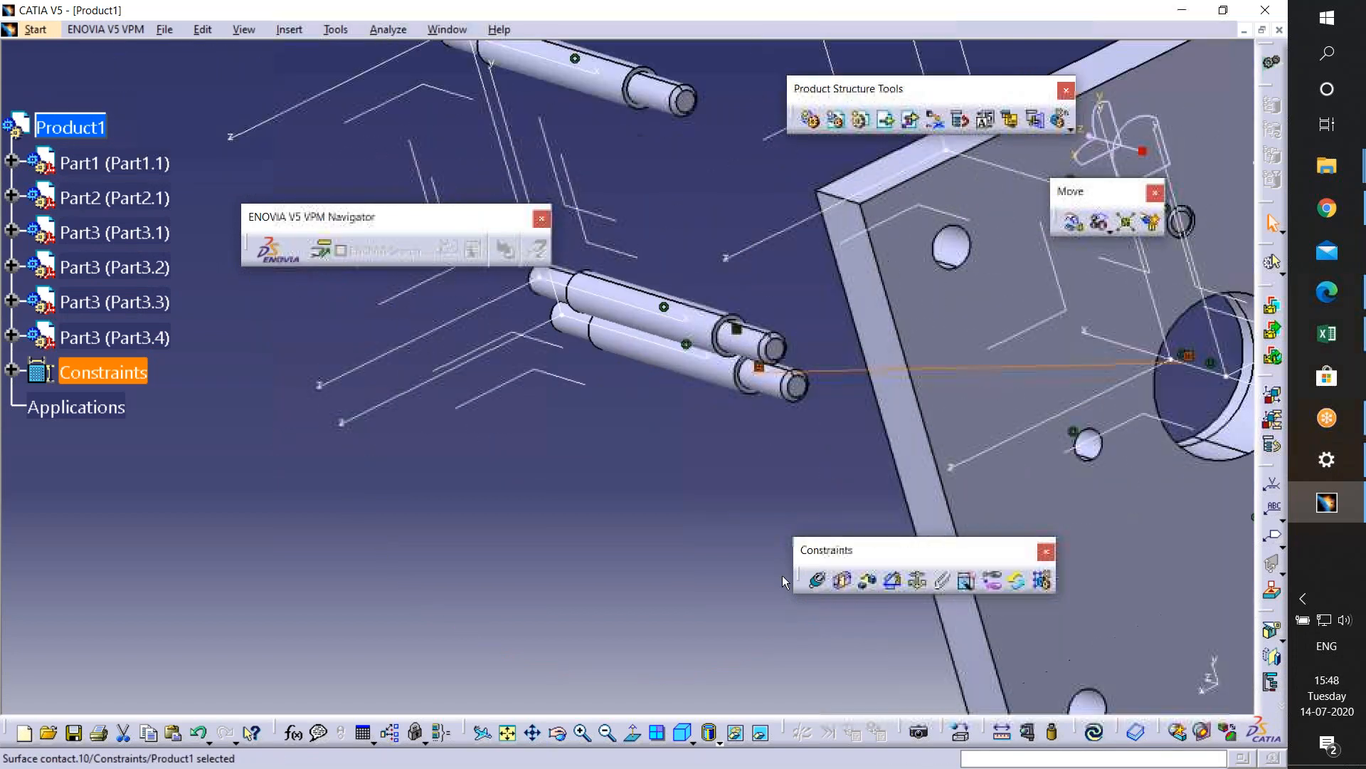
- Add a contact constraint between the shoulder face of pin Part3.4 and the end plate's upper face, and update the assembly
left_click(850, 582)
middle_click_drag(783, 498, 669, 351)
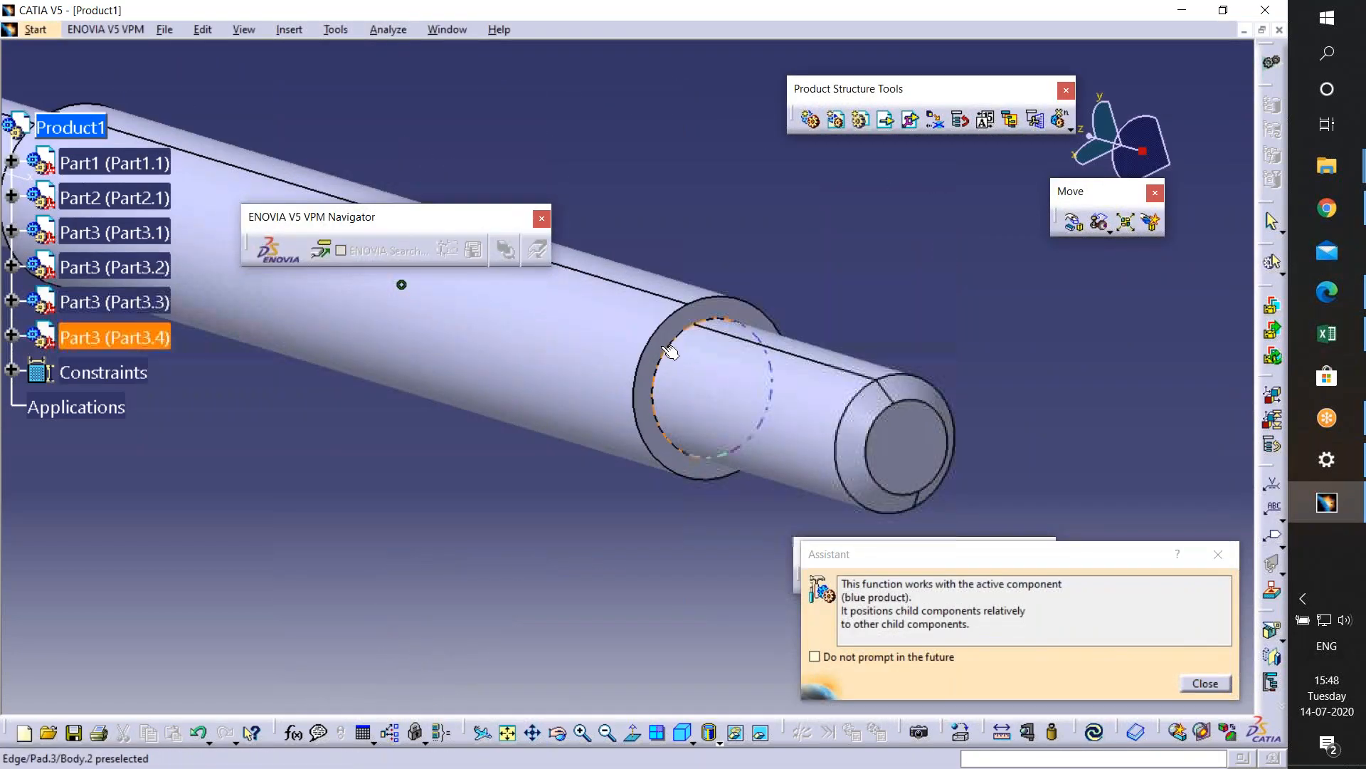
middle_click_drag(697, 399, 993, 491)
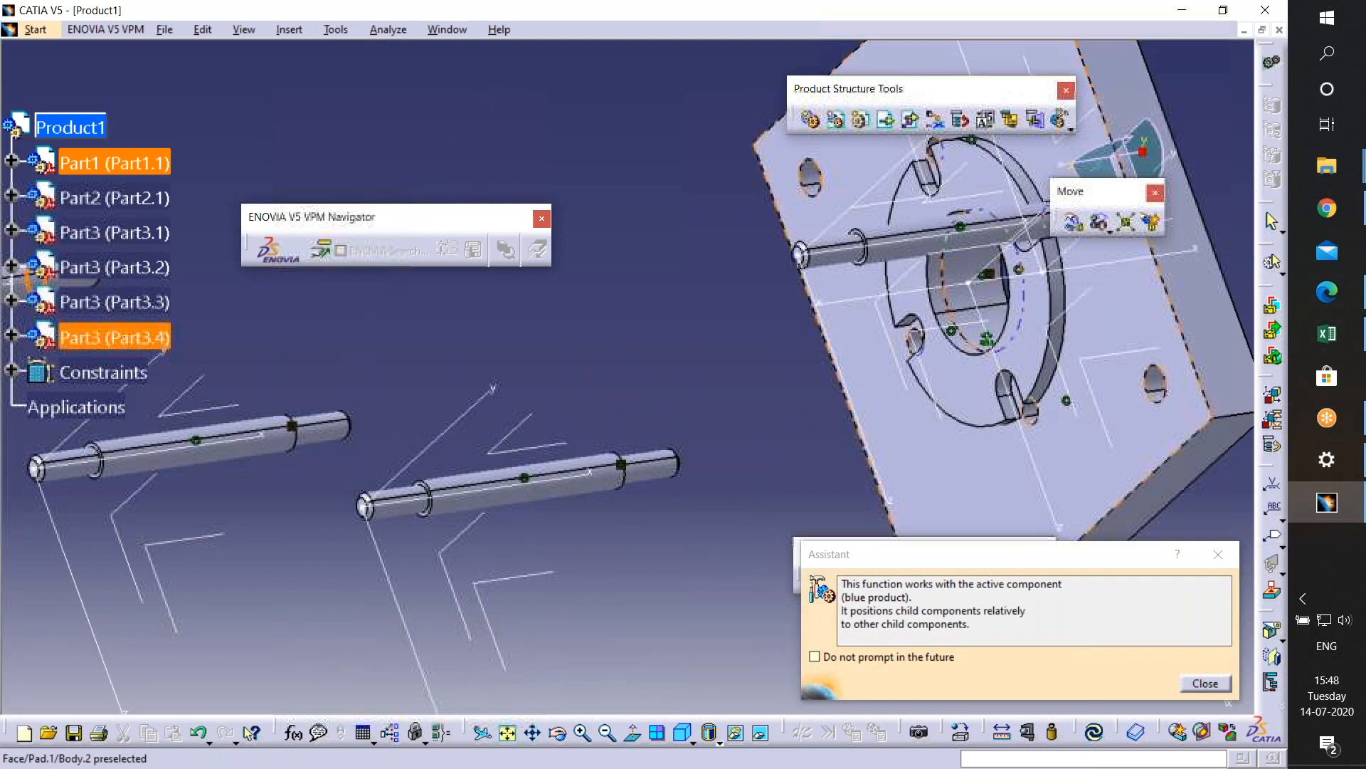
left_click(989, 482)
left_click(1095, 733)
middle_click_drag(716, 410, 797, 235)
middle_click_drag(626, 534, 442, 170)
middle_click_drag(769, 548, 591, 544)
middle_click_drag(823, 354, 818, 381)
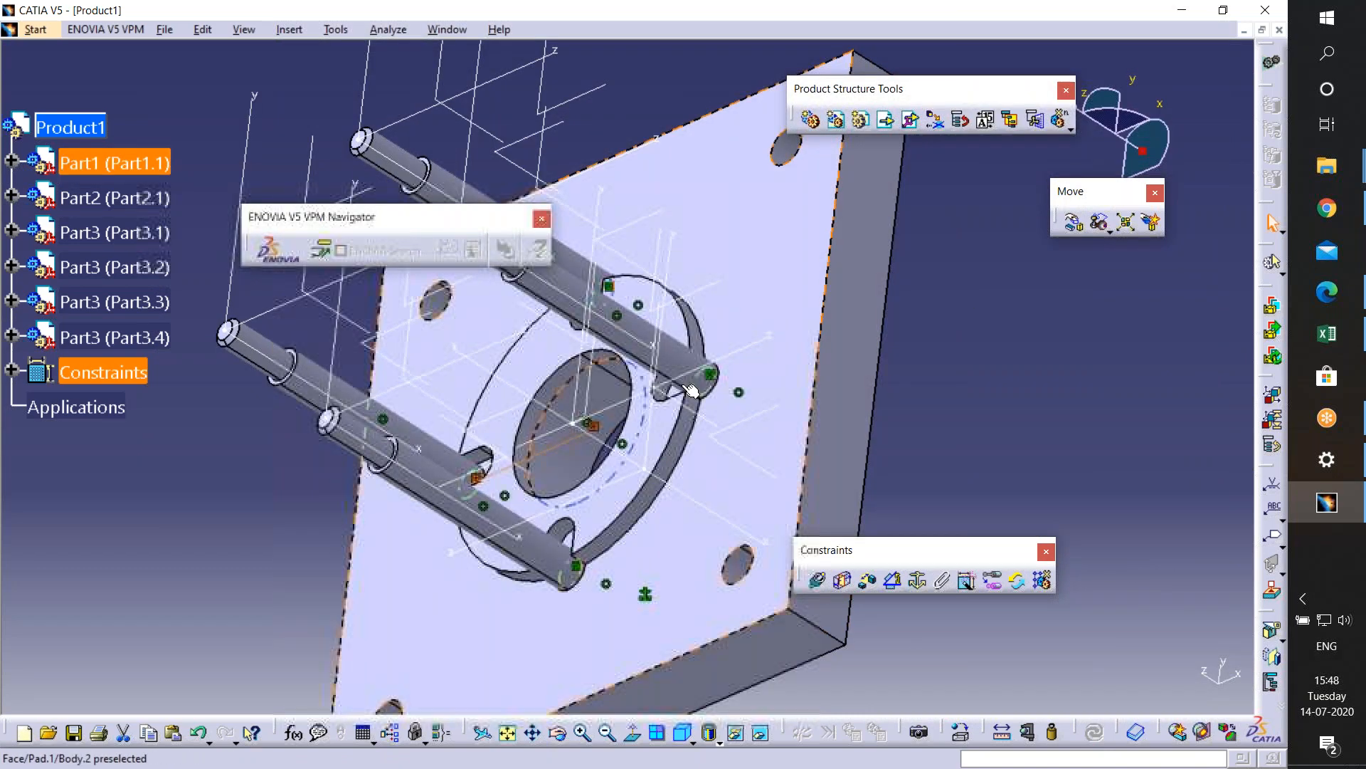
middle_click_drag(747, 456, 924, 357)
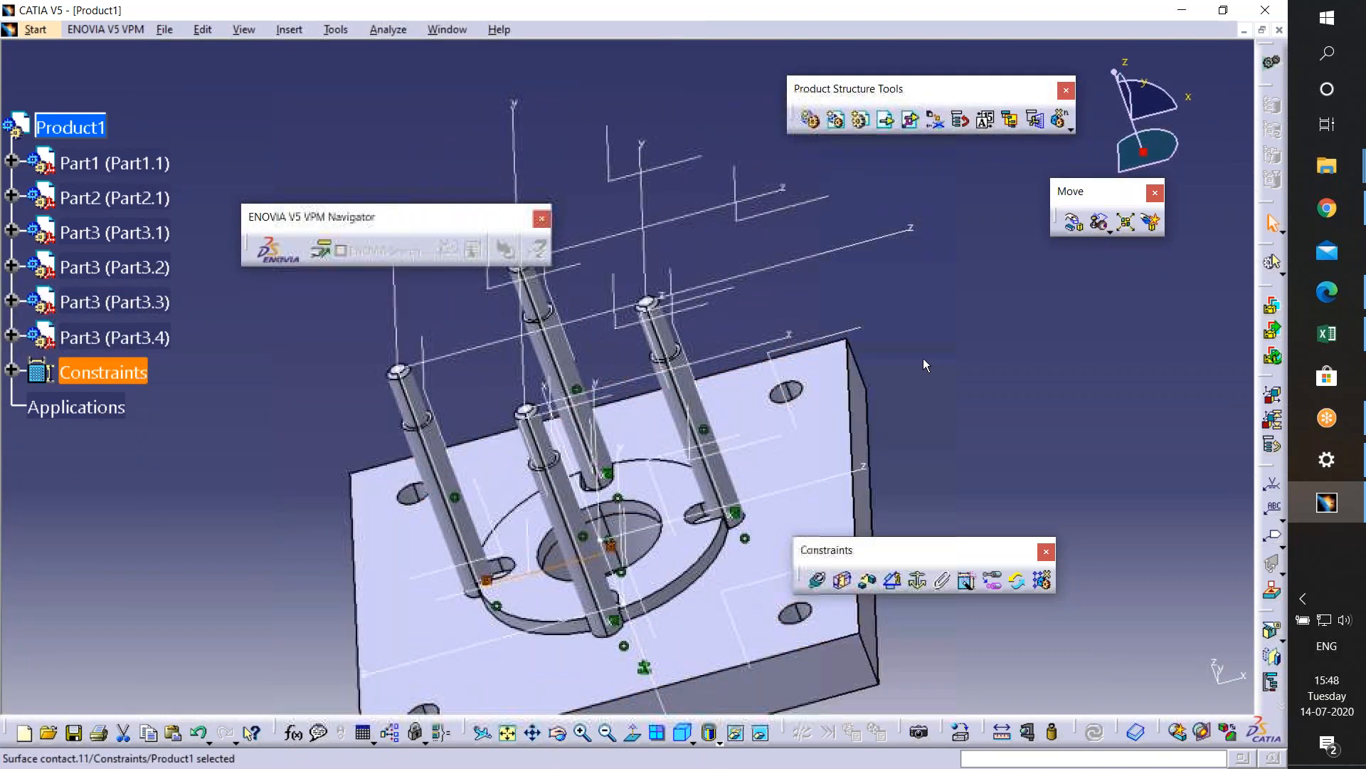
- Insert a second end plate into Product1 as an existing component from the file end plate.CATPart on the Desktop
left_click(885, 120)
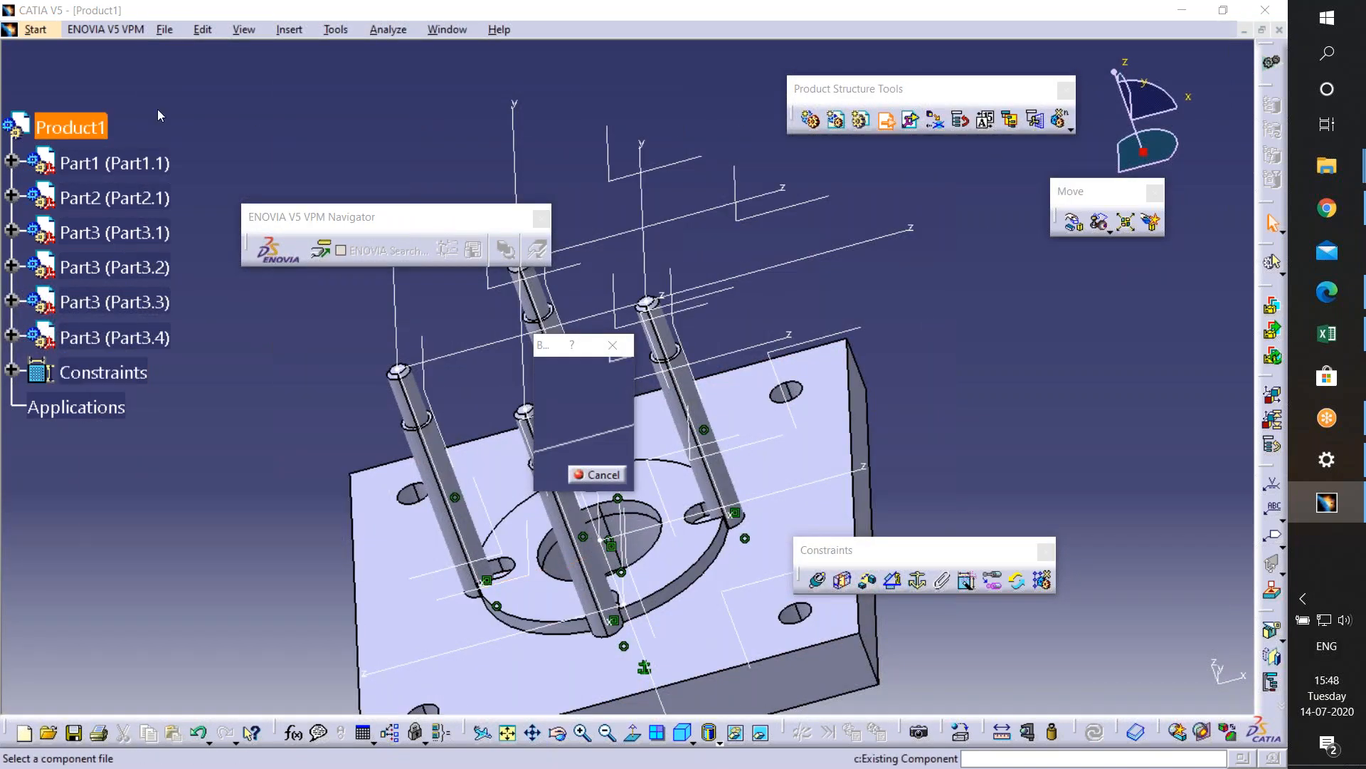
left_click_drag(757, 331, 750, 430)
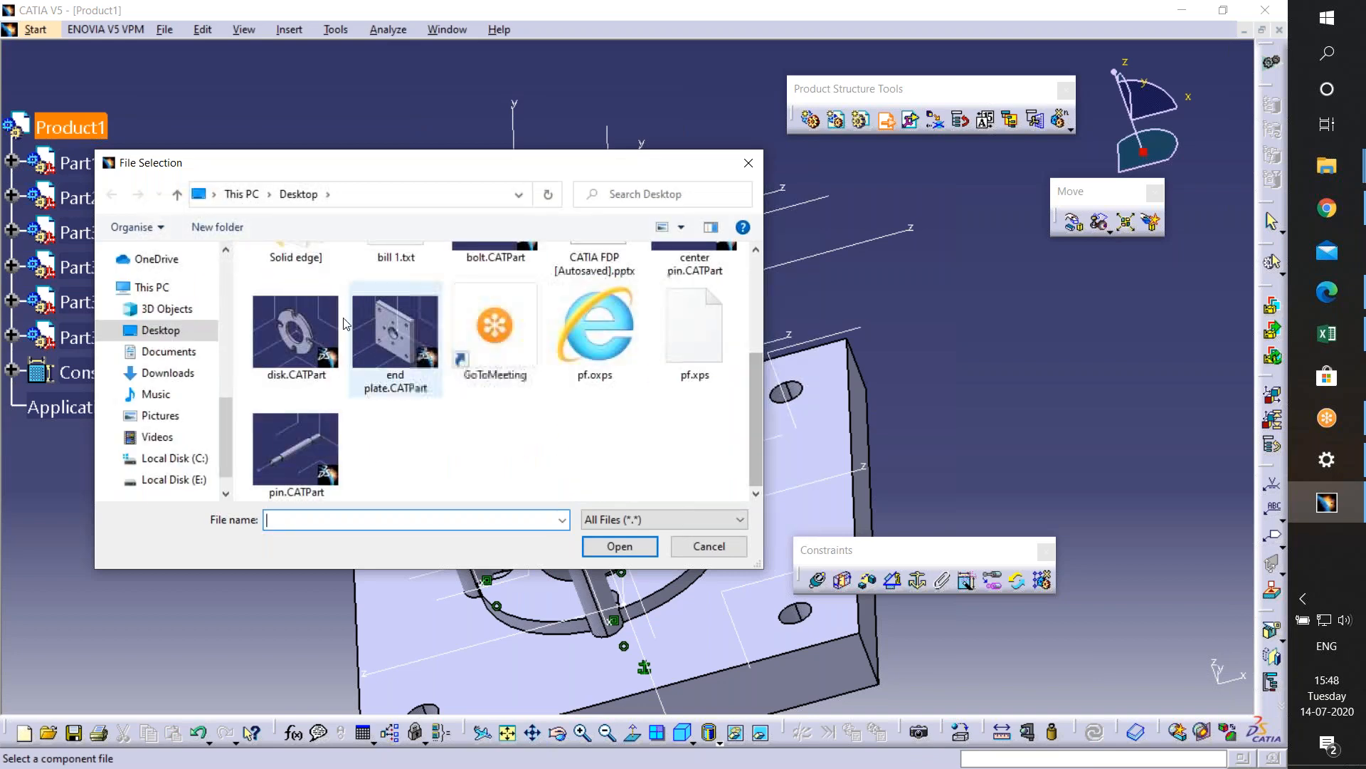
left_click(759, 165)
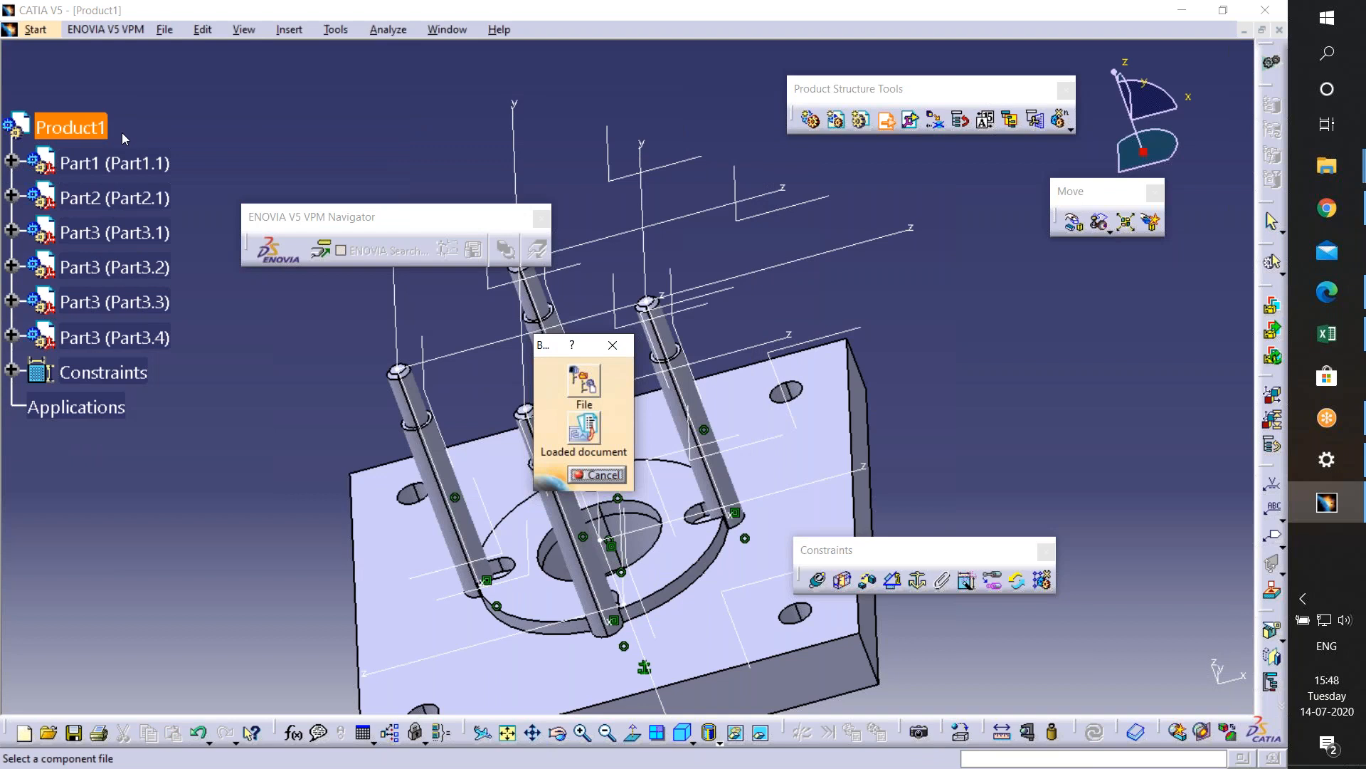
left_click(628, 347)
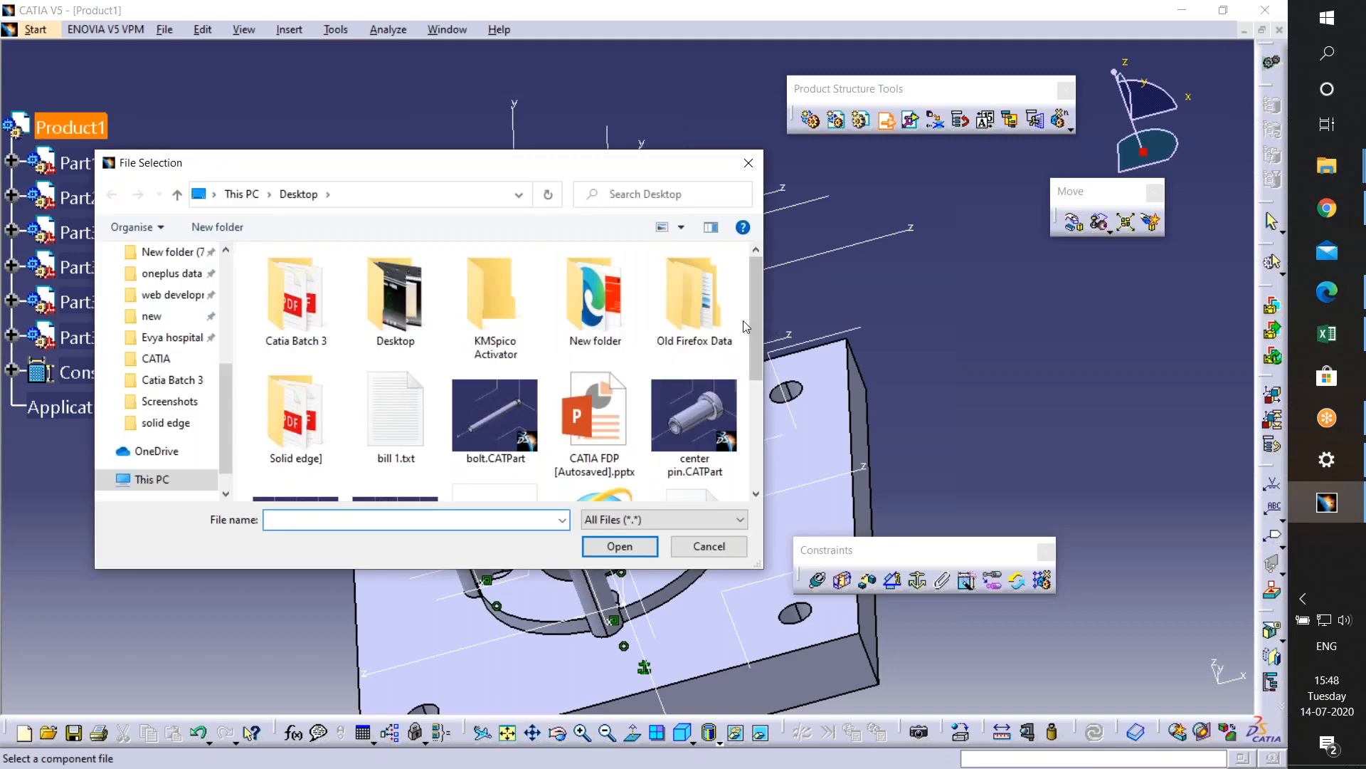
scroll(476, 393, "down", 3)
left_click(618, 546)
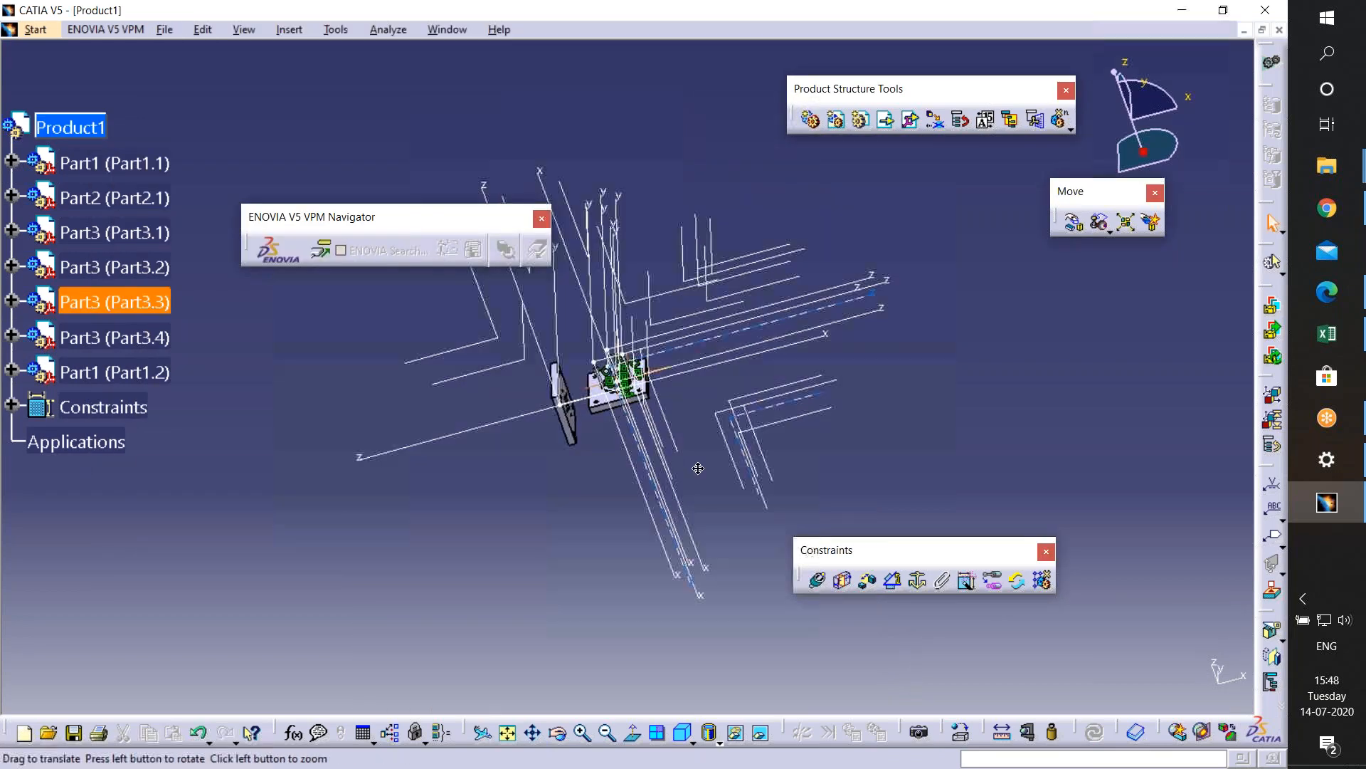
- Add a coincidence constraint between the central hole axis of end plate Part1.2 and the disk's central axis, and update the assembly
middle_click_drag(698, 469, 677, 280)
middle_click_drag(455, 626, 896, 341)
left_click(817, 581)
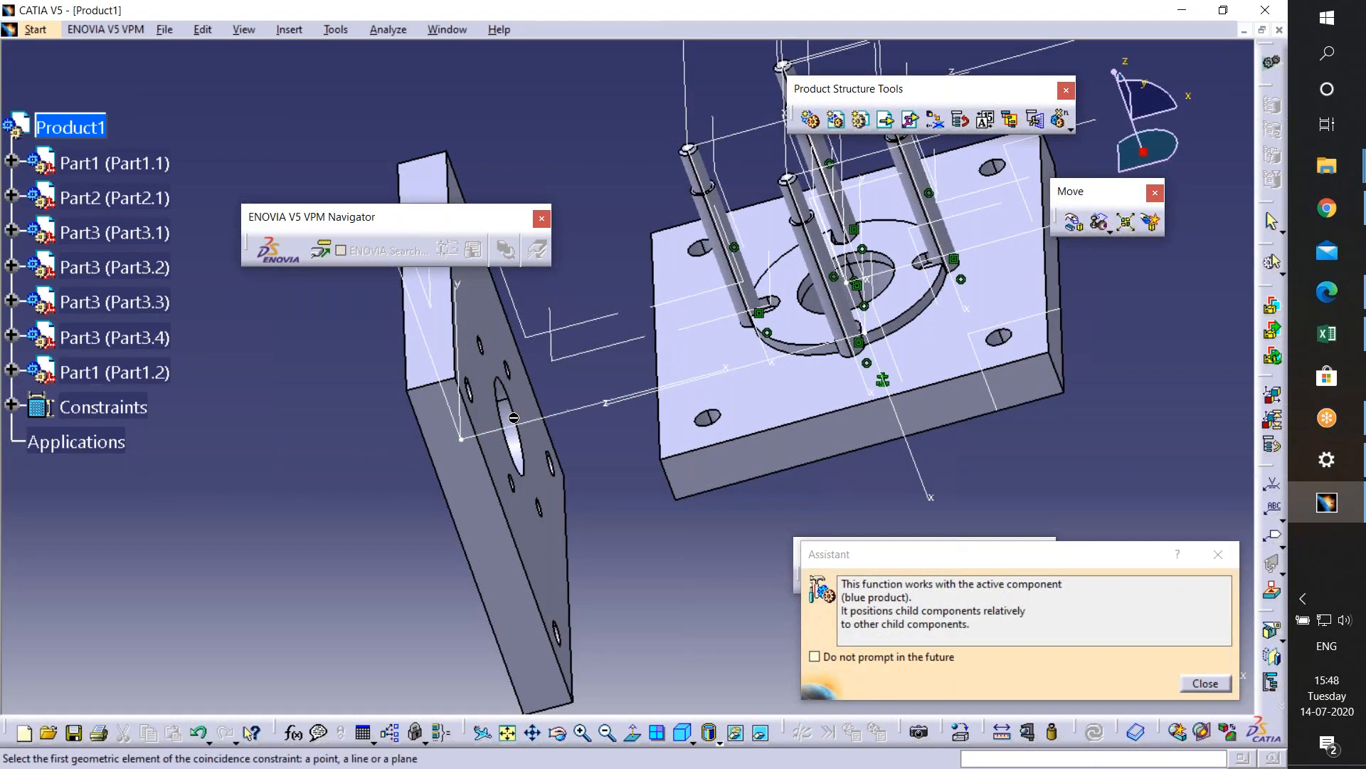
middle_click_drag(639, 597, 507, 570)
middle_click_drag(883, 526, 783, 505)
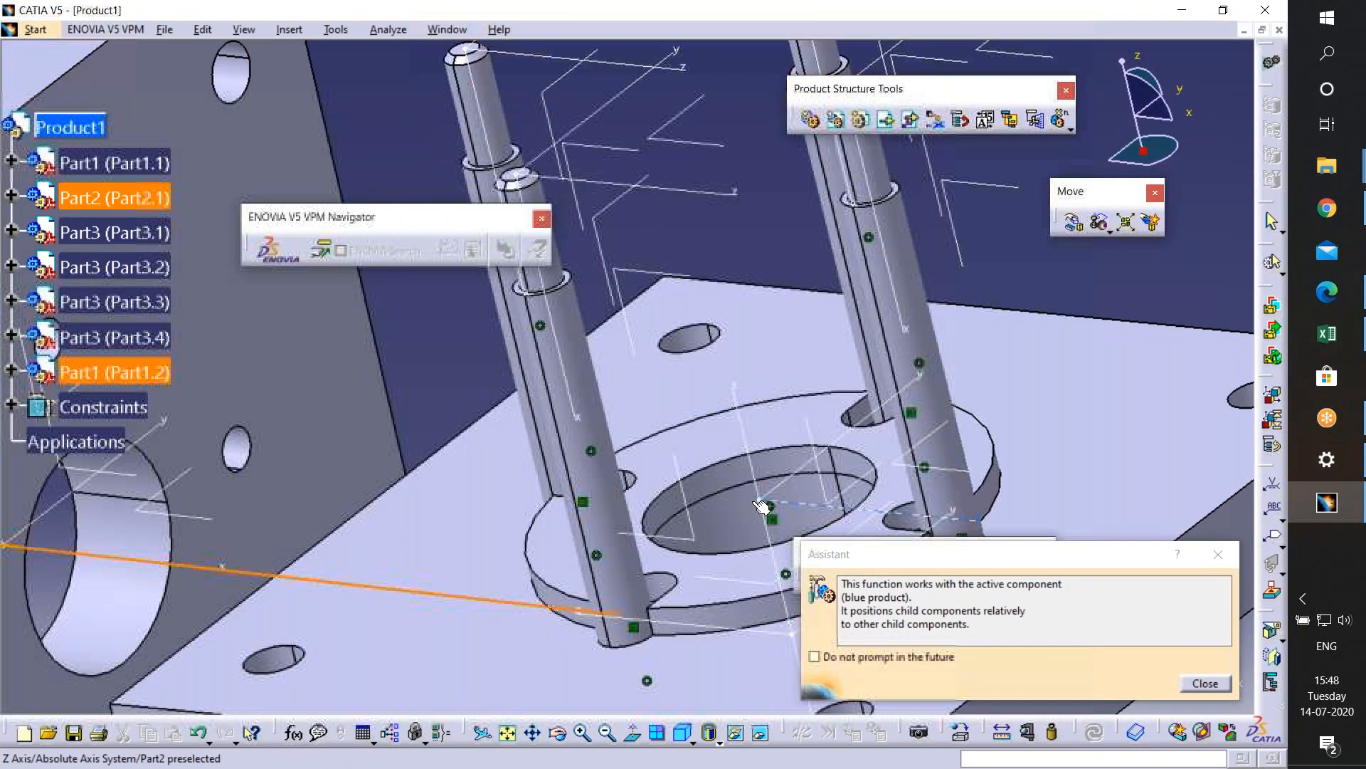
left_click(718, 333)
left_click(1096, 733)
- Add a contact constraint between a pin's upper shoulder face and the underside of end plate Part1.2, and update the assembly
middle_click_drag(758, 514, 740, 484)
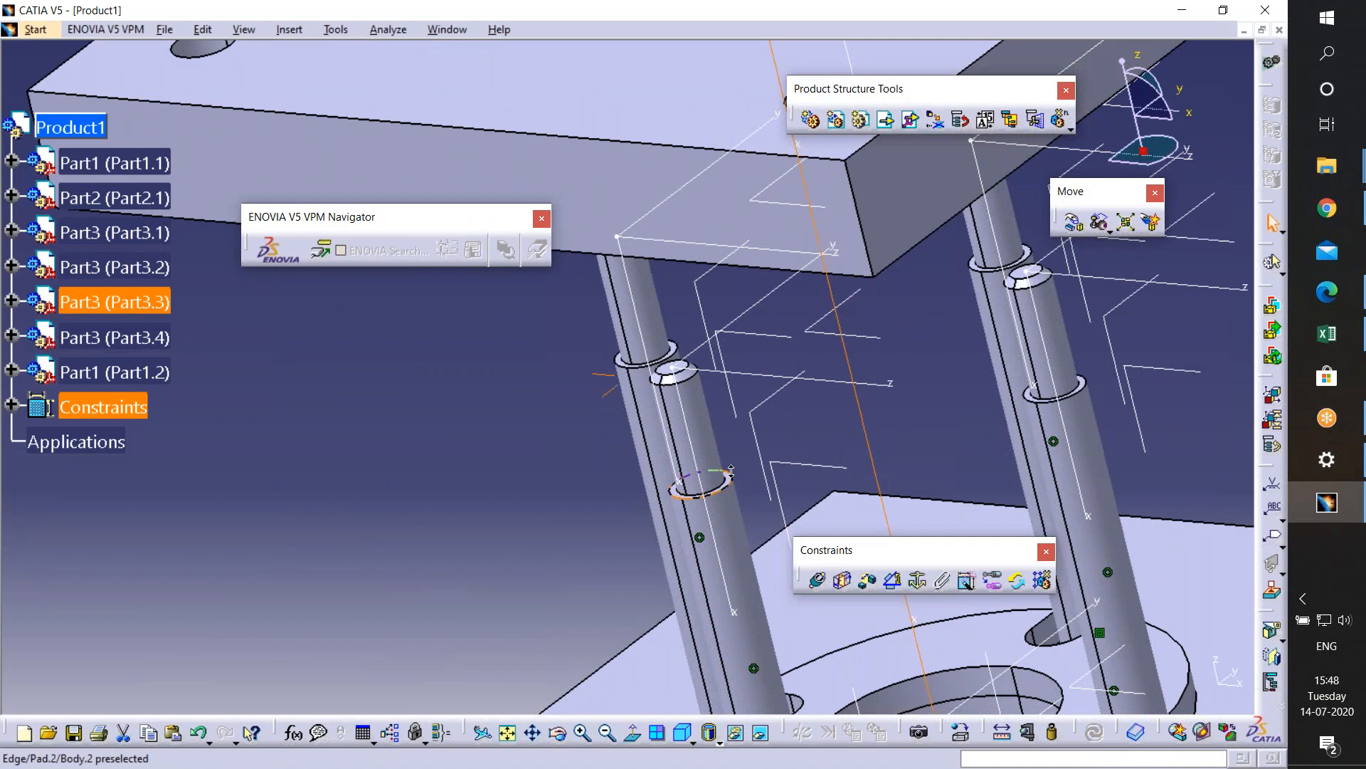
middle_click_drag(731, 471, 733, 423)
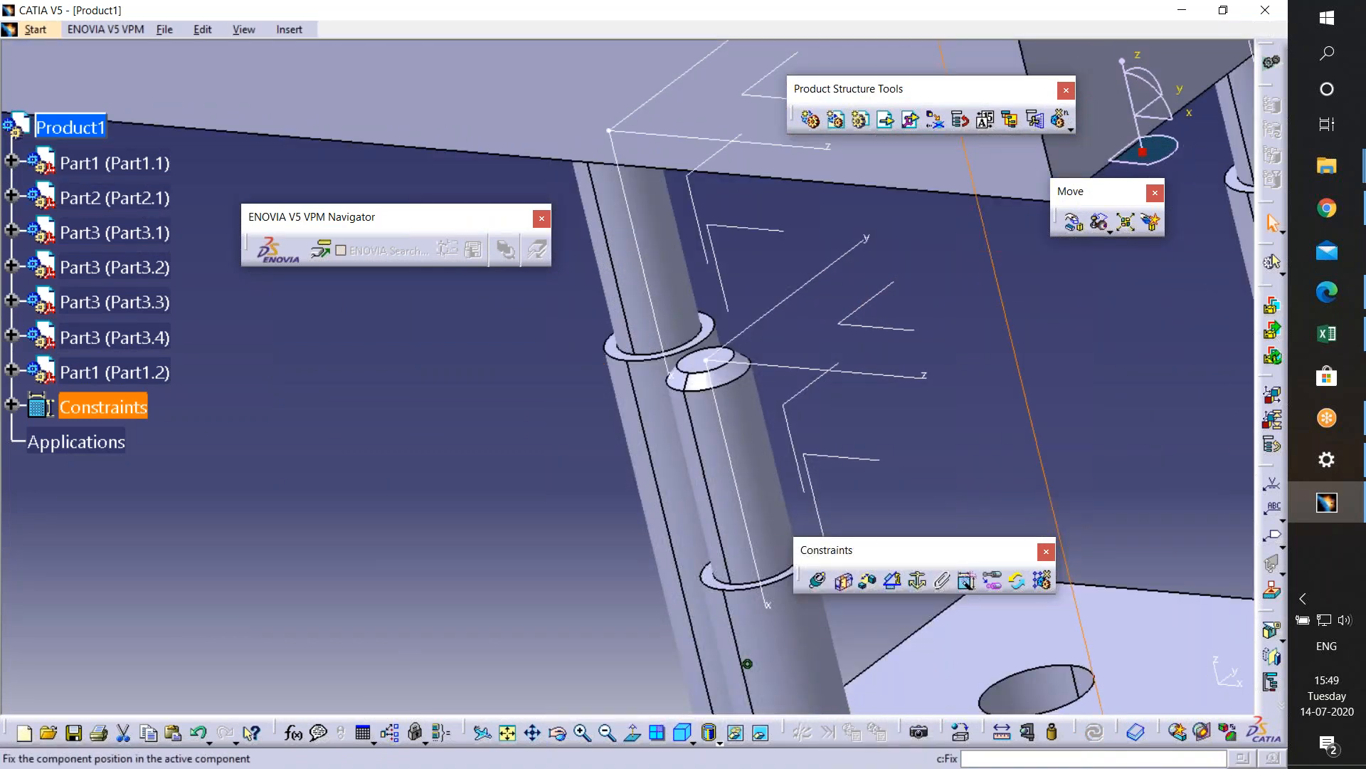
left_click(832, 580)
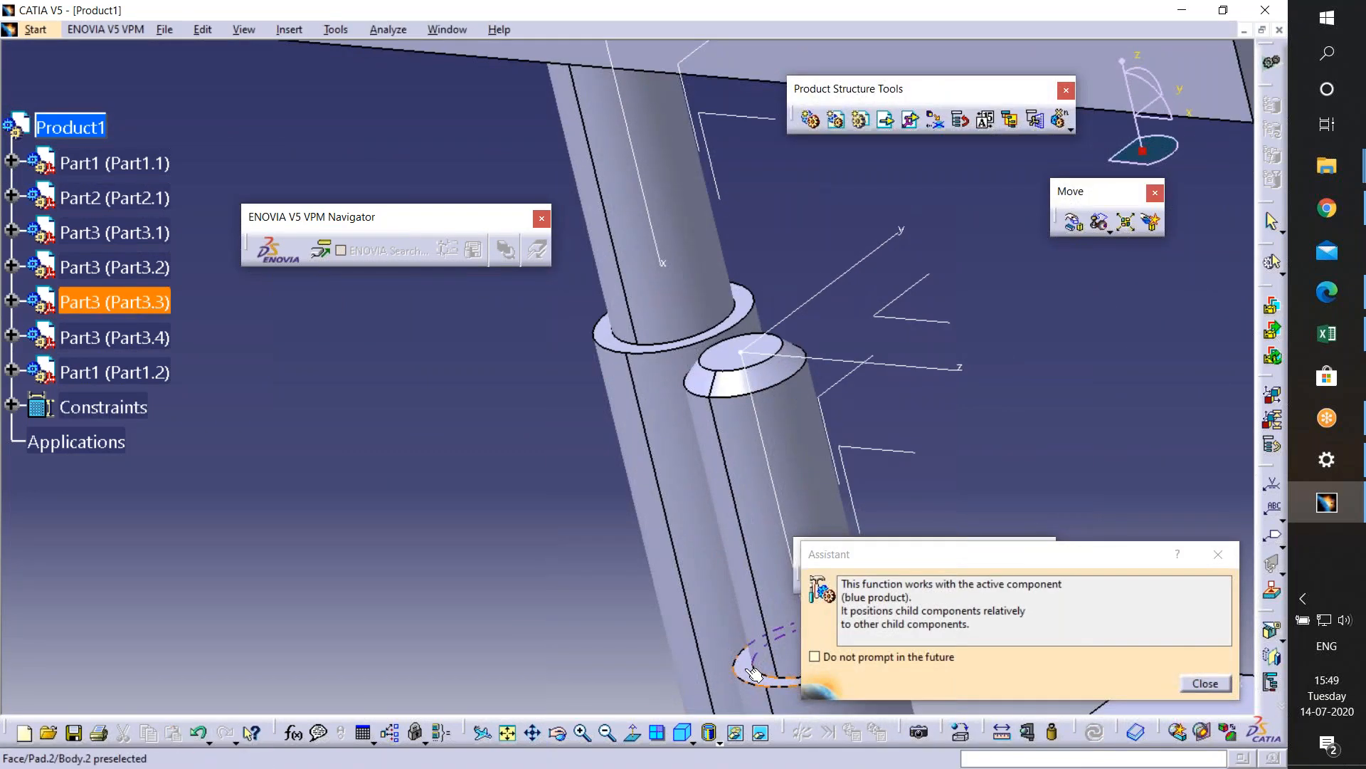
middle_click_drag(720, 588, 601, 402)
left_click(586, 376)
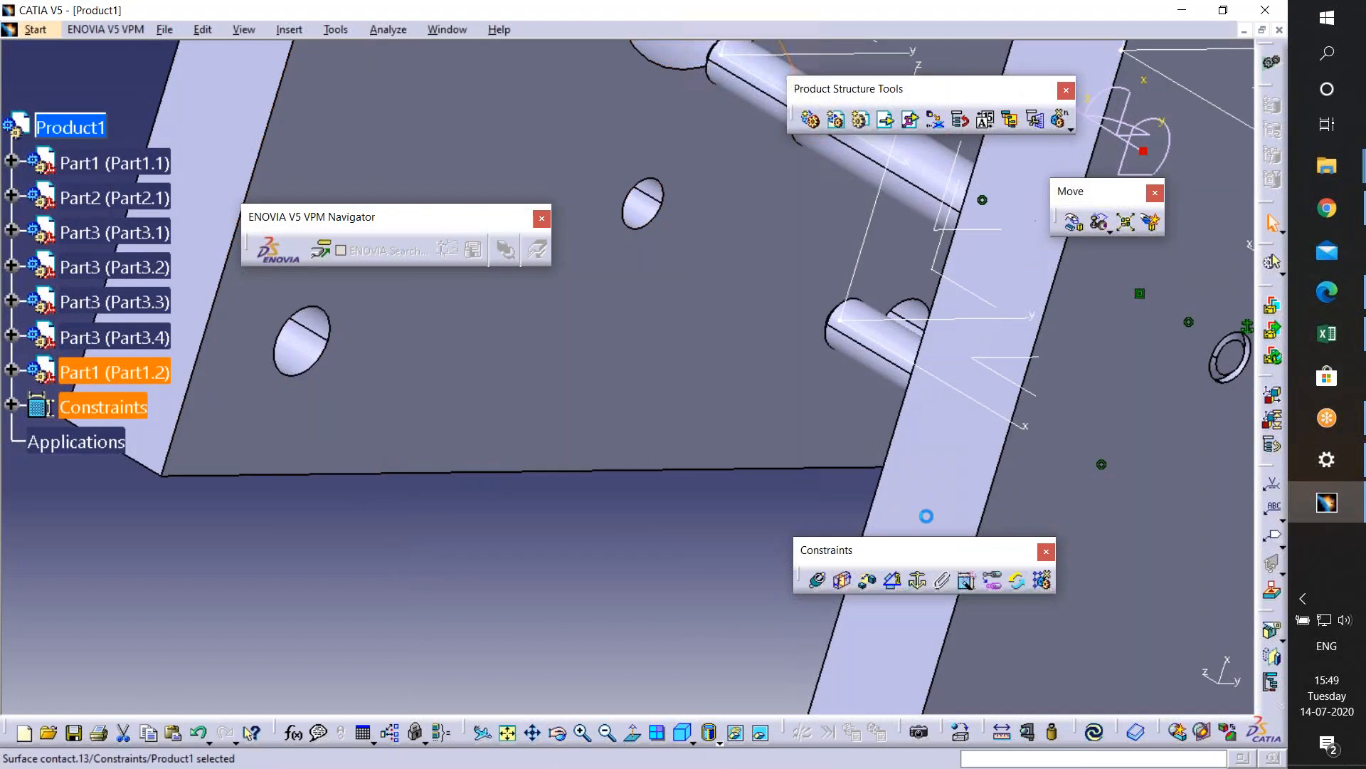
left_click(1099, 735)
middle_click_drag(605, 513, 670, 616)
right_click(670, 616)
left_click(553, 468)
middle_click_drag(866, 328, 1001, 496)
- Insert the existing component center pin.CATPart from the Desktop into Product1
left_click(886, 119)
left_click(70, 127)
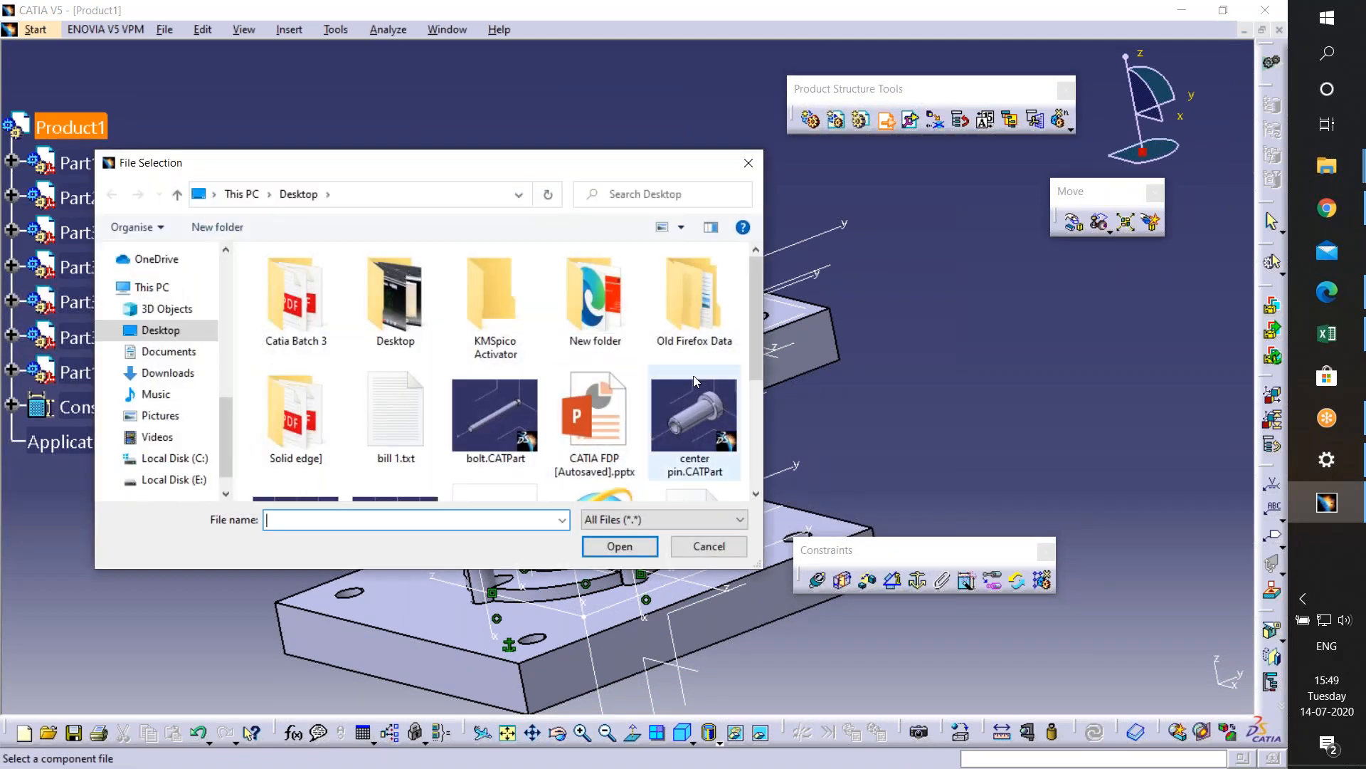
left_click(685, 392)
left_click(619, 546)
- Add a coincidence constraint between the center pin's axis and the upper end plate's central hole axis, and update the assembly
middle_click_drag(627, 463, 637, 285)
left_click(628, 453)
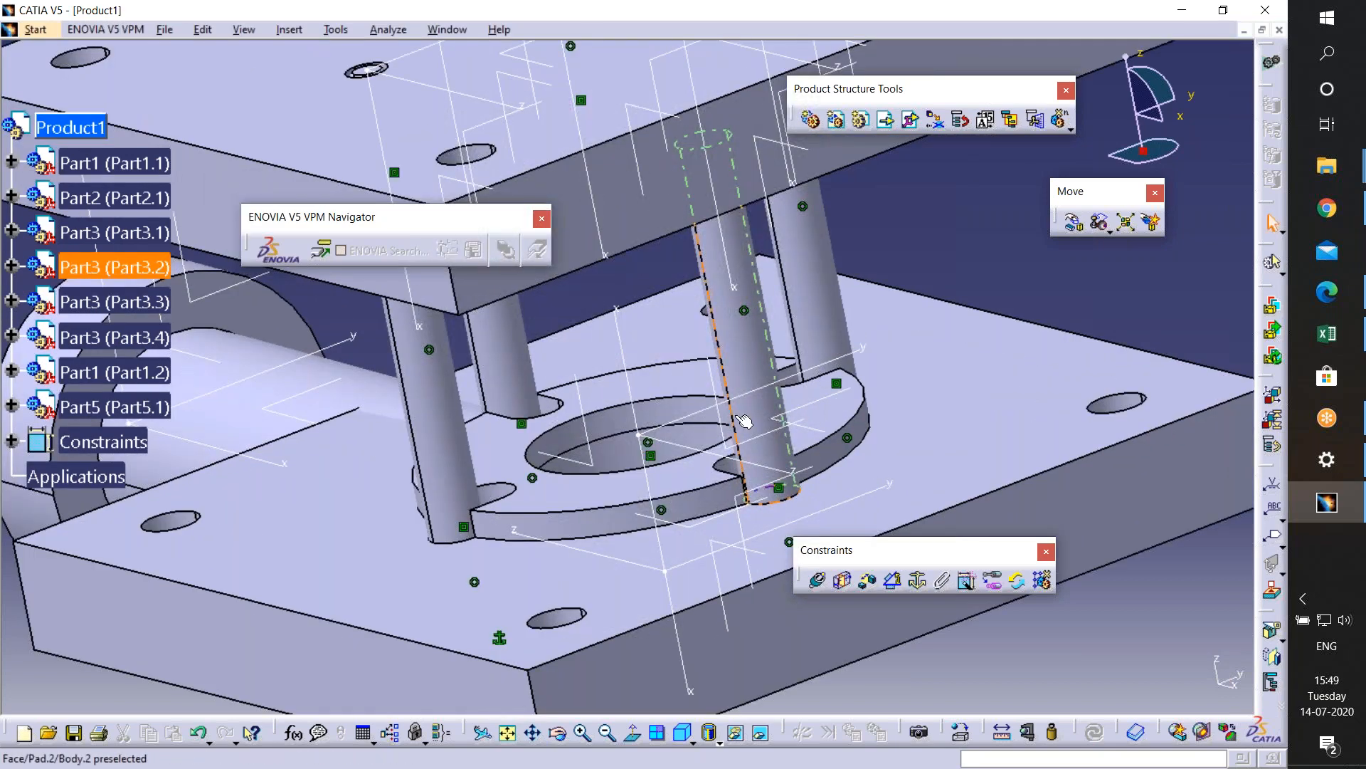
left_click(612, 378)
middle_click_drag(612, 377, 925, 499)
left_click(818, 580)
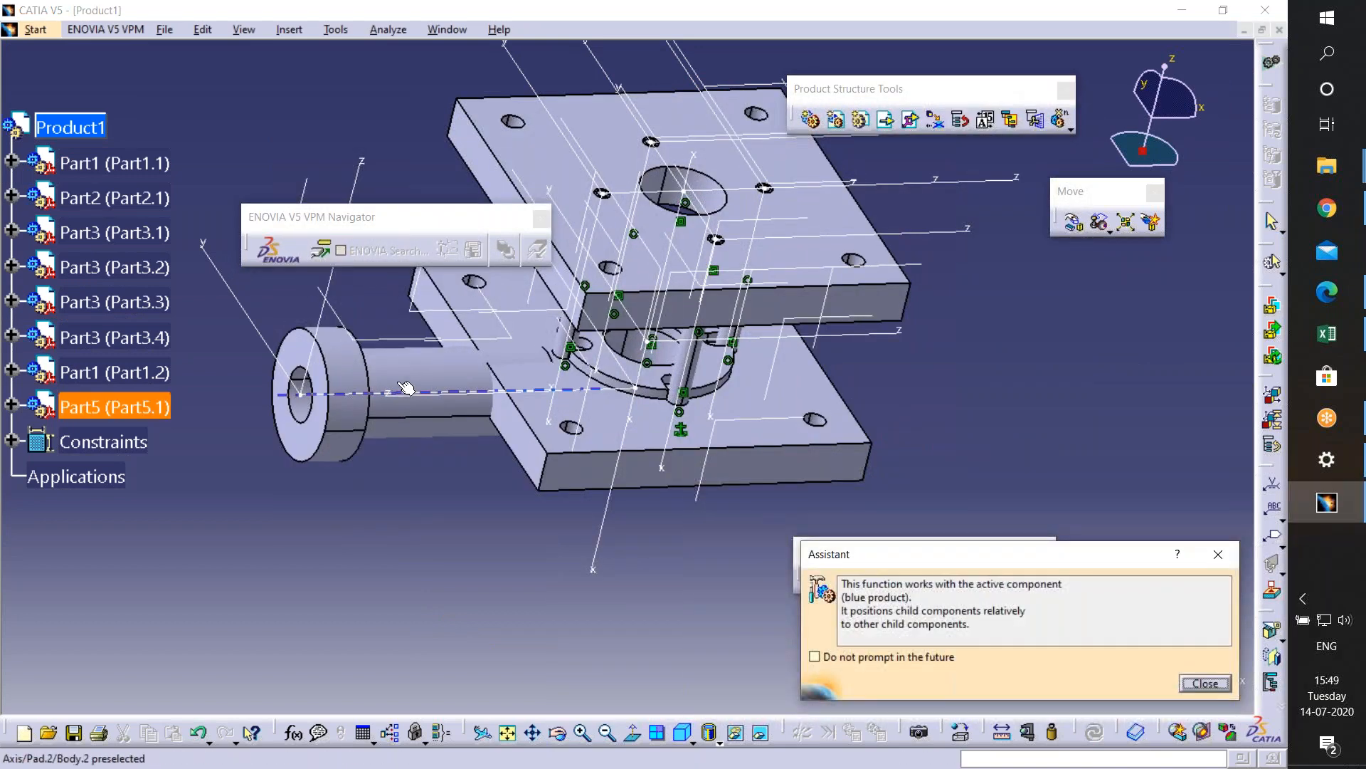
middle_click_drag(406, 388, 329, 395)
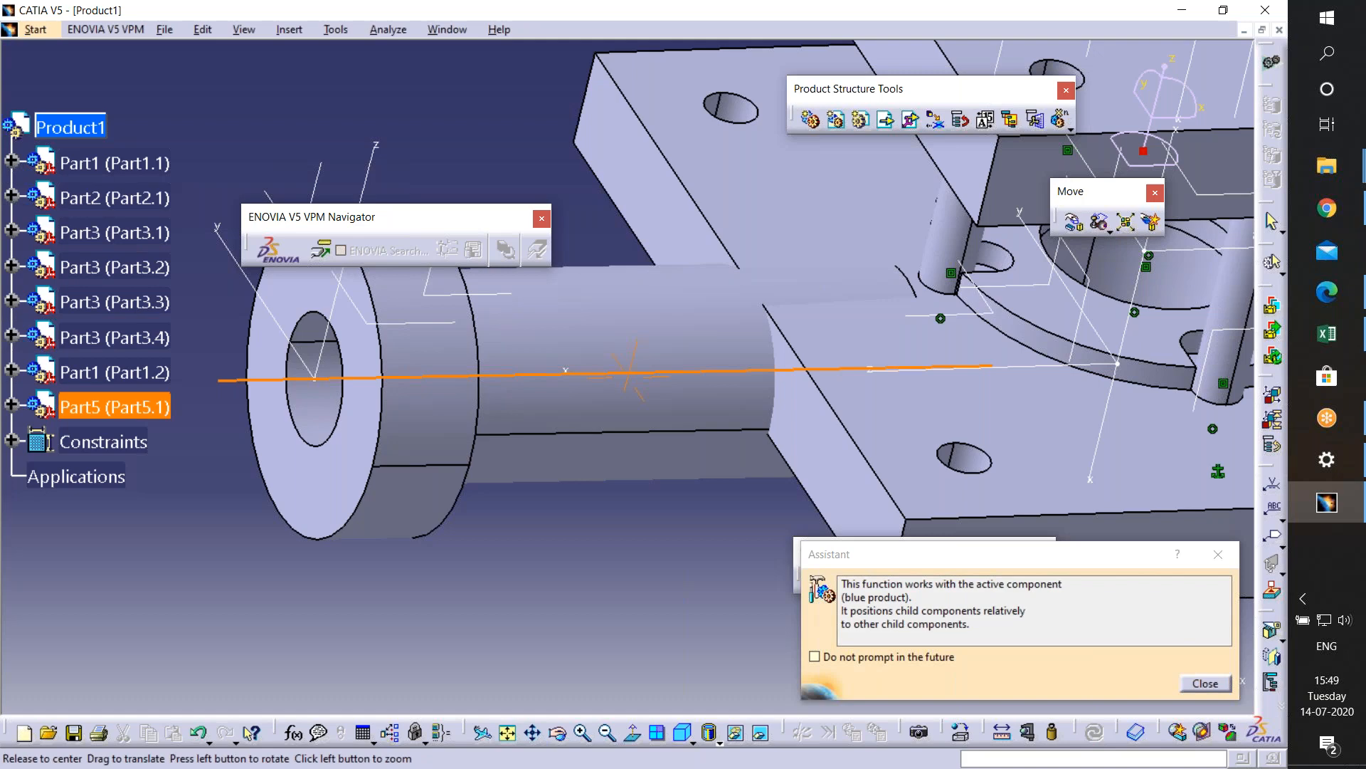
middle_click_drag(961, 178, 511, 594)
left_click(824, 335)
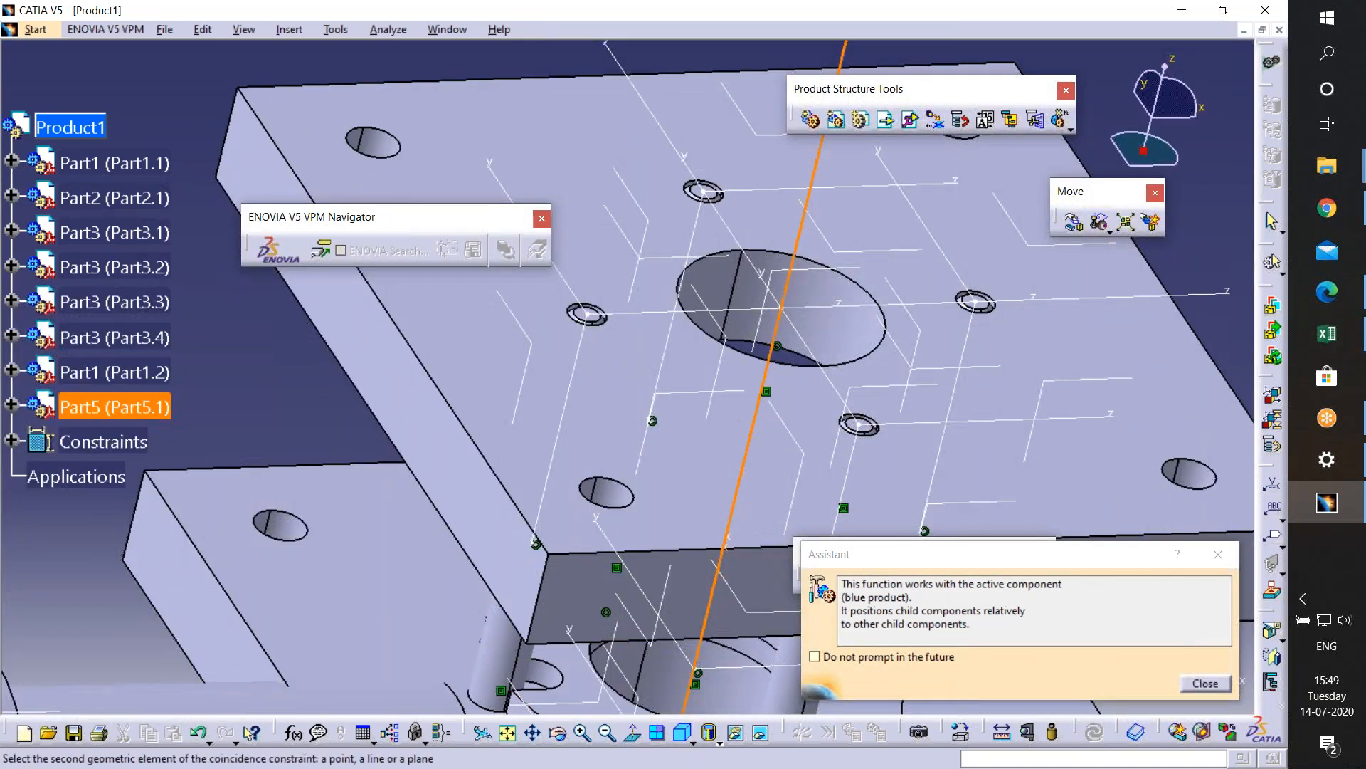
left_click(1094, 732)
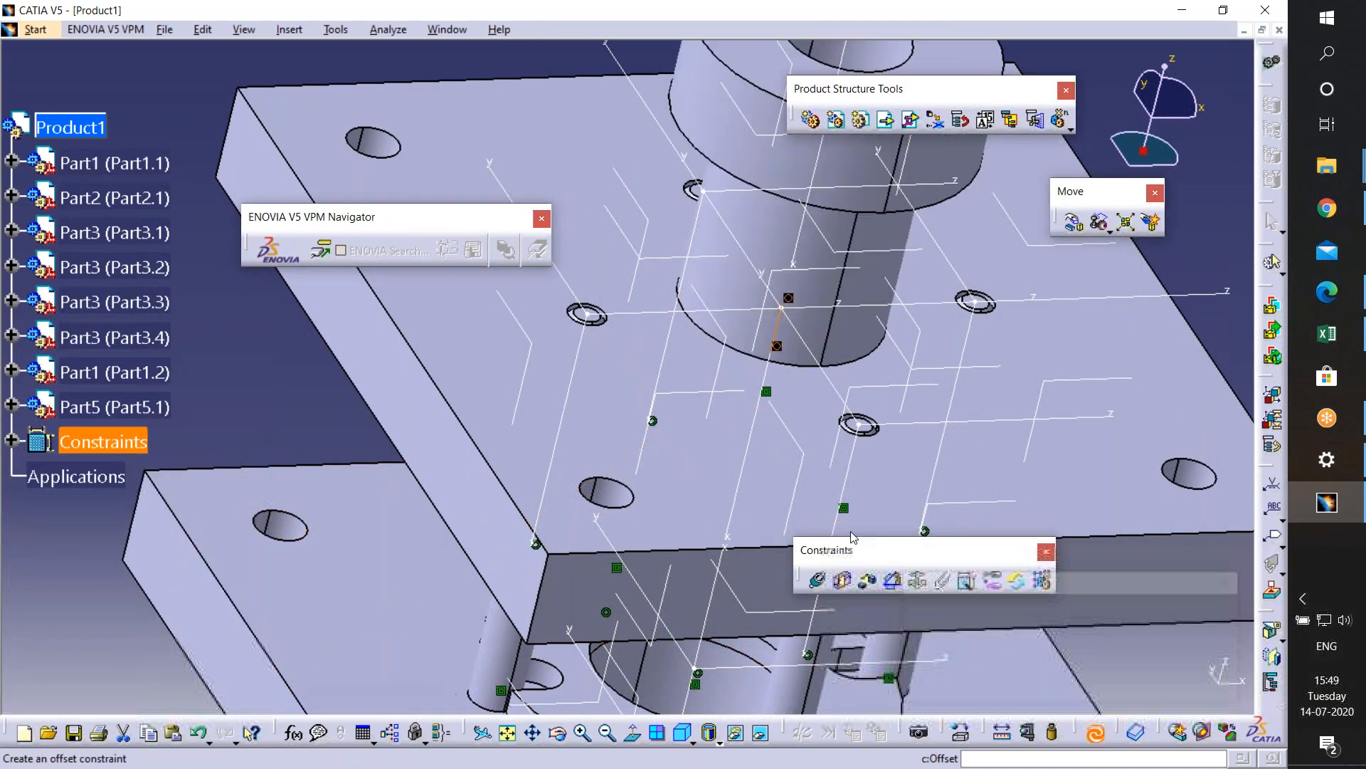
- Add a contact constraint between the underside of the center pin's head and the upper end plate's top face, and update the assembly
middle_click_drag(655, 448, 646, 113)
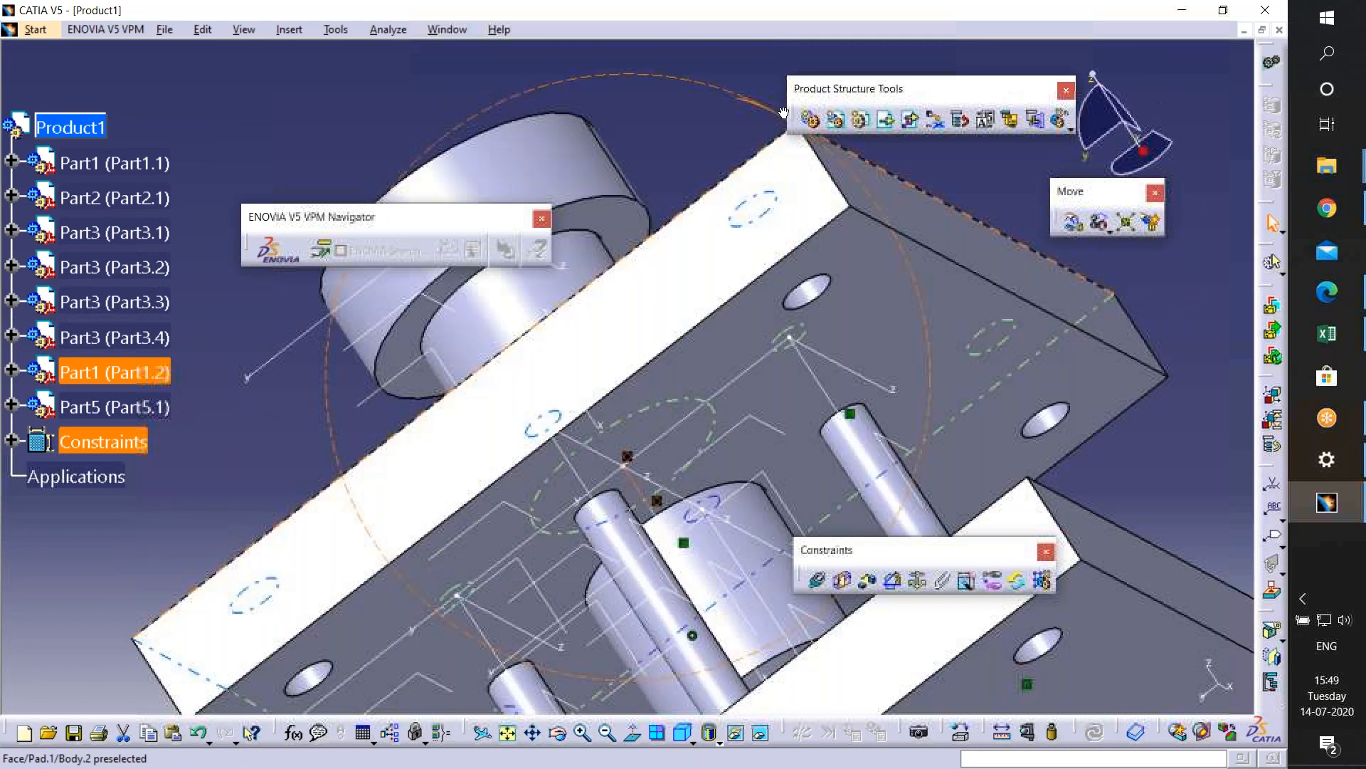
middle_click_drag(697, 506, 954, 544)
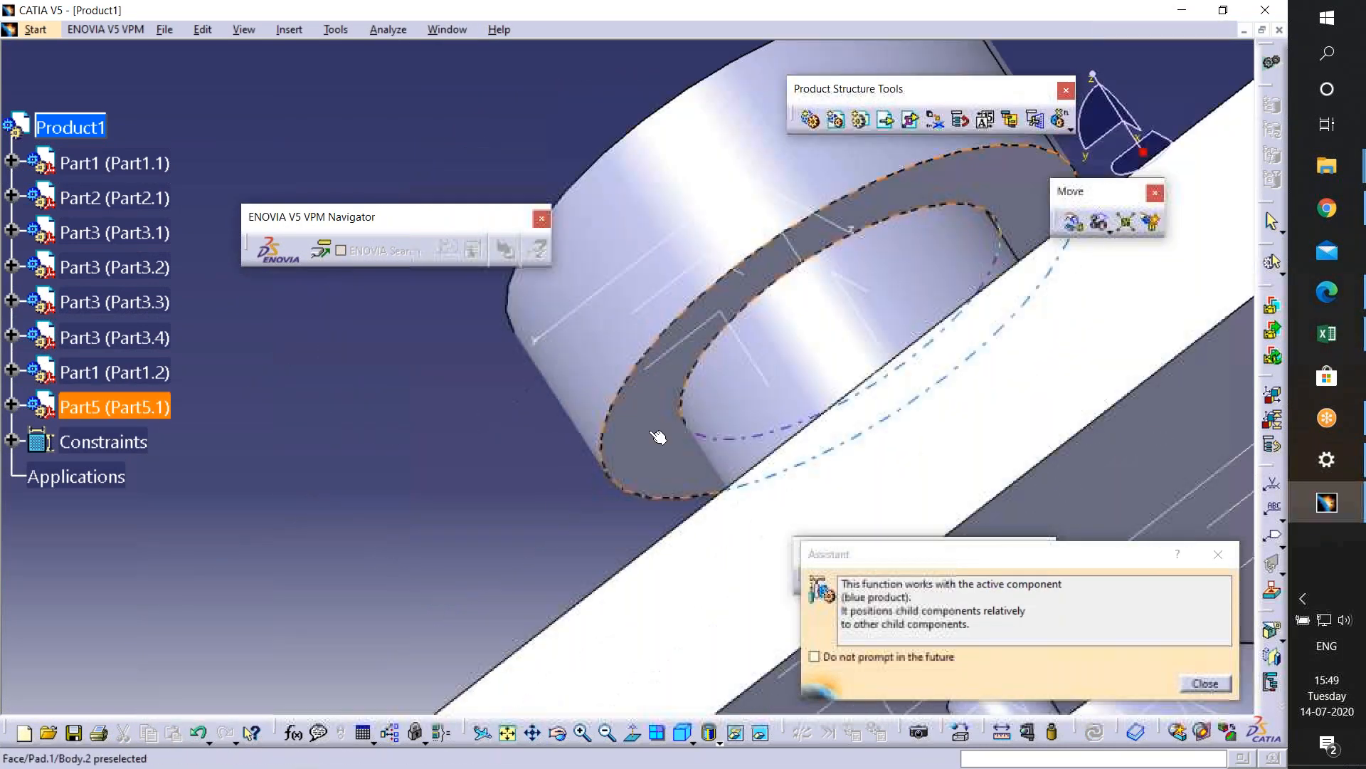
left_click(662, 448)
middle_click_drag(704, 528, 719, 662)
left_click(721, 641)
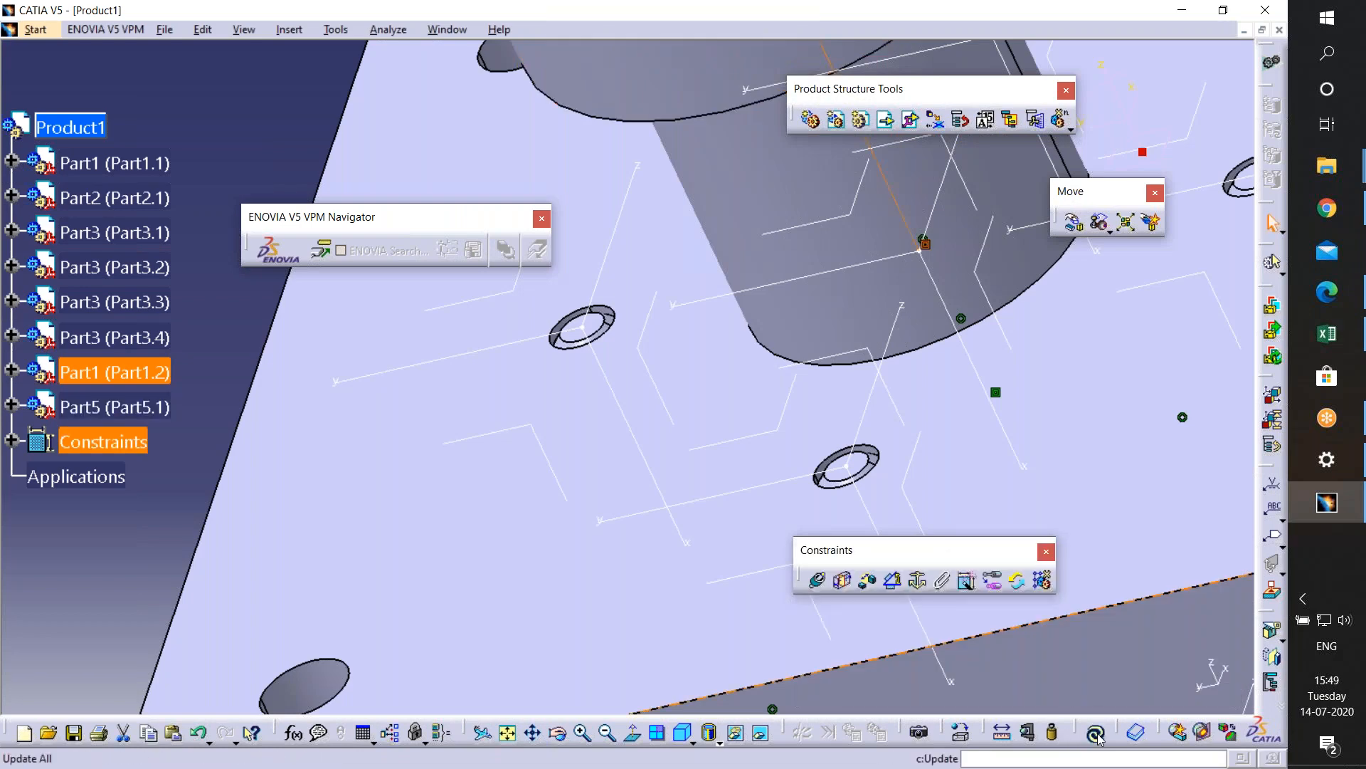
left_click(1096, 734)
middle_click_drag(712, 313, 876, 456)
middle_click_drag(811, 392, 883, 148)
- Insert the existing component bolt.CATPart from the Desktop into Product1
left_click(886, 120)
left_click(91, 130)
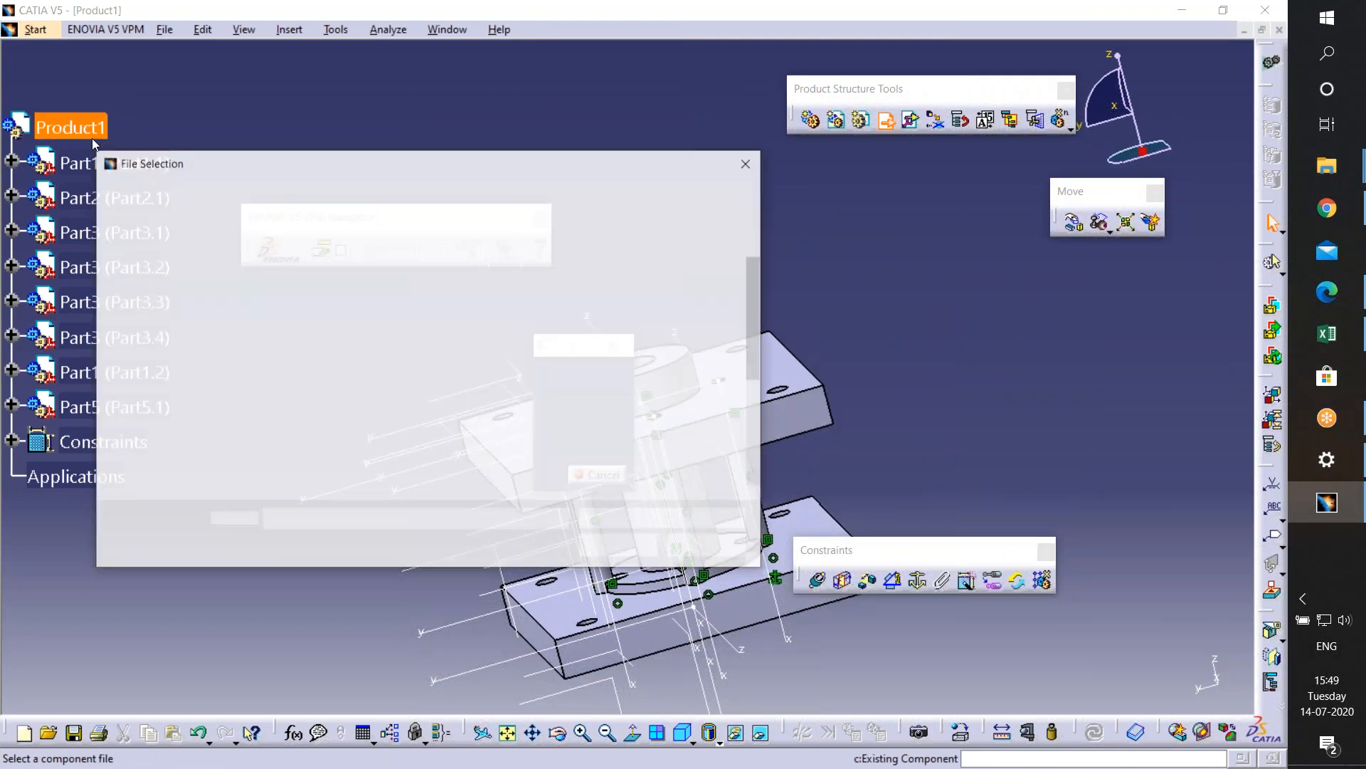
scroll(497, 473, "down", 3)
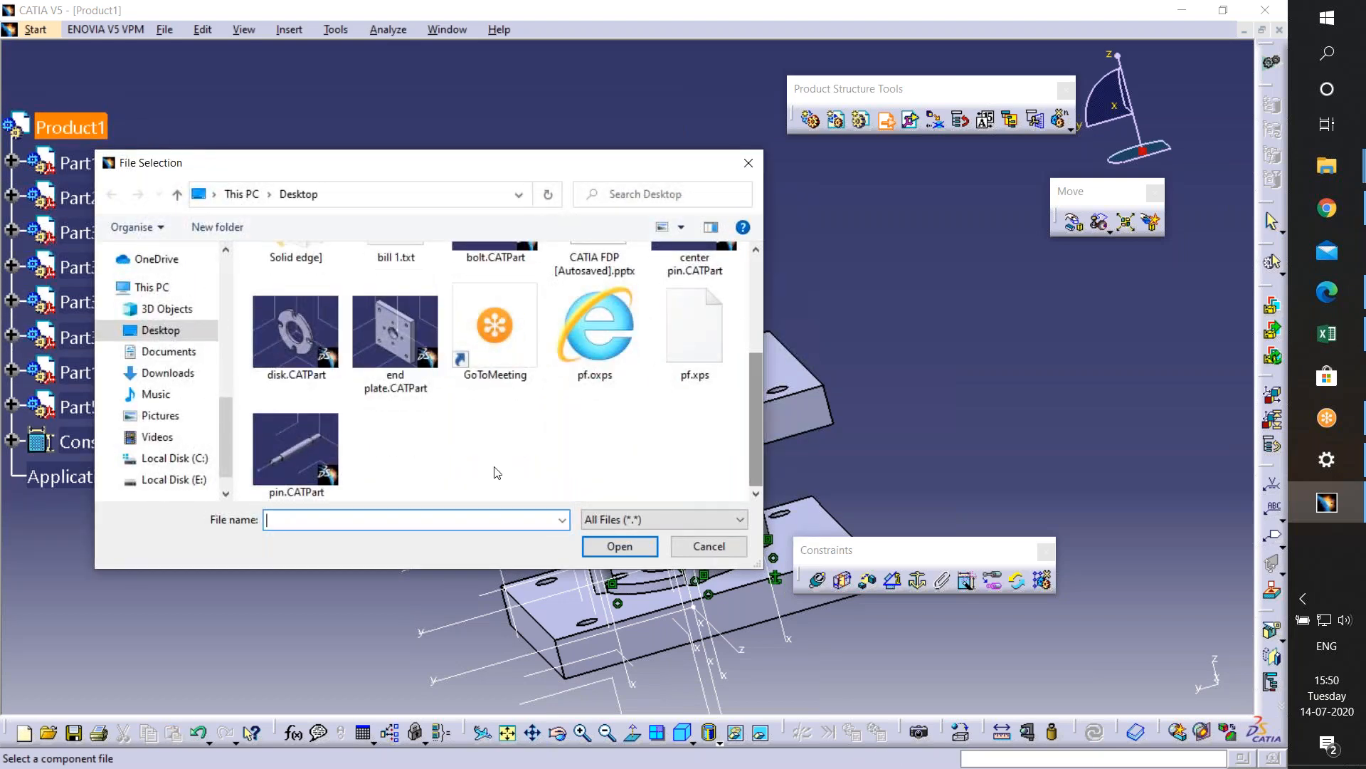
scroll(758, 379, "up", 3)
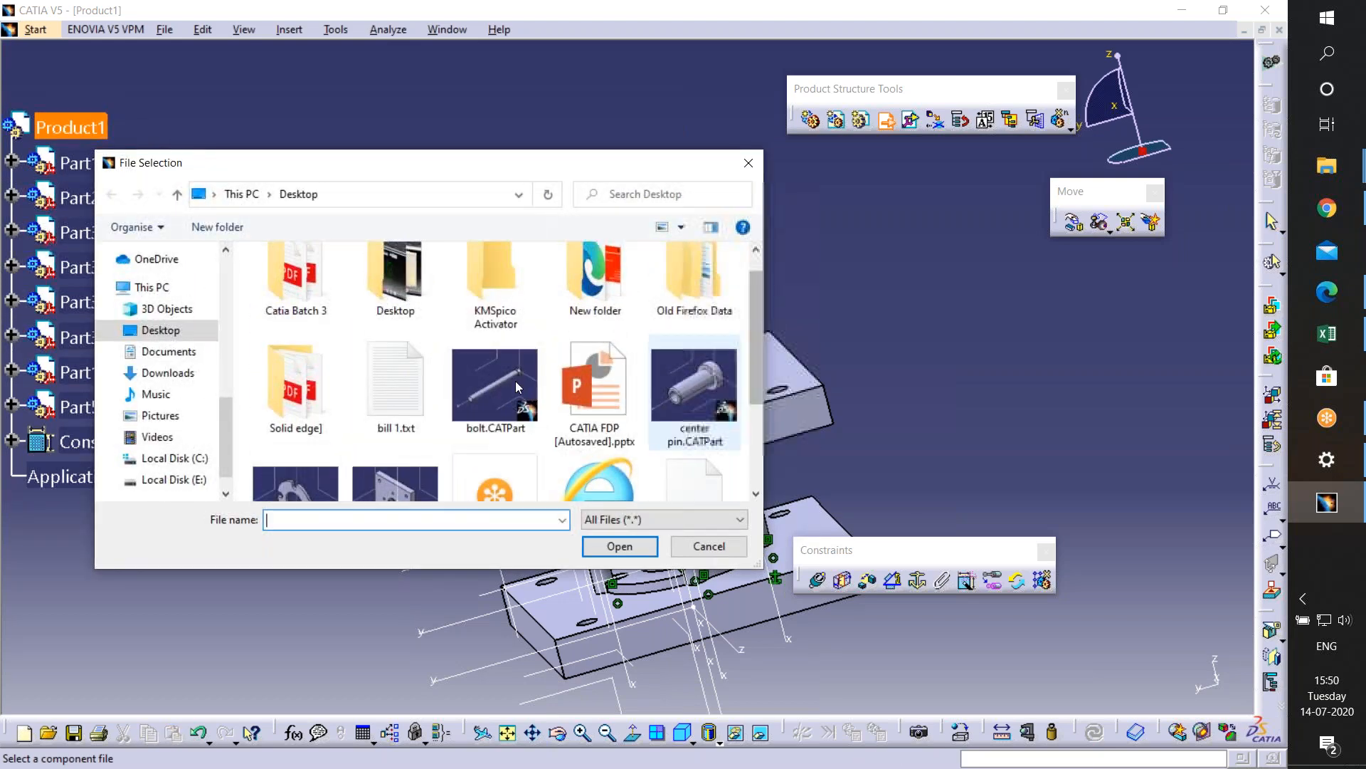
left_click(491, 431)
key("Return")
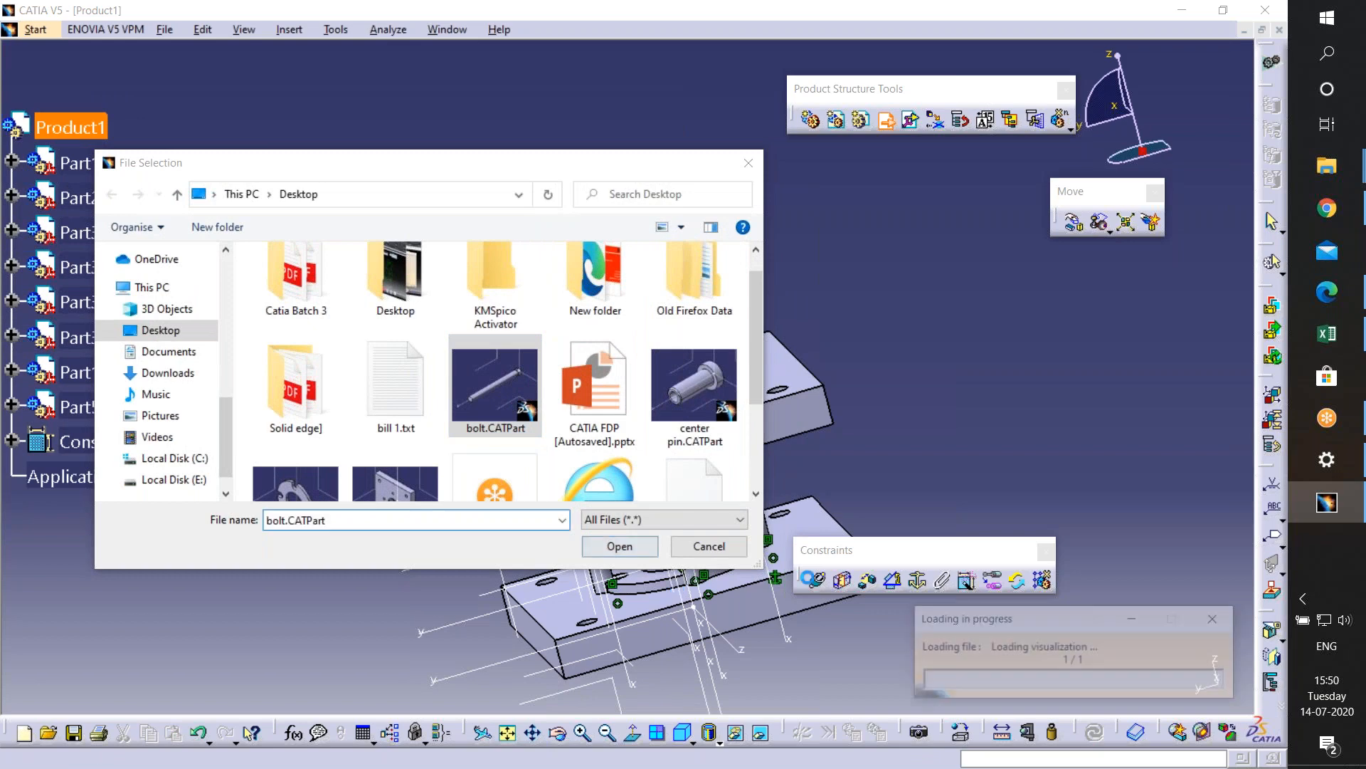
- Add a coincidence constraint between the bolt's axis and a corner hole of the upper end plate, and update the assembly
middle_click_drag(661, 459, 626, 93, "ctrl")
middle_click_drag(750, 573, 854, 651)
middle_click_drag(661, 541, 649, 278)
middle_click_drag(659, 569, 665, 640)
left_click(816, 580)
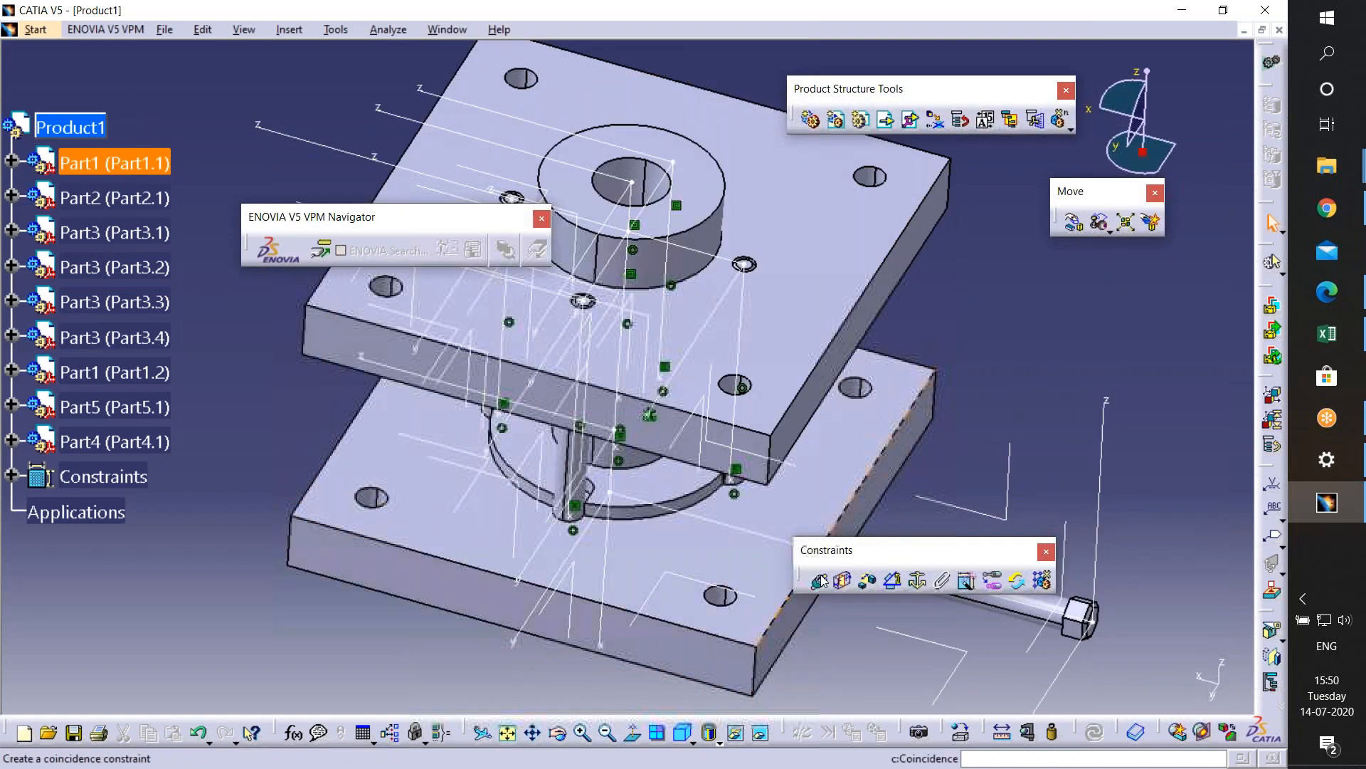
middle_click_drag(861, 364, 718, 202)
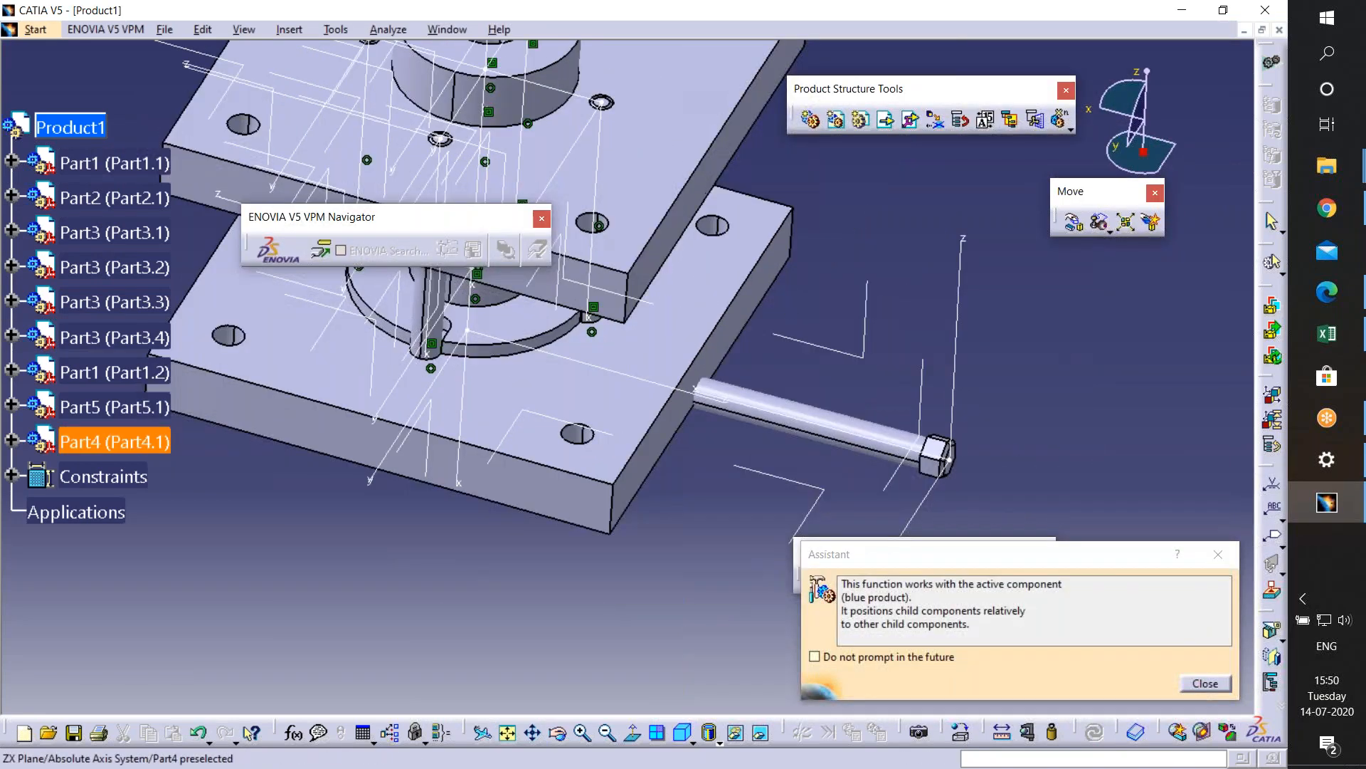
left_click(829, 421)
middle_click_drag(629, 344, 630, 345)
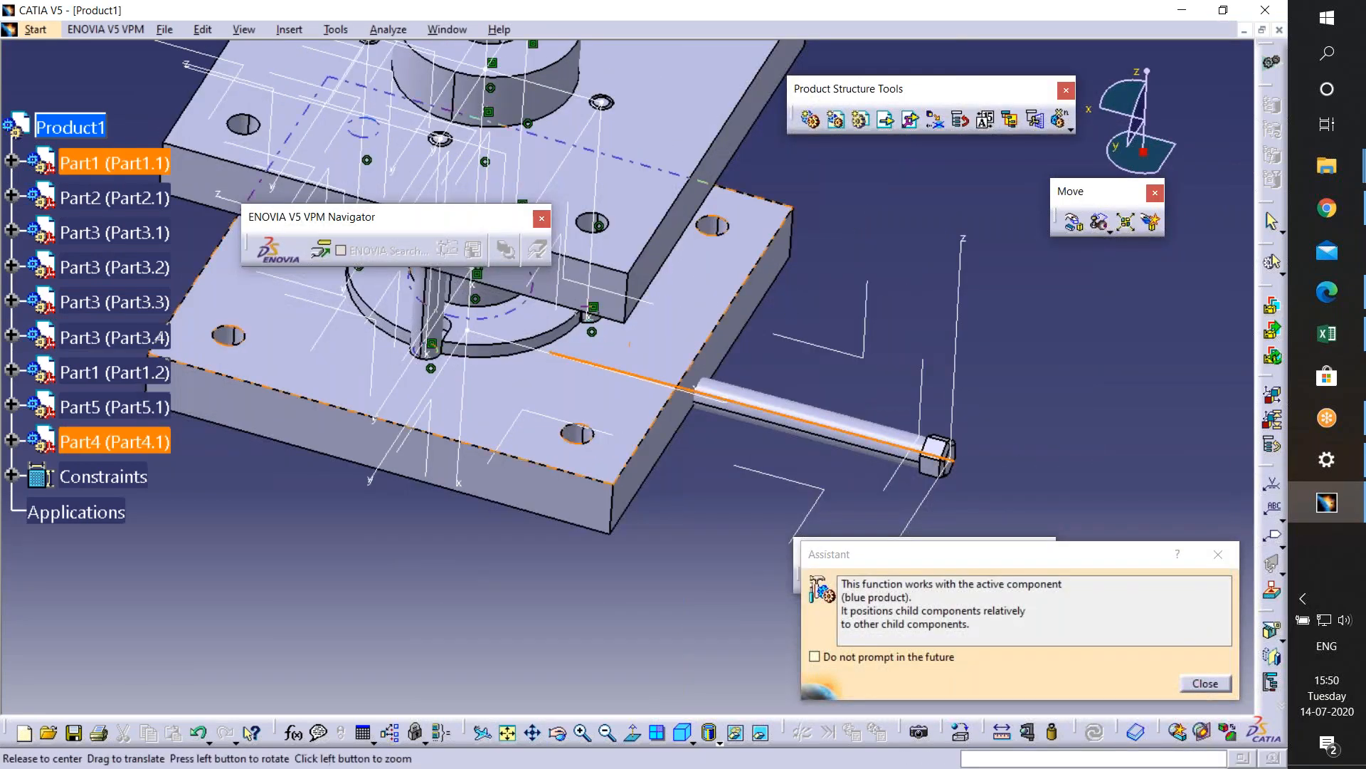
middle_click_drag(546, 312, 724, 555)
left_click(733, 249)
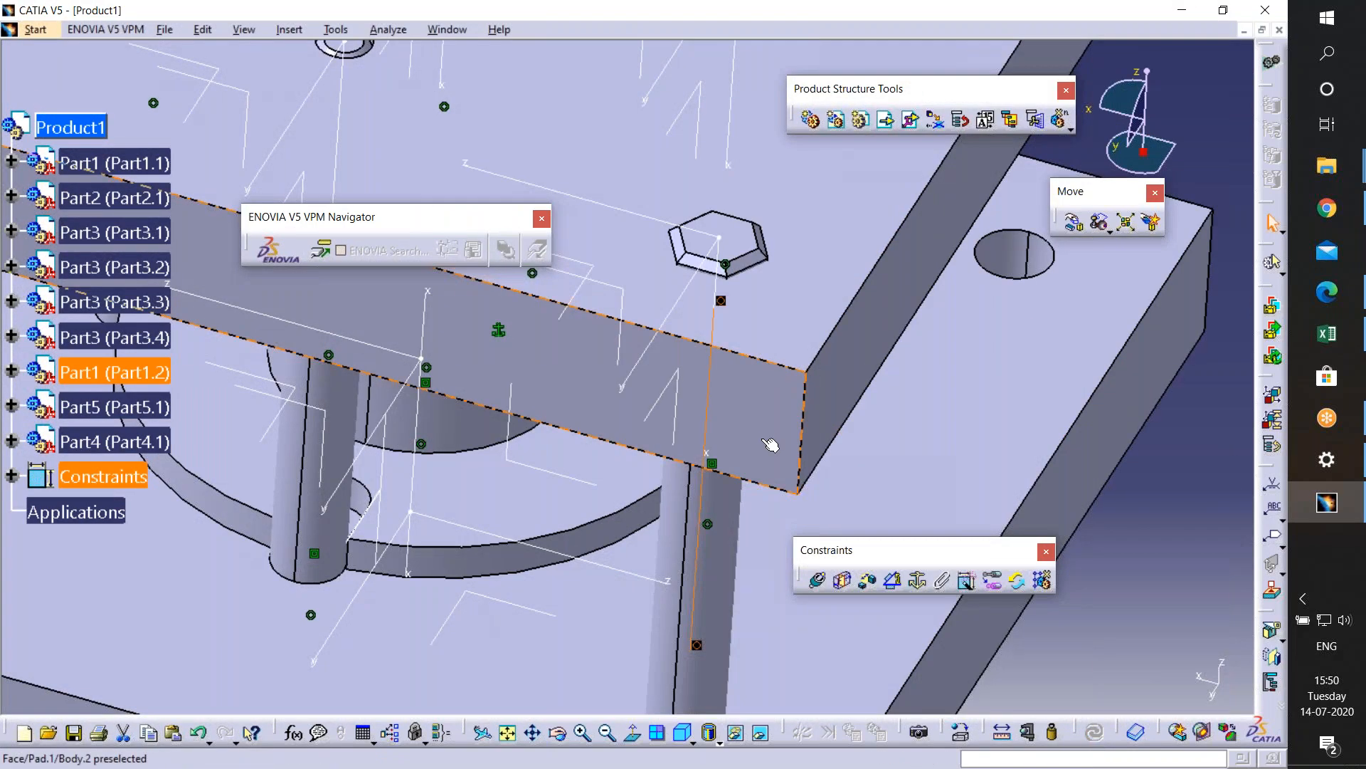
- Hide the upper end plate Part1.2 to expose the underside of the bolt head
middle_click_drag(765, 504, 794, 296)
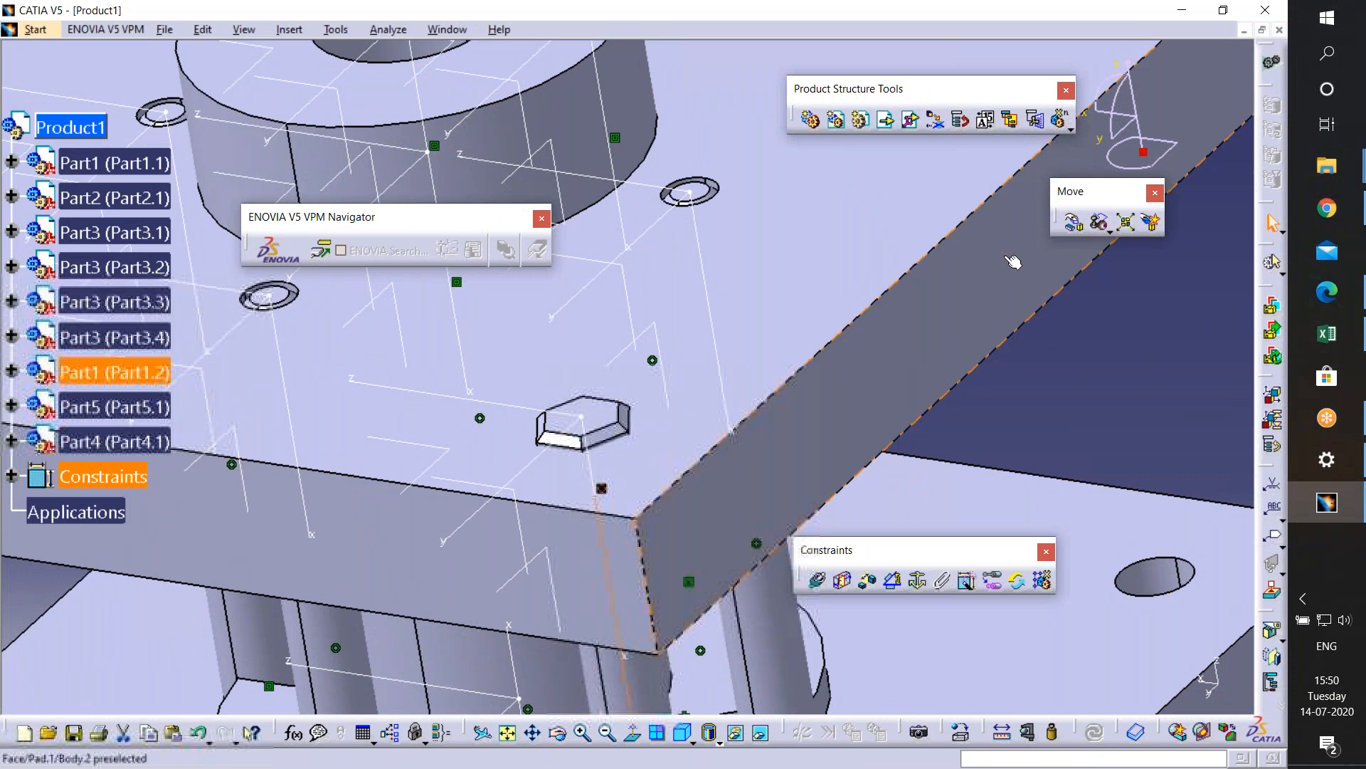
right_click(812, 456)
left_click(865, 504)
middle_click_drag(695, 521, 628, 405)
middle_click_drag(529, 312, 705, 378)
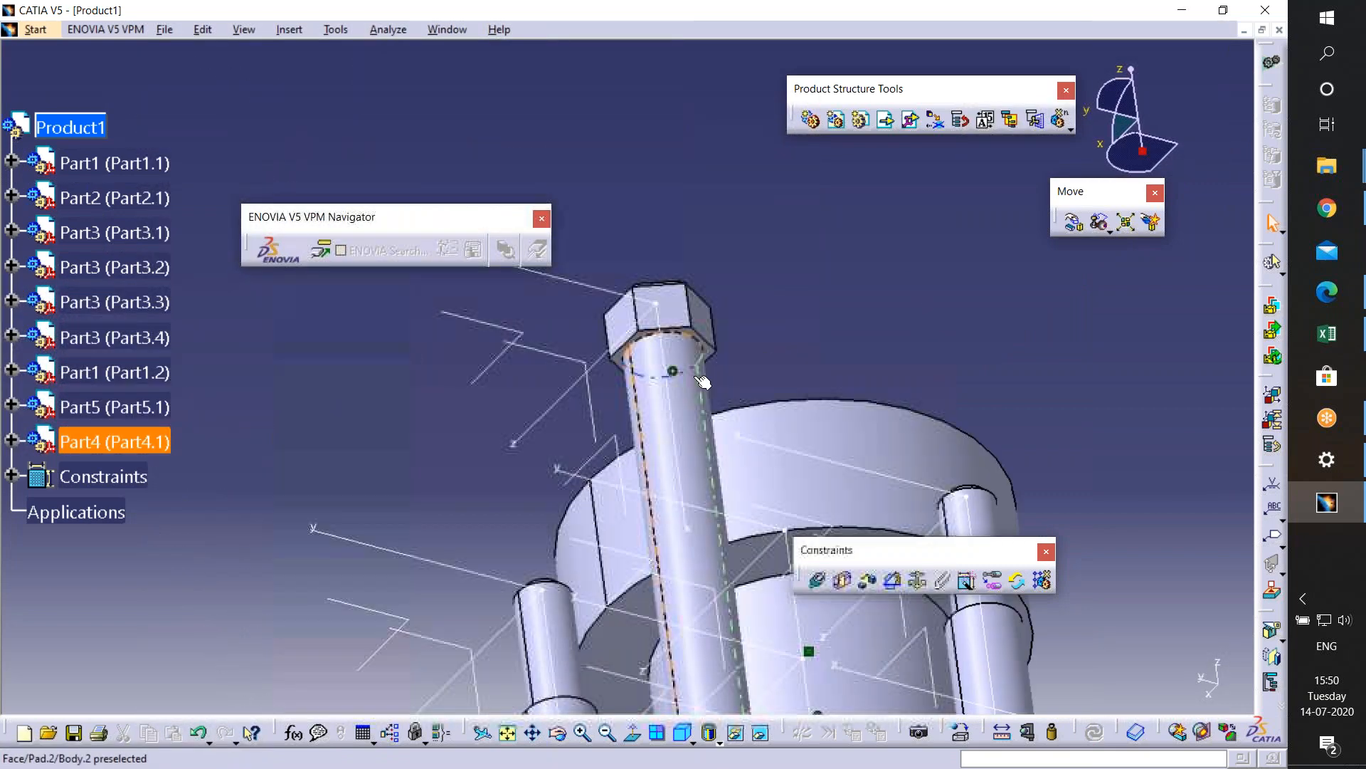
- Add a contact constraint between the bolt head's underside and the upper end plate's top face, restoring the hidden plate, and update the assembly
left_click(843, 585)
middle_click_drag(689, 469, 711, 302)
left_click(857, 296)
middle_click_drag(814, 378, 818, 554)
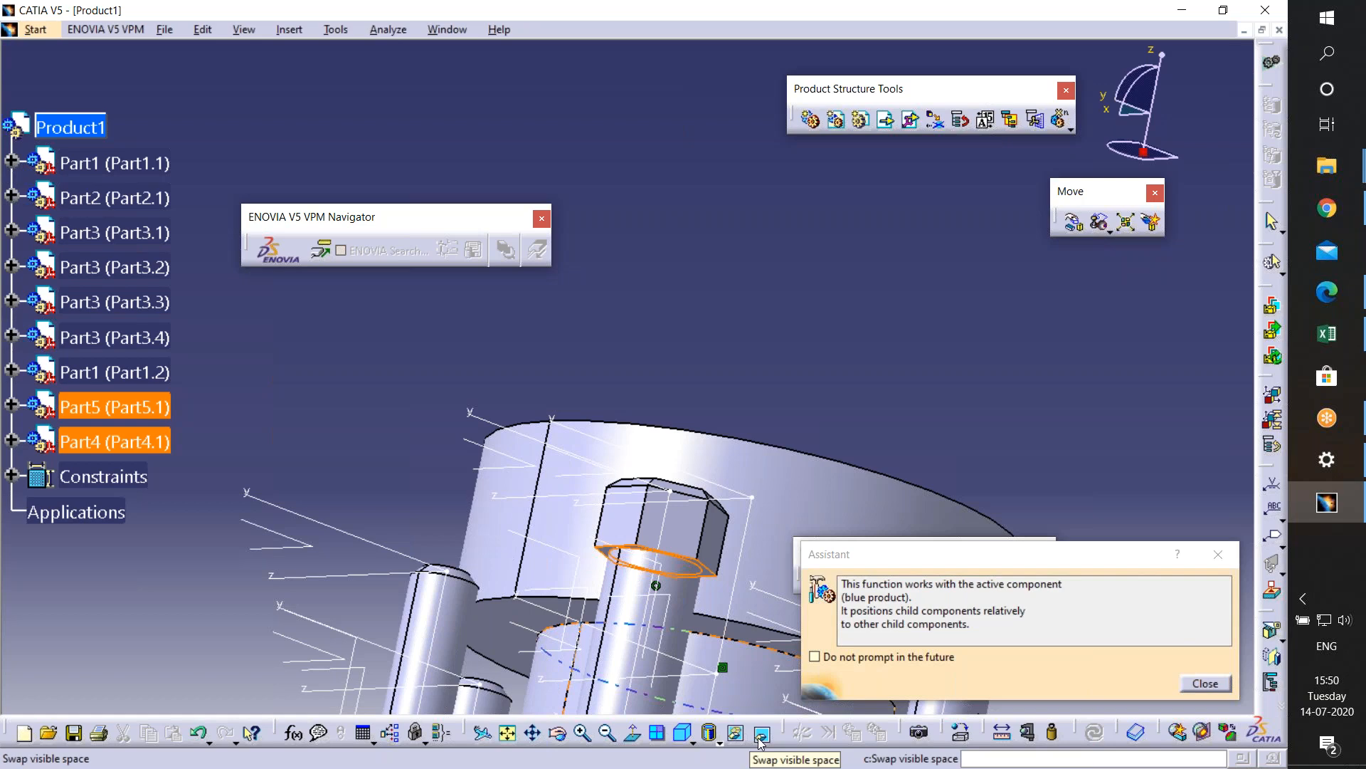
left_click(760, 736)
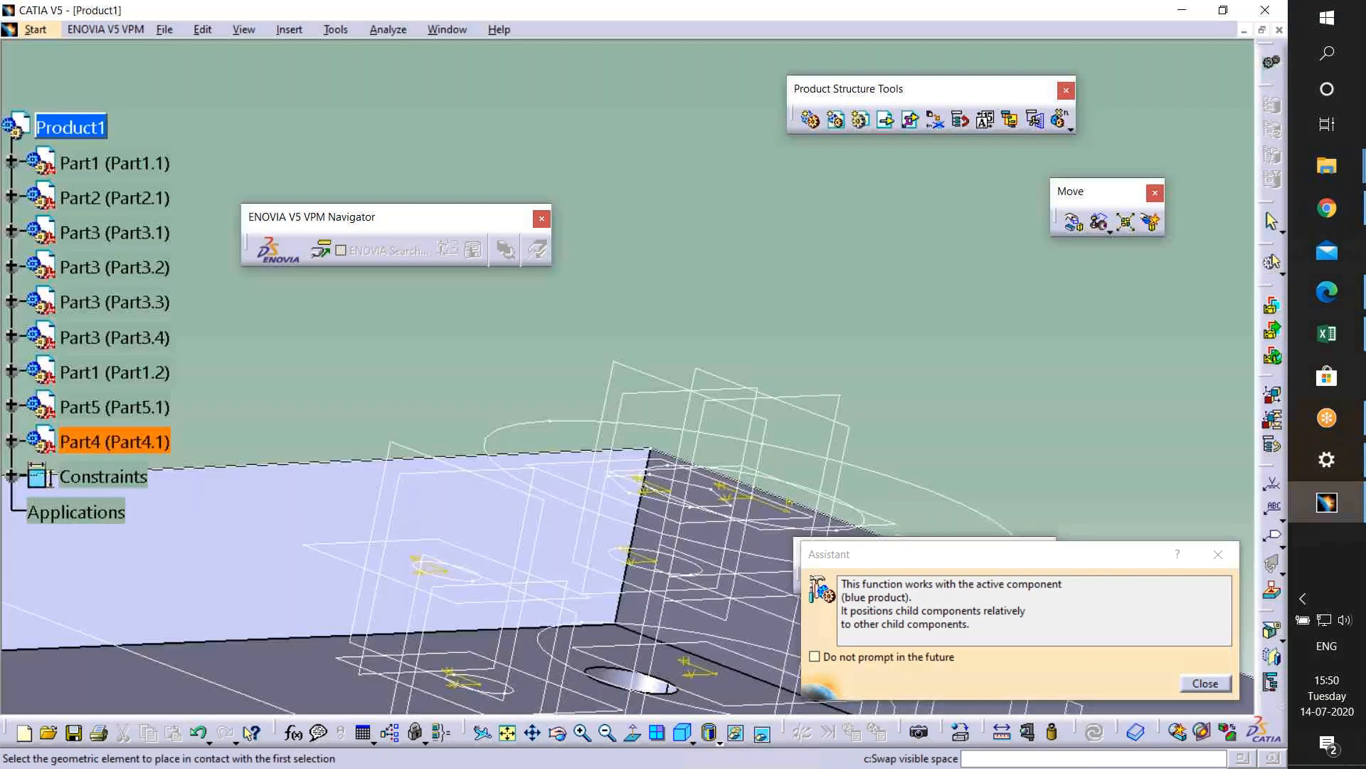
right_click(287, 521)
left_click(322, 567)
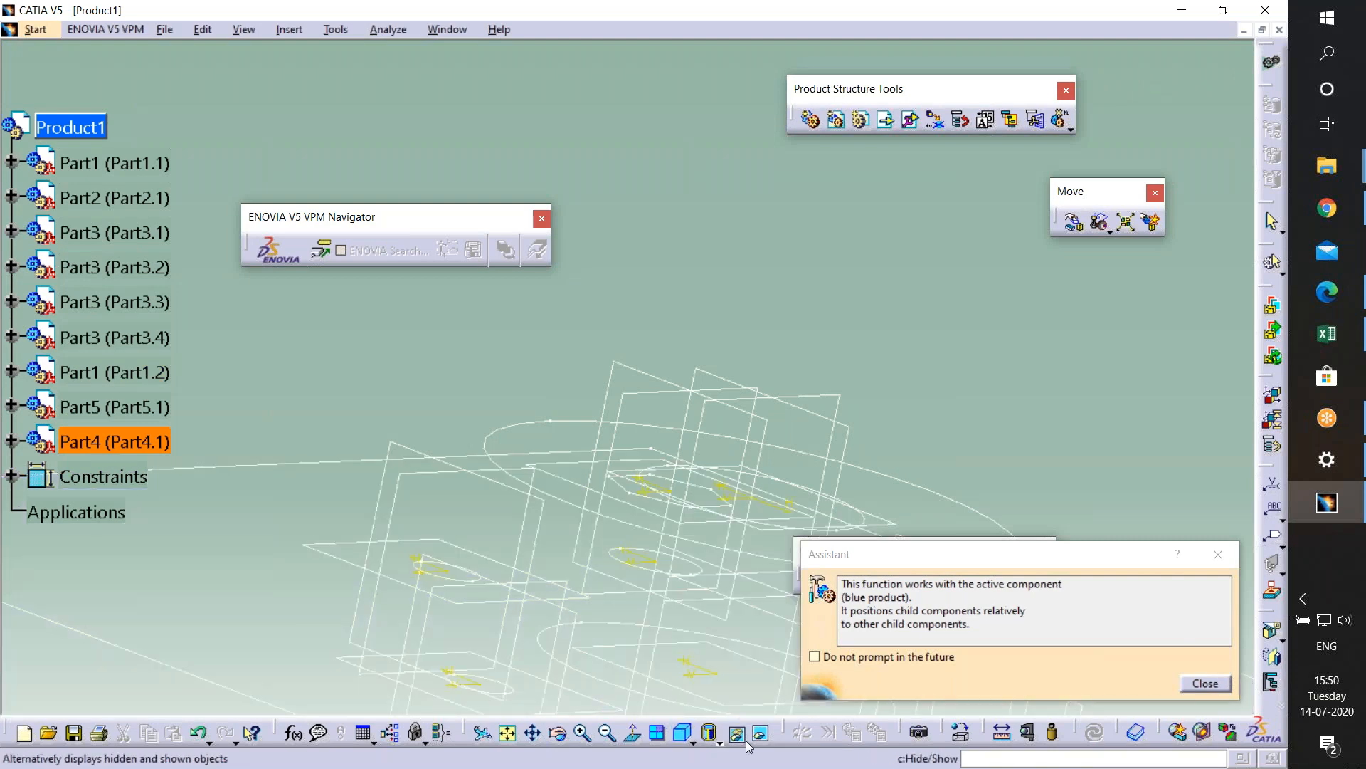
left_click(744, 741)
middle_click_drag(654, 658, 726, 659)
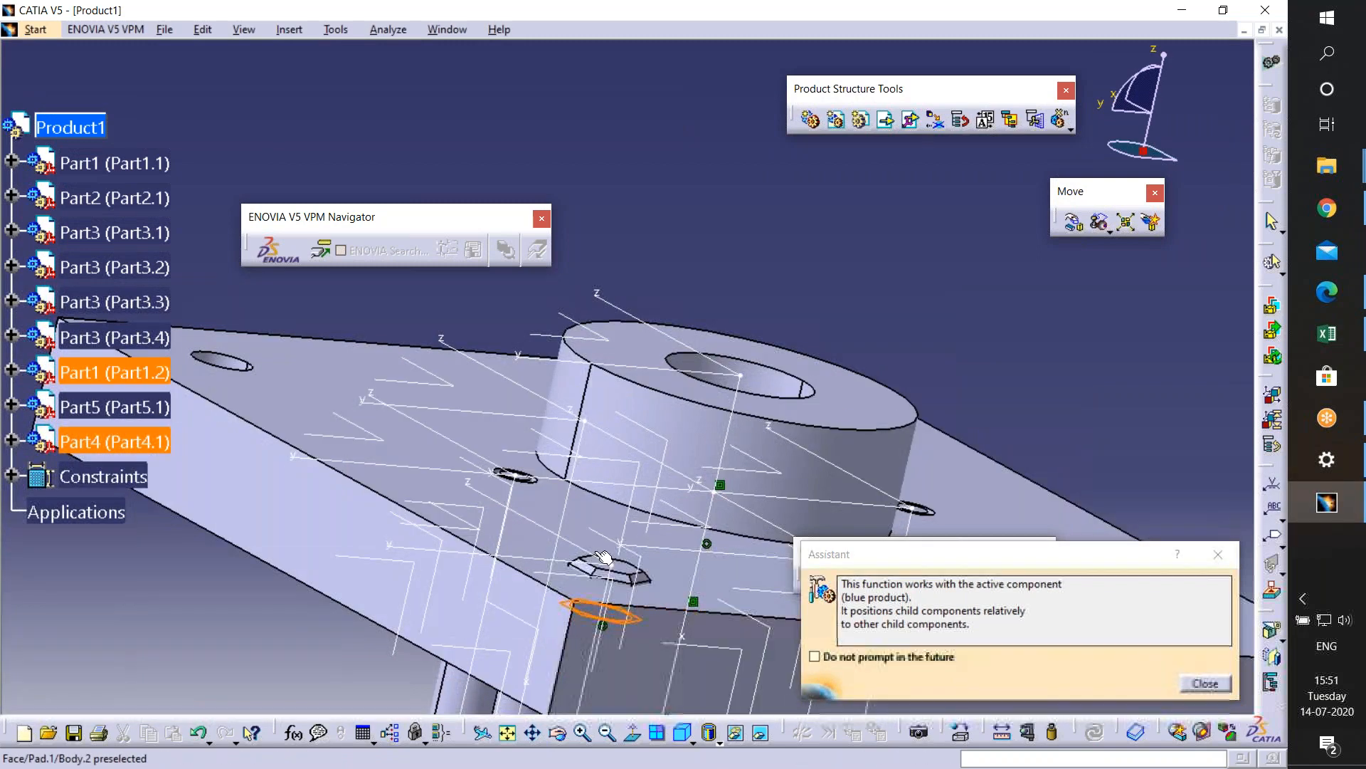
left_click(1012, 645)
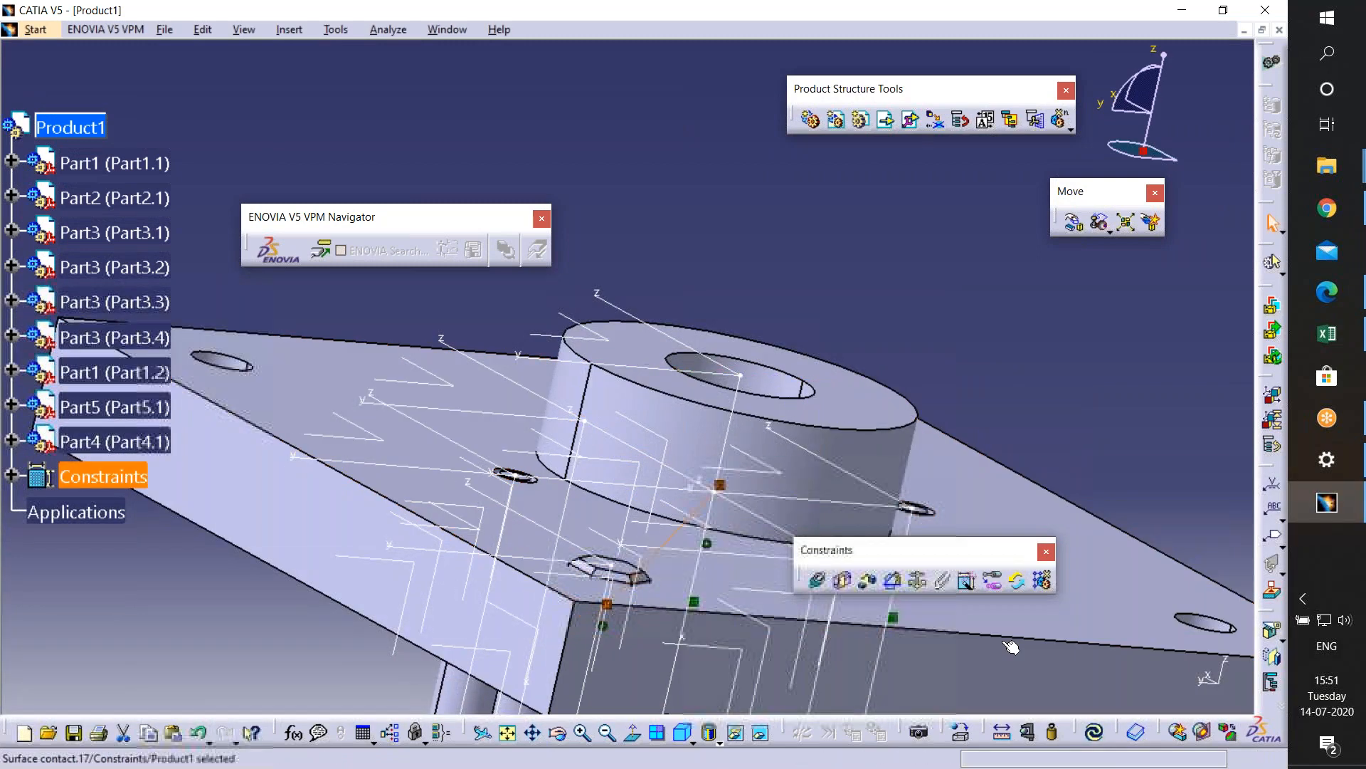
left_click(1094, 732)
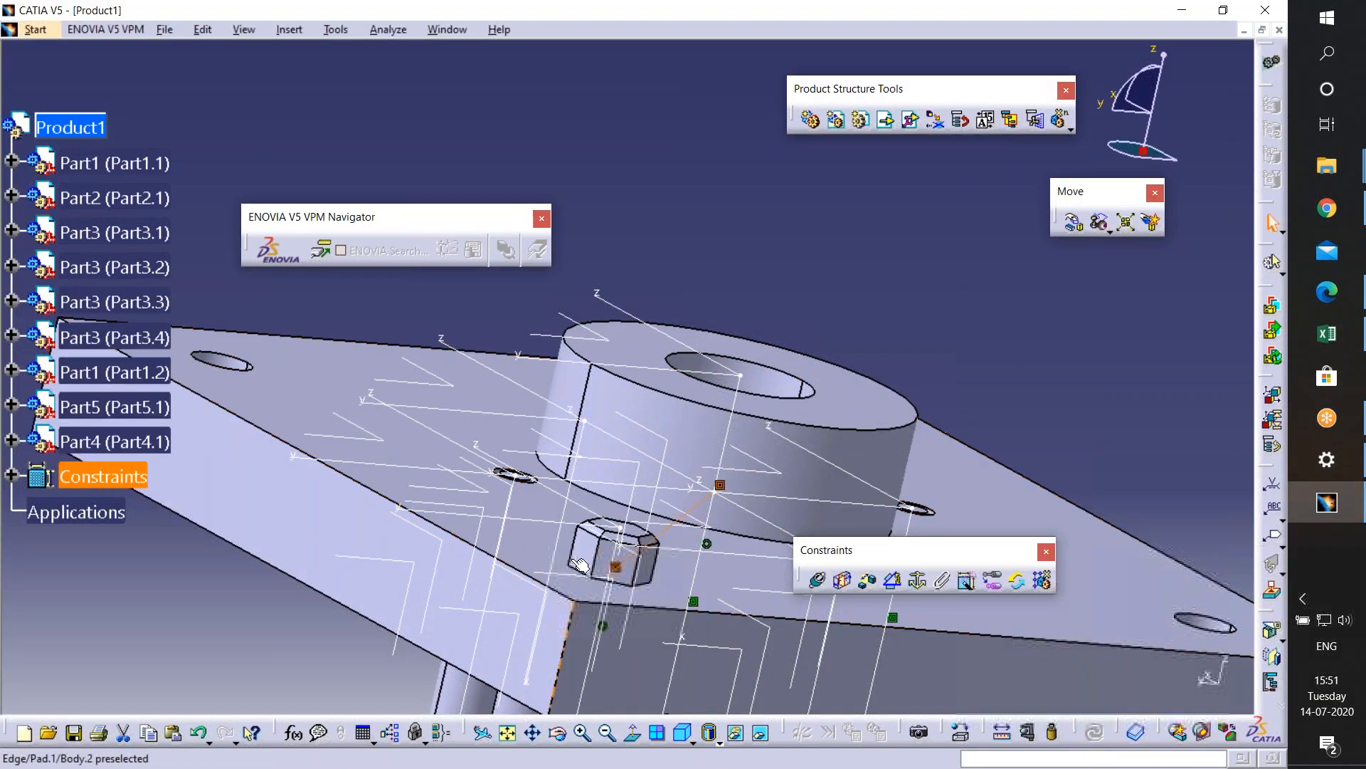
middle_click_drag(621, 584, 678, 612)
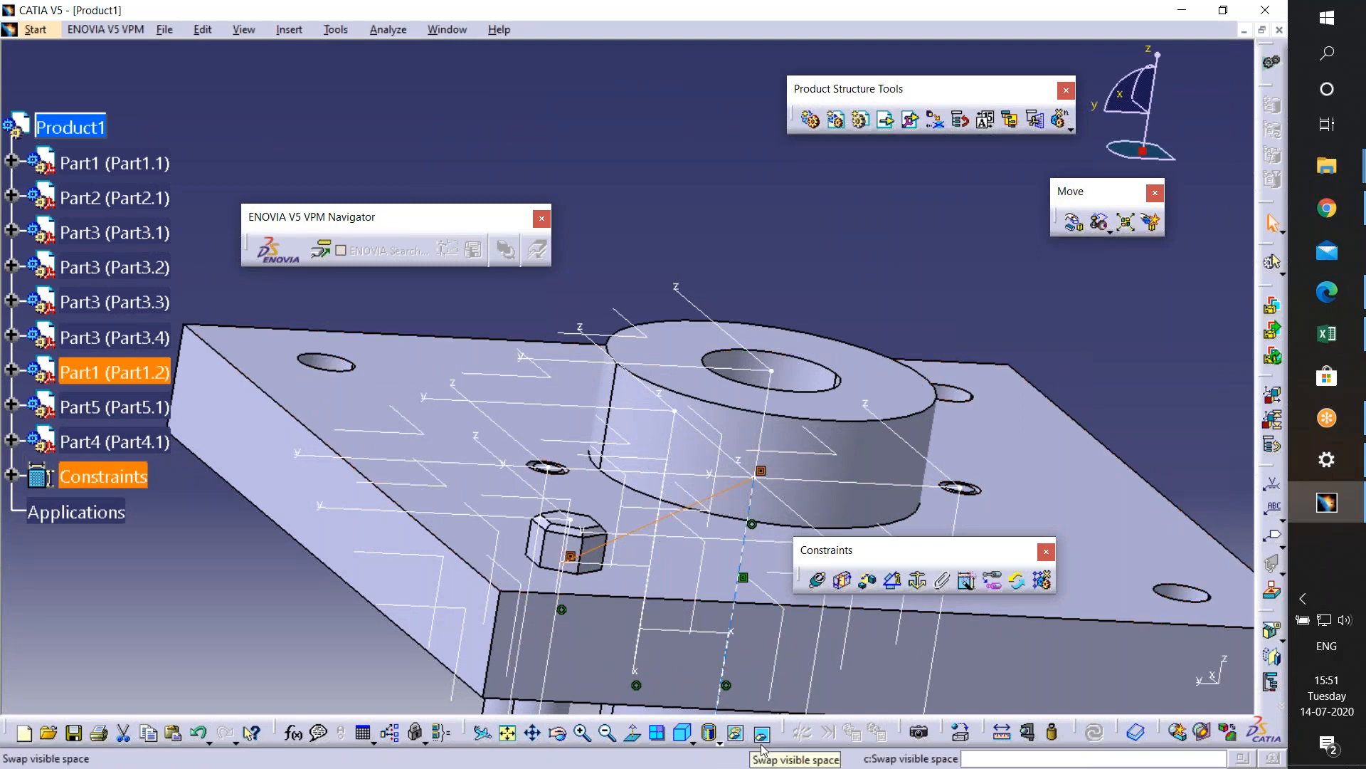
middle_click_drag(624, 597, 748, 617)
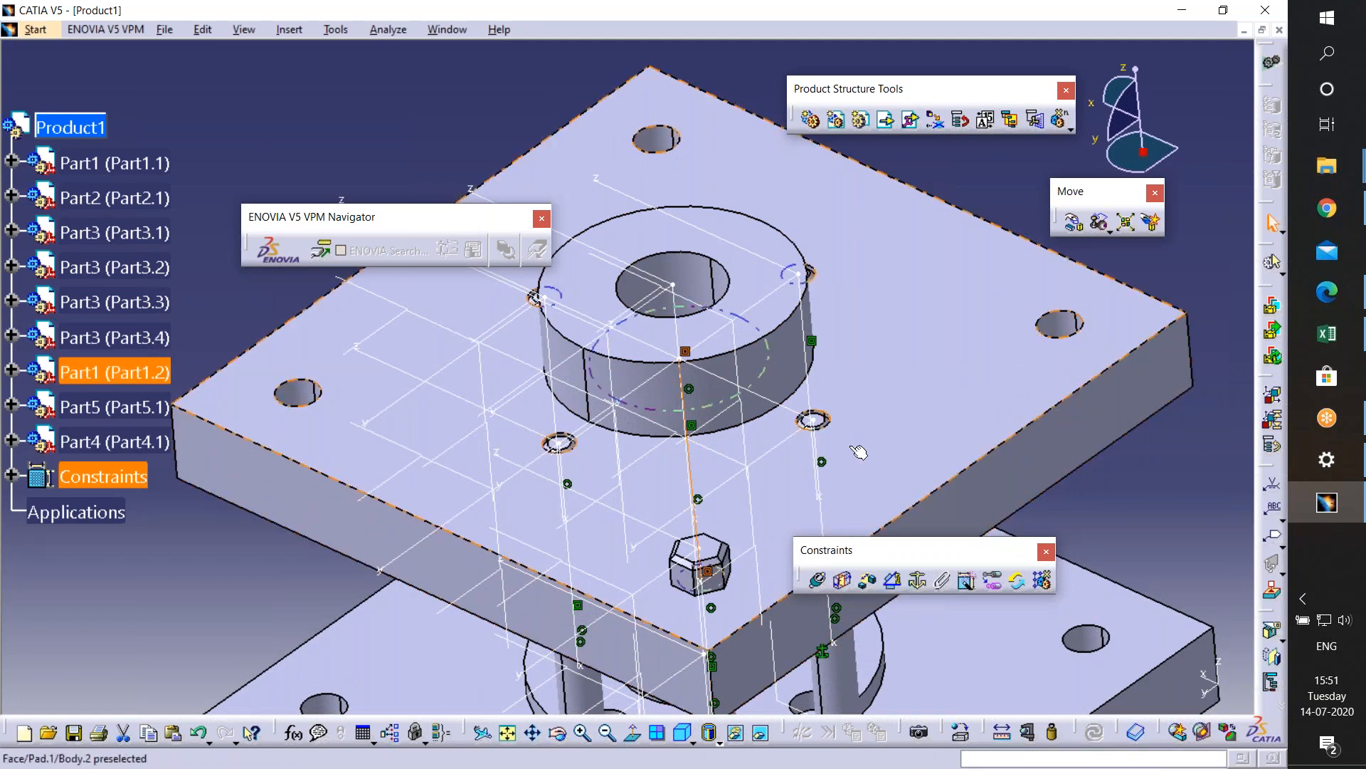
middle_click_drag(1009, 351, 889, 222)
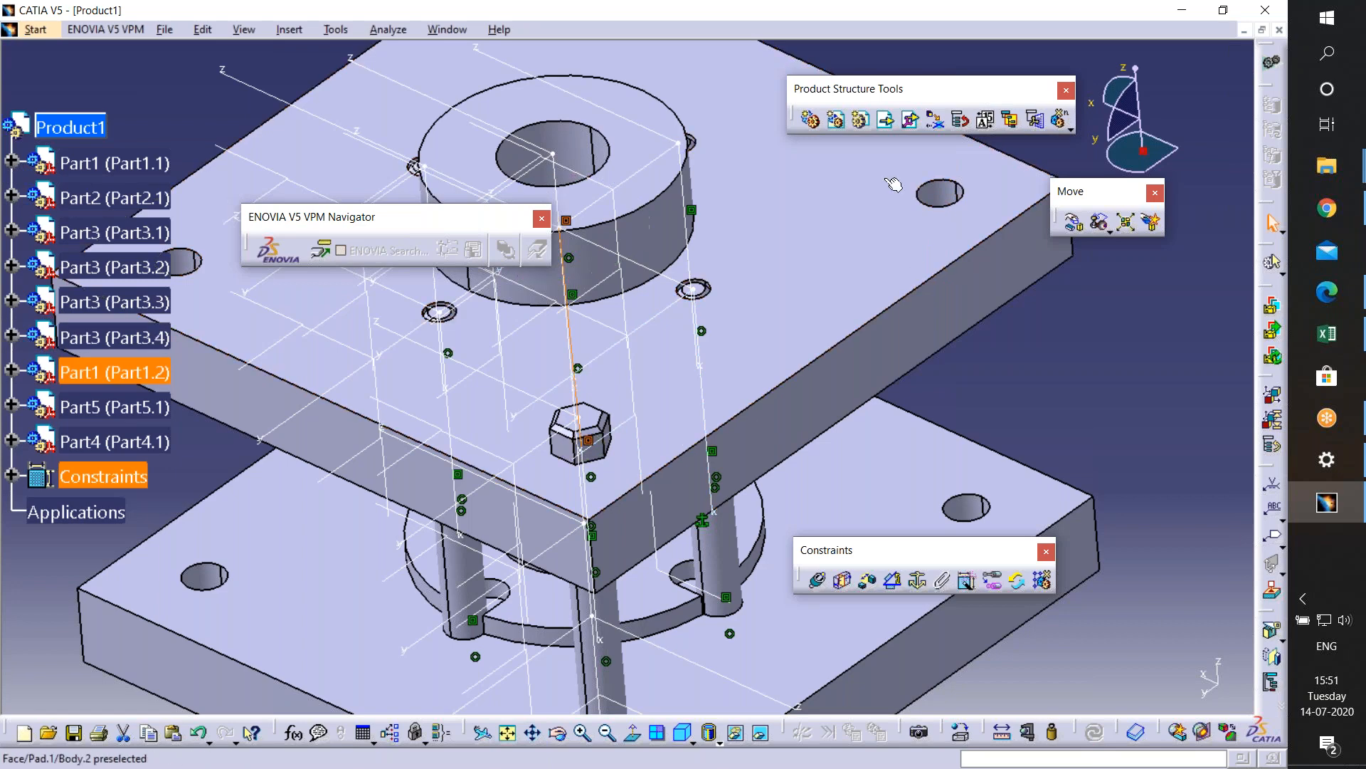
middle_click_drag(717, 321, 800, 435)
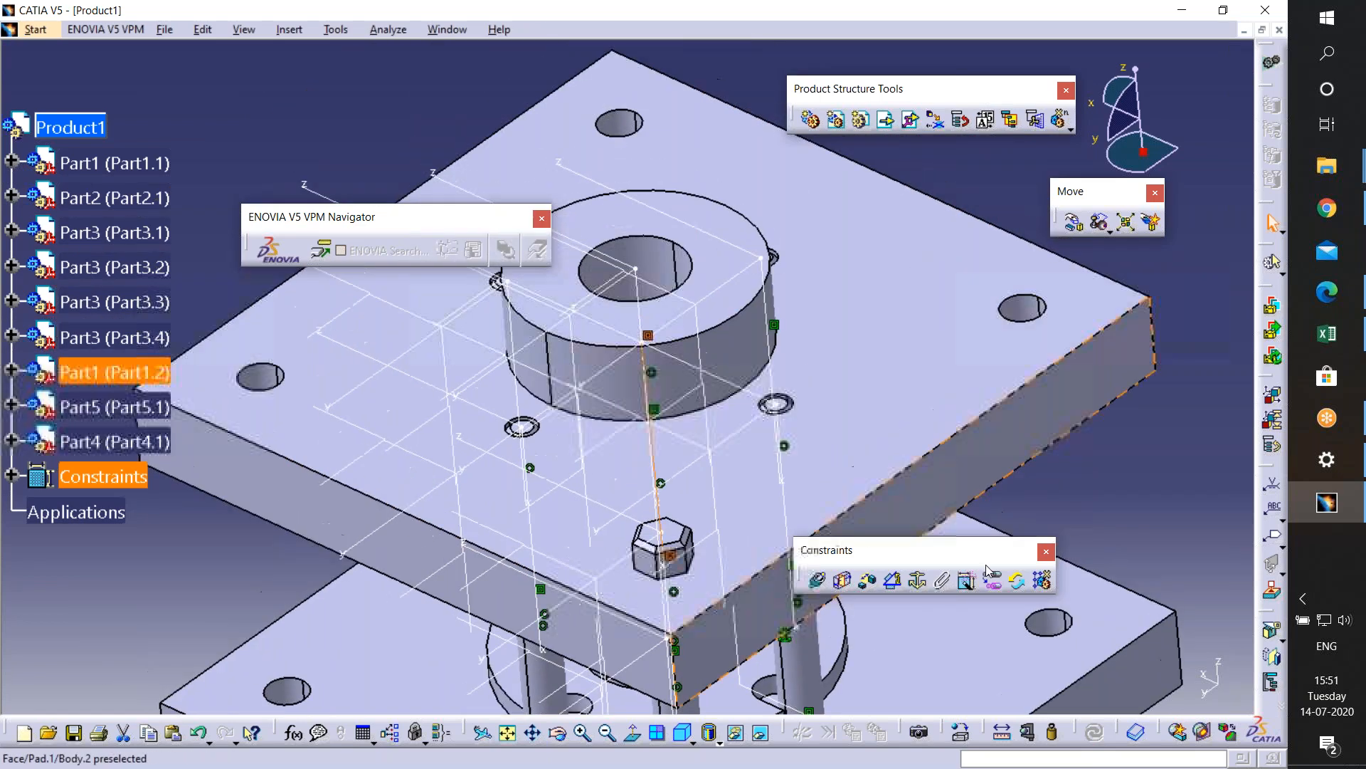
left_click(1044, 581)
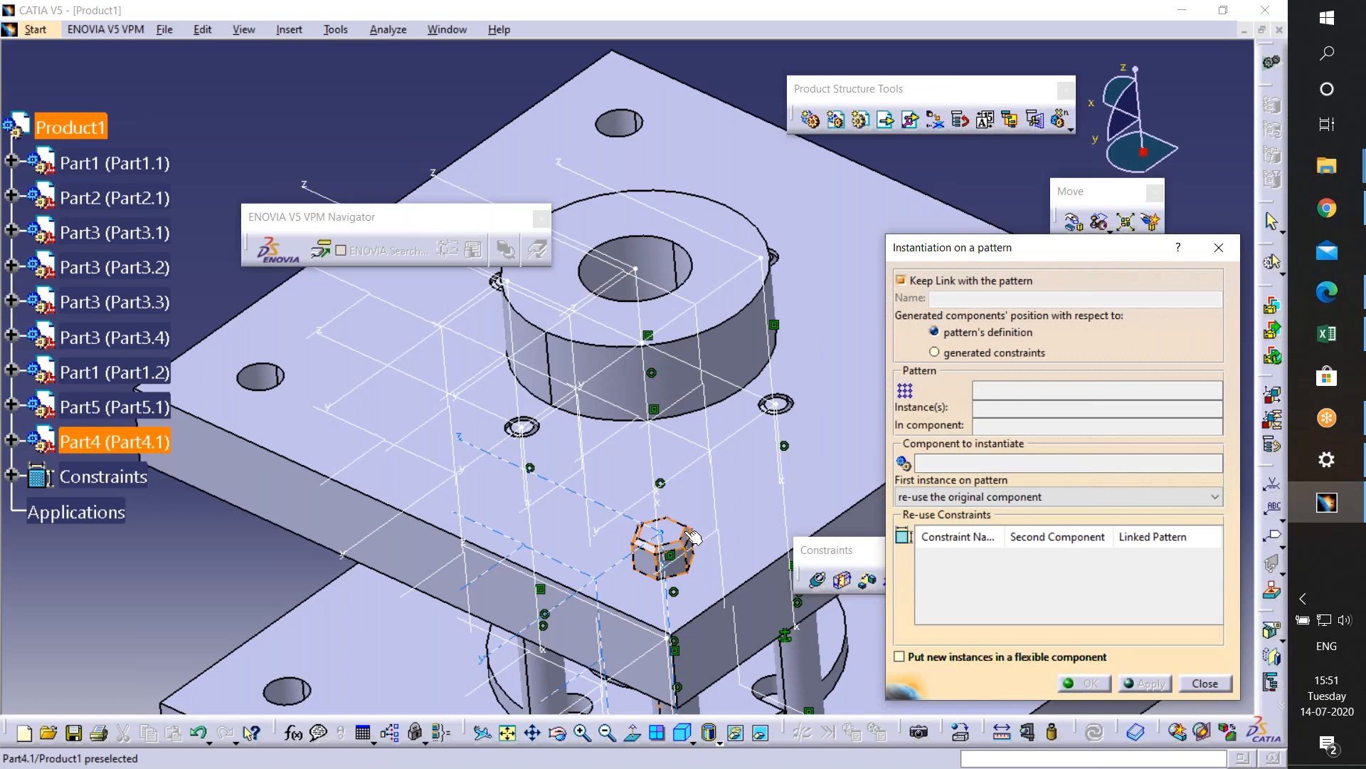
left_click(694, 537)
middle_click_drag(726, 567, 736, 412)
left_click(737, 412)
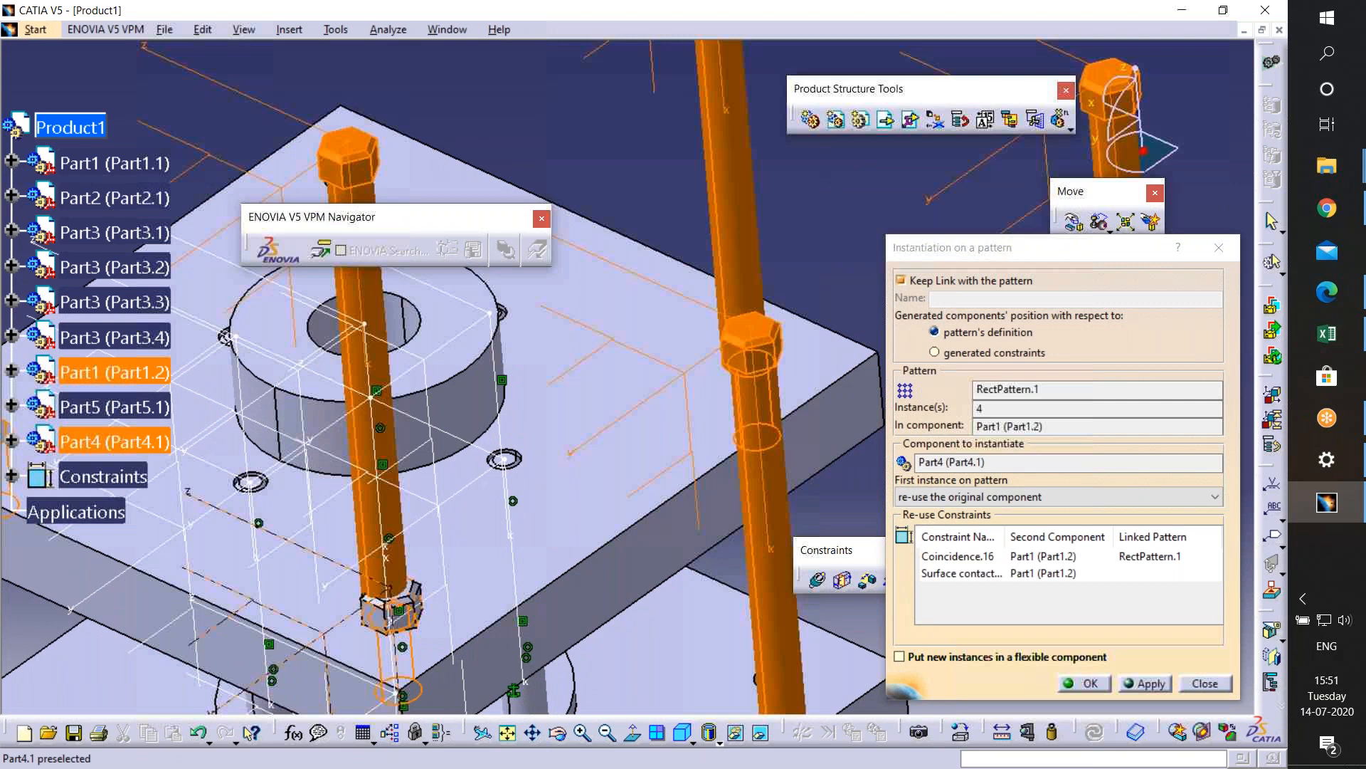
middle_click_drag(626, 585, 661, 522)
middle_click_drag(570, 640, 648, 537)
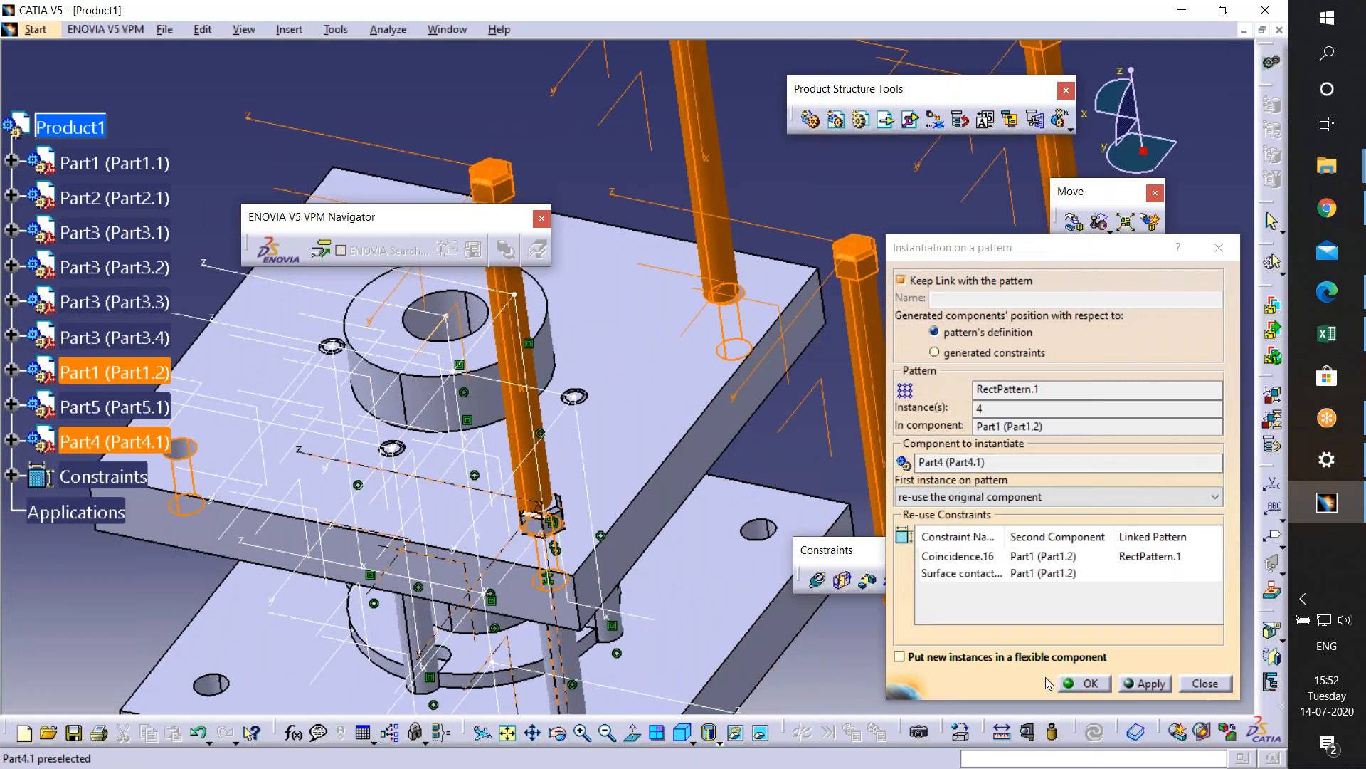
double_click(997, 413)
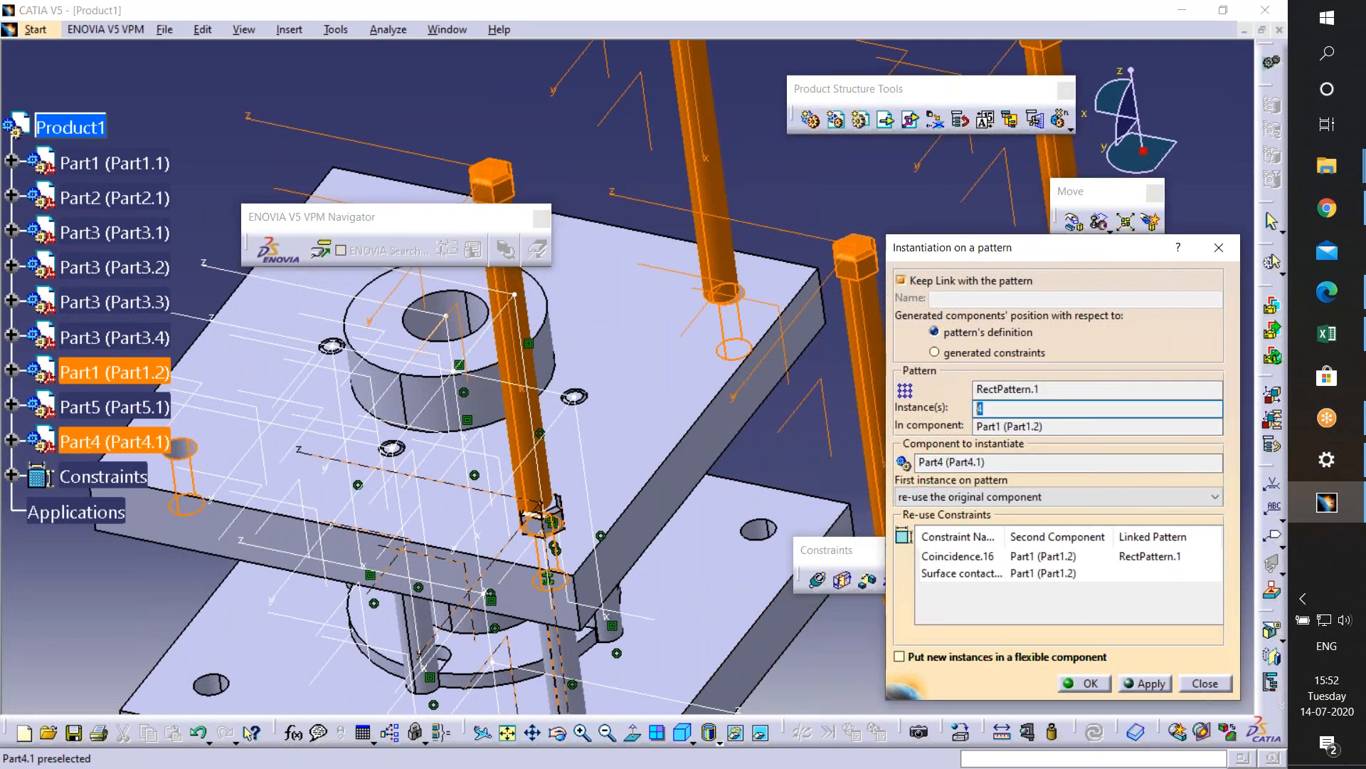
left_click(1219, 249)
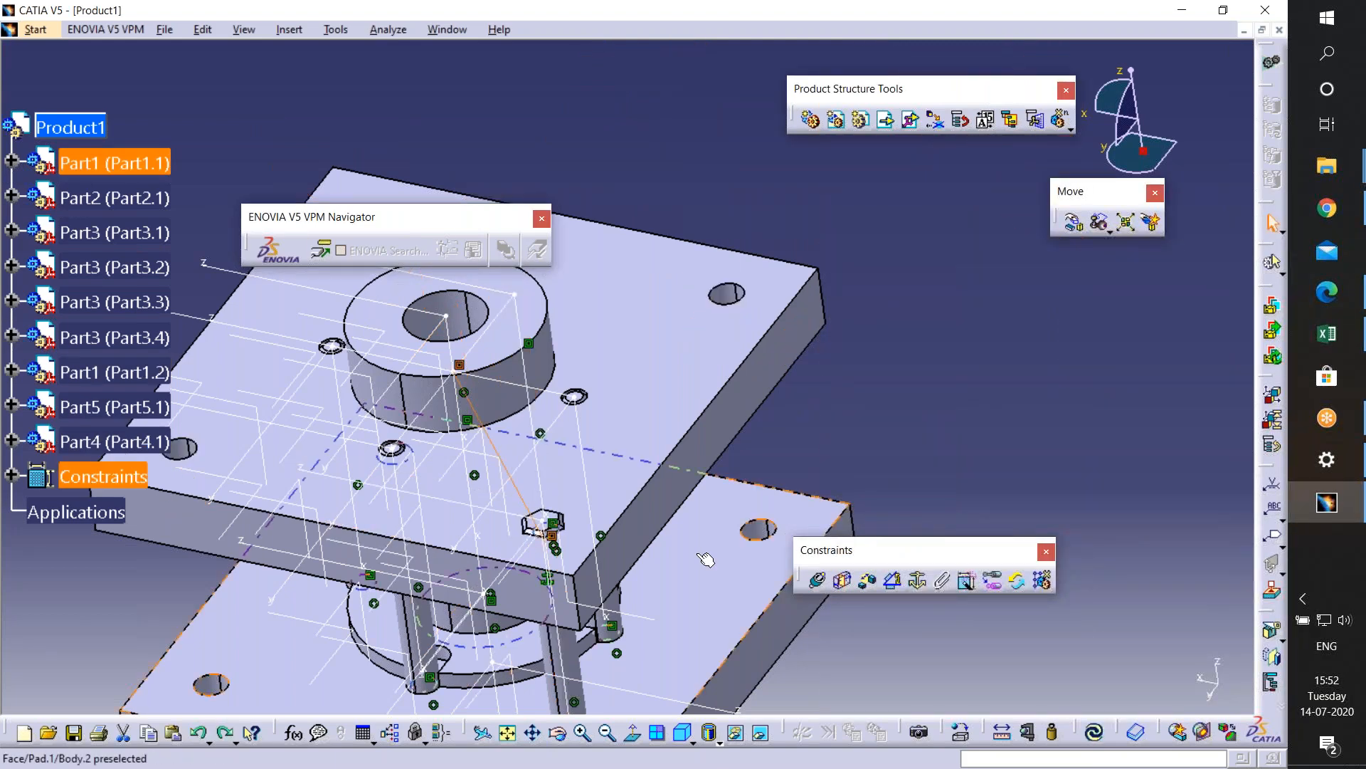
- Copy the bolt Part4.1, paste it into Product1, and move the copy along the X axis clear of the end plates
key("ctrl+u")
mouse_move(694, 463)
middle_mouse_down()
mouse_move(708, 499)
mouse_move(726, 499)
mouse_move(1003, 430)
middle_mouse_up()
middle_click_drag(712, 431, 588, 380)
middle_click_drag(1114, 499, 823, 570)
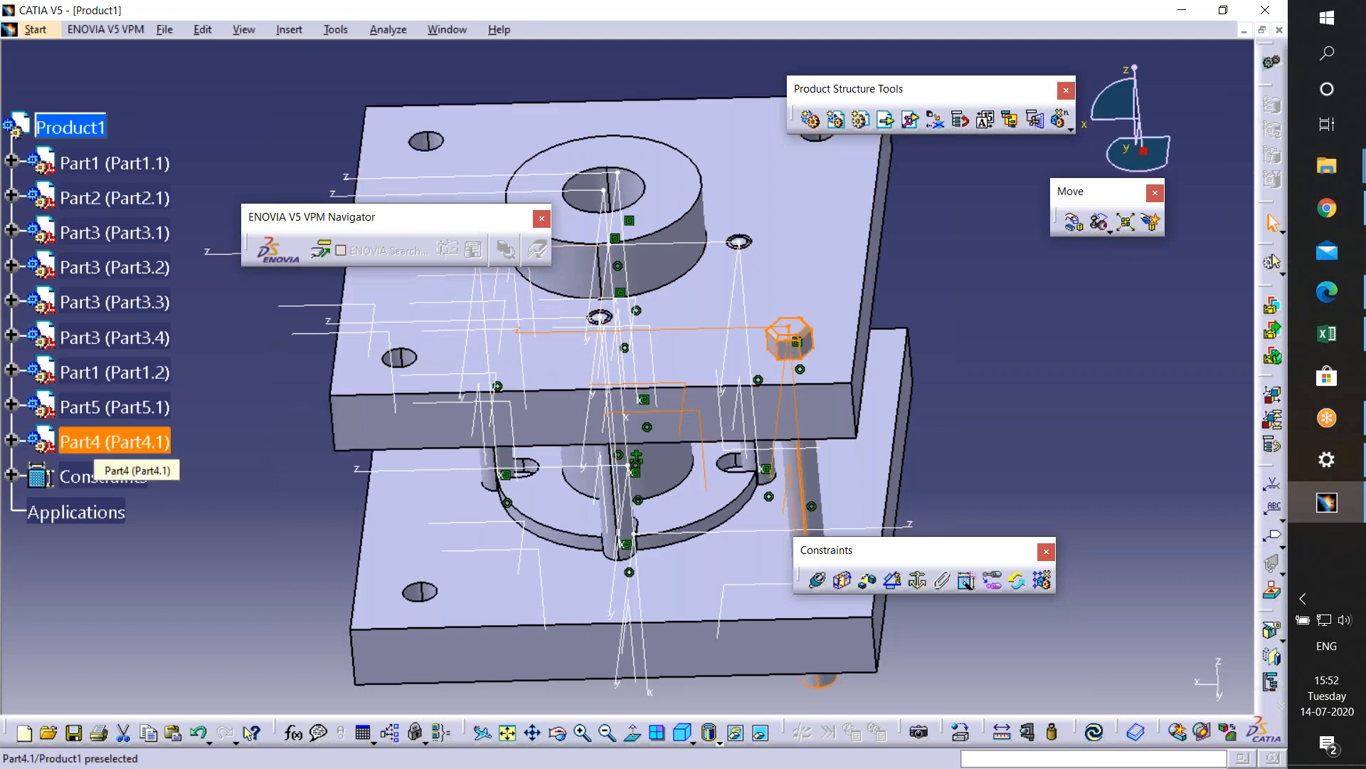
right_click(139, 442)
left_click(170, 223)
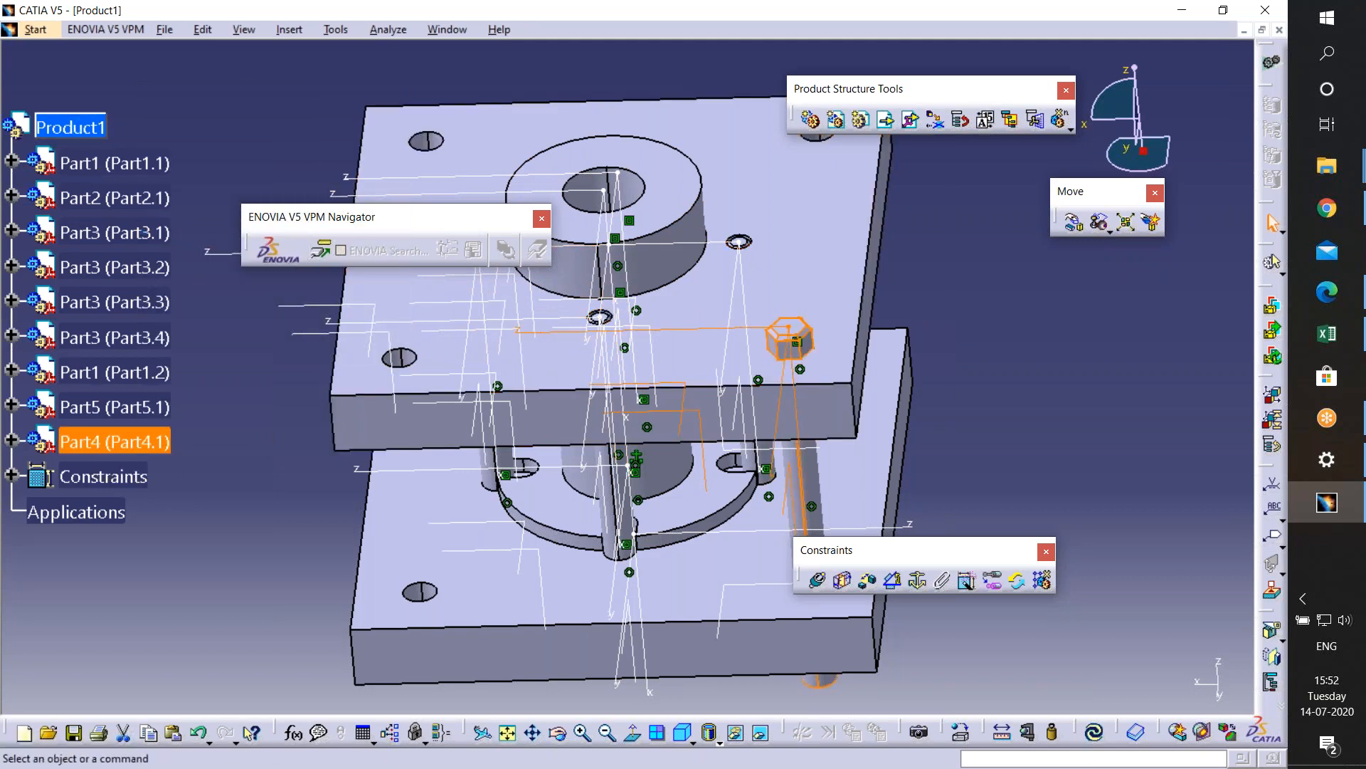
right_click(71, 126)
left_click(106, 286)
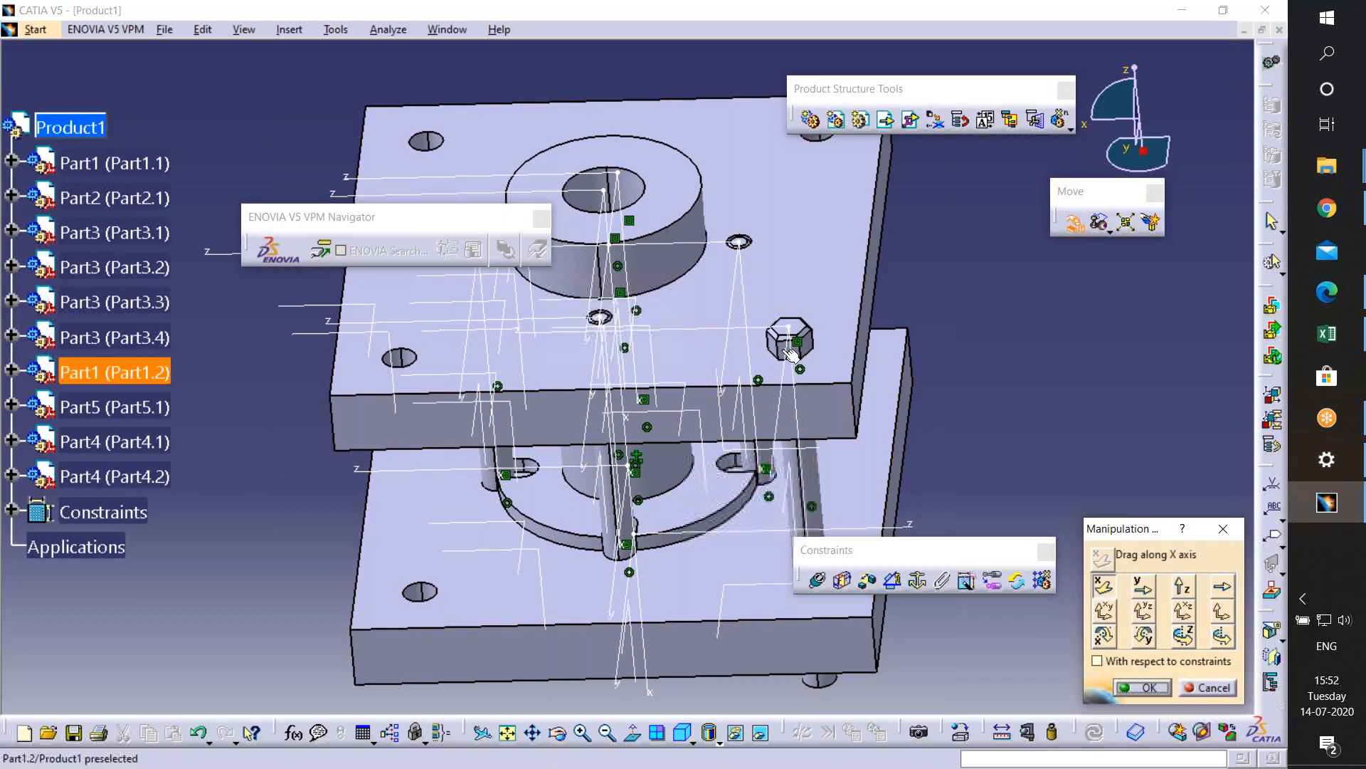
left_click_drag(790, 340, 1077, 336)
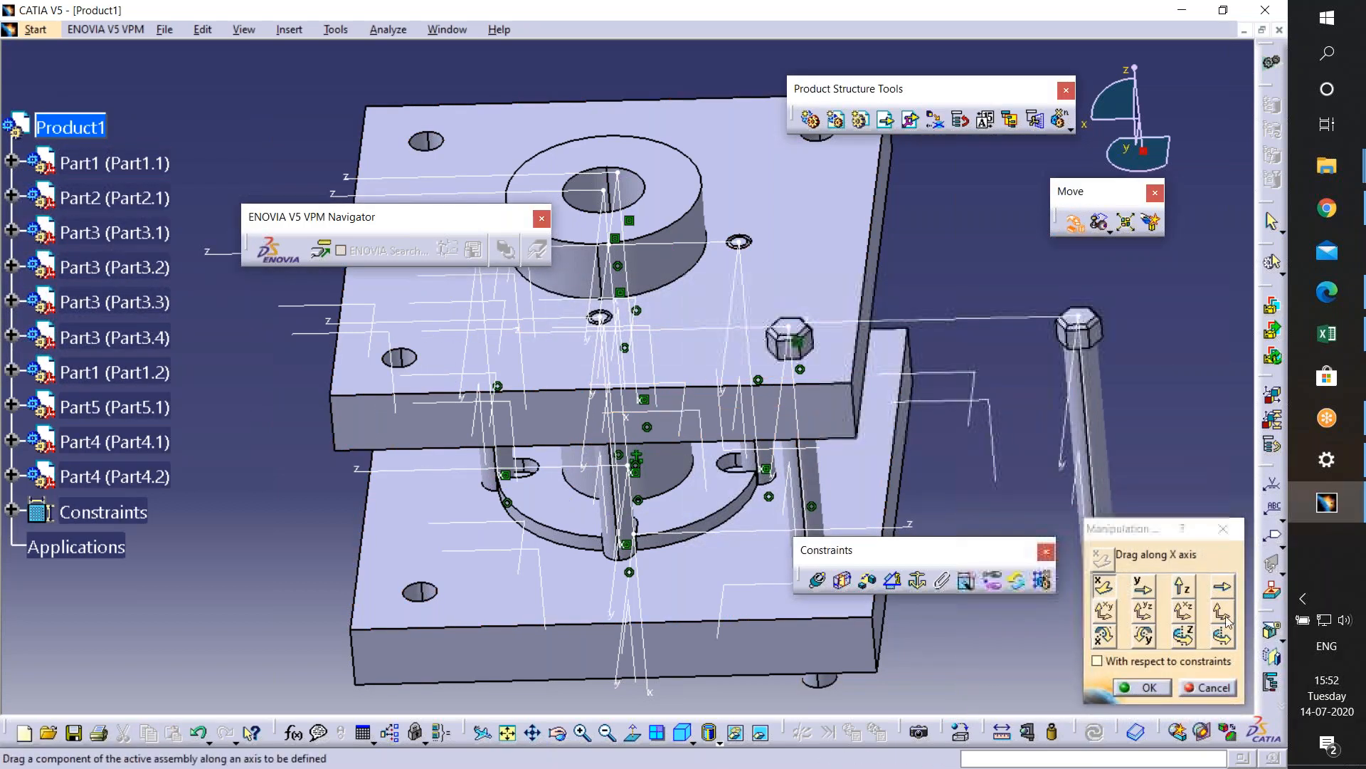
left_click(1143, 686)
- Add a coincidence constraint between the second bolt's axis and the adjacent free corner hole of the upper end plate, and update the assembly
middle_click_drag(985, 394, 711, 356)
left_click(819, 580)
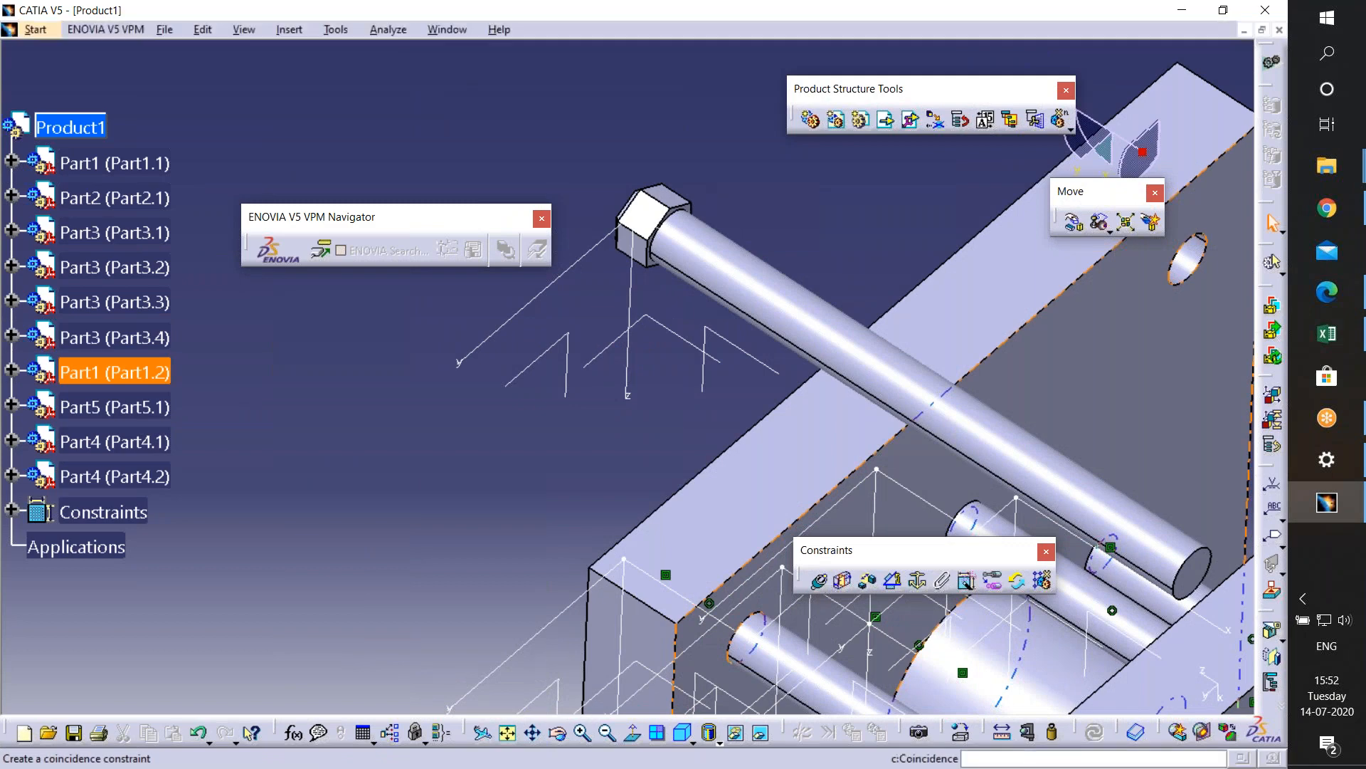
left_click(761, 305)
middle_click_drag(727, 377, 455, 399)
middle_click_drag(86, 441, 701, 291)
left_click(684, 294)
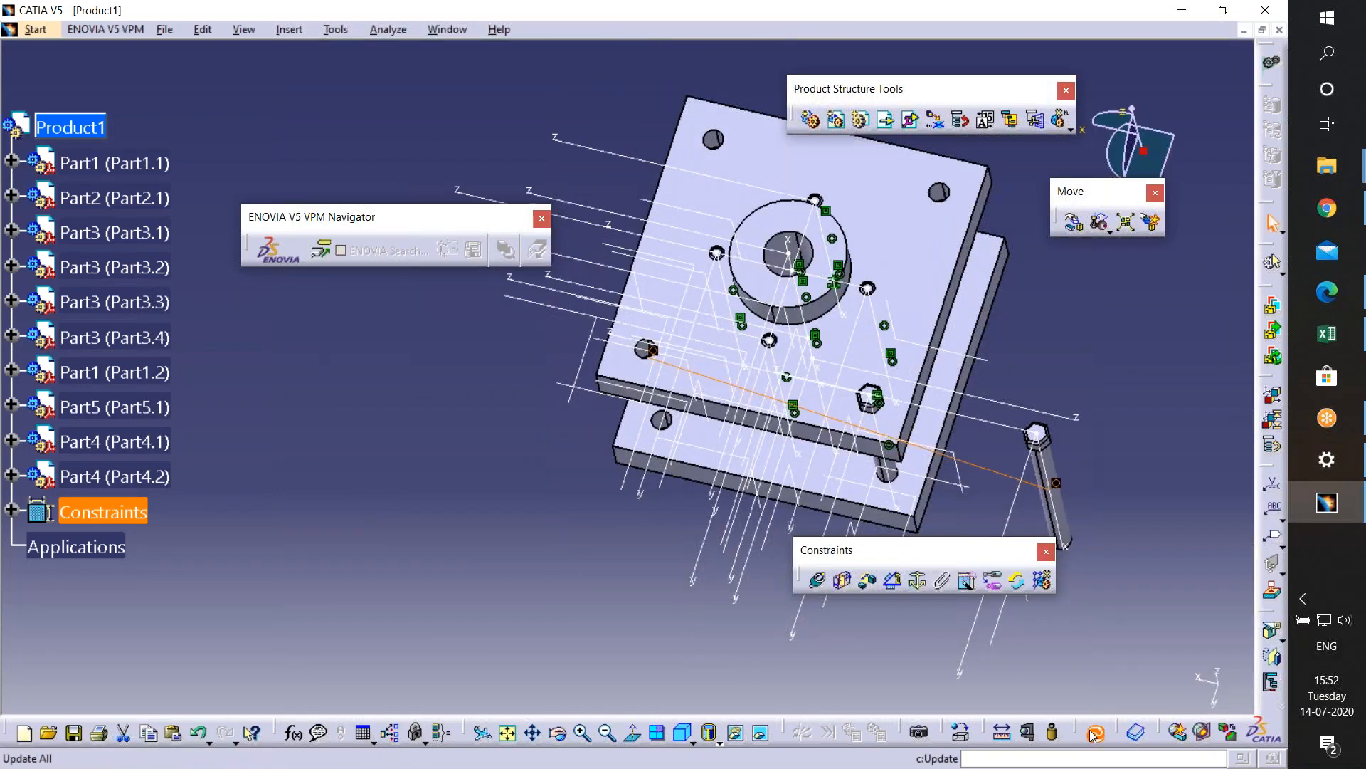
key("ctrl+u")
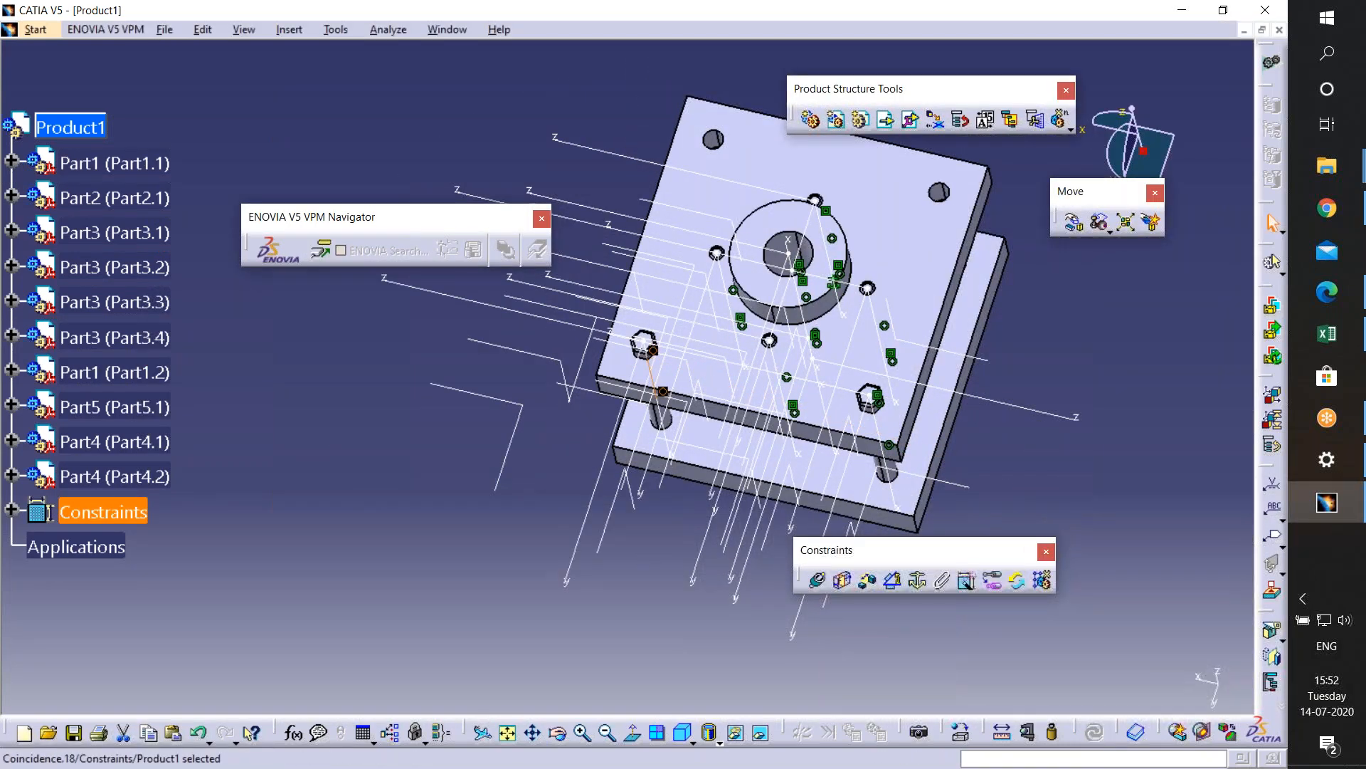
- Hide the upper end plate Part1.2 to expose the underside of the second bolt's head
middle_click_drag(638, 553, 707, 477)
middle_click_drag(701, 706, 769, 553)
right_click(764, 519)
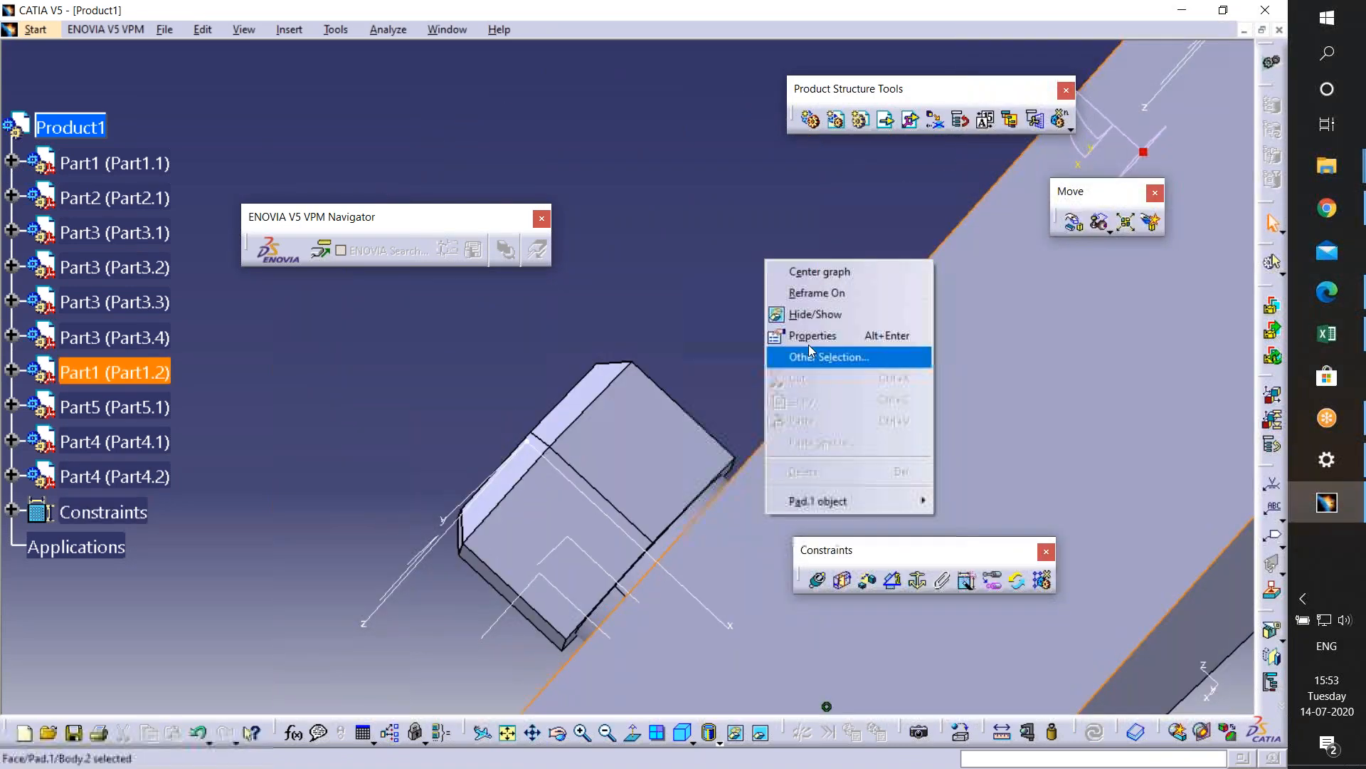
left_click(810, 320)
- Add a contact constraint between the second bolt head's underside and the upper end plate's top face, making the hidden plate visible again
middle_click_drag(726, 643, 848, 584)
left_click(842, 580)
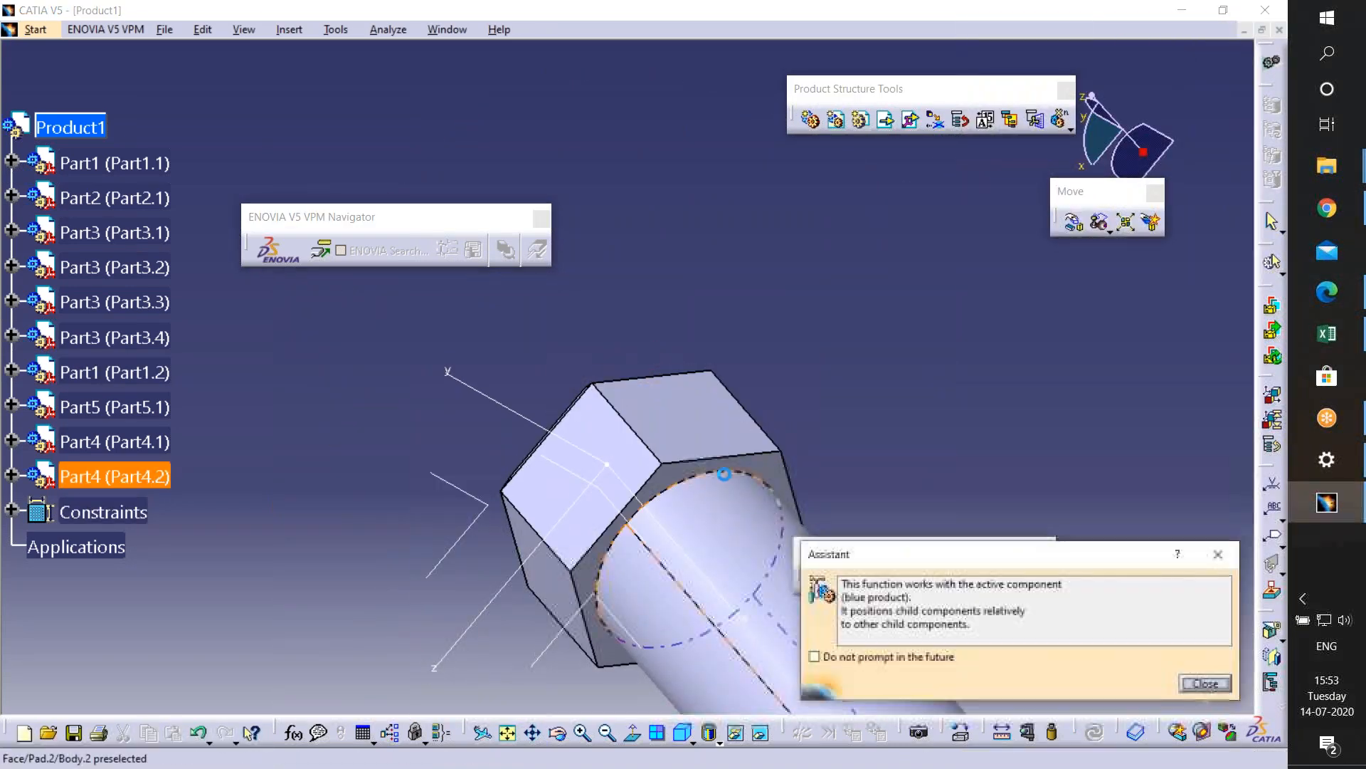
left_click(769, 467)
left_click(762, 735)
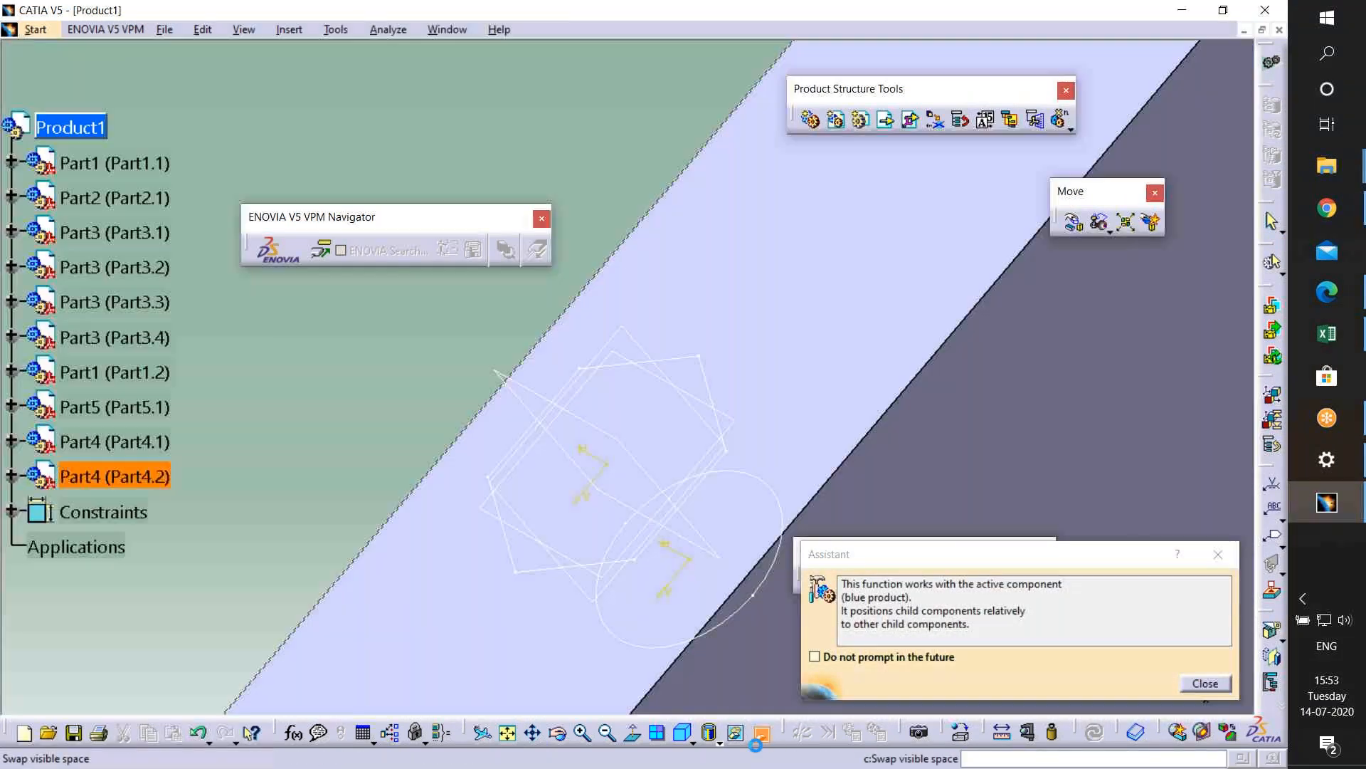
right_click(784, 295)
left_click(835, 352)
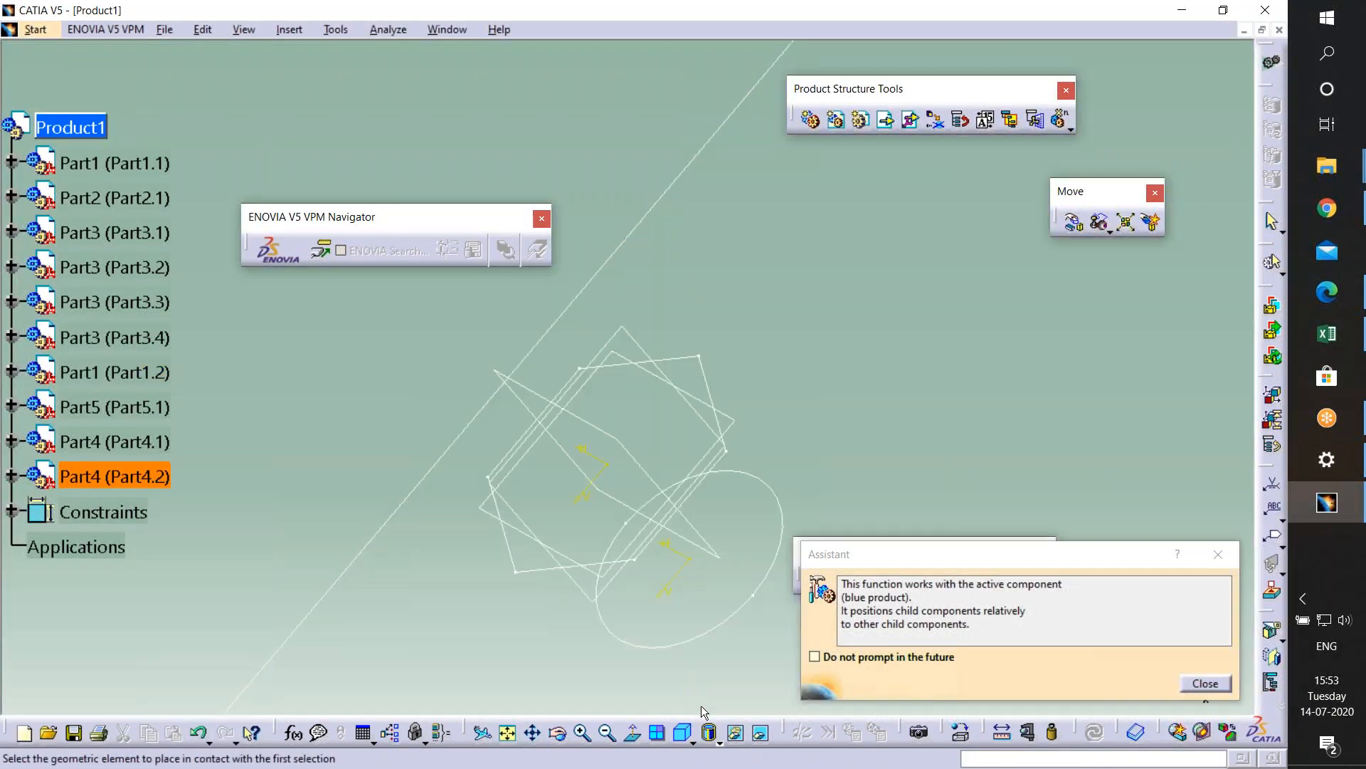
left_click(761, 733)
middle_click_drag(747, 619, 639, 395)
left_click(638, 395)
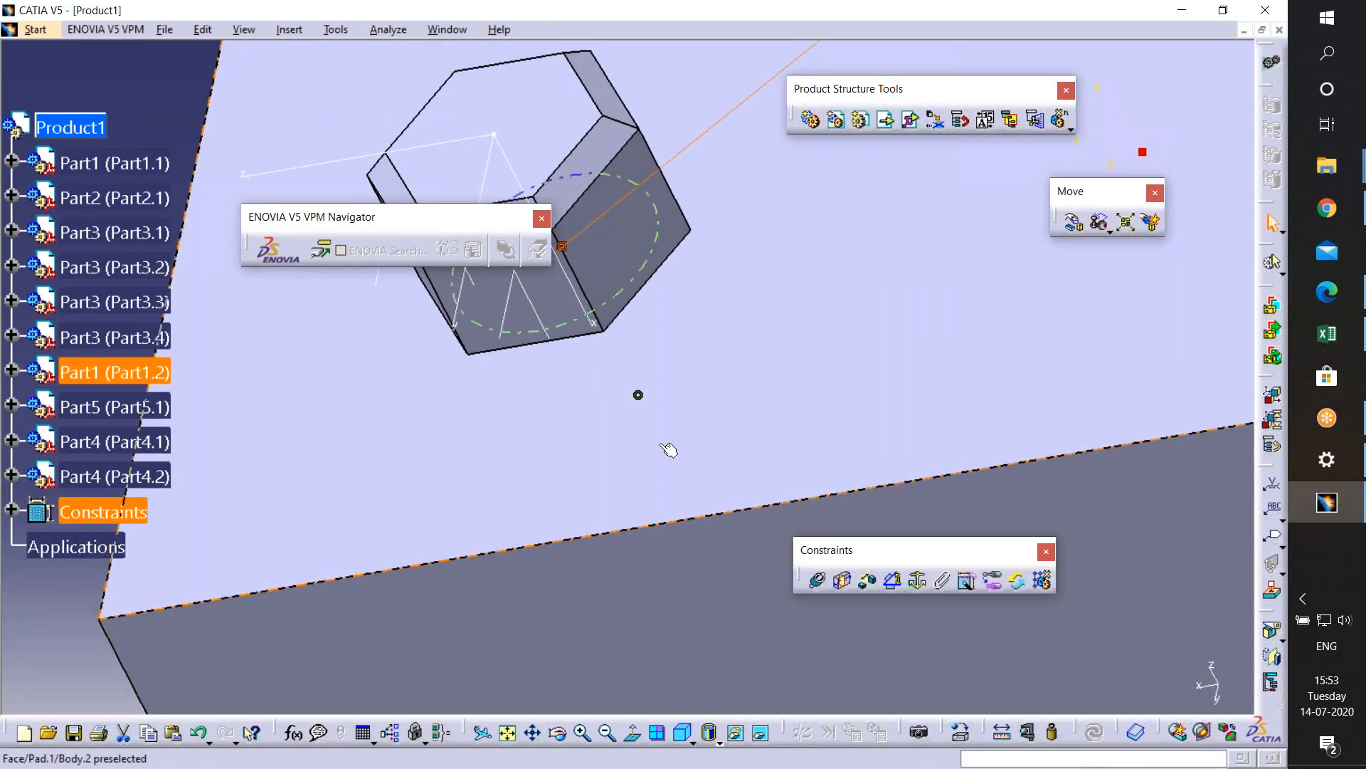
middle_click_drag(662, 445, 816, 455)
middle_click_drag(731, 476, 528, 652)
middle_click_drag(653, 510, 637, 458)
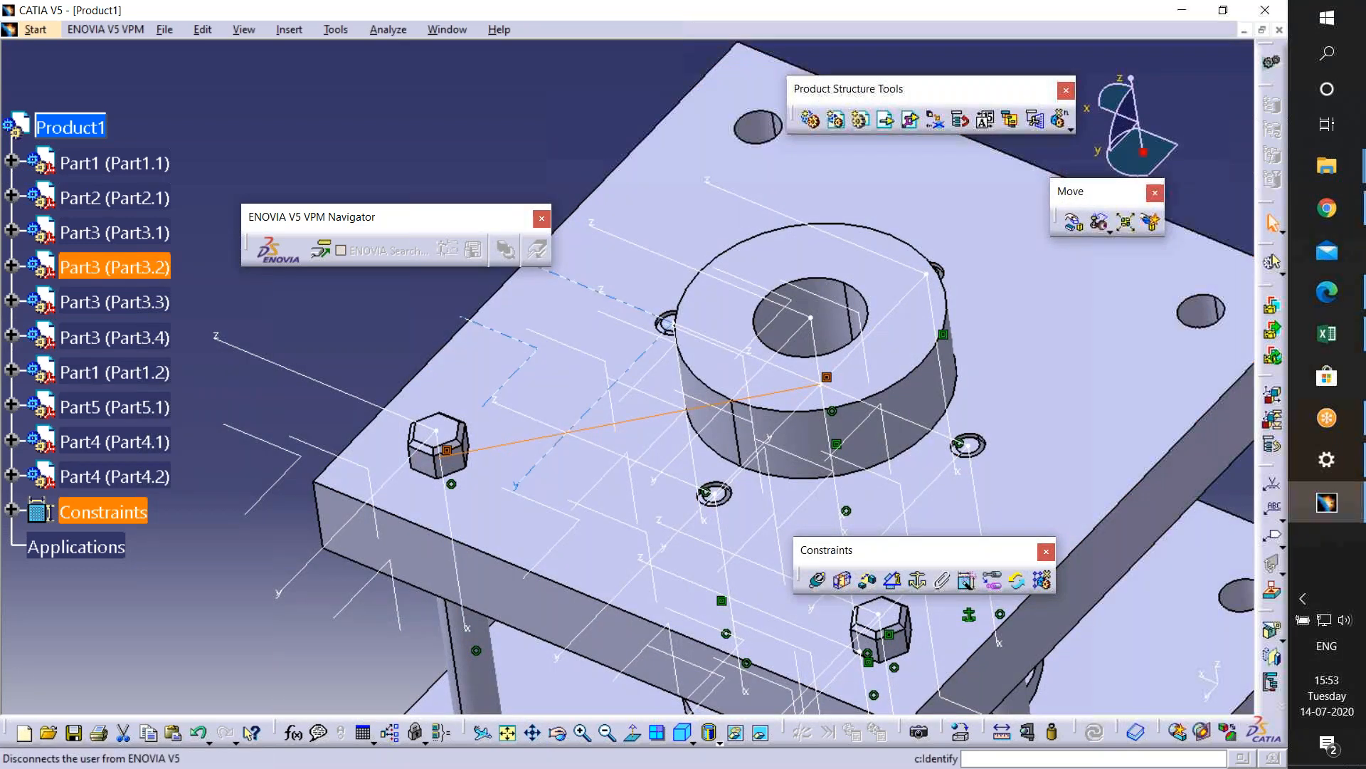
left_click(1042, 582)
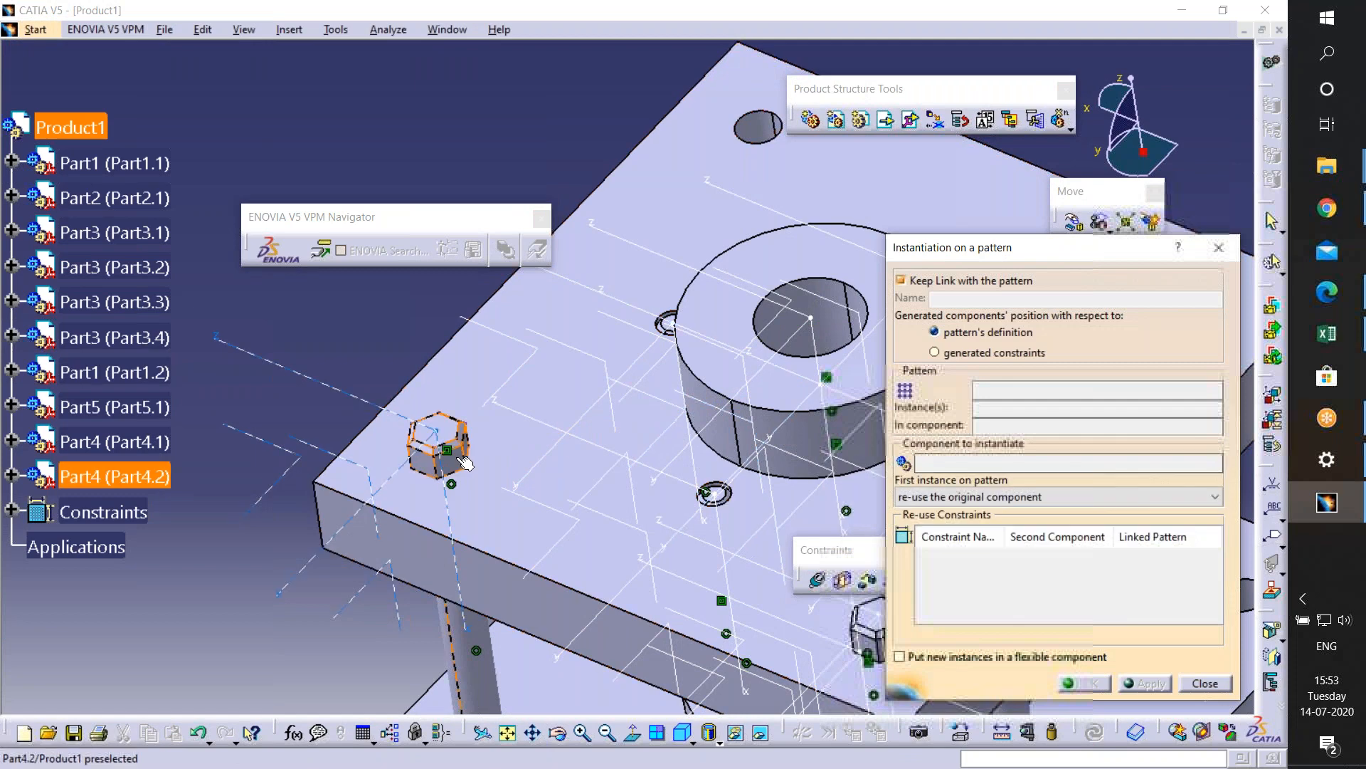
left_click(459, 456)
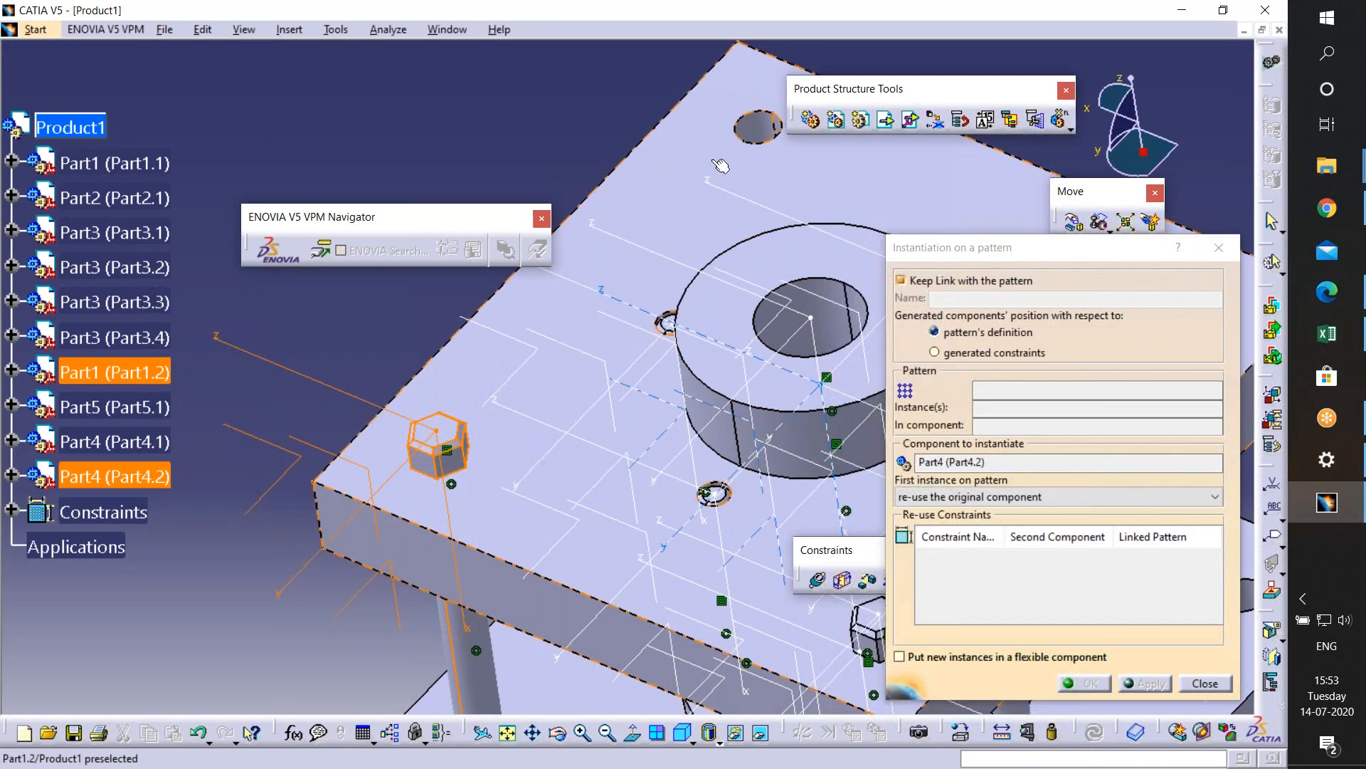
left_click(768, 126)
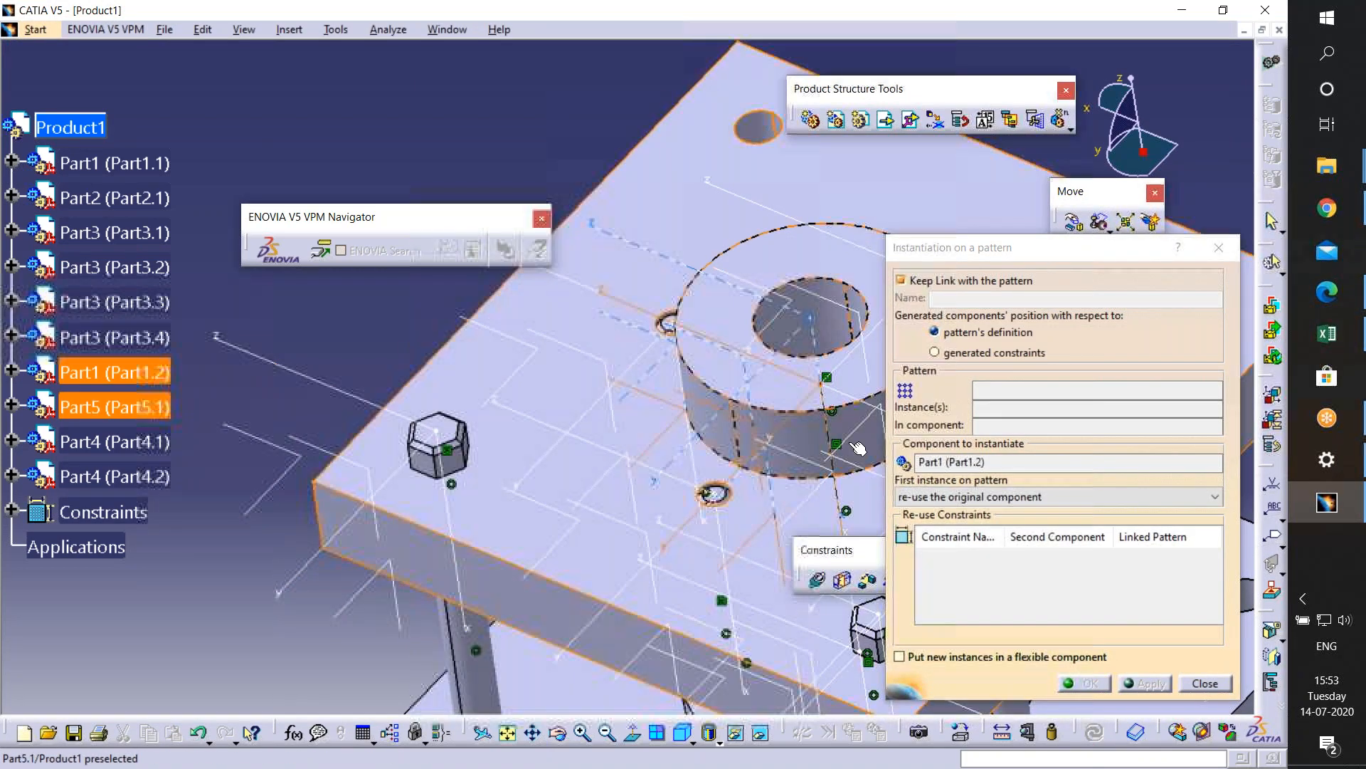
left_click(1212, 684)
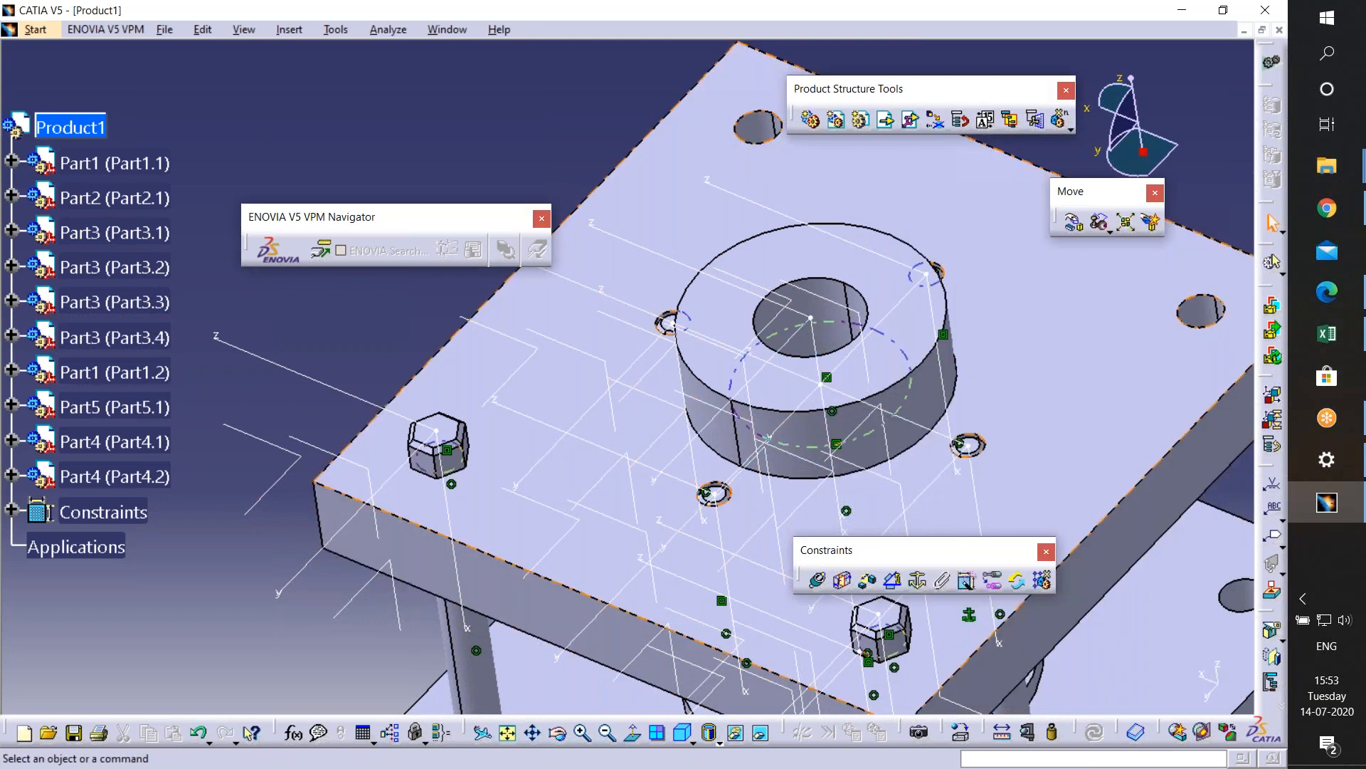
- Paste a third instance of the bolt Part4 into Product1
mouse_move(790, 518)
middle_mouse_down()
mouse_move(799, 473)
mouse_move(787, 484)
mouse_move(812, 534)
middle_mouse_up()
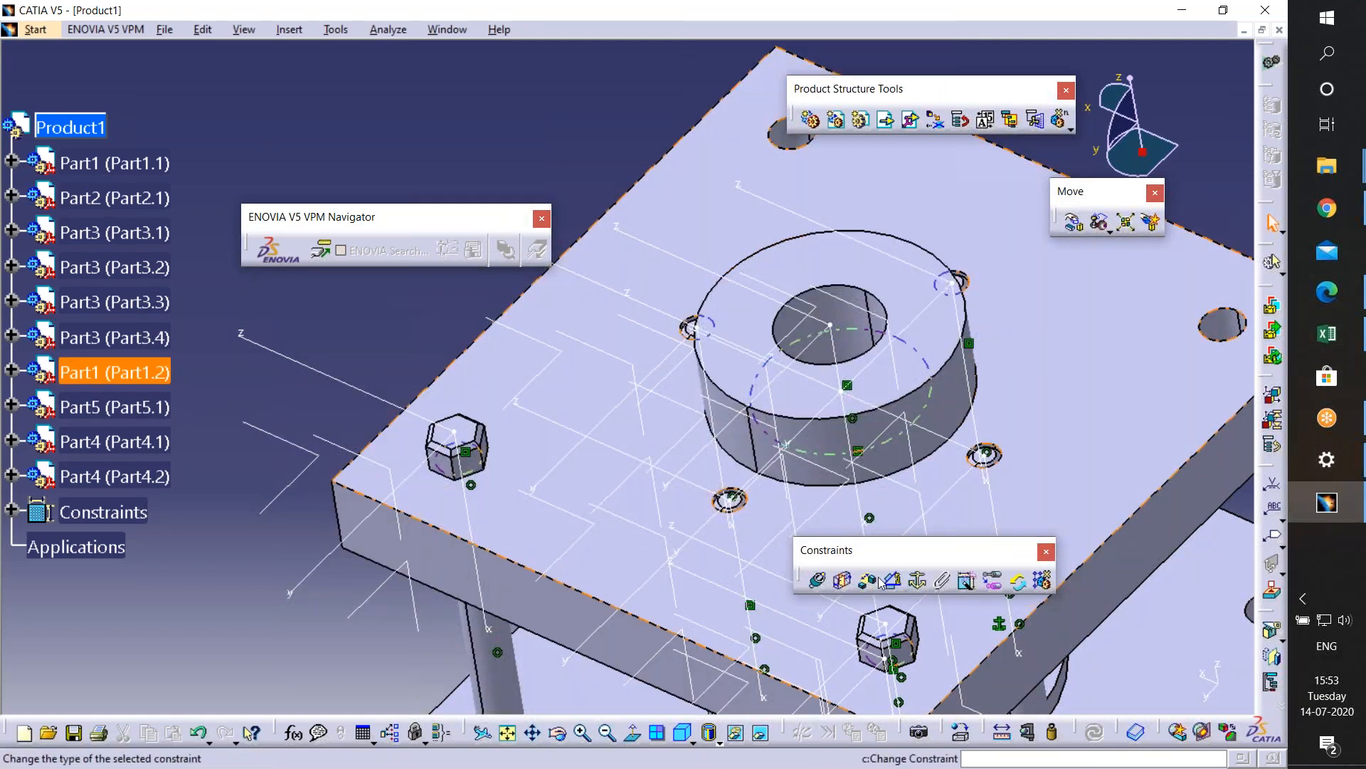
middle_click_drag(789, 350, 823, 259)
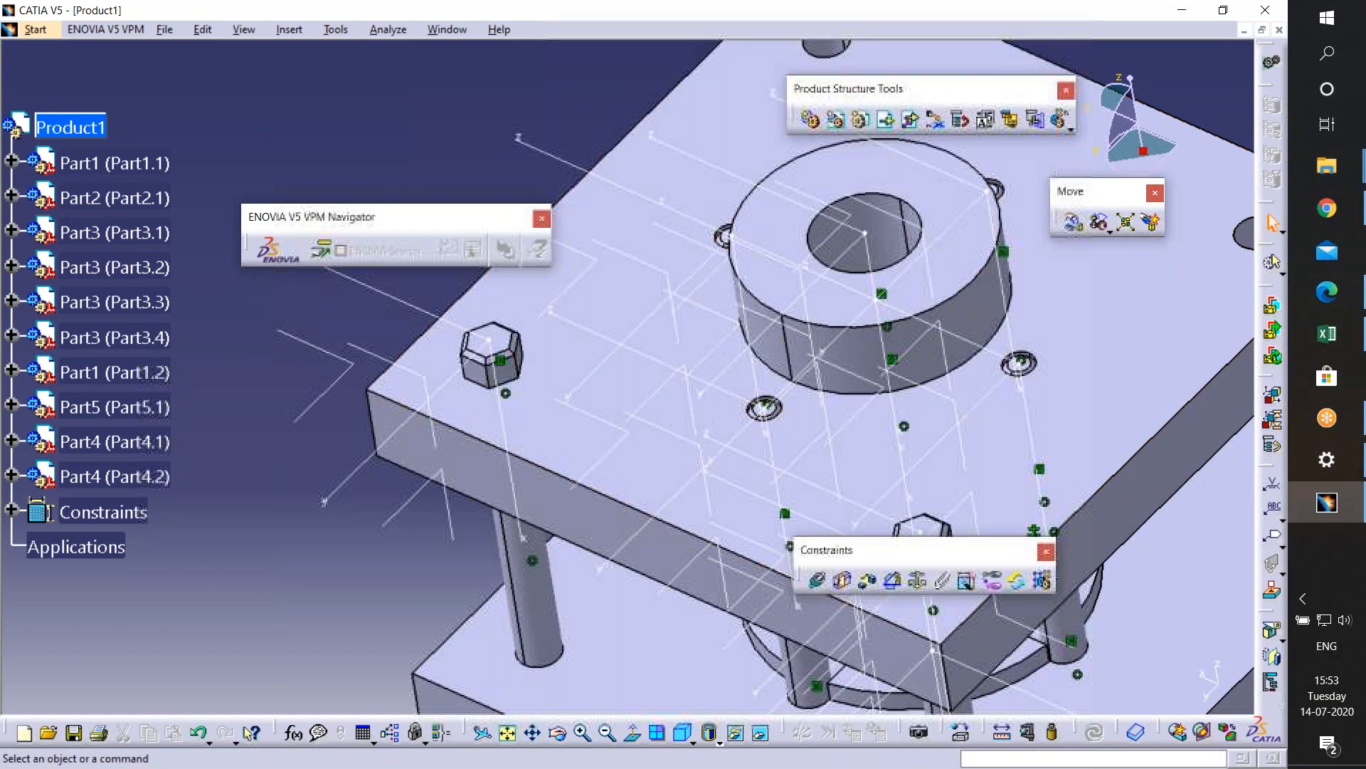
right_click(82, 121)
left_click(133, 277)
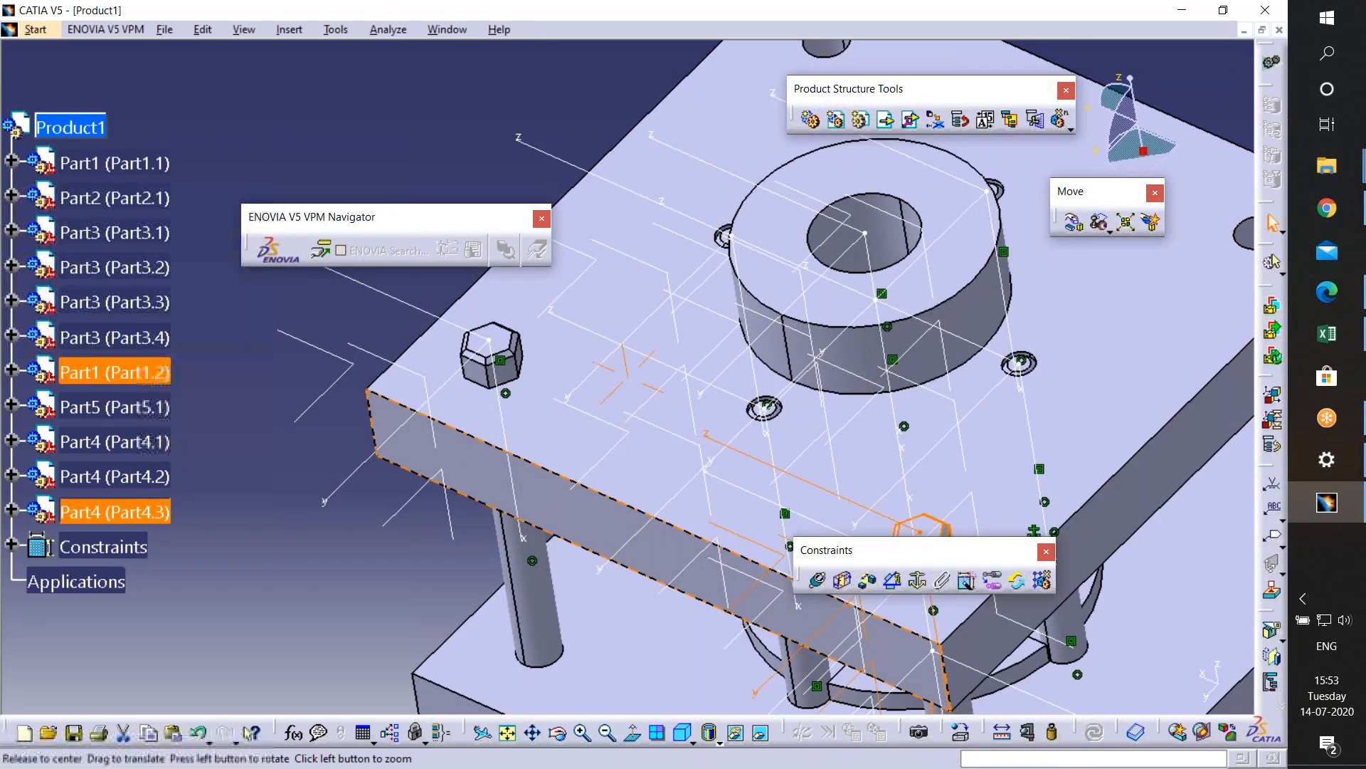
- Paste a fourth instance of the bolt Part4 into Product1
middle_click_drag(456, 459, 313, 354)
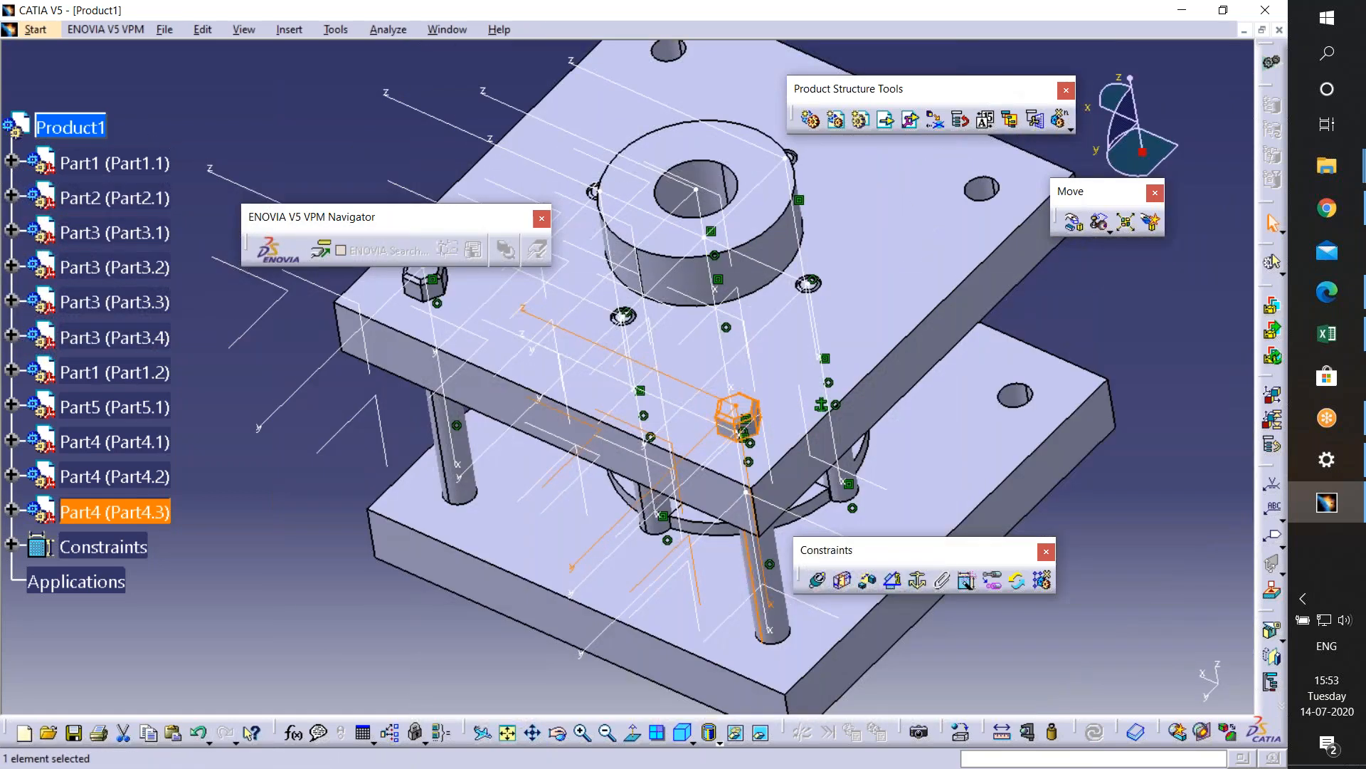
right_click(76, 129)
left_click(130, 290)
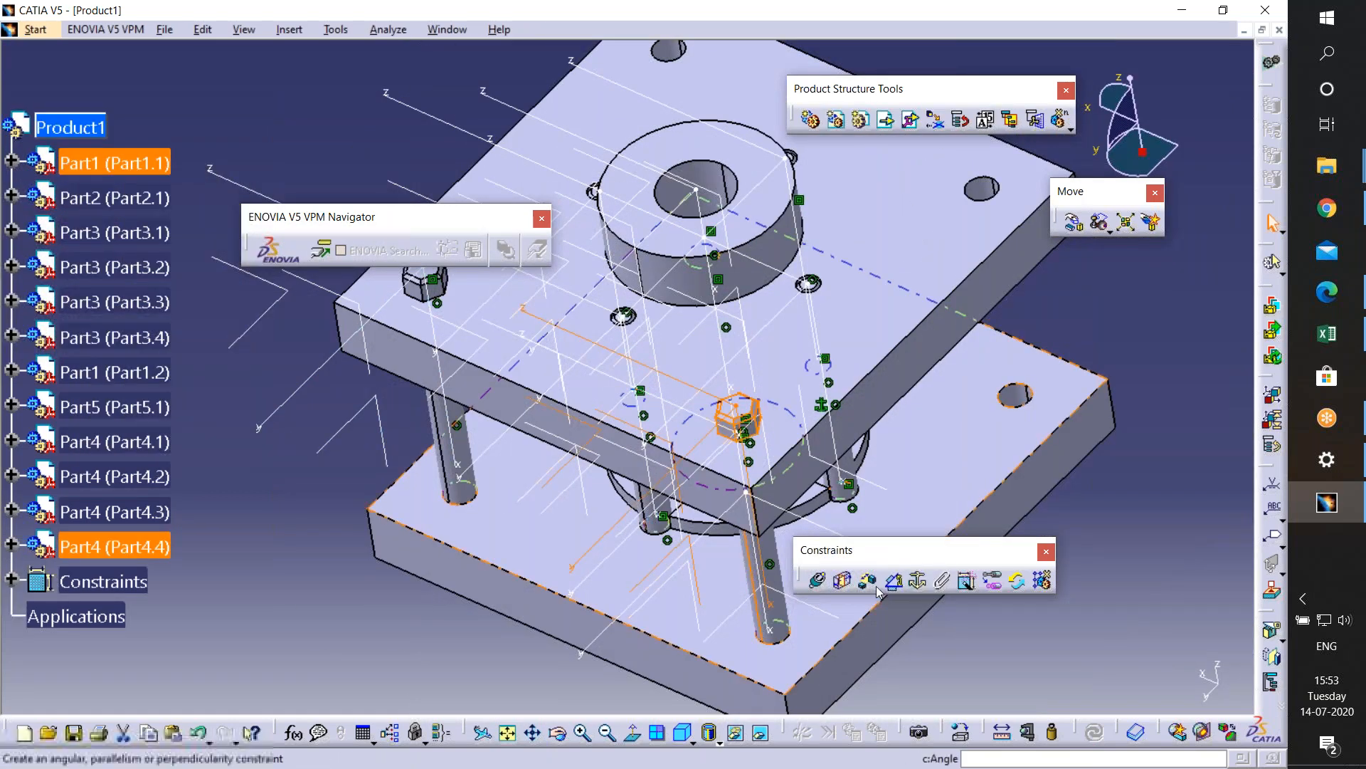
- Move the third and fourth bolts along the X axis with the Manipulation tool so they stand apart, clear of the plates
left_click(917, 580)
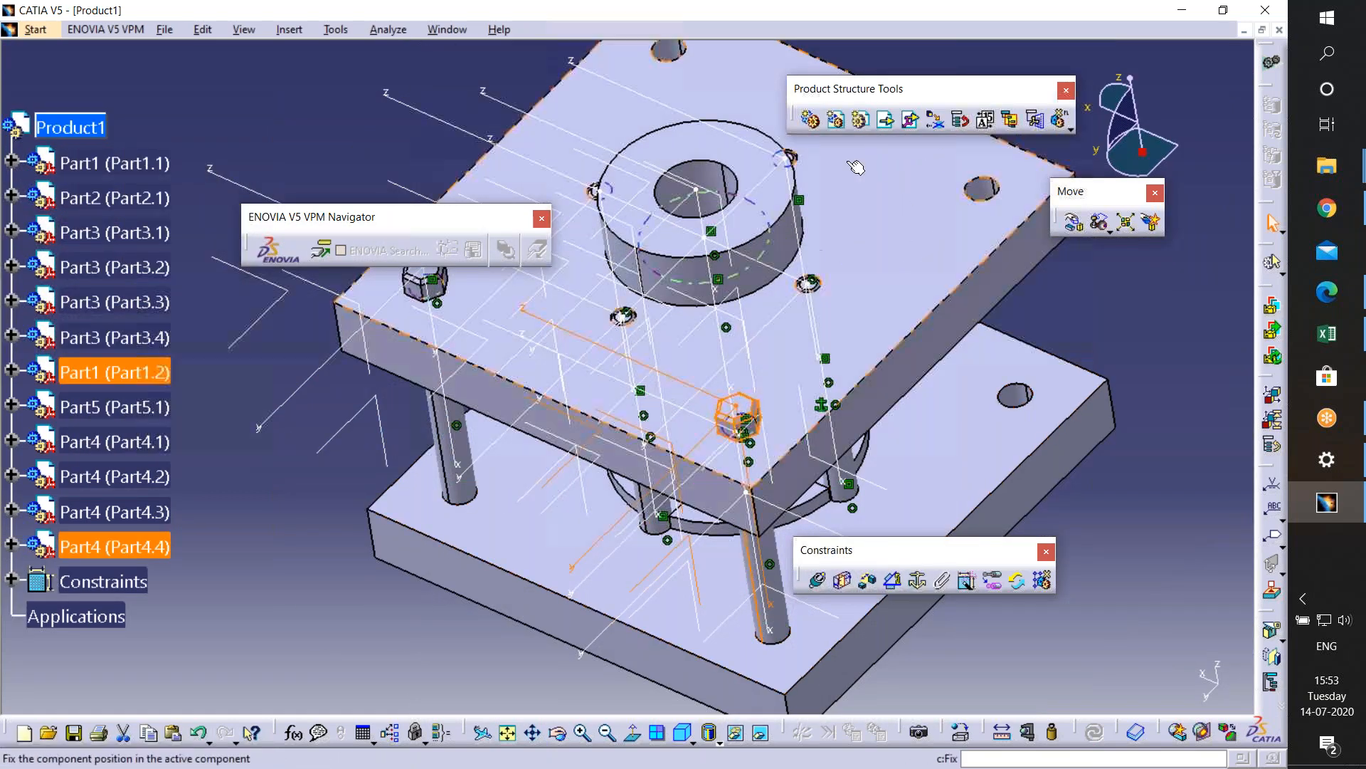
left_click(1074, 222)
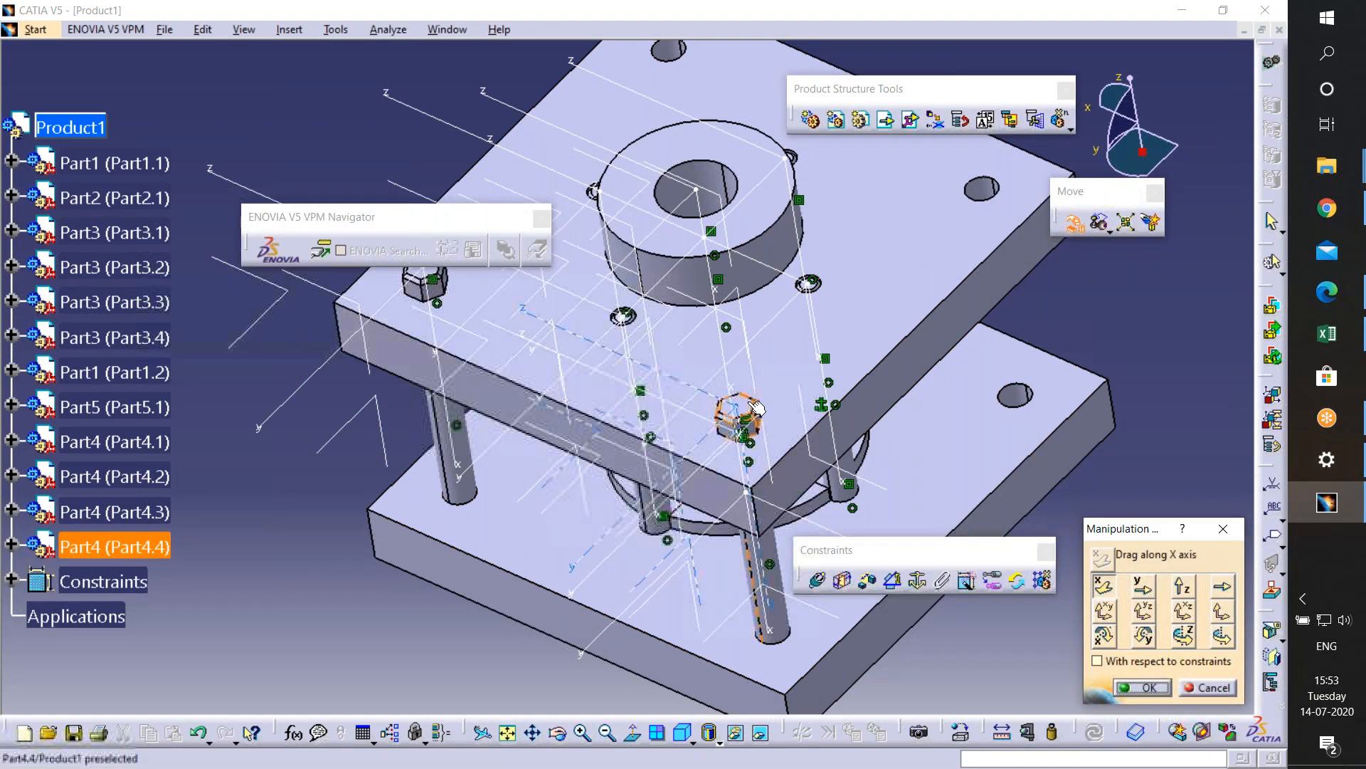
middle_click_drag(738, 416, 590, 249)
left_click_drag(590, 249, 829, 353)
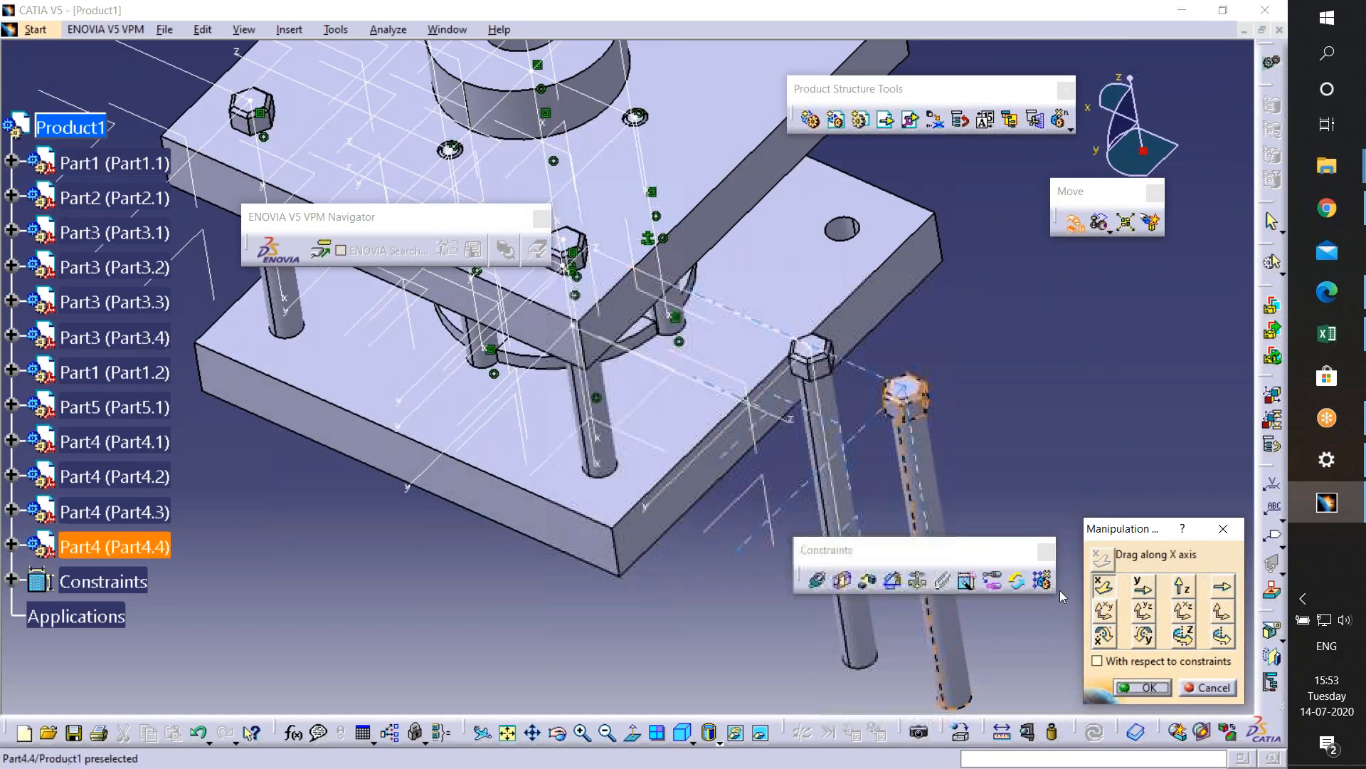
left_click(1141, 688)
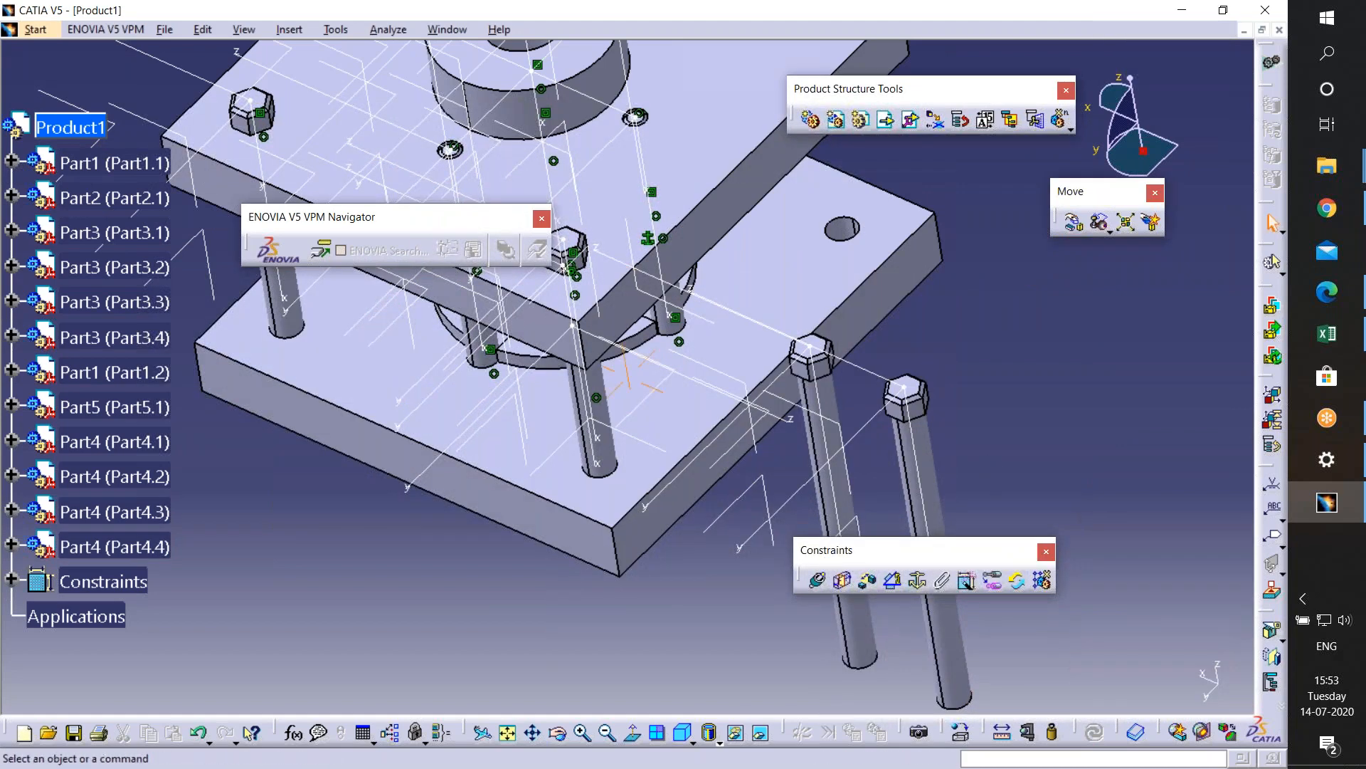
- Add a coincidence constraint between the fourth bolt's axis and a free corner hole of the upper end plate
mouse_move(961, 444)
middle_mouse_down()
mouse_move(895, 412)
mouse_move(921, 375)
mouse_move(954, 418)
middle_mouse_up()
middle_click_drag(1014, 384, 809, 350)
left_click(817, 580)
left_click(809, 350)
middle_click_drag(869, 485, 851, 763)
left_click(660, 215)
middle_click_drag(861, 302, 1130, 75)
- Add a coincidence constraint between the third bolt's axis and the last free corner hole of the upper end plate
left_click(815, 582)
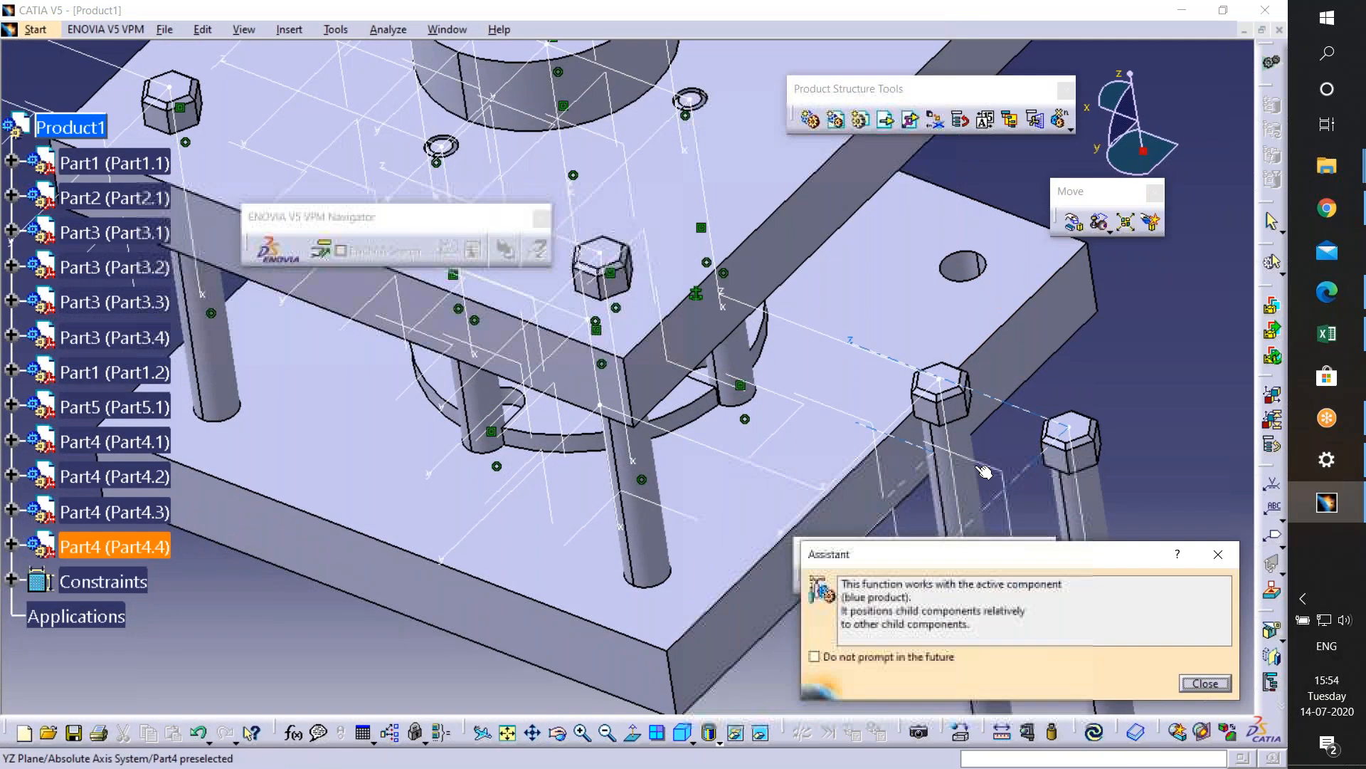
left_click(961, 441)
middle_click_drag(854, 285, 944, 550)
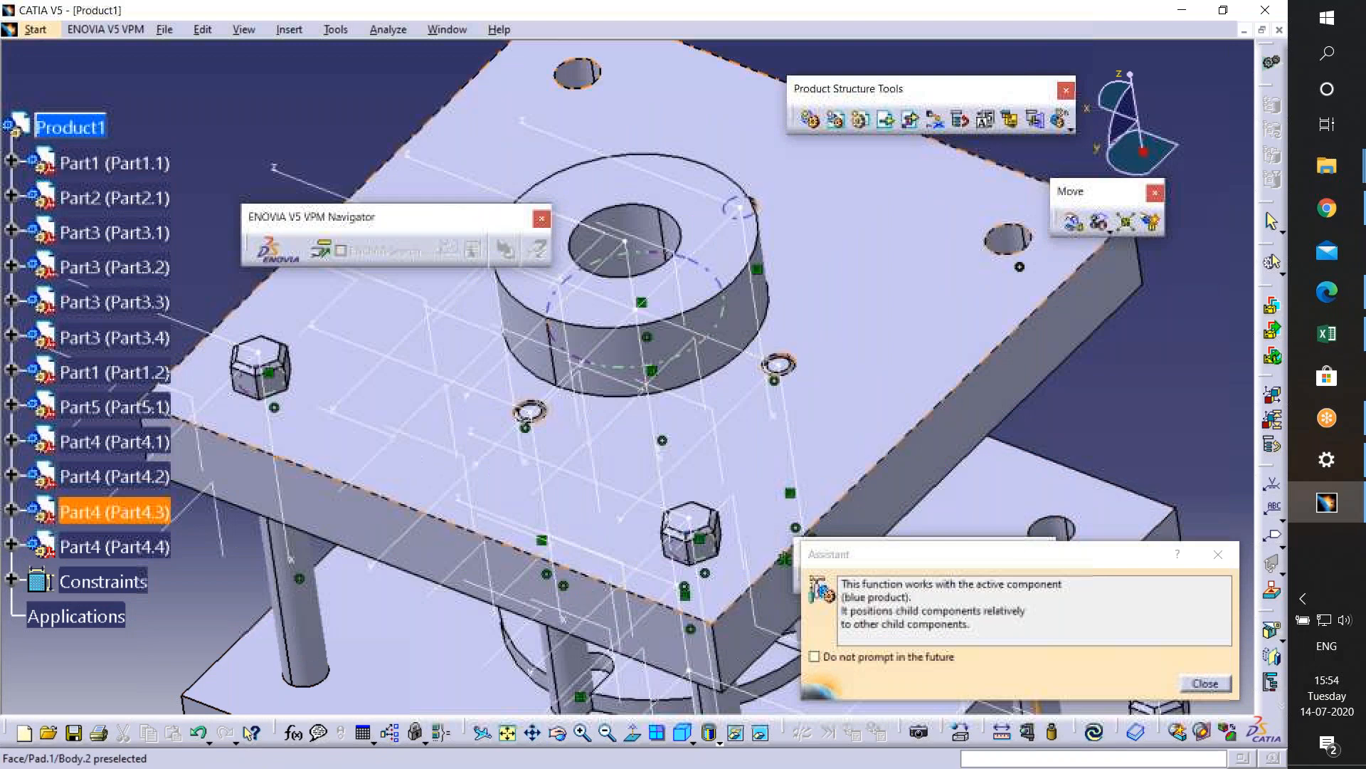
middle_click_drag(598, 99, 642, 340)
left_click(626, 326)
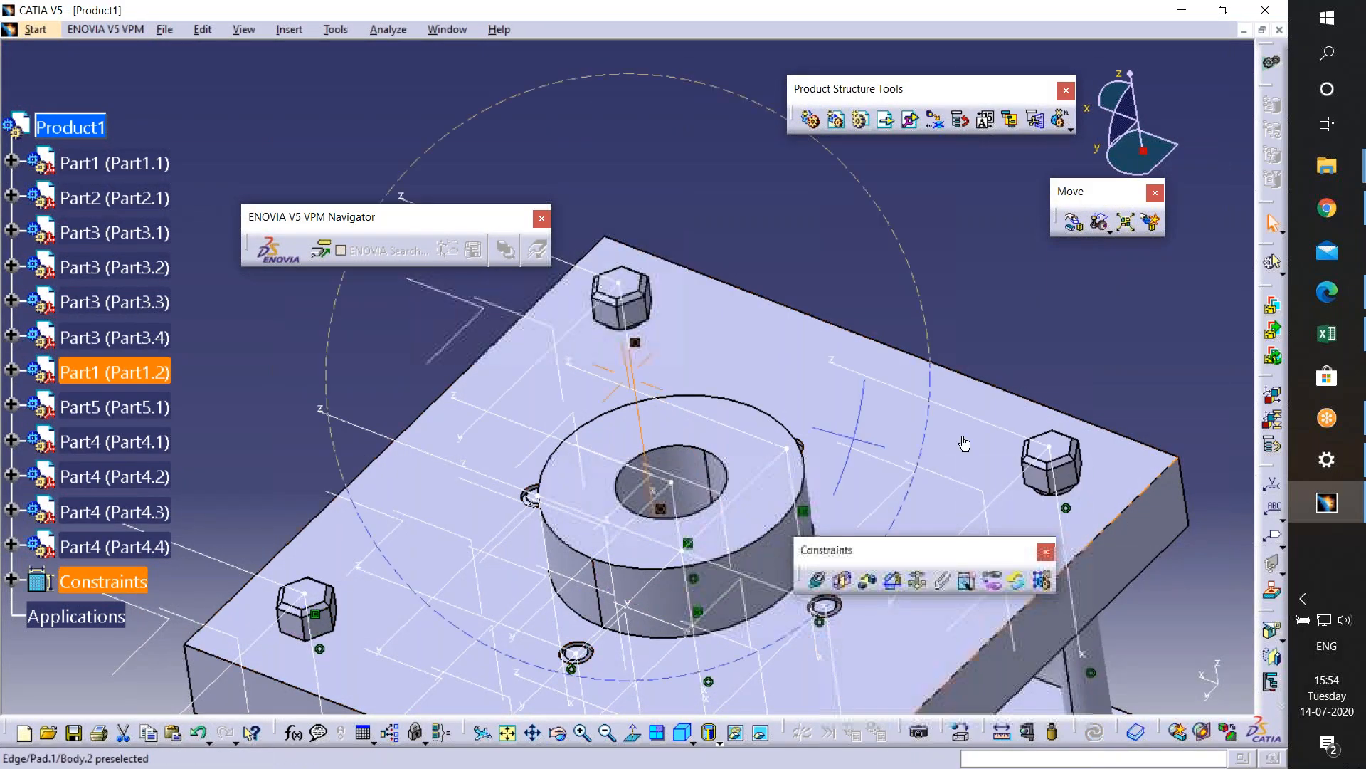
- Search for all elements matching a bolt's absolute axis system, using the From Element type, and select them
middle_click_drag(859, 414, 982, 569)
middle_click_drag(790, 456, 990, 580)
middle_click_drag(868, 269, 904, 399)
middle_click_drag(780, 499, 775, 388)
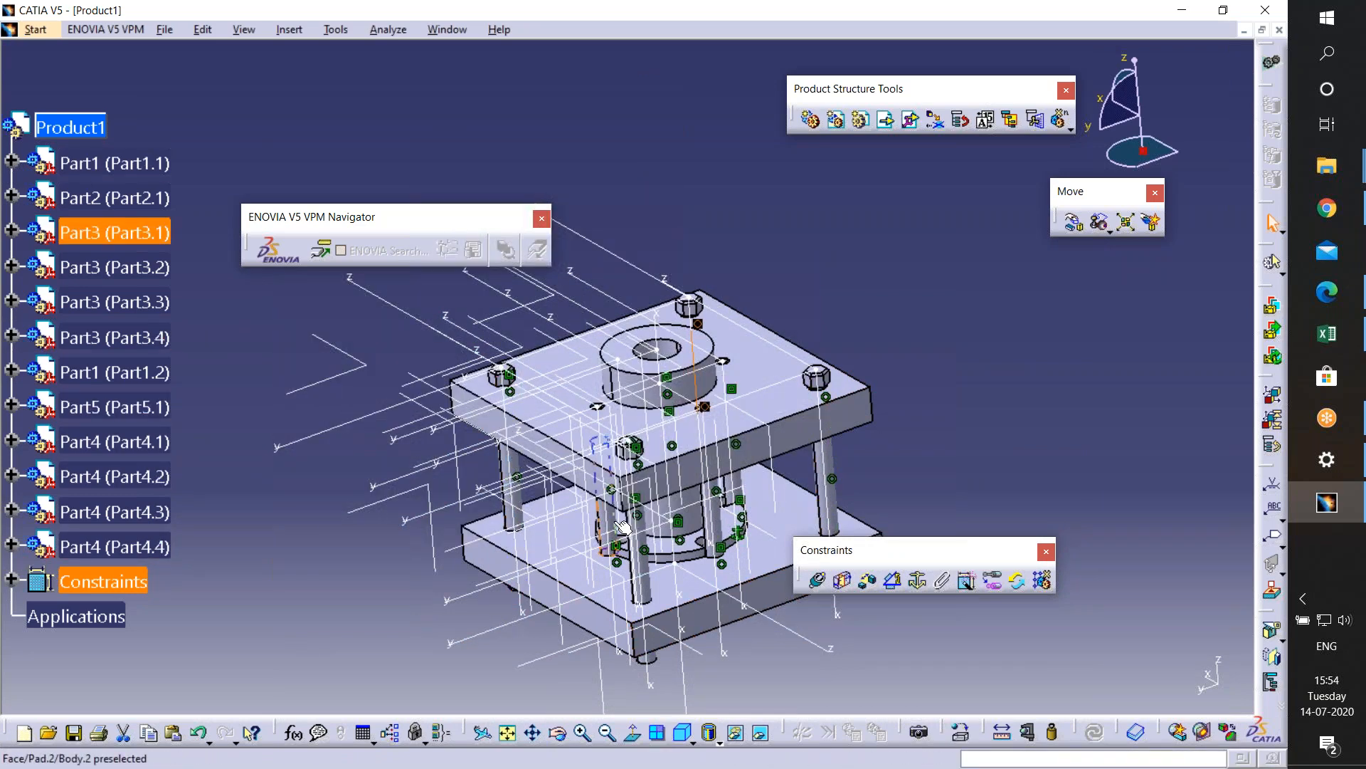
left_click(253, 30)
mouse_move(219, 32)
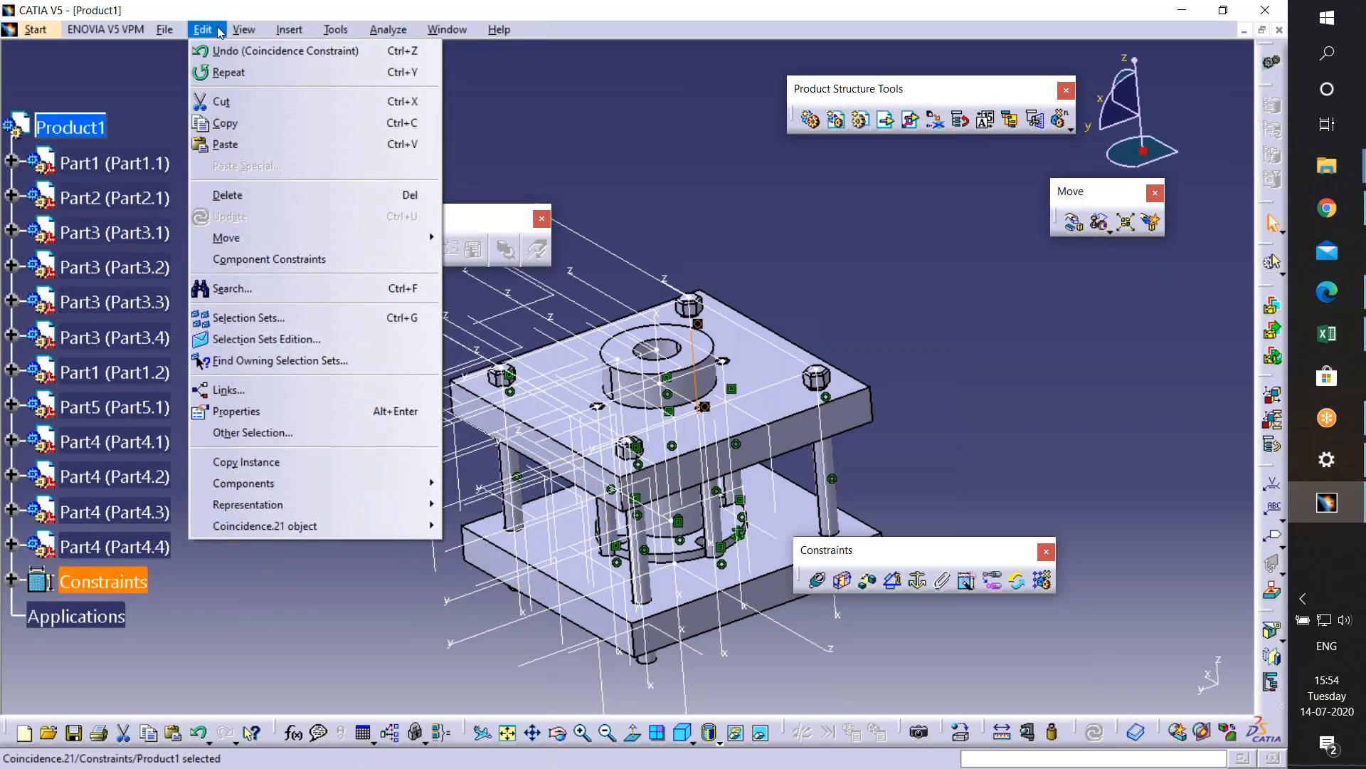
left_click(229, 288)
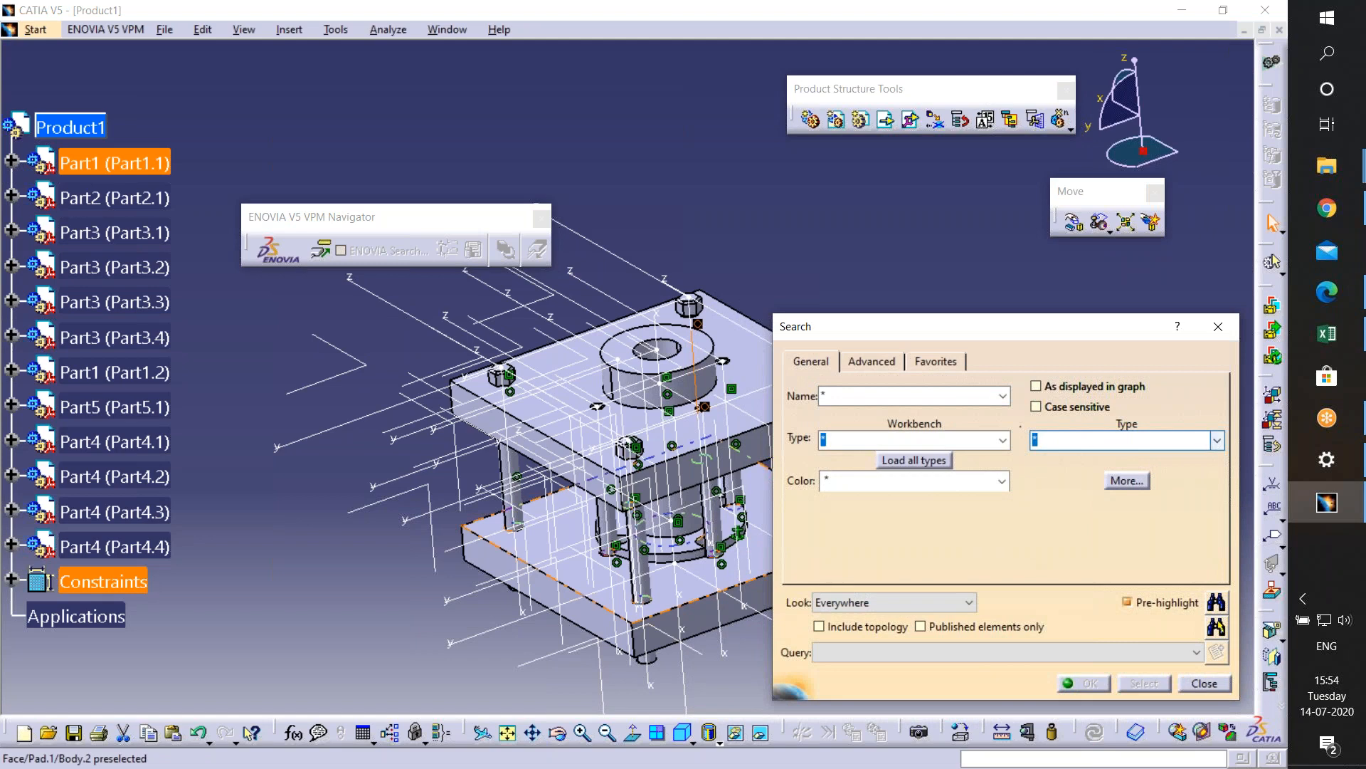
left_click(1217, 440)
left_click(1098, 48)
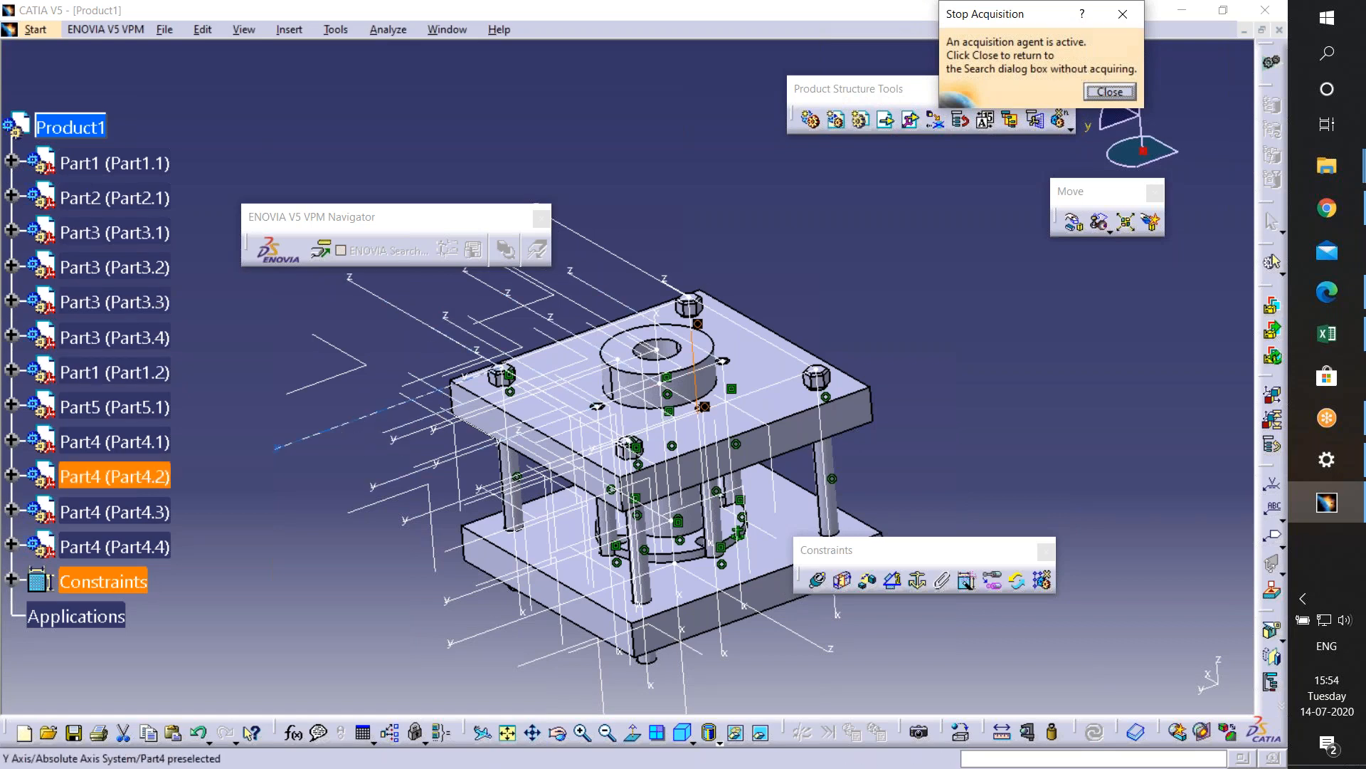
left_click(370, 414)
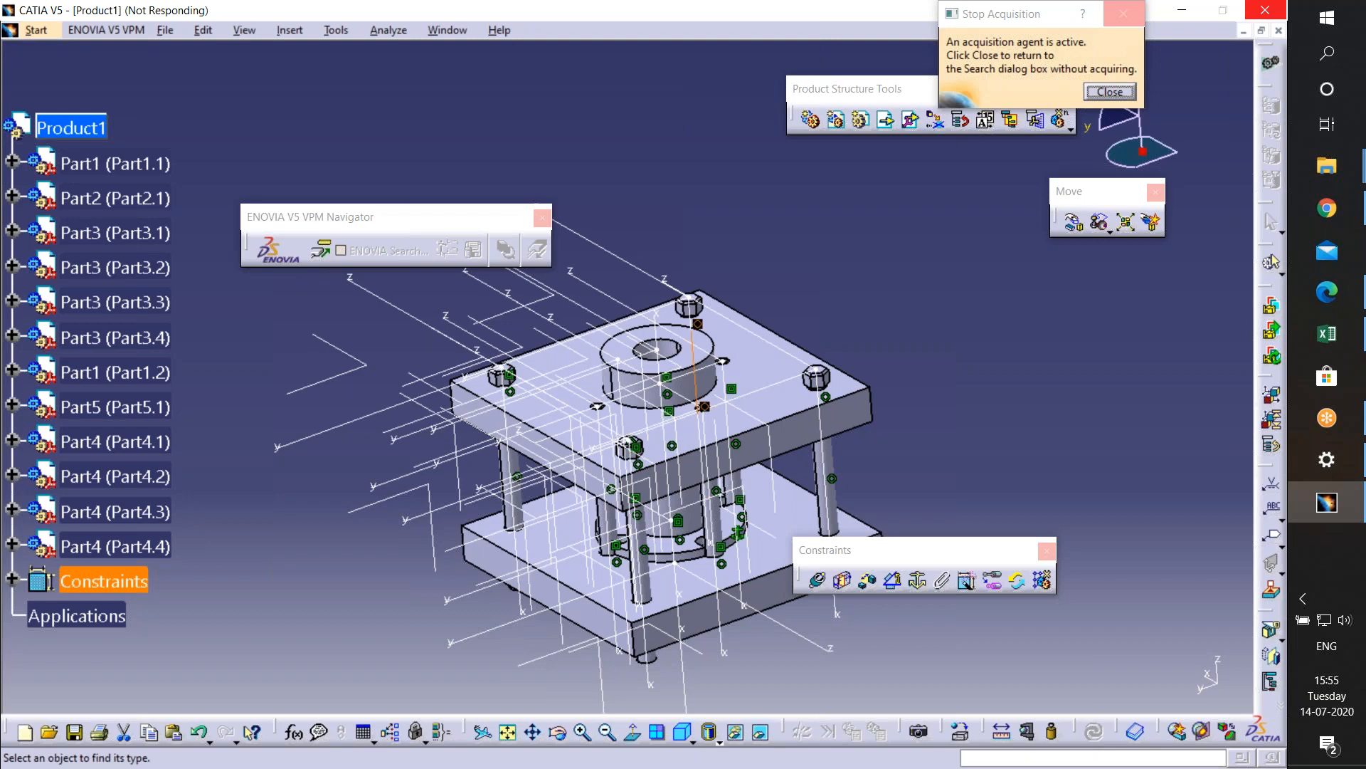
mouse_move(1329, 427)
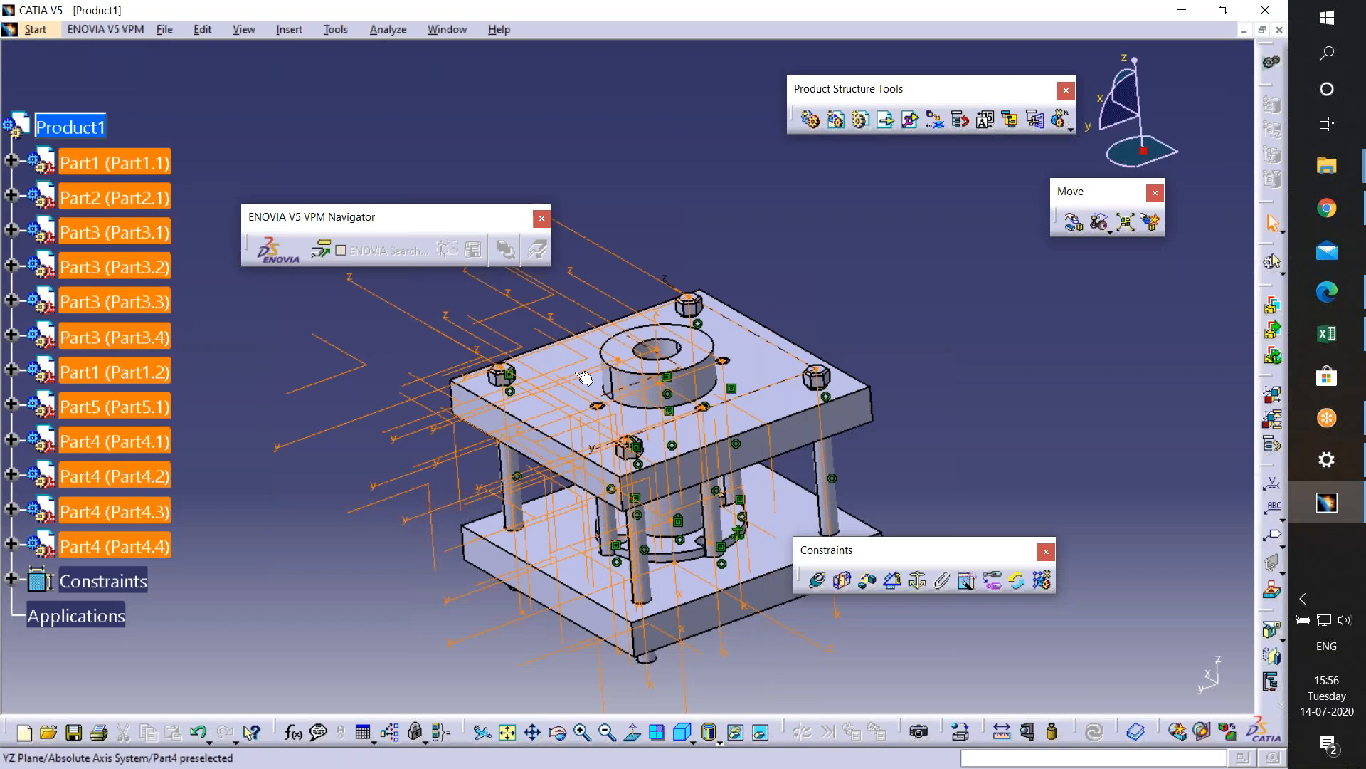
- Hide the selected absolute axis systems of all the parts in the assembly
right_click(407, 398)
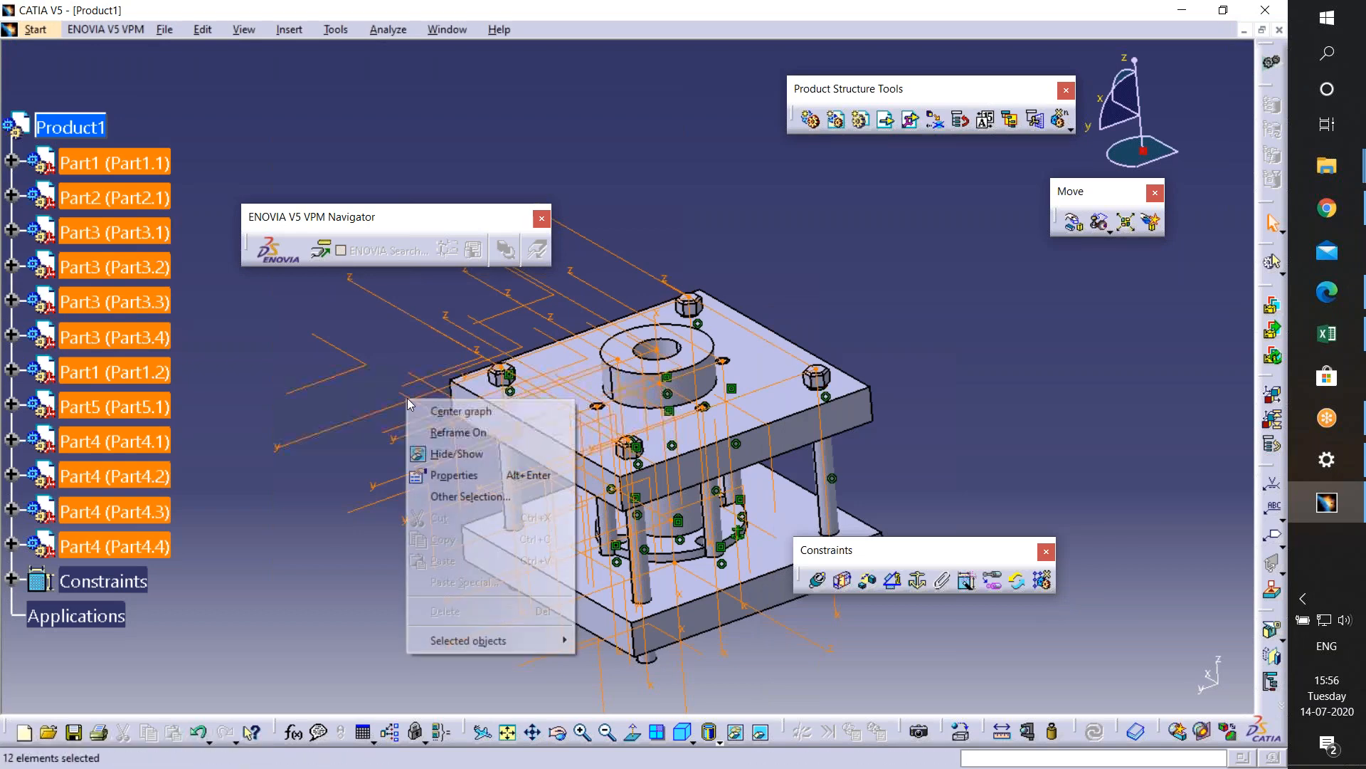
left_click(459, 453)
middle_click_drag(712, 427, 701, 459)
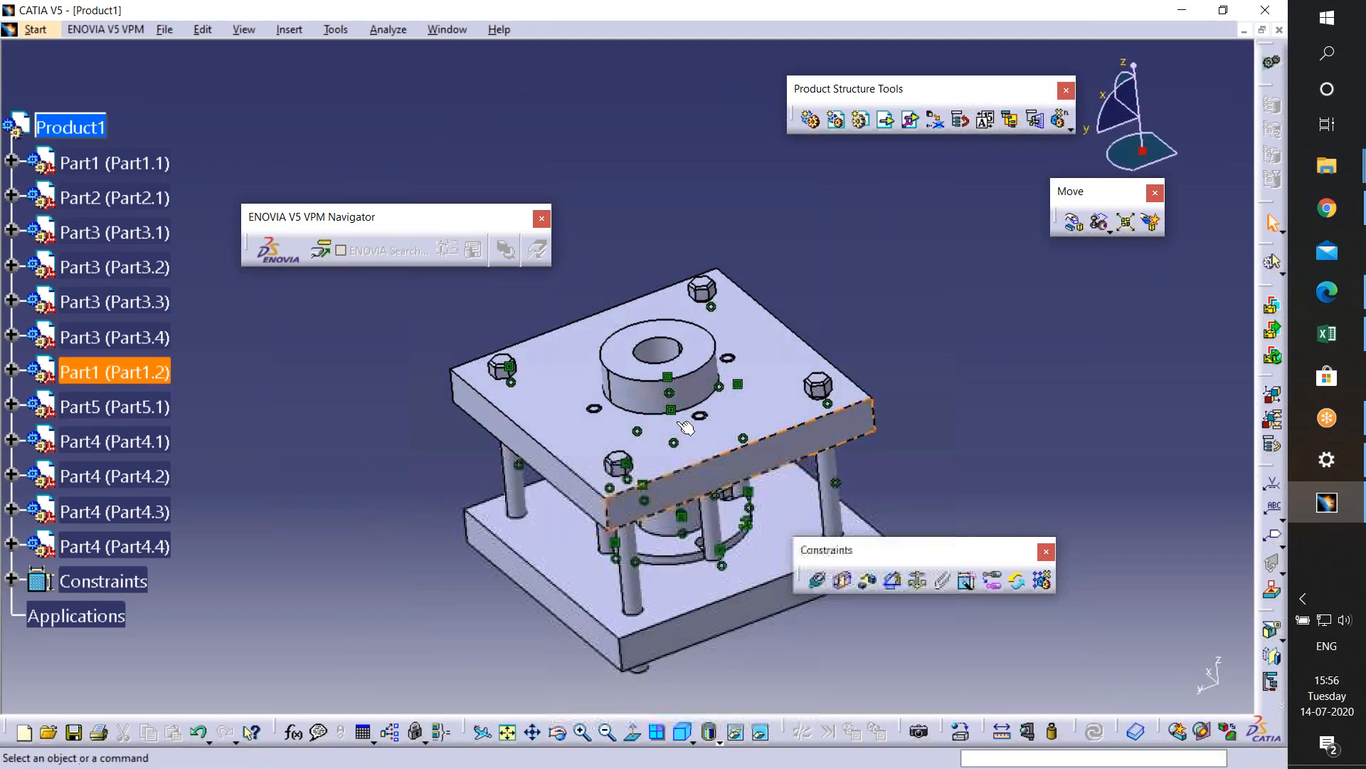
left_click(40, 36)
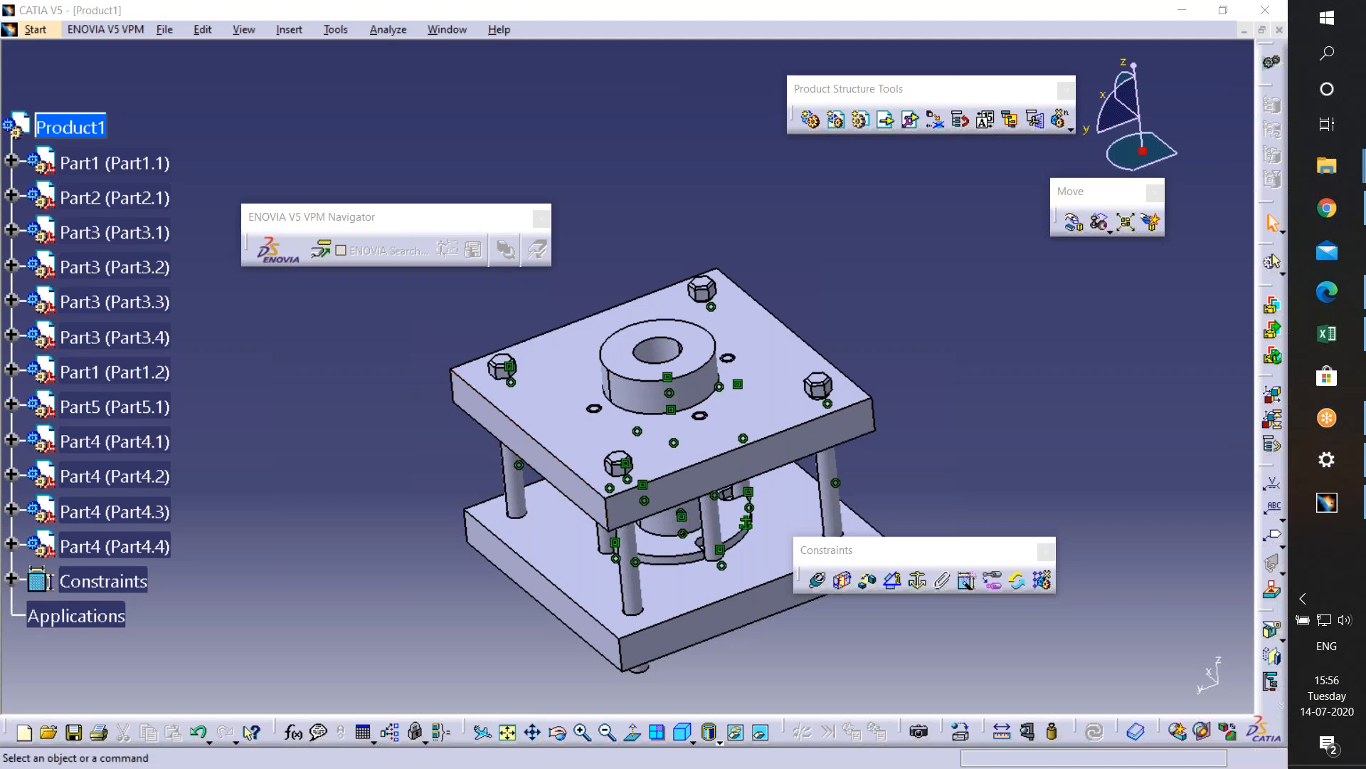
left_click(243, 29)
mouse_move(203, 29)
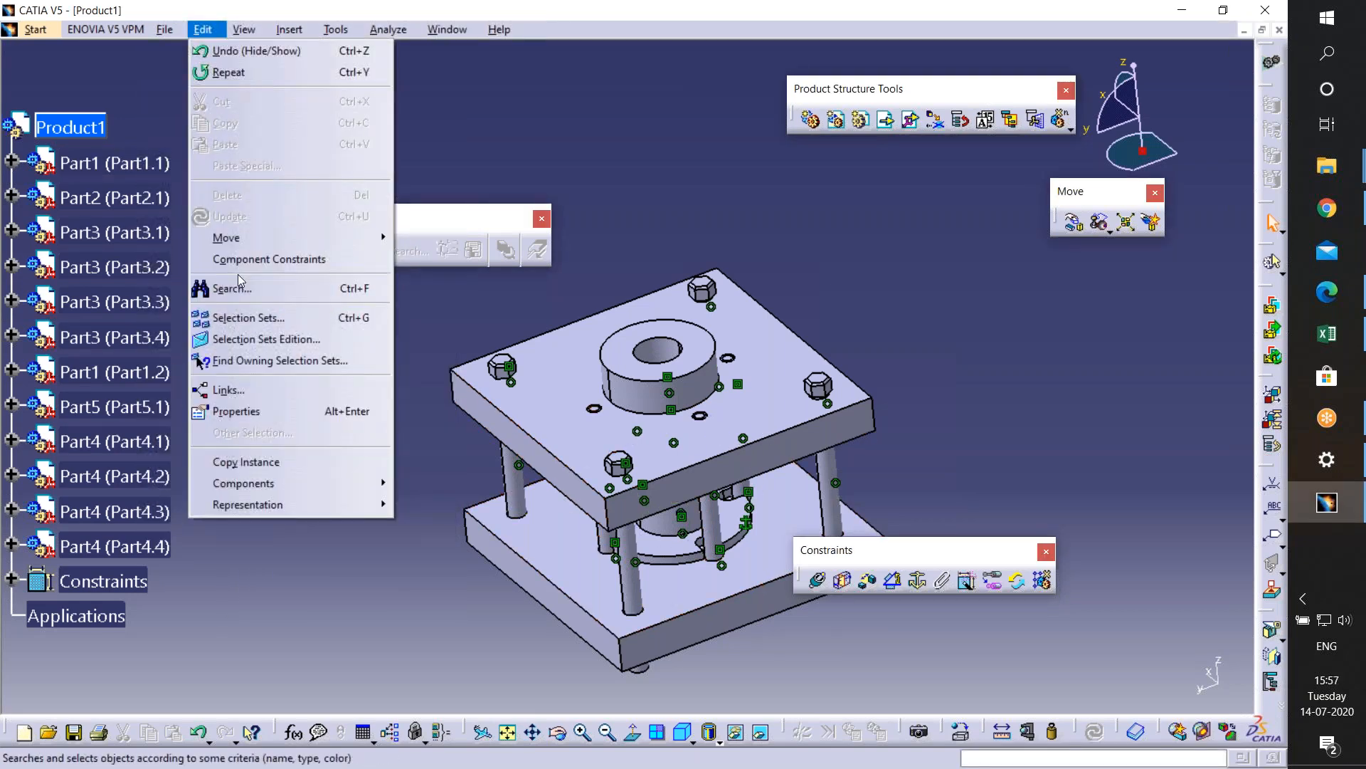
left_click(238, 281)
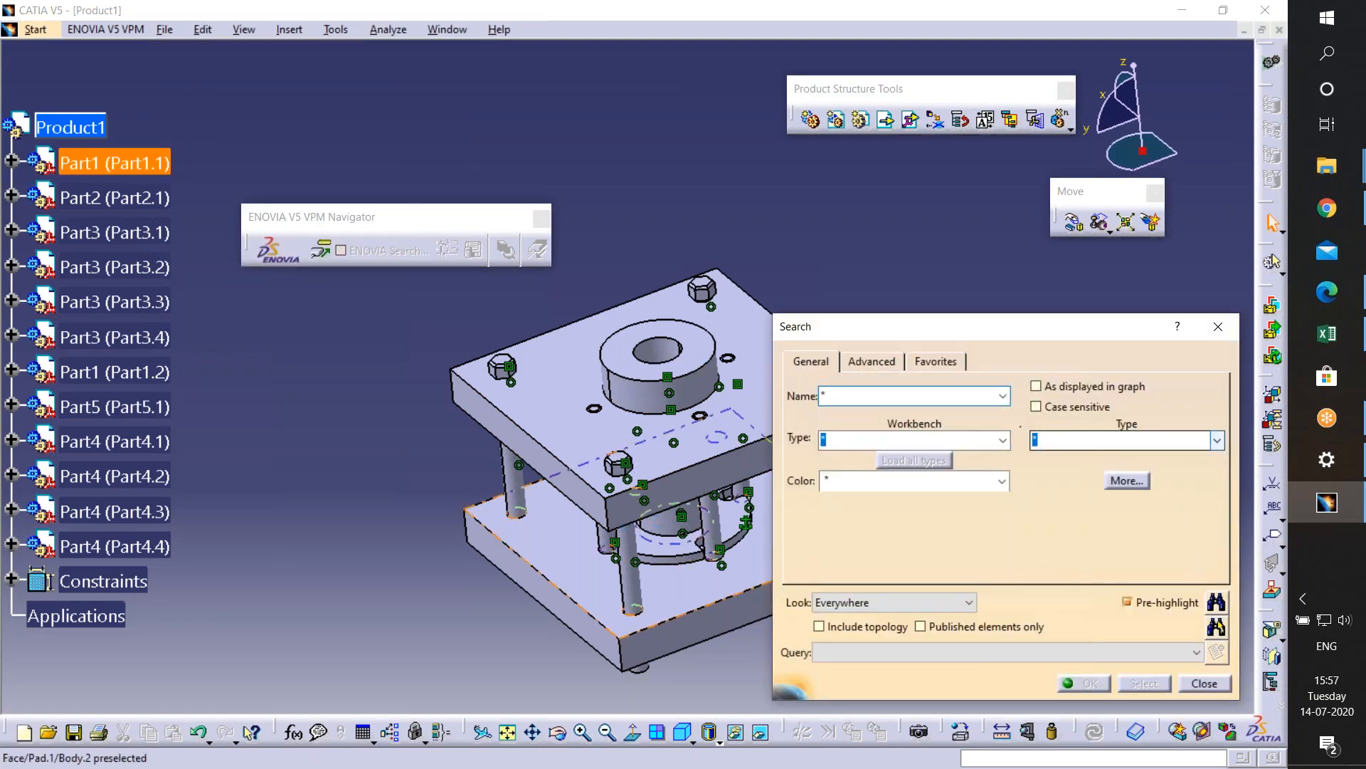
left_click(1216, 440)
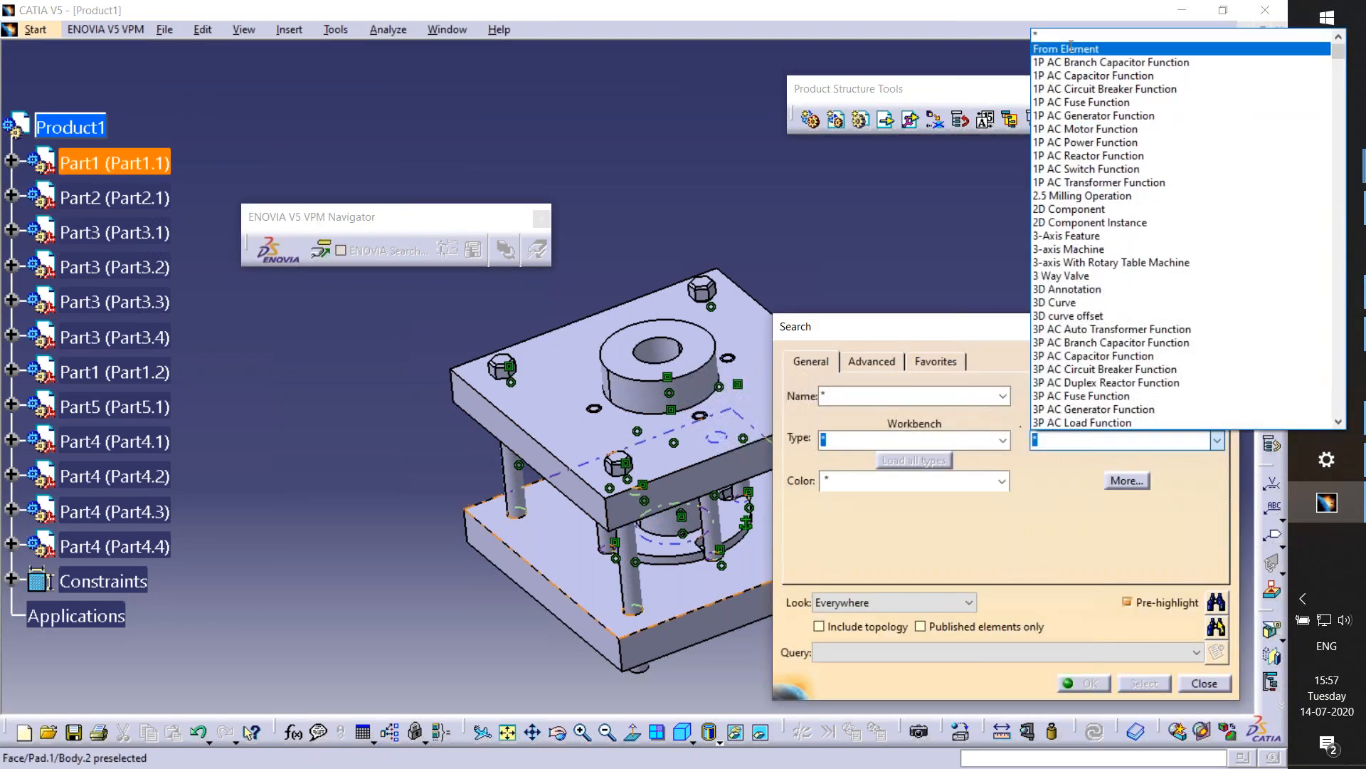
left_click(1071, 48)
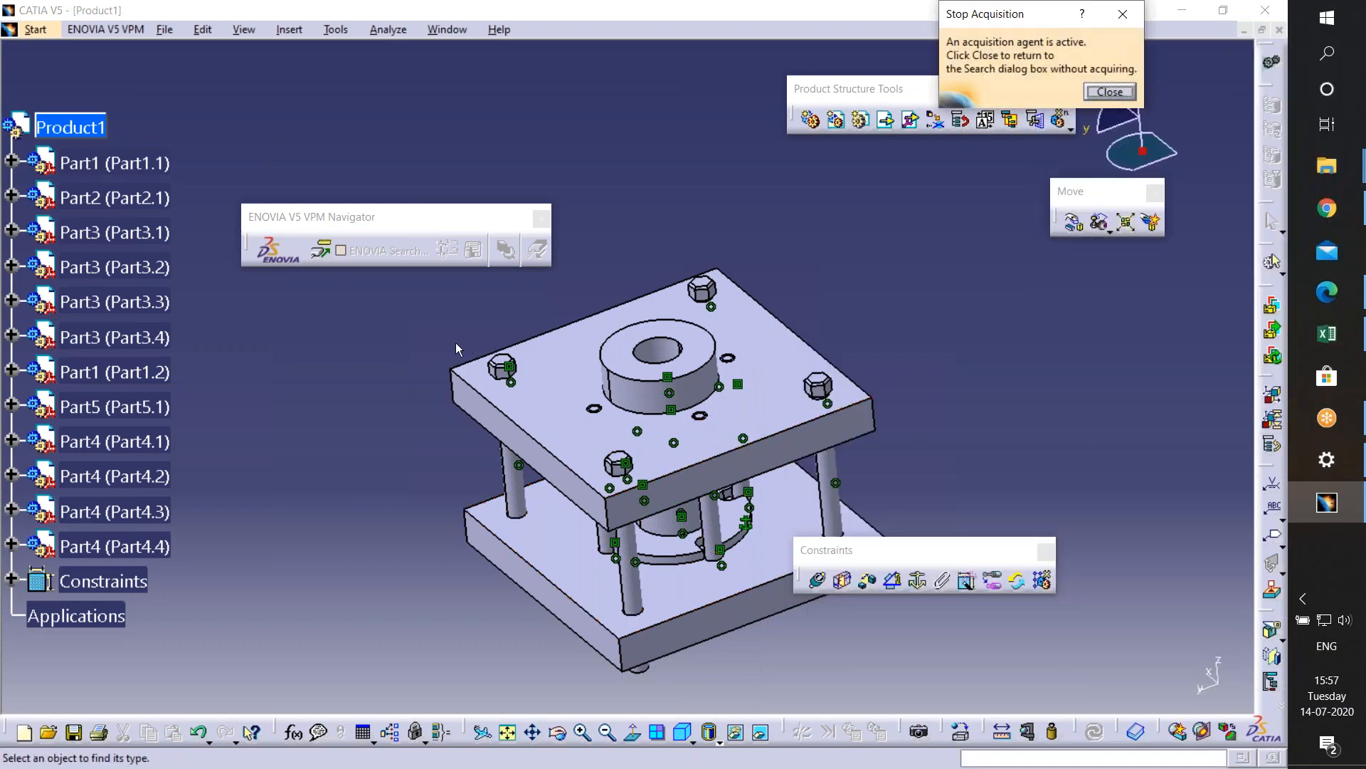
left_click(1109, 92)
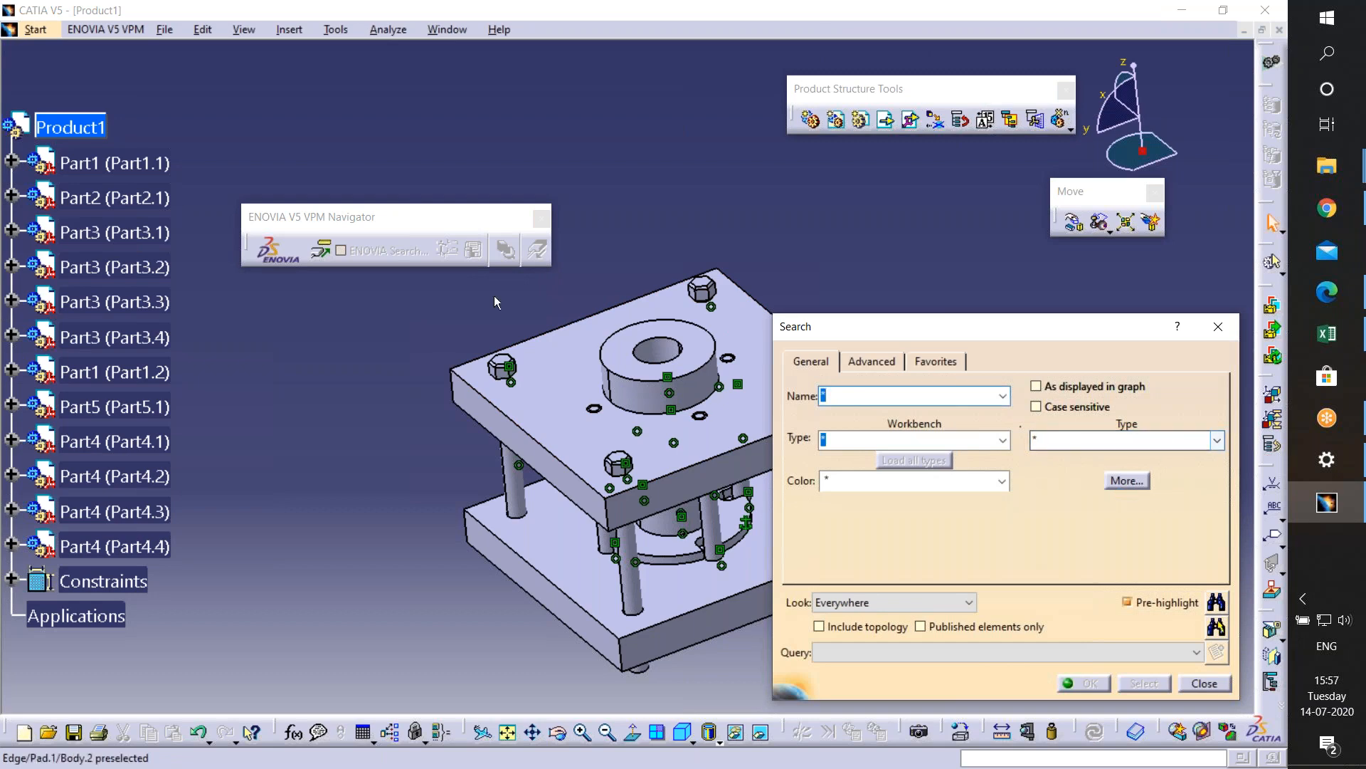
middle_click(446, 375)
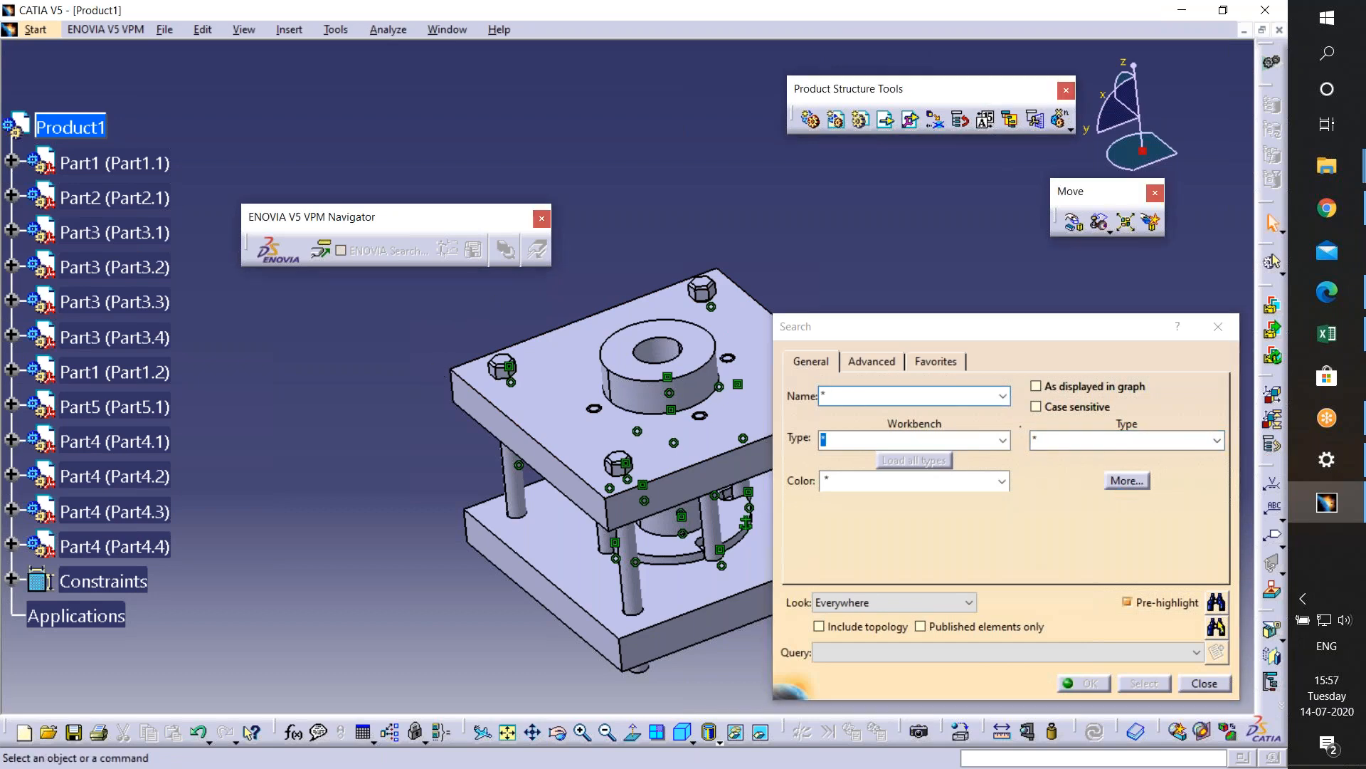
left_click(1219, 326)
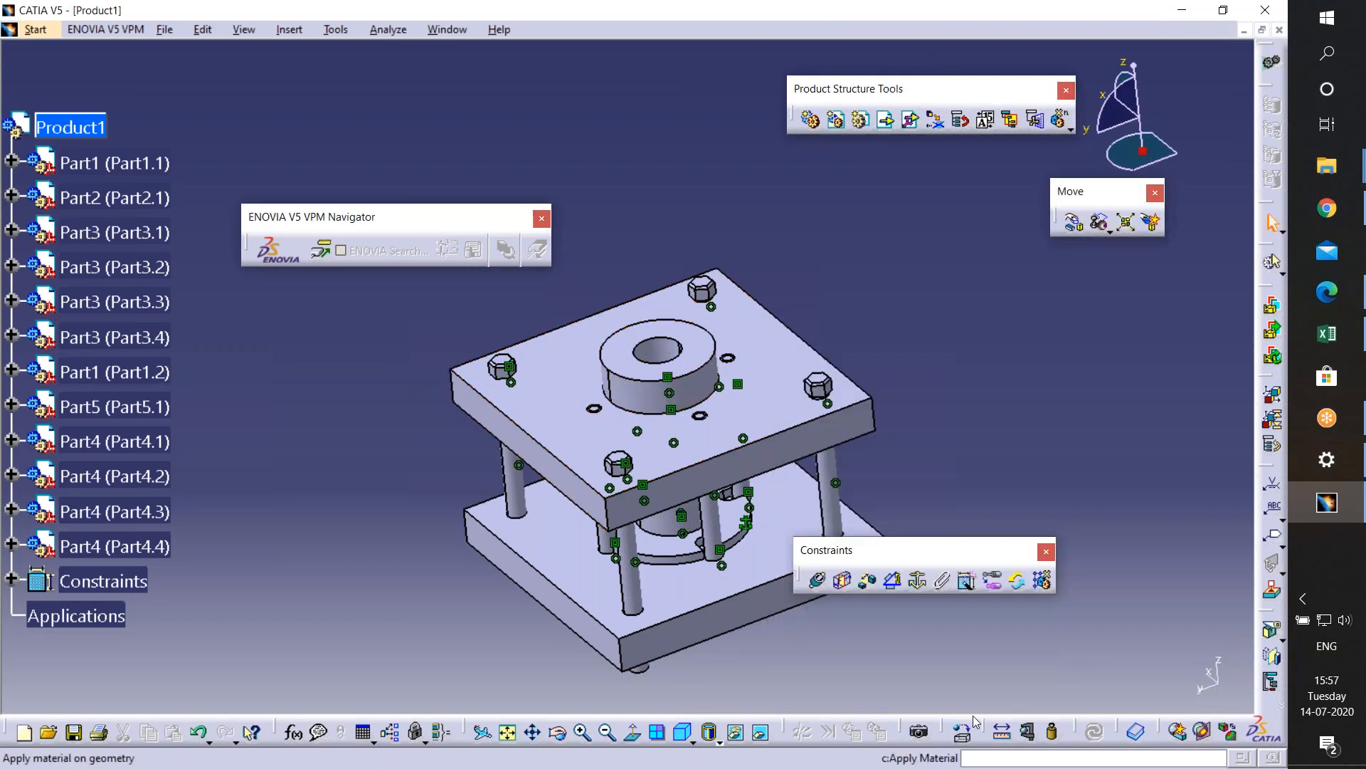
- Swap to the hidden space, show the bolt Part4's absolute axis system, and return to the visible space
left_click(761, 732)
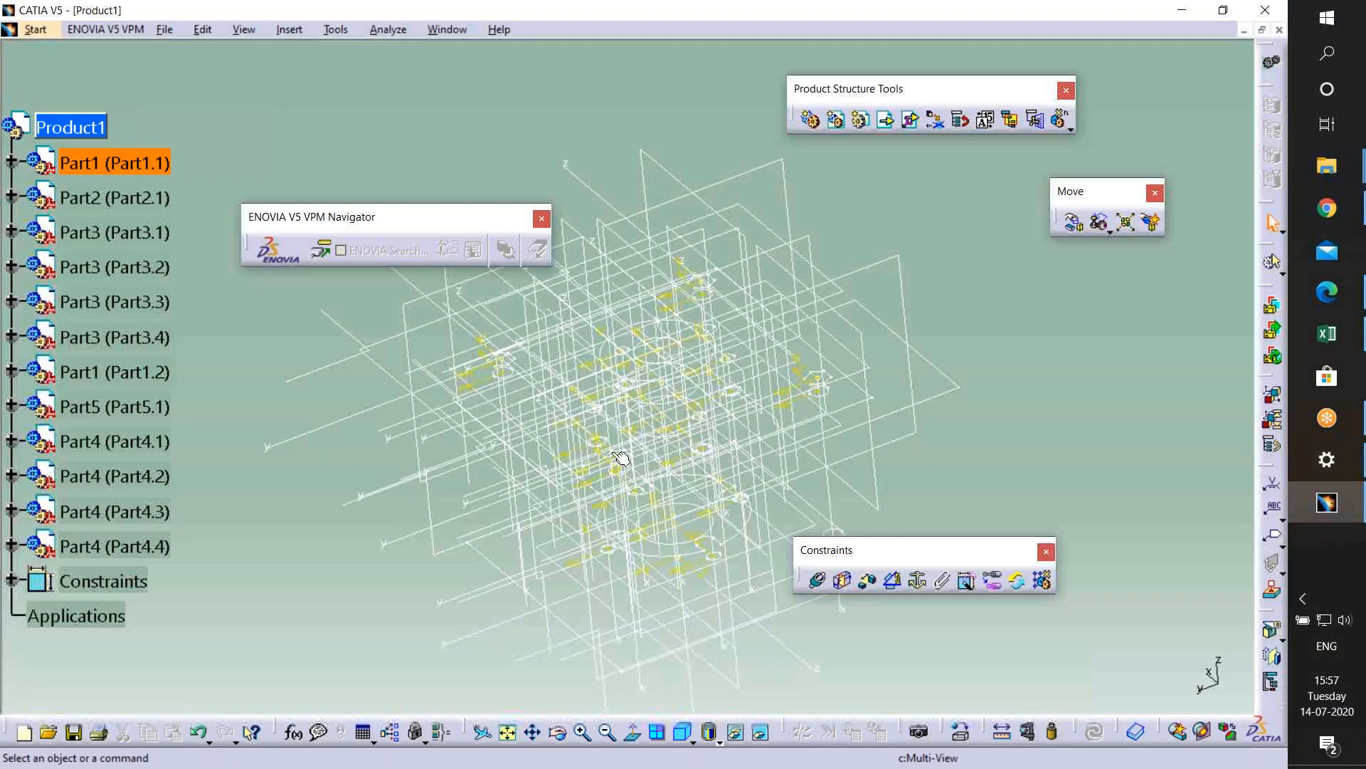
right_click(354, 359)
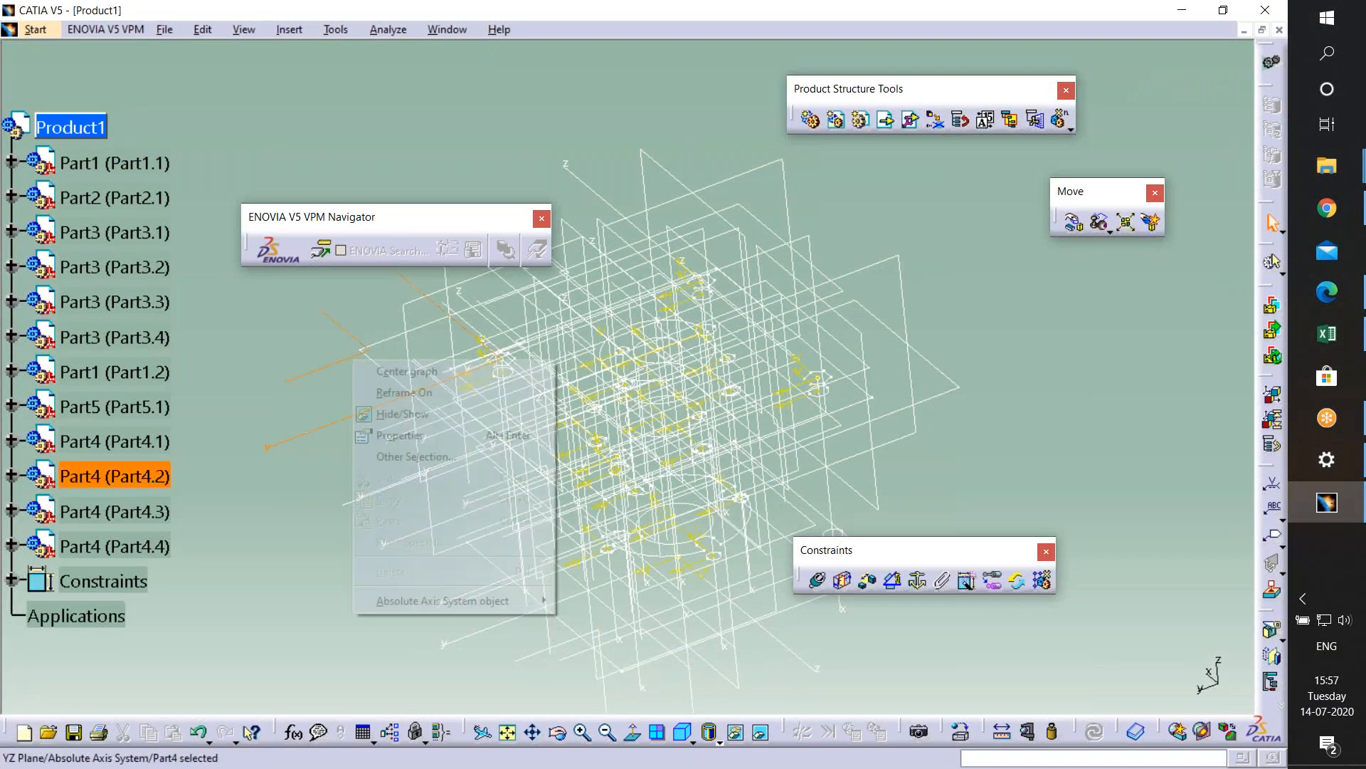
left_click(402, 414)
left_click(761, 732)
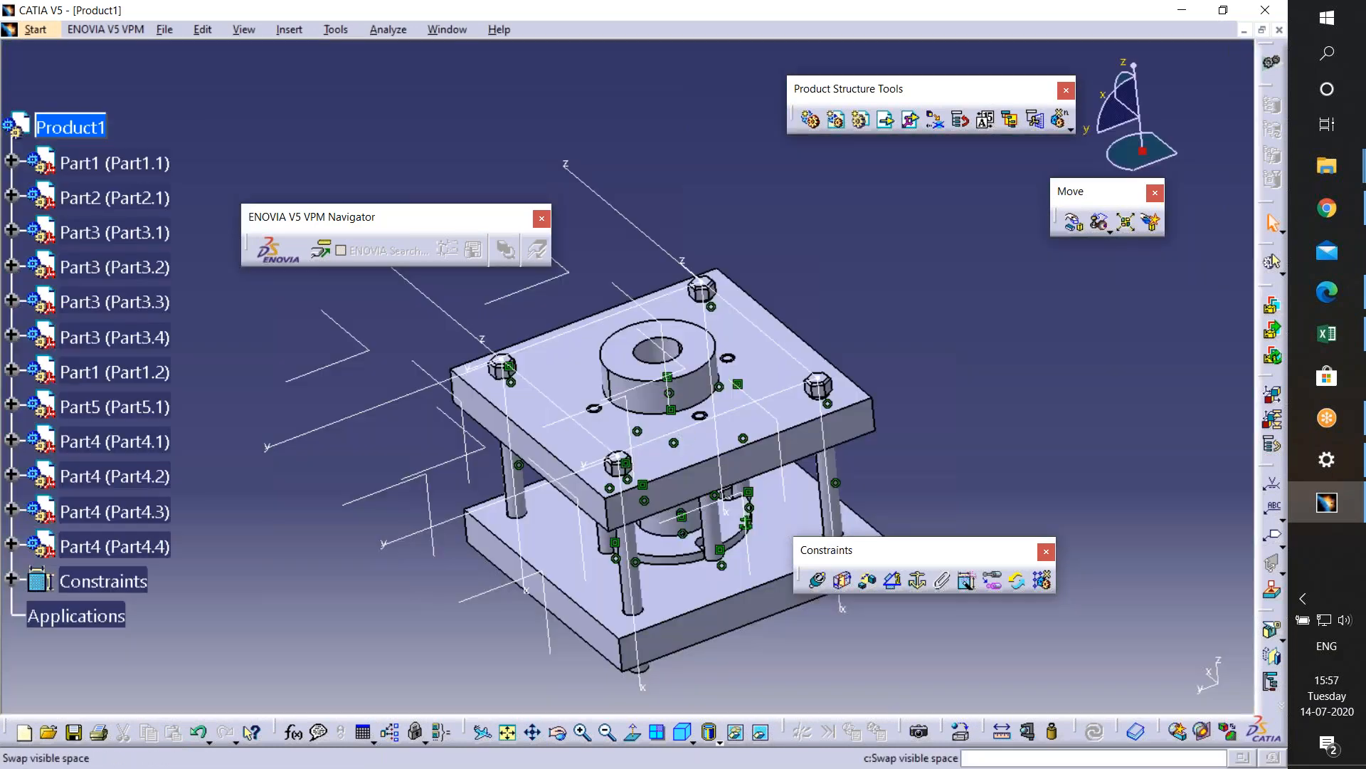
- Start a new drawing of Product1 in the Drafting workbench
middle_click_drag(845, 467, 867, 580)
middle_click_drag(701, 430, 462, 305)
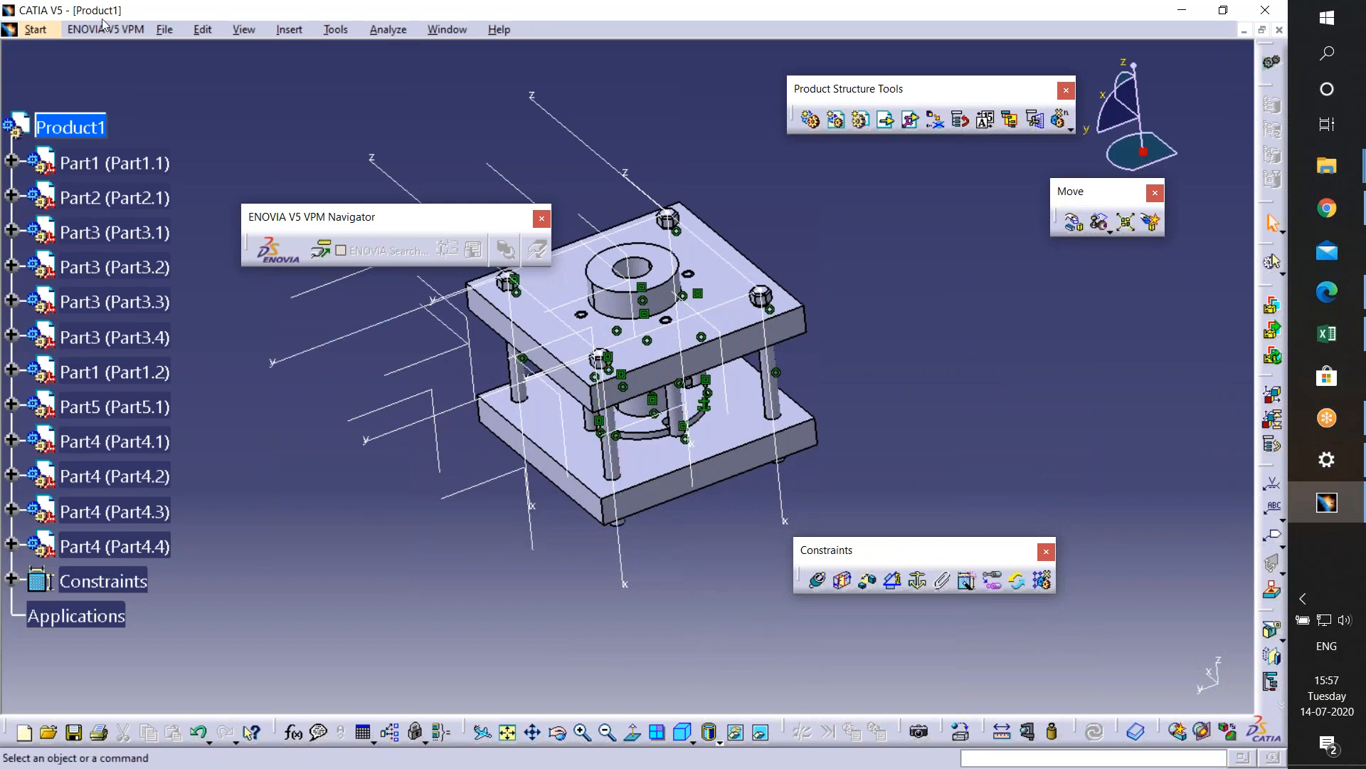
left_click(34, 30)
mouse_move(89, 68)
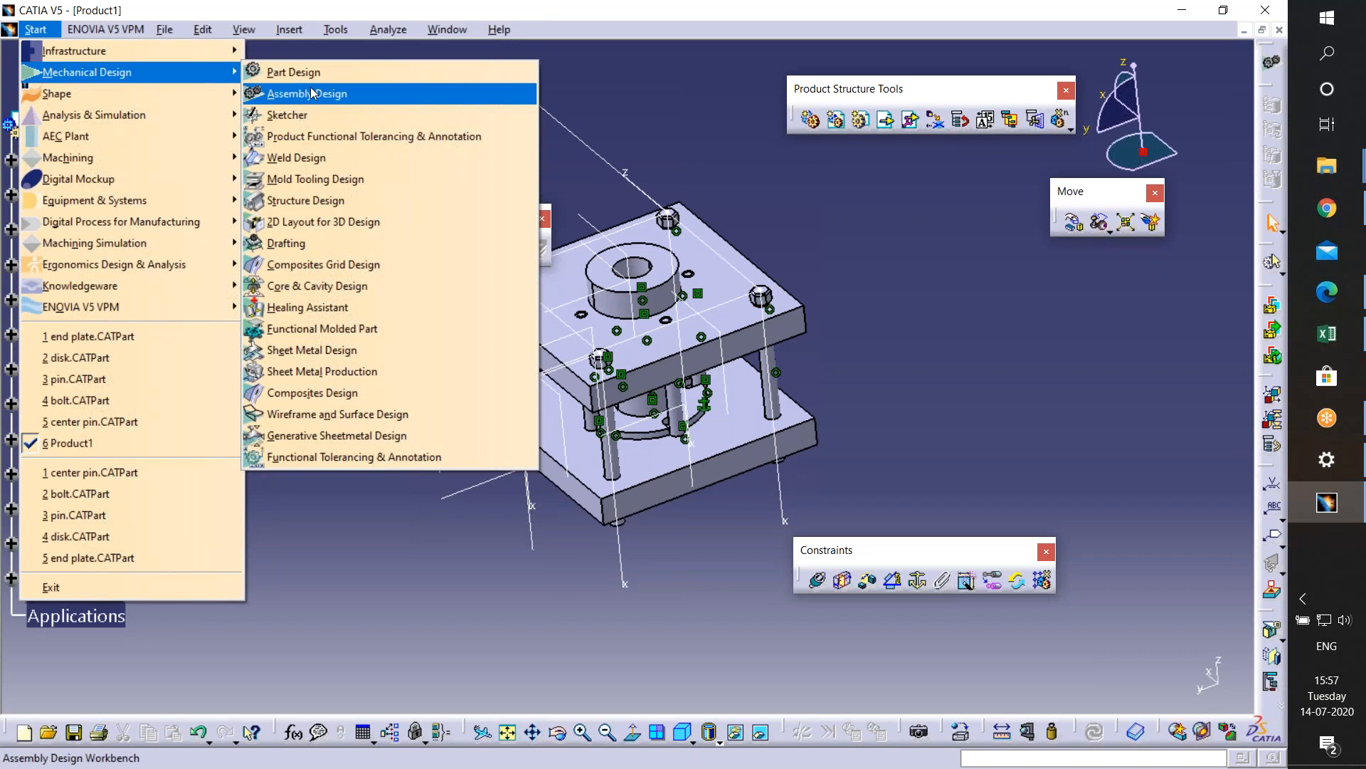
left_click(289, 240)
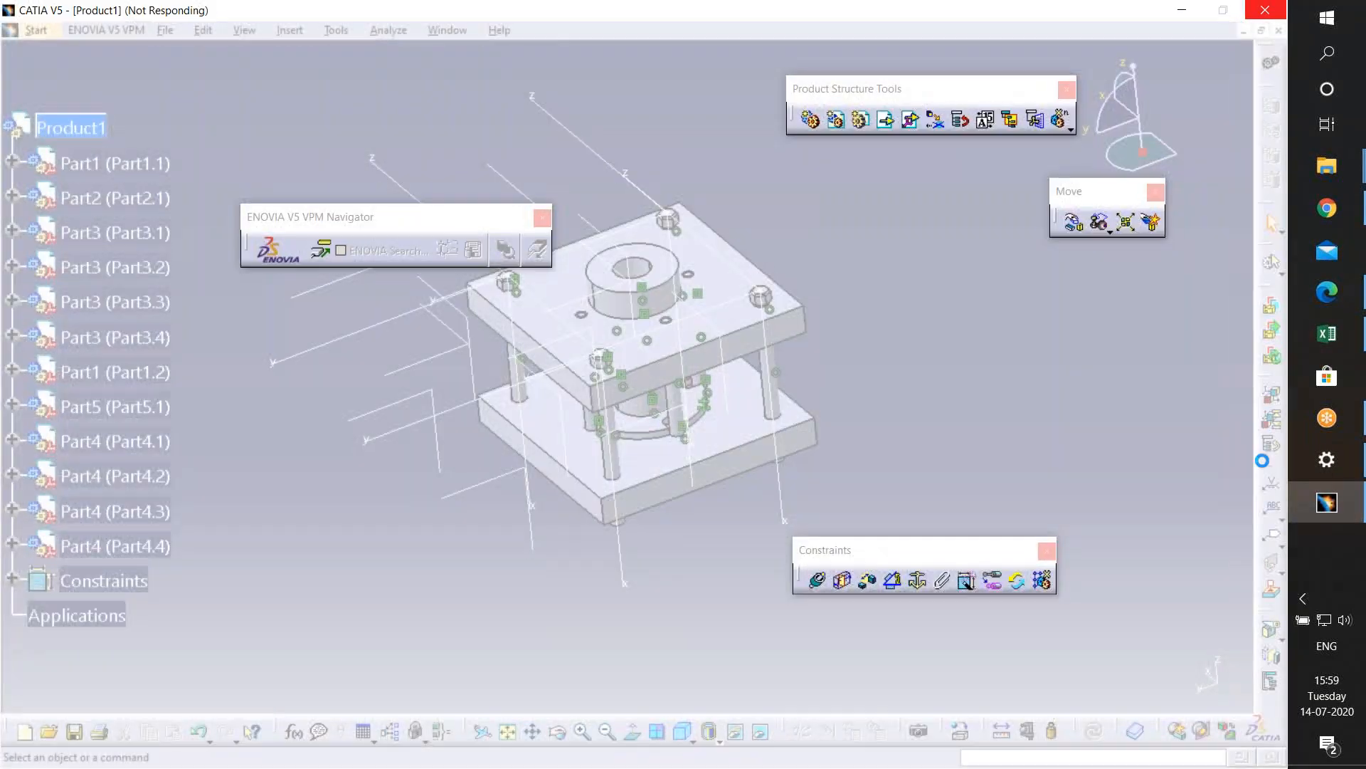
- Switch to the fixture assembly PDF in Edge and examine Figure 1 and the end plate drawing
mouse_move(1327, 425)
left_click(1327, 292)
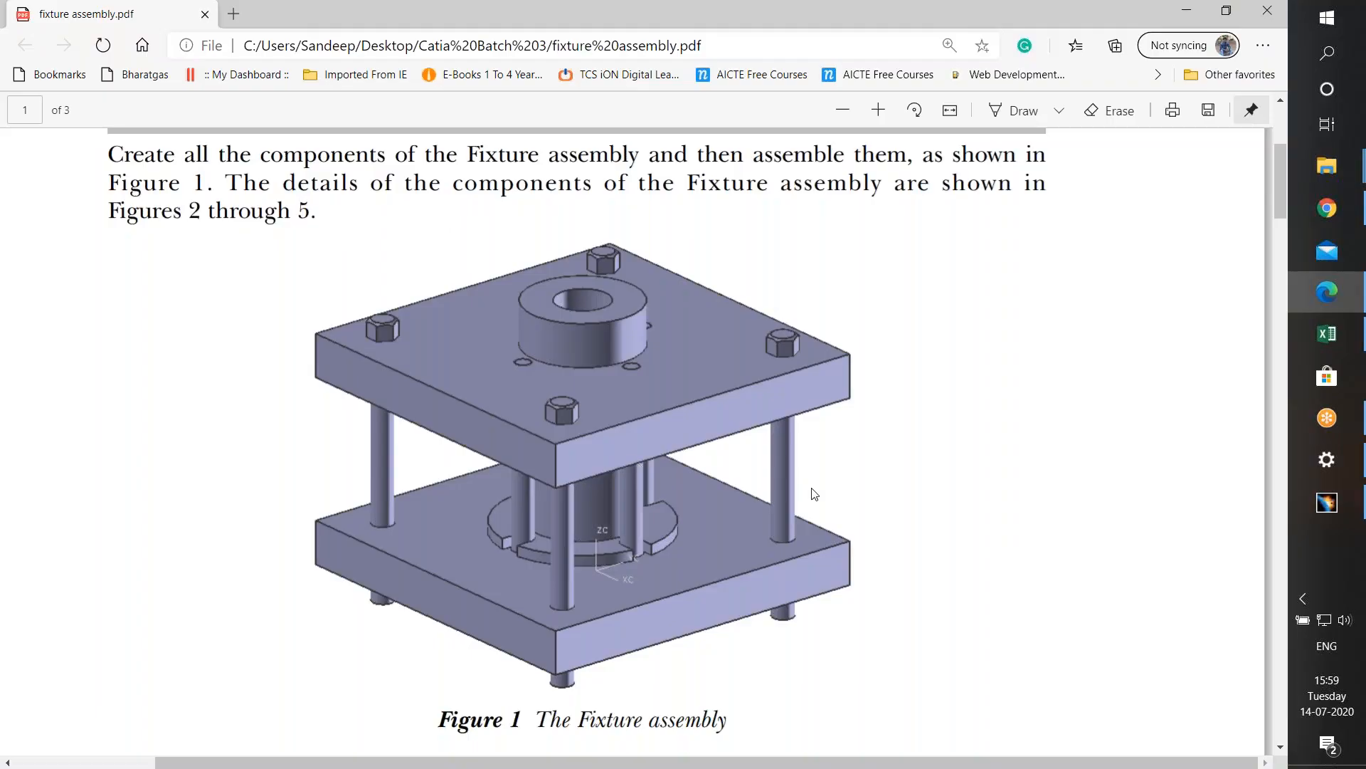
scroll(1121, 392, "down", 5, "ctrl")
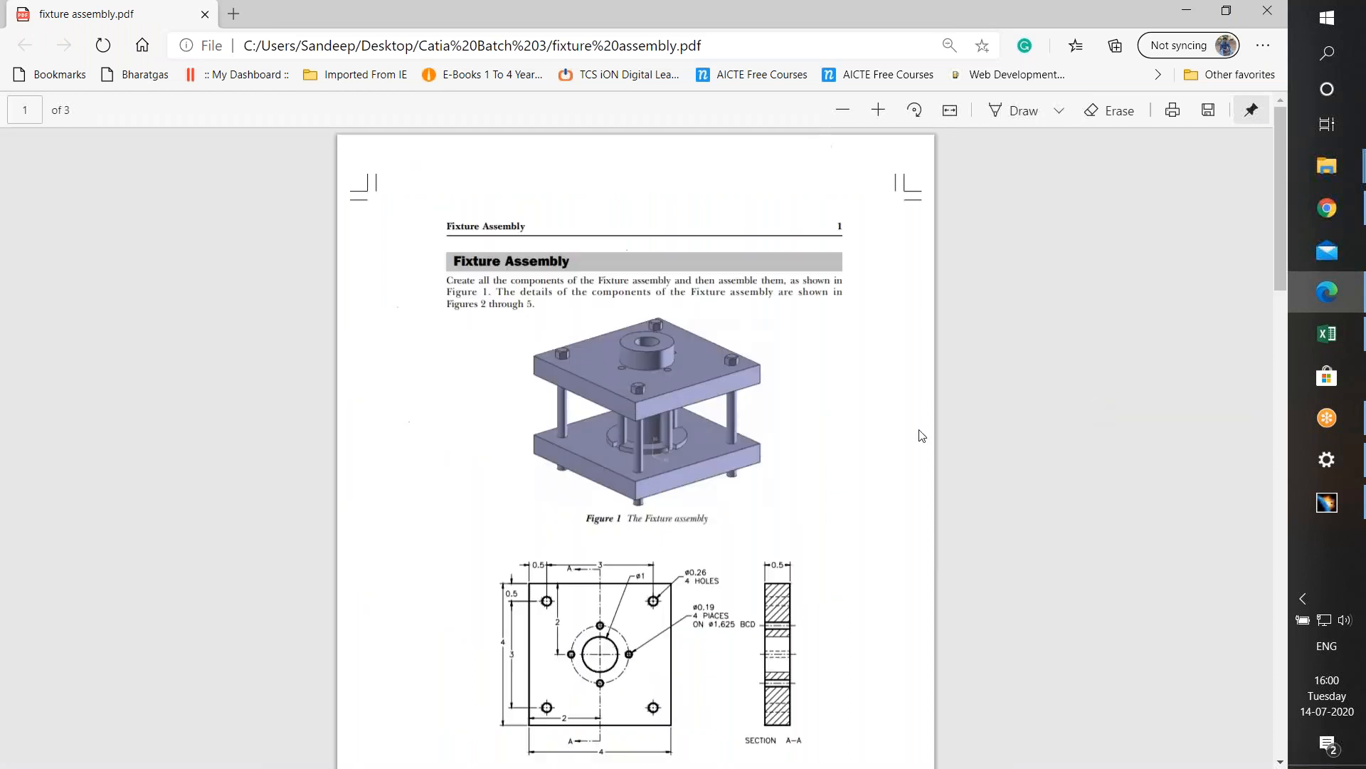
- Return to CATIA and create the drawing on the A0 ISO sheet with the automatic layout containing all projected views
left_click(1186, 21)
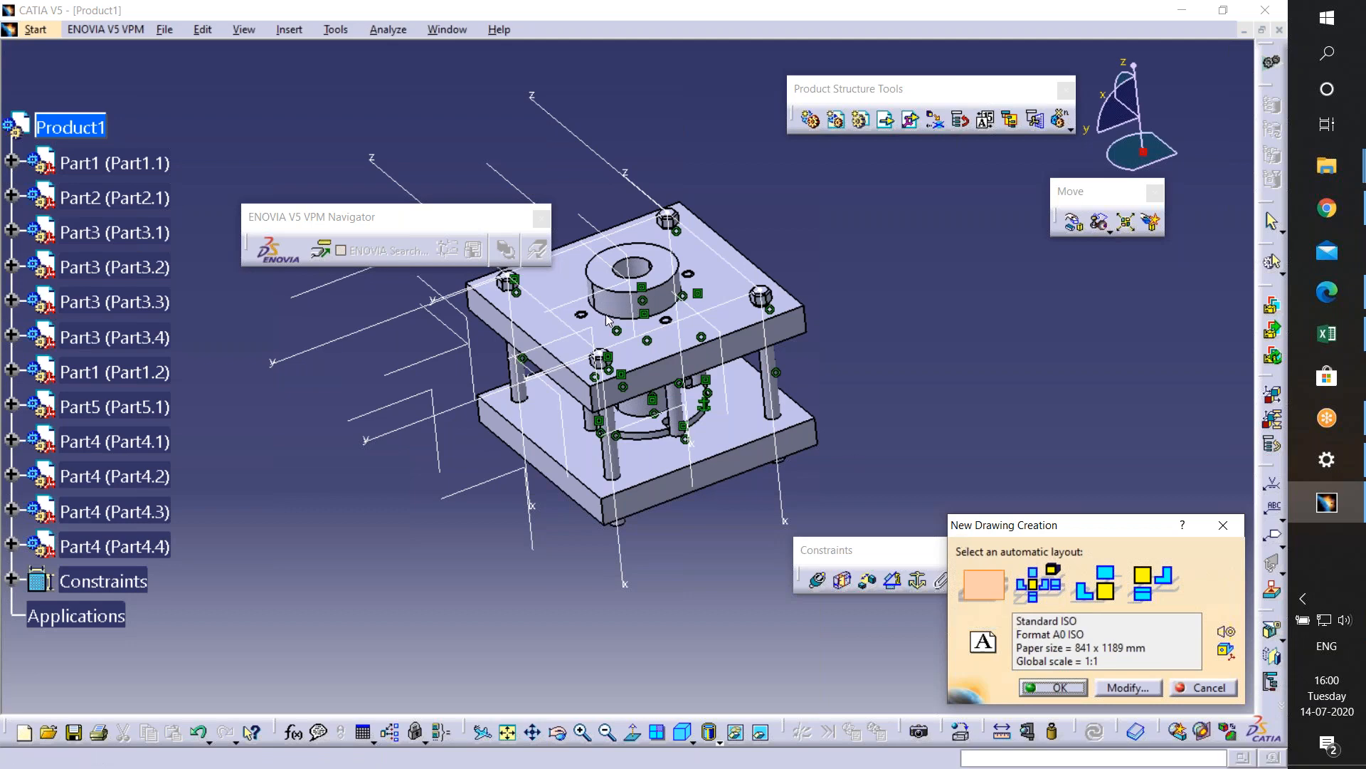
left_click(1058, 592)
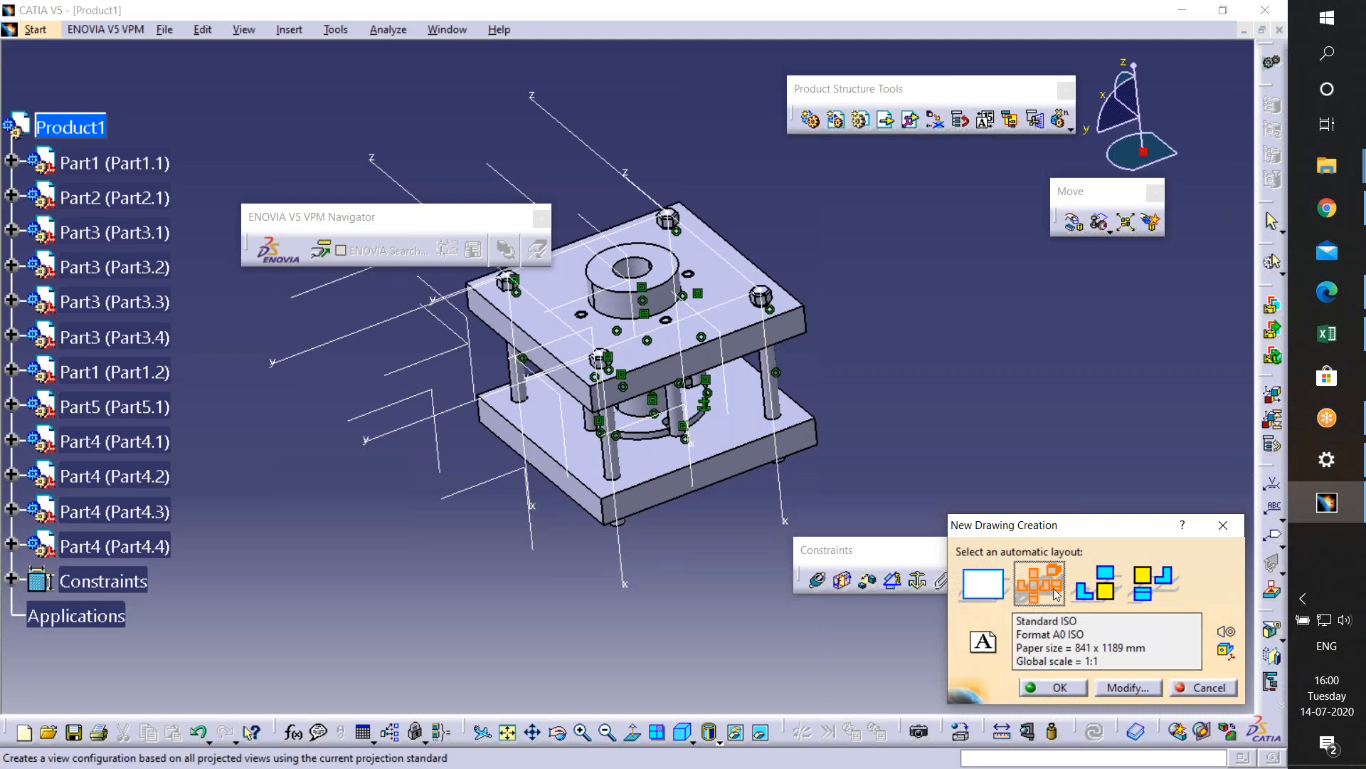
left_click(1061, 688)
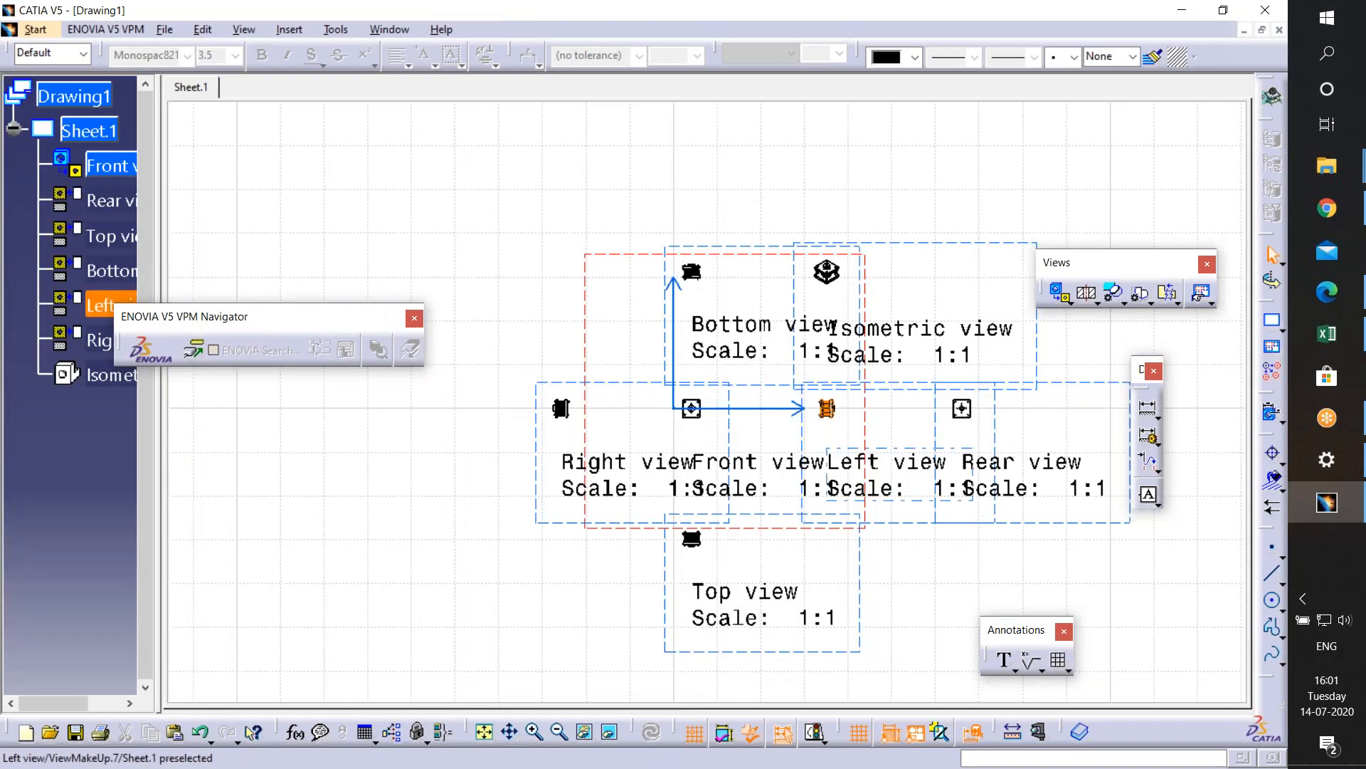
scroll(586, 405, "up", 4)
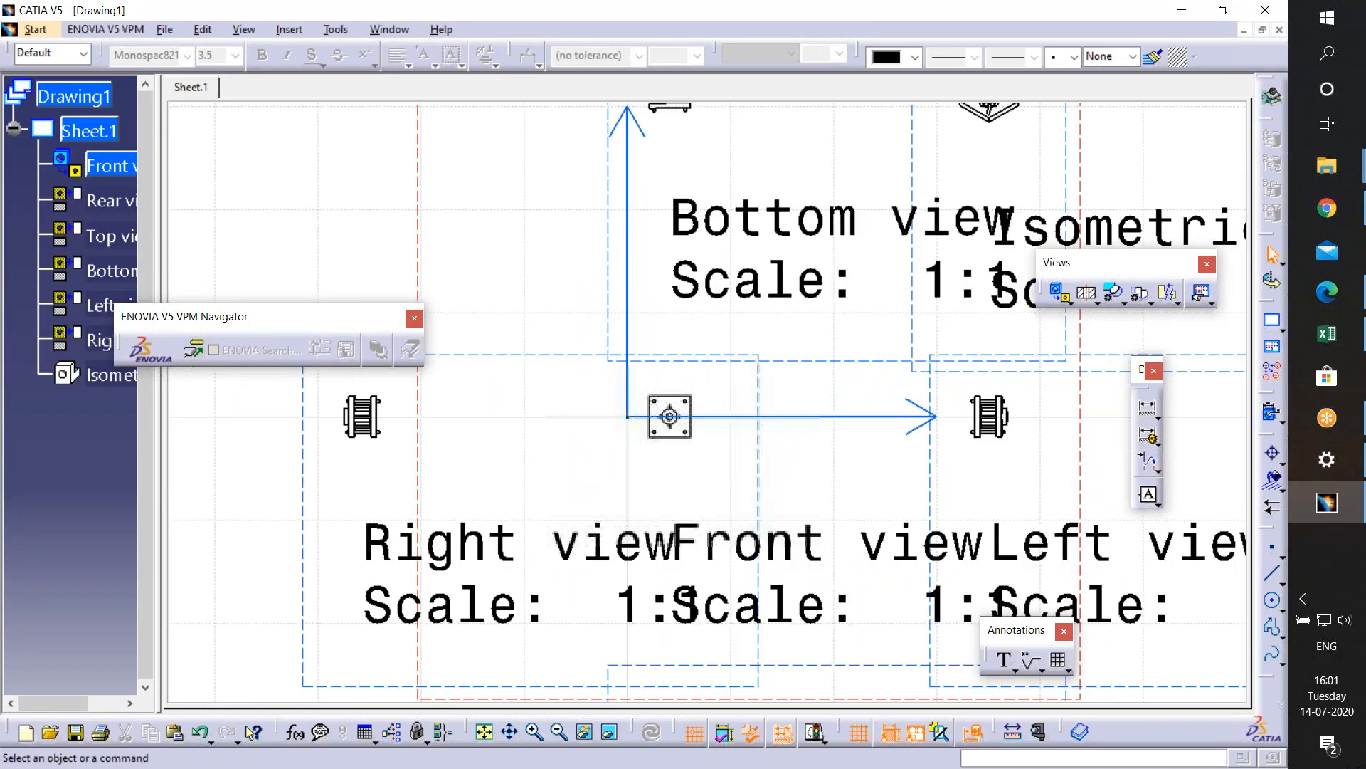
mouse_move(694, 482)
middle_mouse_down()
mouse_move(635, 439)
mouse_move(710, 400)
mouse_move(682, 352)
middle_mouse_up()
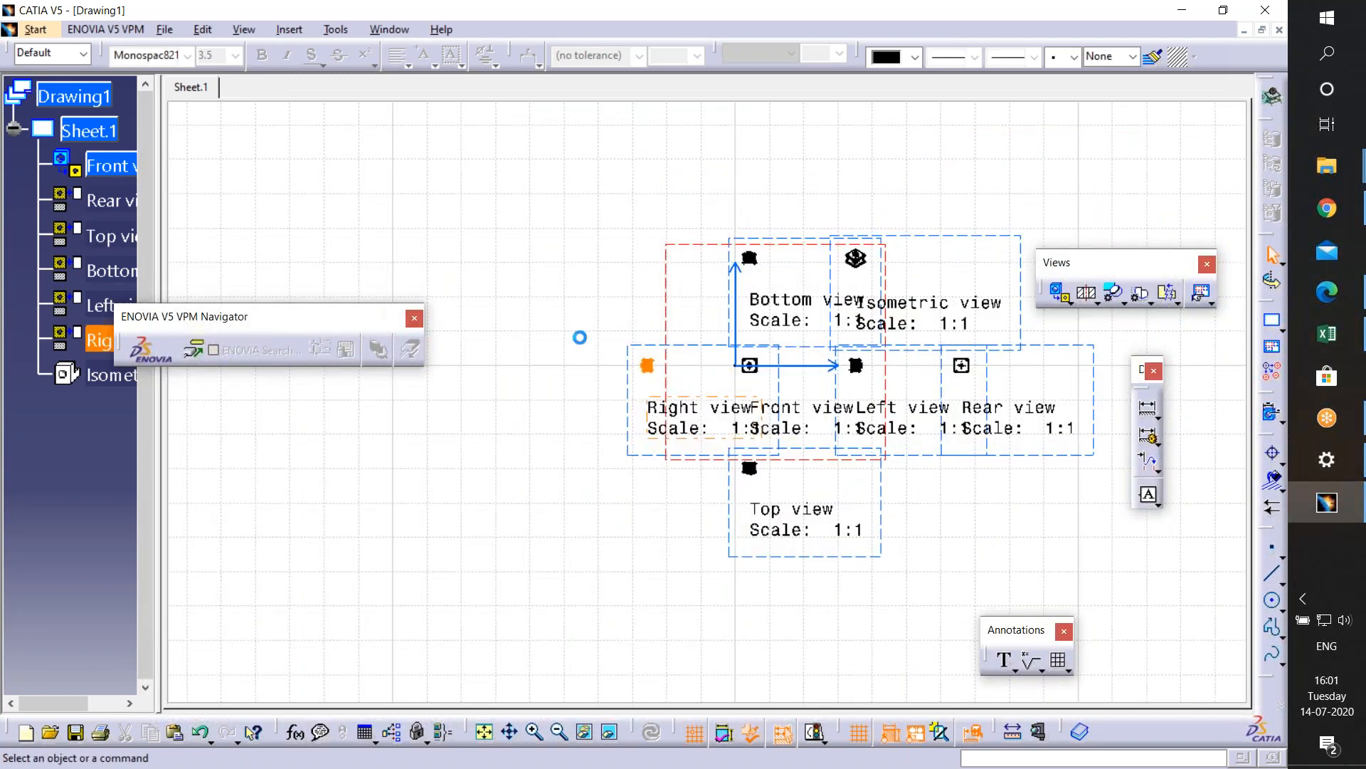
- Move the Right view farther away from the Front view so that the two no longer overlap
left_click(628, 361)
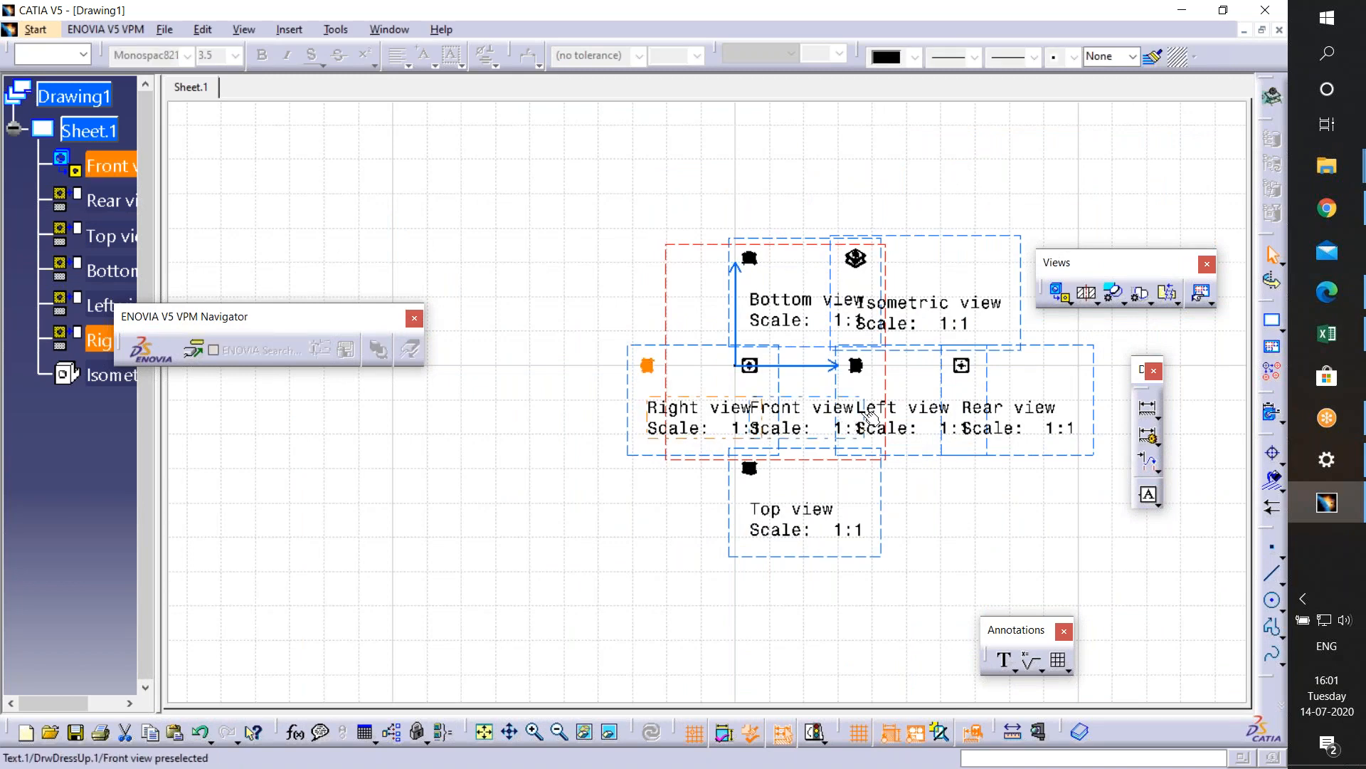
middle_click_drag(975, 409, 975, 484, "ctrl")
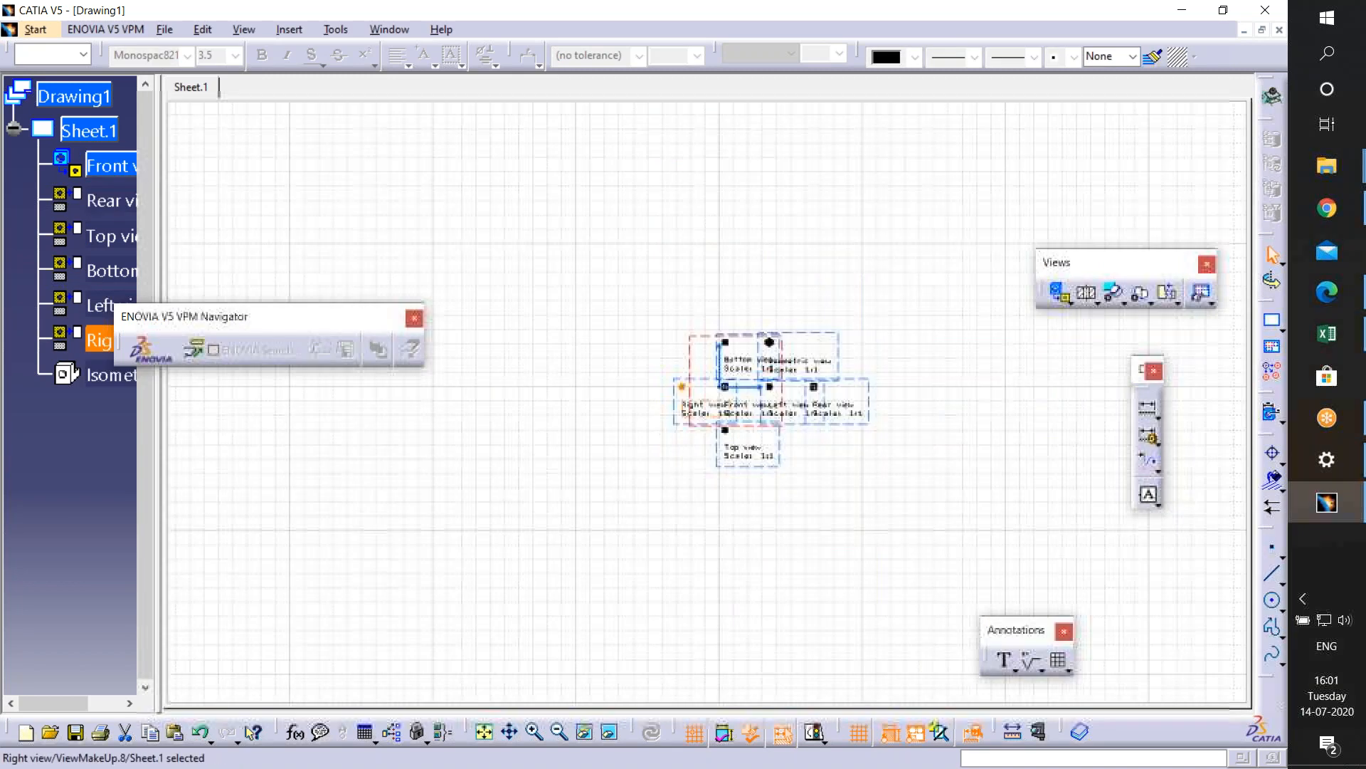
middle_click_drag(853, 409, 852, 334, "ctrl")
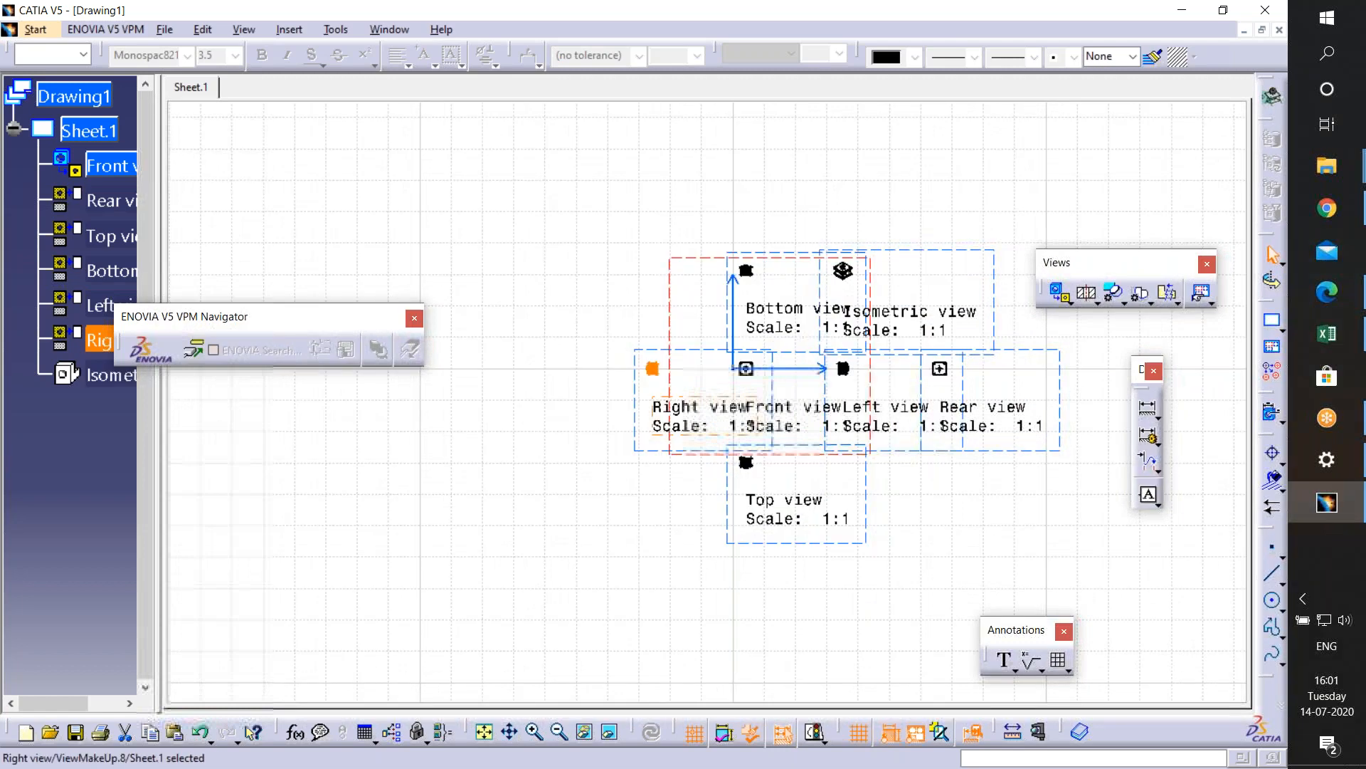
left_click(731, 355)
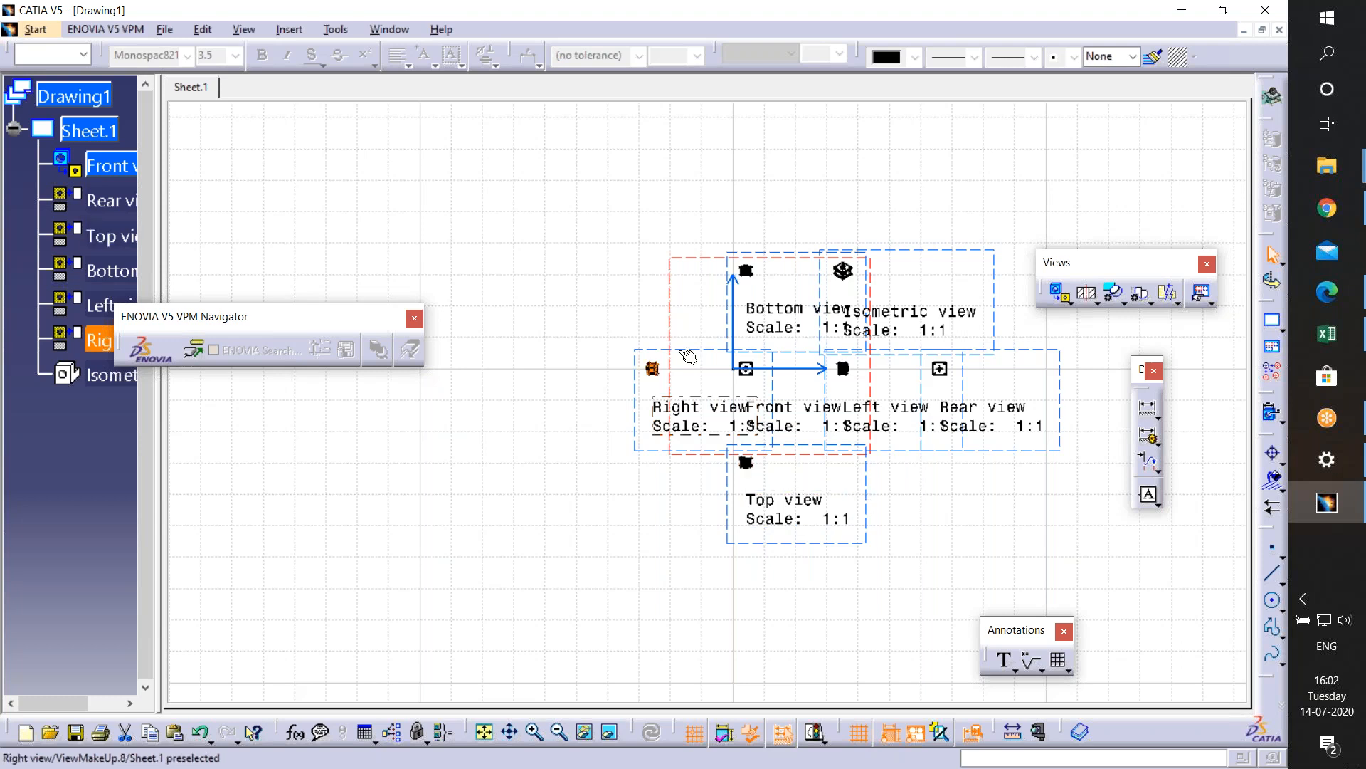
left_click_drag(685, 352, 500, 296)
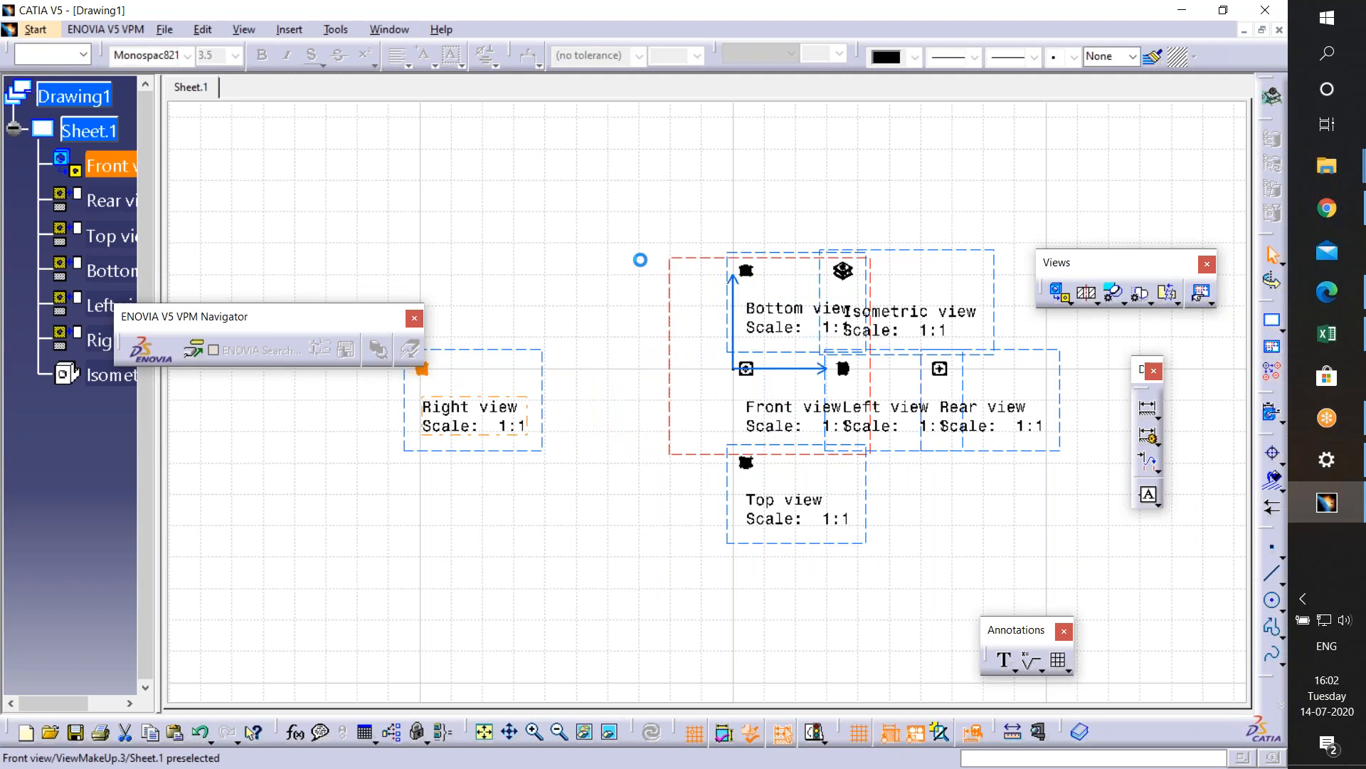
- Move the Top view farther below the Front view on the sheet
left_click(735, 535)
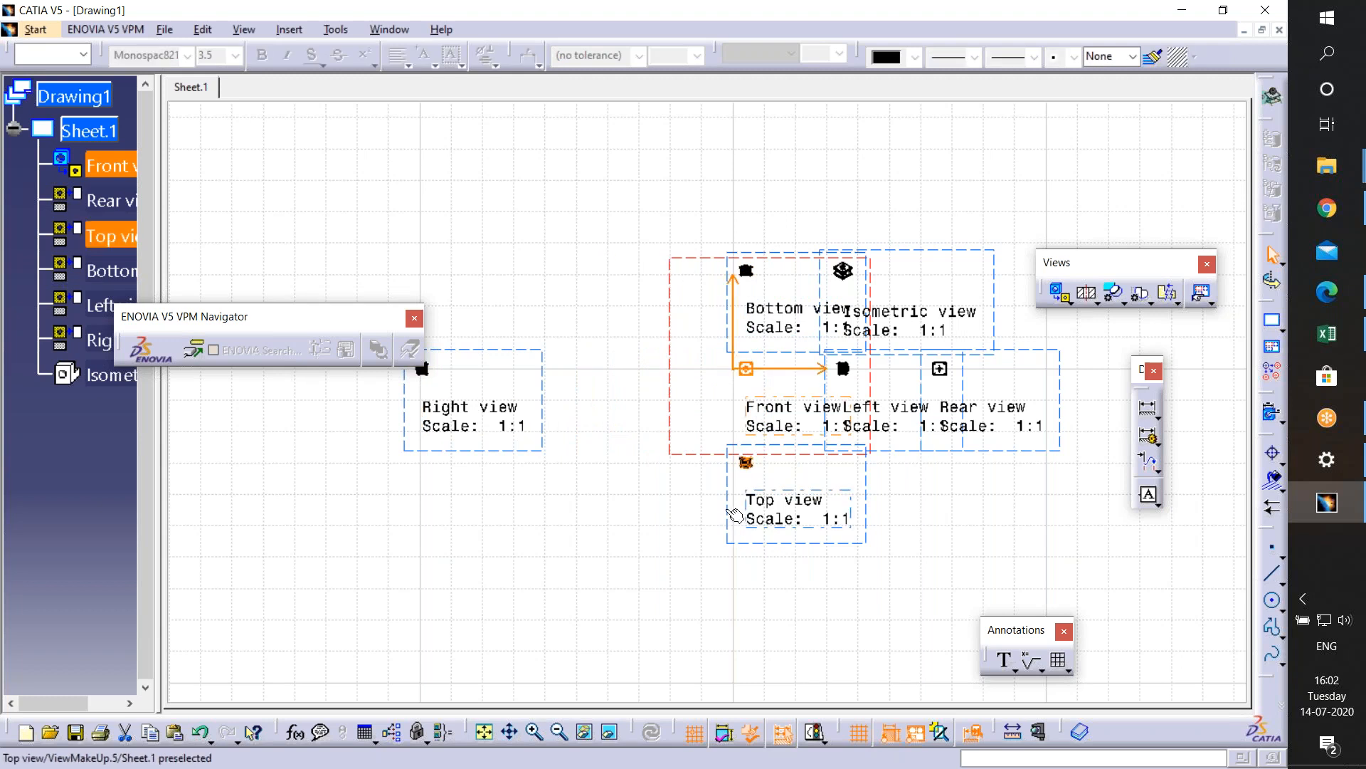
left_click_drag(727, 508, 717, 576)
left_click(741, 511)
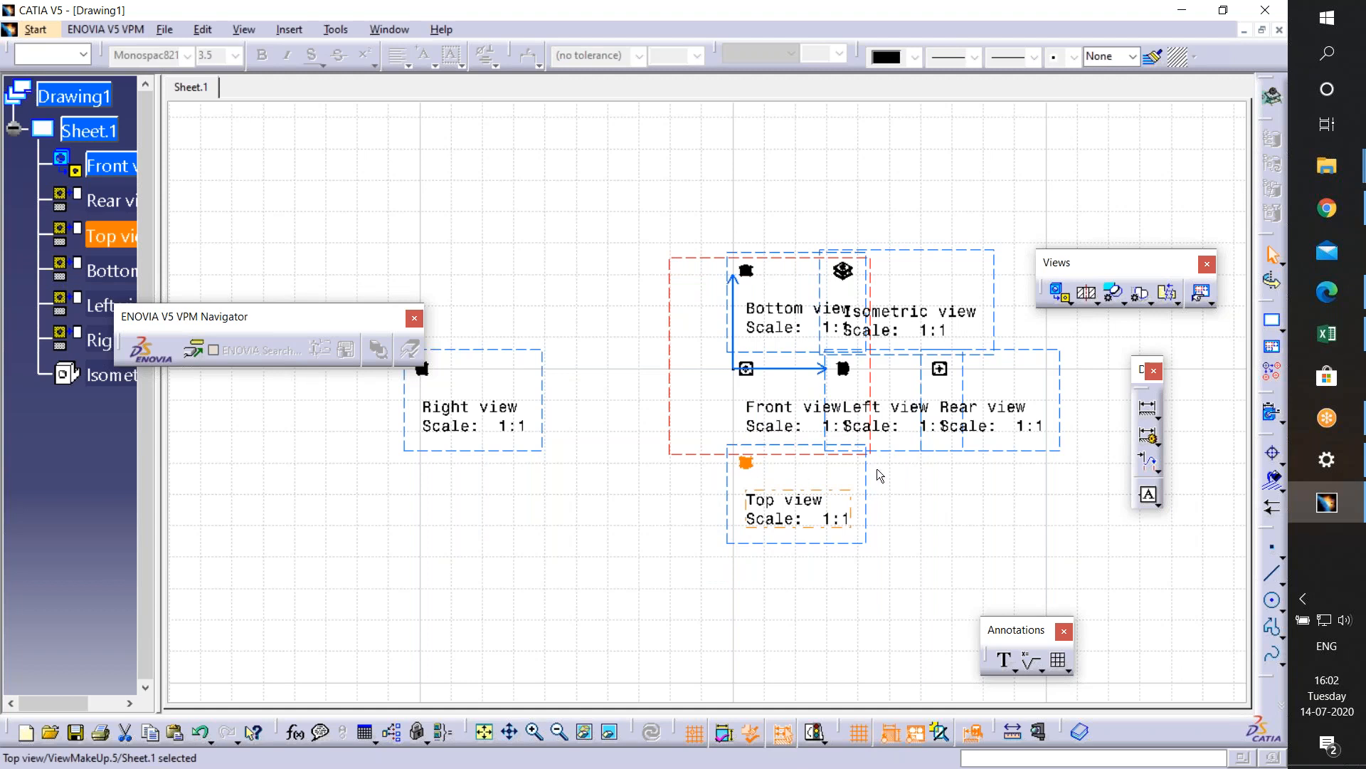
left_click_drag(866, 494, 868, 584)
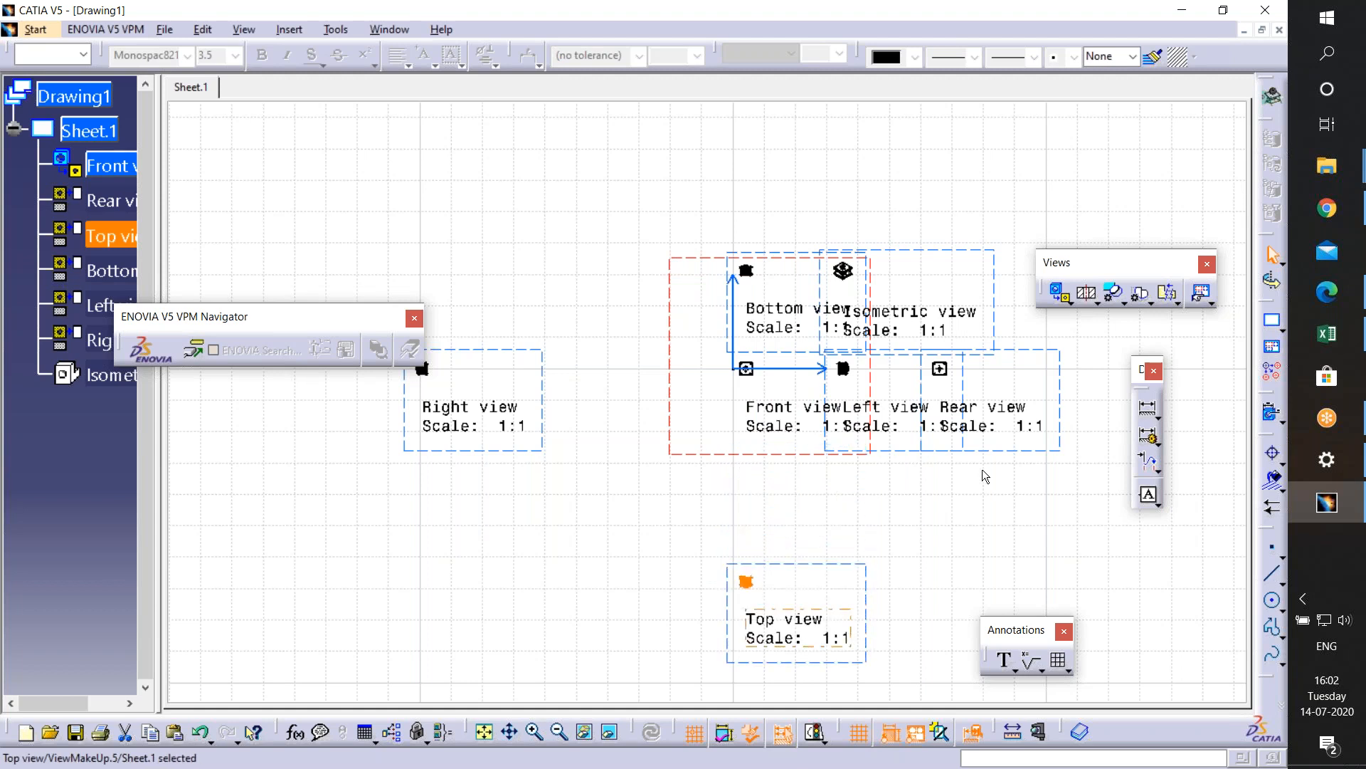
- Move the Rear view farther outward and the Isometric view up and away from the Bottom view
left_click(1048, 357)
left_click_drag(1047, 357, 1218, 357)
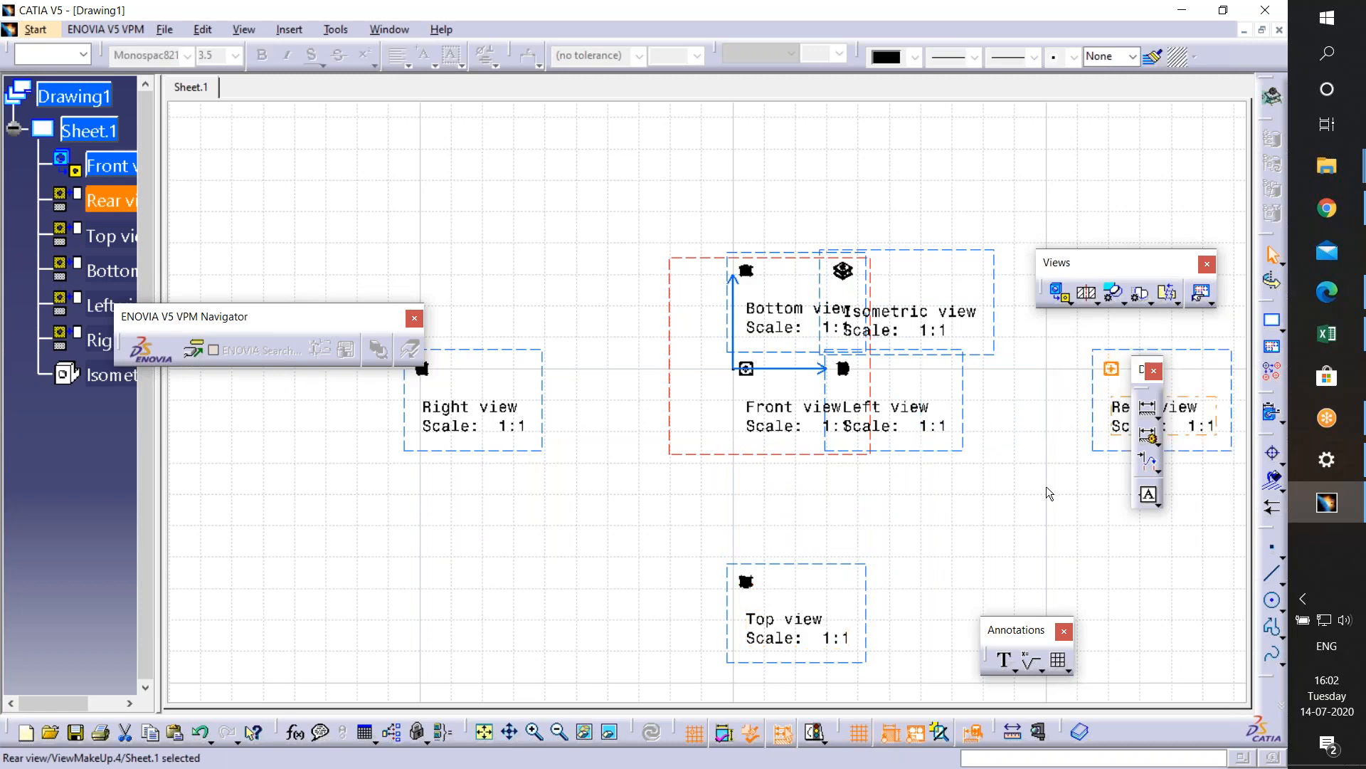
middle_click_drag(1043, 487, 722, 528)
left_click_drag(633, 293, 754, 174)
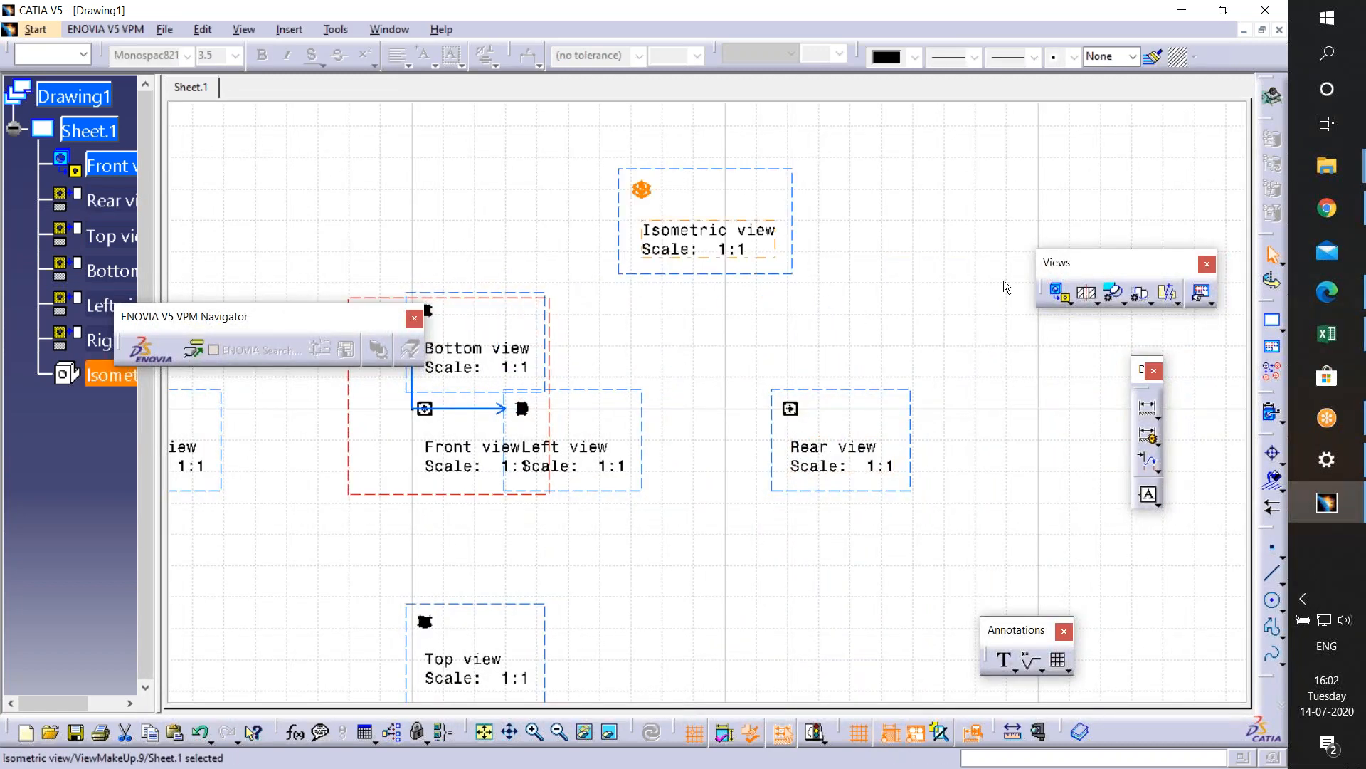
left_click(593, 390)
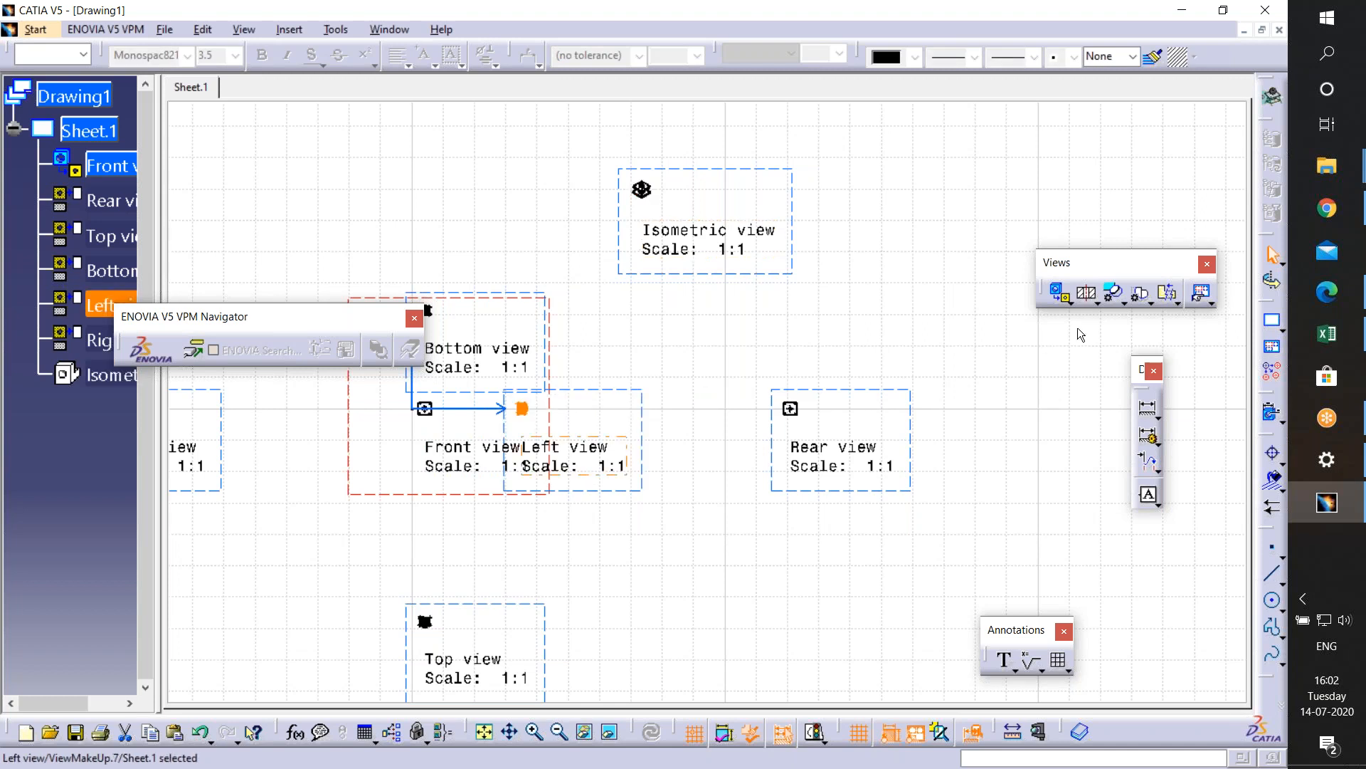
- Add another front view, using the side face of Product1's lower plate as reference plane, and place it beside the Isometric view
left_click(1061, 291)
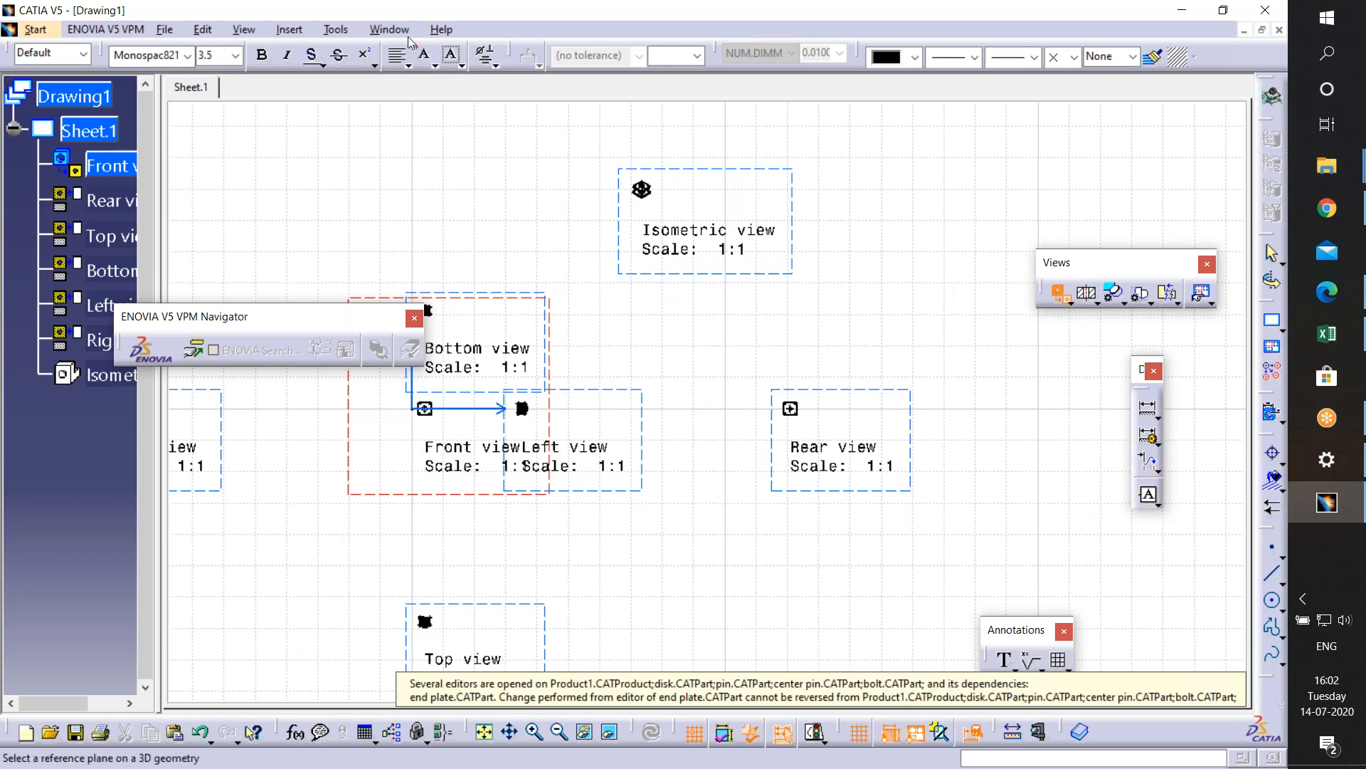
left_click(389, 29)
left_click(420, 250)
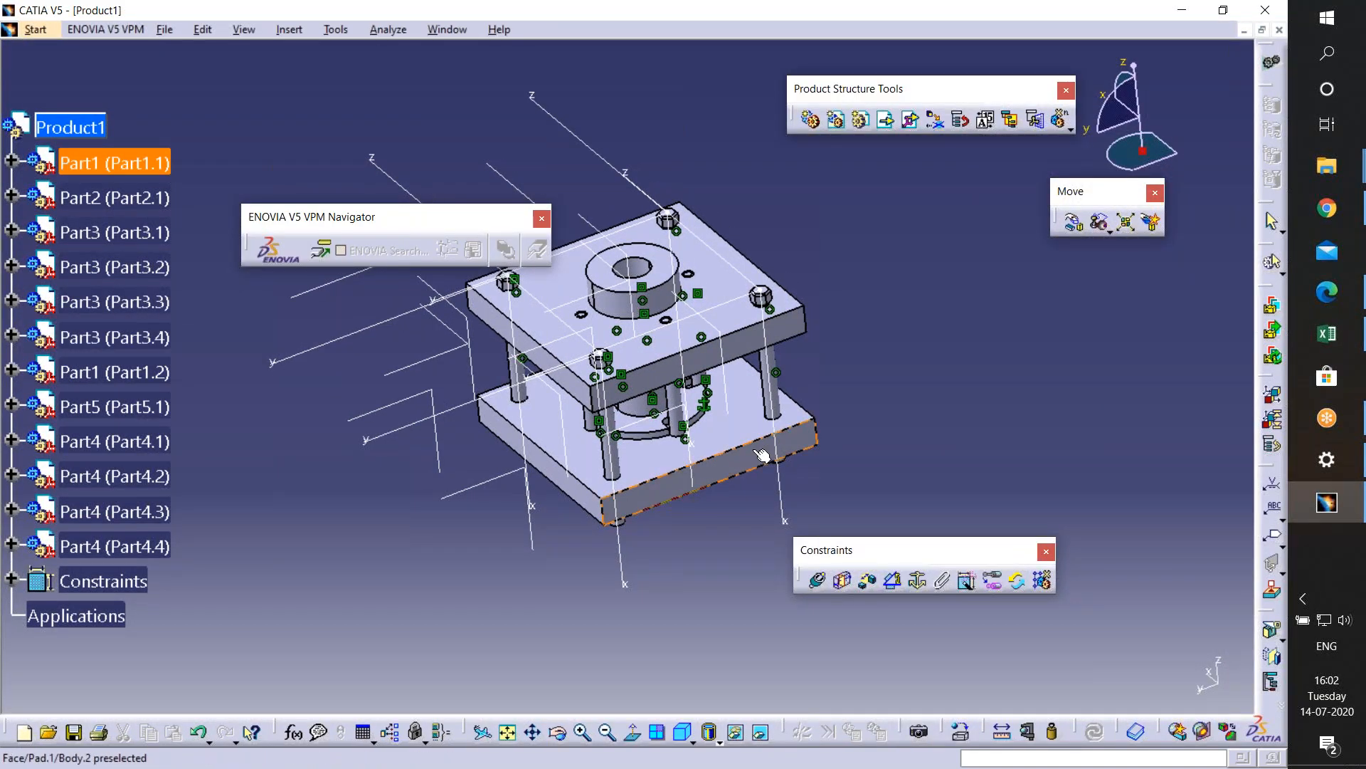
left_click(761, 455)
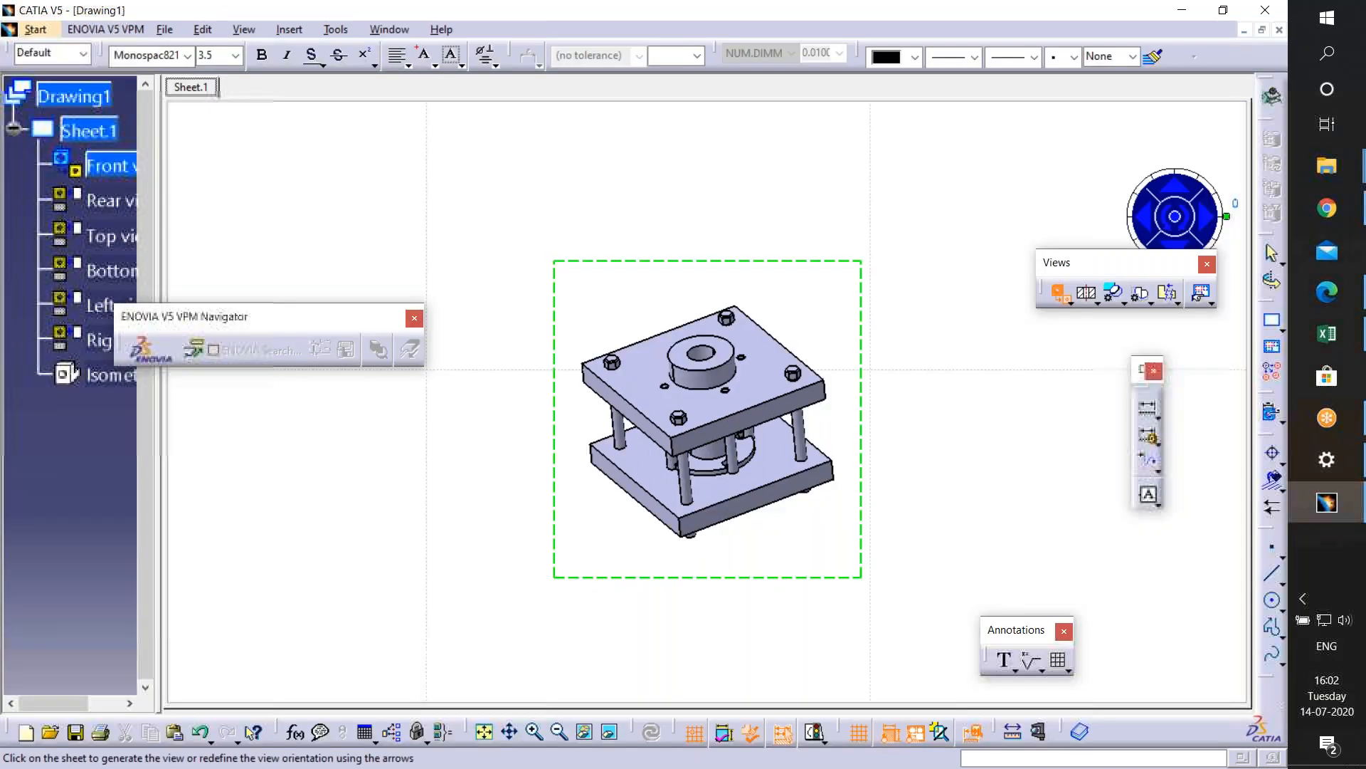
left_click(843, 493)
middle_click_drag(843, 493, 844, 605)
middle_click_drag(1056, 349, 1043, 462)
mouse_move(795, 385)
middle_mouse_down()
mouse_move(811, 341)
mouse_move(809, 472)
mouse_move(826, 472)
mouse_move(1188, 348)
middle_mouse_up()
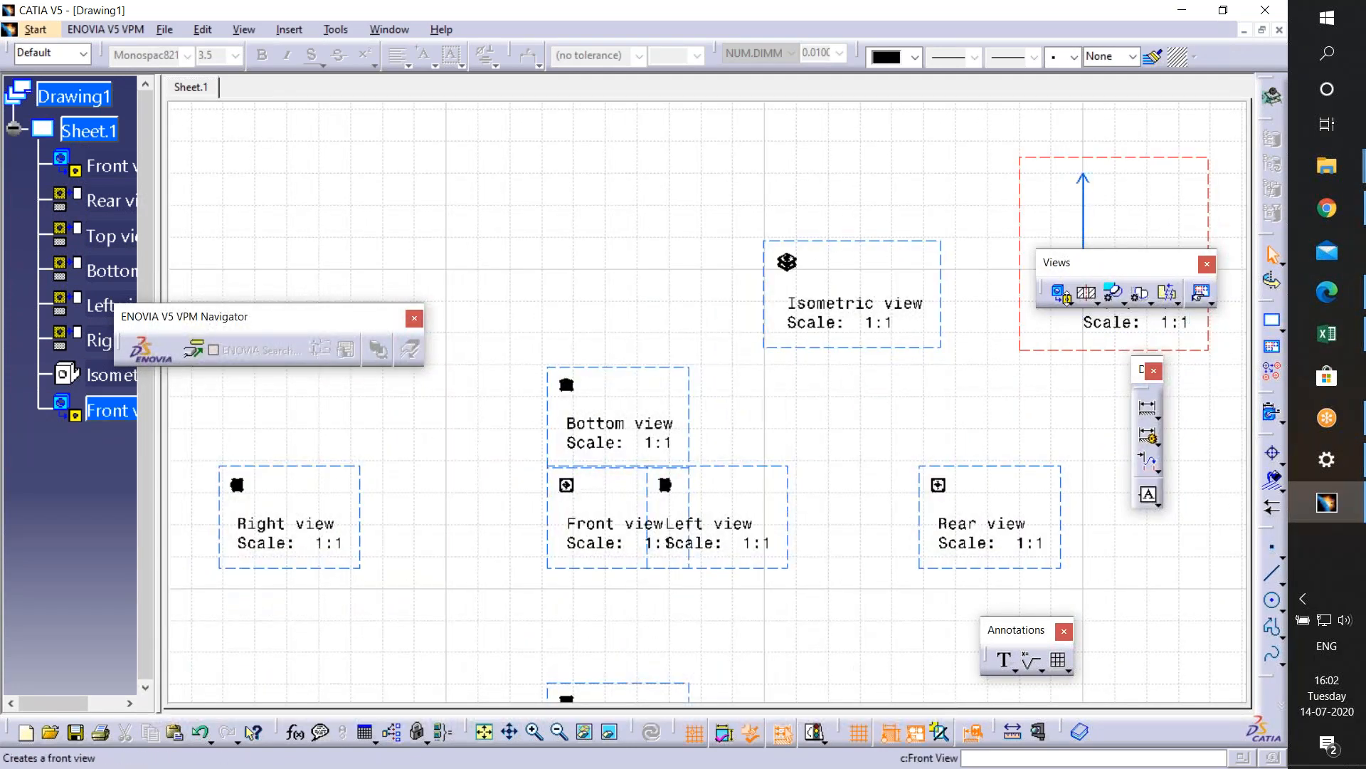
middle_click_drag(786, 473, 787, 497)
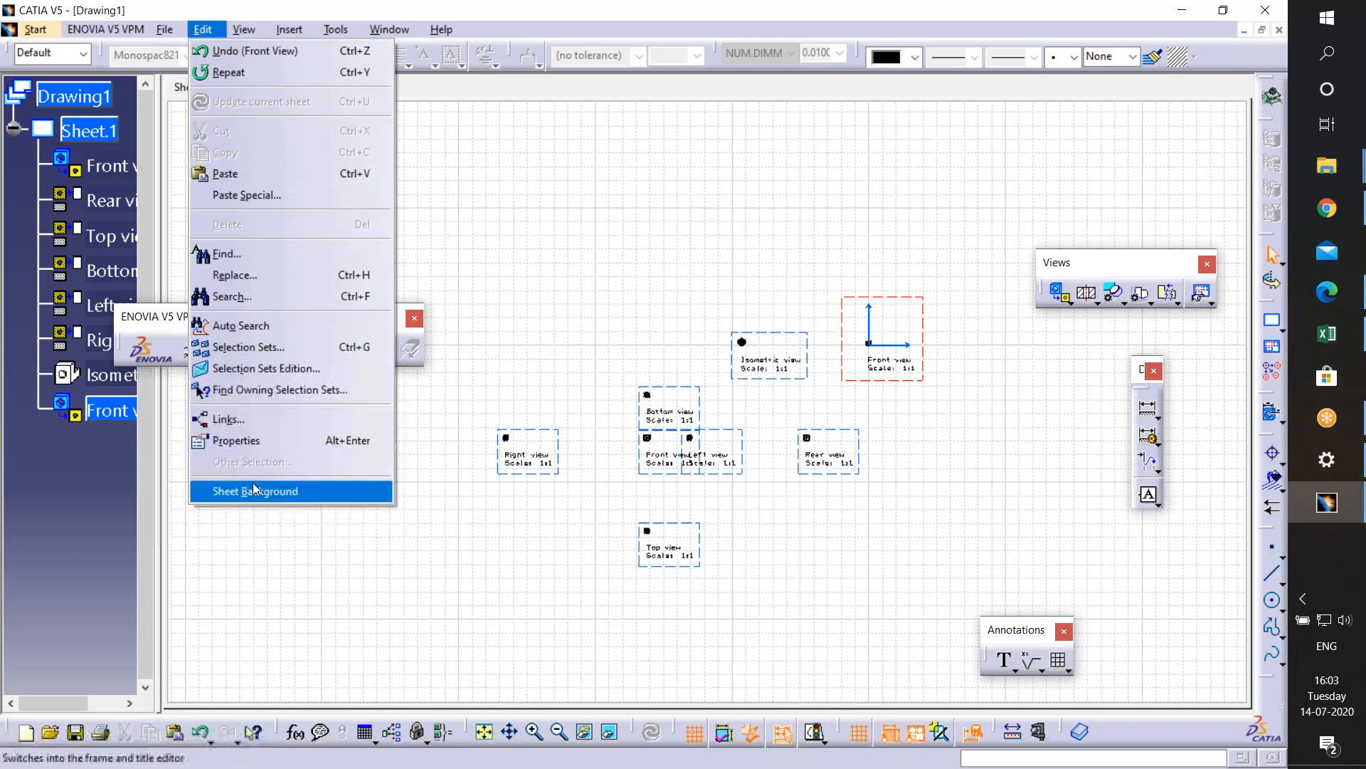
- Switch to the sheet background and create a frame and title block in the Drawing Titleblock Sample 1 style
left_click(254, 491)
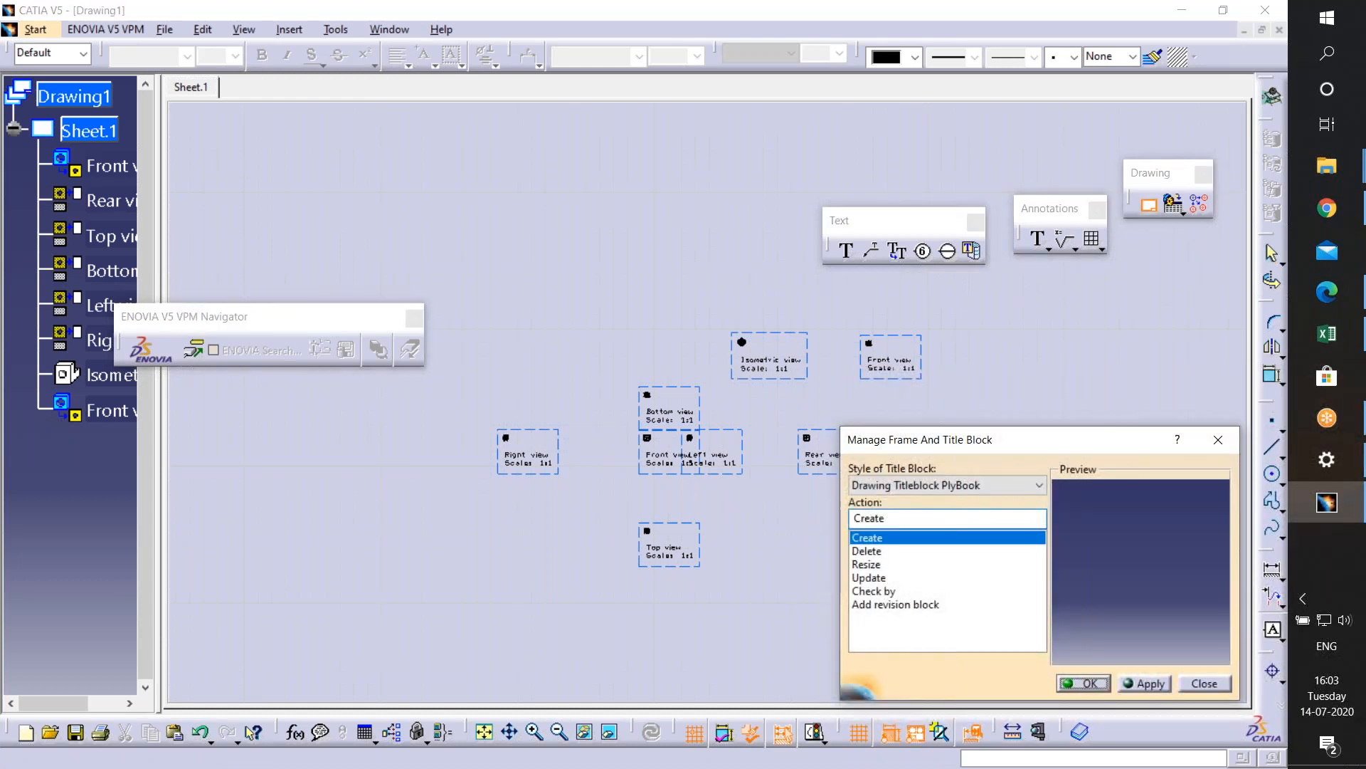
left_click(968, 486)
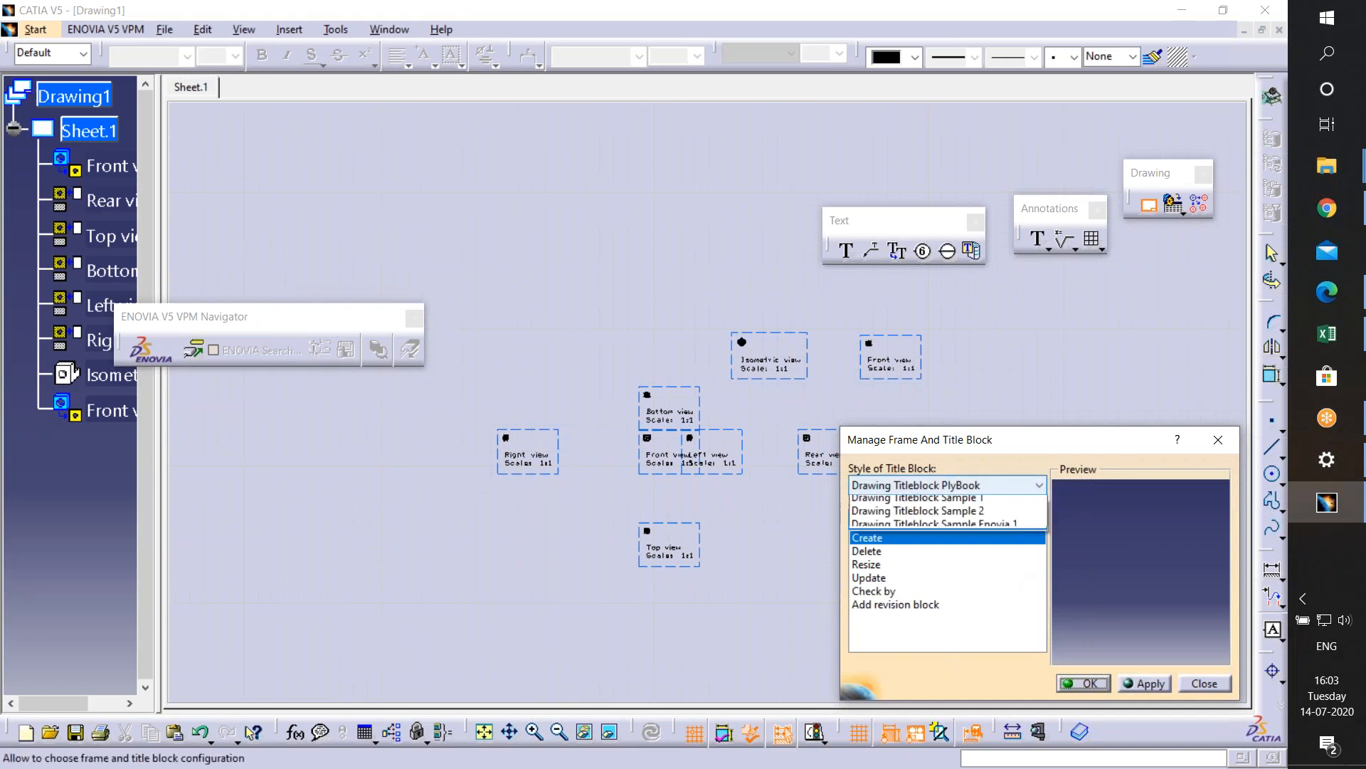
left_click(983, 517)
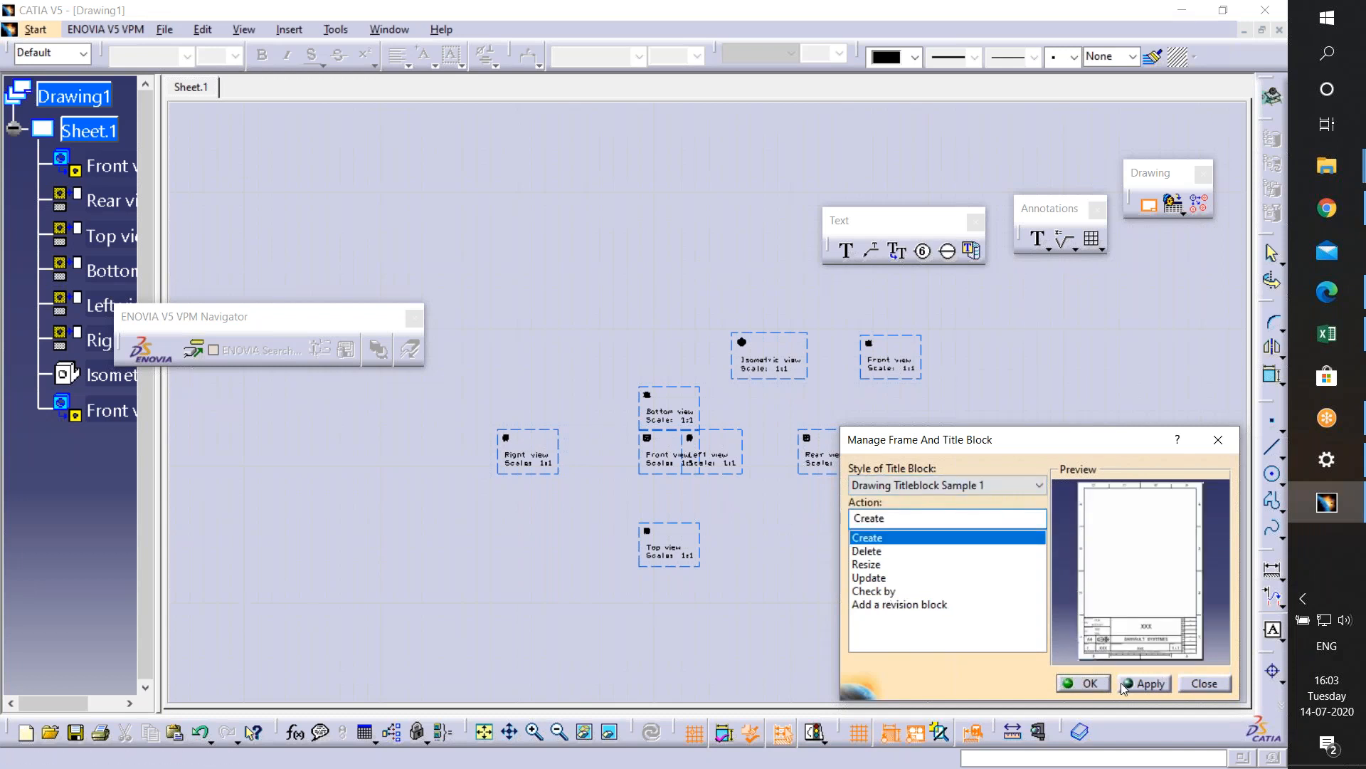
left_click(1089, 684)
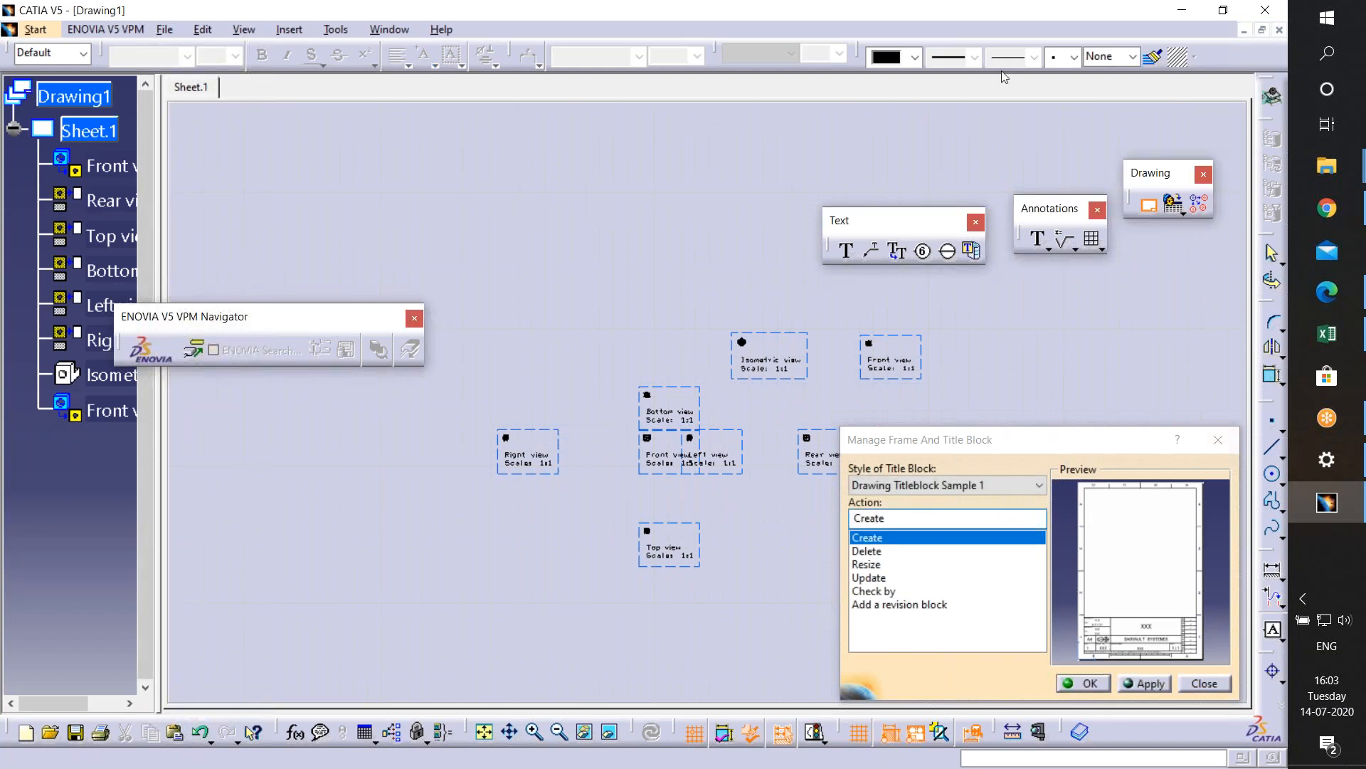
left_click(1095, 684)
- Inspect the title block, open its design date text for editing, and close the text editor
mouse_move(897, 577)
middle_mouse_down()
mouse_move(888, 626)
mouse_move(613, 228)
mouse_move(561, 177)
middle_mouse_up()
mouse_move(711, 484)
middle_mouse_down()
mouse_move(641, 228)
mouse_move(640, 484)
middle_mouse_up()
middle_click_drag(640, 185, 637, 514)
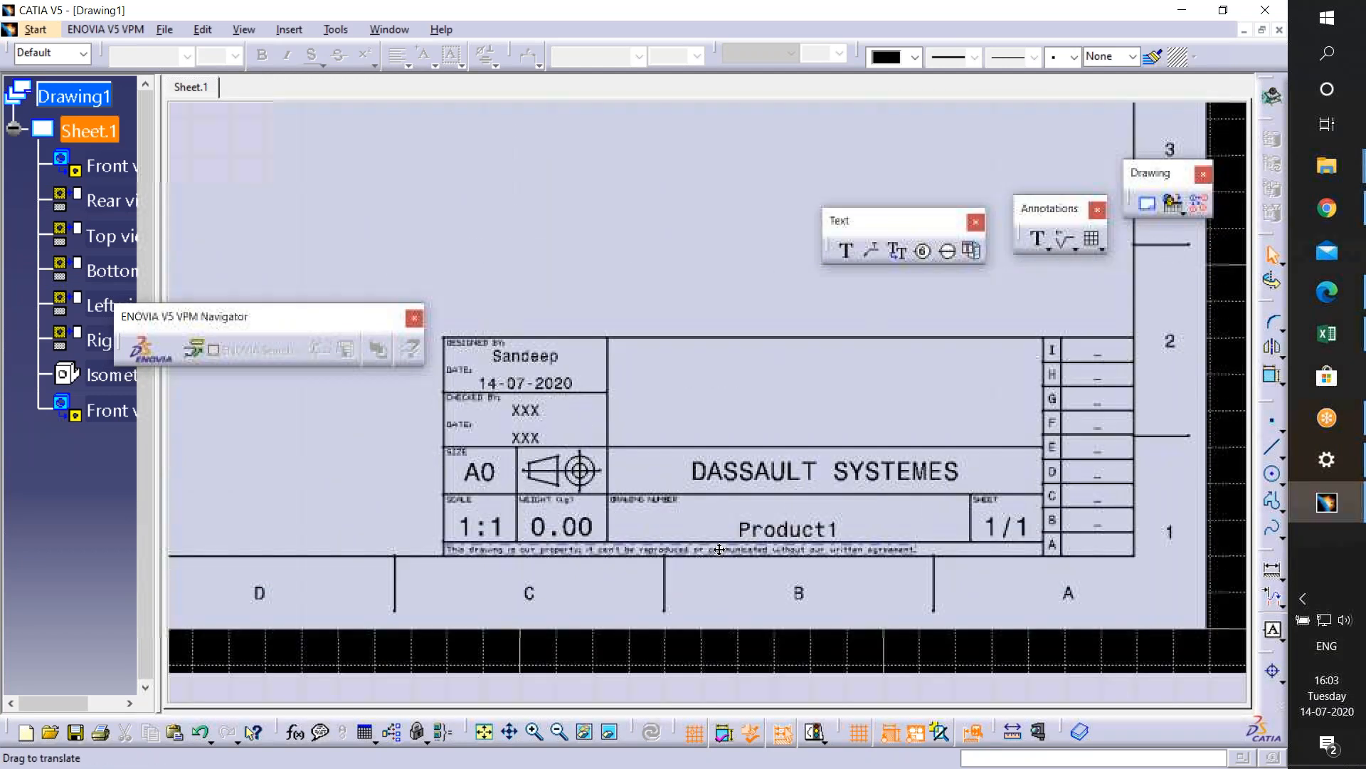
double_click(529, 394)
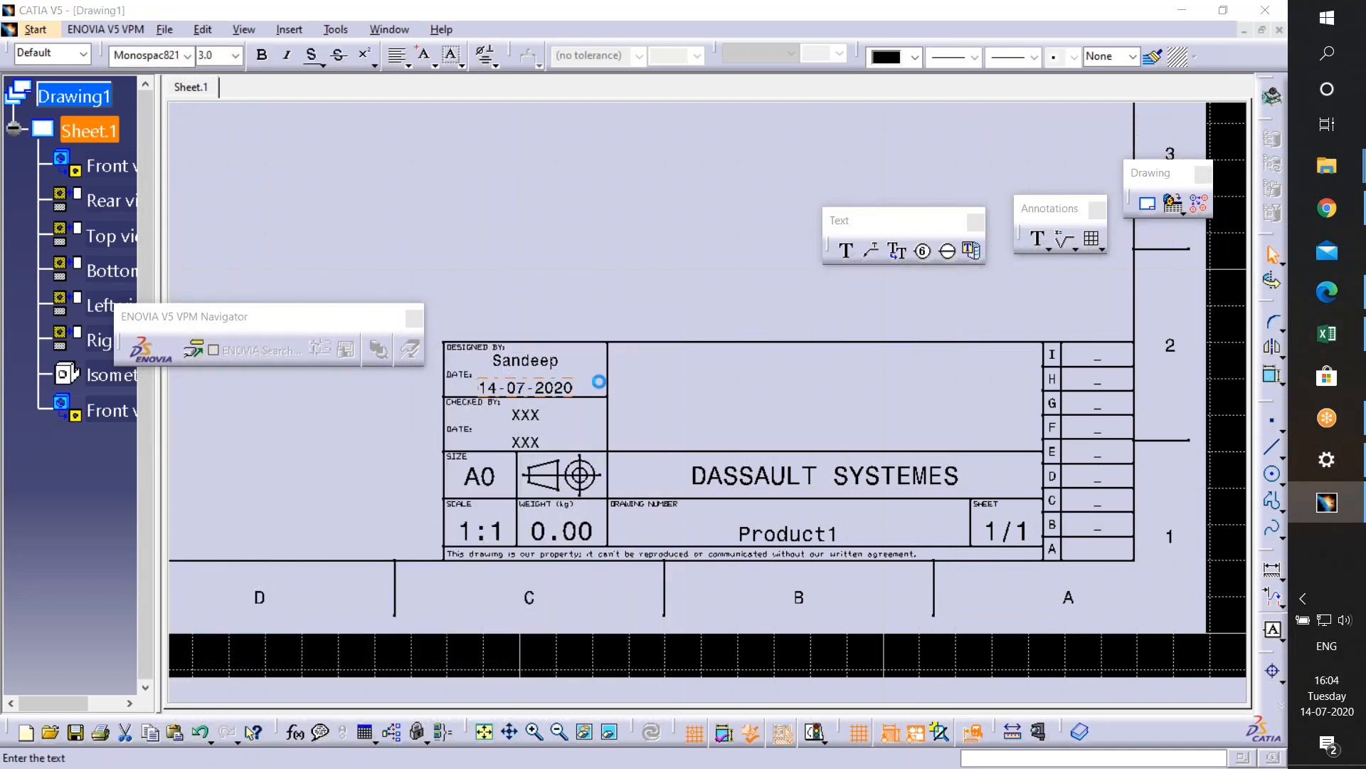
left_click(1235, 589)
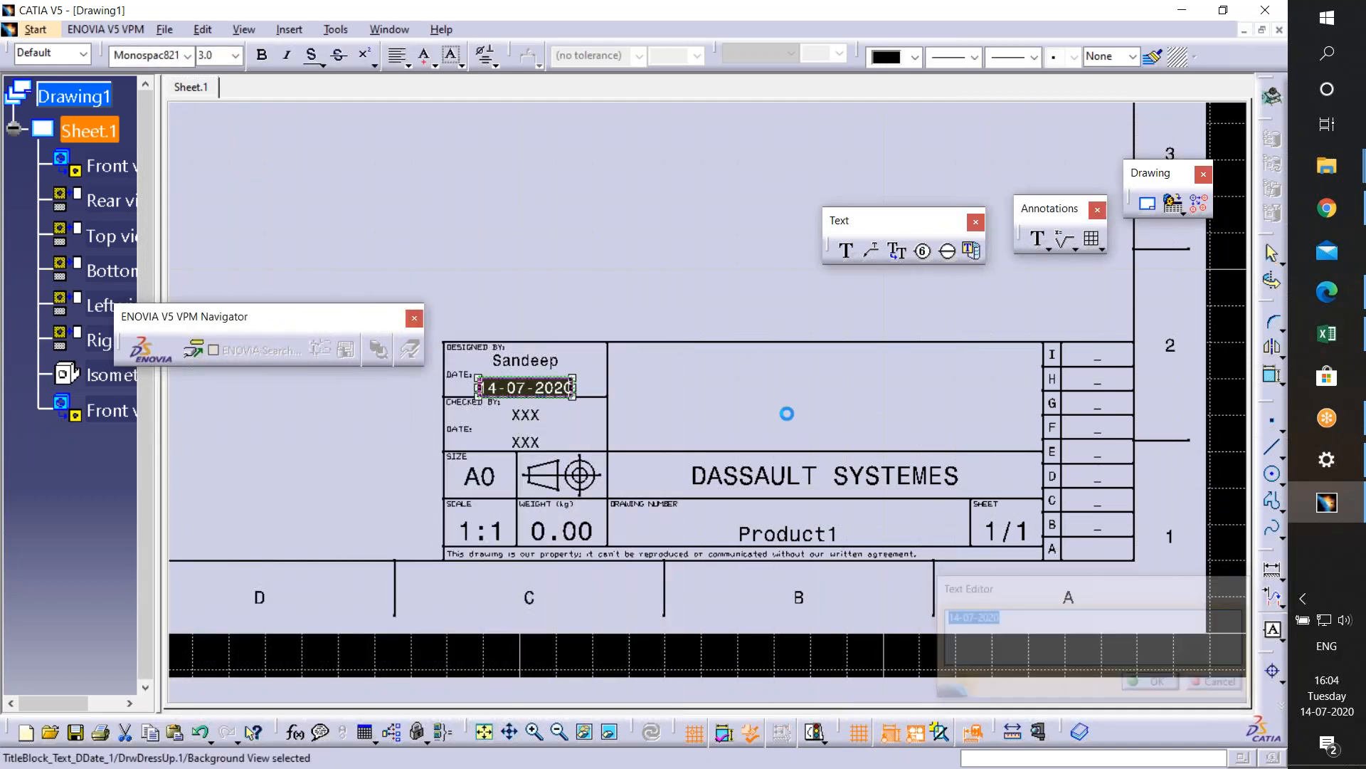
- Return from the sheet background to the working views of the sheet
mouse_move(437, 106)
middle_mouse_down("ctrl")
mouse_move(436, 177)
mouse_move(779, 367)
middle_mouse_up("ctrl")
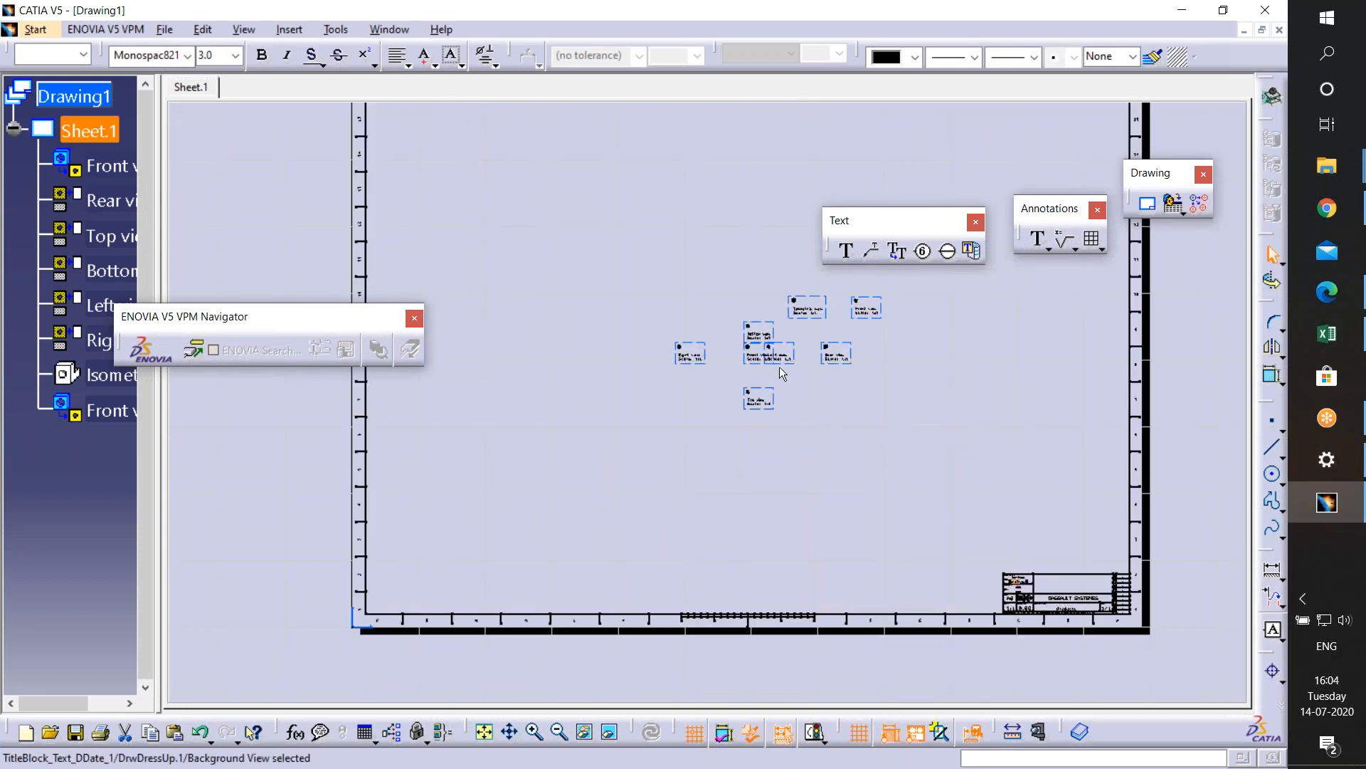
left_click(216, 32)
left_click(270, 574)
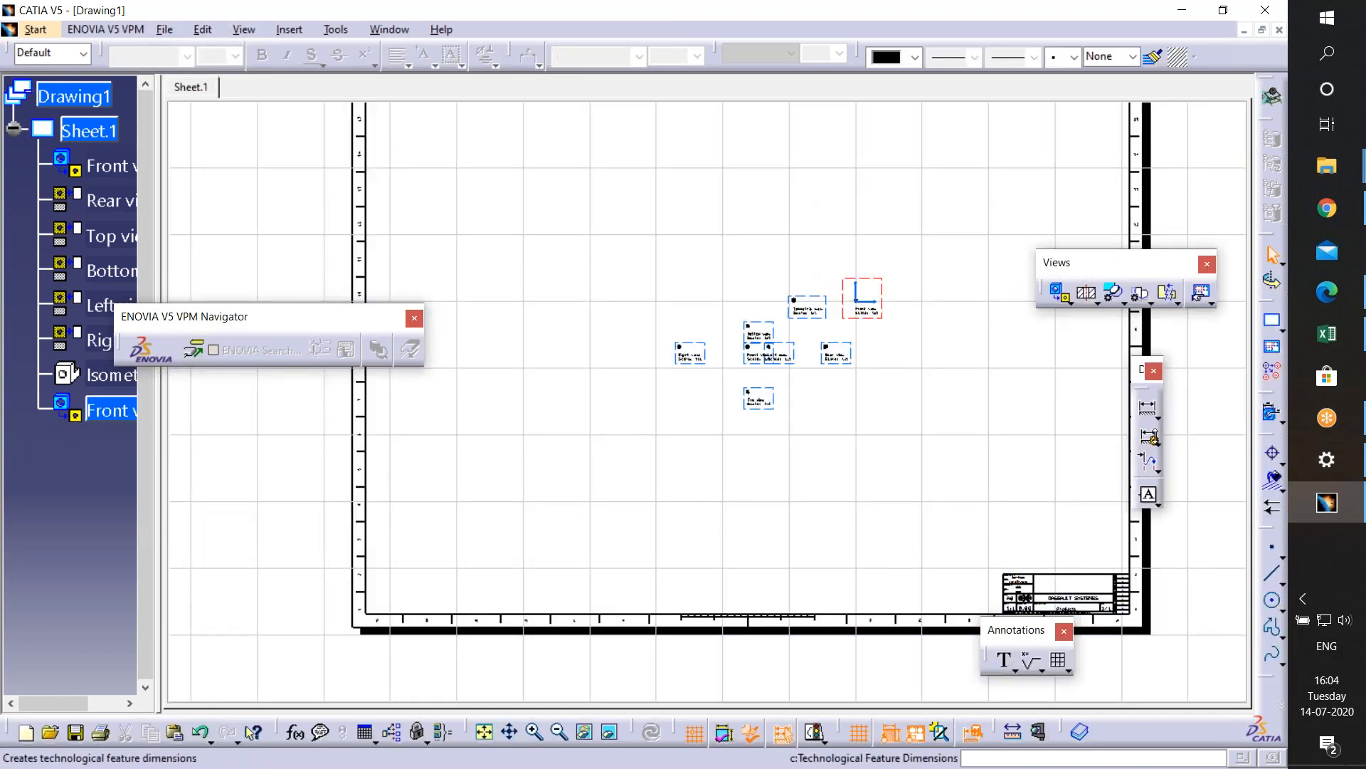
- Dimension the overall width of the upper plate in the Top view, placing the dimension above the geometry
left_click(1148, 416)
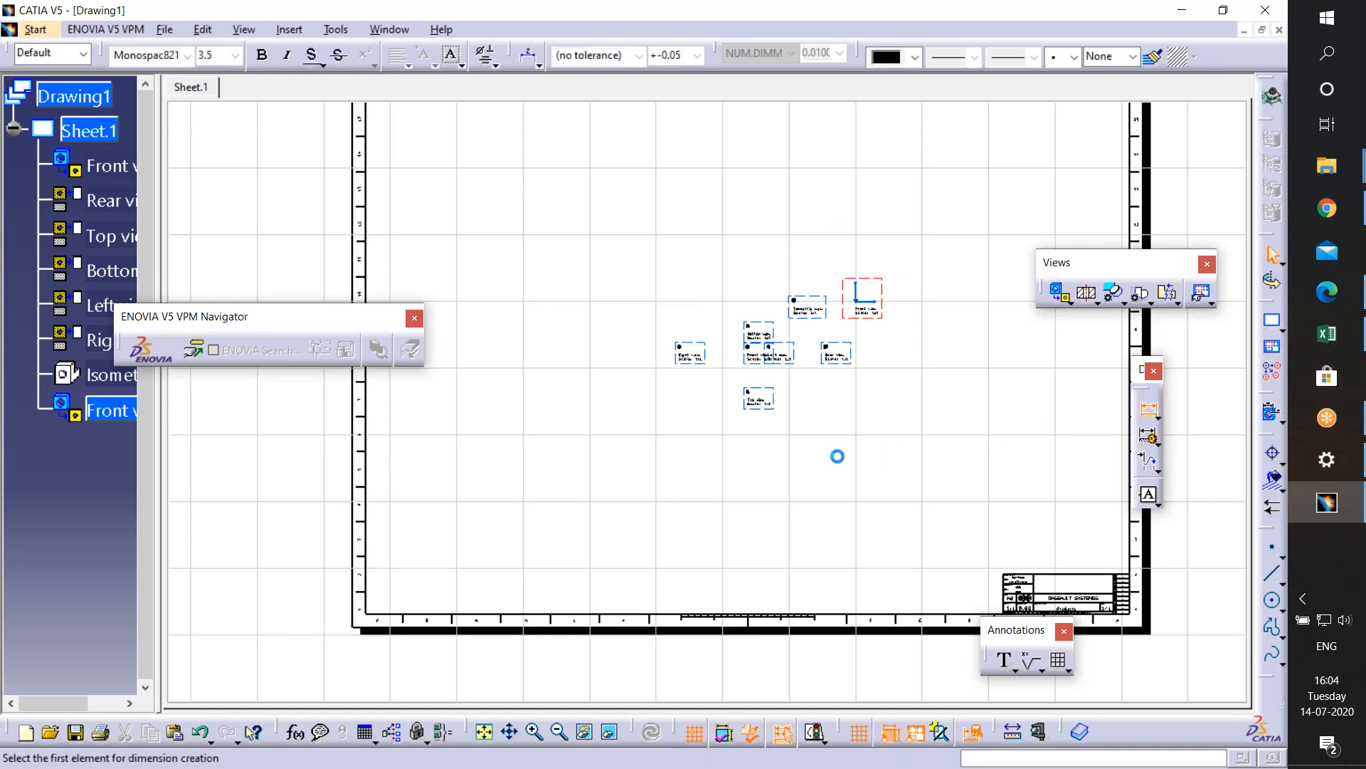
mouse_move(775, 456)
middle_mouse_down()
mouse_move(775, 366)
mouse_move(558, 448)
mouse_move(746, 235)
mouse_move(674, 485)
mouse_move(674, 757)
middle_mouse_up()
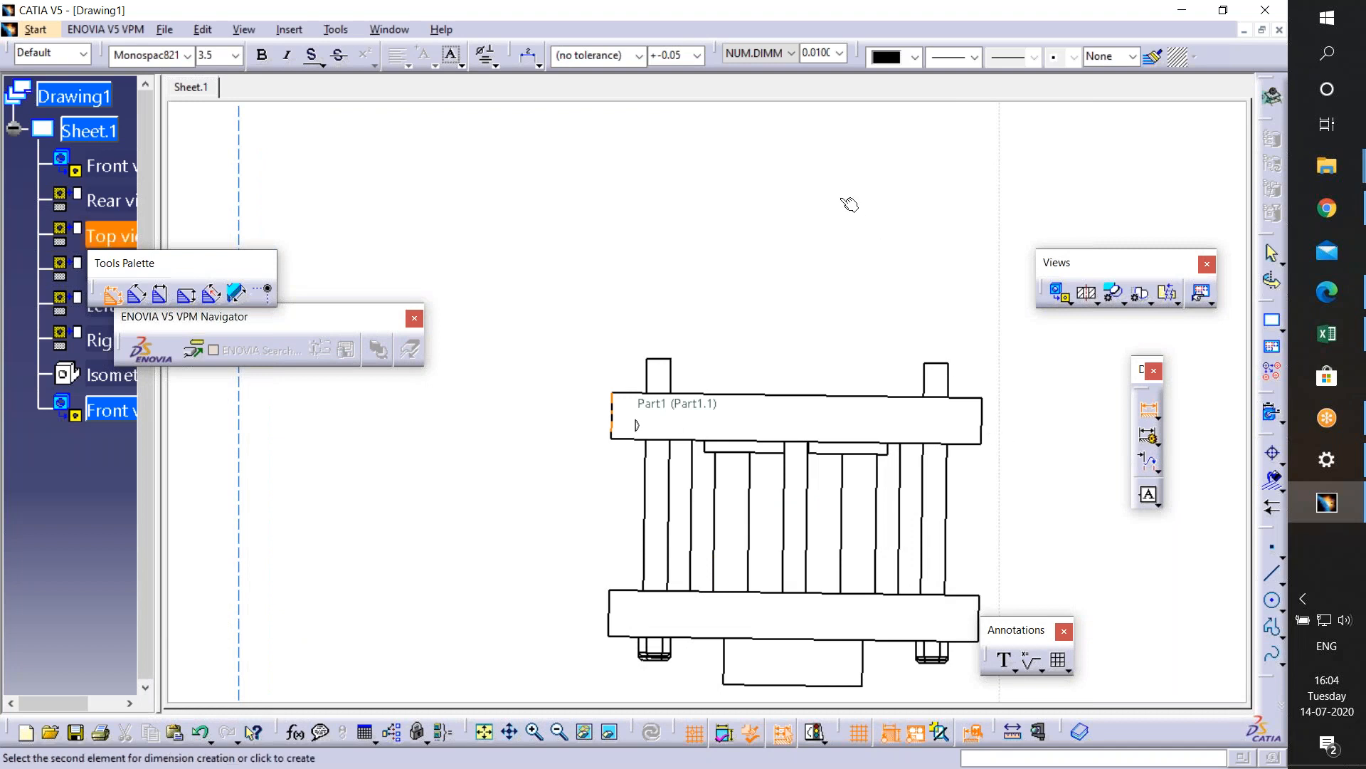
left_click(981, 420)
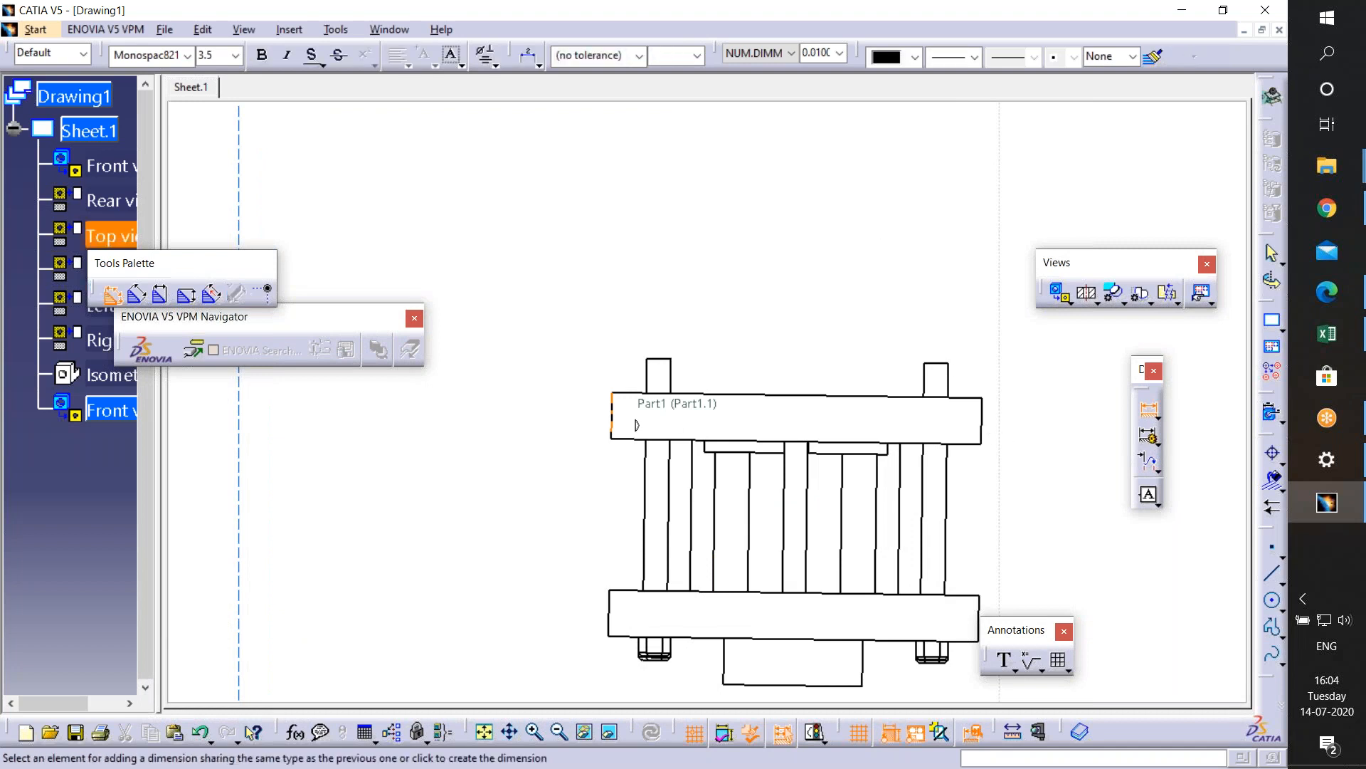
left_click(839, 215)
middle_click_drag(830, 247, 869, 551, "ctrl")
middle_click_drag(870, 552, 770, 555)
middle_click_drag(772, 491, 776, 406, "ctrl")
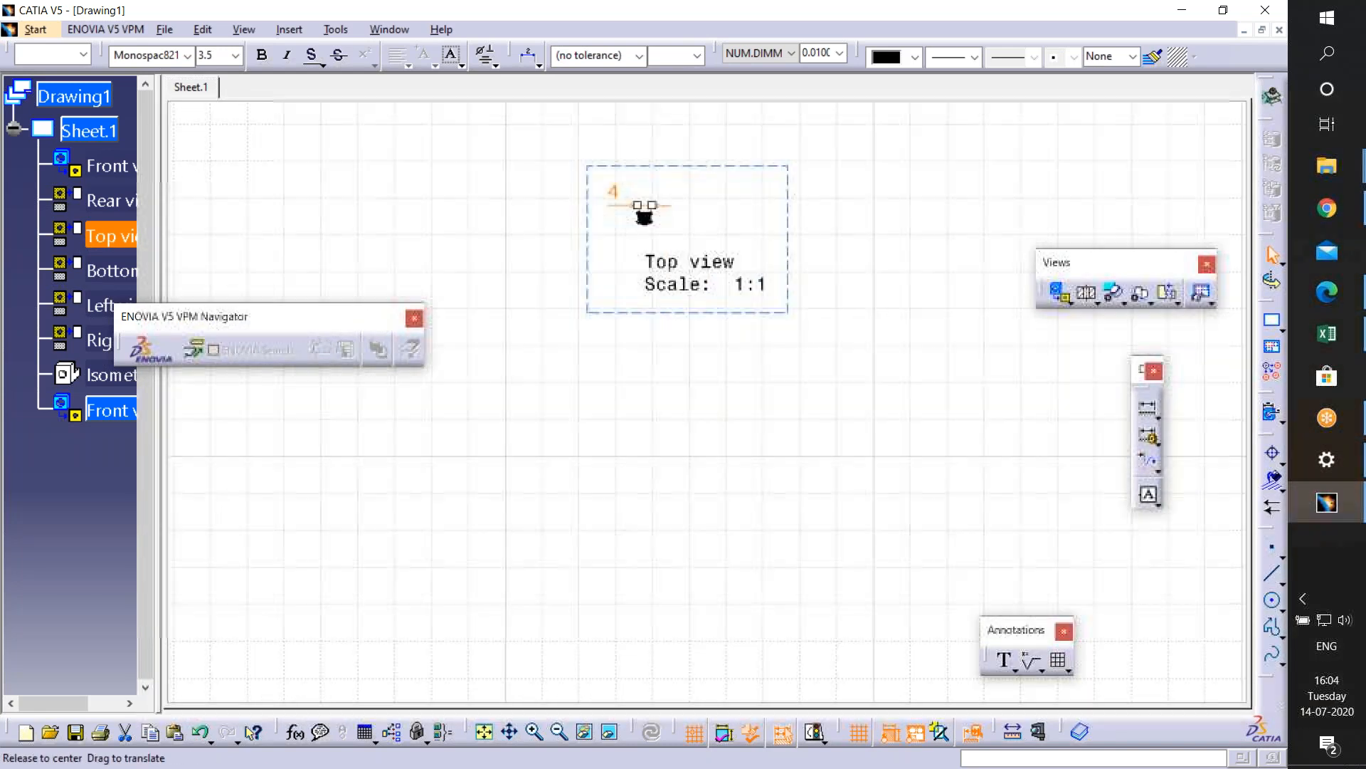
middle_click_drag(775, 207, 719, 629)
left_click(699, 161)
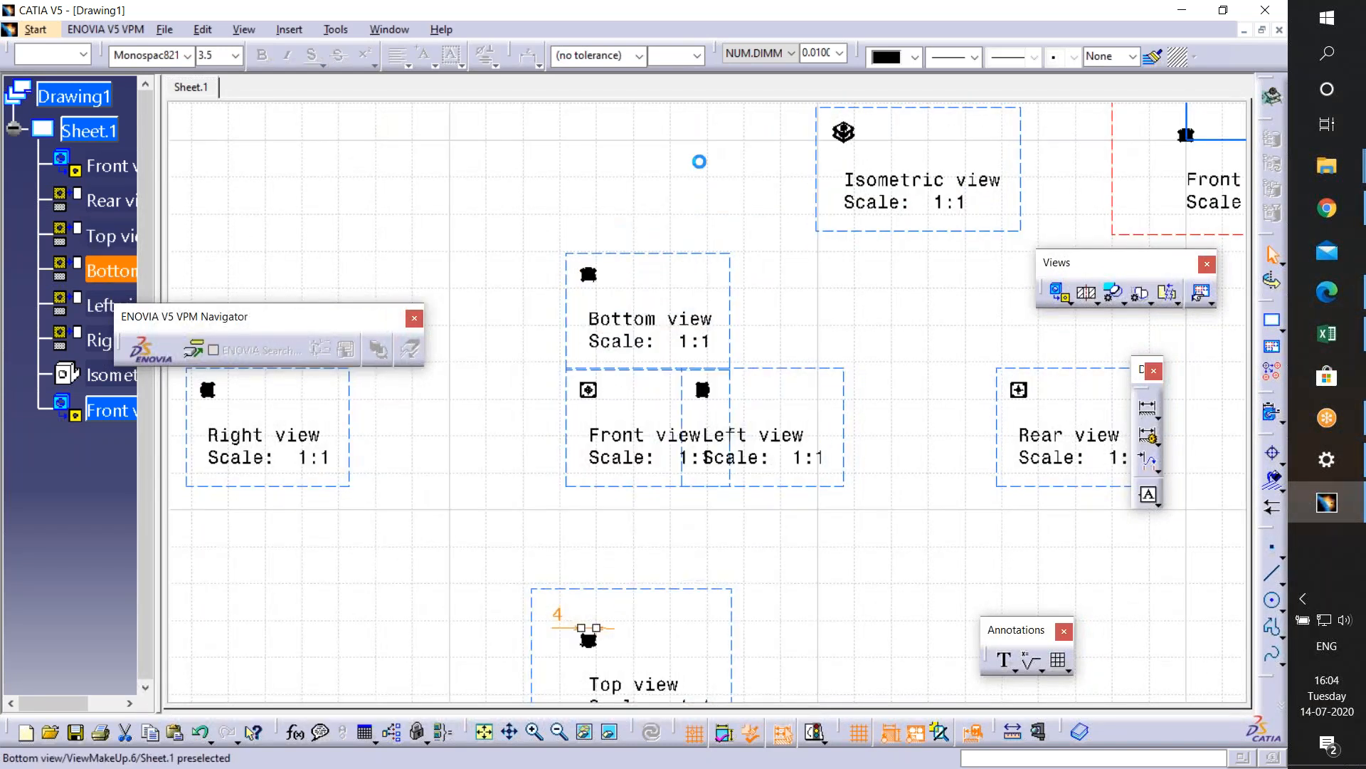
- Space out the sheet's views by moving the Bottom view above the Front view, repositioning the Front view group, and placing the Left view beside the Rear view
left_click_drag(690, 87, 688, 262)
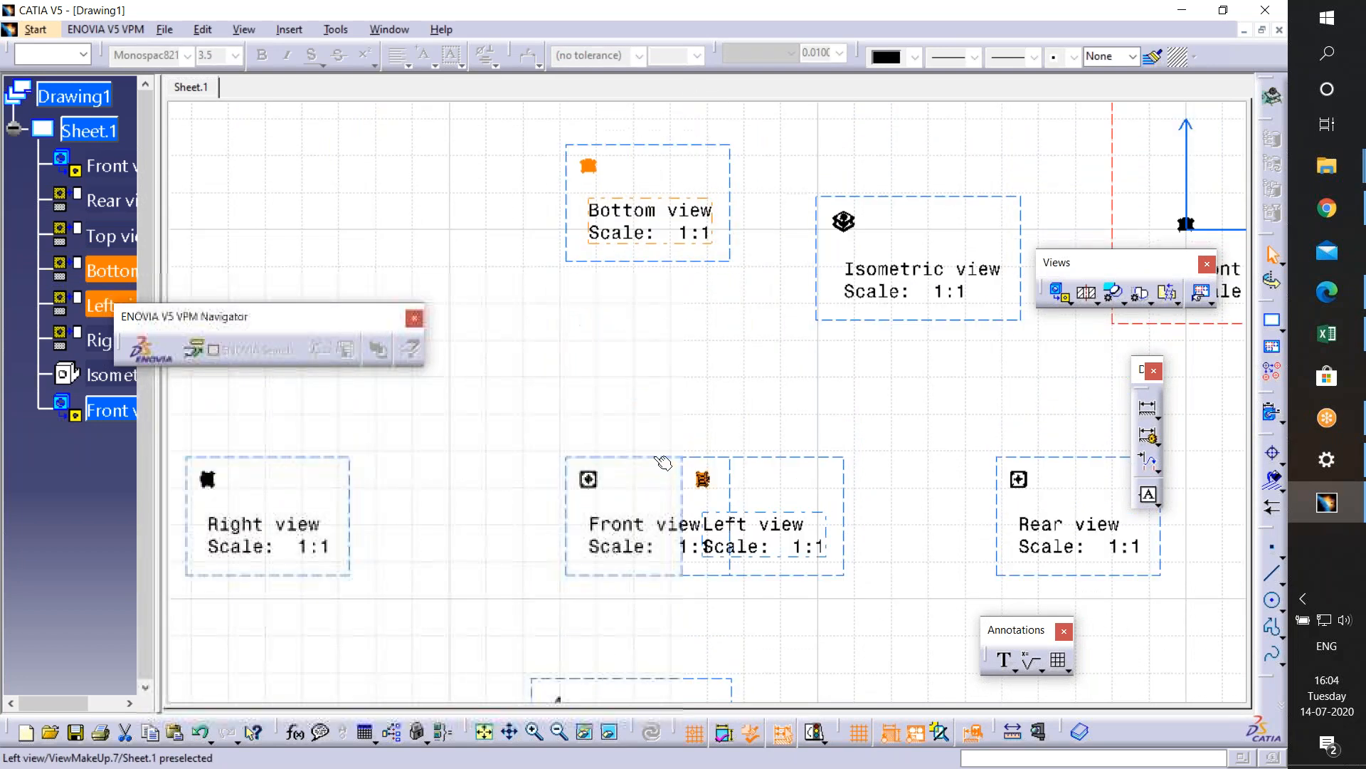
left_click_drag(652, 457, 618, 358)
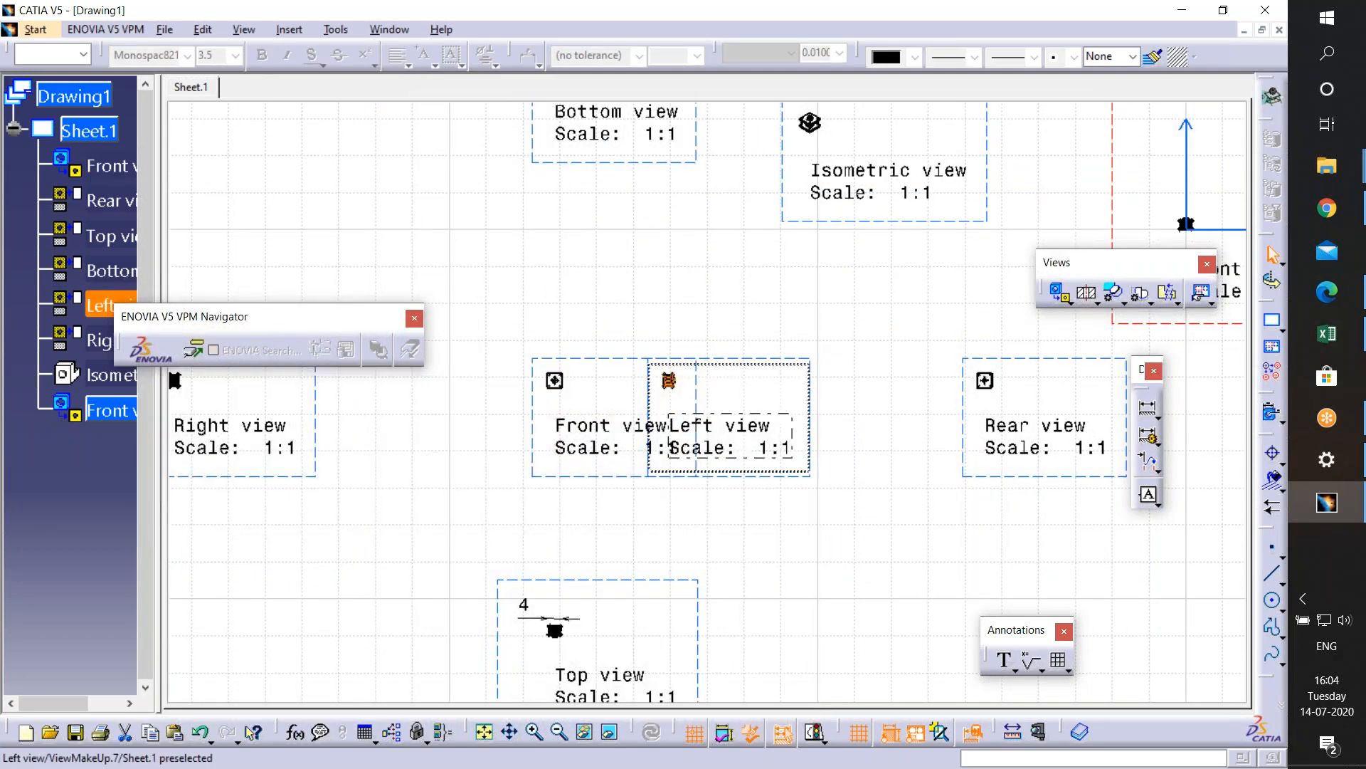
left_click_drag(770, 363, 903, 364)
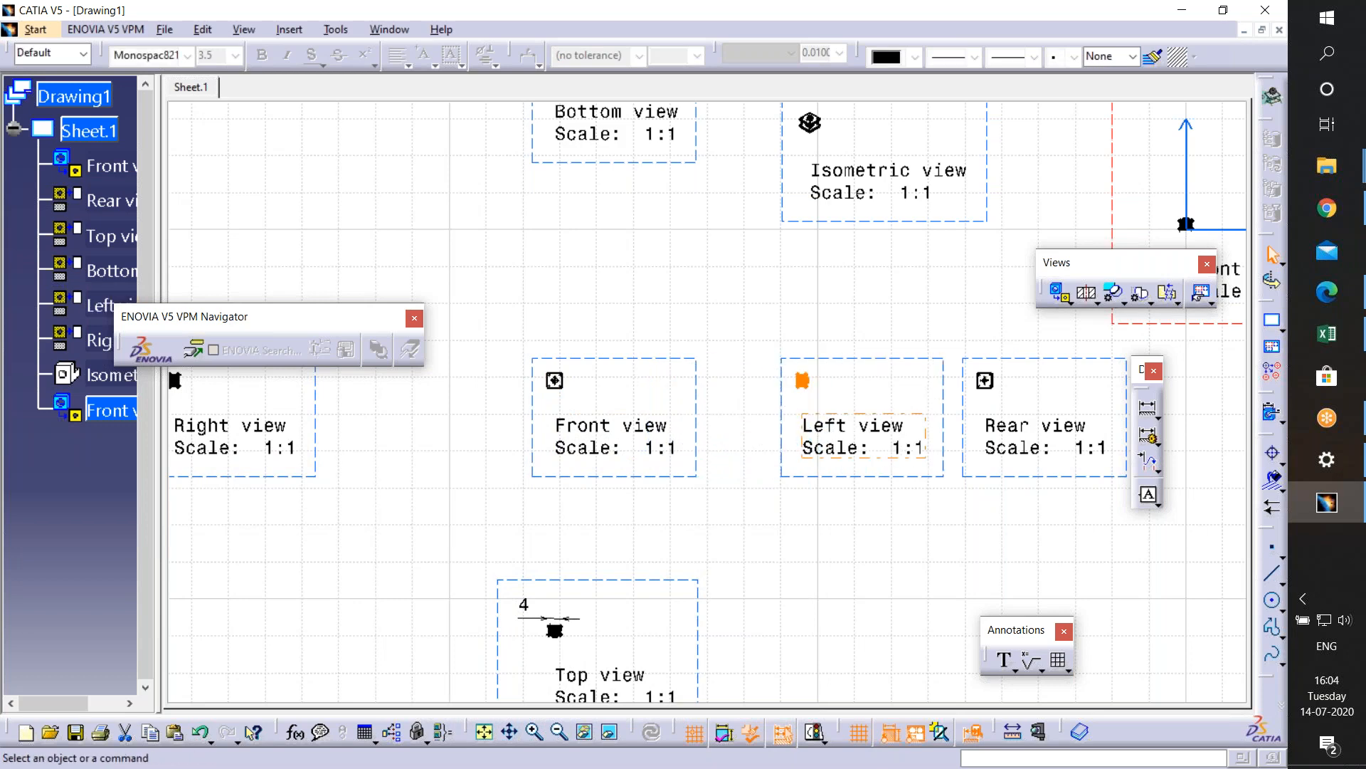
middle_click_drag(884, 559, 906, 653)
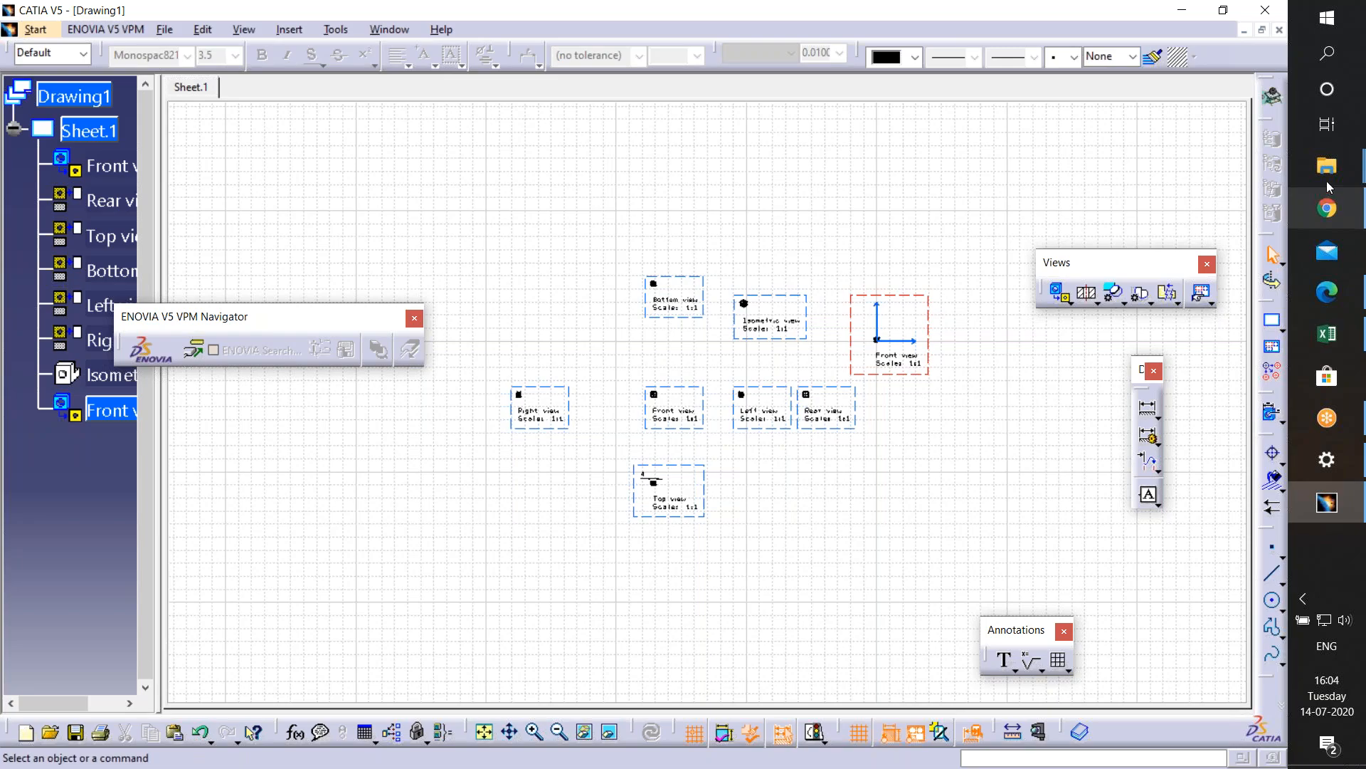
- Switch to Chrome, check the training program mail and the Attendance folder in Google Drive, and return to the CATIA drawing
left_click(1328, 208)
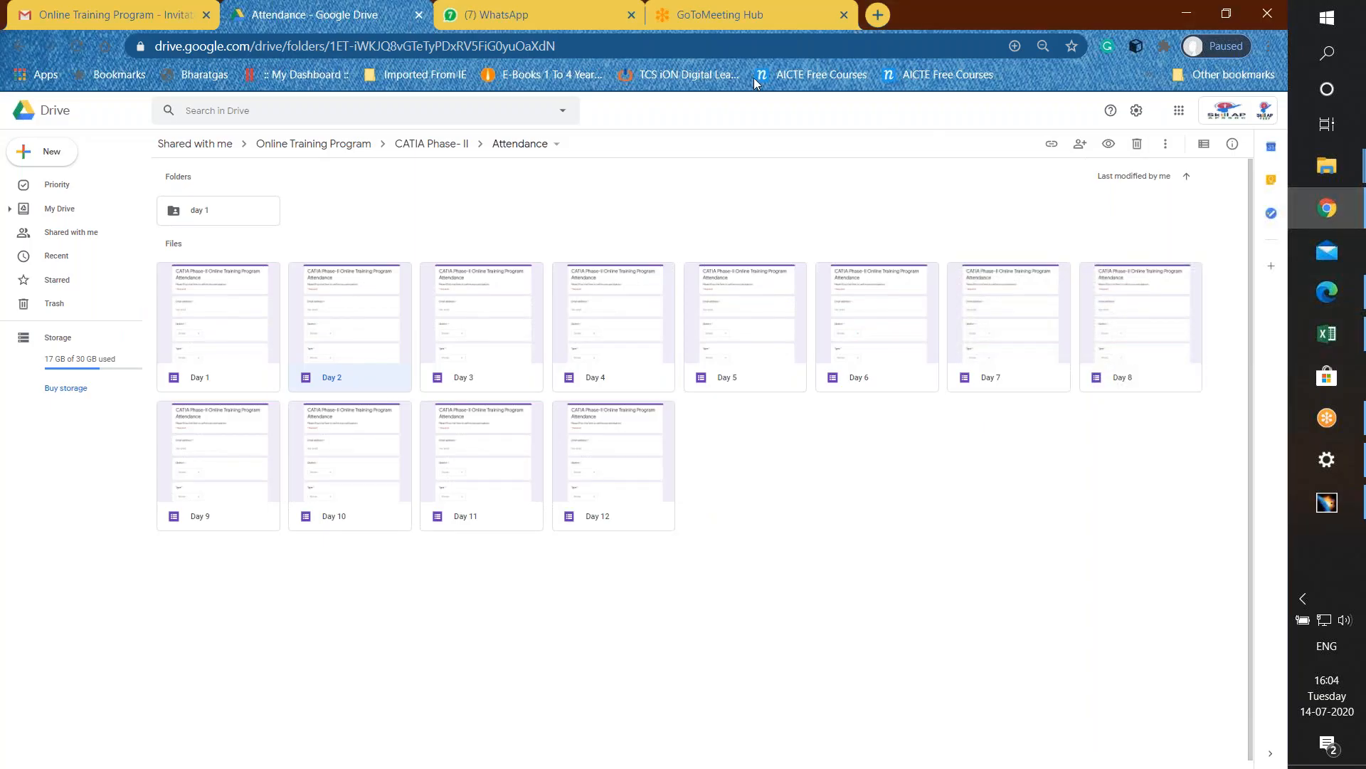
left_click(116, 14)
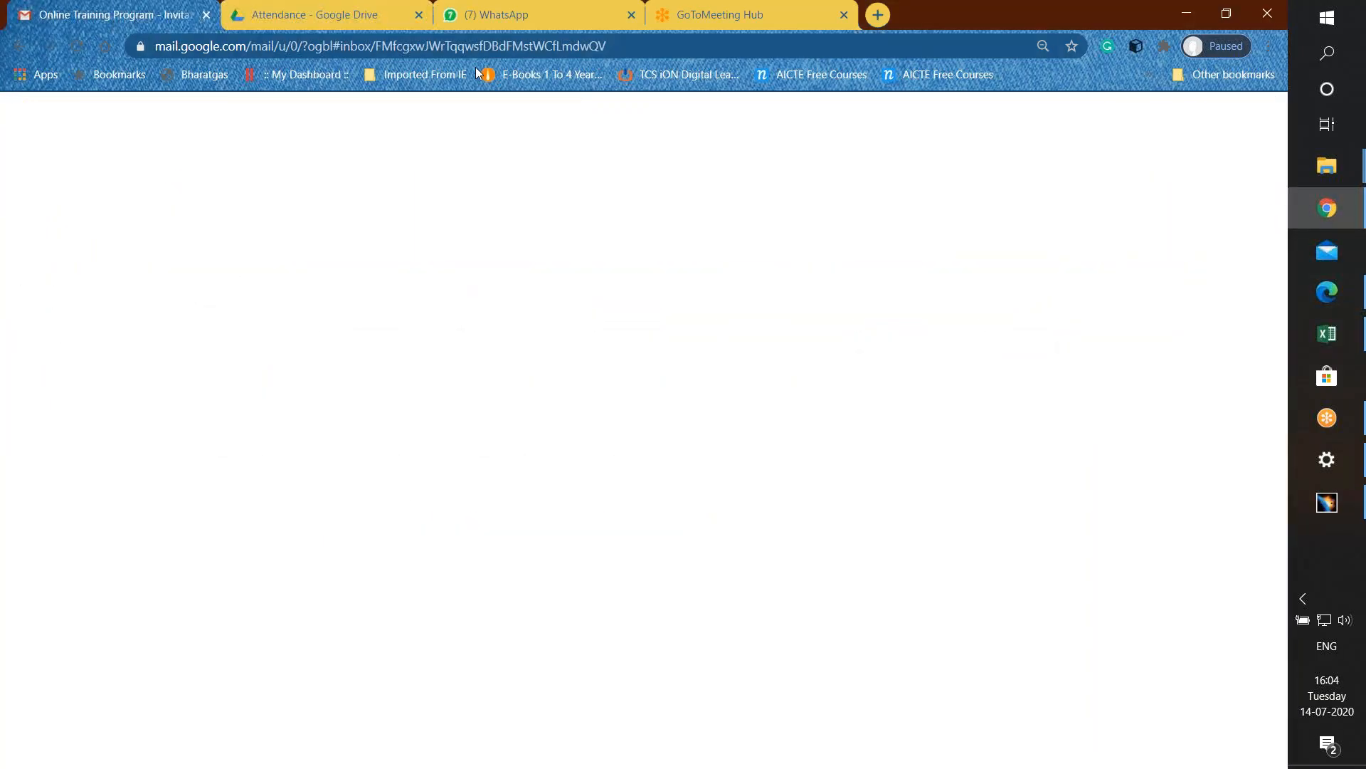
left_click(328, 21)
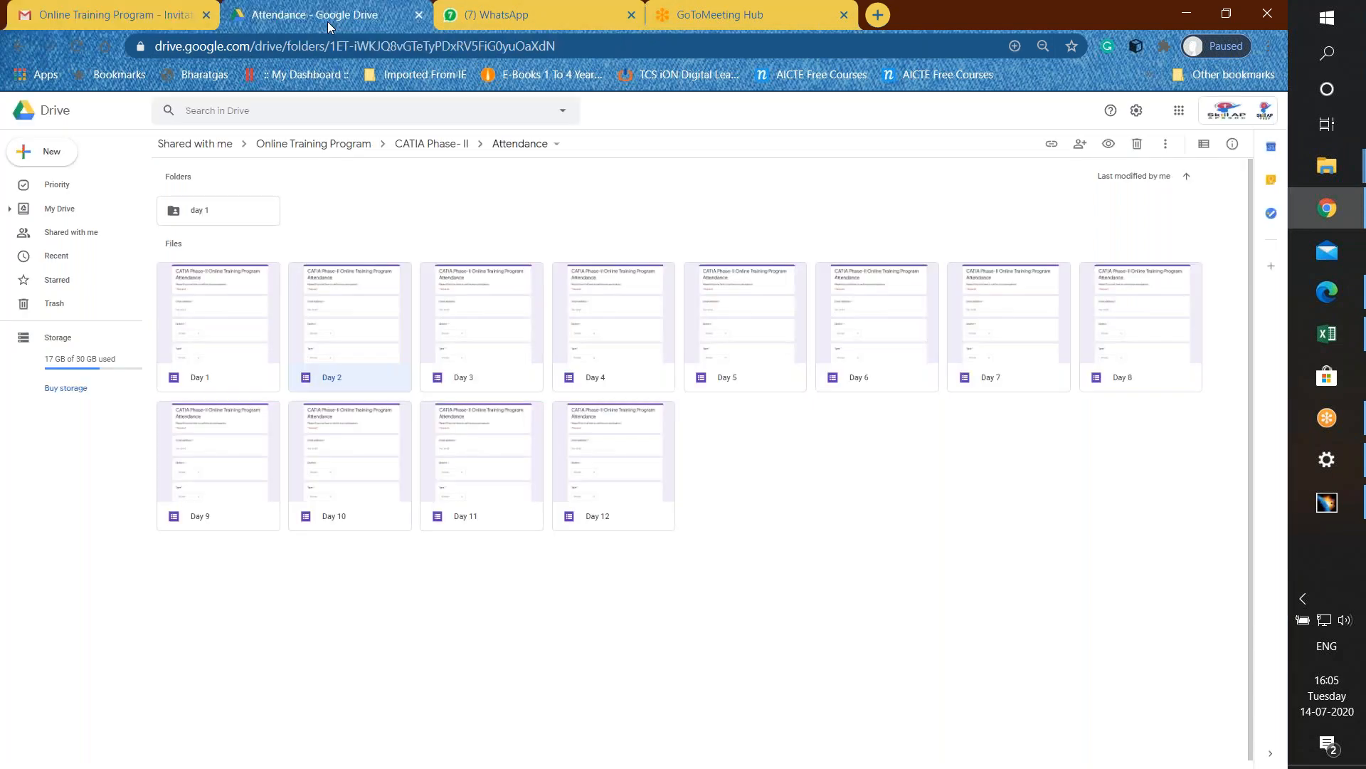
left_click(1186, 14)
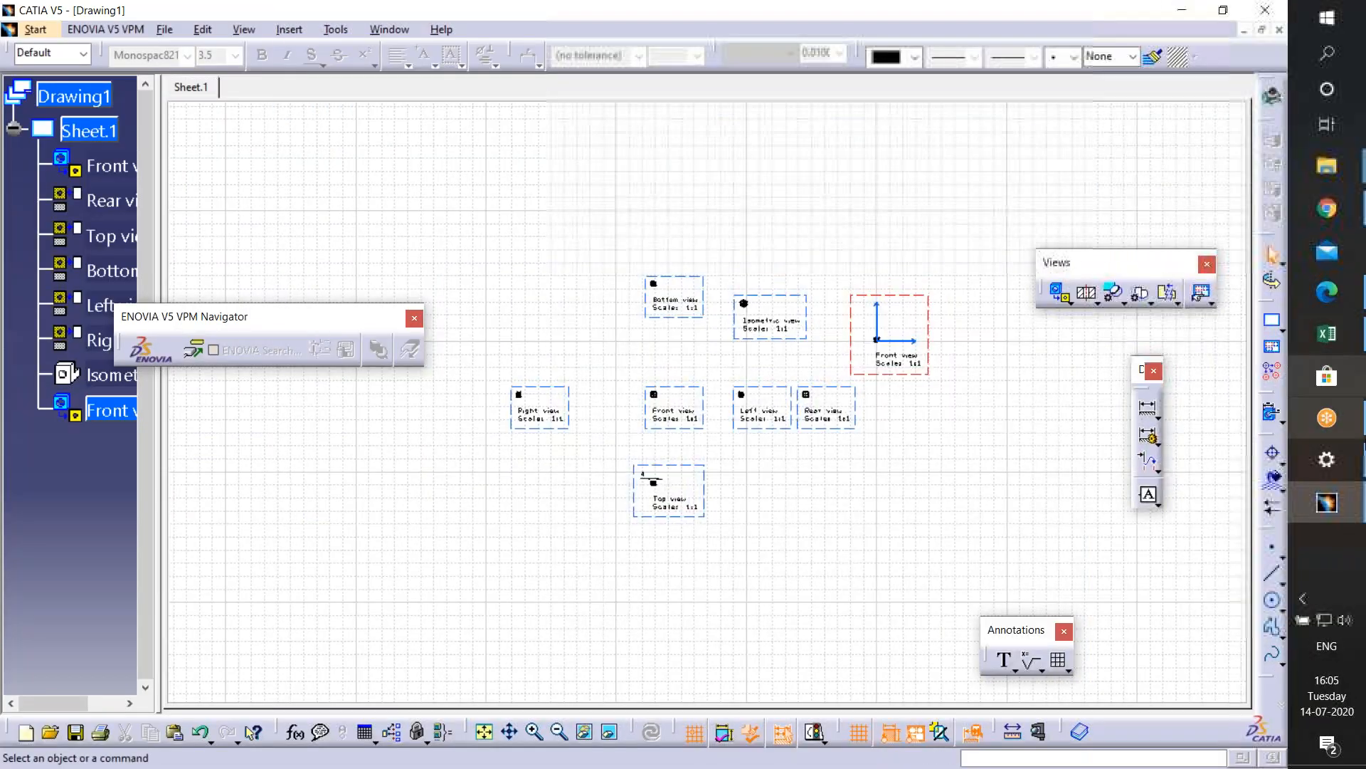
left_click(1353, 423)
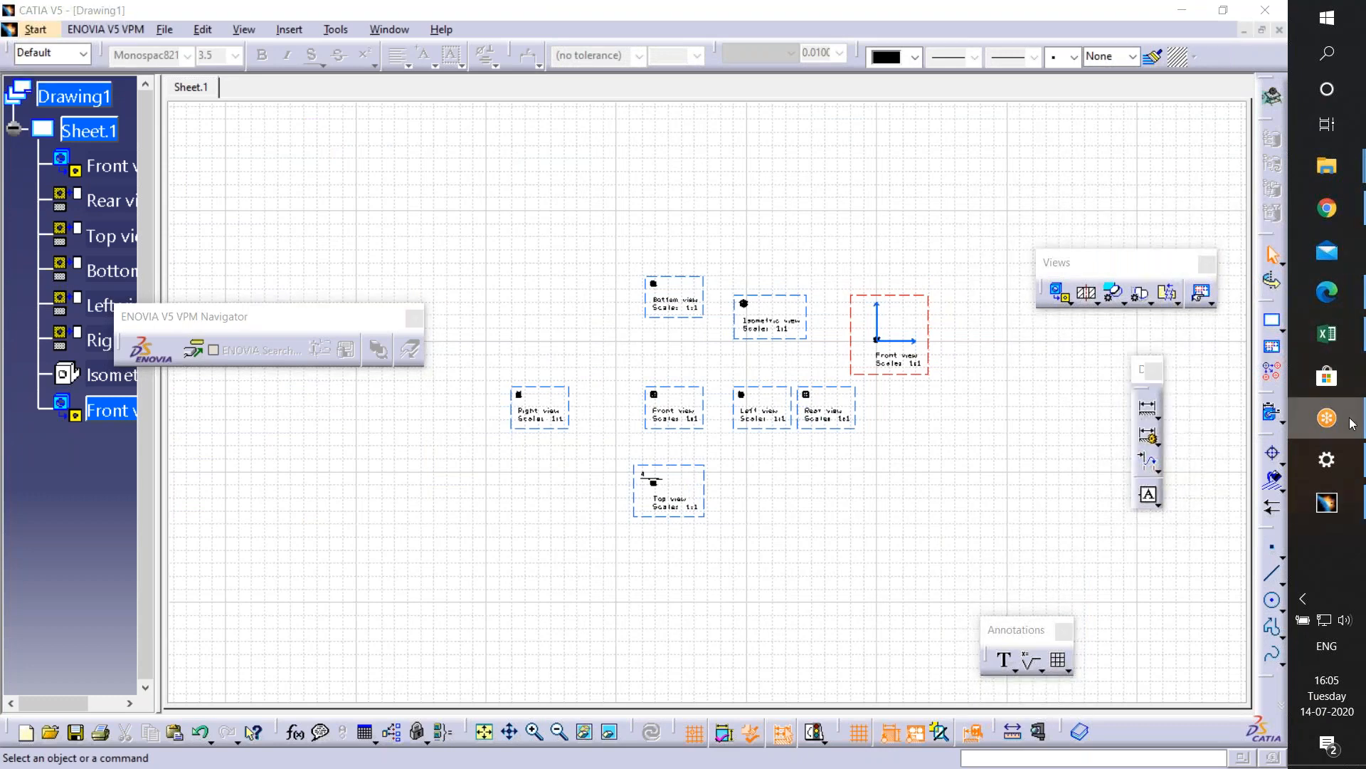
mouse_move(1353, 285)
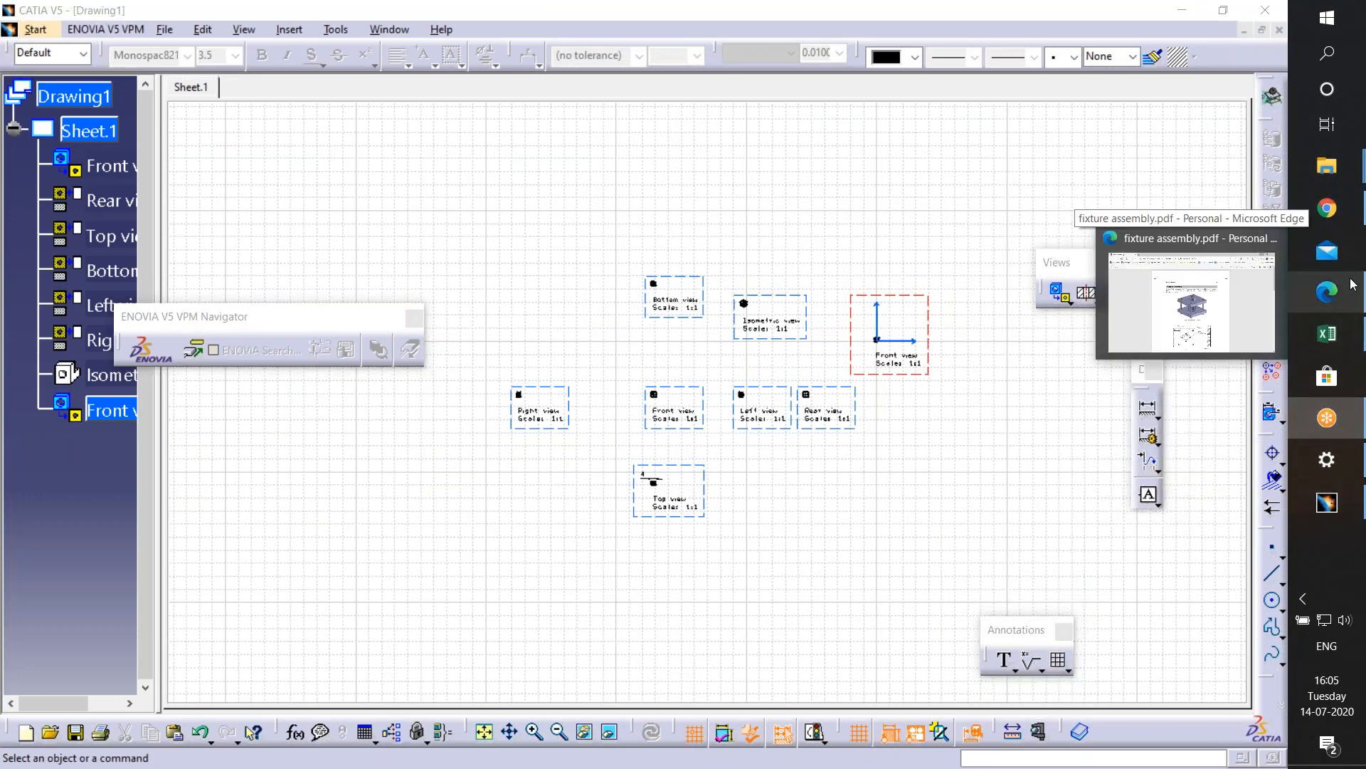
mouse_move(1344, 223)
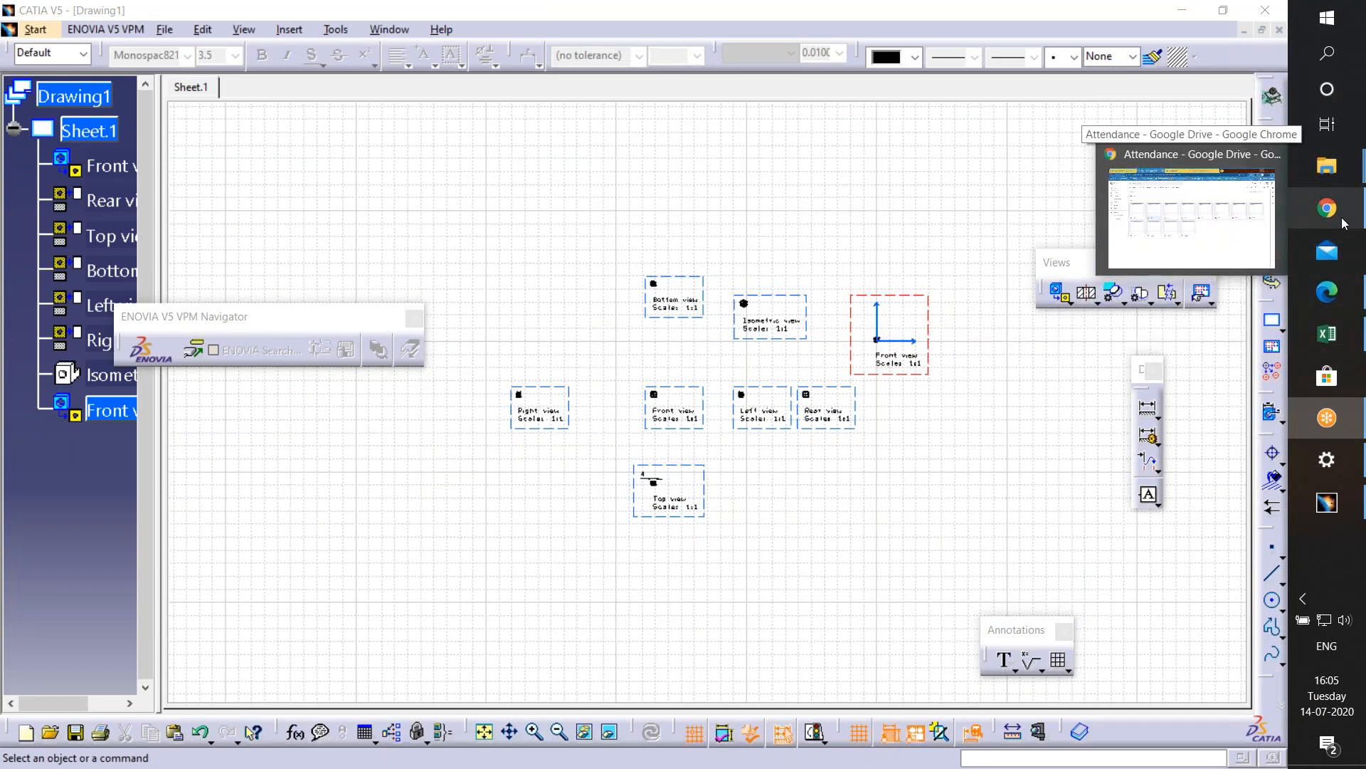